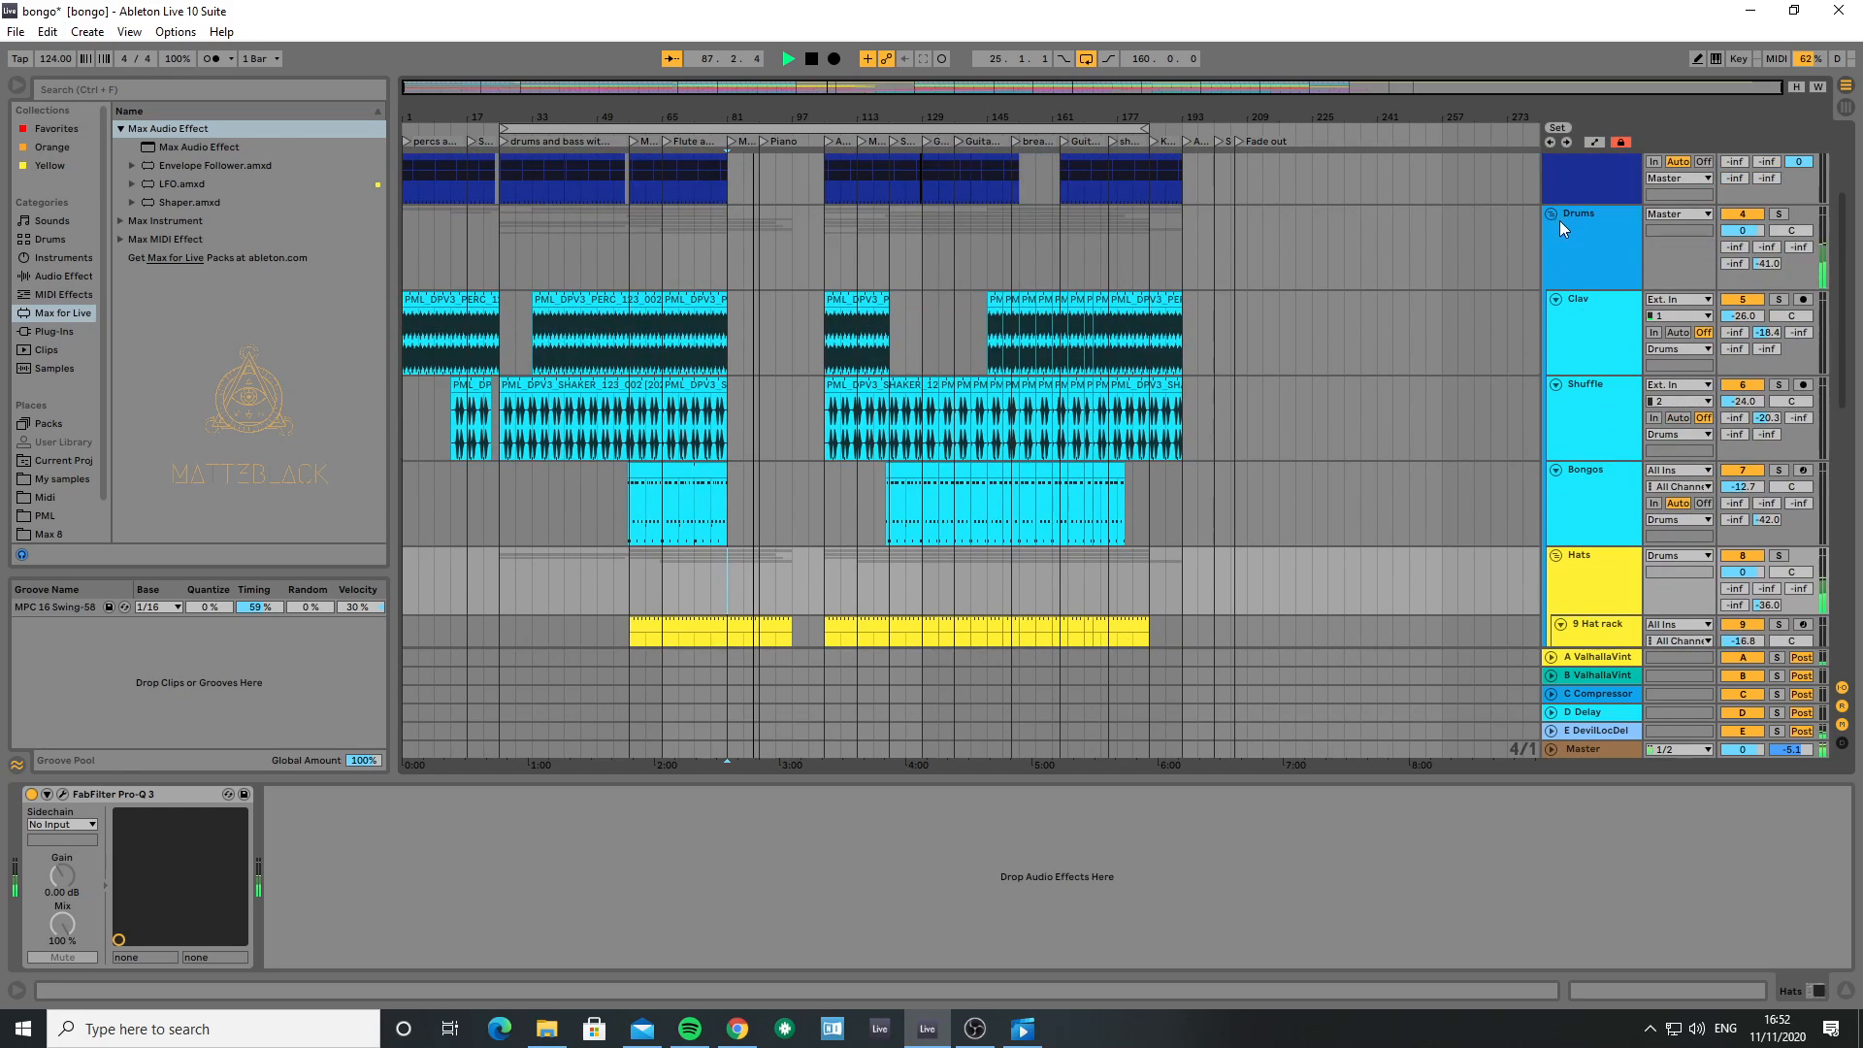
- Fold the Drums and Bass groups and the reference audio track, and unfold the Instruments group
{"action": "left_click", "coordinate": [1551, 212]}
{"action": "scroll", "coordinate": [1562, 259], "scroll_direction": "up", "scroll_amount": 1}
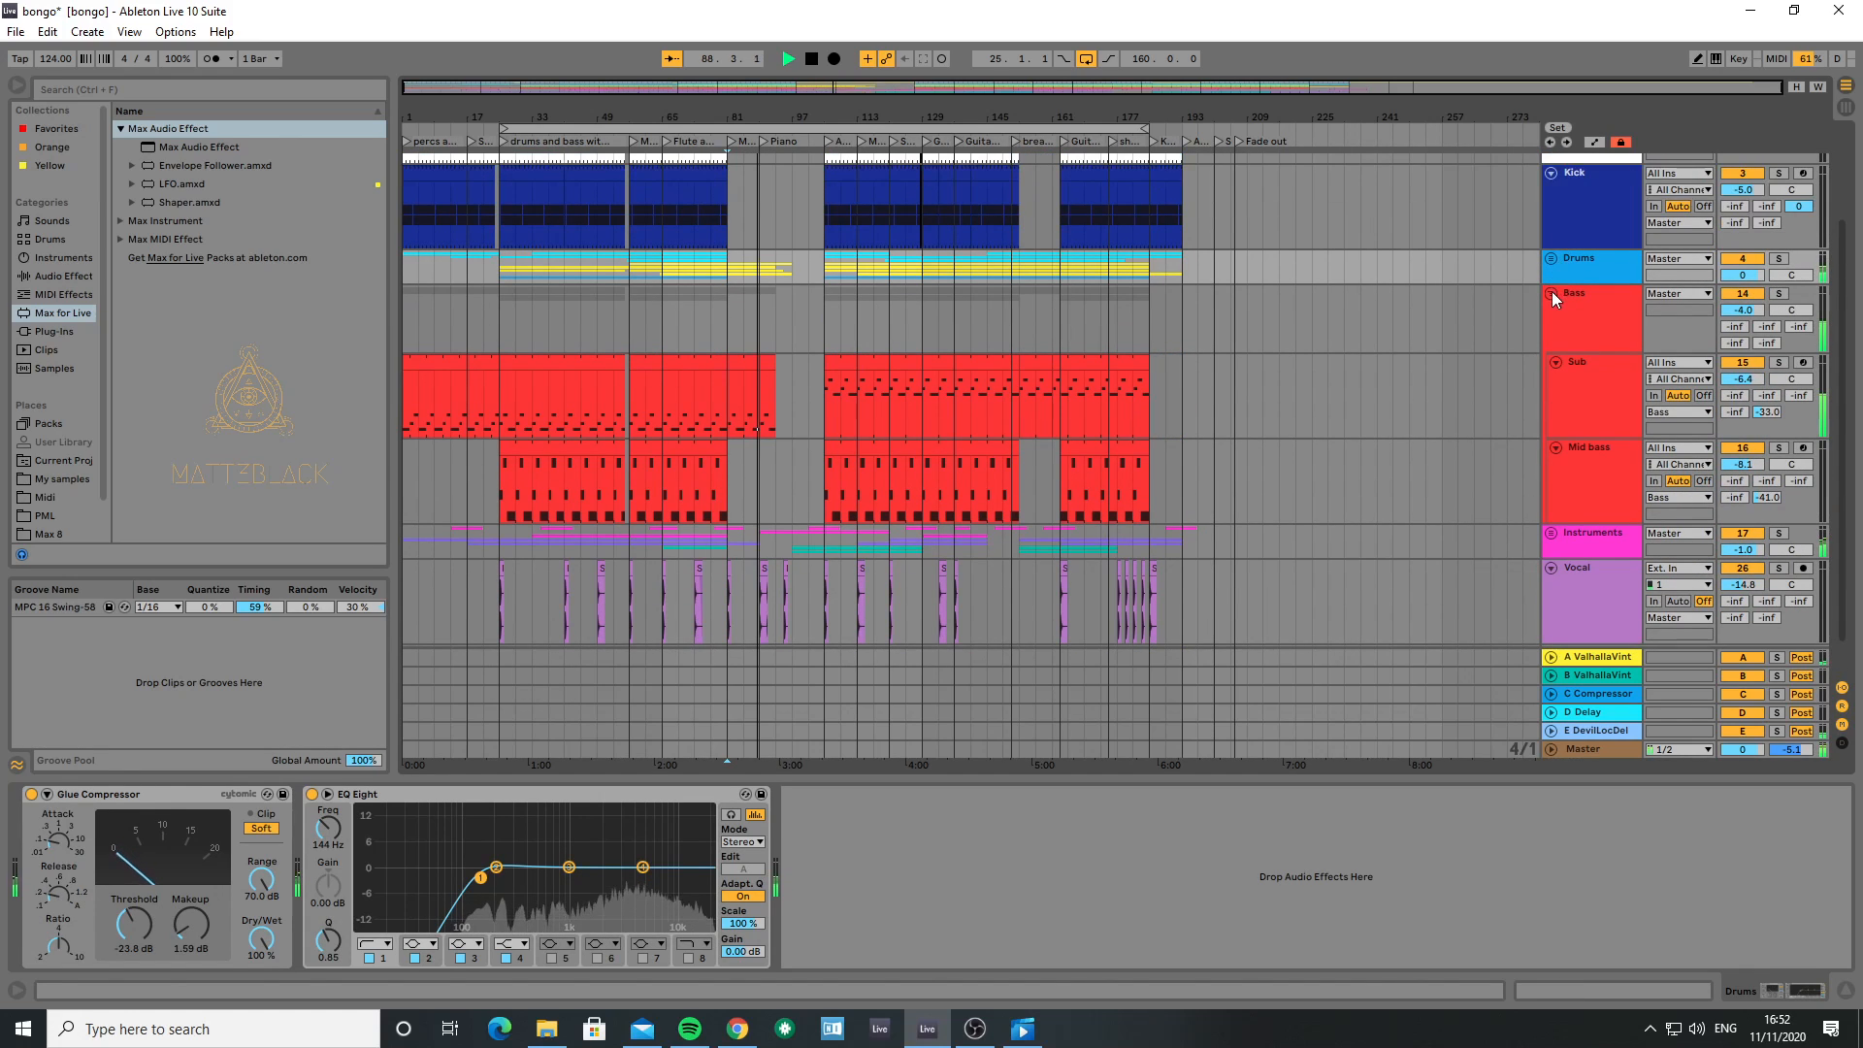
{"action": "left_click", "coordinate": [1551, 292]}
{"action": "scroll", "coordinate": [1553, 292], "scroll_direction": "up", "scroll_amount": 2}
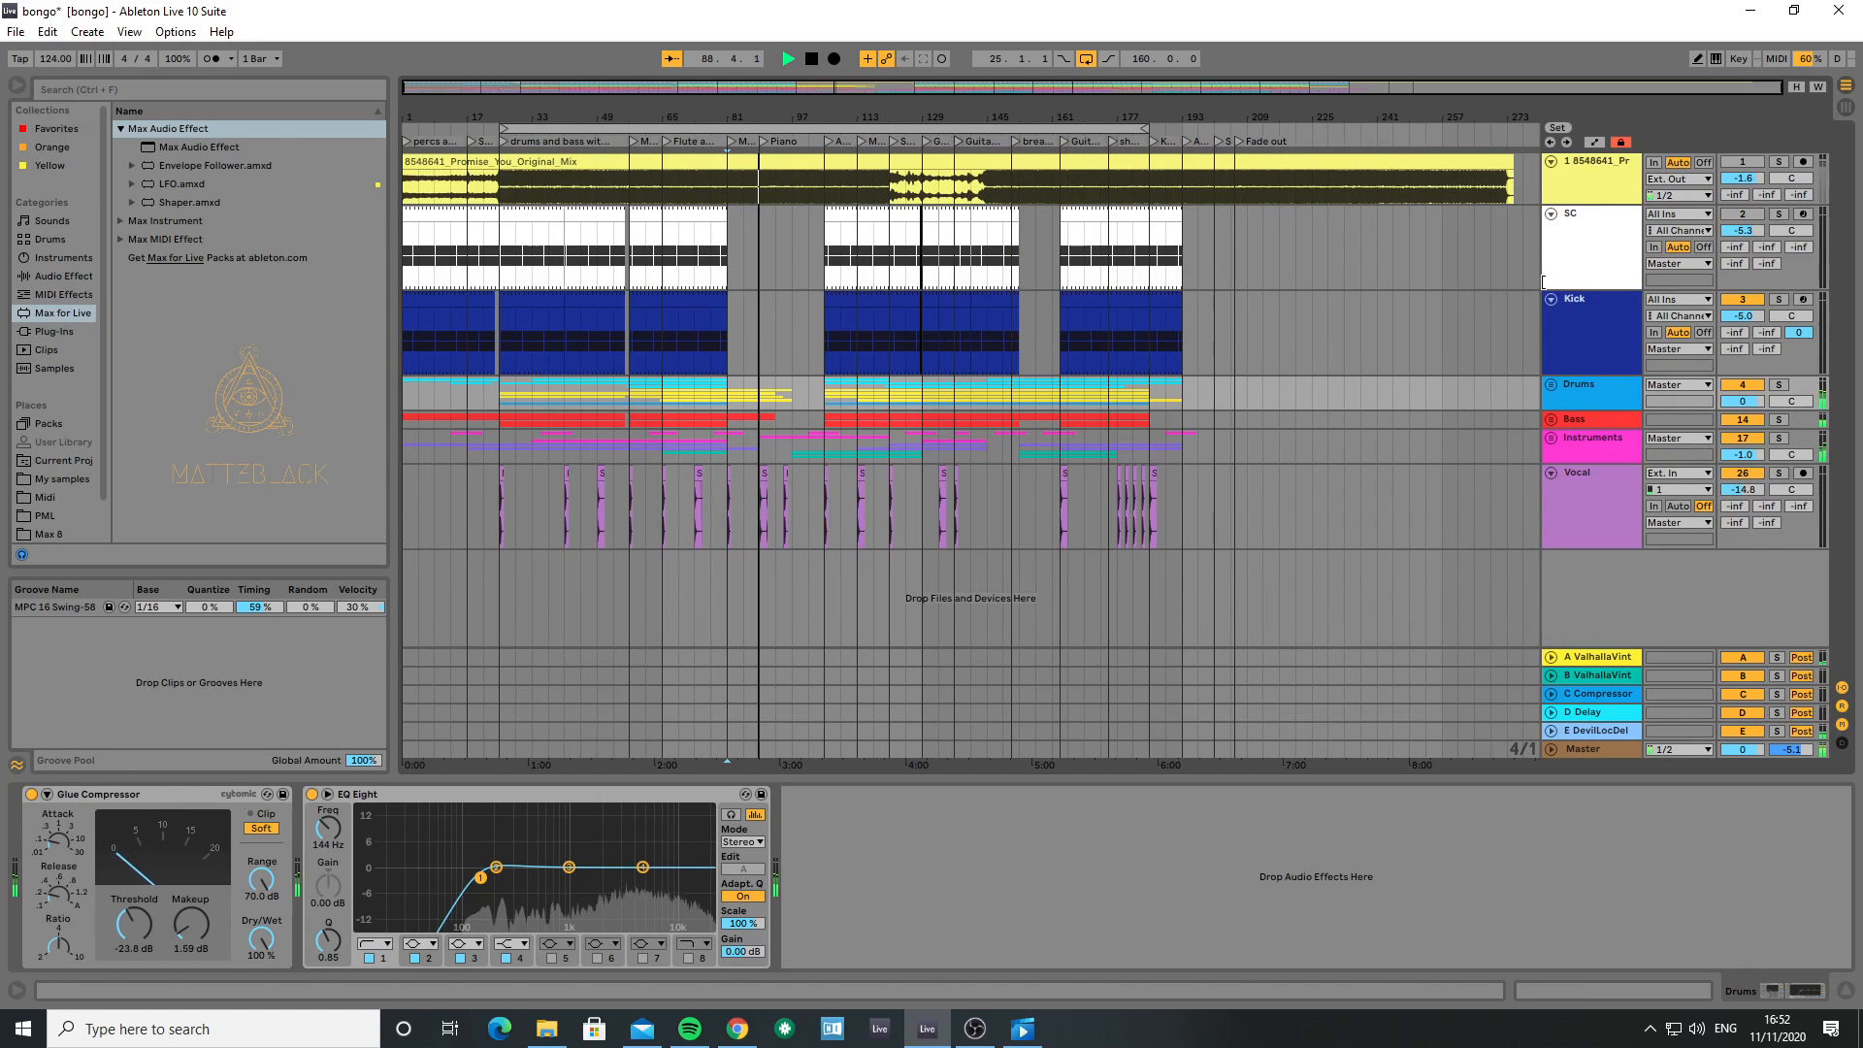
{"action": "left_click", "coordinate": [1552, 439]}
{"action": "left_click", "coordinate": [1552, 162]}
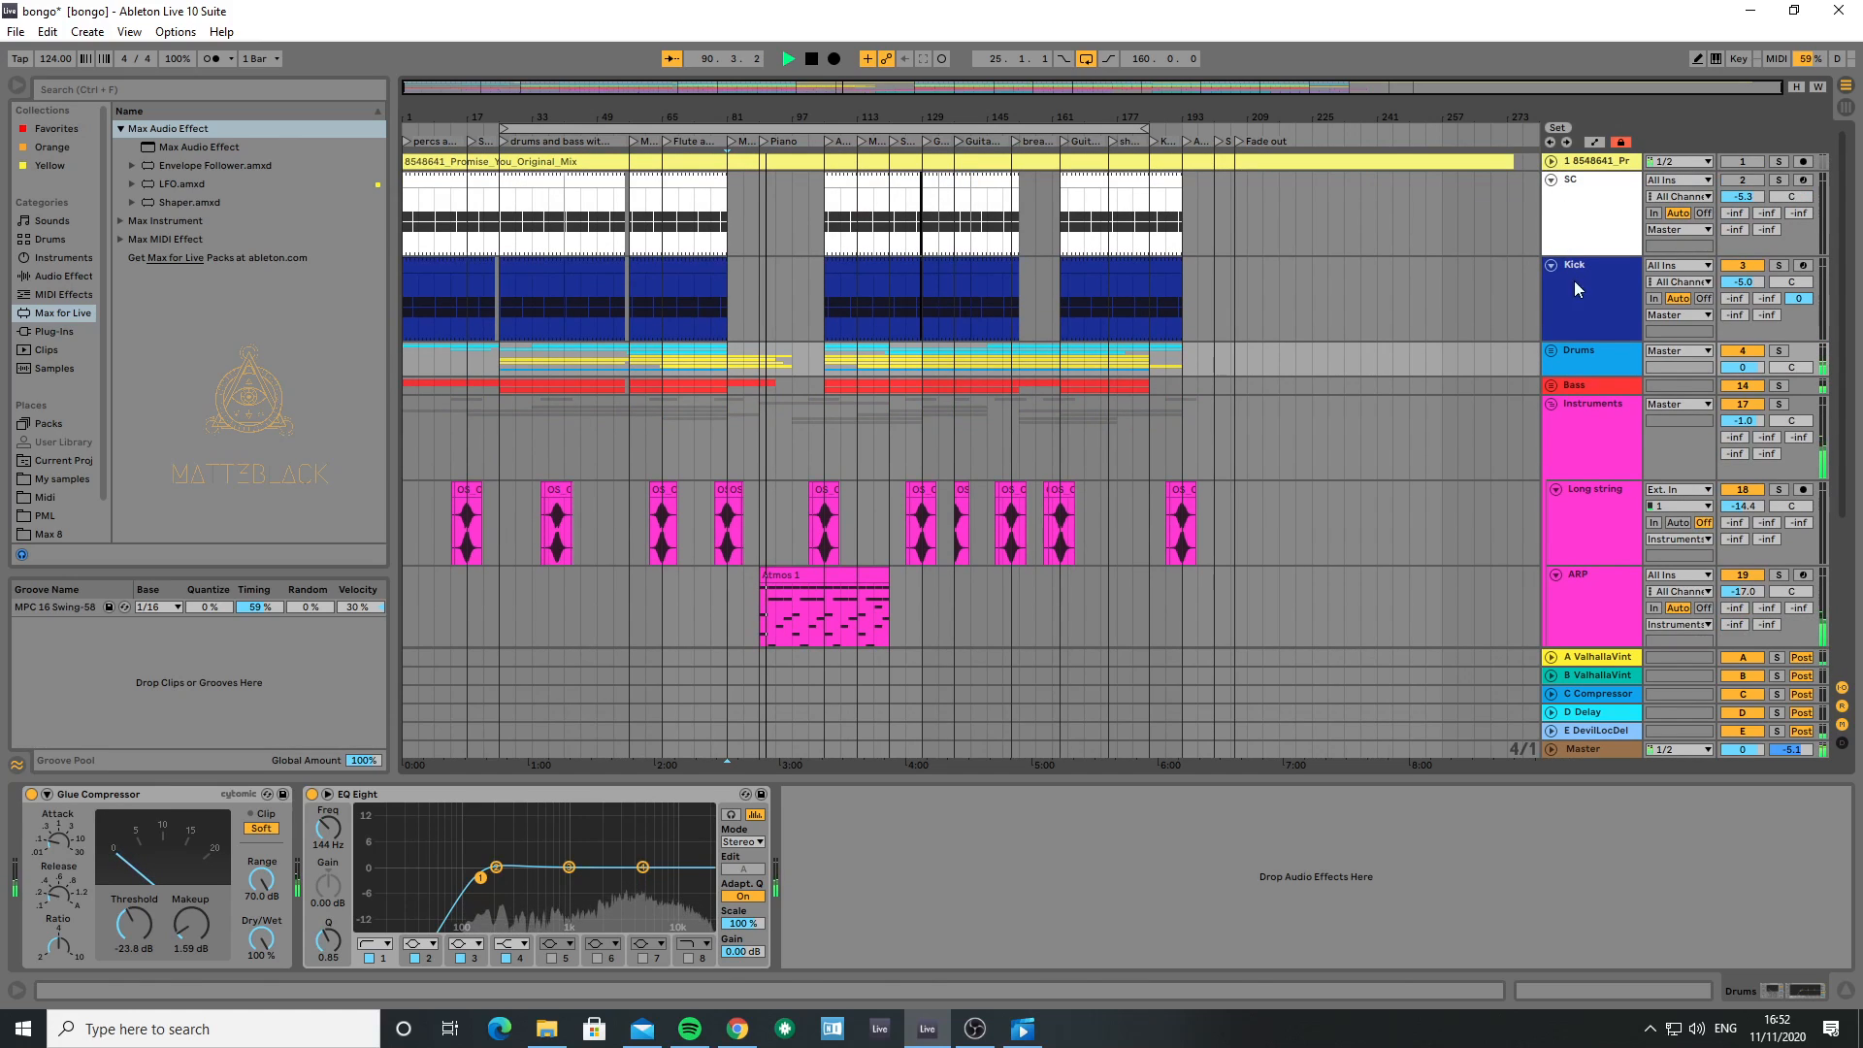
- Open the Atmos 1 clip on the ARP track, examine its MIDI notes, and hide the clip view
{"action": "scroll", "coordinate": [1580, 336], "scroll_direction": "down", "scroll_amount": 5}
{"action": "left_click", "coordinate": [1574, 352]}
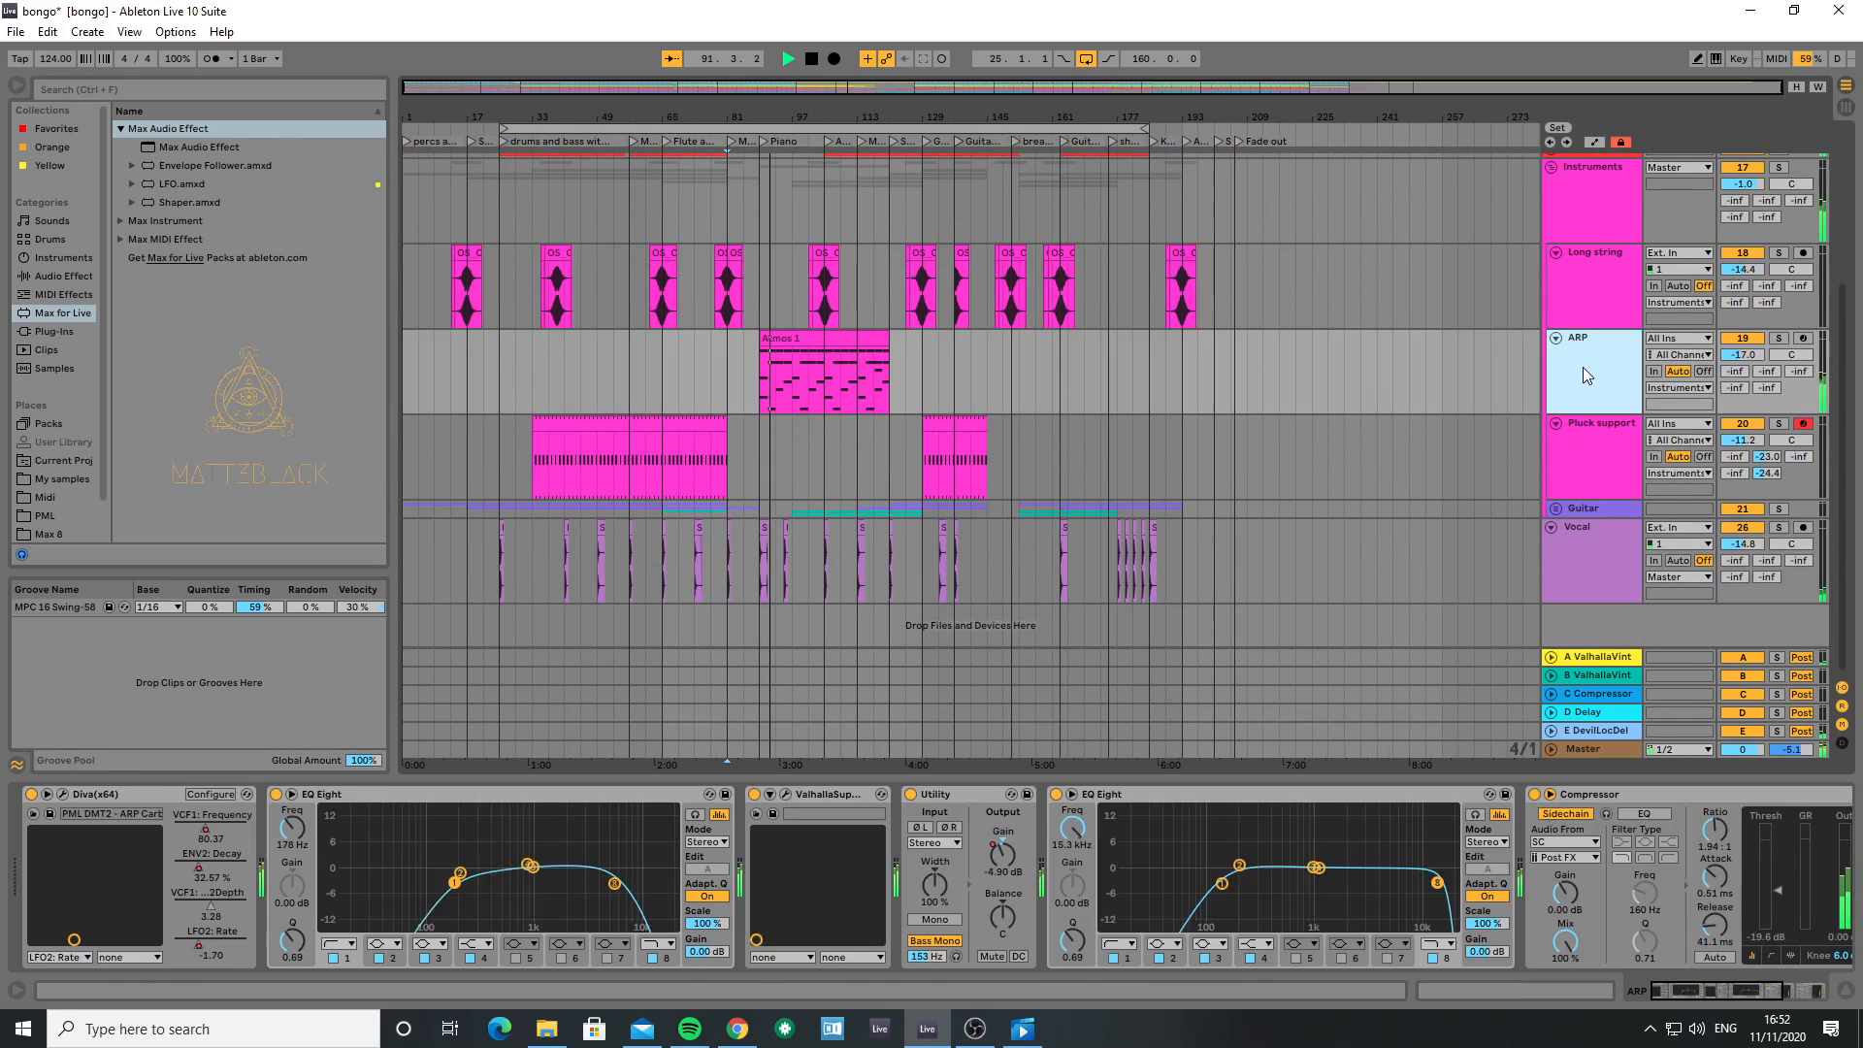
{"action": "double_click", "coordinate": [792, 342]}
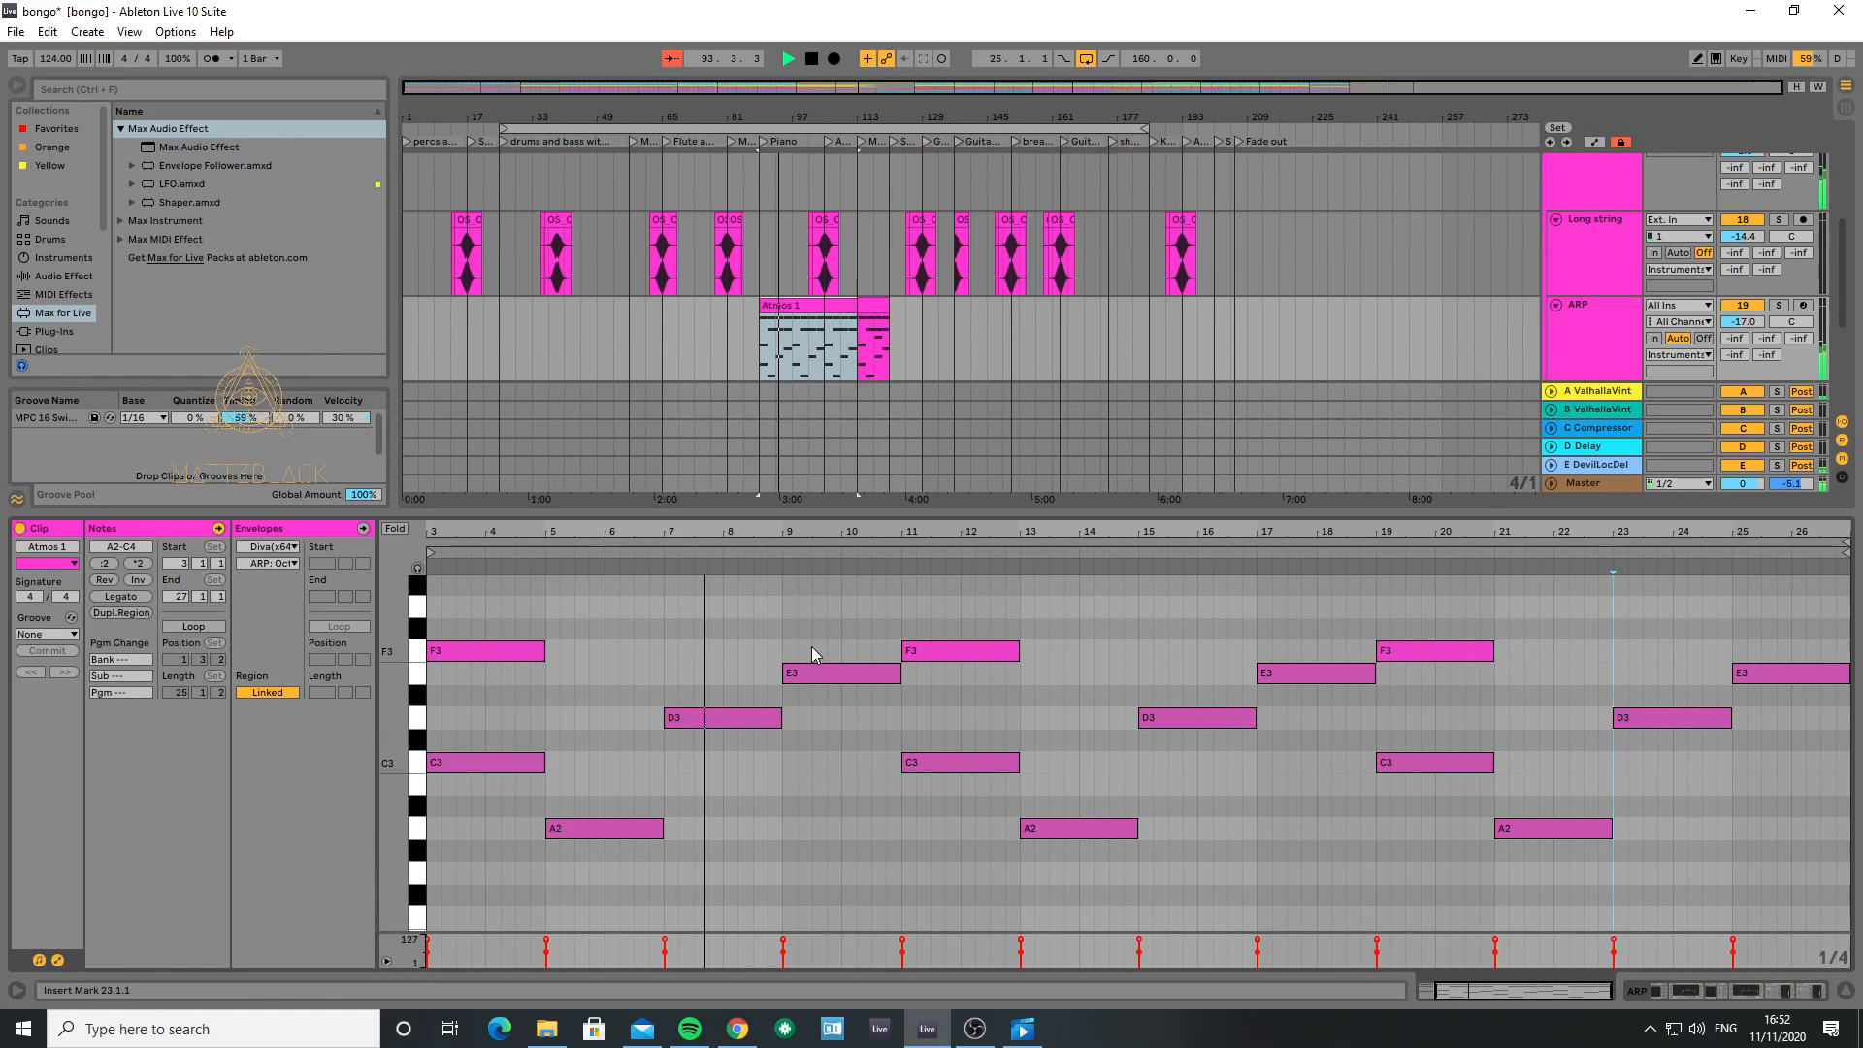
{"action": "scroll", "coordinate": [812, 648], "scroll_direction": "up", "scroll_amount": 2}
{"action": "scroll", "coordinate": [825, 667], "scroll_direction": "down", "scroll_amount": 1}
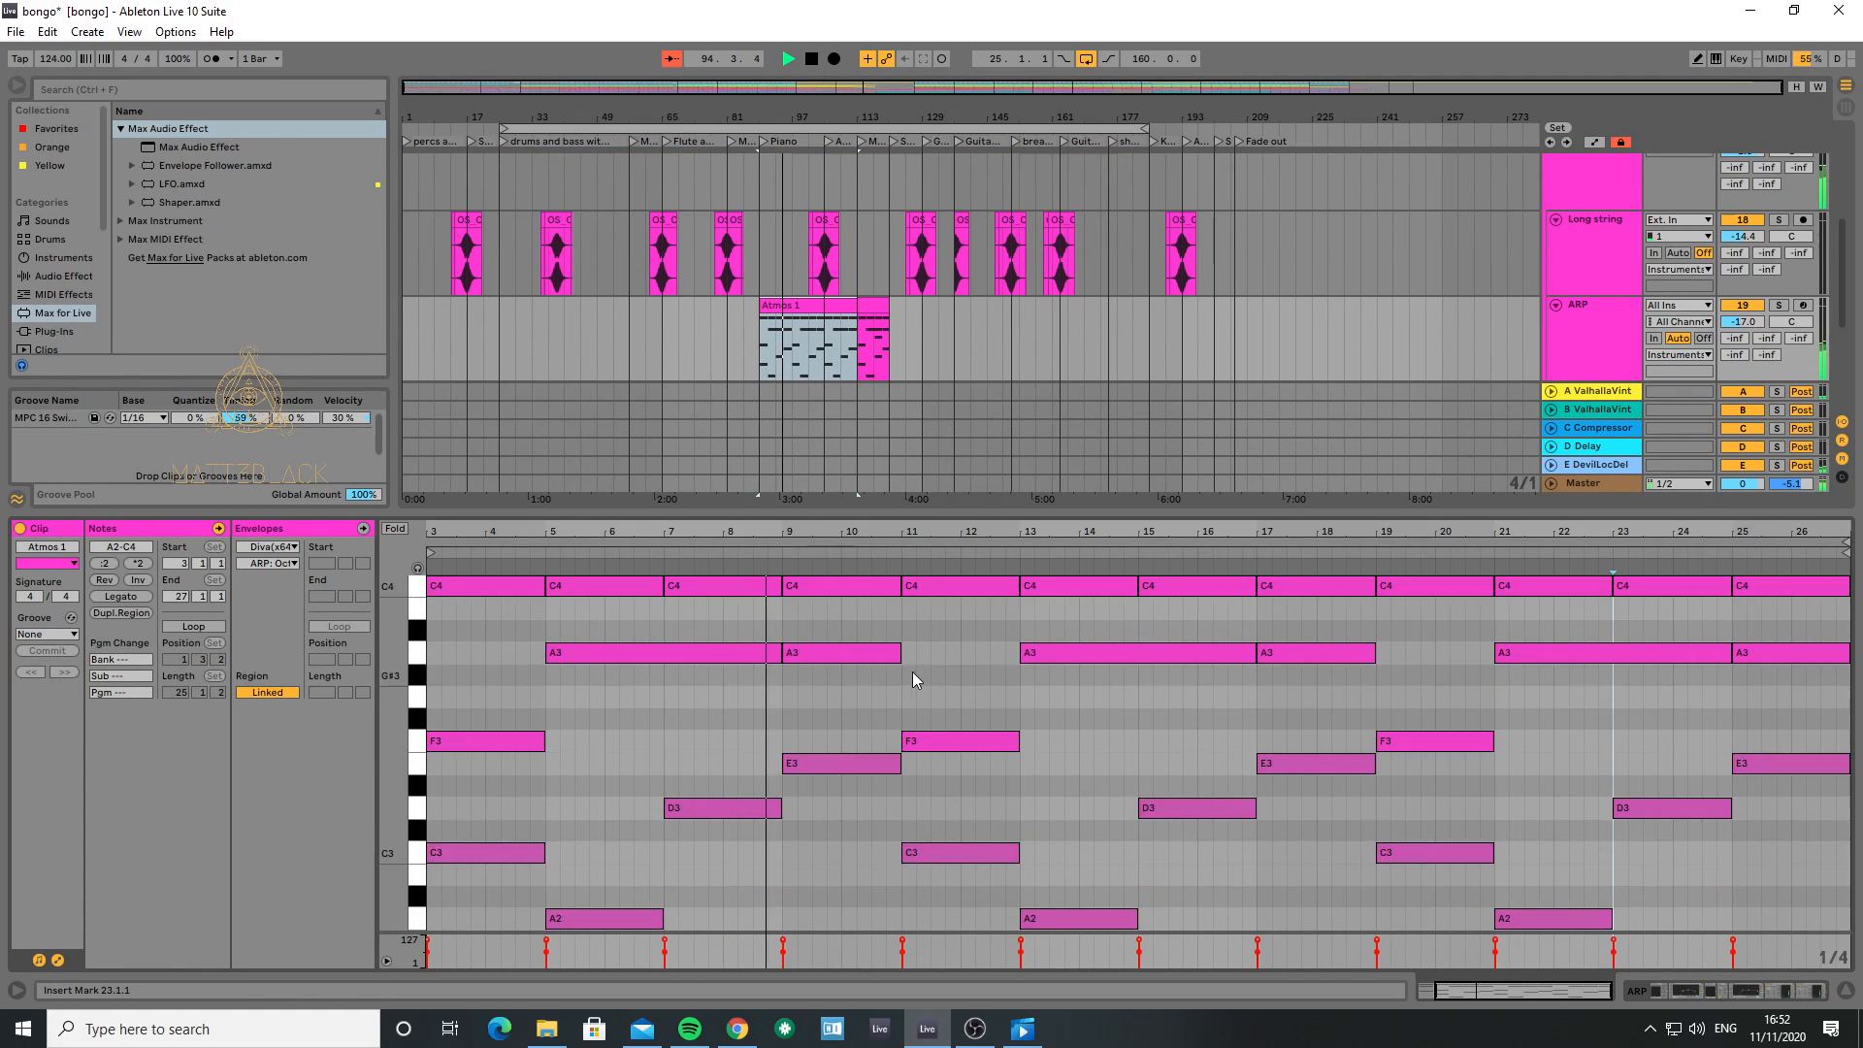
{"action": "left_click", "coordinate": [1846, 988]}
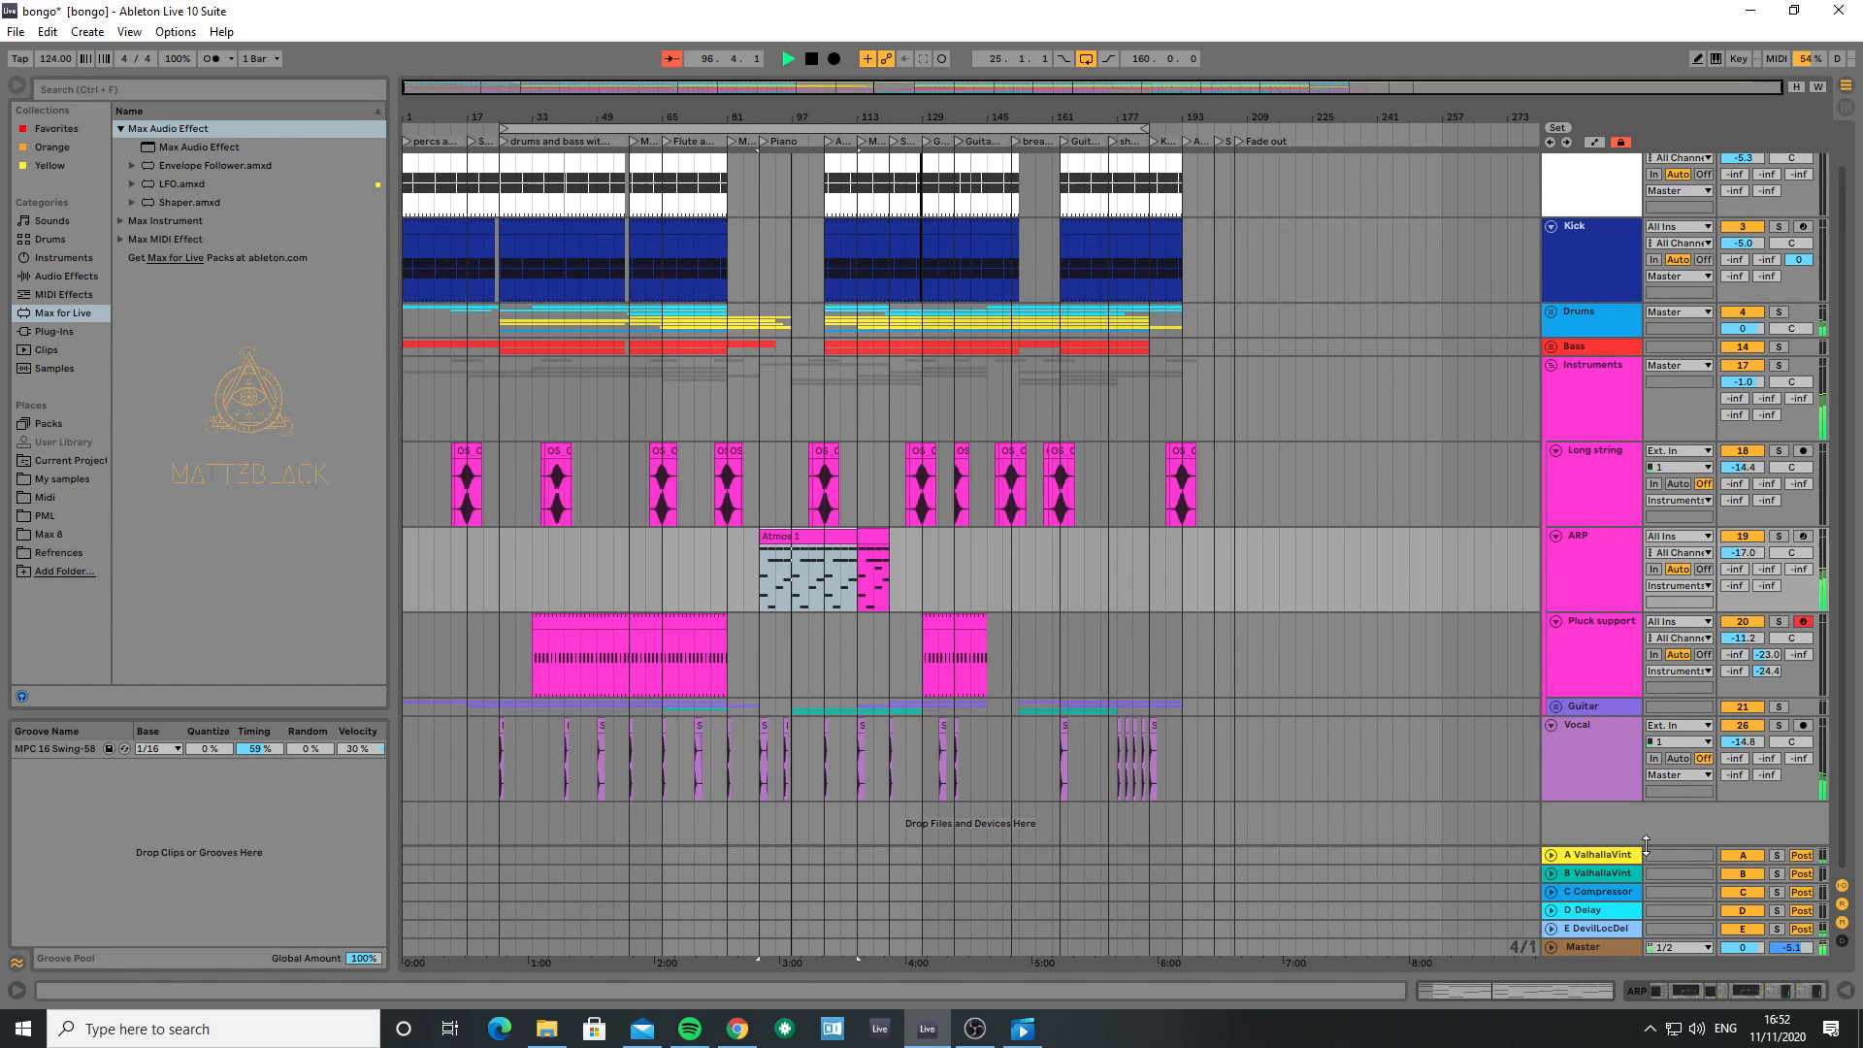
- Unfold the Guitar group and examine the MIDI notes at the start of the middle clips on the 24 Kontakt 5 track
{"action": "left_click", "coordinate": [1553, 706]}
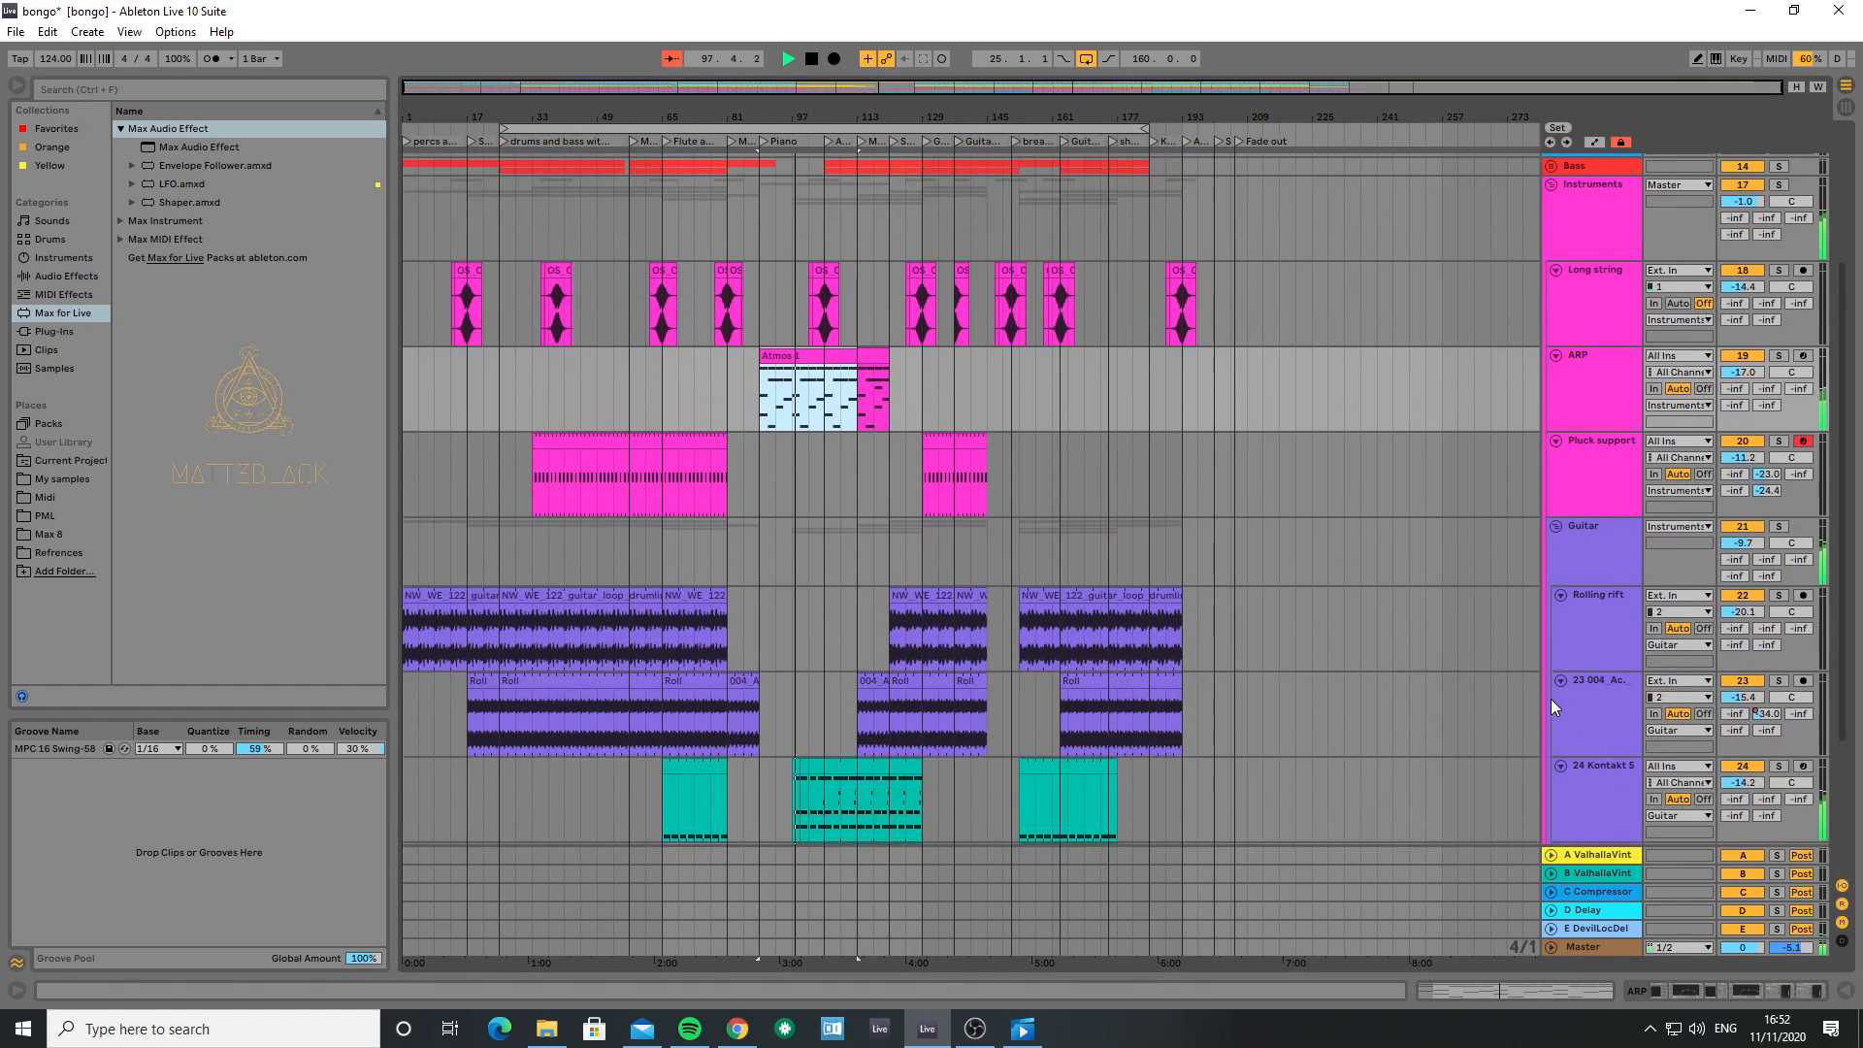
{"action": "scroll", "coordinate": [1550, 700], "scroll_direction": "down", "scroll_amount": 2}
{"action": "left_click", "coordinate": [1259, 671]}
{"action": "scroll", "coordinate": [854, 607], "scroll_direction": "down", "scroll_amount": 1}
{"action": "double_click", "coordinate": [854, 608]}
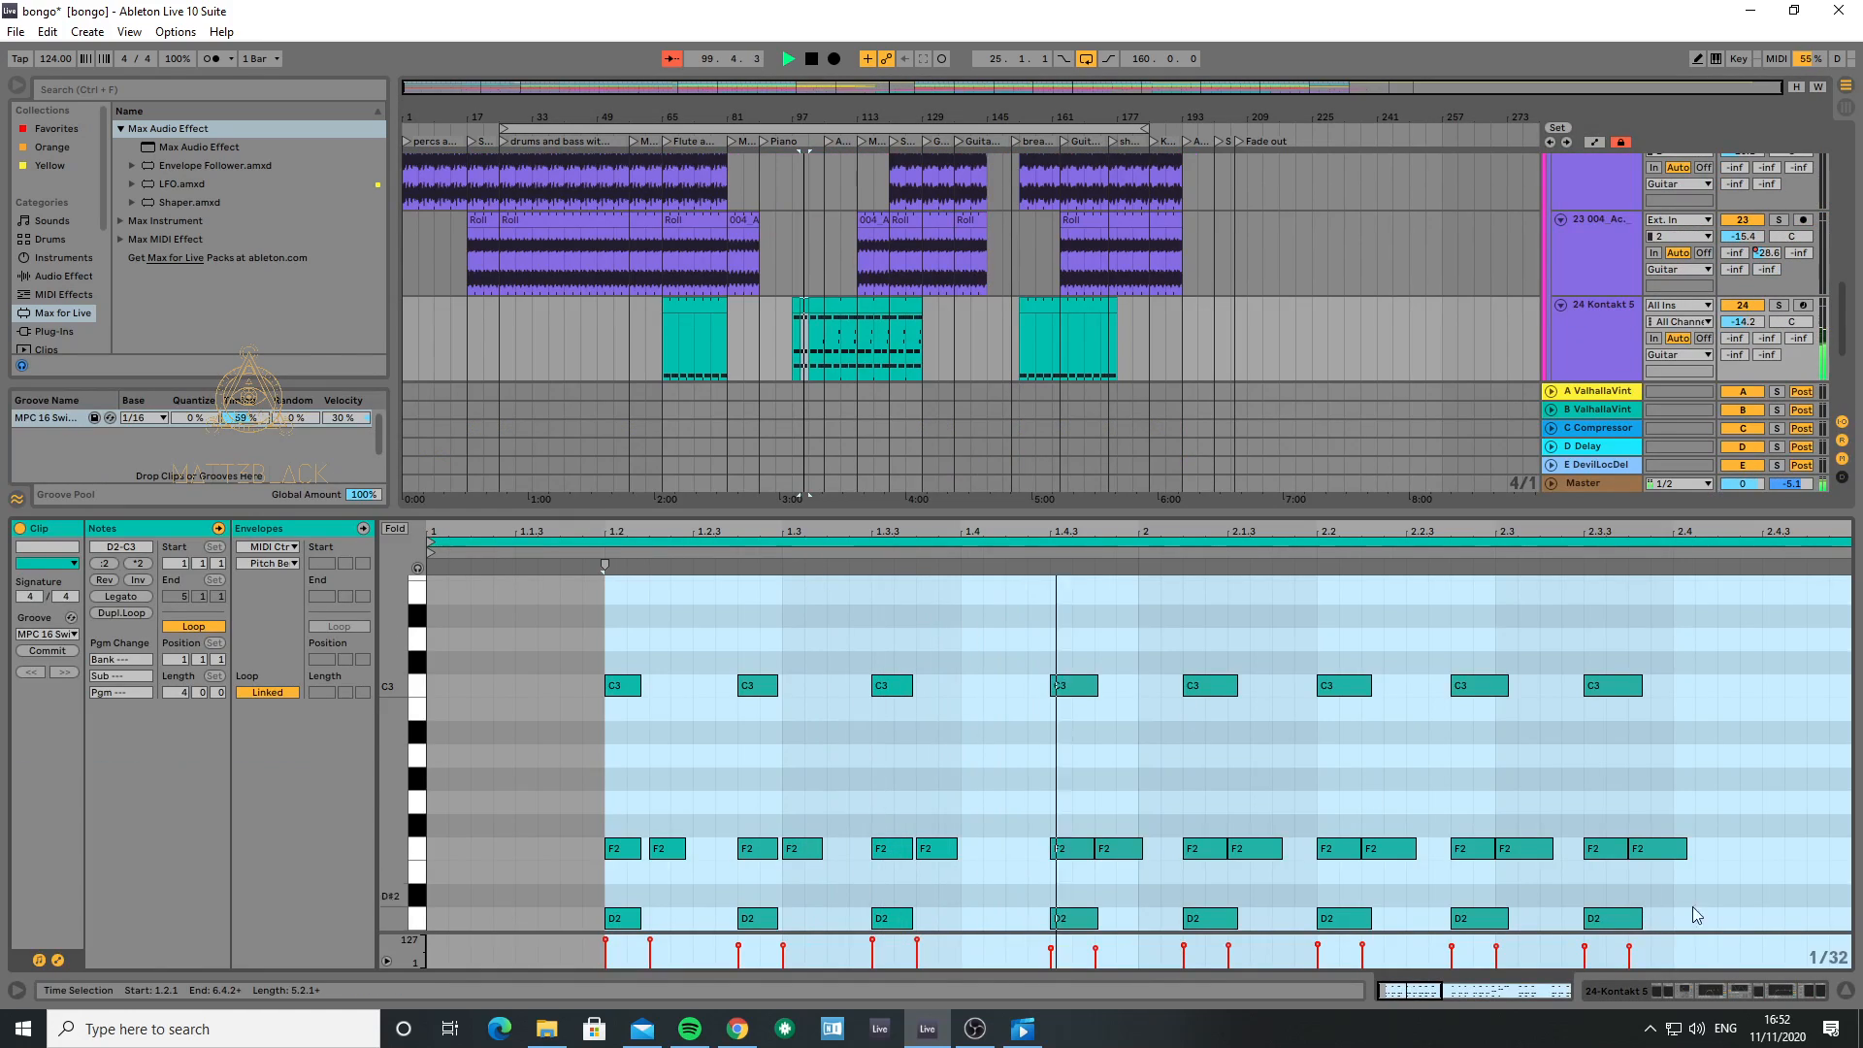
{"action": "scroll", "coordinate": [1762, 881], "scroll_direction": "down", "scroll_amount": 2}
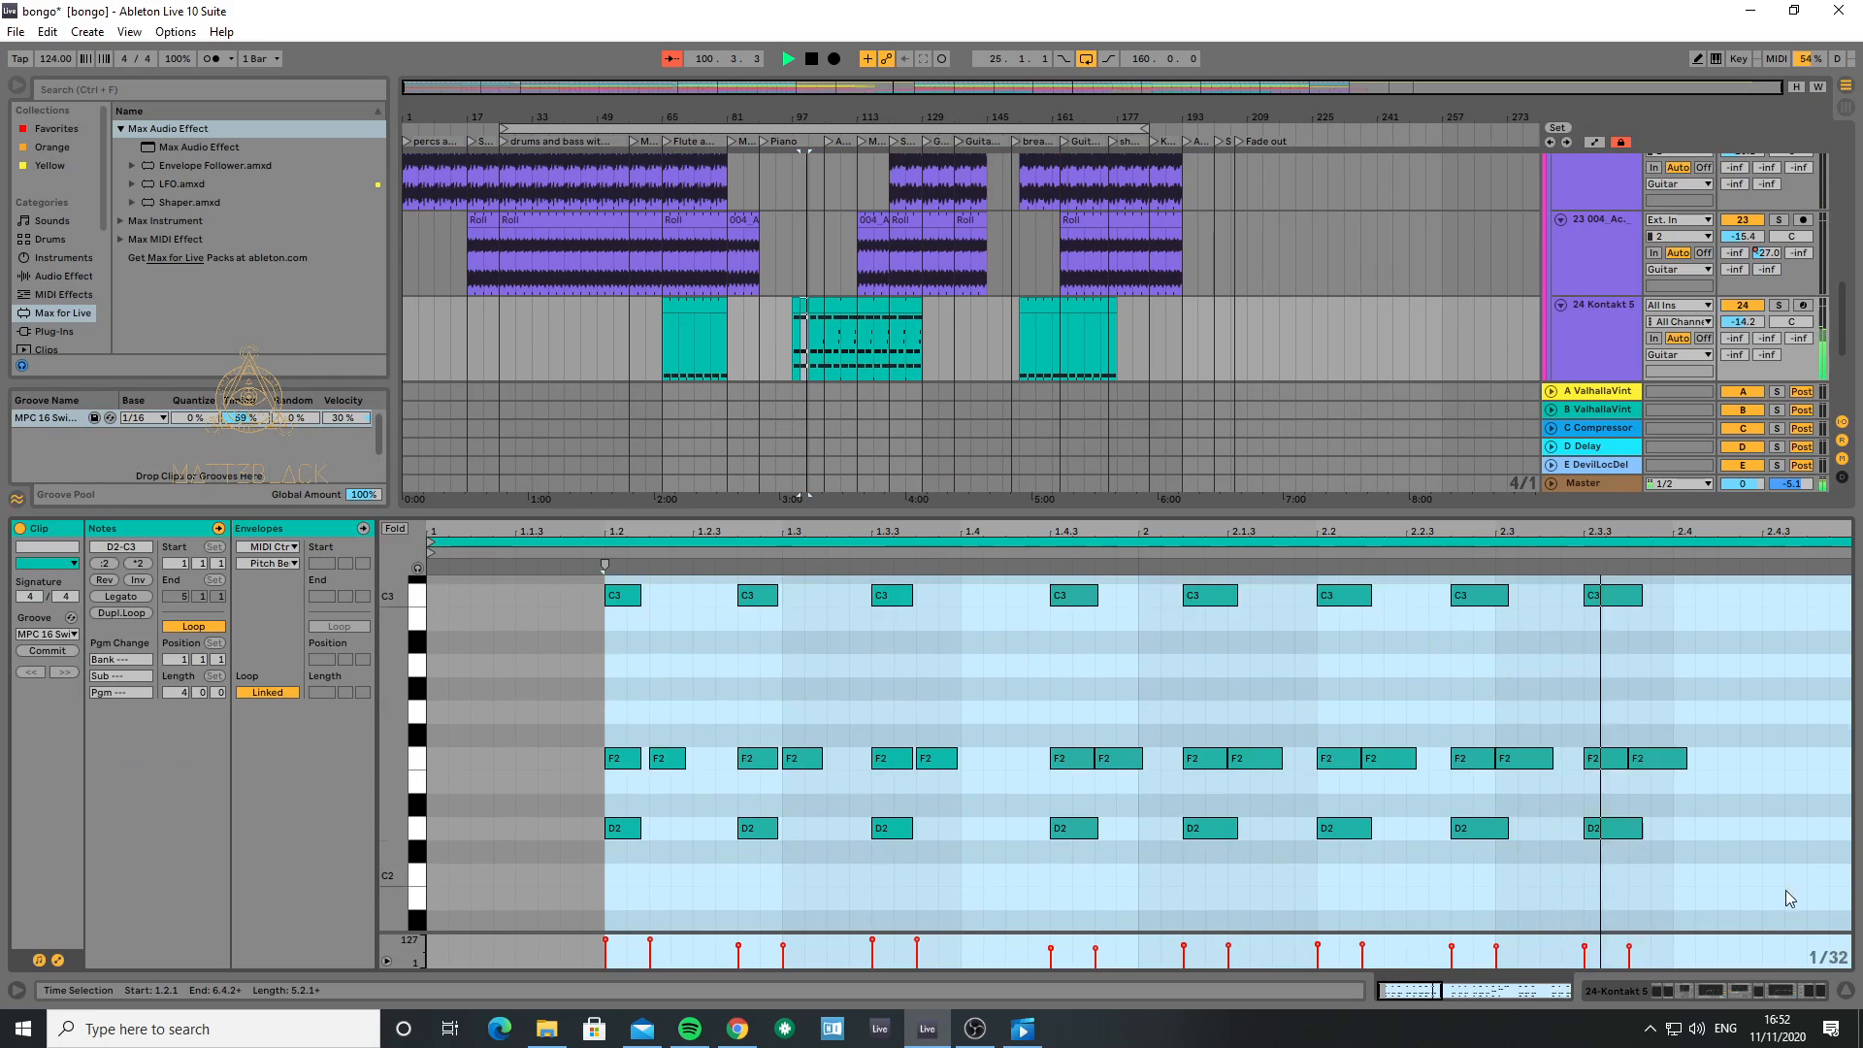
{"action": "left_click", "coordinate": [1846, 991]}
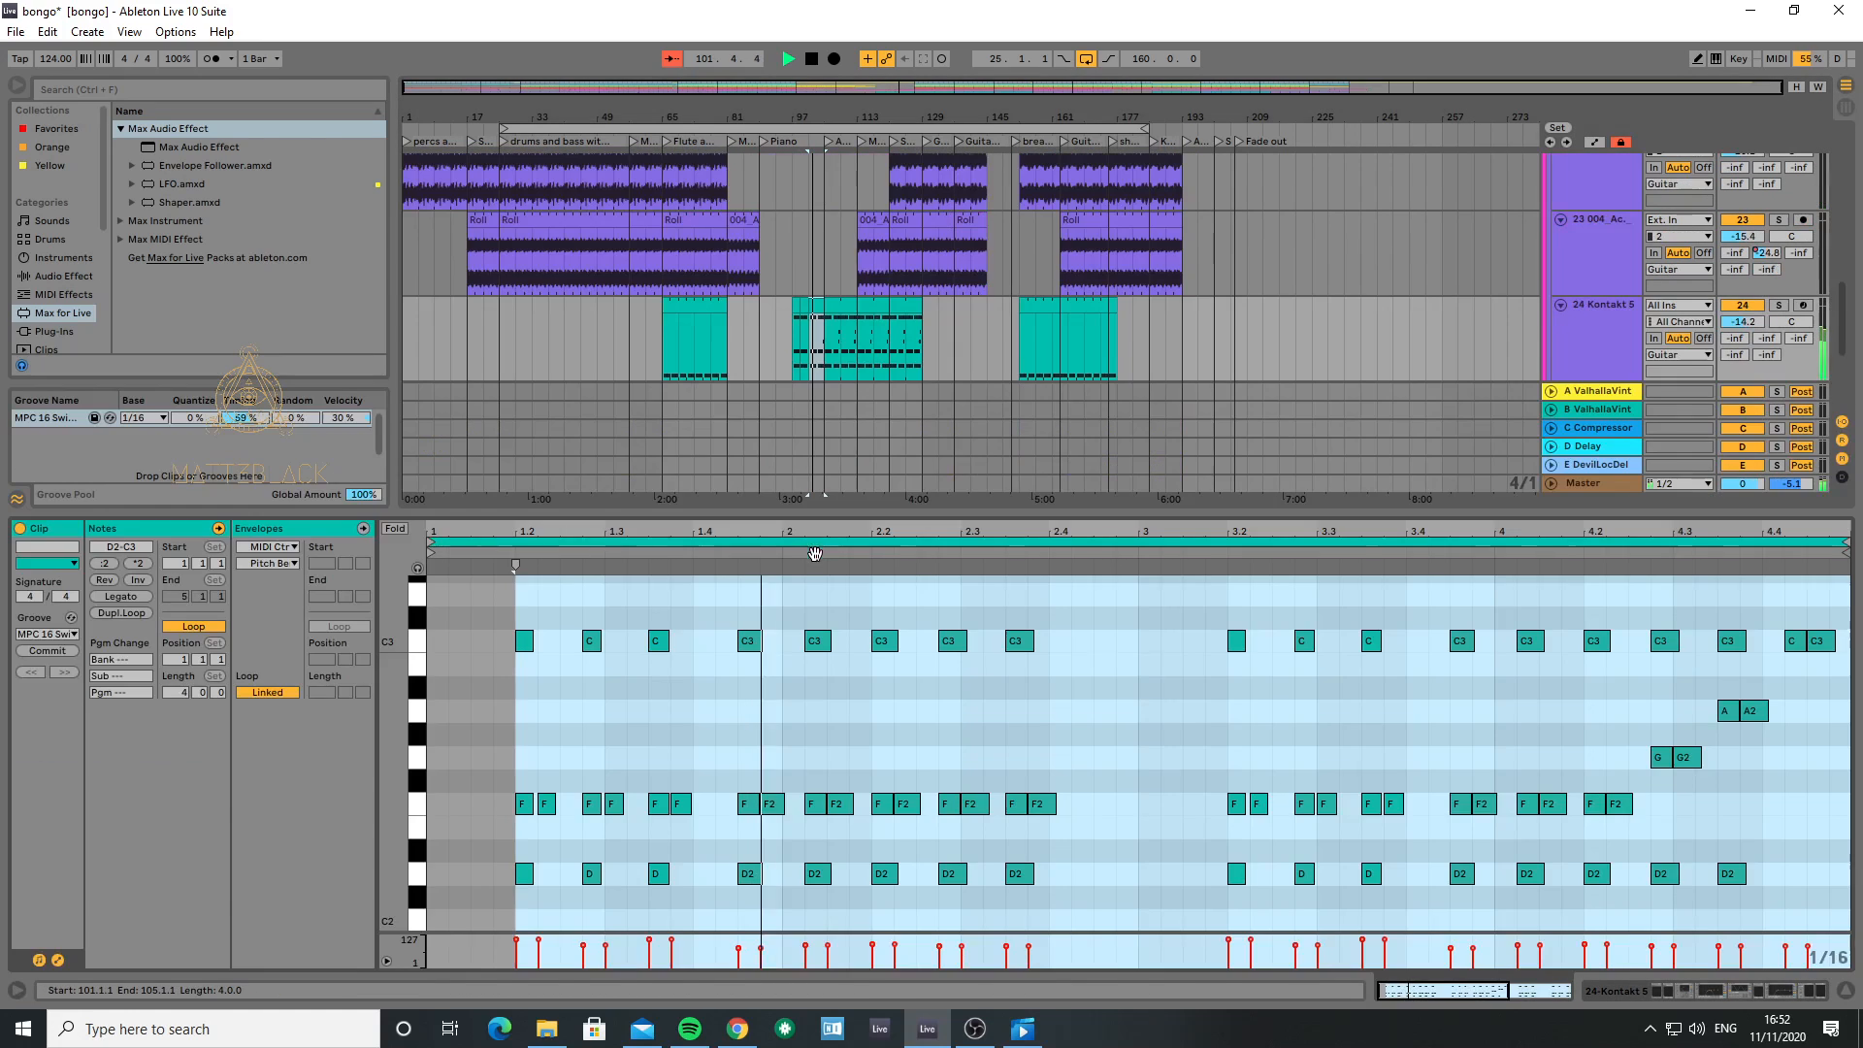
- Examine the notes of the bar 101 clip on the 24 Kontakt 5 track and of the middle clip on 25 Kontakt 5
{"action": "double_click", "coordinate": [817, 564]}
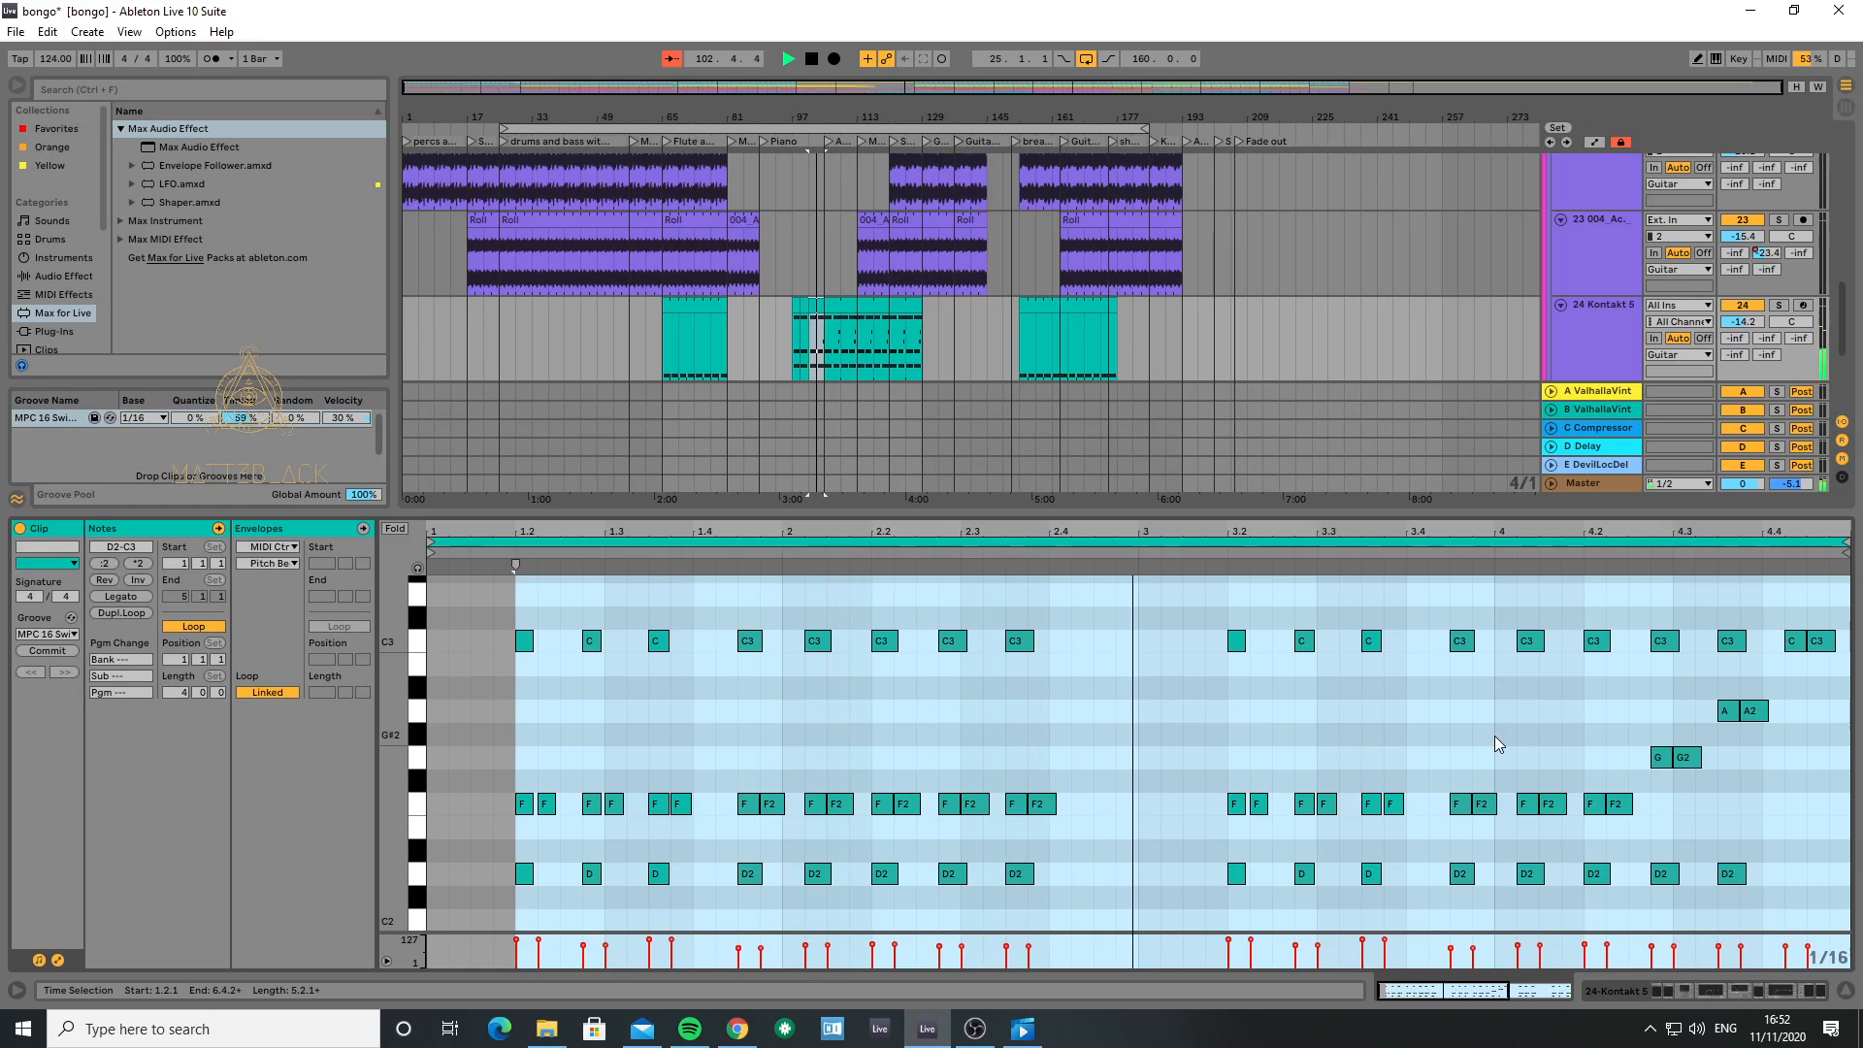
{"action": "scroll", "coordinate": [1601, 740], "scroll_direction": "down", "scroll_amount": 2}
{"action": "scroll", "coordinate": [1631, 747], "scroll_direction": "up", "scroll_amount": 2}
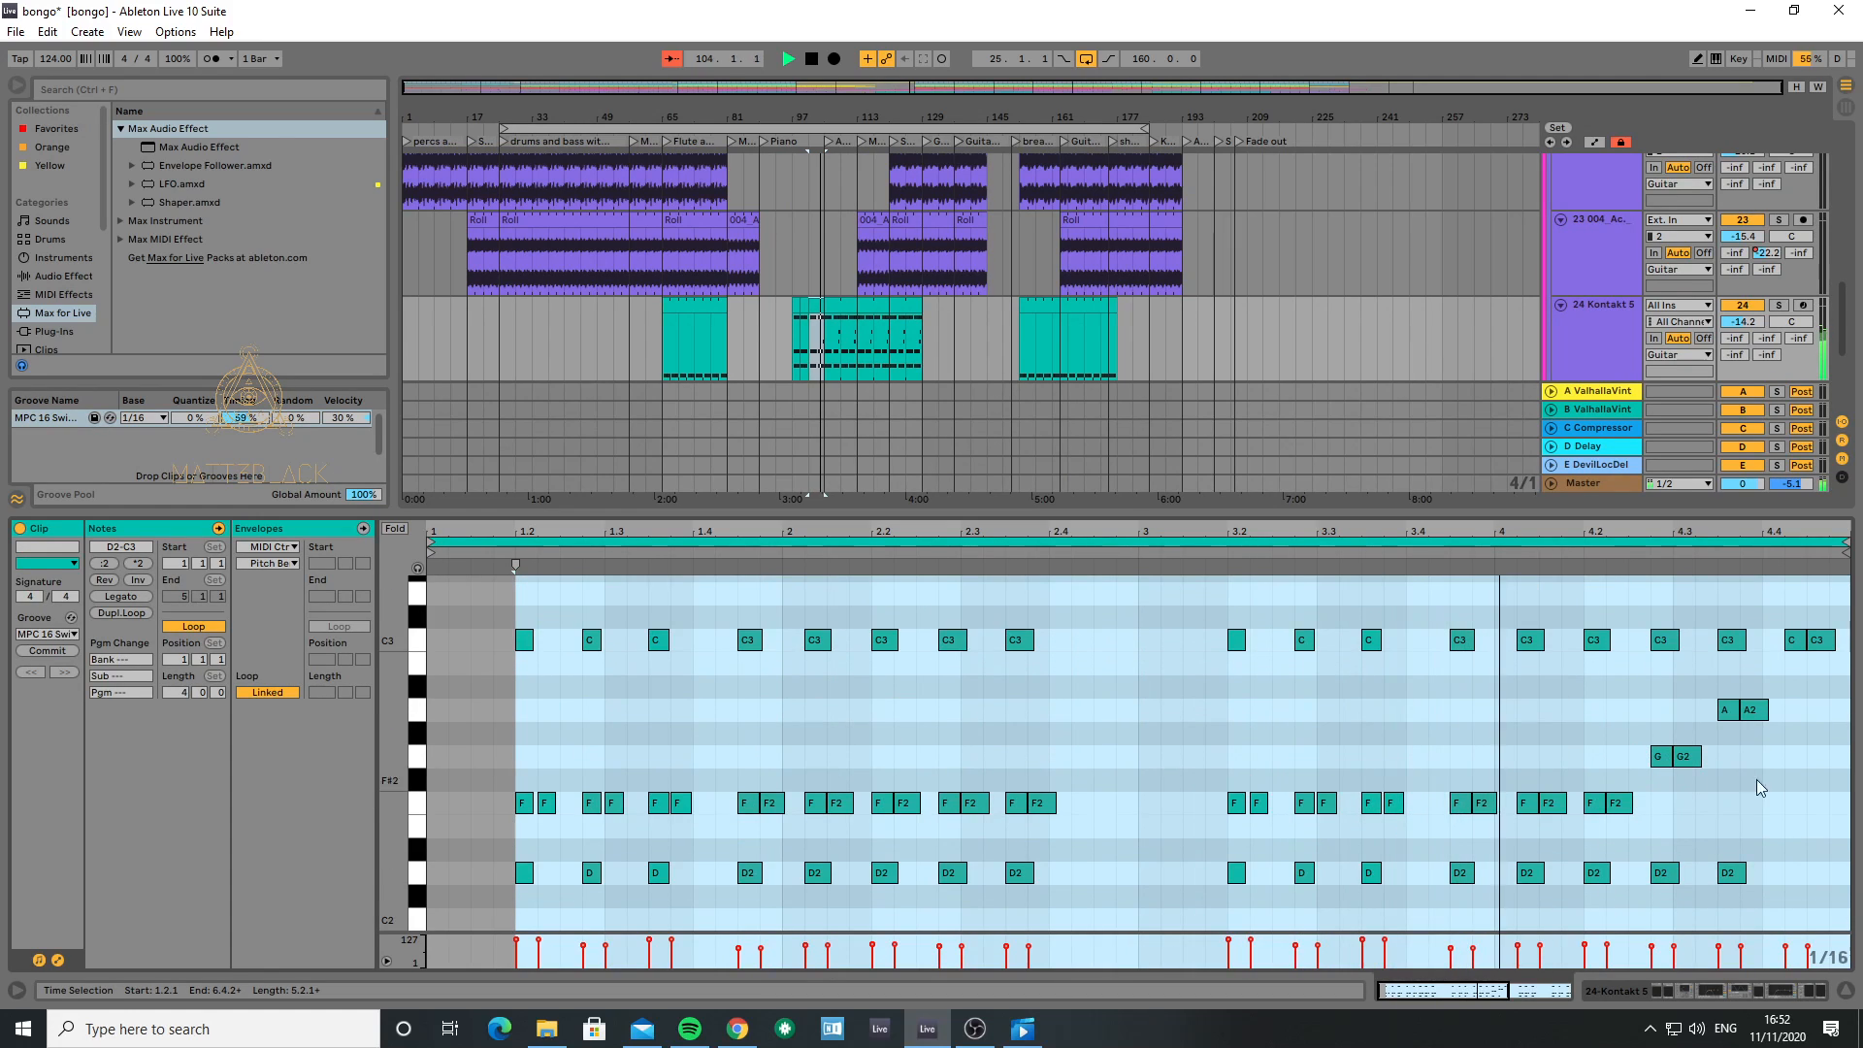
{"action": "left_click", "coordinate": [1839, 988]}
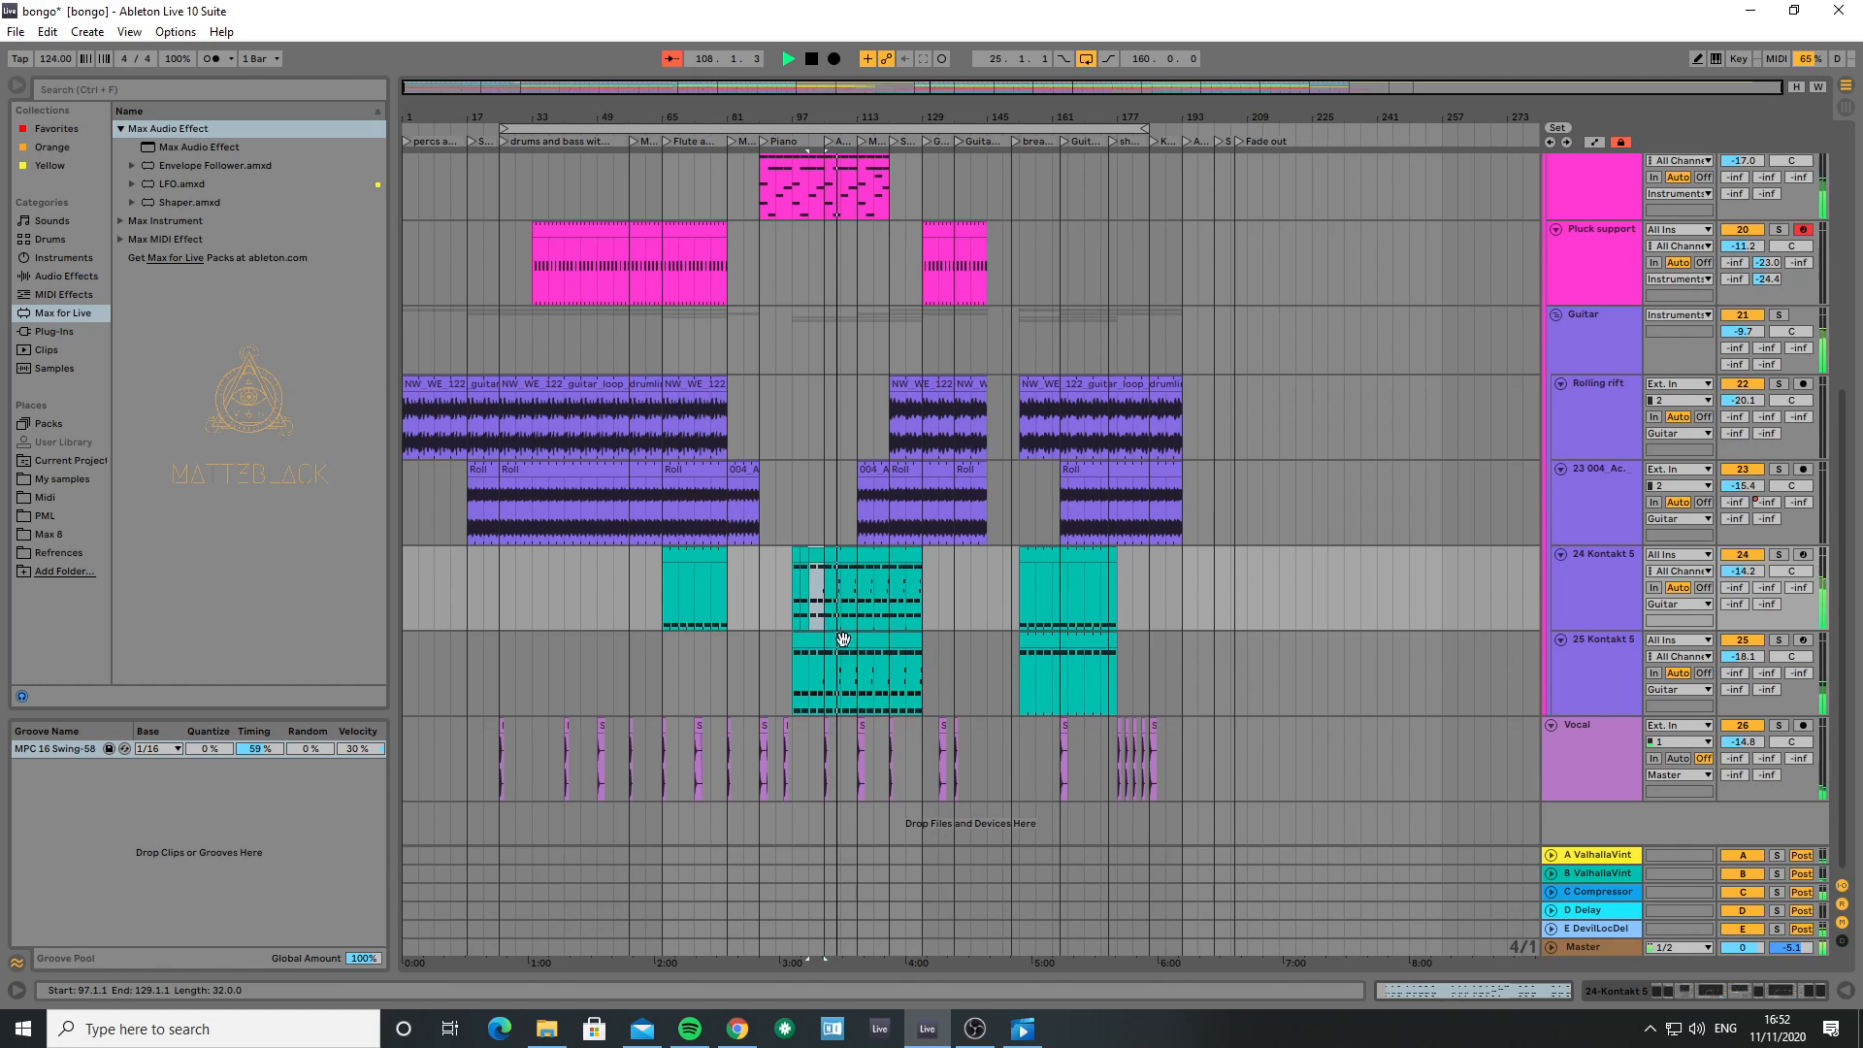
{"action": "double_click", "coordinate": [874, 679]}
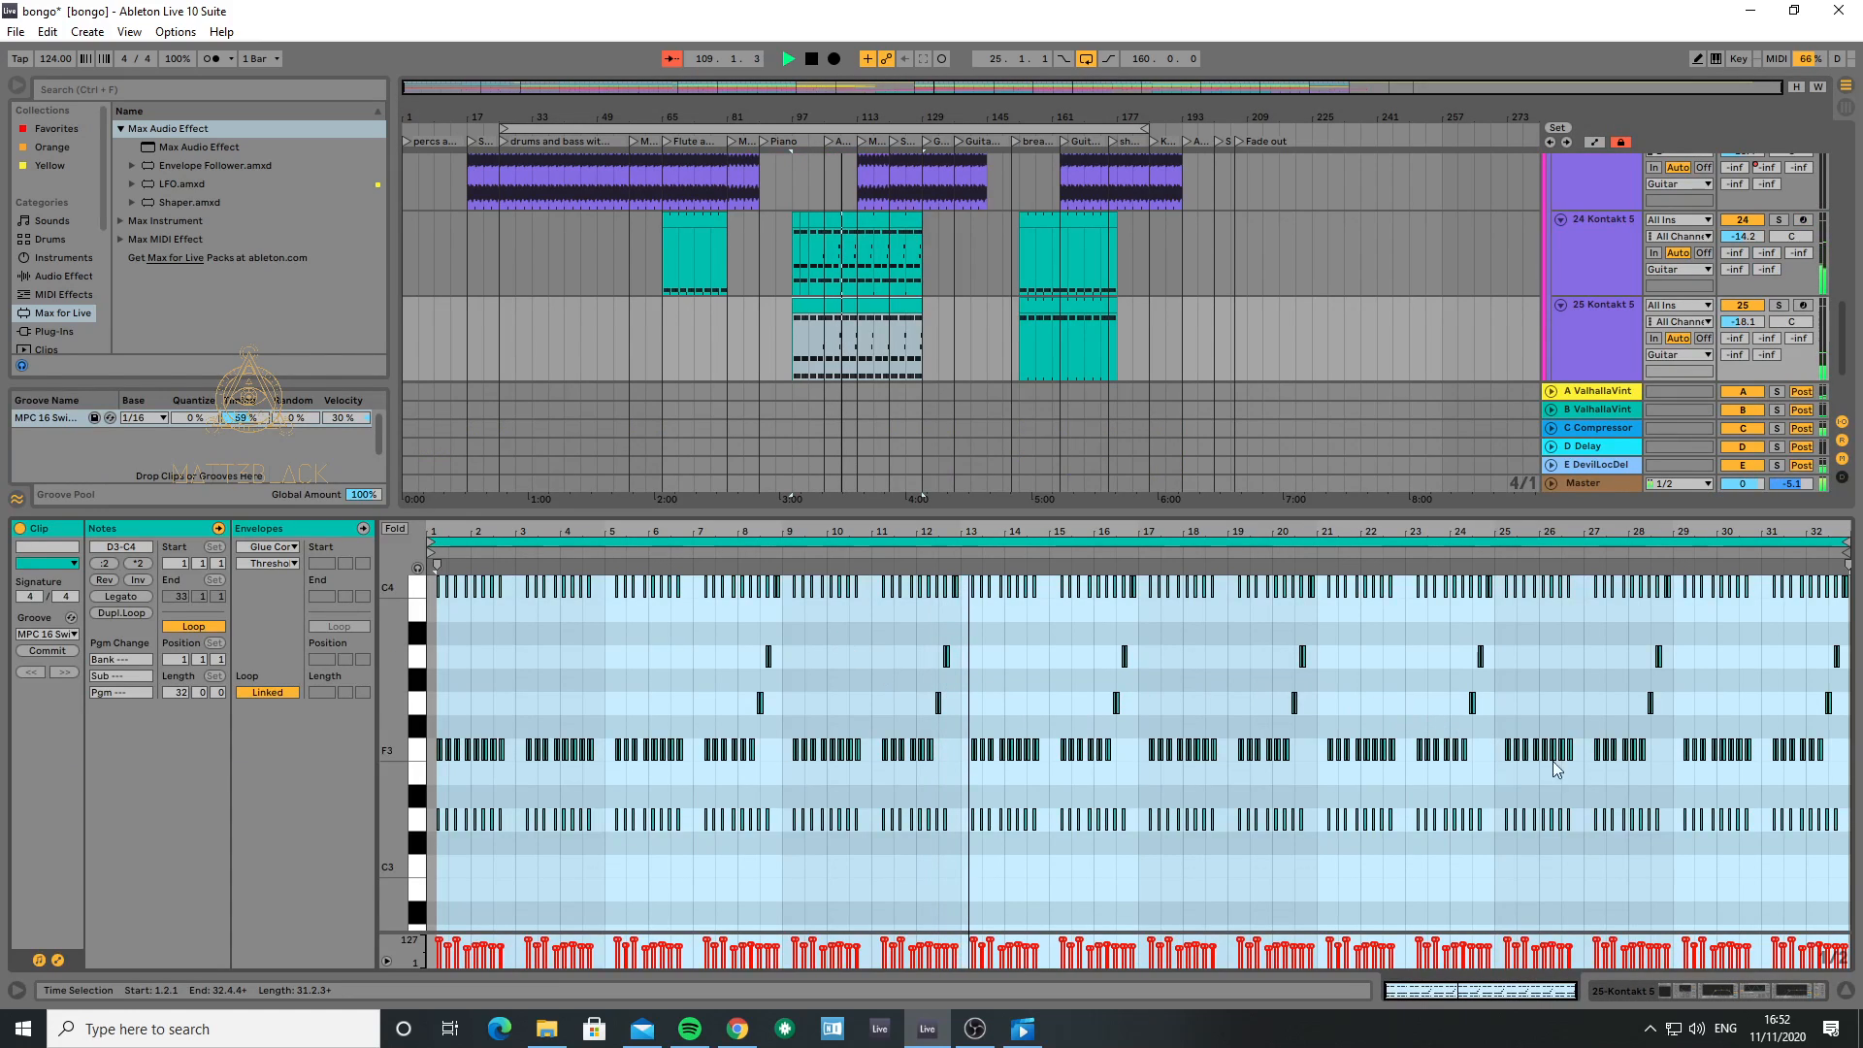
{"action": "left_click", "coordinate": [1848, 992]}
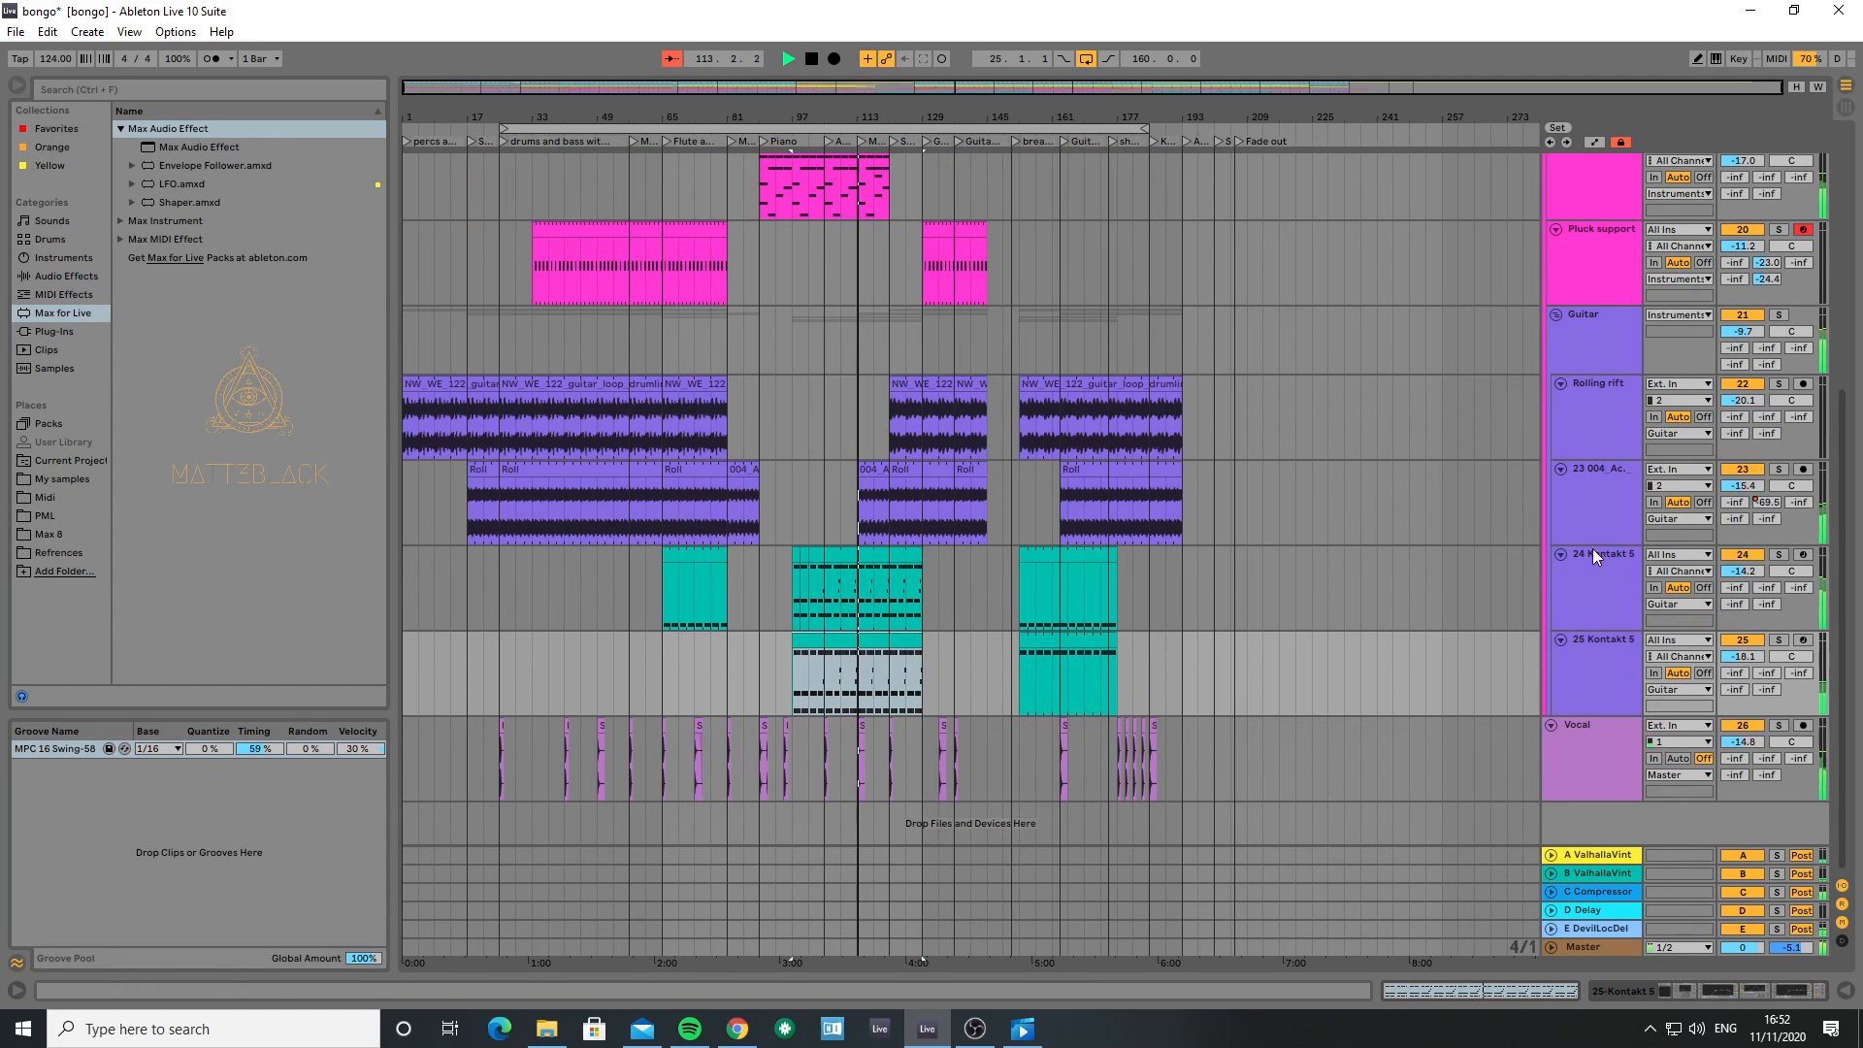
- Examine the waveforms of the bar 113 guitar clip on track 23 and the bar 121 clip on the Rolling rift track
{"action": "left_click", "coordinate": [1617, 503]}
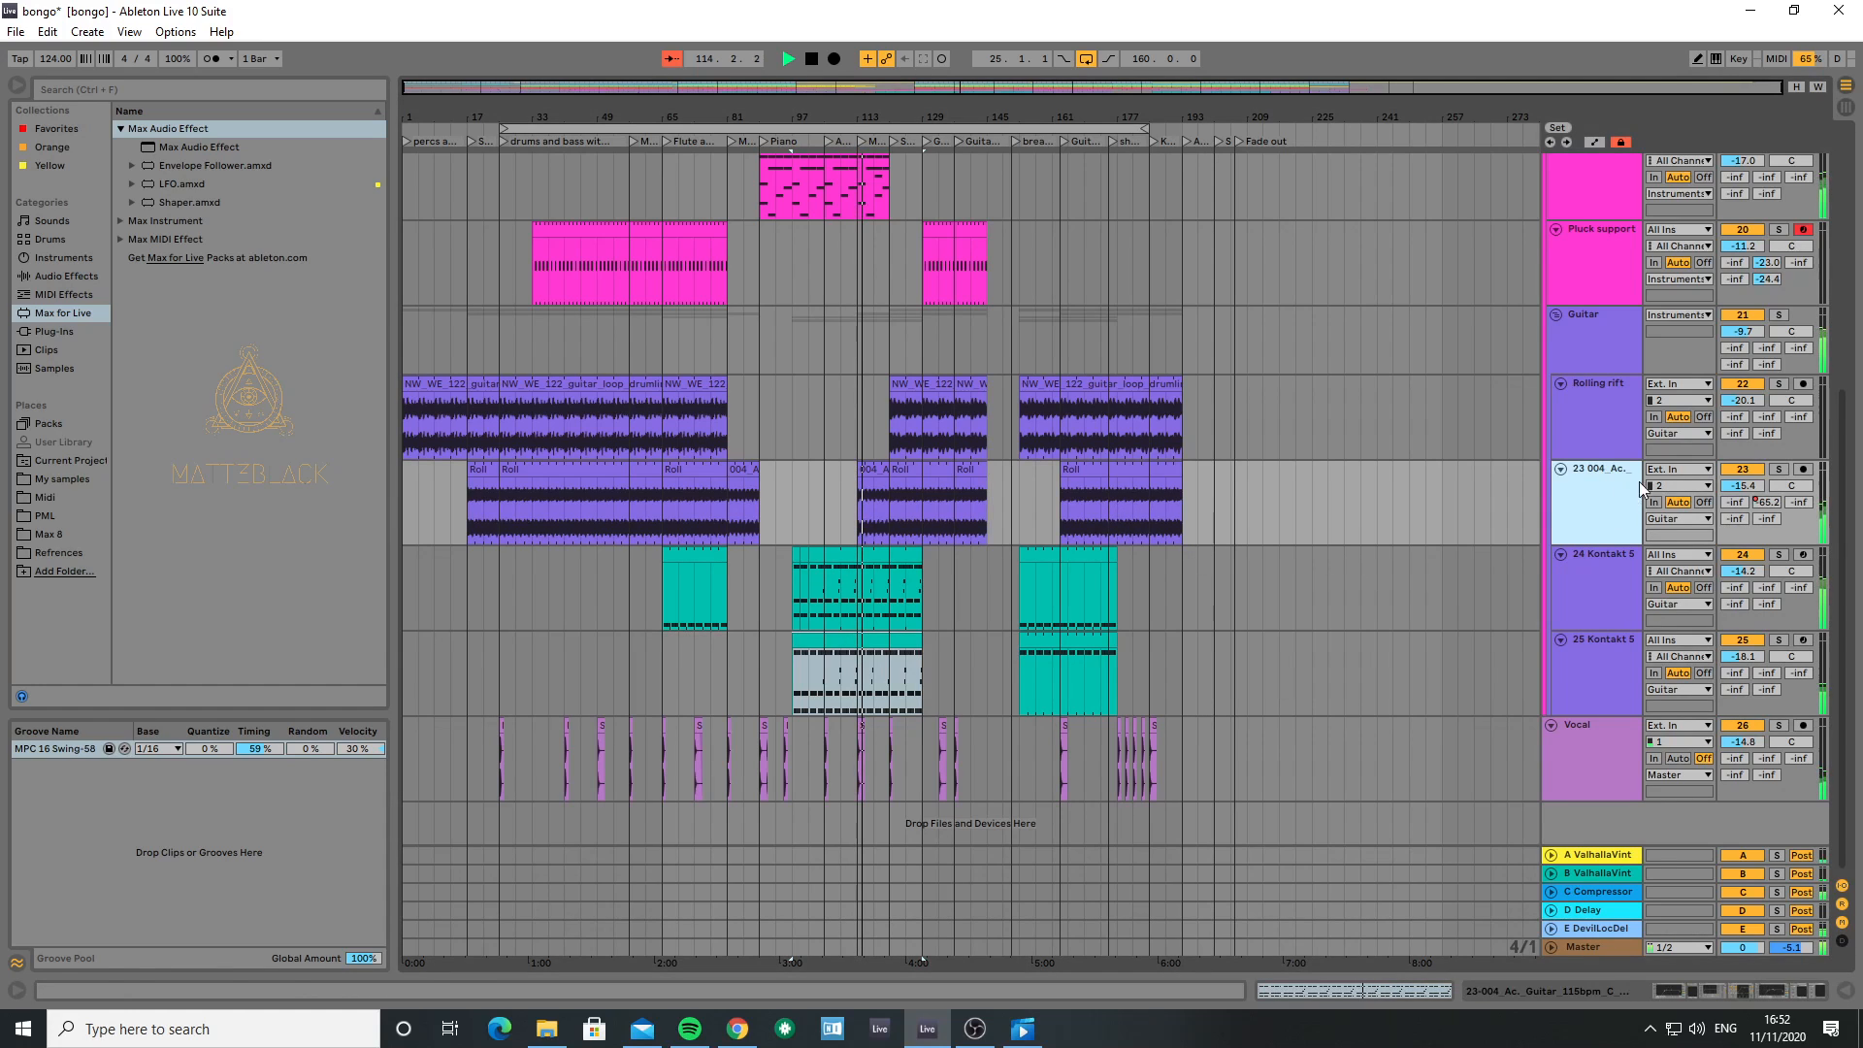
{"action": "double_click", "coordinate": [878, 466]}
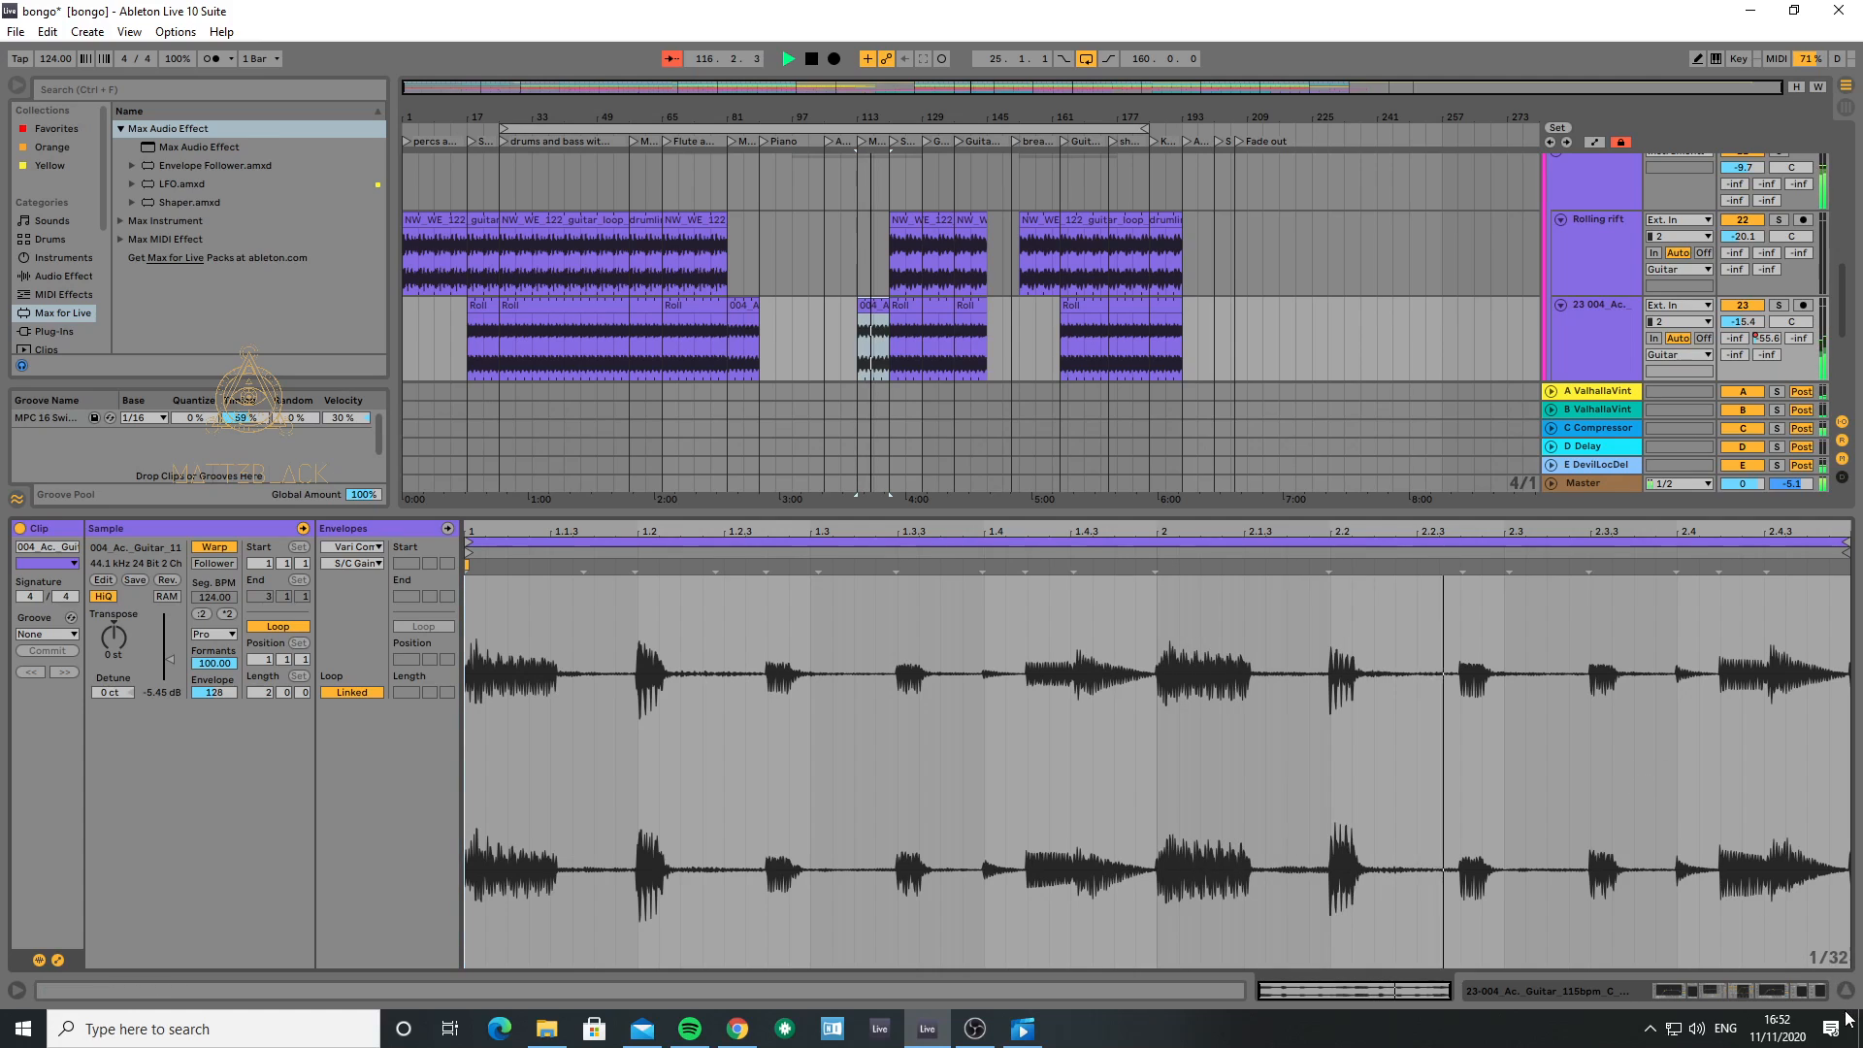
{"action": "key", "text": "ctrl+alt+l"}
{"action": "scroll", "coordinate": [1102, 475], "scroll_direction": "up", "scroll_amount": 3}
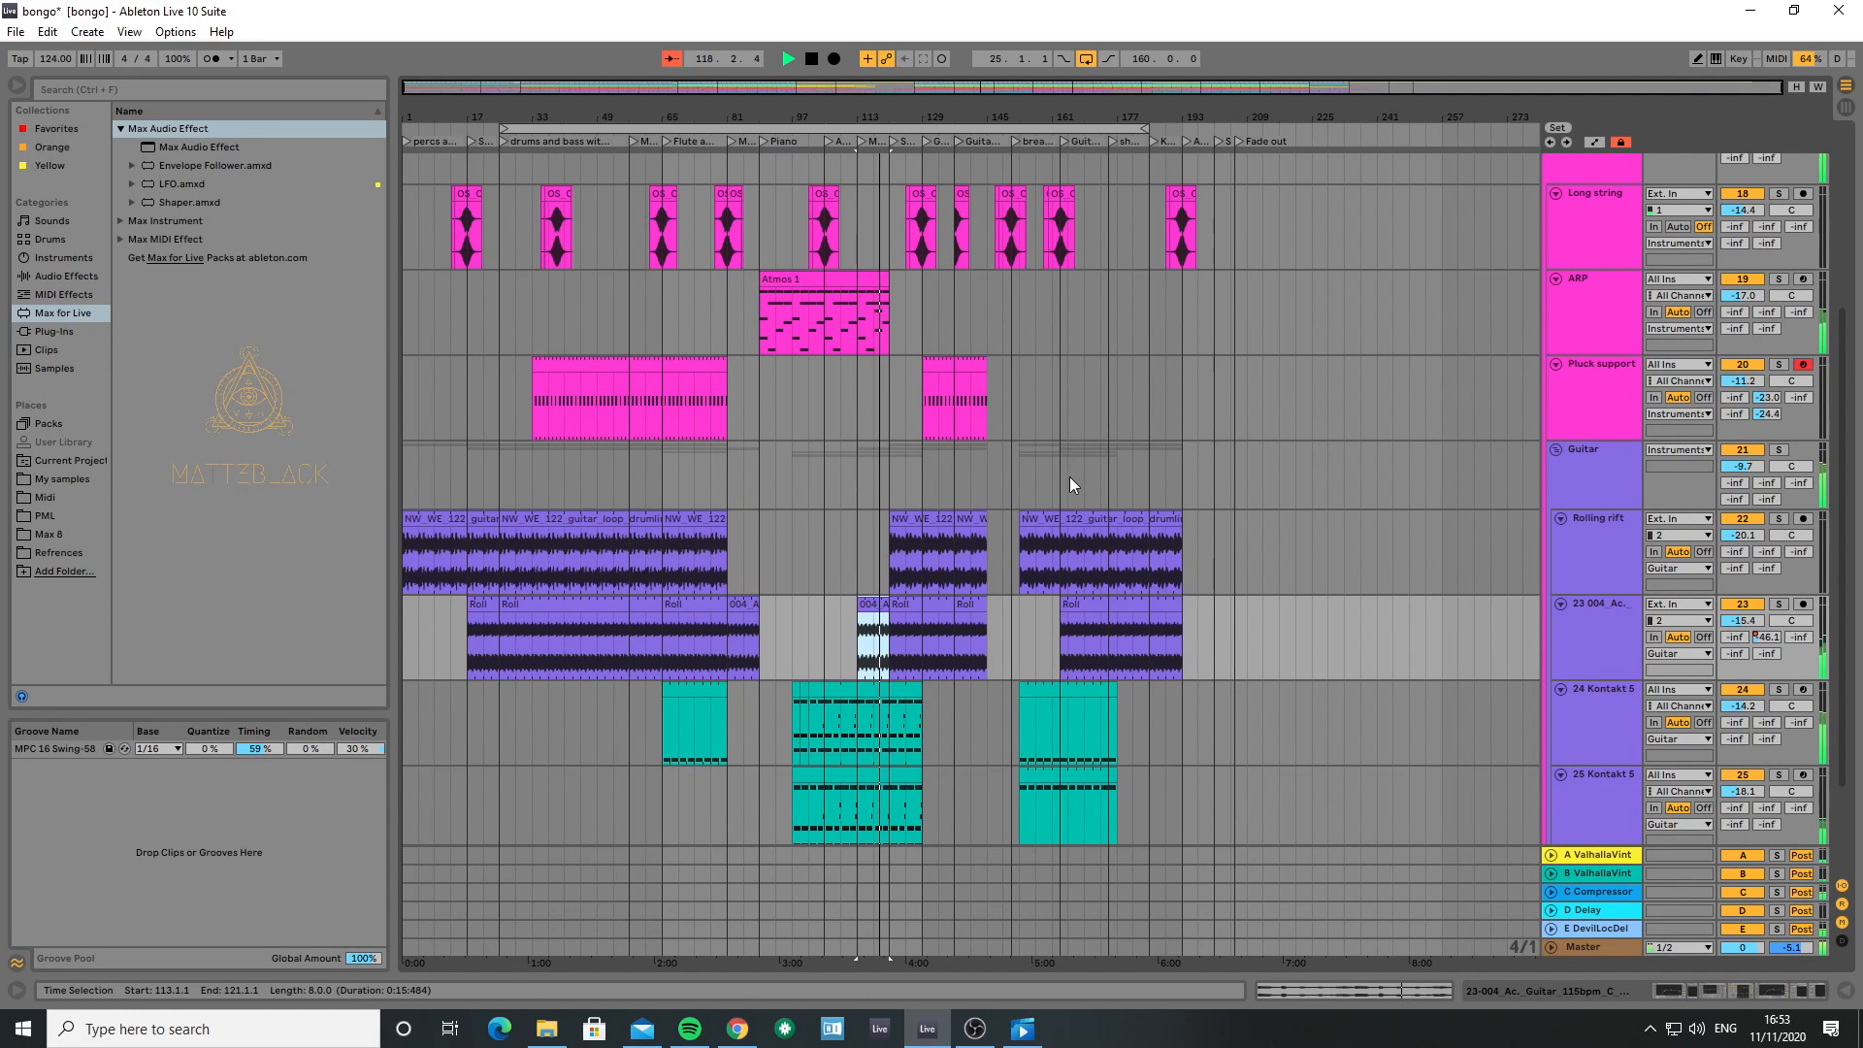
{"action": "double_click", "coordinate": [910, 524]}
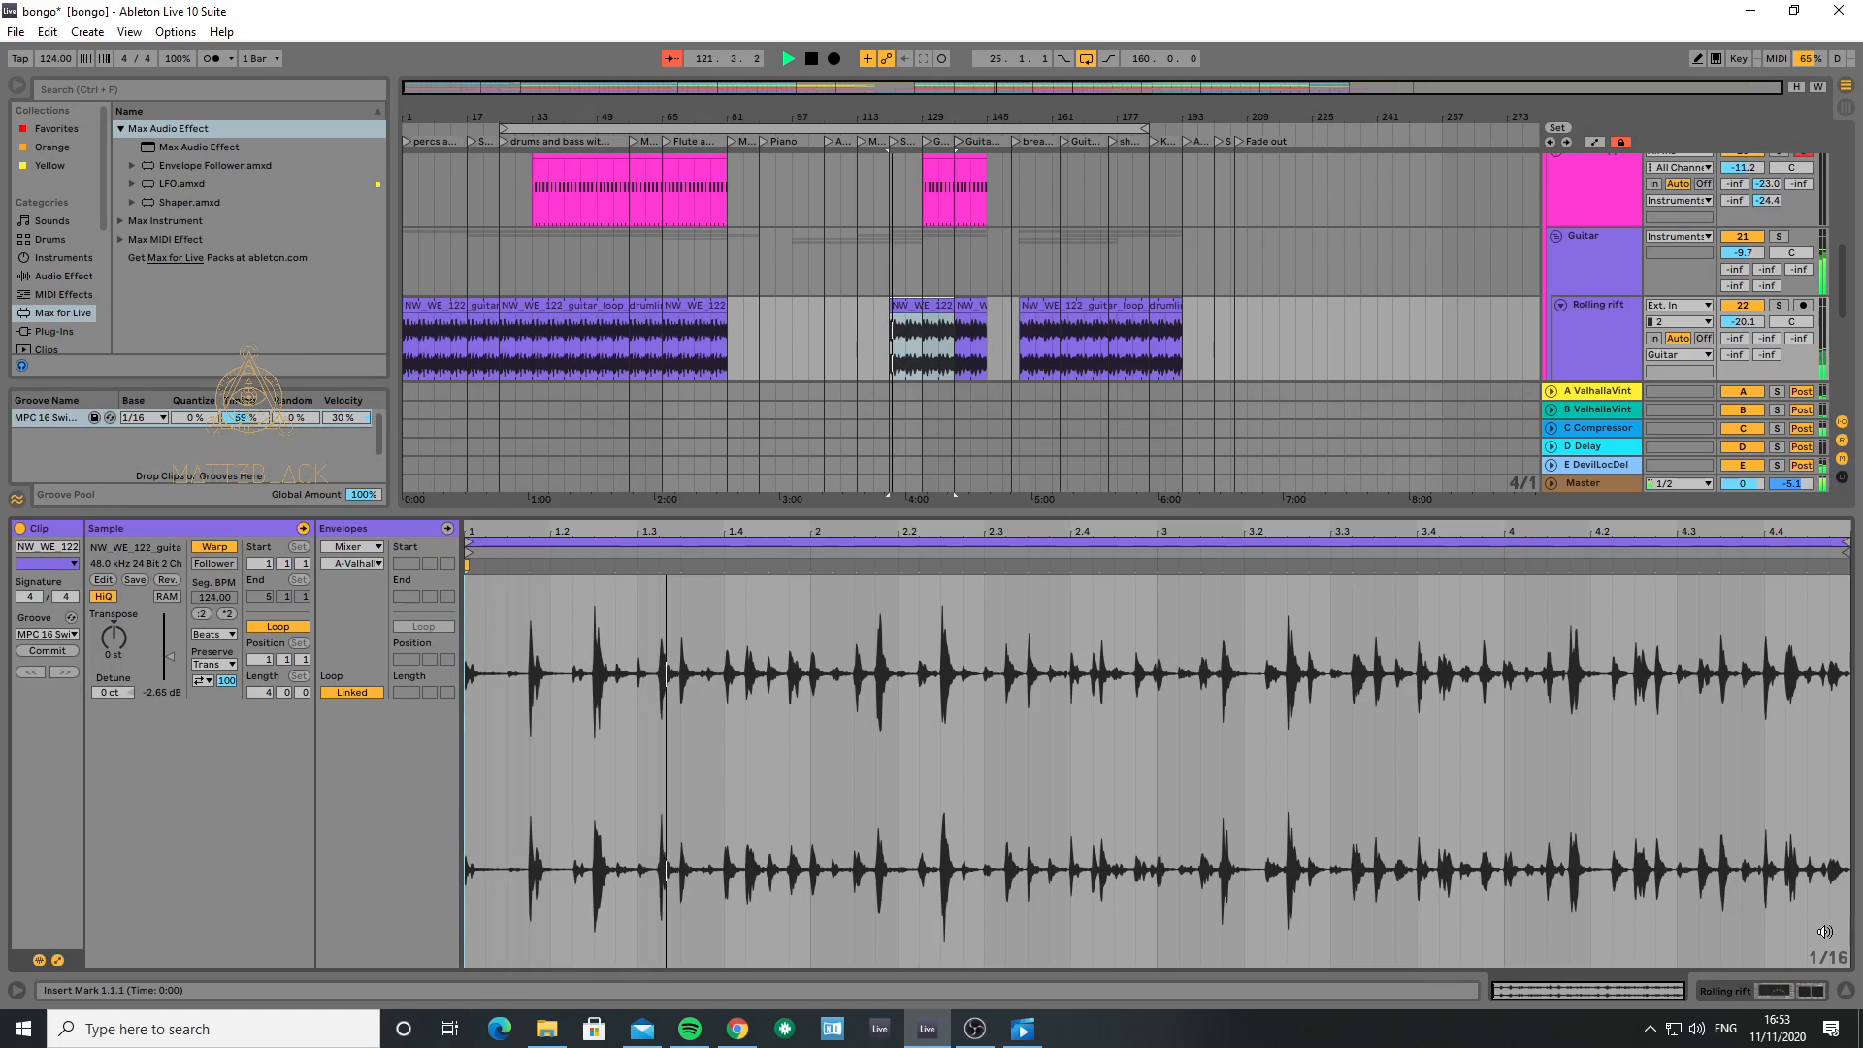
{"action": "left_click", "coordinate": [1846, 990]}
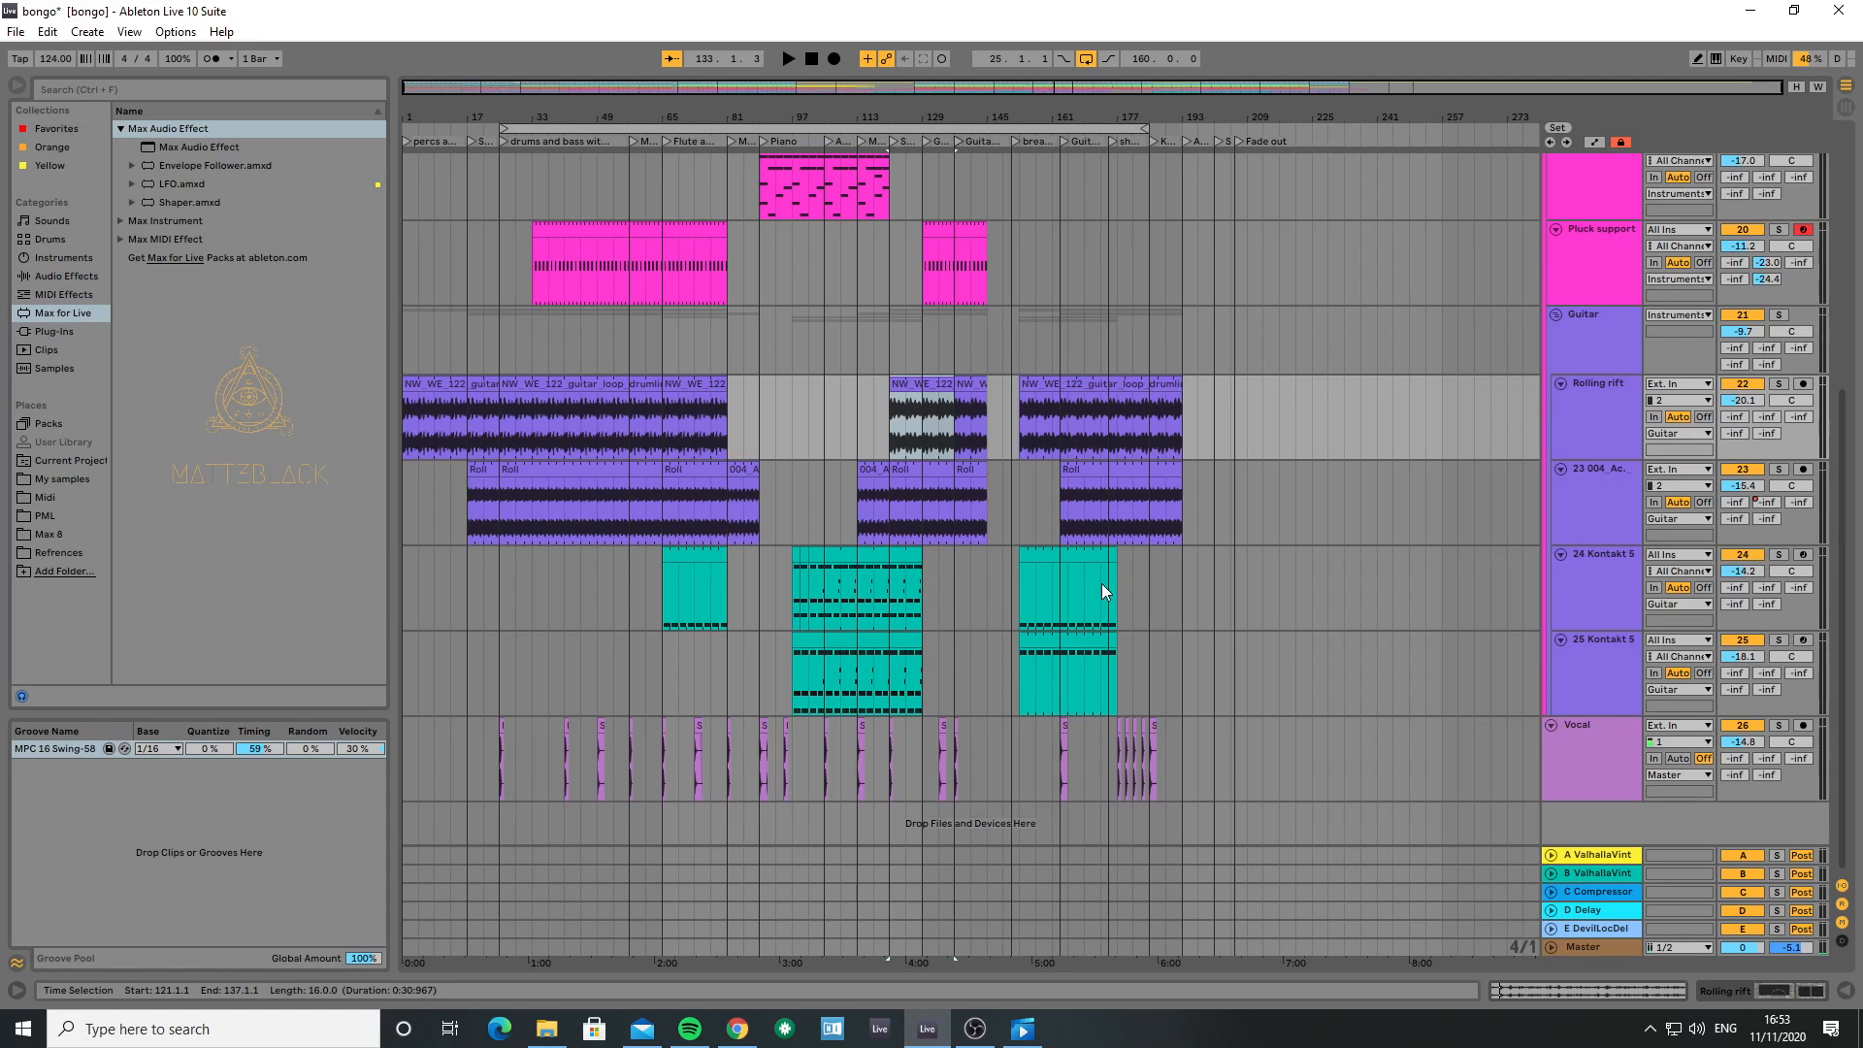
- Look over the arrangement from the reference track down to the Guitar group and Vocal tracks
{"action": "scroll", "coordinate": [1395, 576], "scroll_direction": "up", "scroll_amount": 8}
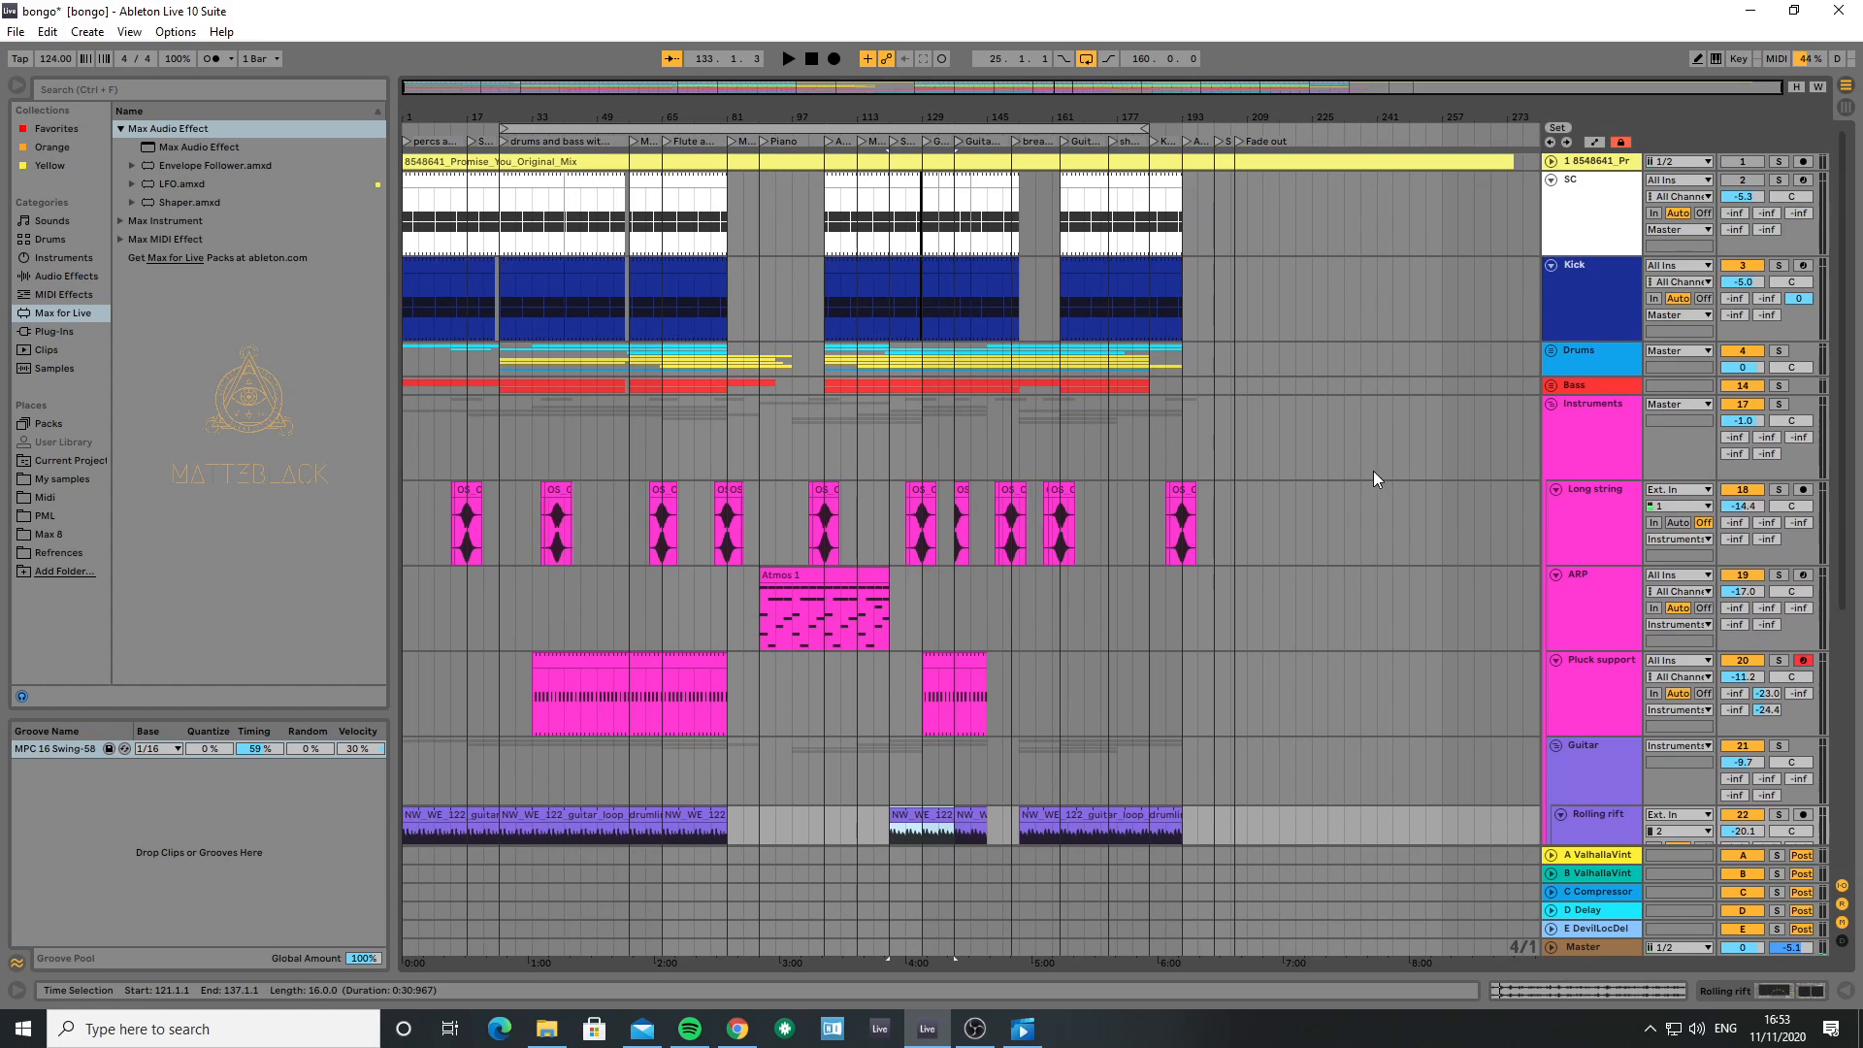
{"action": "scroll", "coordinate": [1437, 309], "scroll_direction": "down", "scroll_amount": 3}
{"action": "scroll", "coordinate": [1435, 346], "scroll_direction": "up", "scroll_amount": 3}
{"action": "scroll", "coordinate": [1432, 388], "scroll_direction": "down", "scroll_amount": 1}
{"action": "scroll", "coordinate": [1411, 394], "scroll_direction": "down", "scroll_amount": 3}
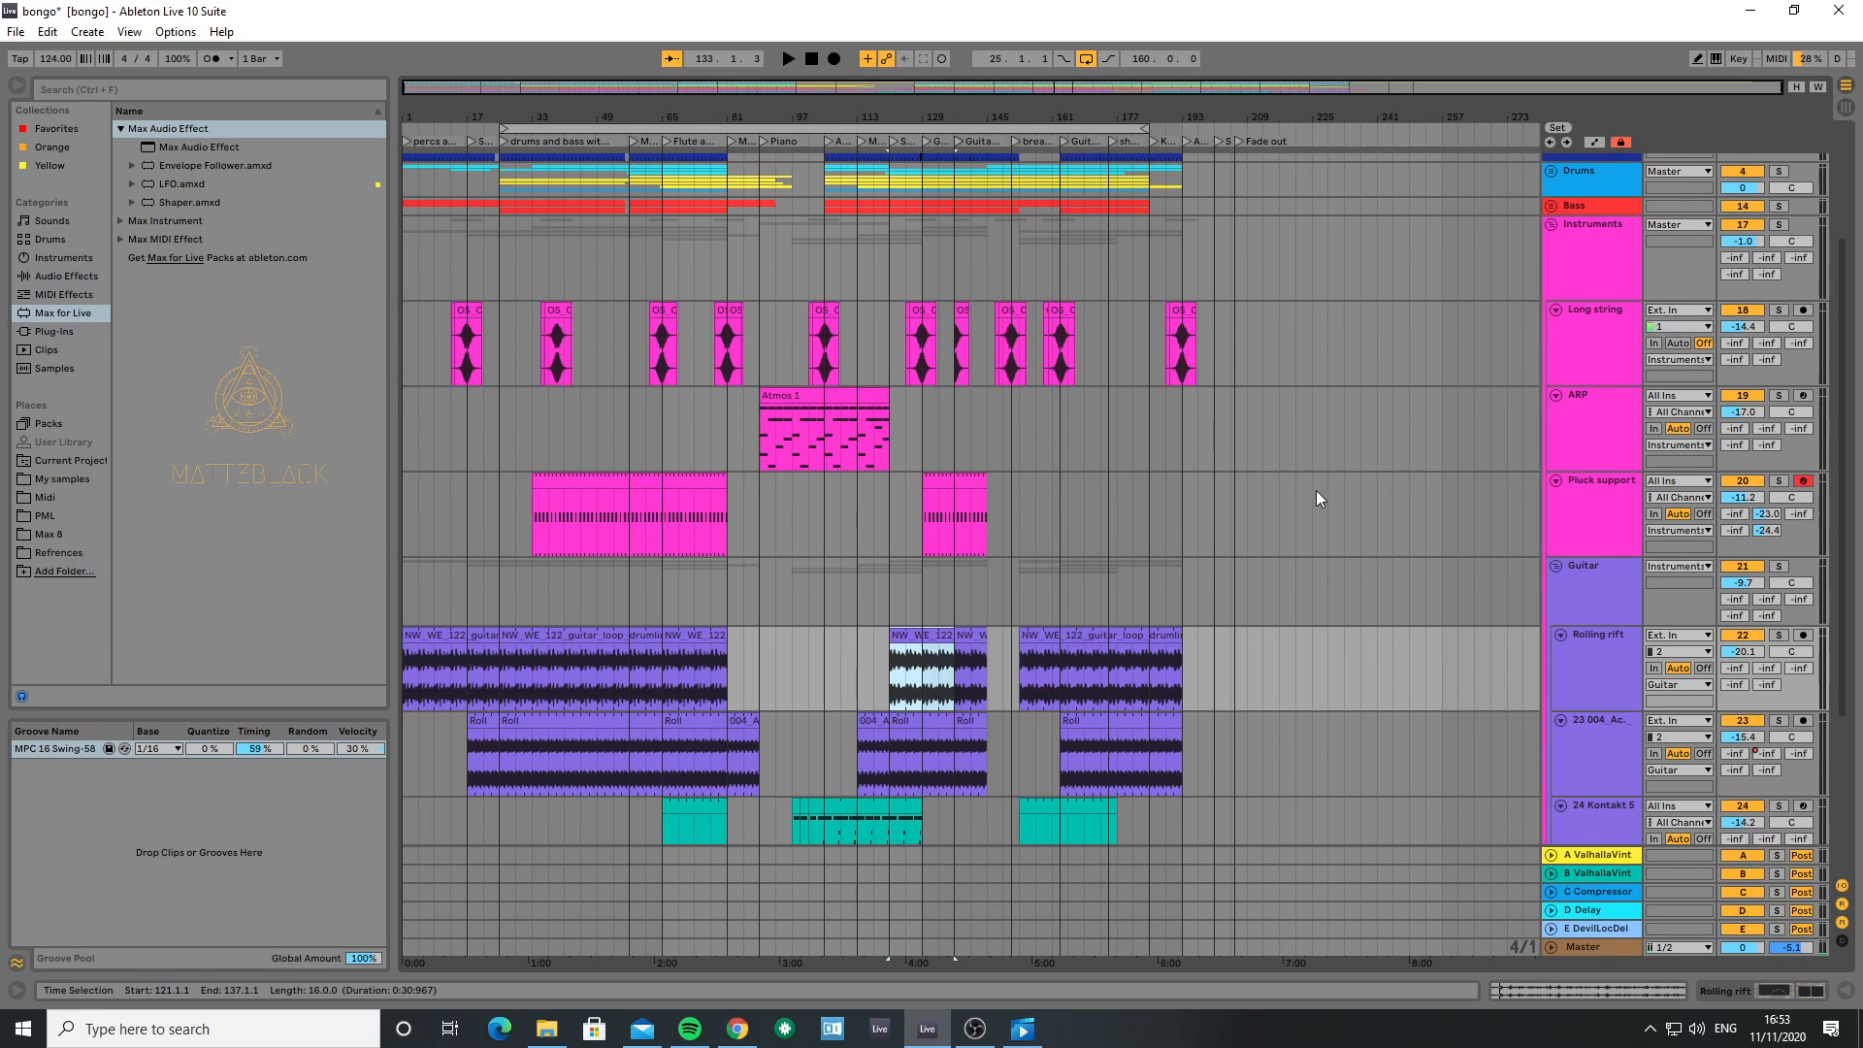
{"action": "scroll", "coordinate": [1399, 552], "scroll_direction": "down", "scroll_amount": 2}
{"action": "scroll", "coordinate": [1370, 487], "scroll_direction": "down", "scroll_amount": 4}
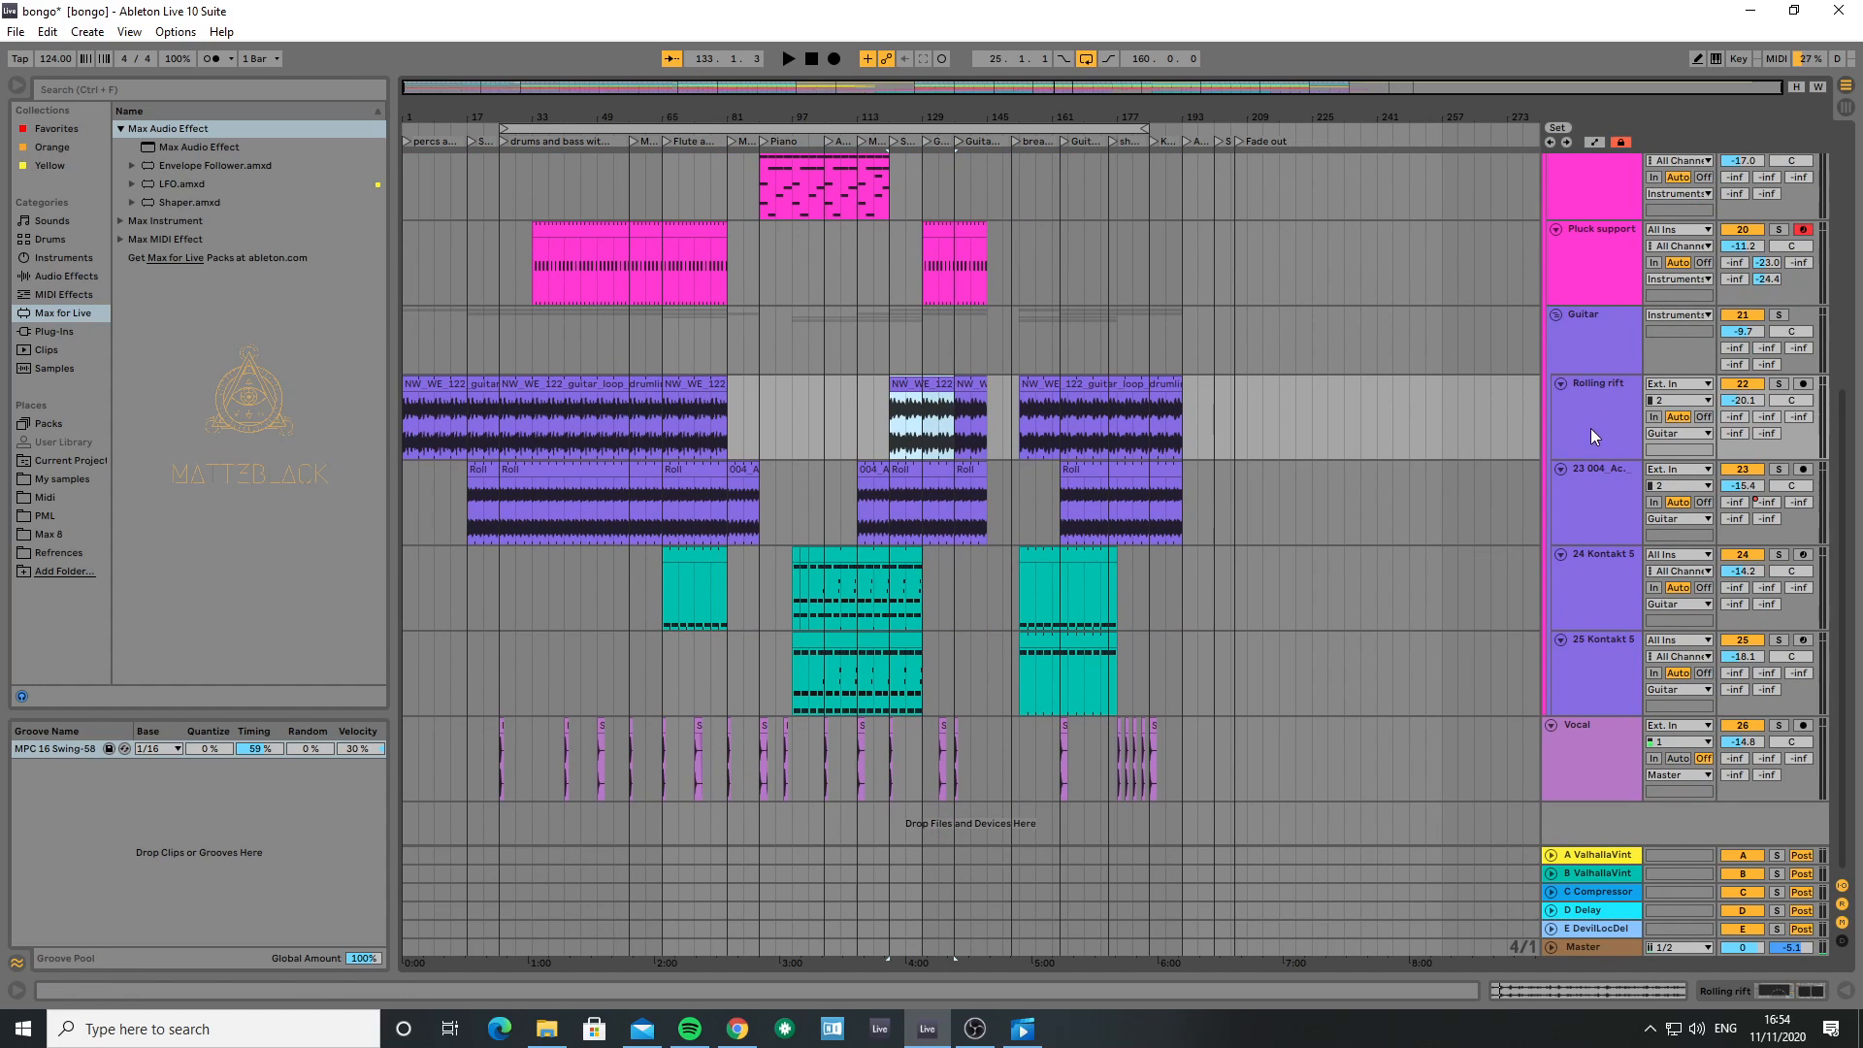
{"action": "left_click", "coordinate": [1102, 440]}
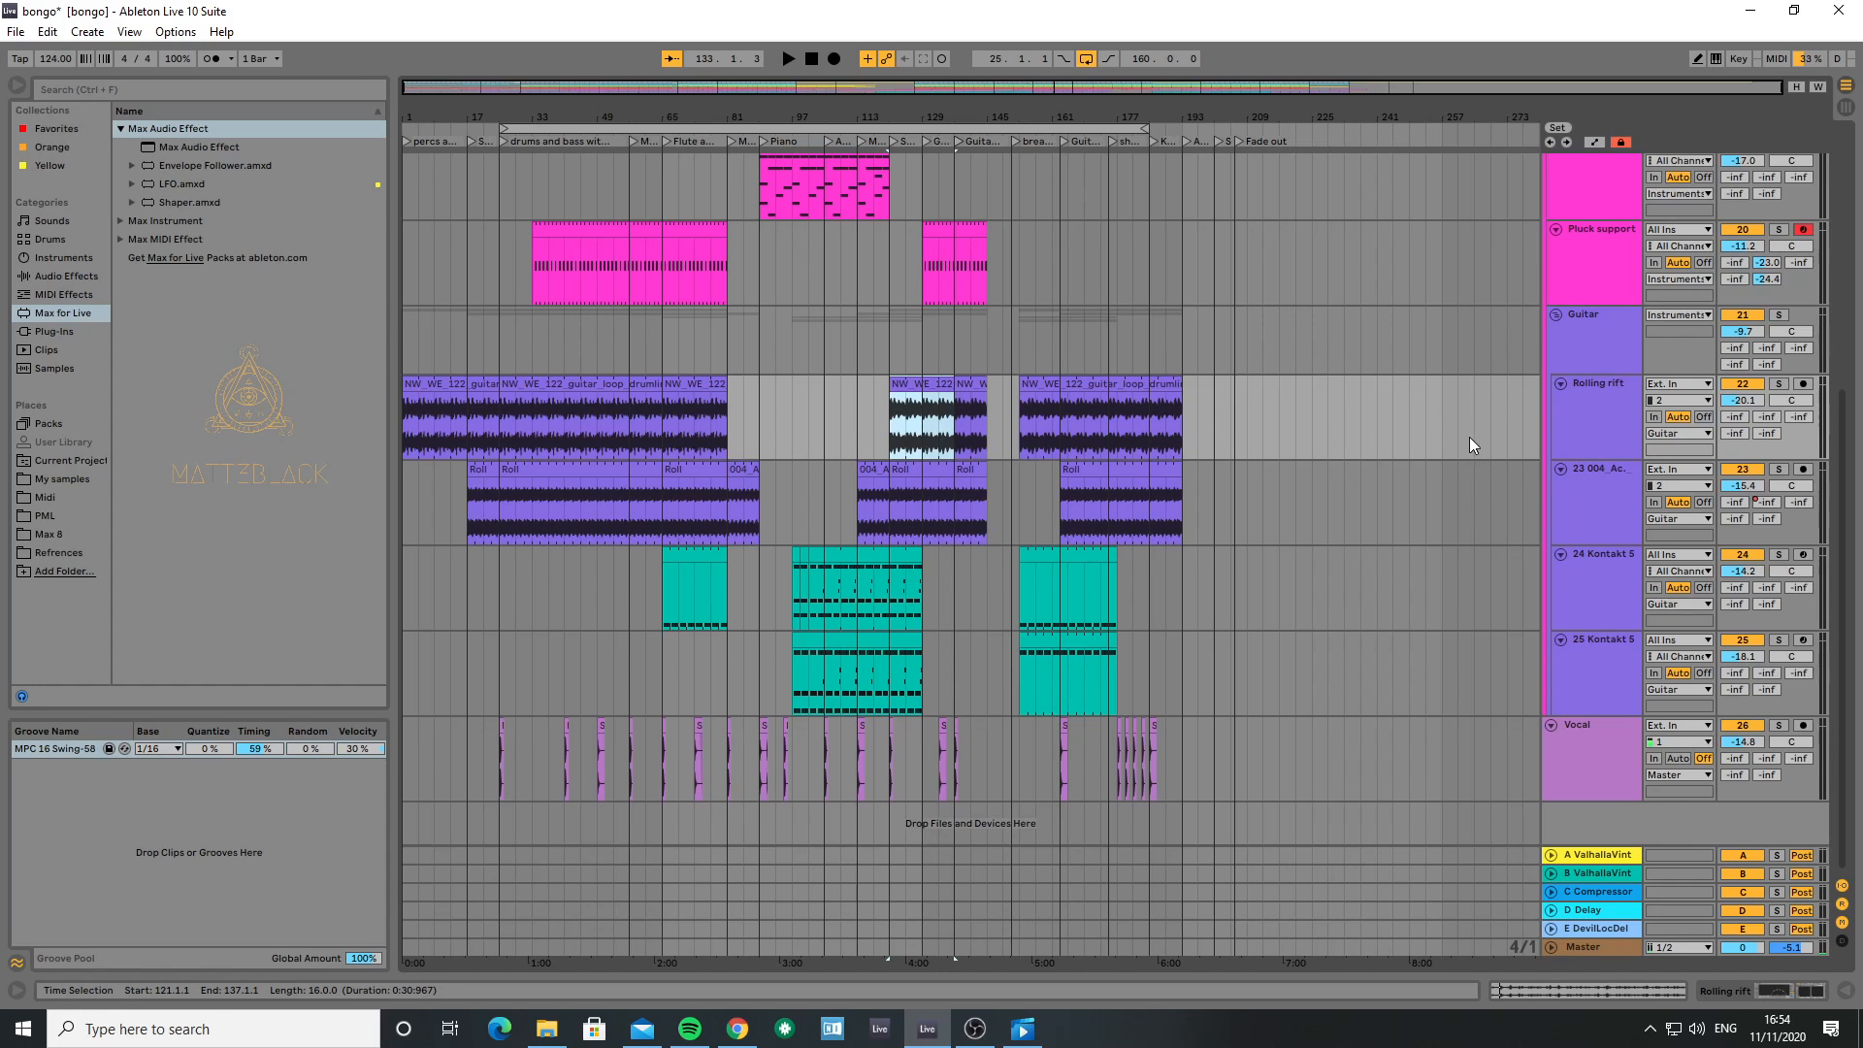
- Show the Master track's device chain, look over its effects, and hide it again
{"action": "left_click", "coordinate": [1587, 949]}
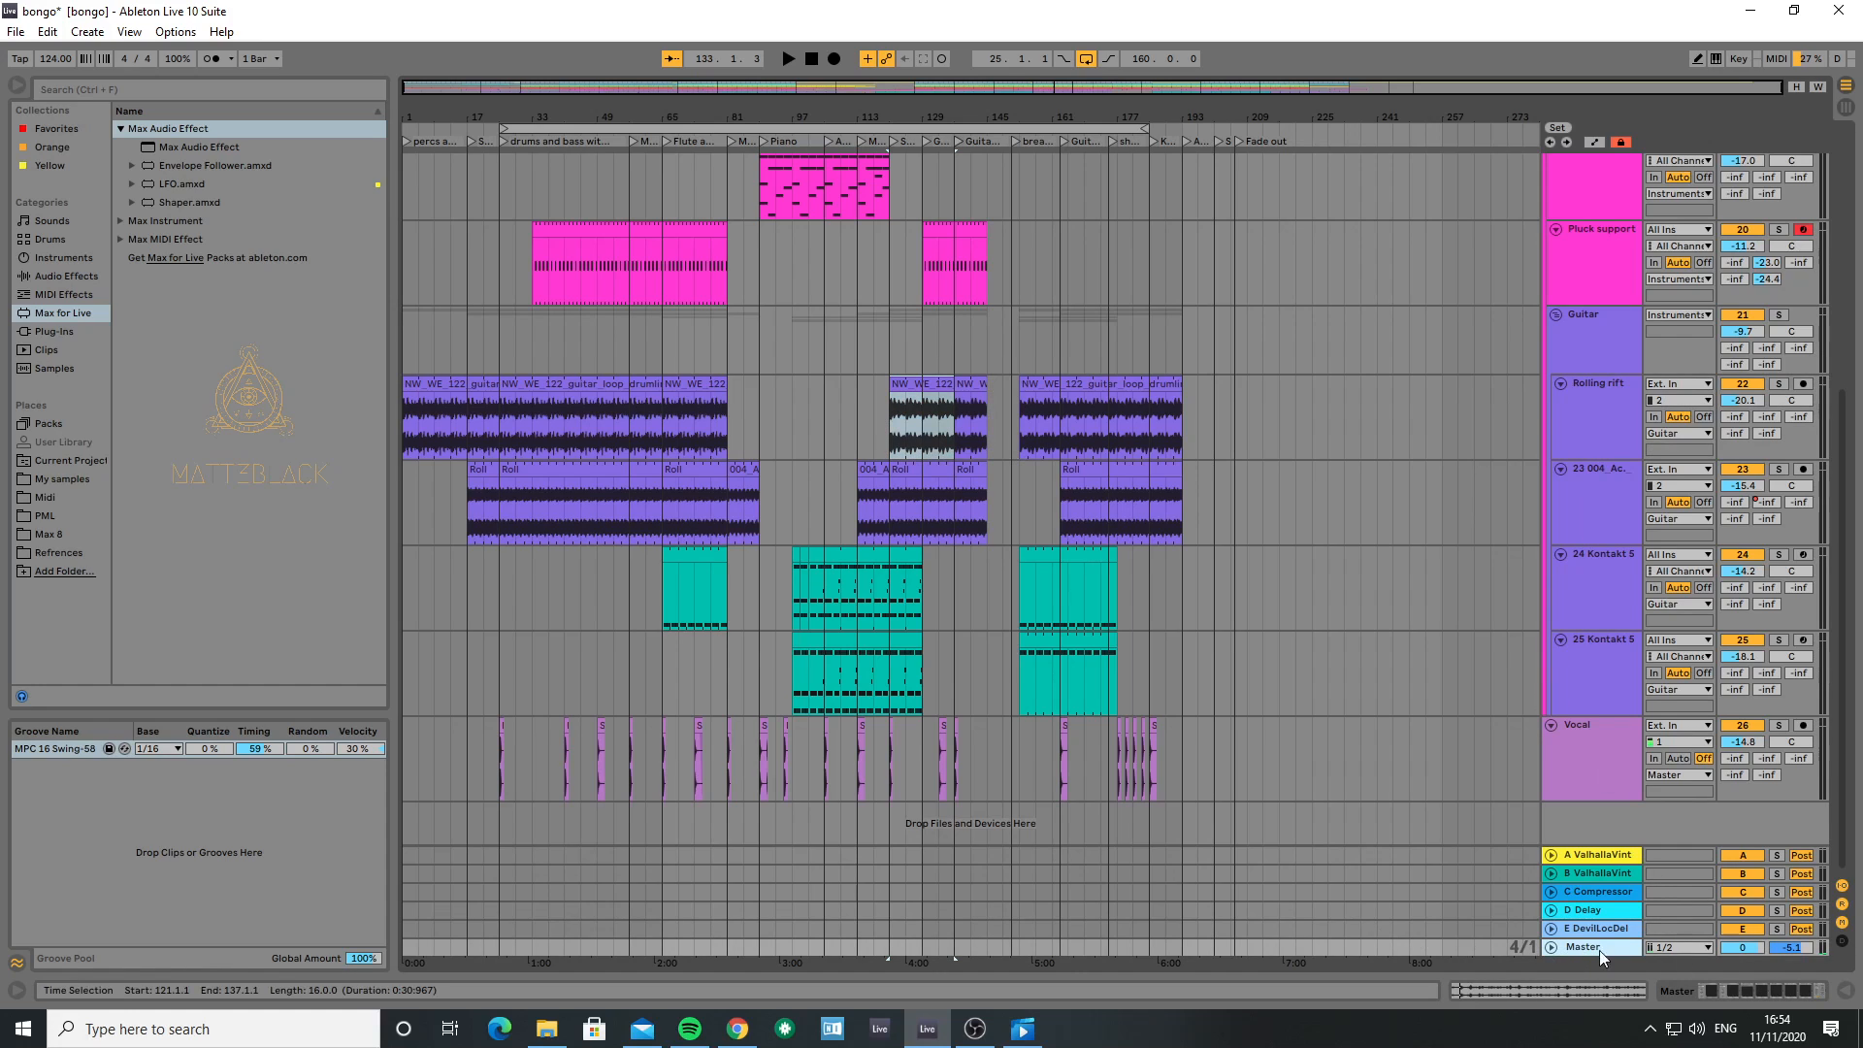
{"action": "left_click", "coordinate": [1759, 998]}
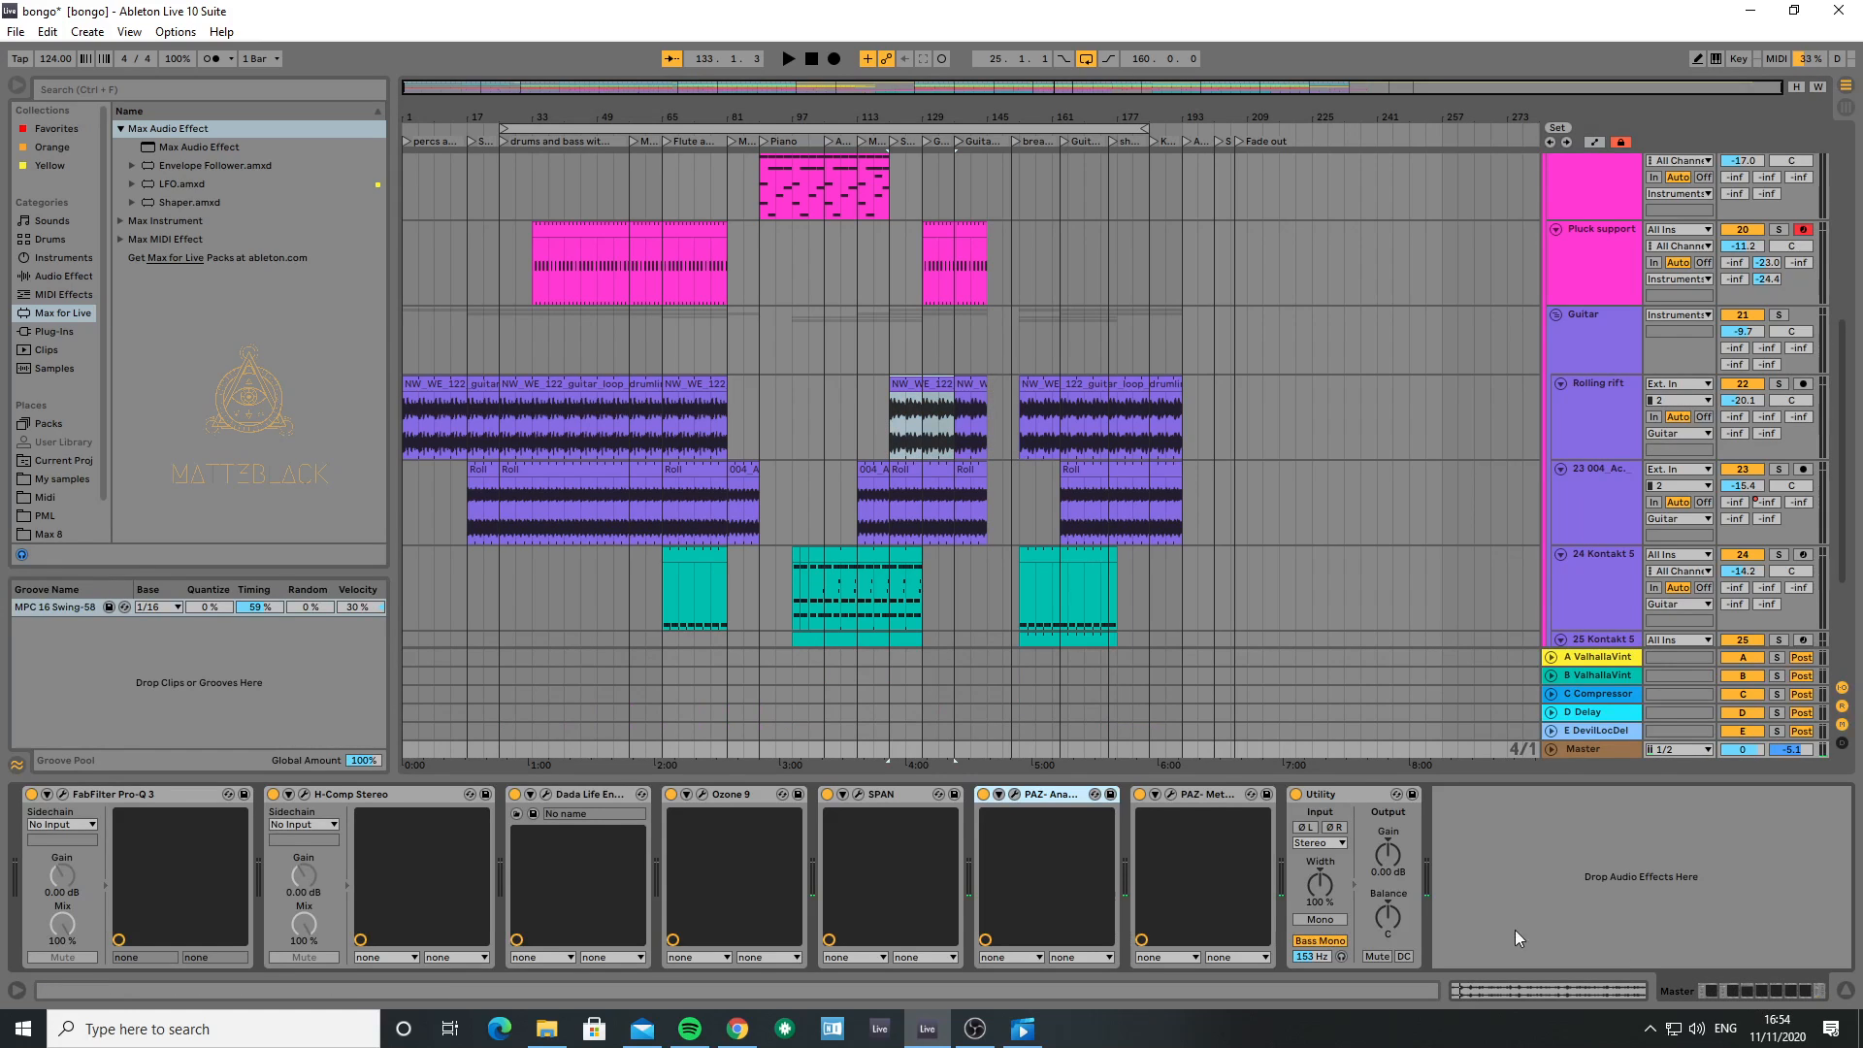
{"action": "left_click", "coordinate": [1843, 993]}
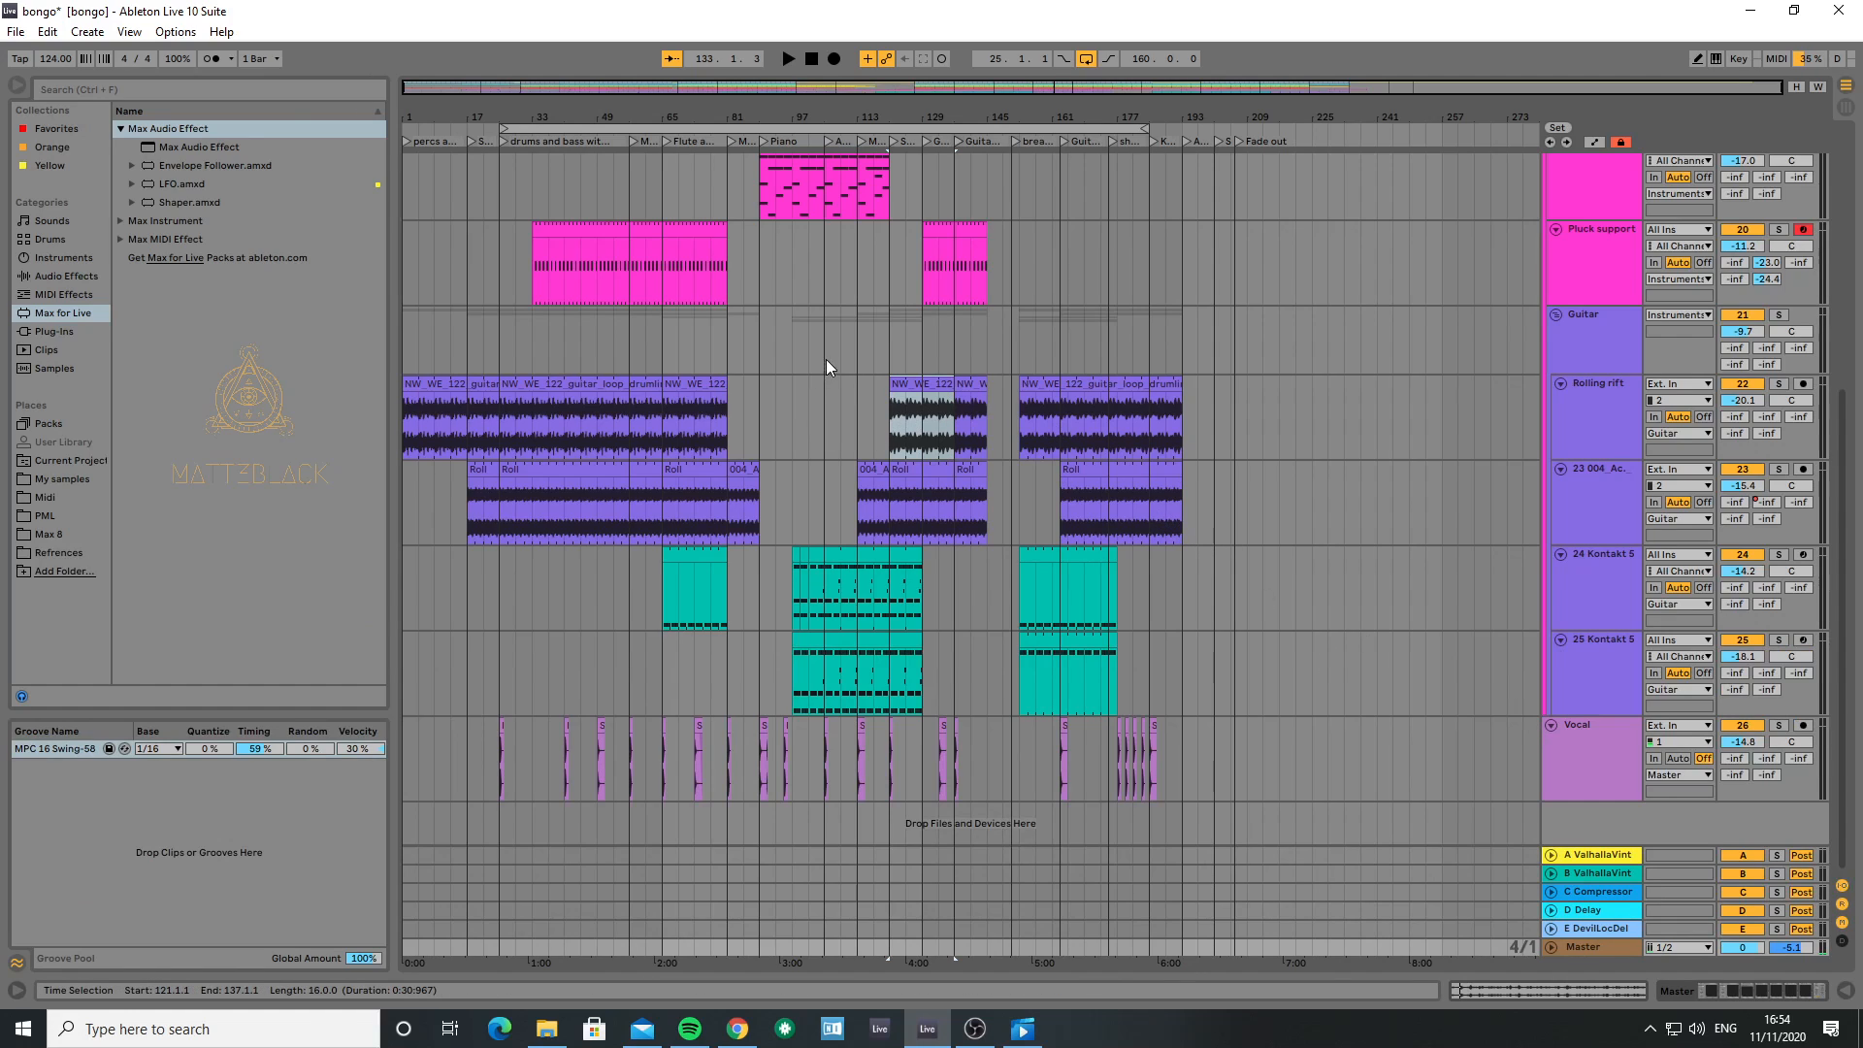
{"action": "left_click", "coordinate": [1592, 585]}
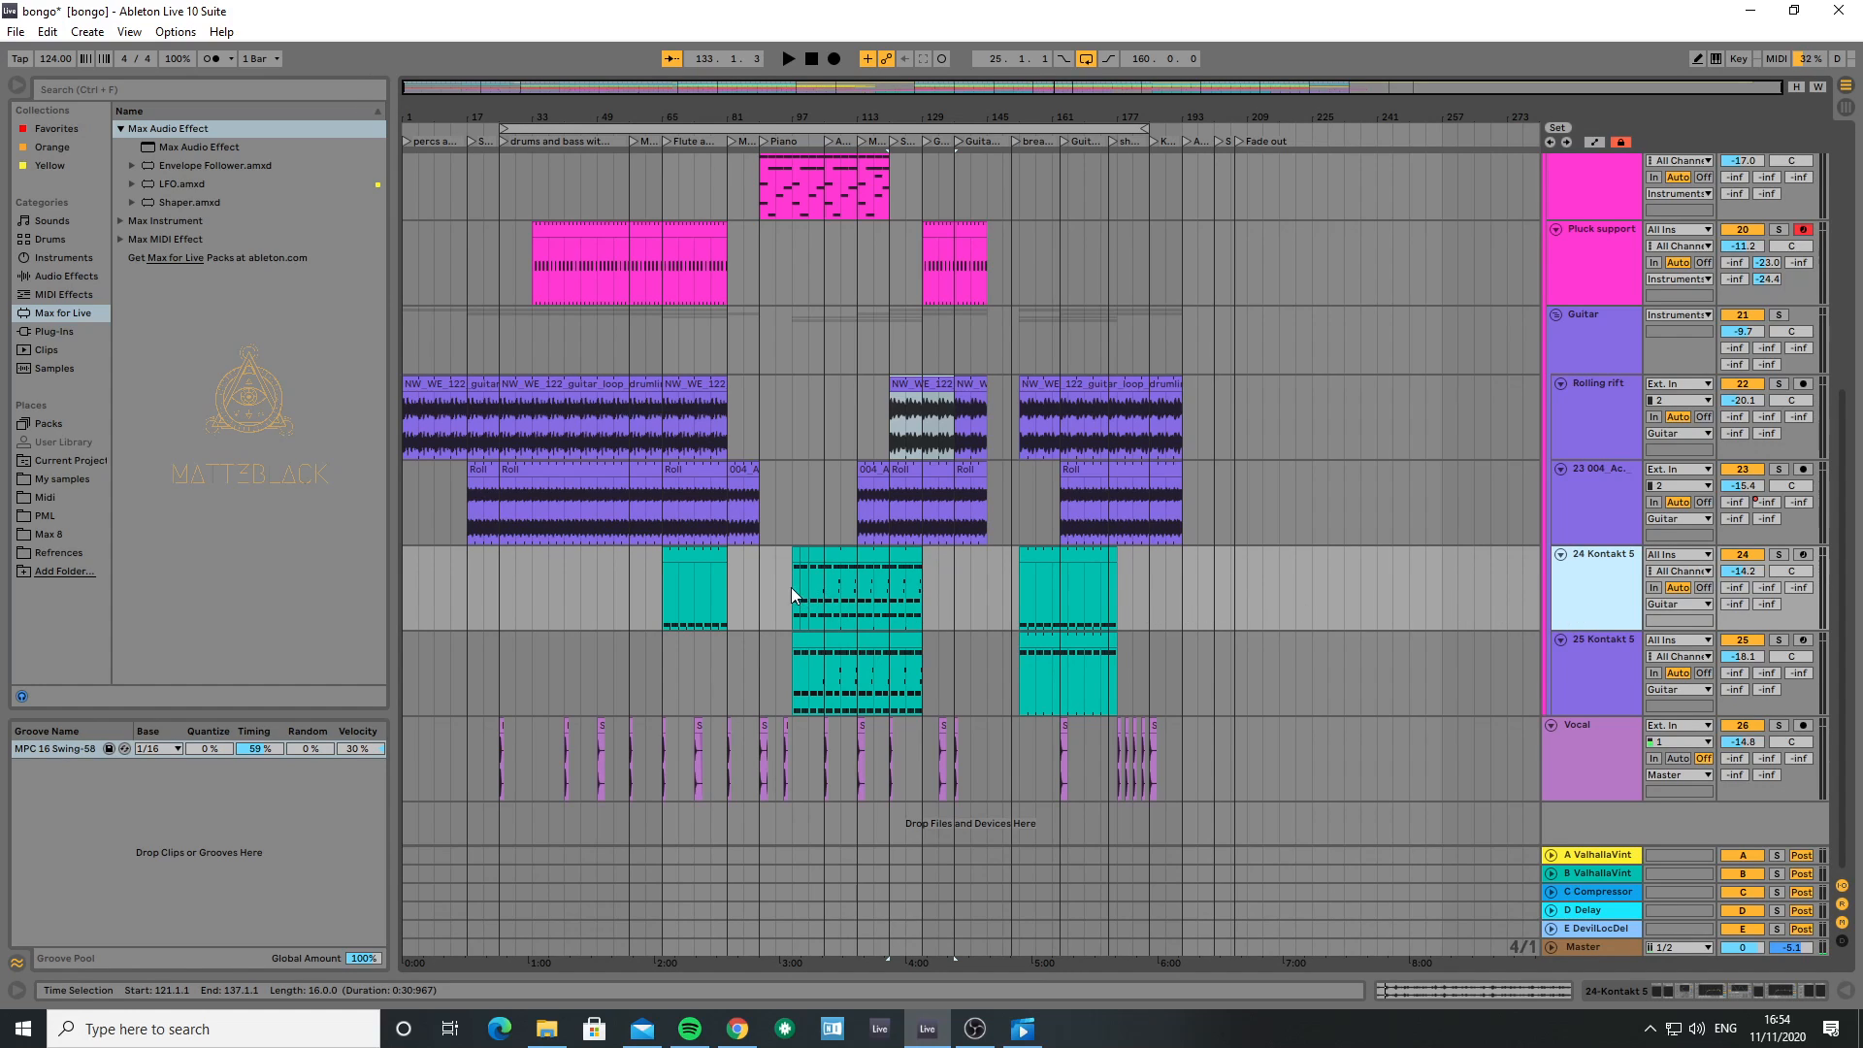
{"action": "scroll", "coordinate": [806, 514], "scroll_direction": "up", "scroll_amount": 3}
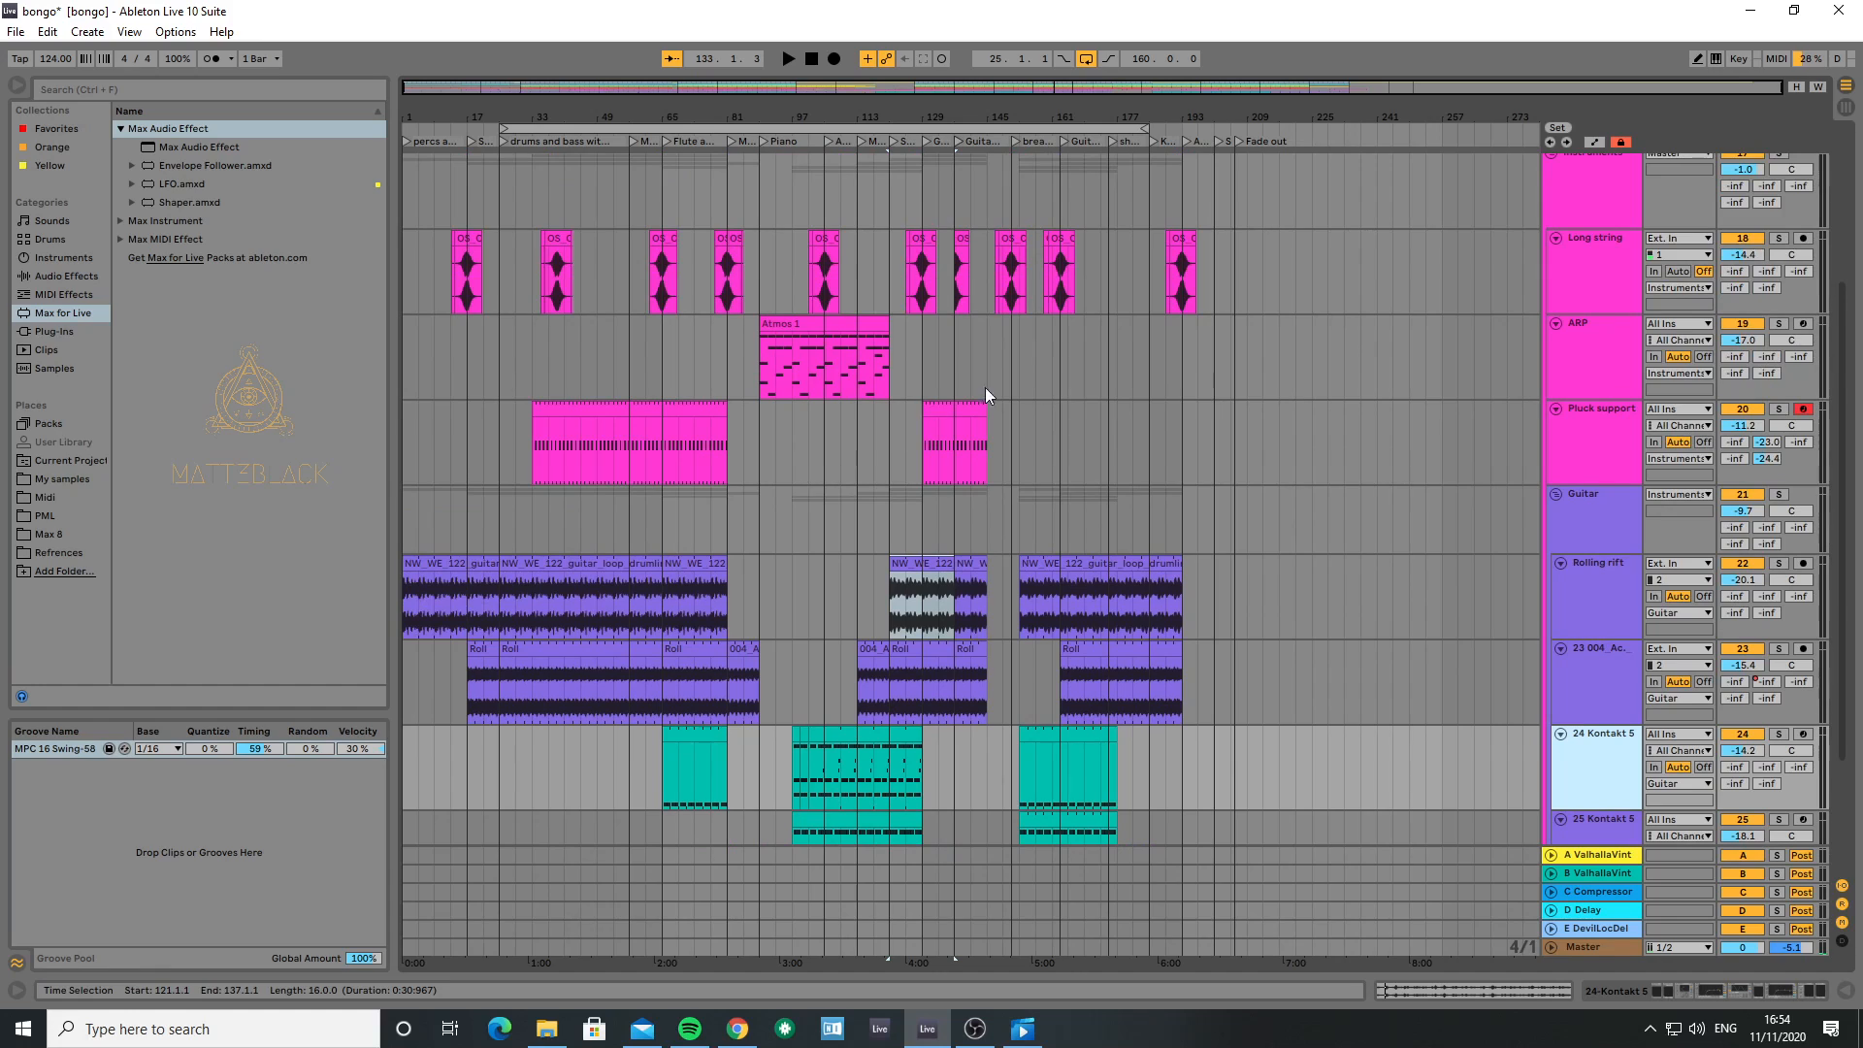
{"action": "scroll", "coordinate": [1175, 438], "scroll_direction": "up", "scroll_amount": 3}
{"action": "scroll", "coordinate": [1174, 439], "scroll_direction": "down", "scroll_amount": 2}
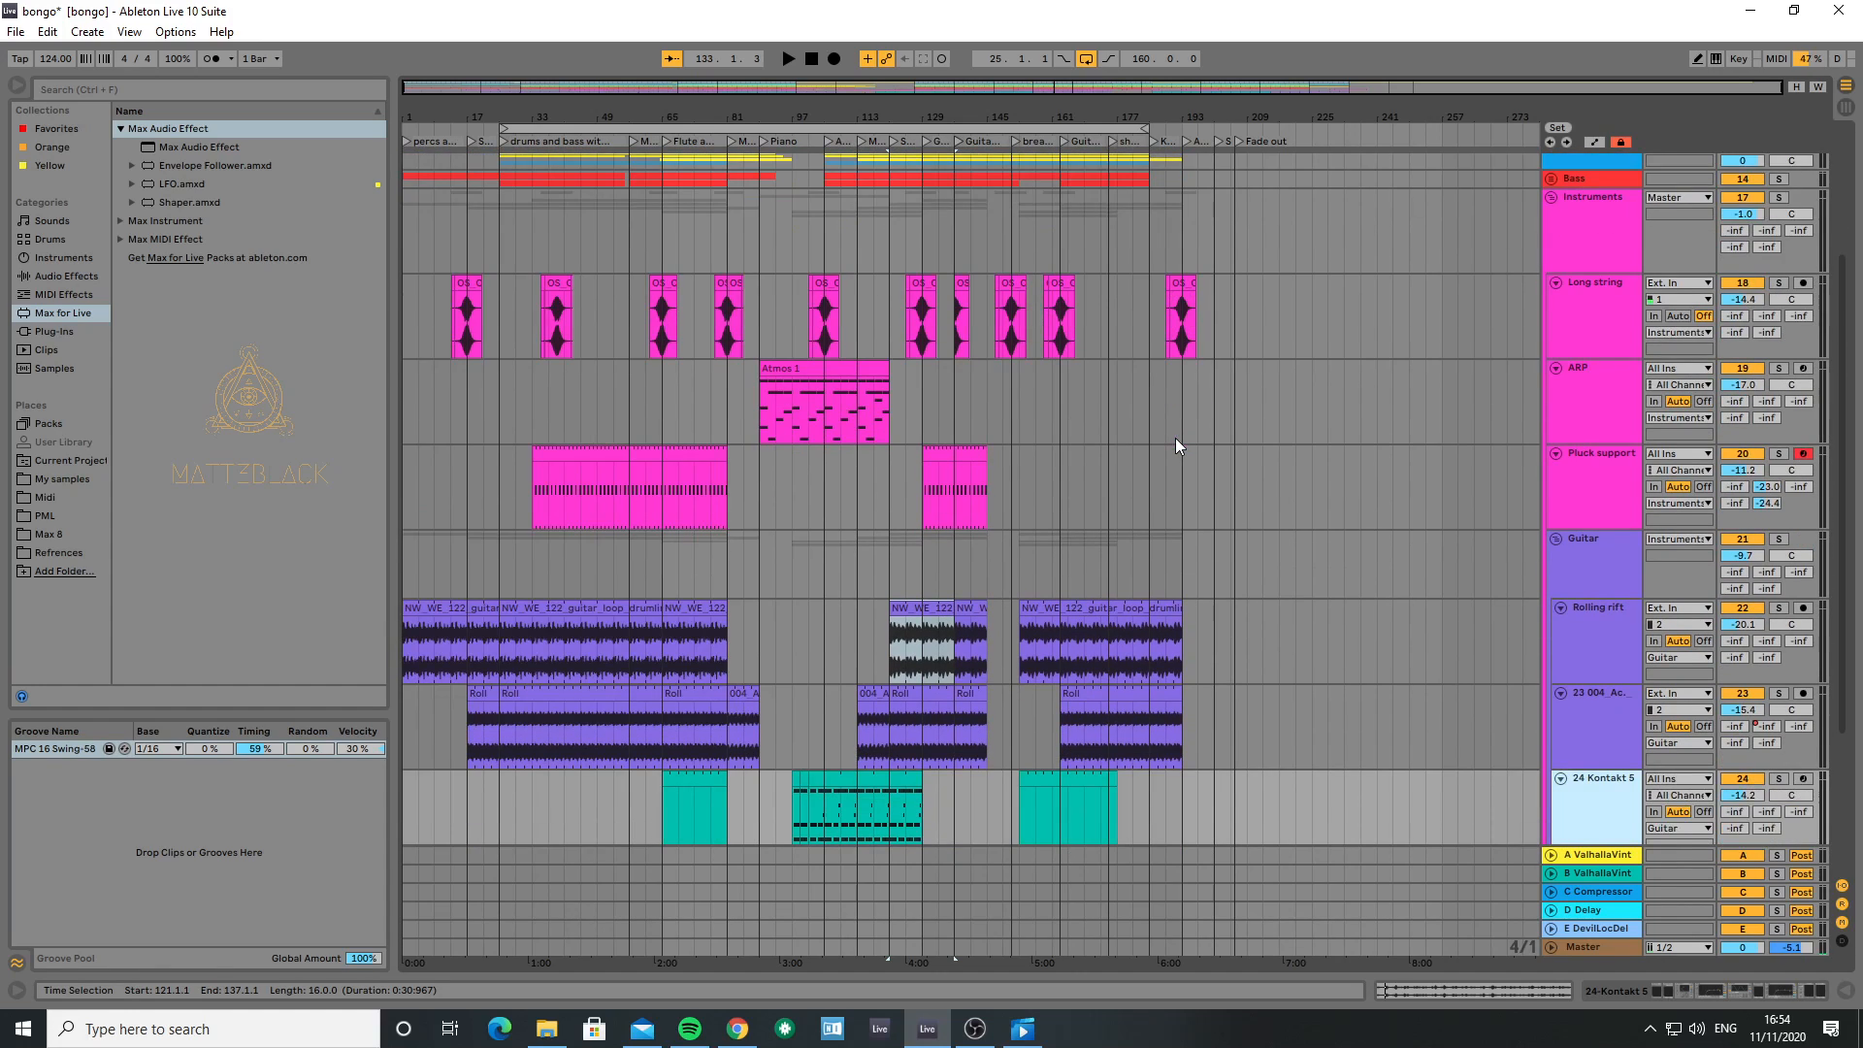
{"action": "scroll", "coordinate": [1175, 439], "scroll_direction": "up", "scroll_amount": 1}
- Solo the Long string track in the Instruments group and play it from bar 101
{"action": "left_click", "coordinate": [1592, 280]}
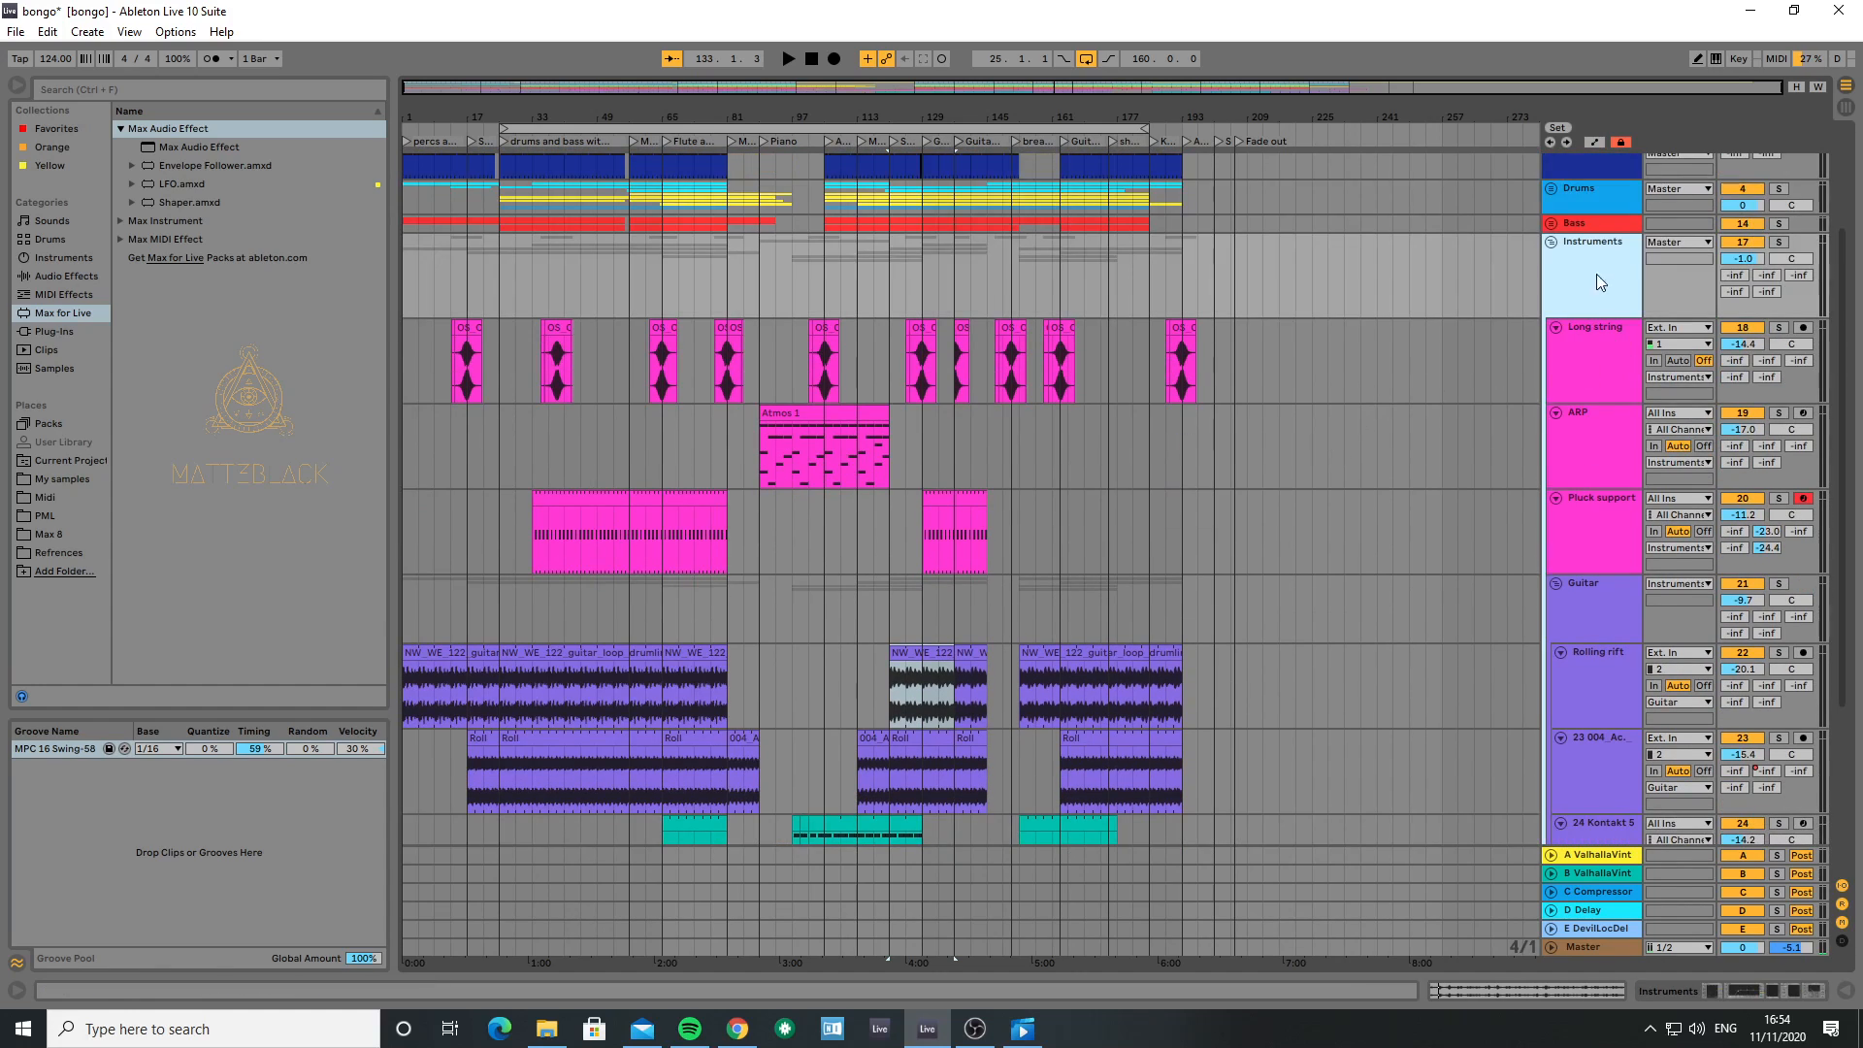
{"action": "left_click", "coordinate": [1589, 371]}
{"action": "left_click", "coordinate": [1575, 264]}
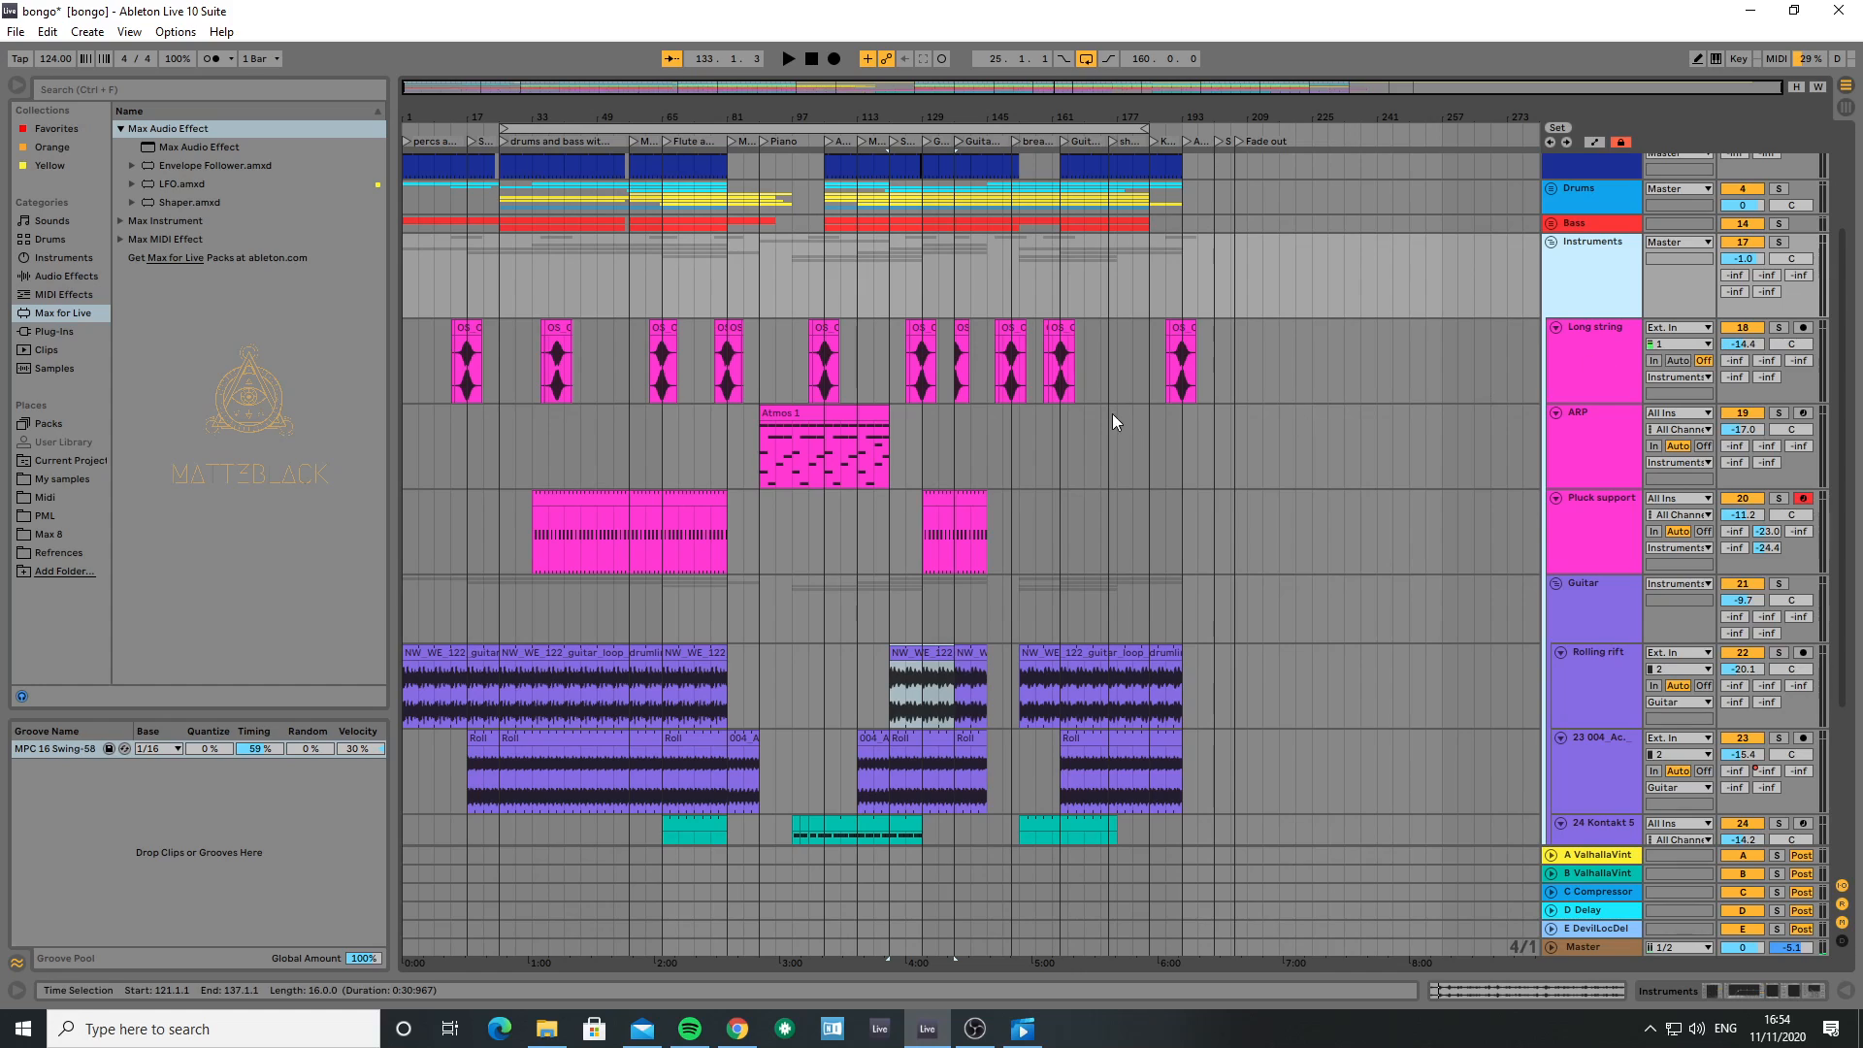
{"action": "left_click", "coordinate": [813, 361]}
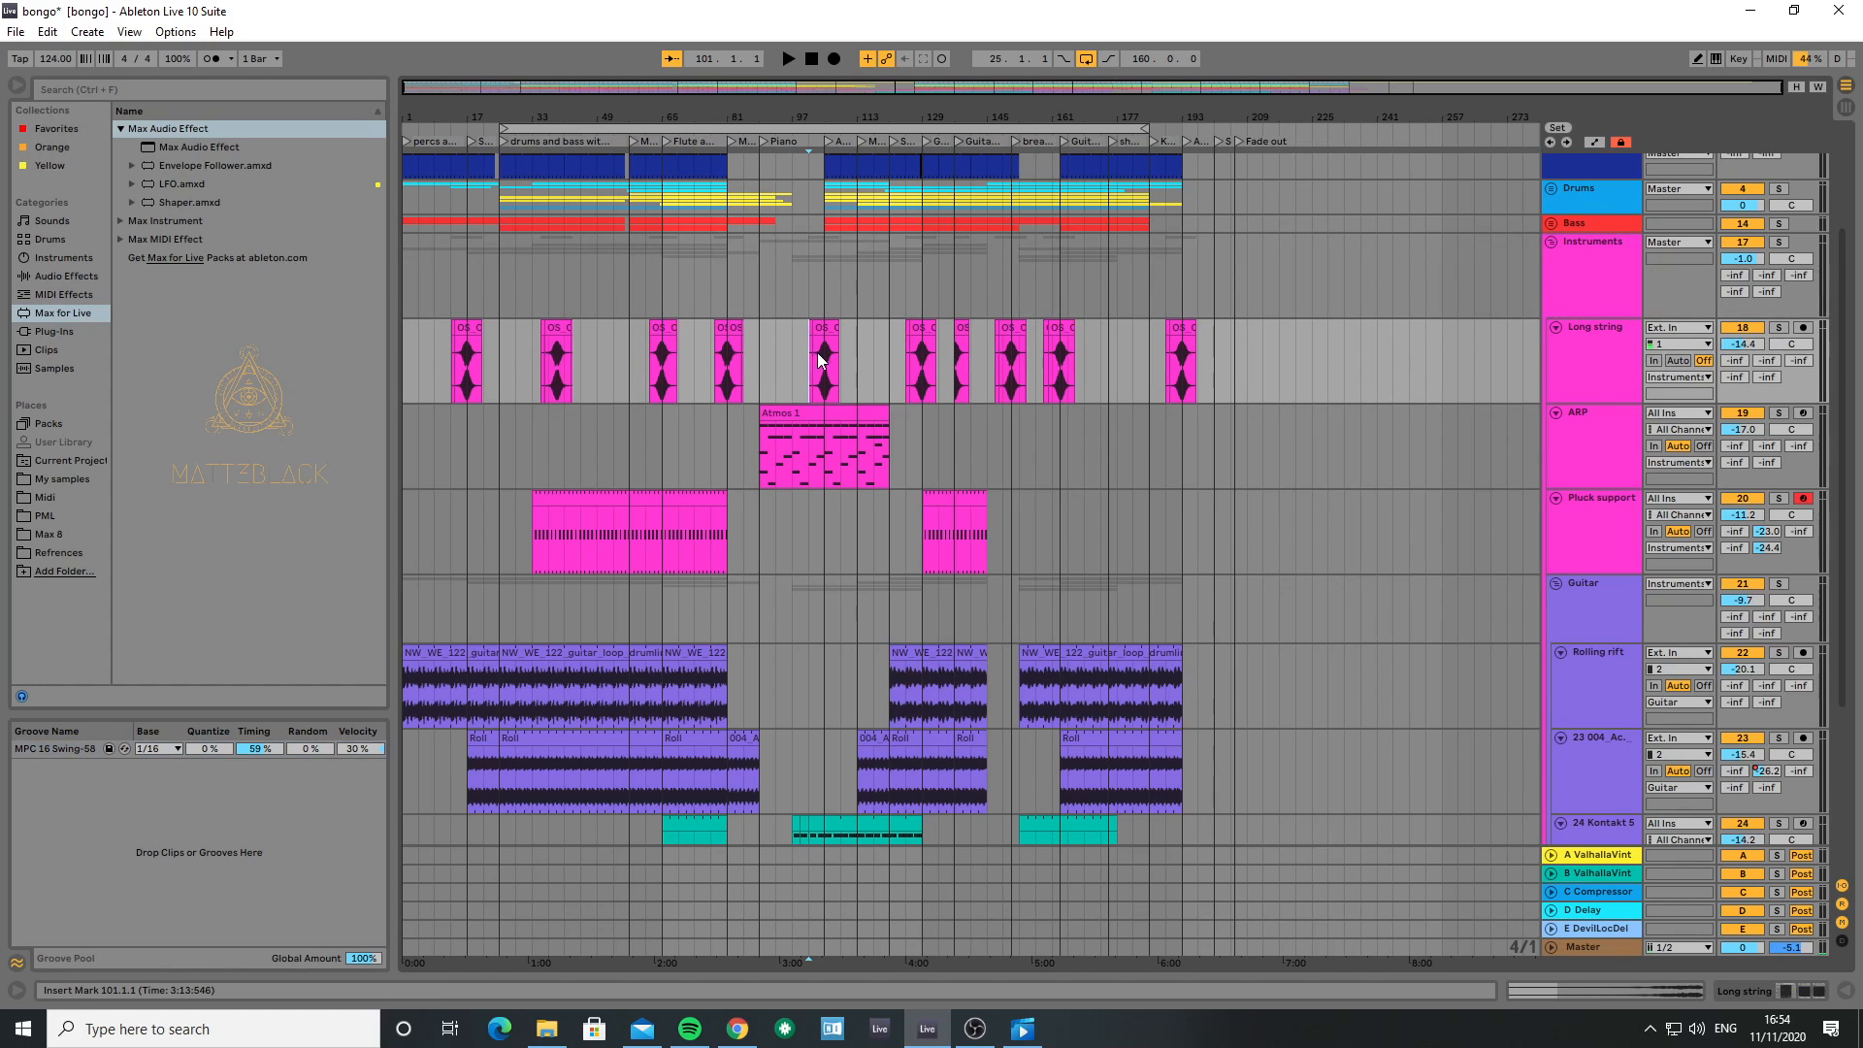
{"action": "key", "text": "space"}
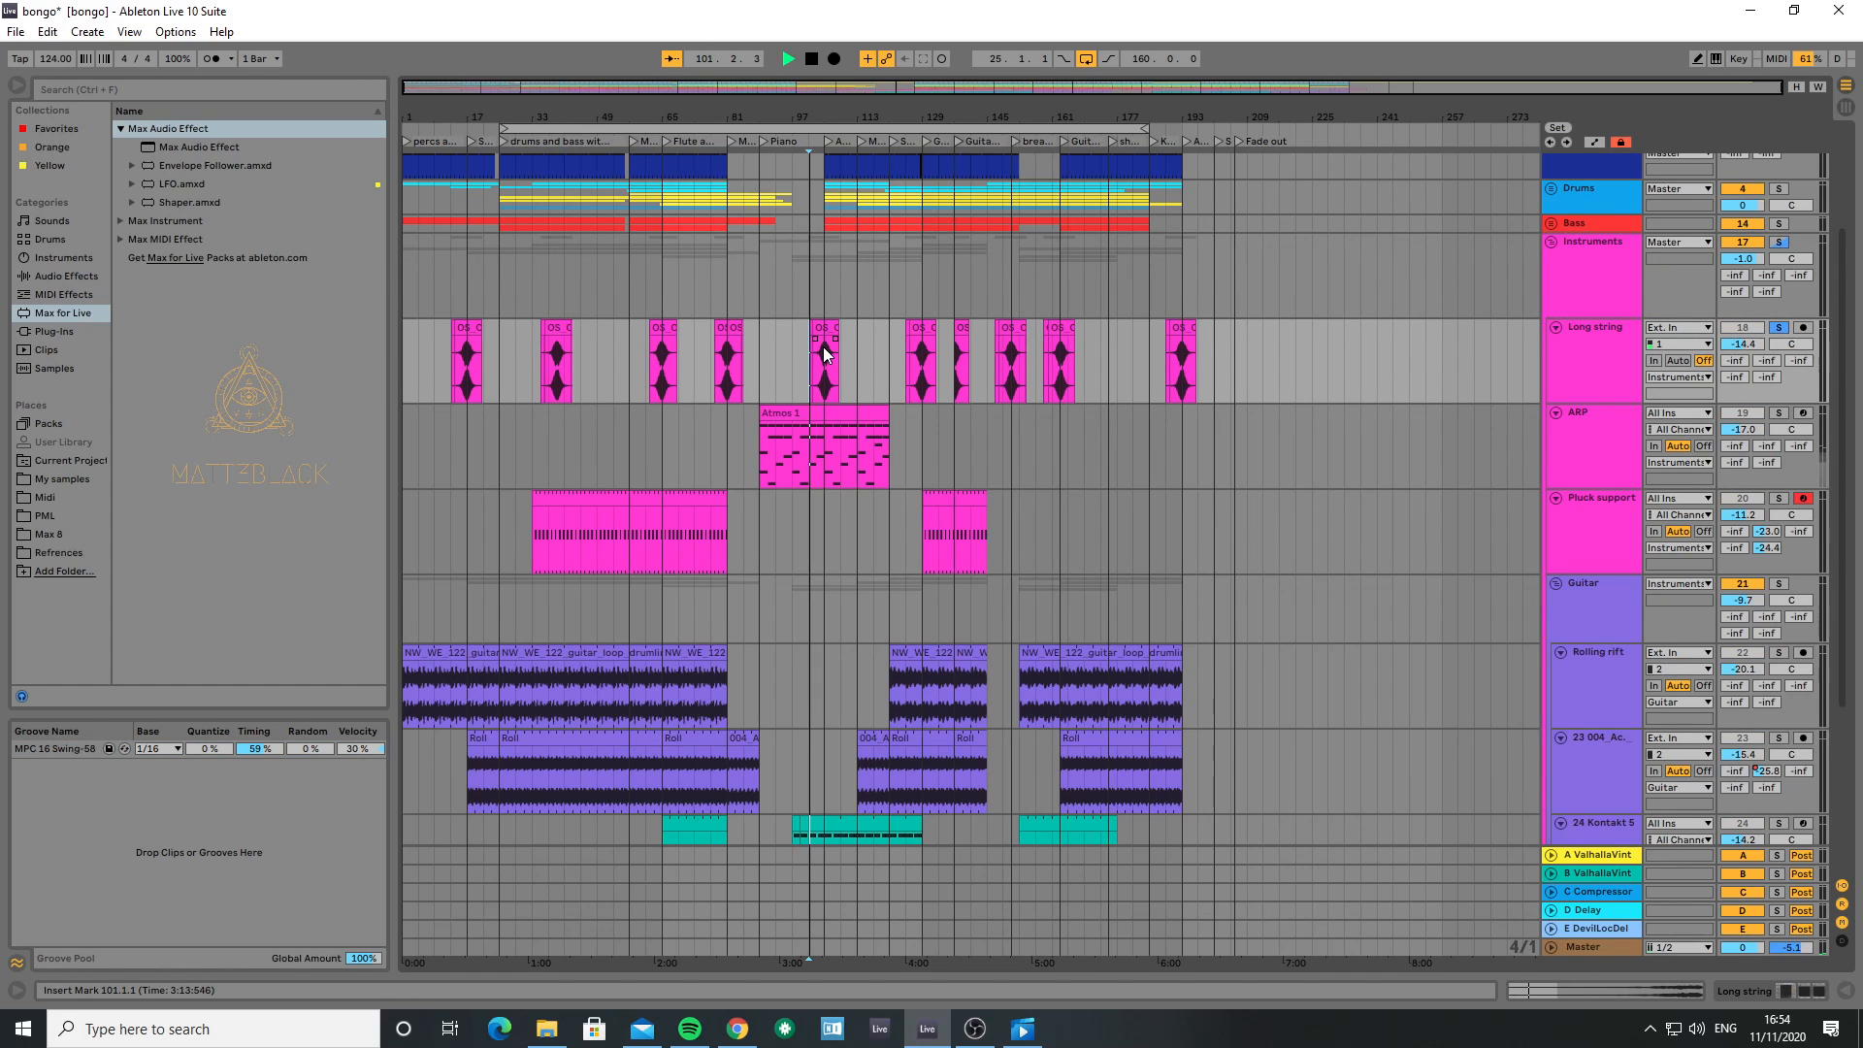
- Examine the soloed Long string clip around bar 101 more closely and select the Long string track
{"action": "key", "text": "plus"}
{"action": "key", "text": "plus"}
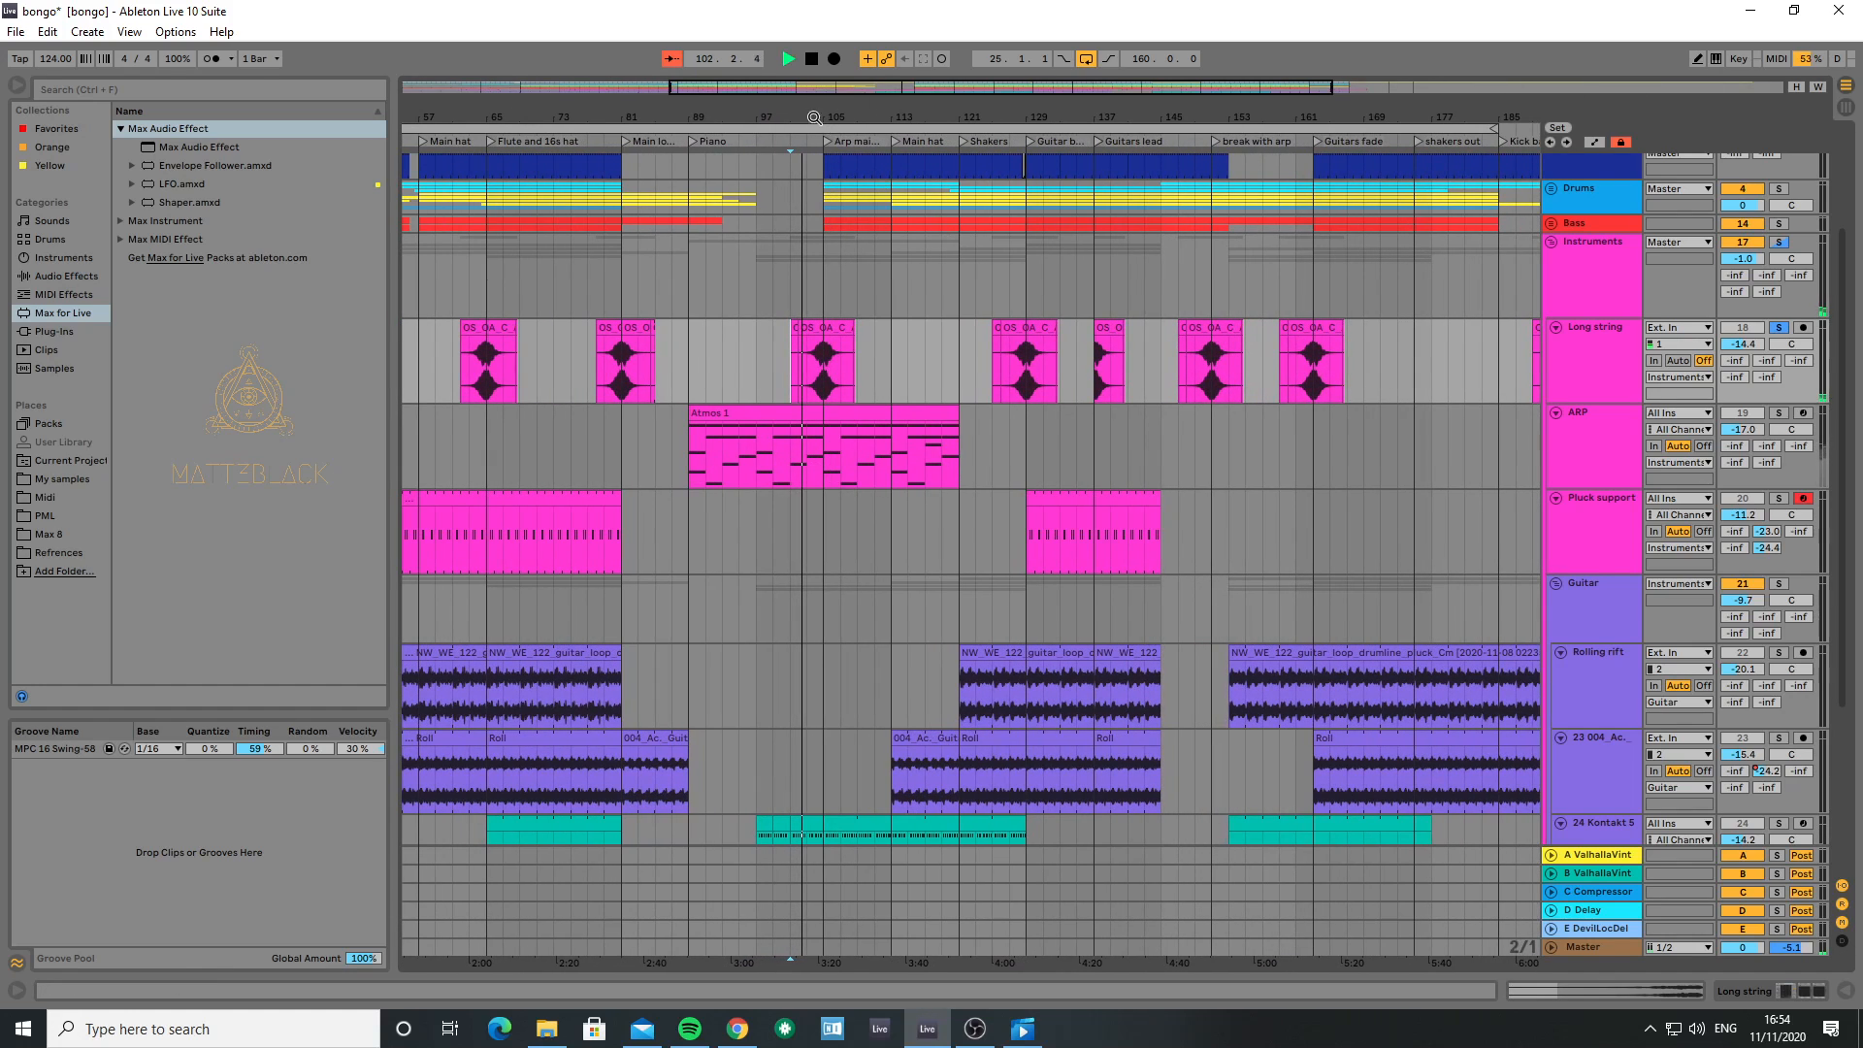
{"action": "key", "text": "plus"}
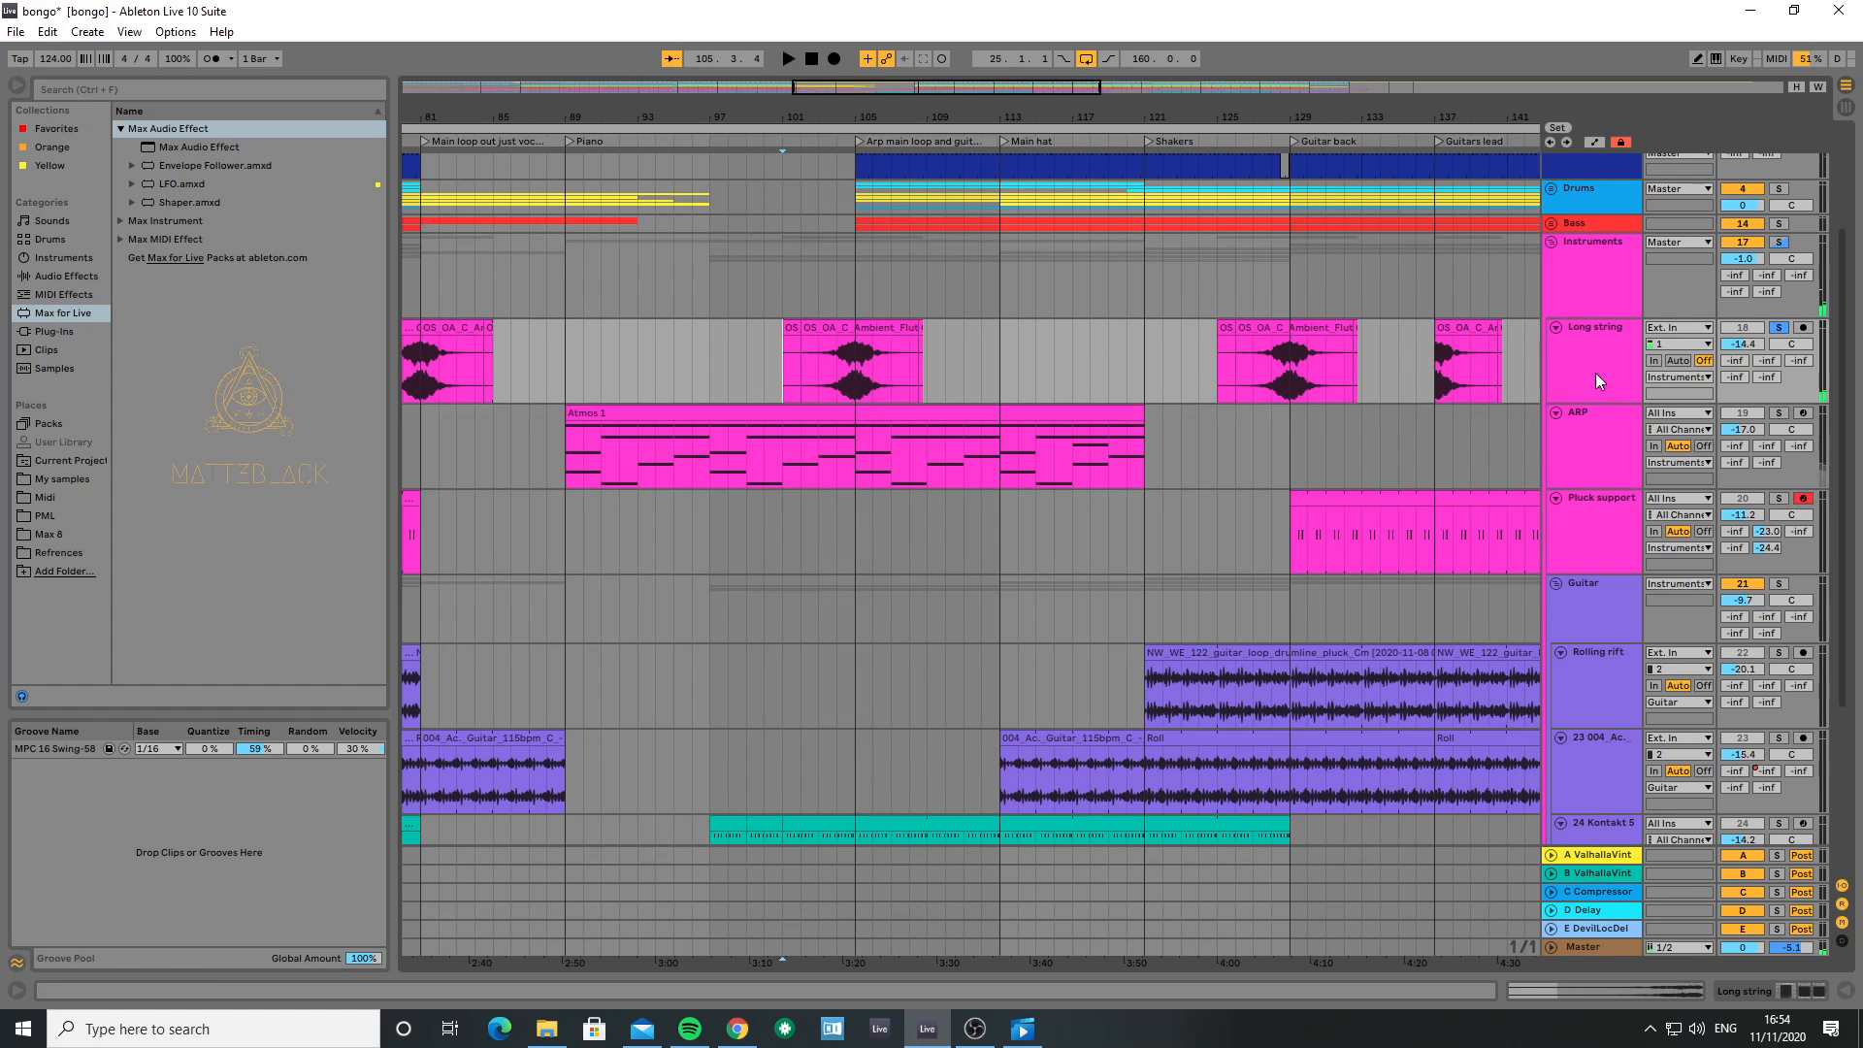
{"action": "scroll", "coordinate": [1574, 359], "scroll_direction": "down", "scroll_amount": 1}
{"action": "left_click", "coordinate": [1584, 322]}
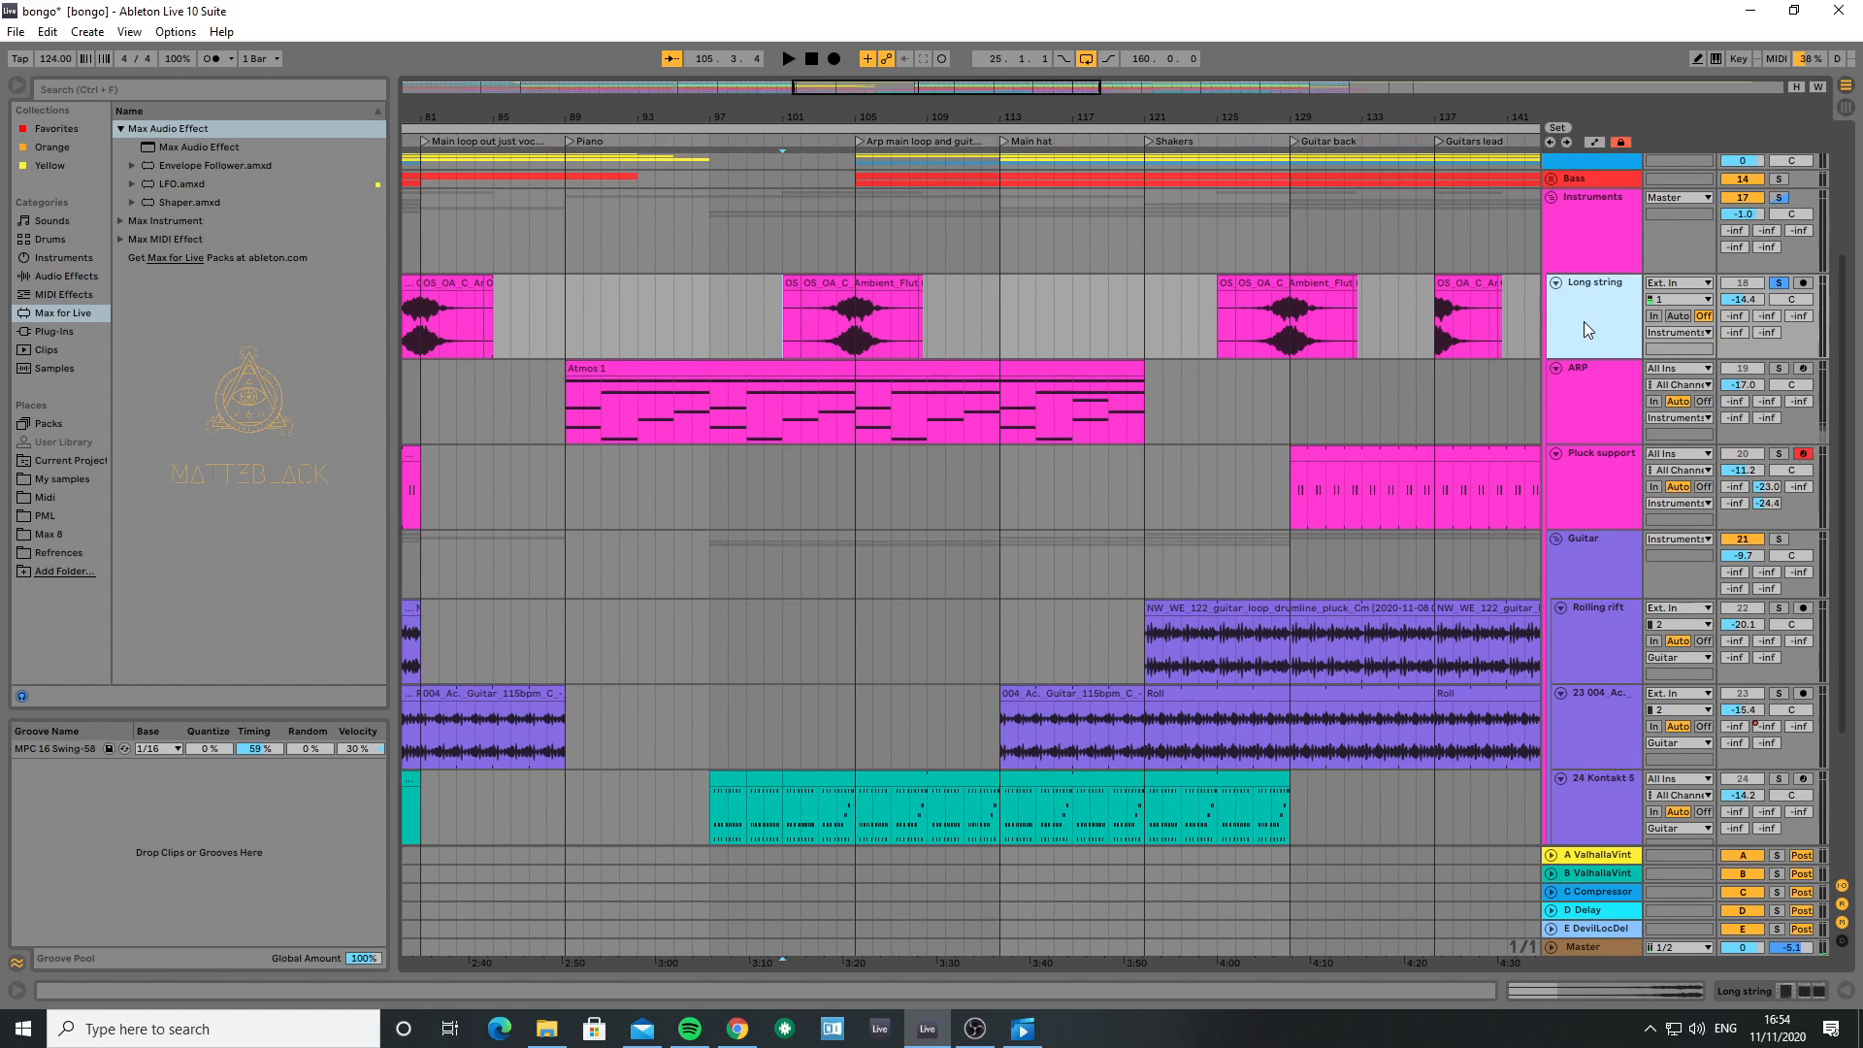
- Unsolo the Long string track and play its clip from bar 103 together with the other tracks
{"action": "left_click_drag", "start_coordinate": [645, 118], "coordinate": [650, 77]}
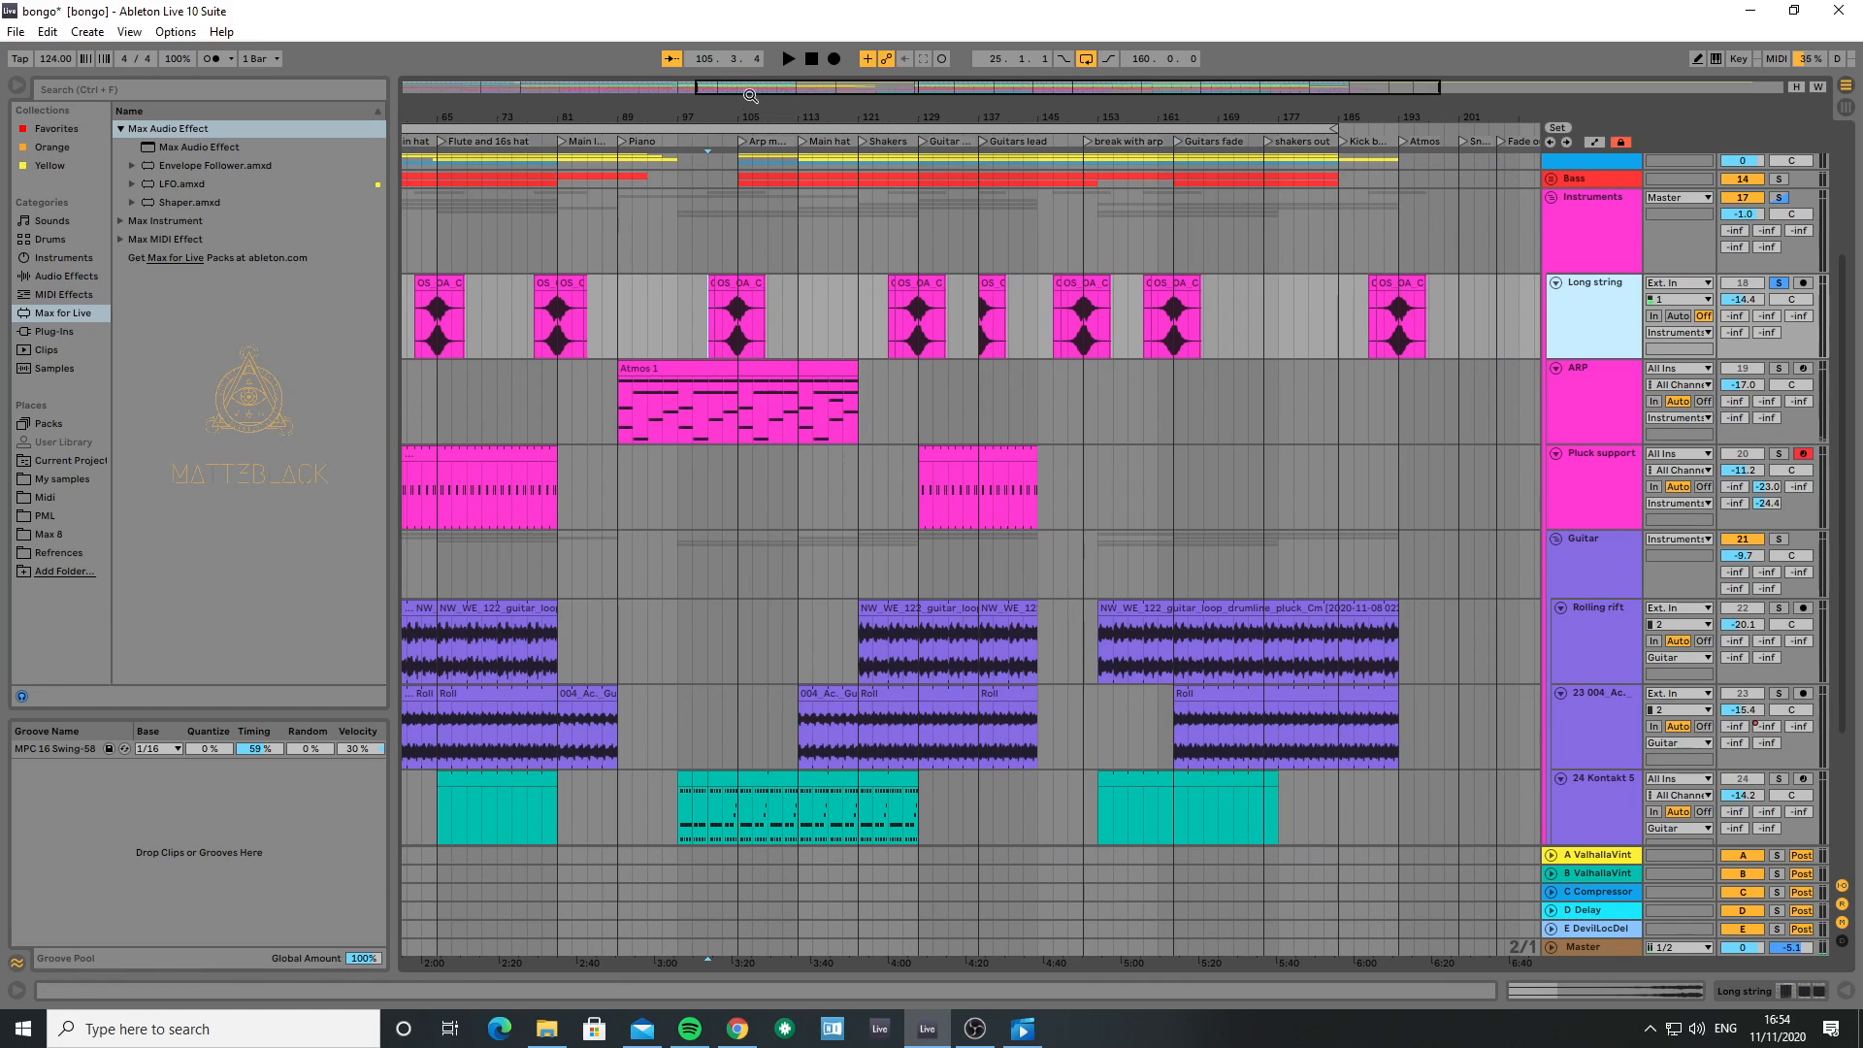
{"action": "left_click", "coordinate": [725, 320]}
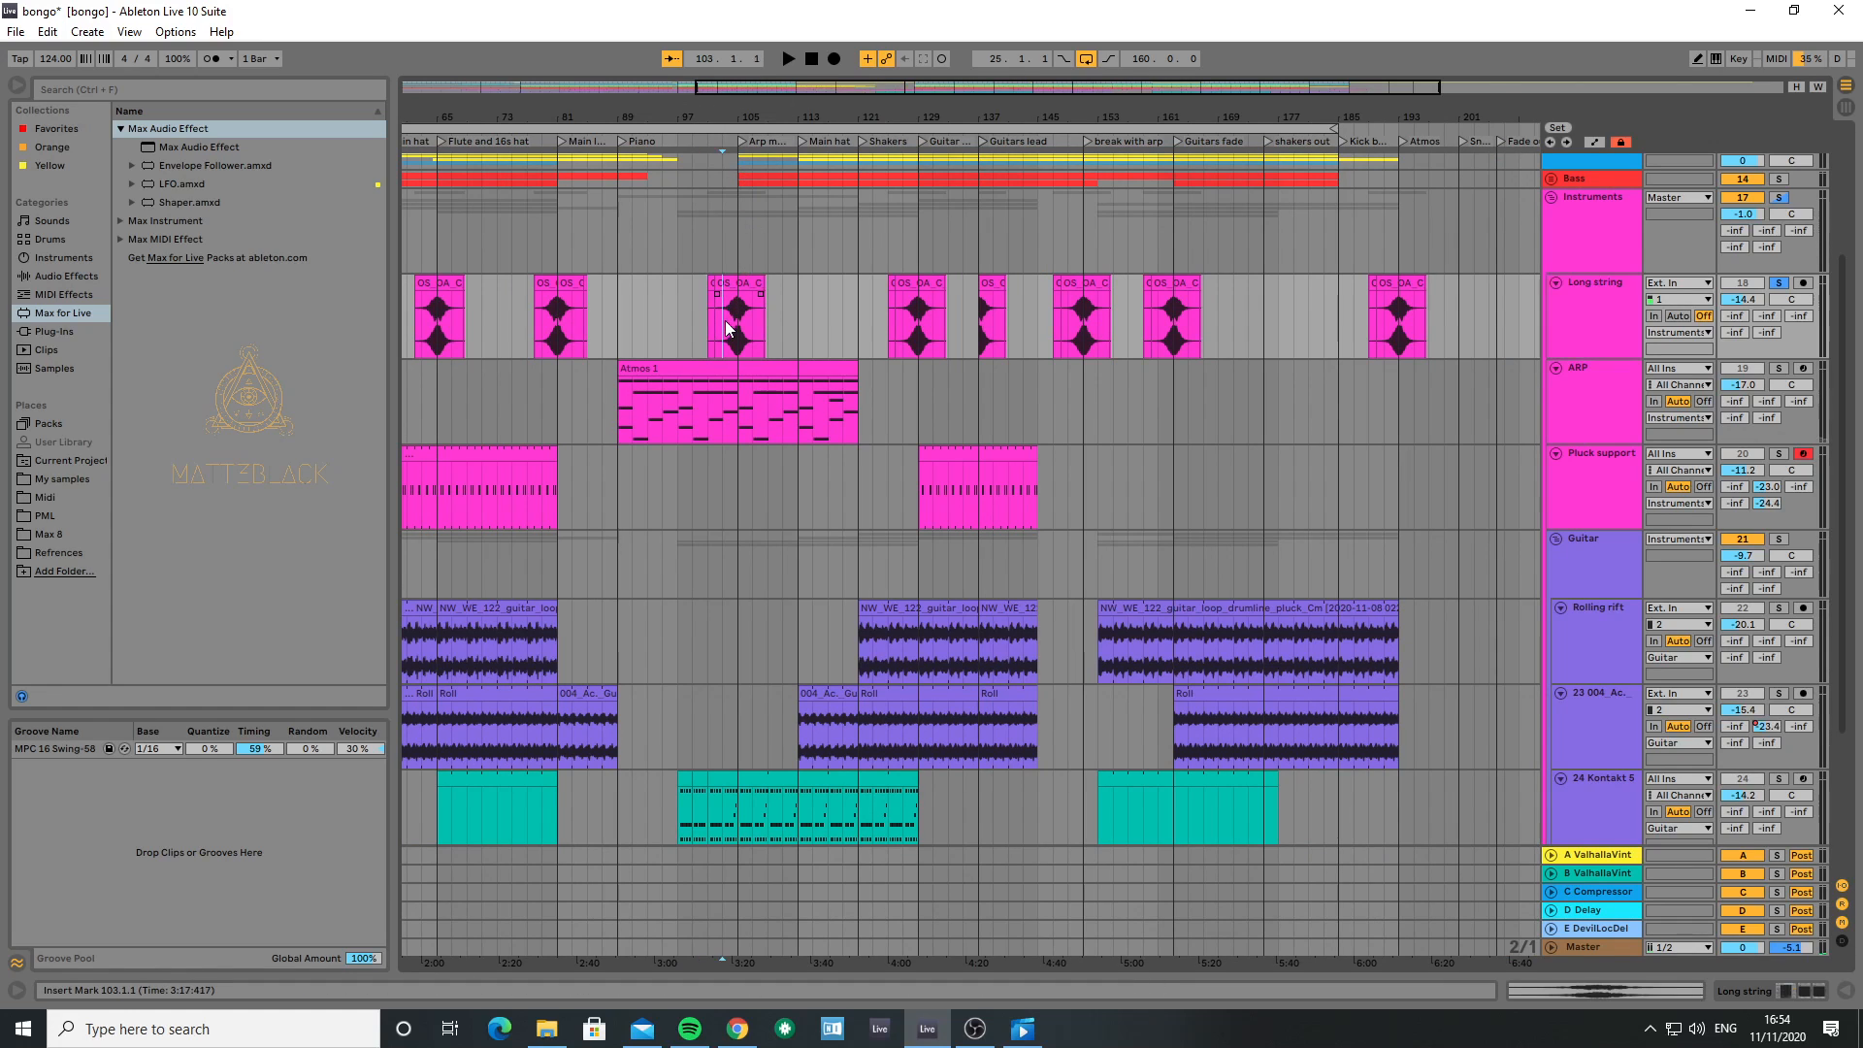
{"action": "key", "text": "space"}
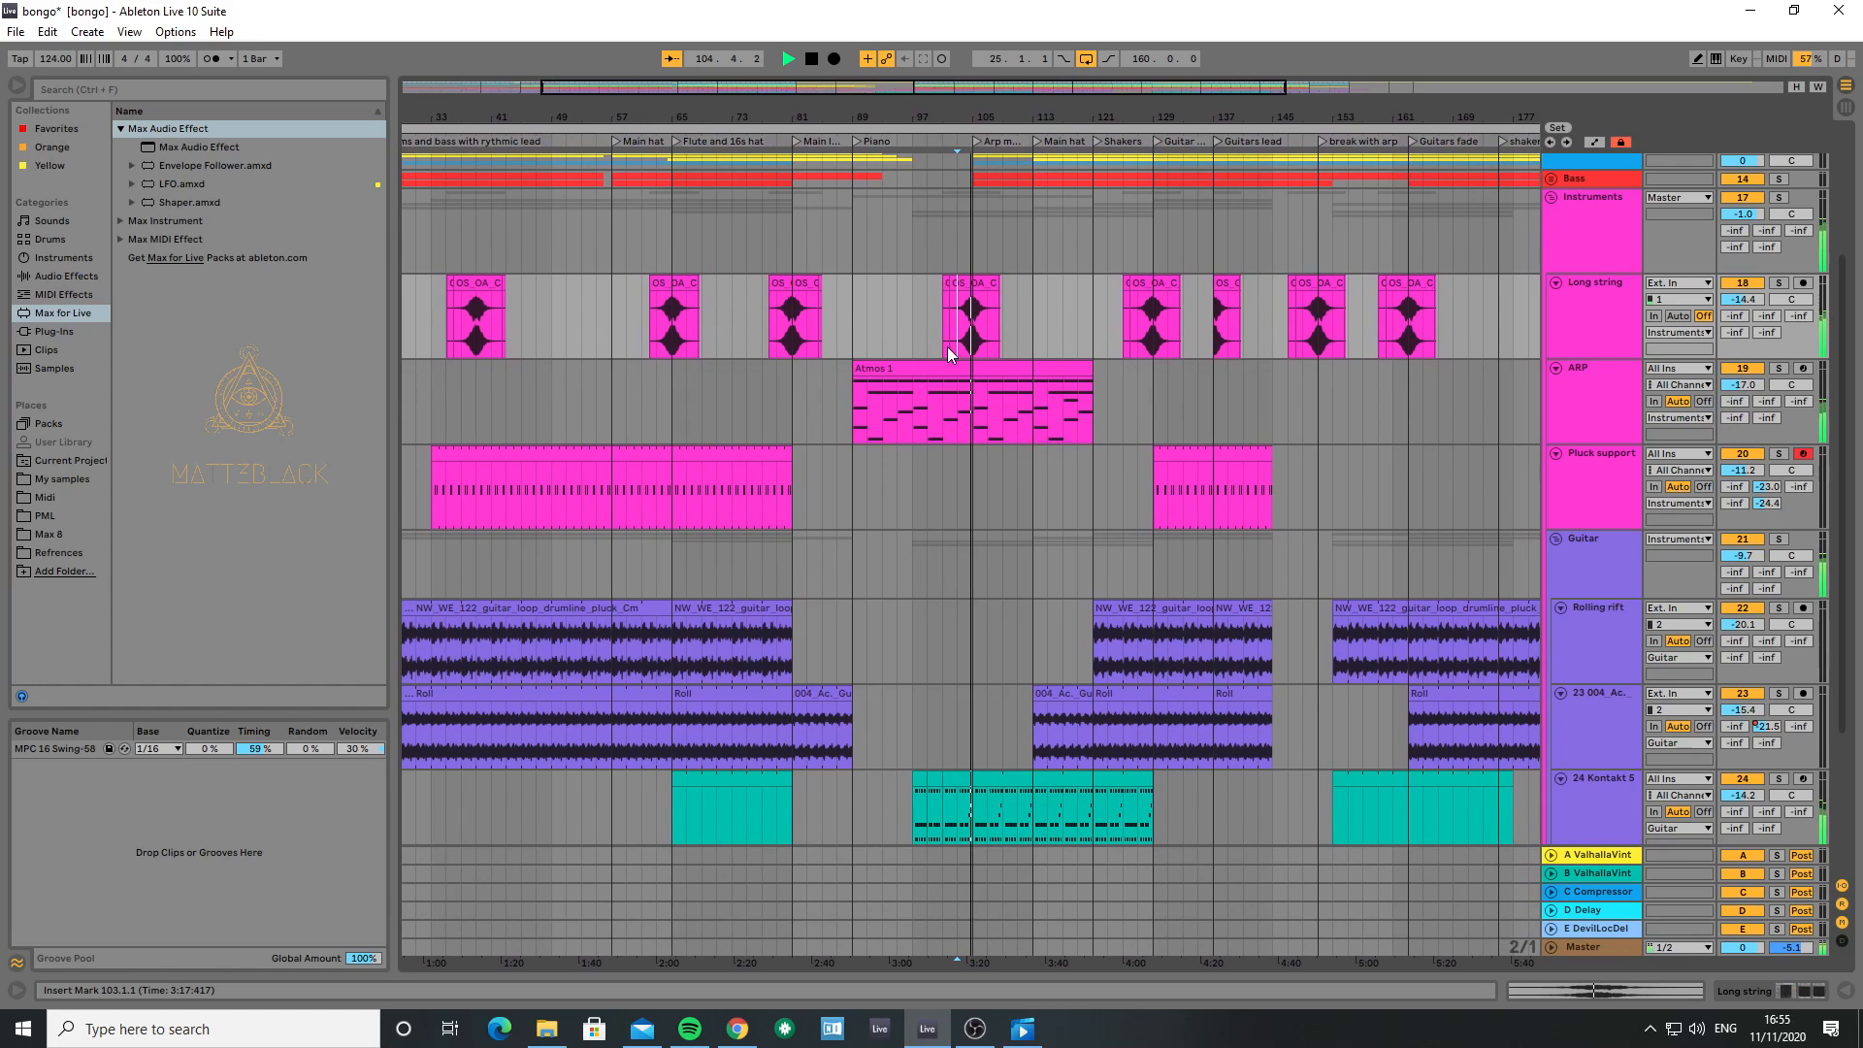
- Play the full mix from bar 79 through the Long string clips around bar 81, and stop playback
{"action": "left_click", "coordinate": [781, 315]}
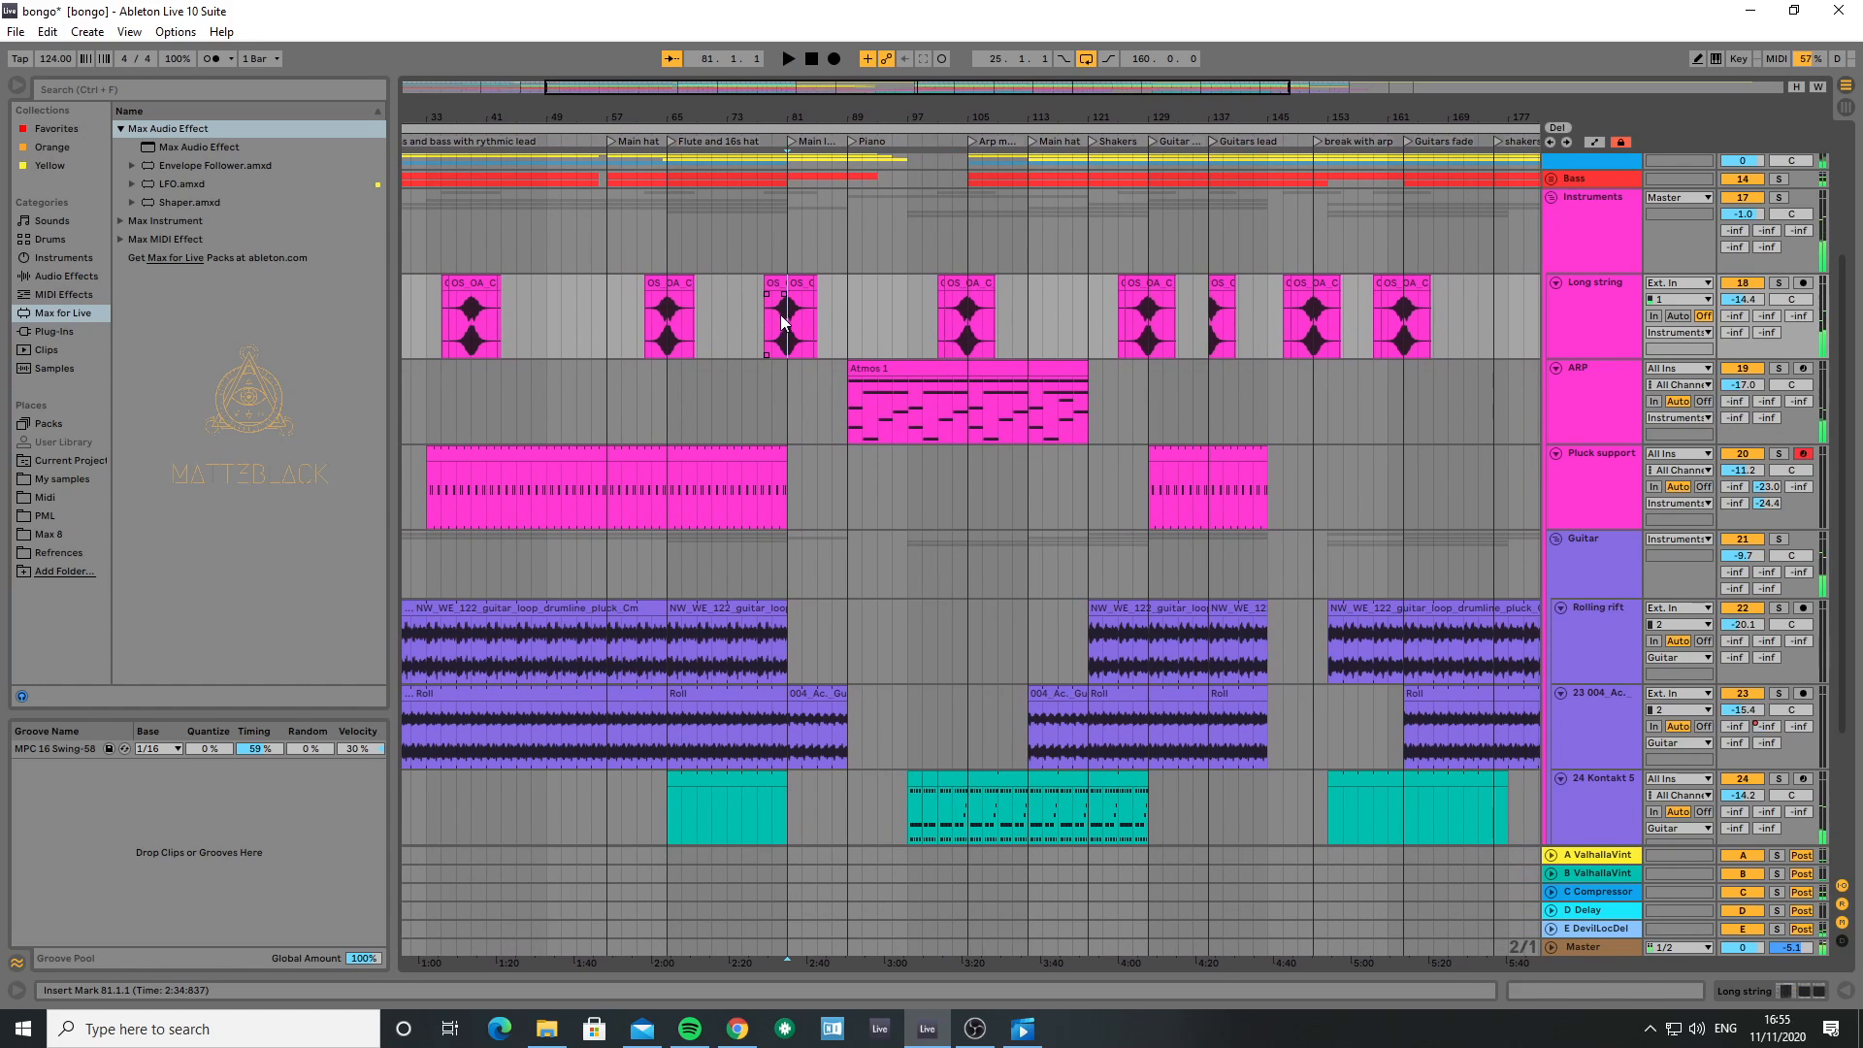
{"action": "key", "text": "space"}
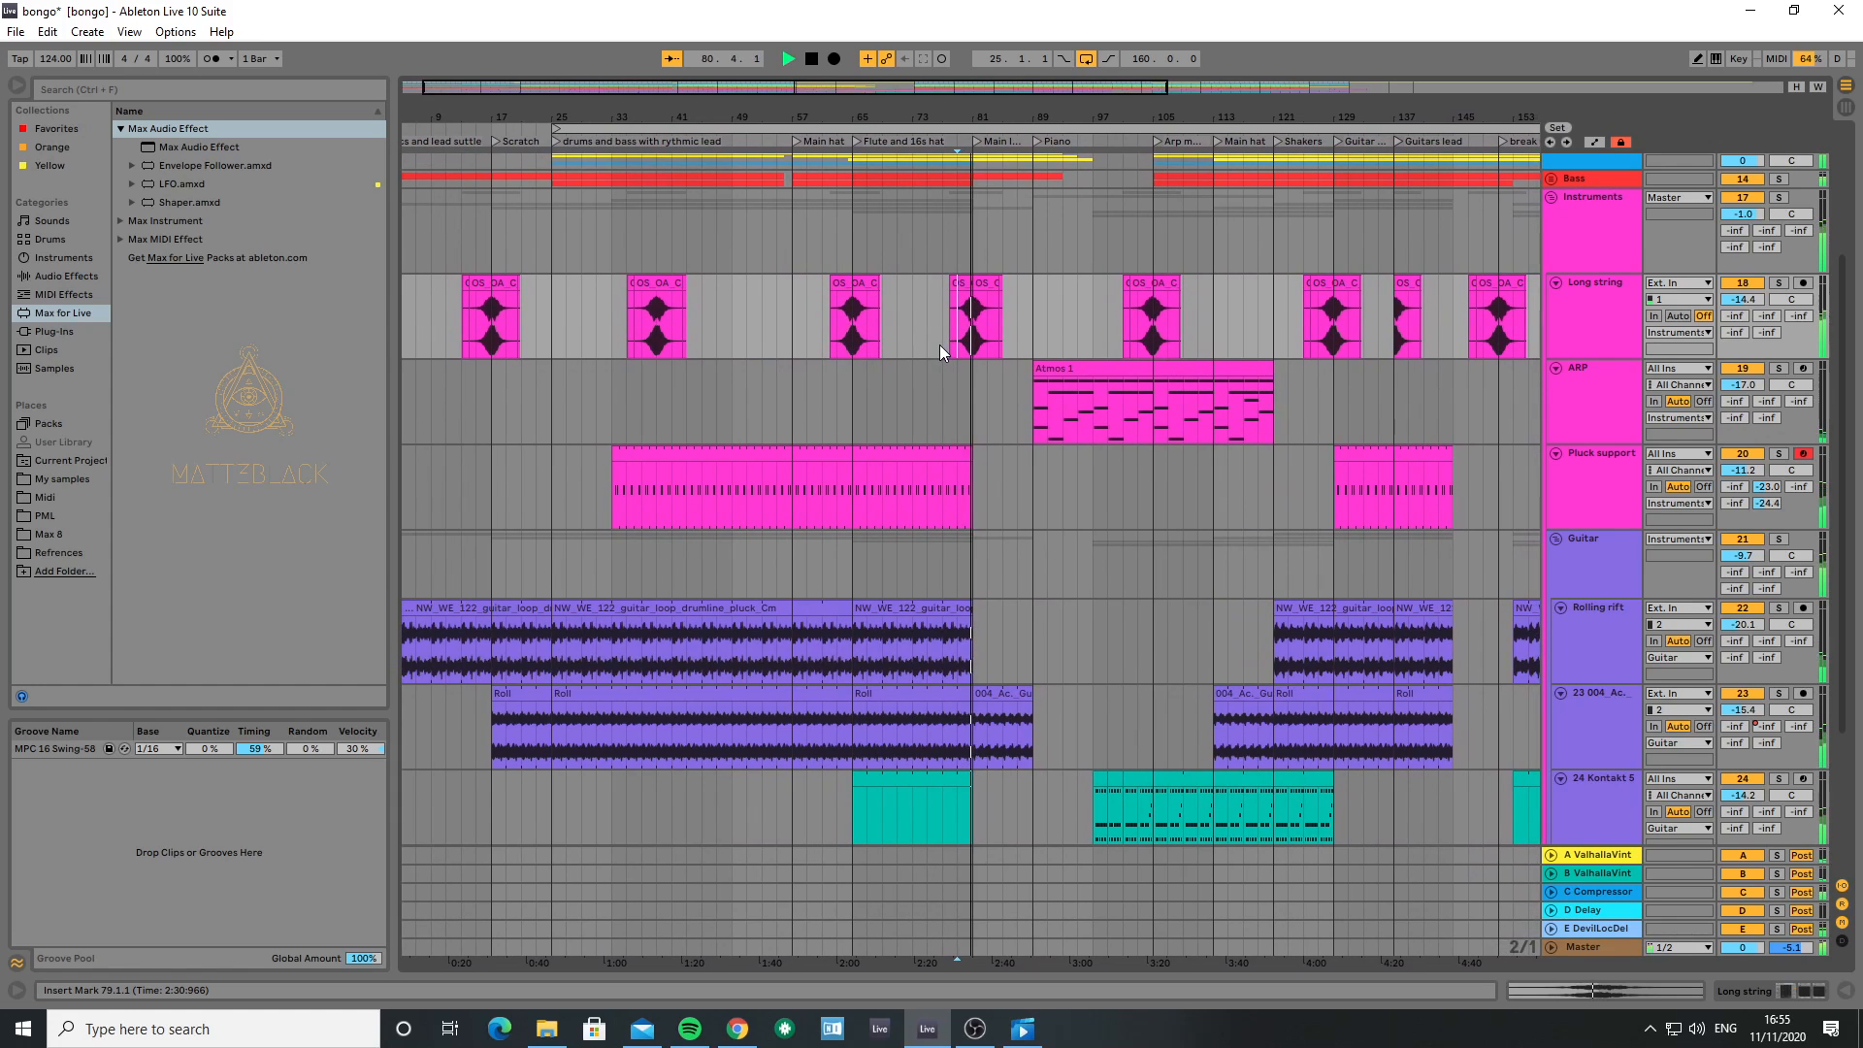
{"action": "key", "text": "space"}
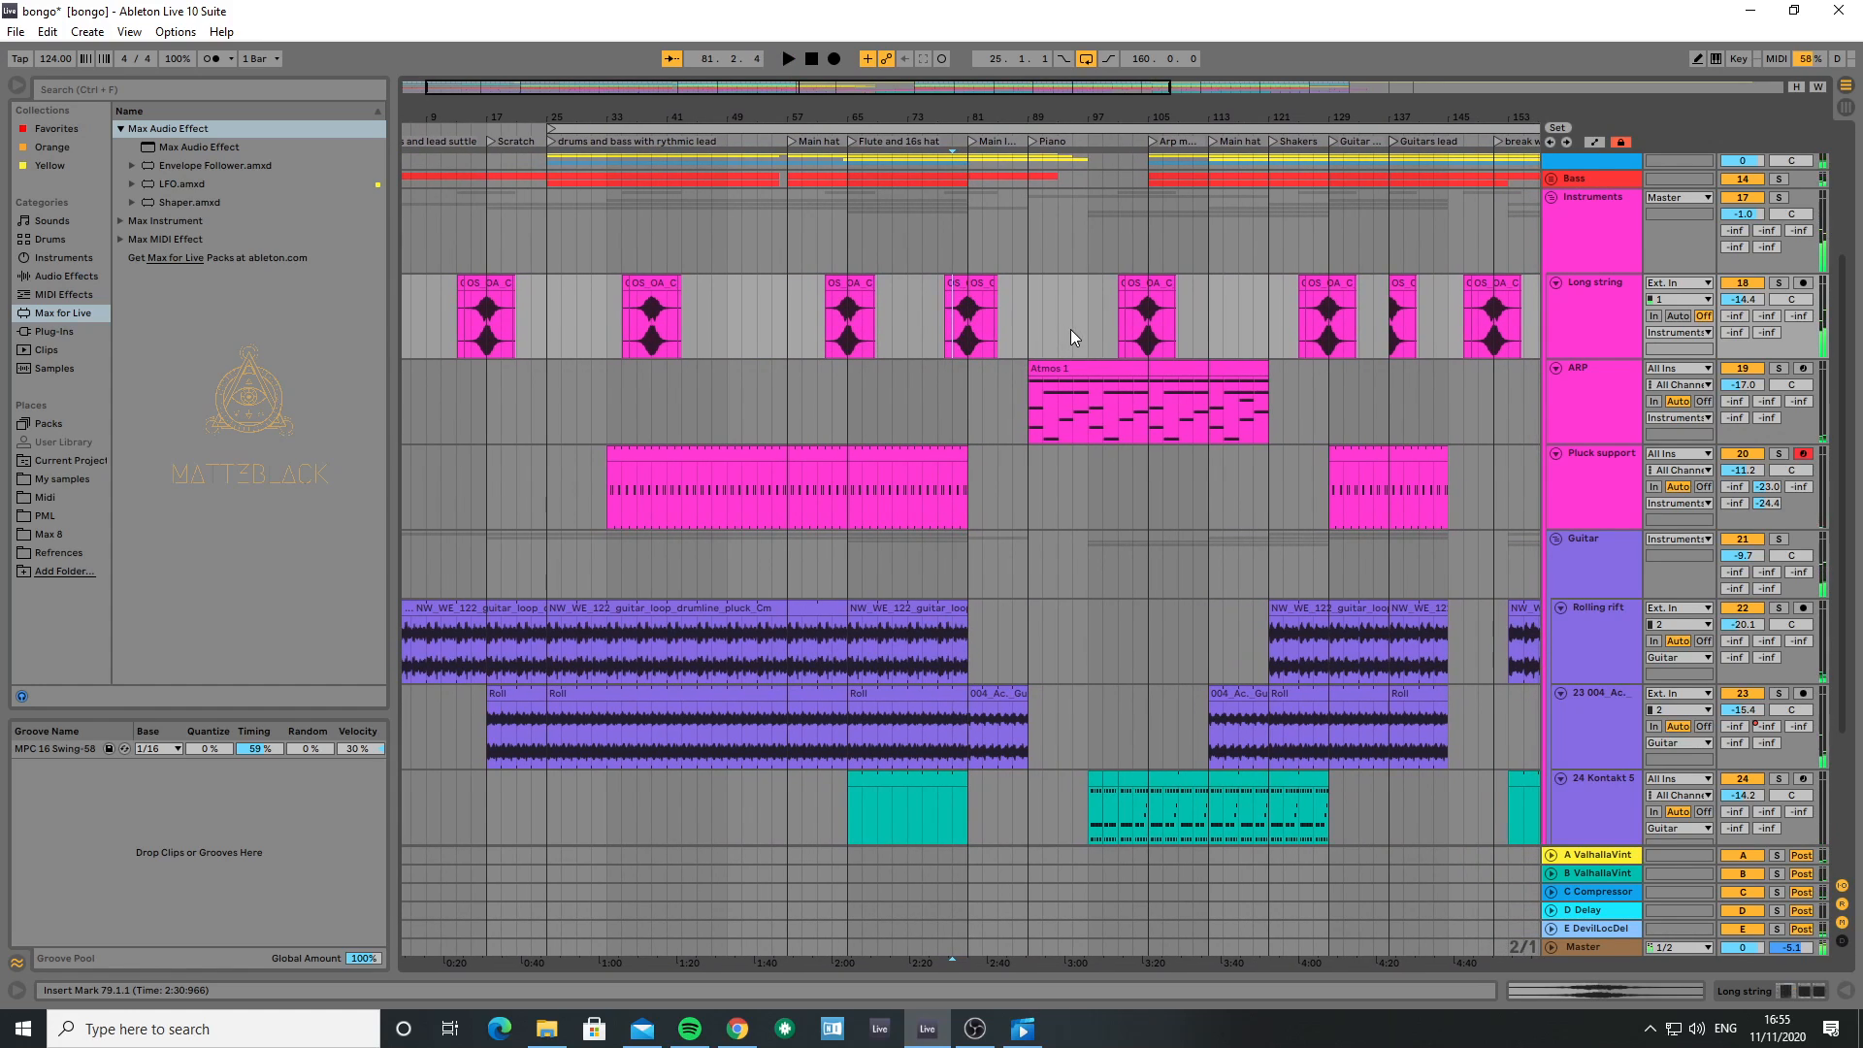
- Open the Long string clip at bar 102, examine its waveform, and hide the clip view again
{"action": "scroll", "coordinate": [1069, 329], "scroll_direction": "down", "scroll_amount": 1}
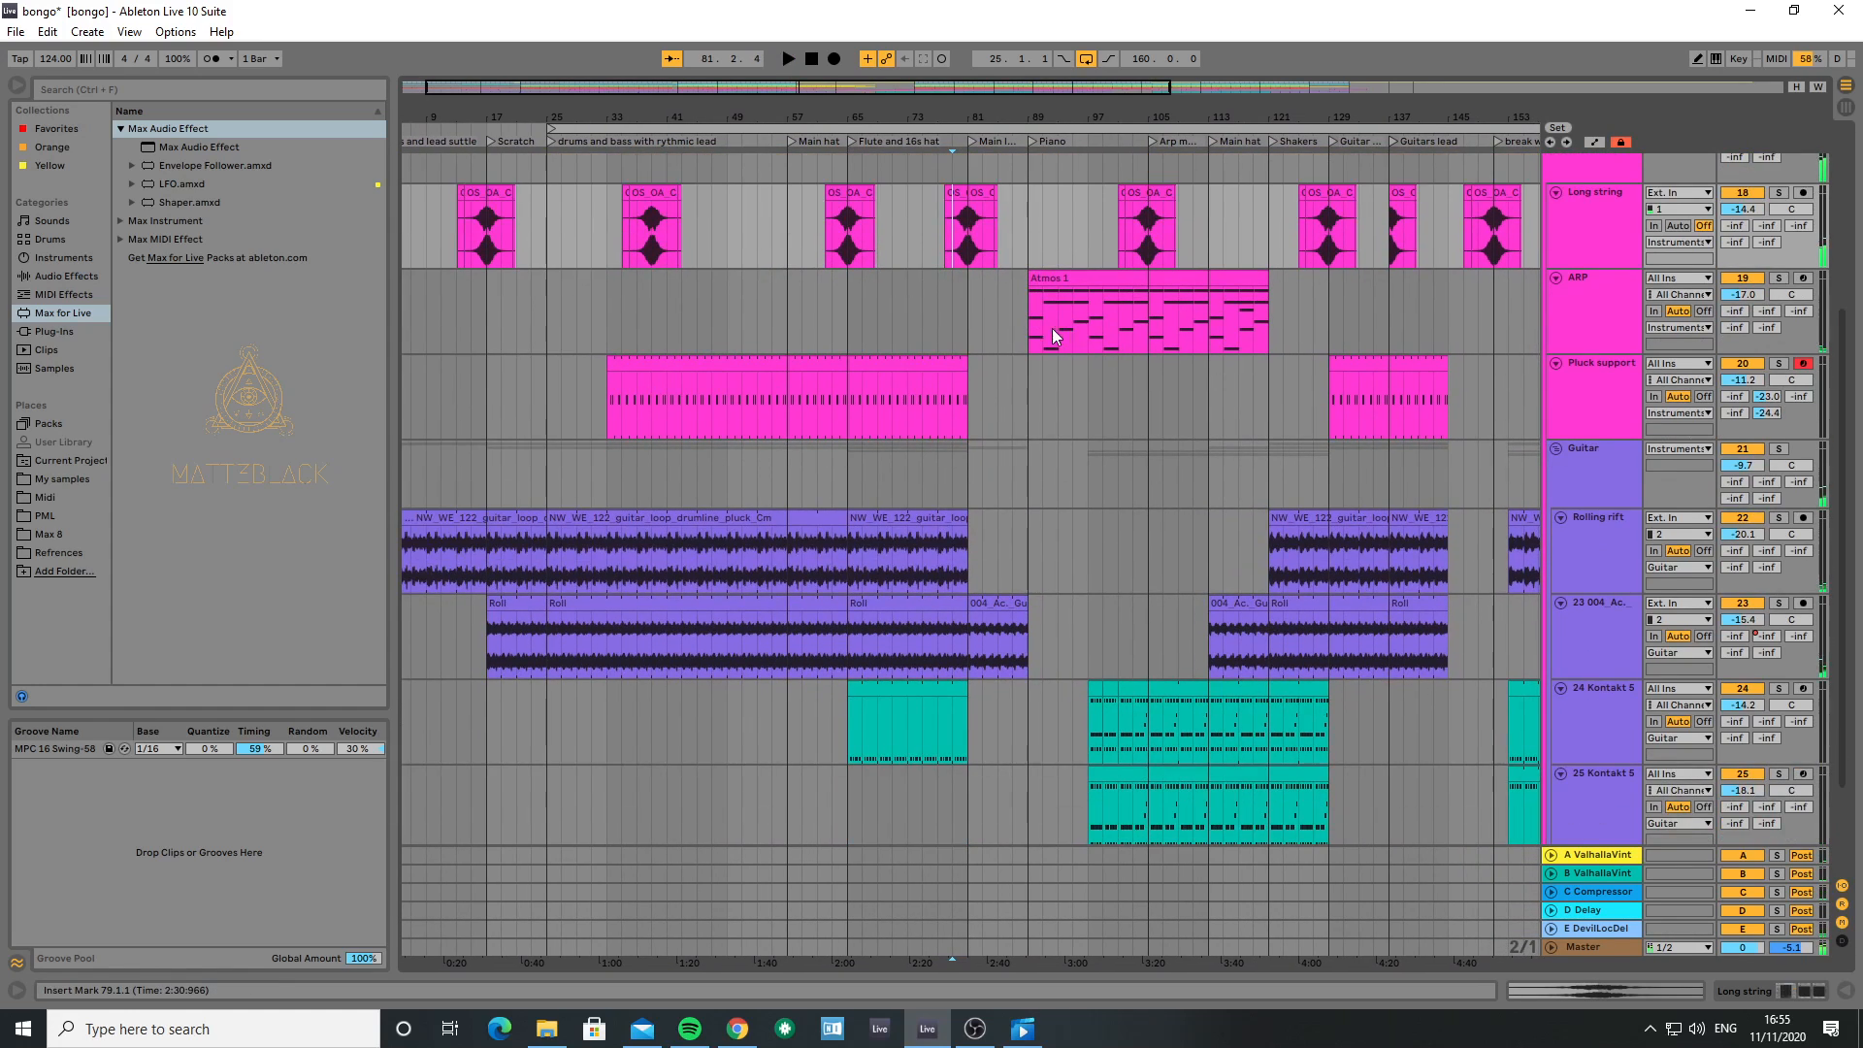
{"action": "left_click", "coordinate": [1158, 190]}
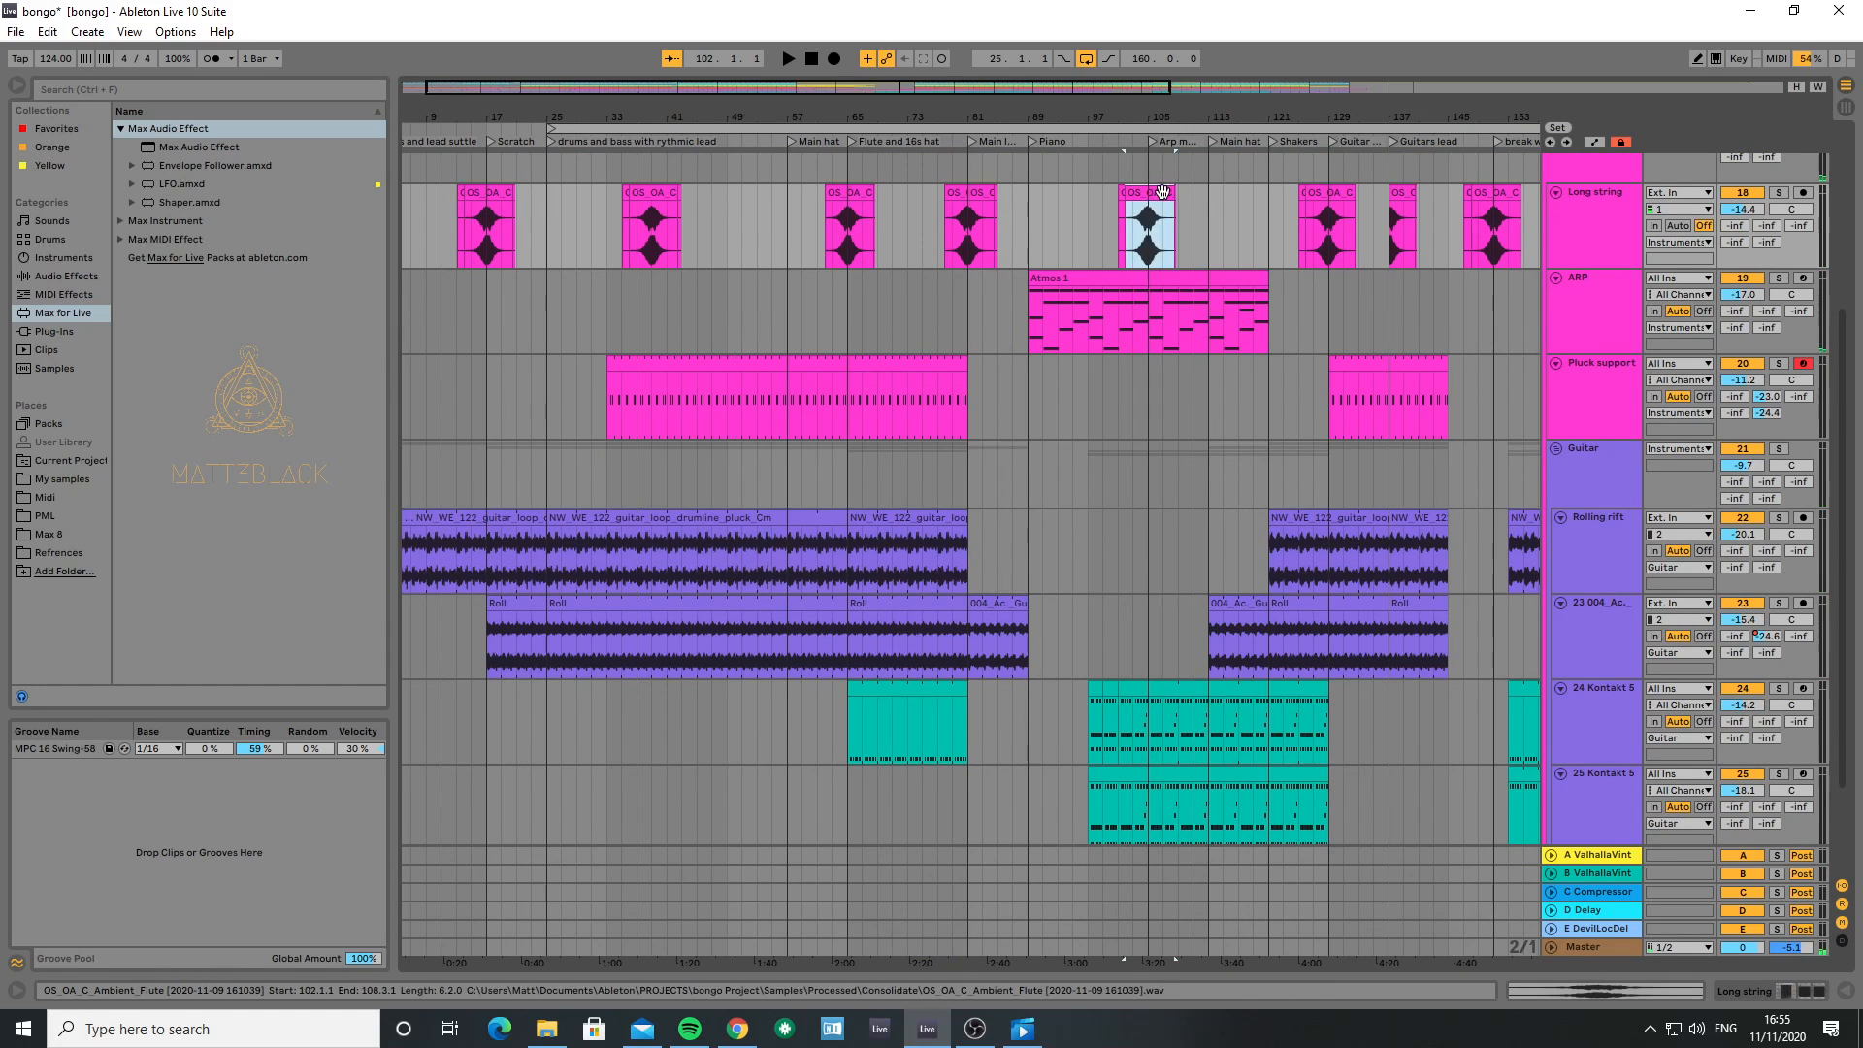
{"action": "double_click", "coordinate": [1158, 191]}
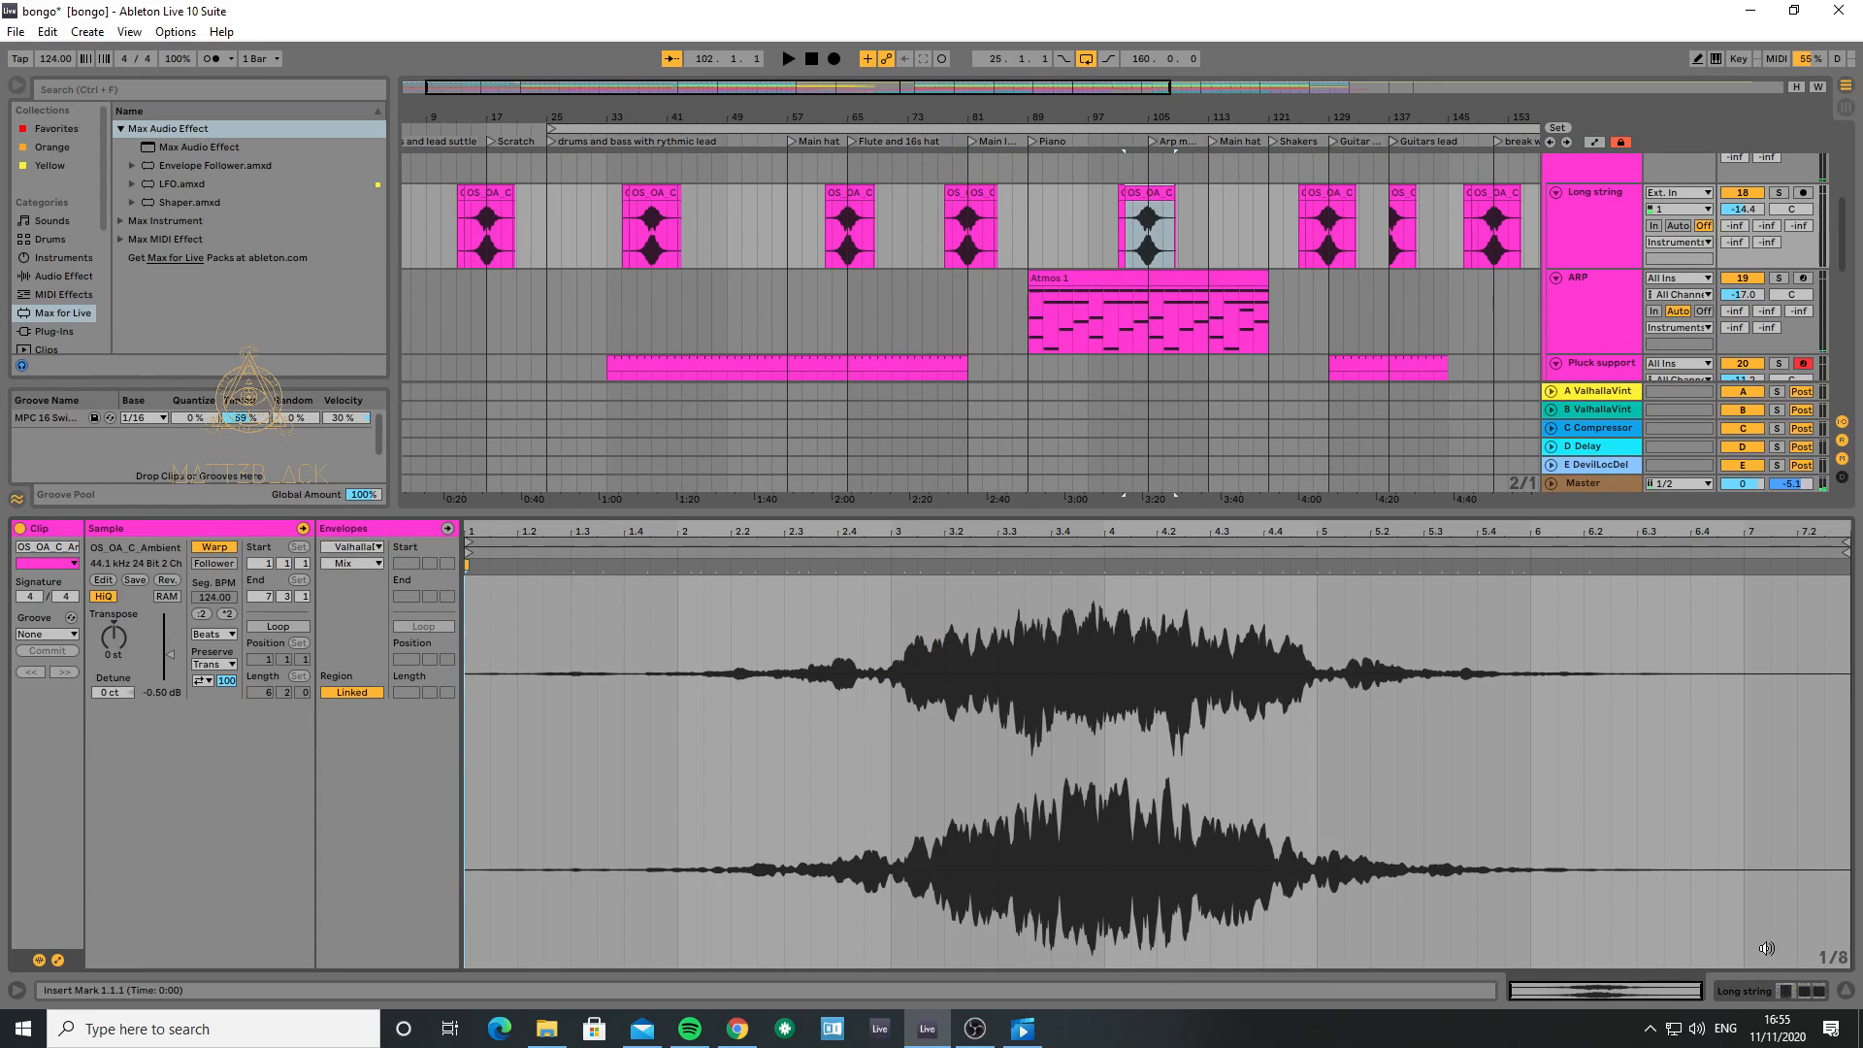
{"action": "left_click", "coordinate": [1845, 991]}
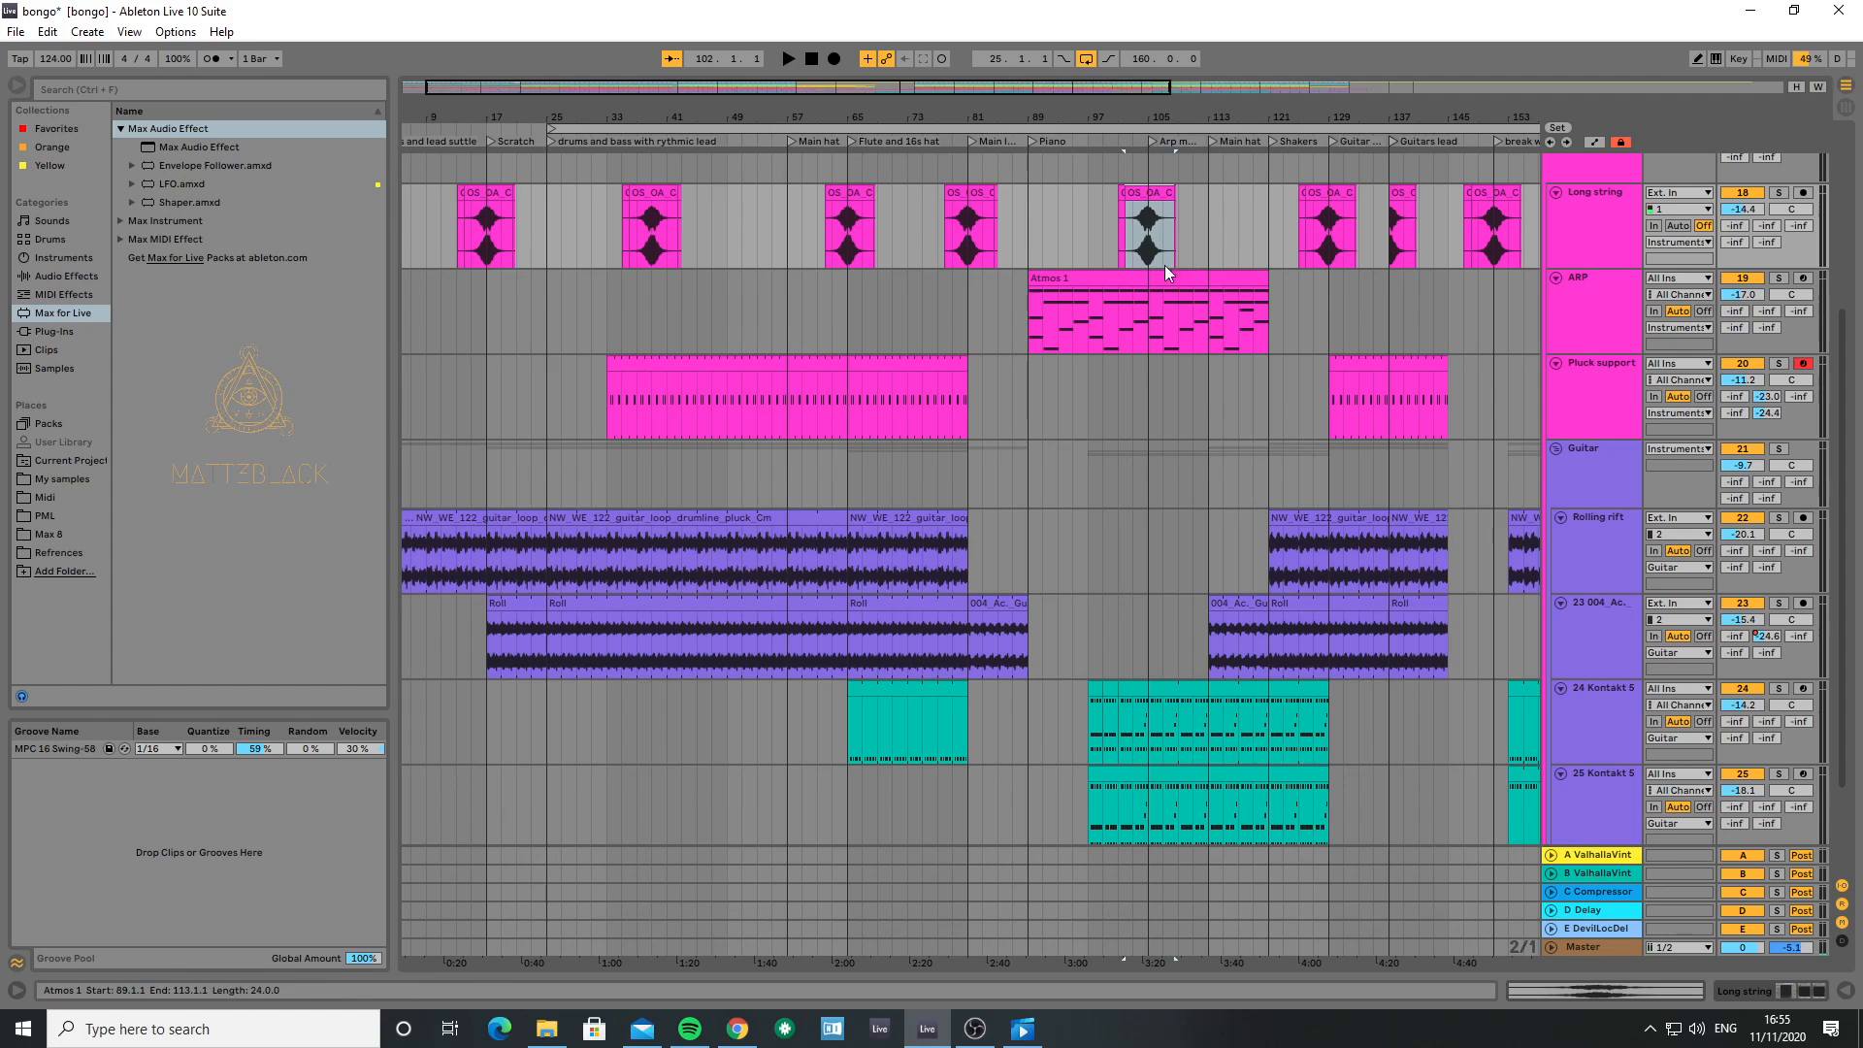
- Show the Long string track's device chain and look over its compressor and Valhalla effects
{"action": "scroll", "coordinate": [1332, 225], "scroll_direction": "down", "scroll_amount": 2}
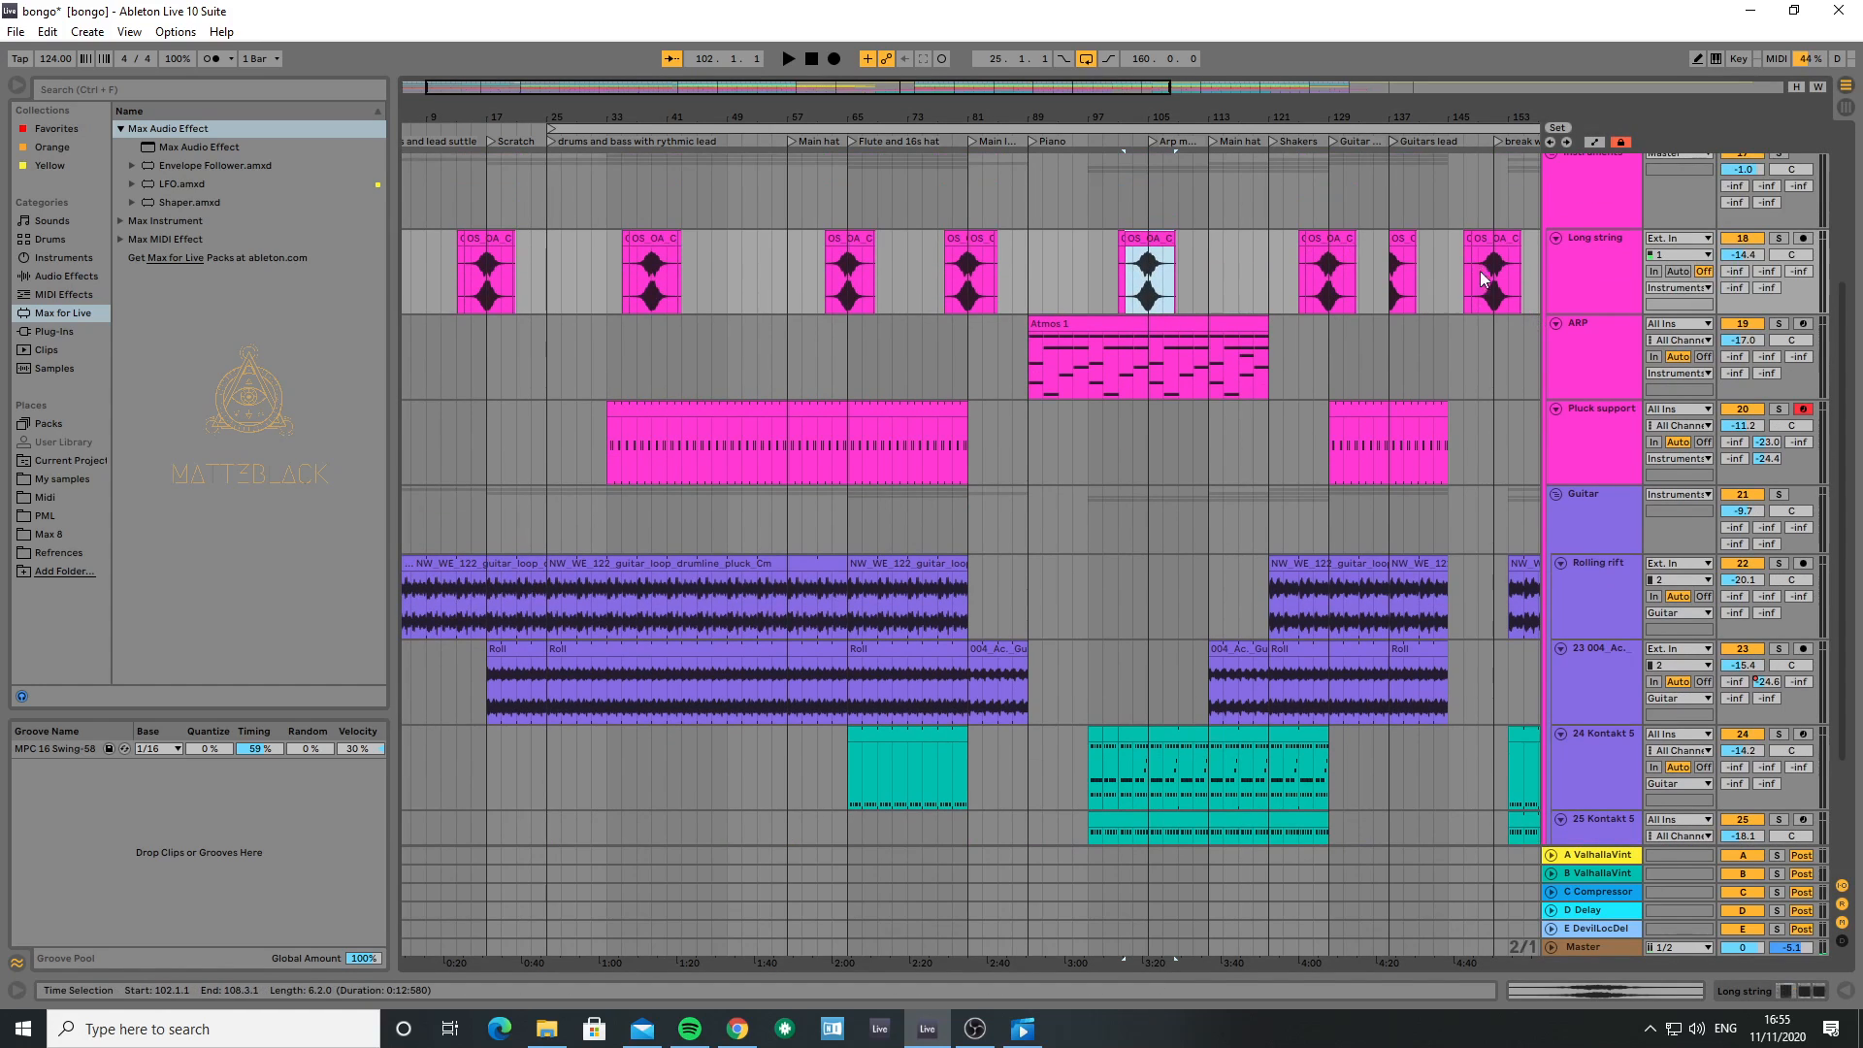
{"action": "left_click", "coordinate": [1589, 273]}
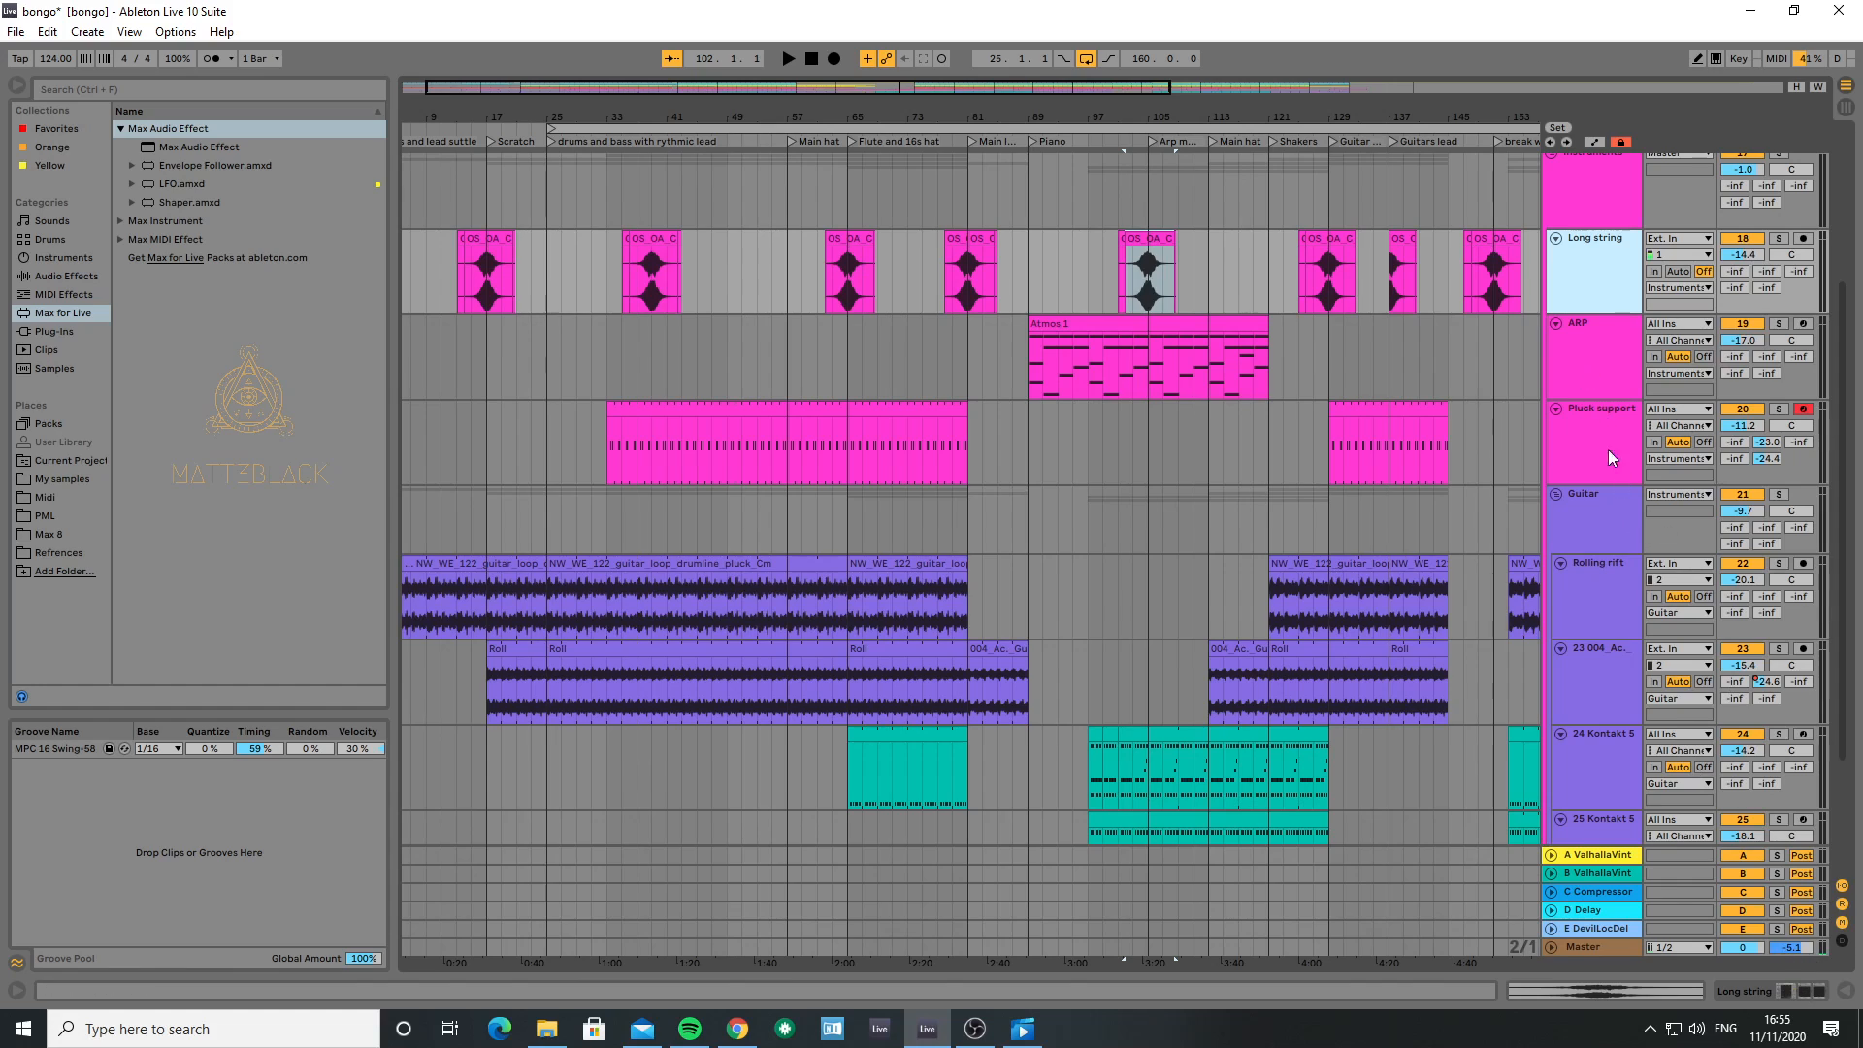
{"action": "left_click", "coordinate": [1786, 991]}
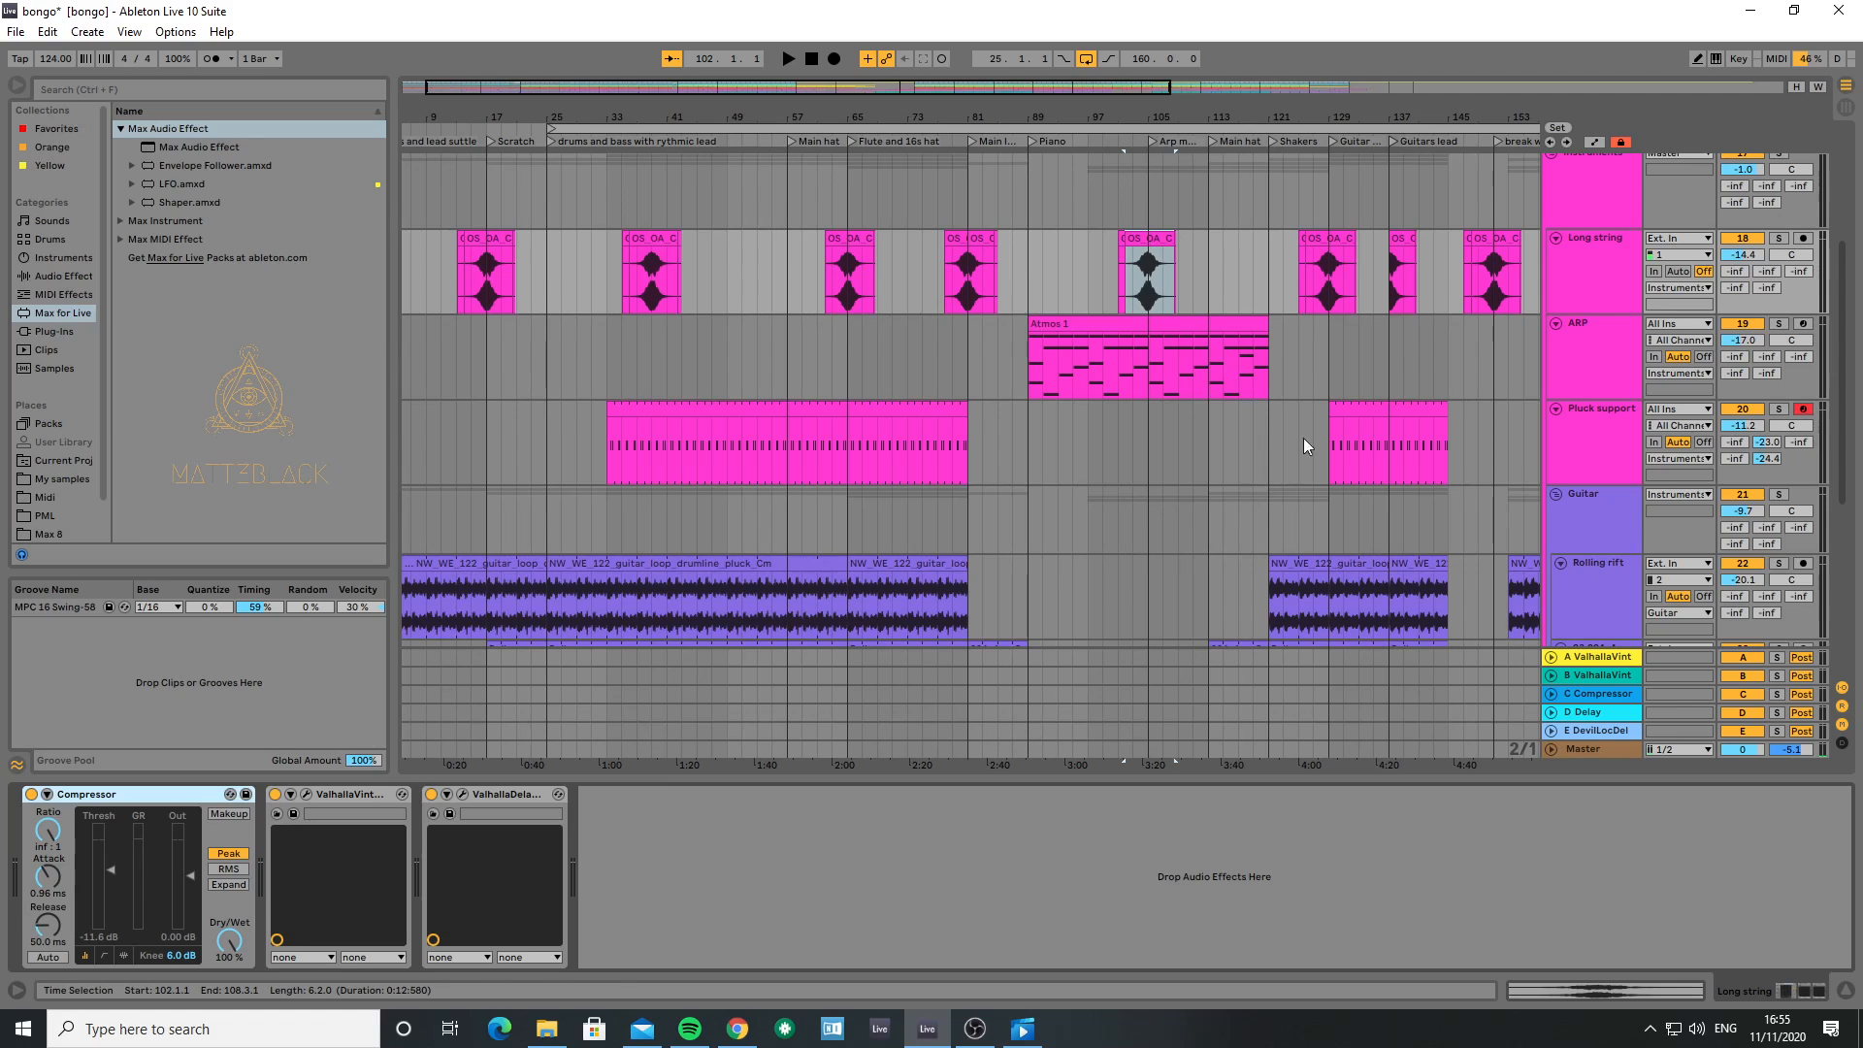
{"action": "left_click", "coordinate": [1592, 289]}
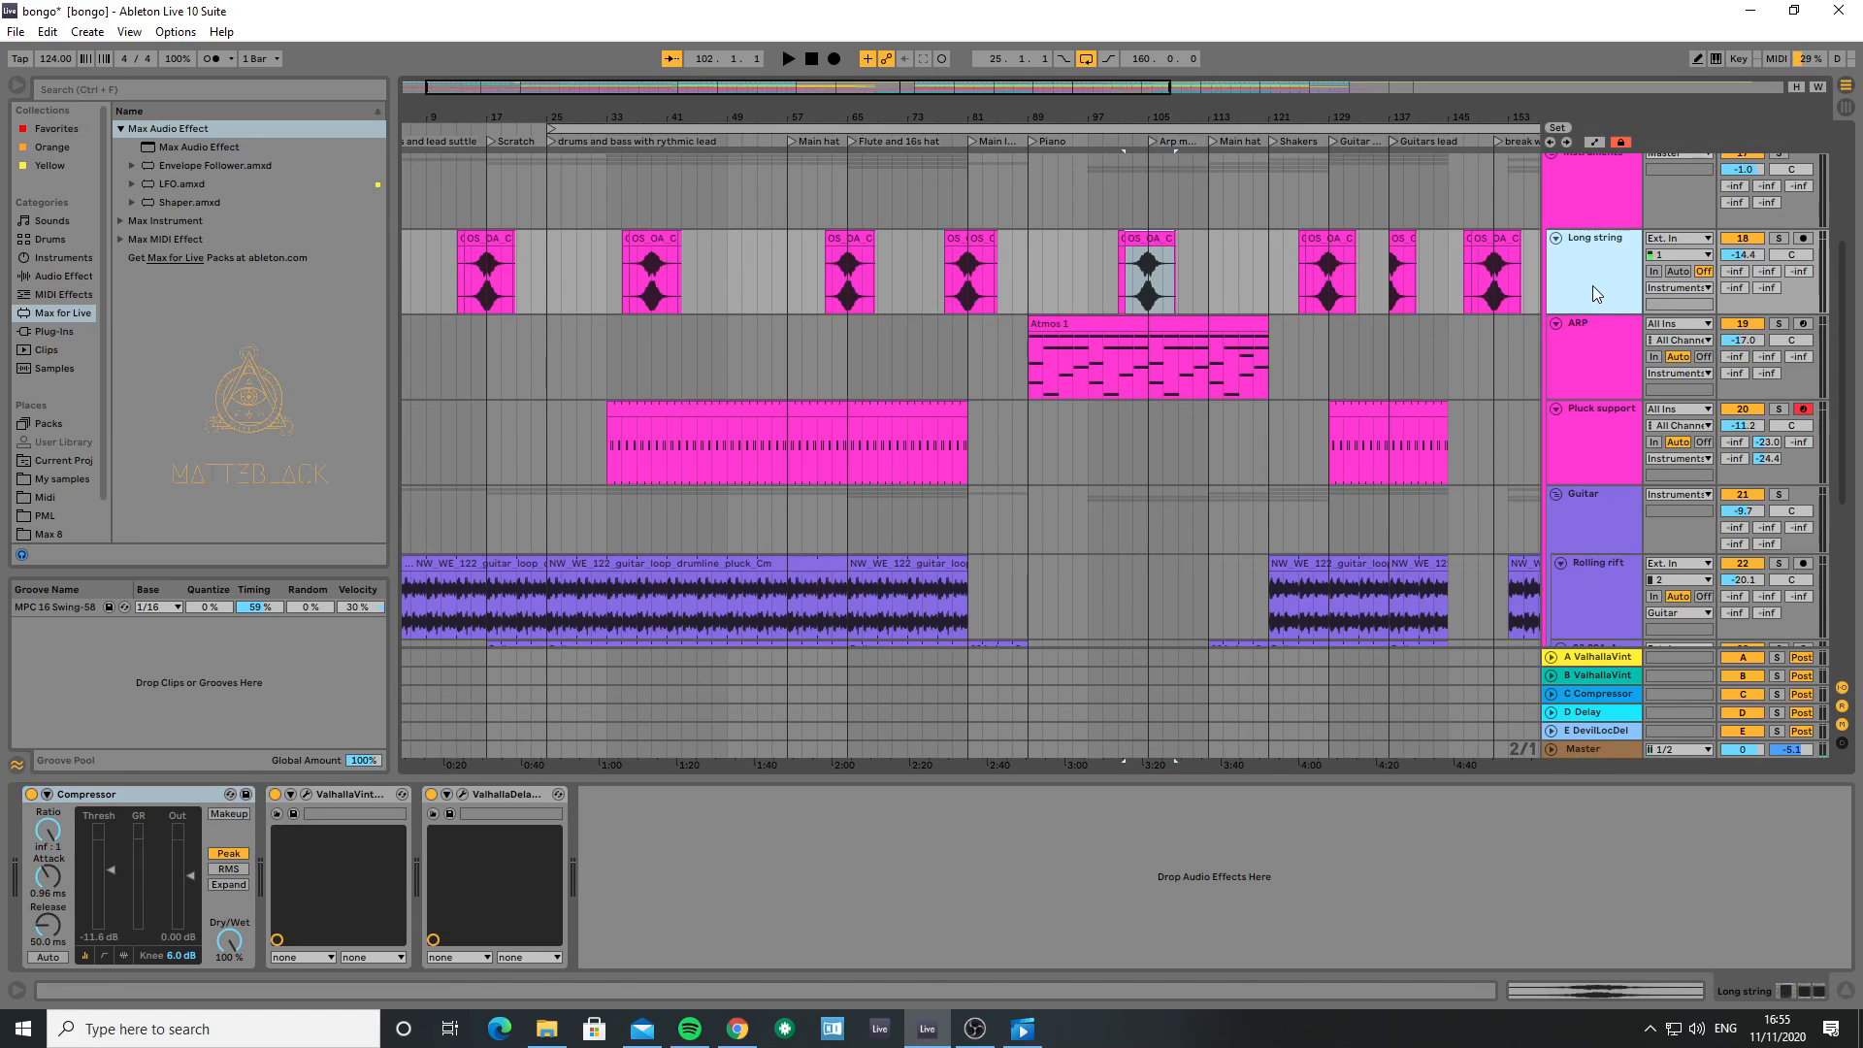
- Show the ARP track's device chain, solo the track, and play it from bar 89
{"action": "left_click", "coordinate": [1602, 369]}
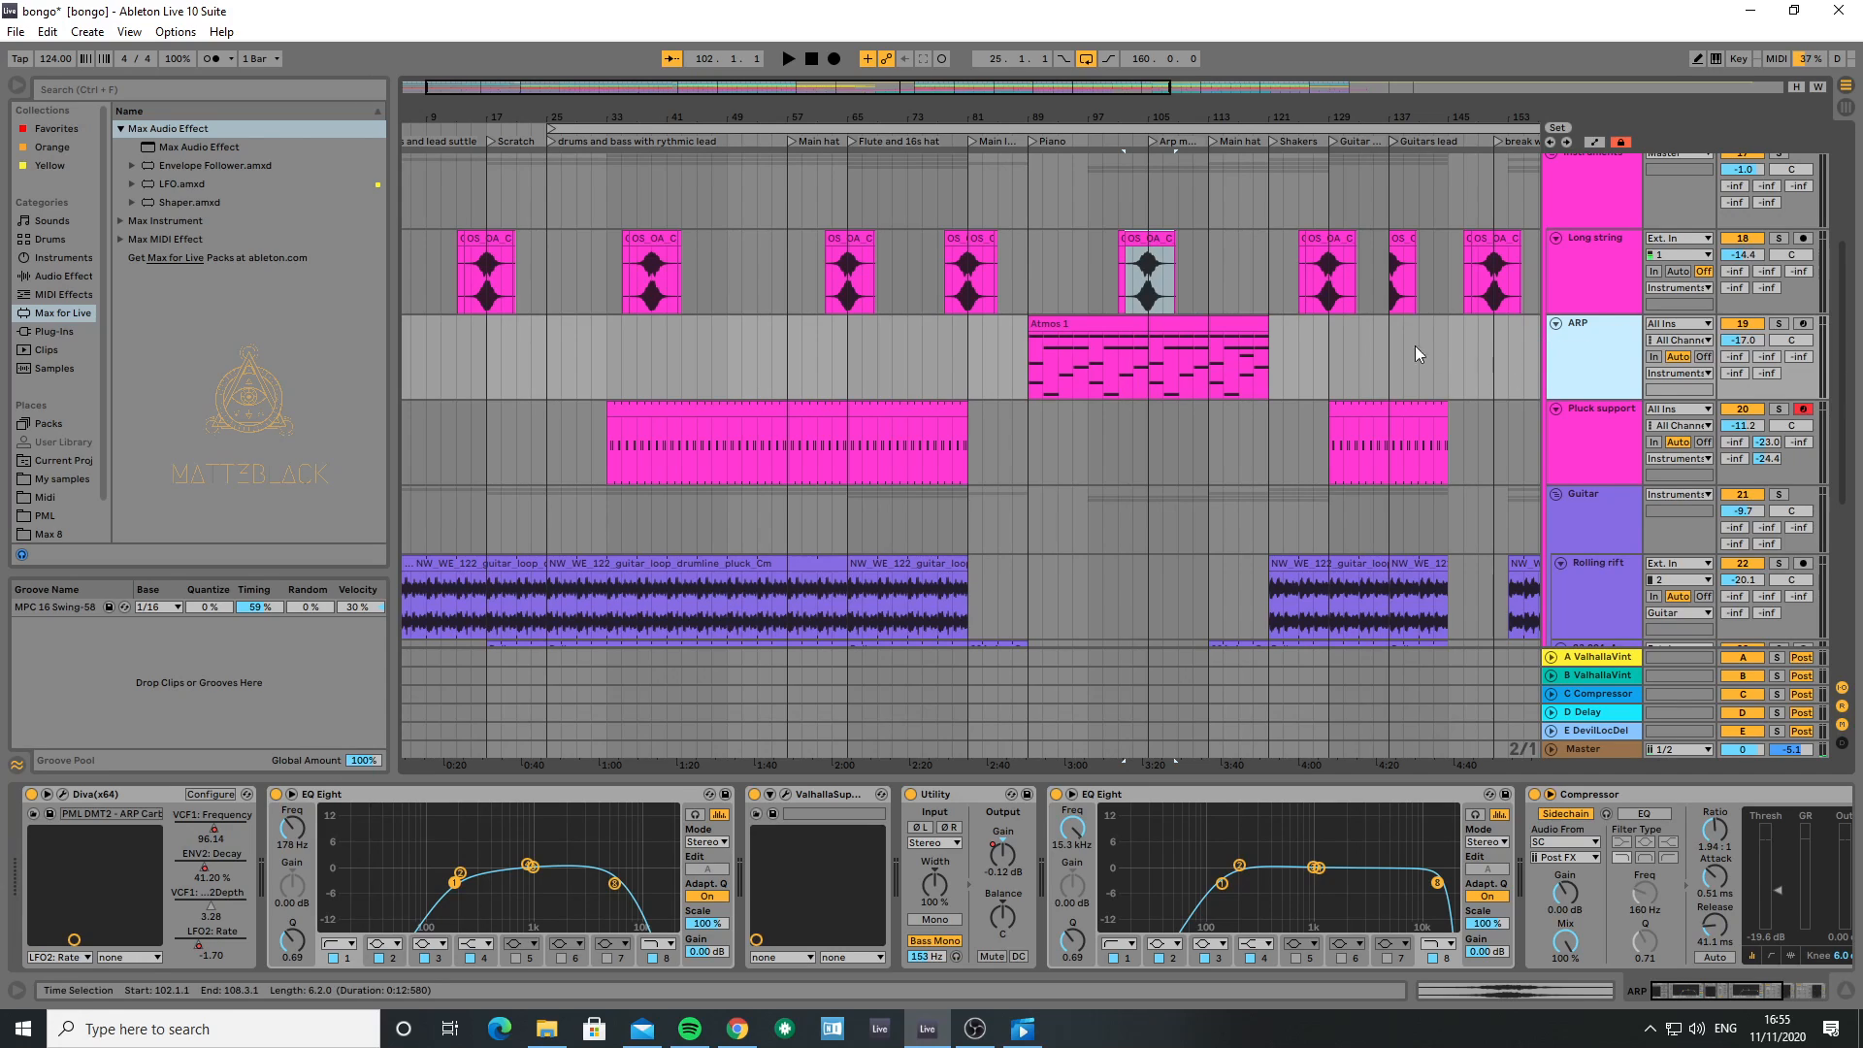
{"action": "left_click", "coordinate": [1027, 353]}
{"action": "mouse_move", "coordinate": [1116, 114]}
{"action": "left_mouse_down"}
{"action": "mouse_move", "coordinate": [811, 92]}
{"action": "mouse_move", "coordinate": [823, 372]}
{"action": "left_mouse_up"}
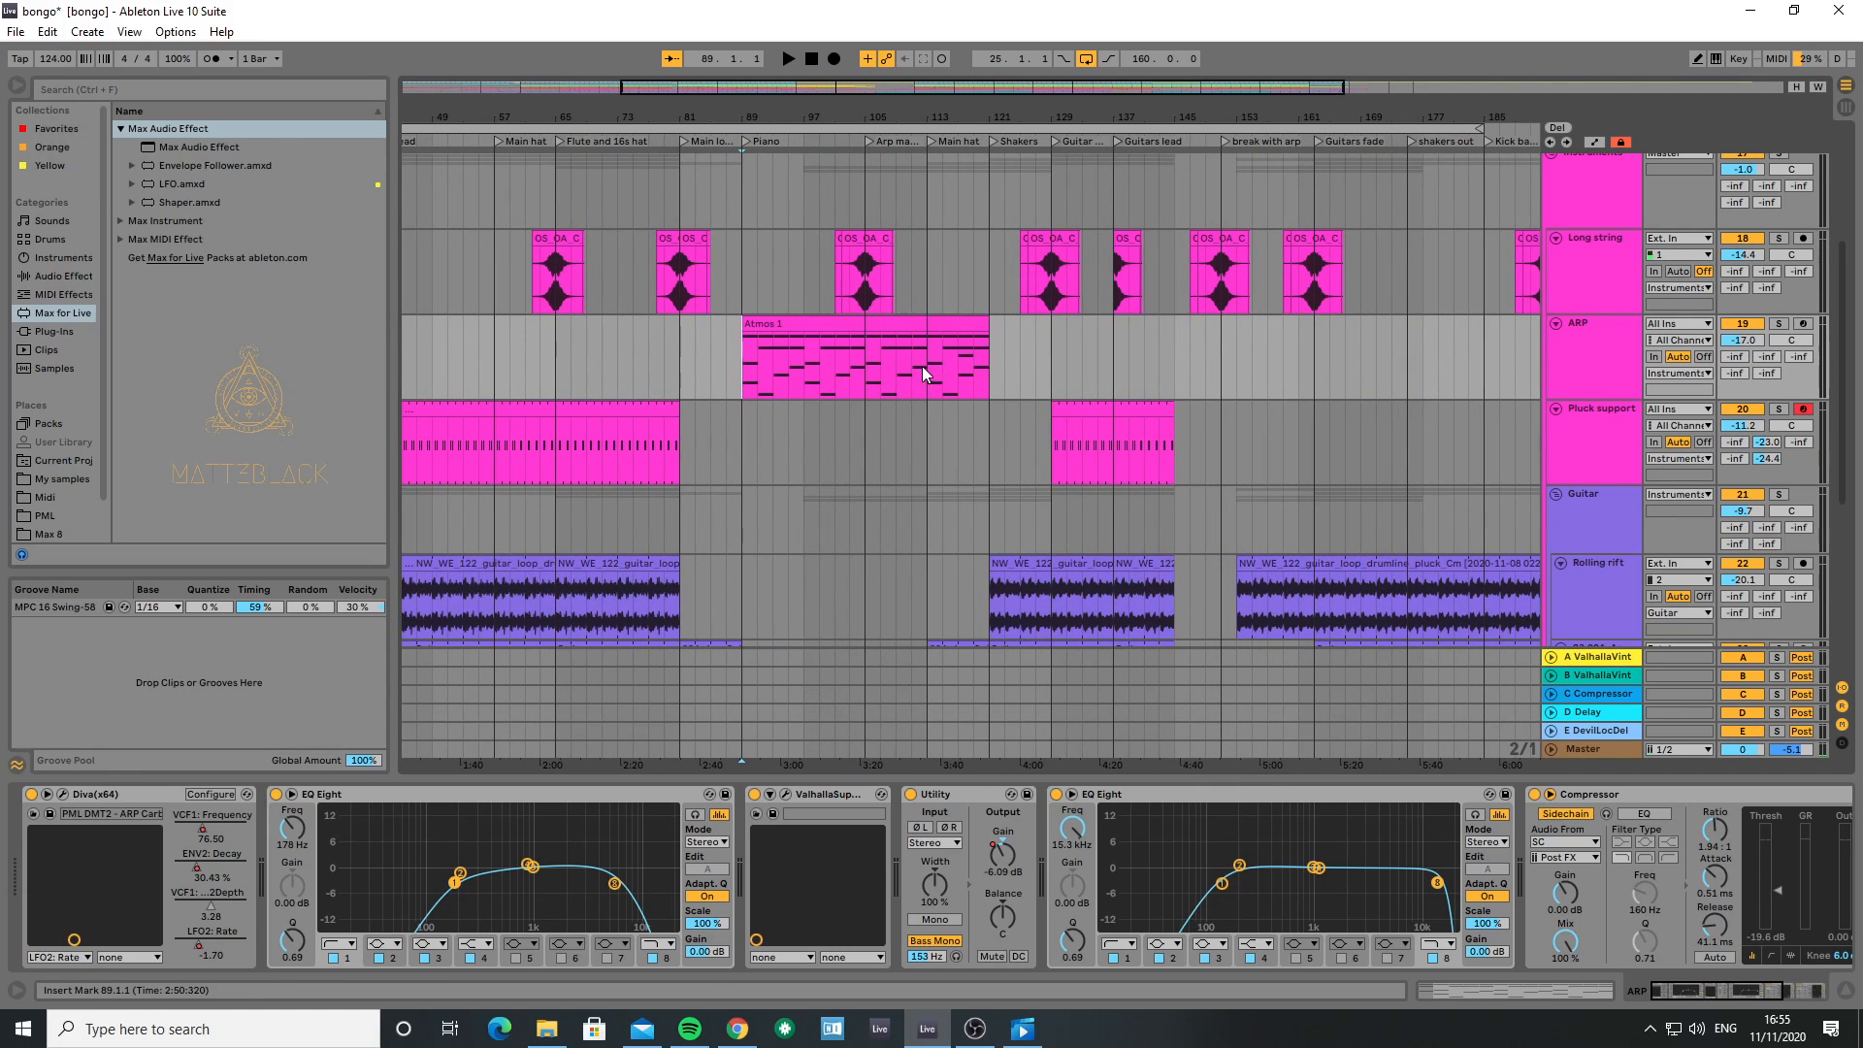
{"action": "key", "text": "space"}
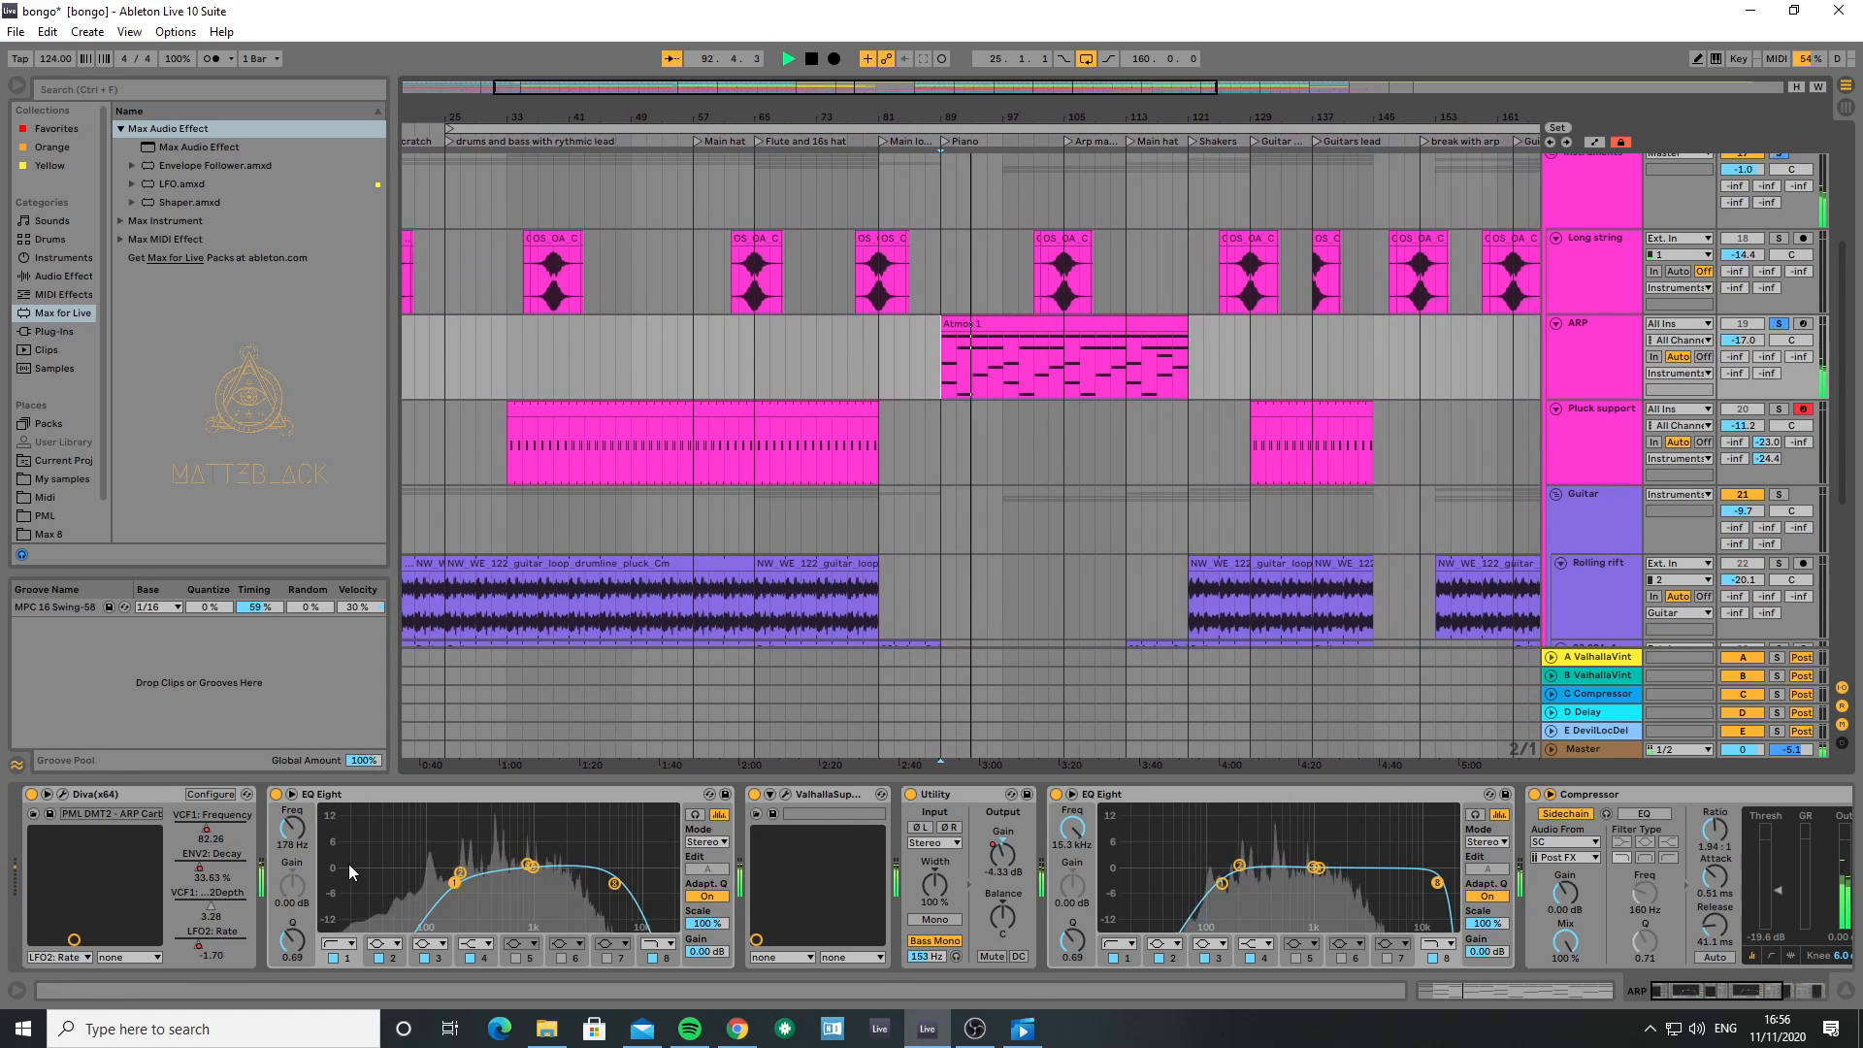
- Examine the ARP track's Diva synth settings and its preset list around PML DMT2 - ARP Carbonite, returning to the main page
{"action": "left_click", "coordinate": [63, 794]}
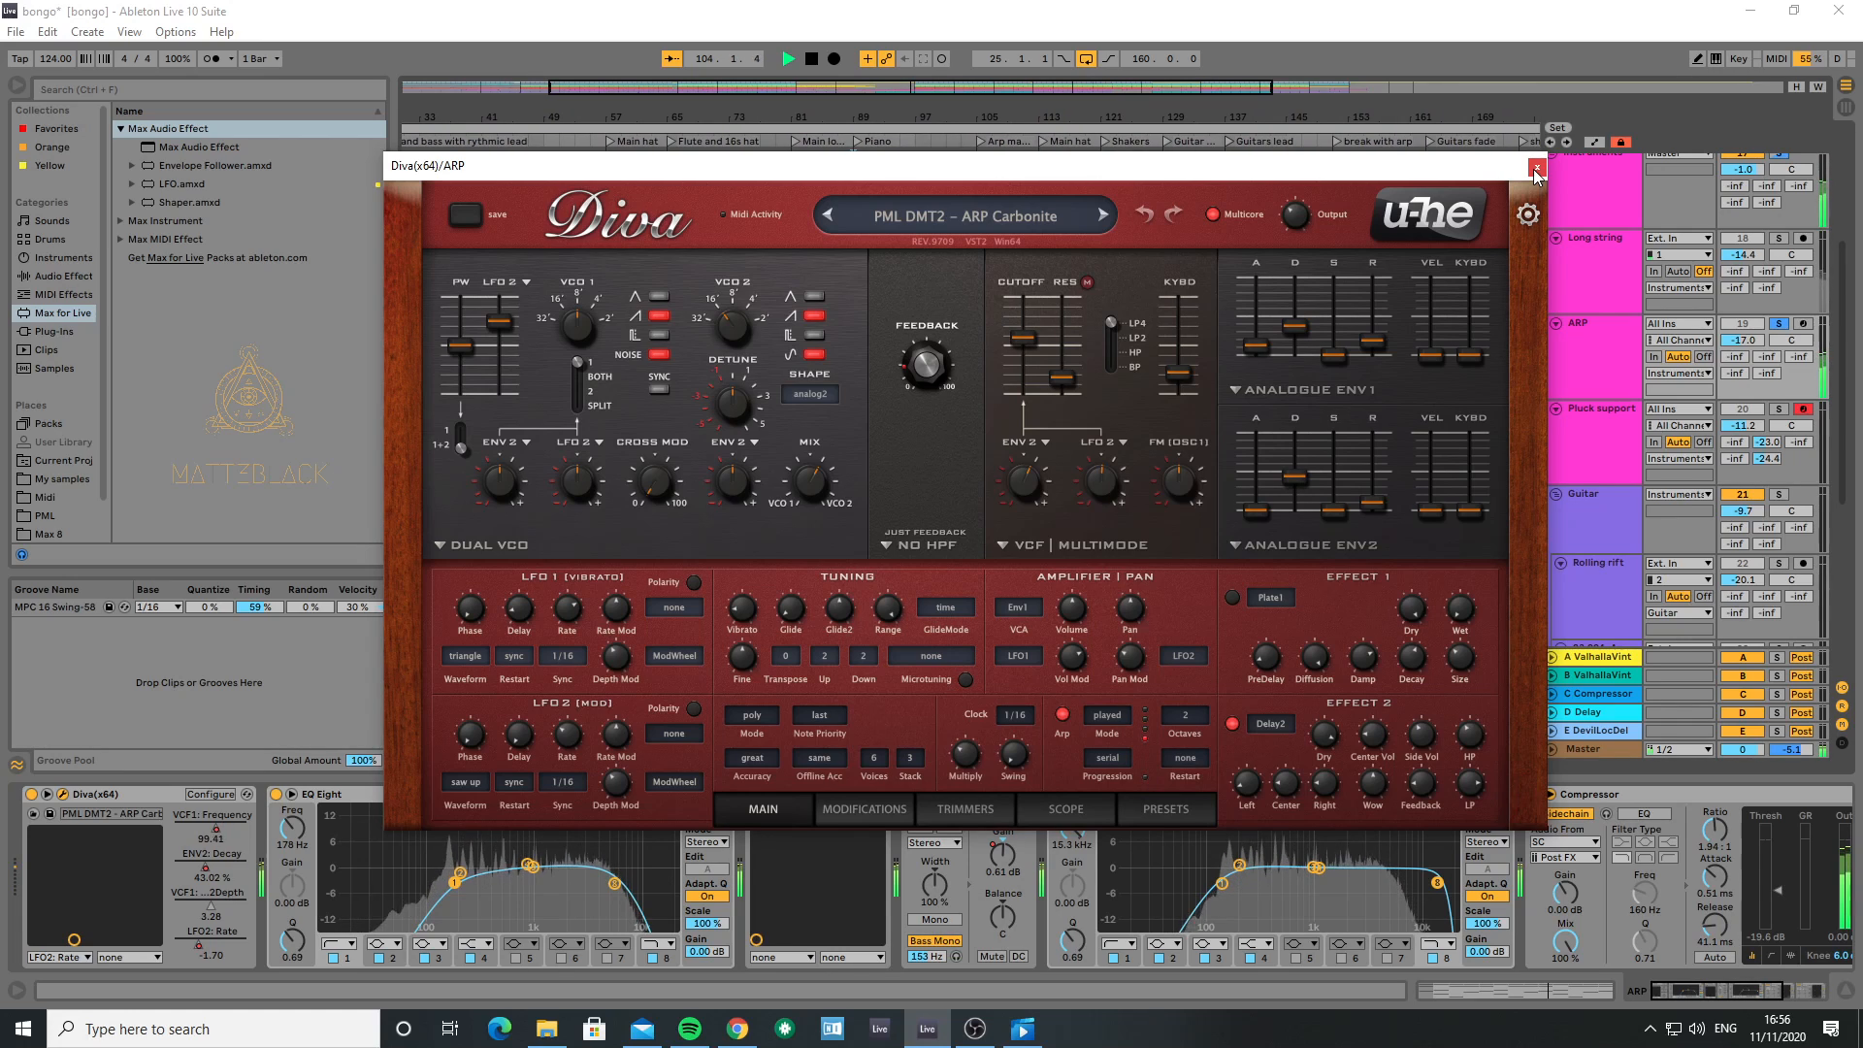
{"action": "left_click", "coordinate": [1536, 170]}
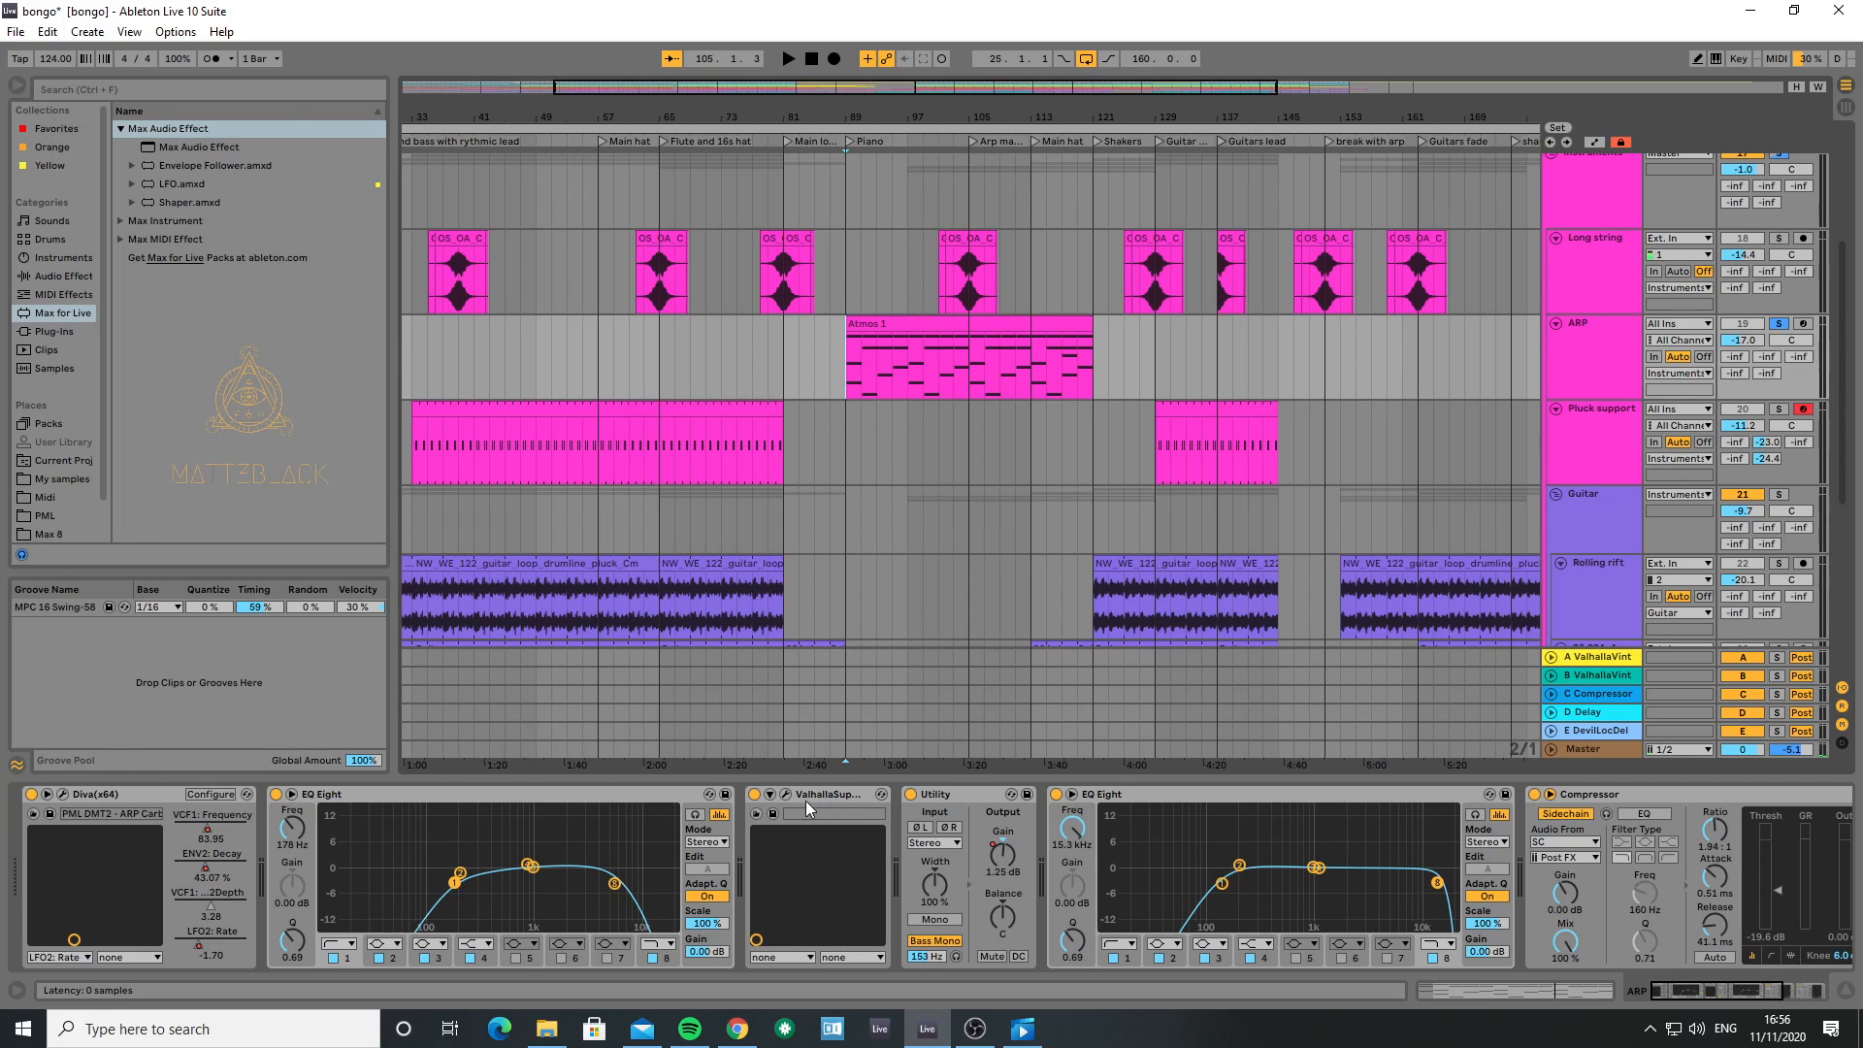
{"action": "left_click", "coordinate": [63, 794]}
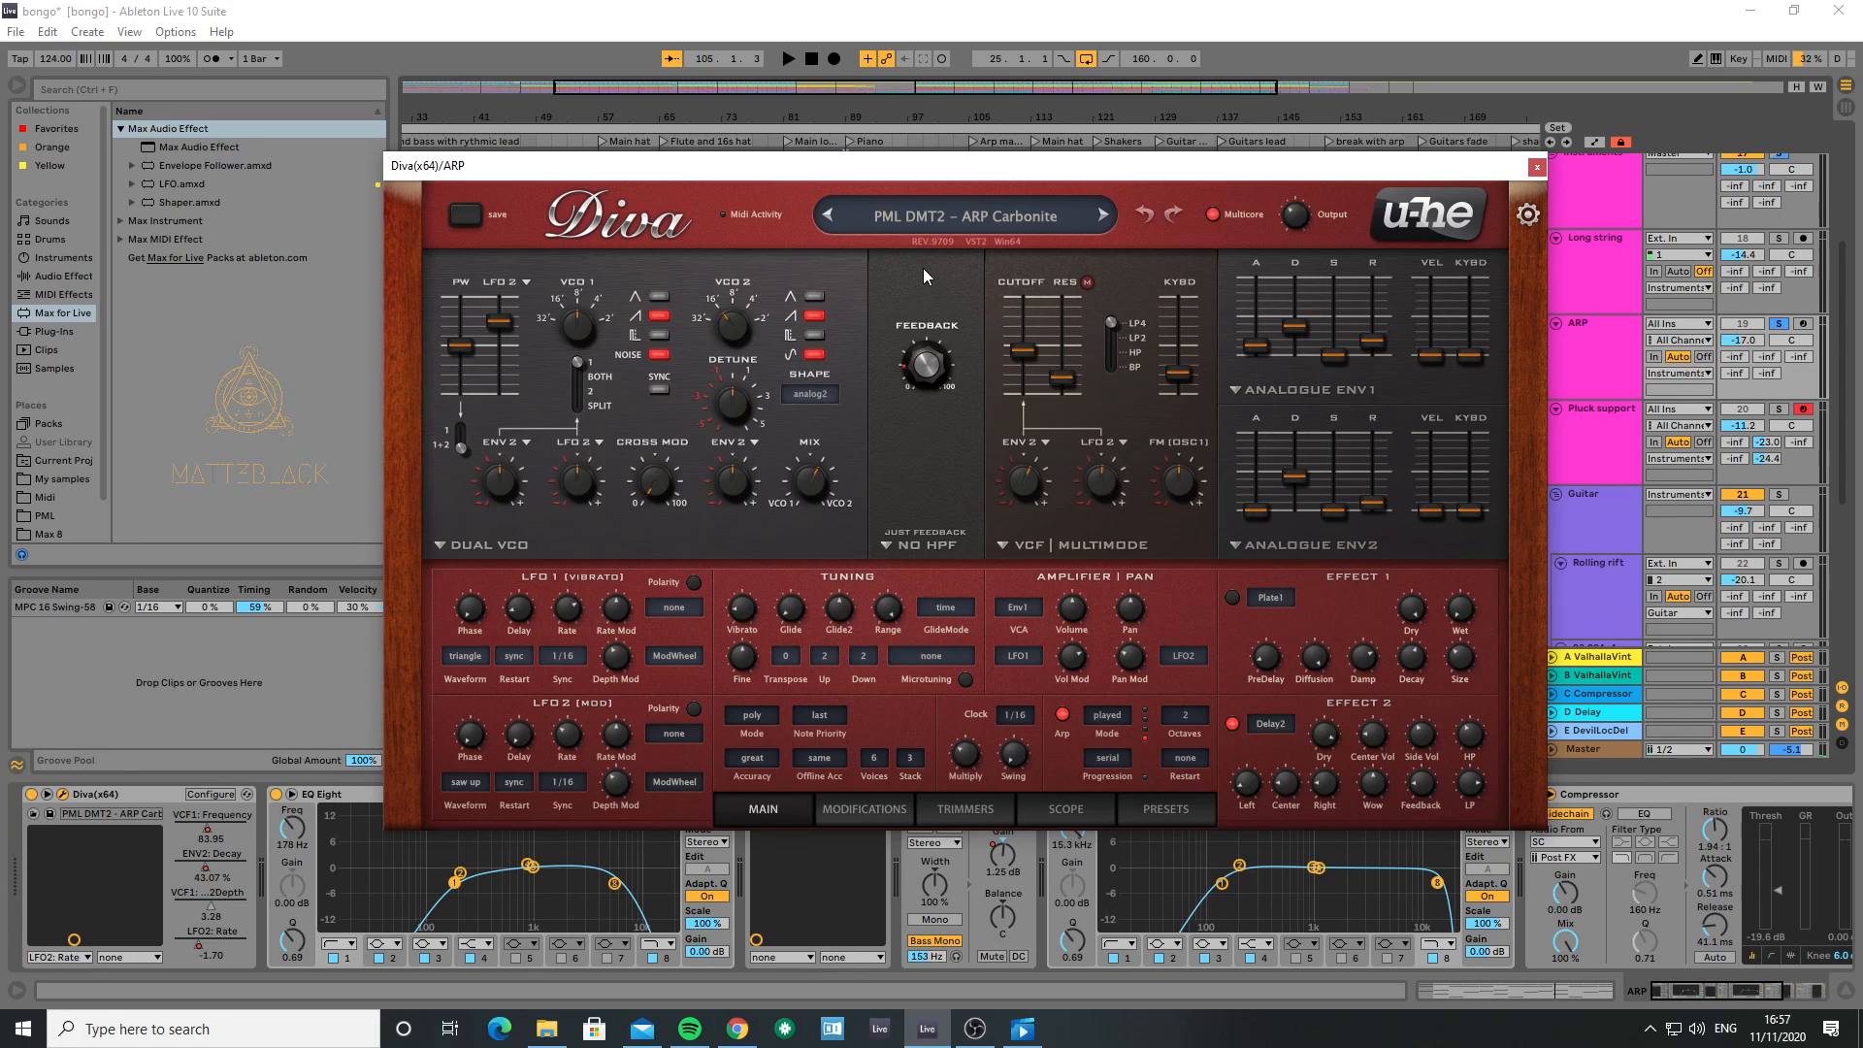
{"action": "left_click", "coordinate": [1146, 812]}
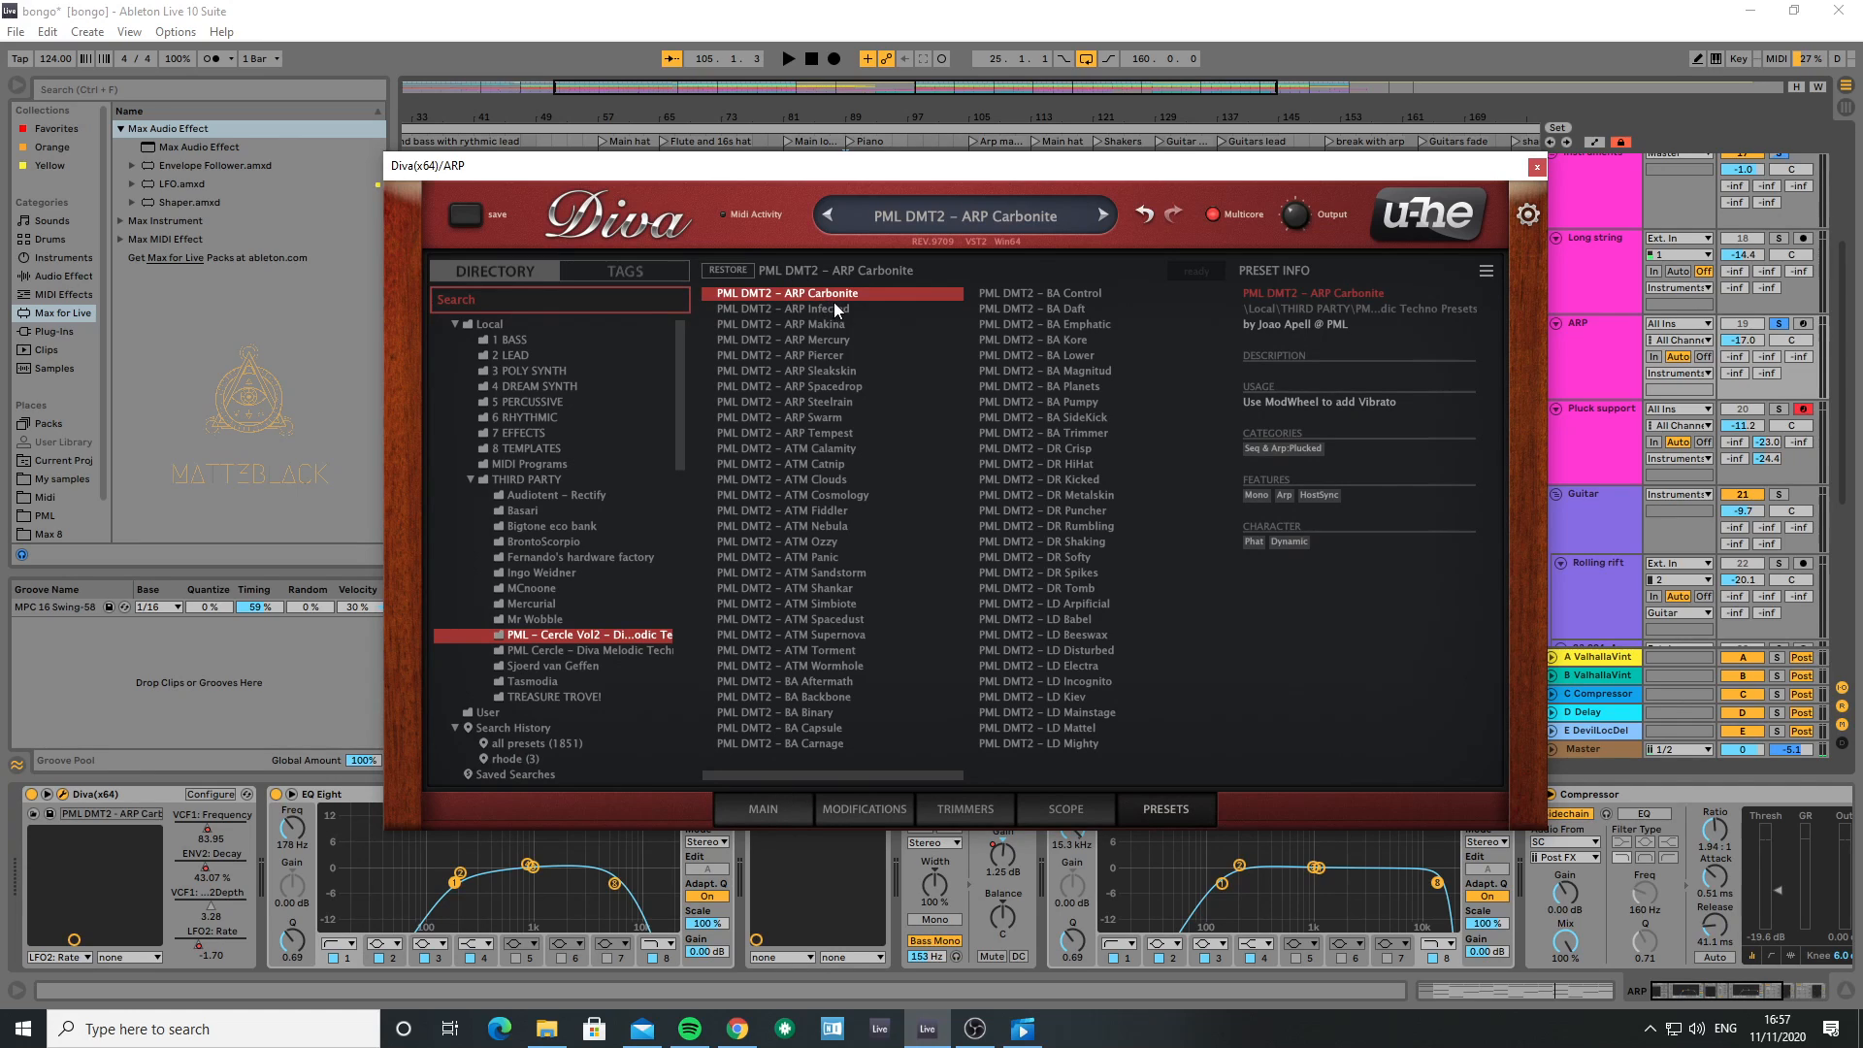
{"action": "left_click", "coordinate": [767, 815]}
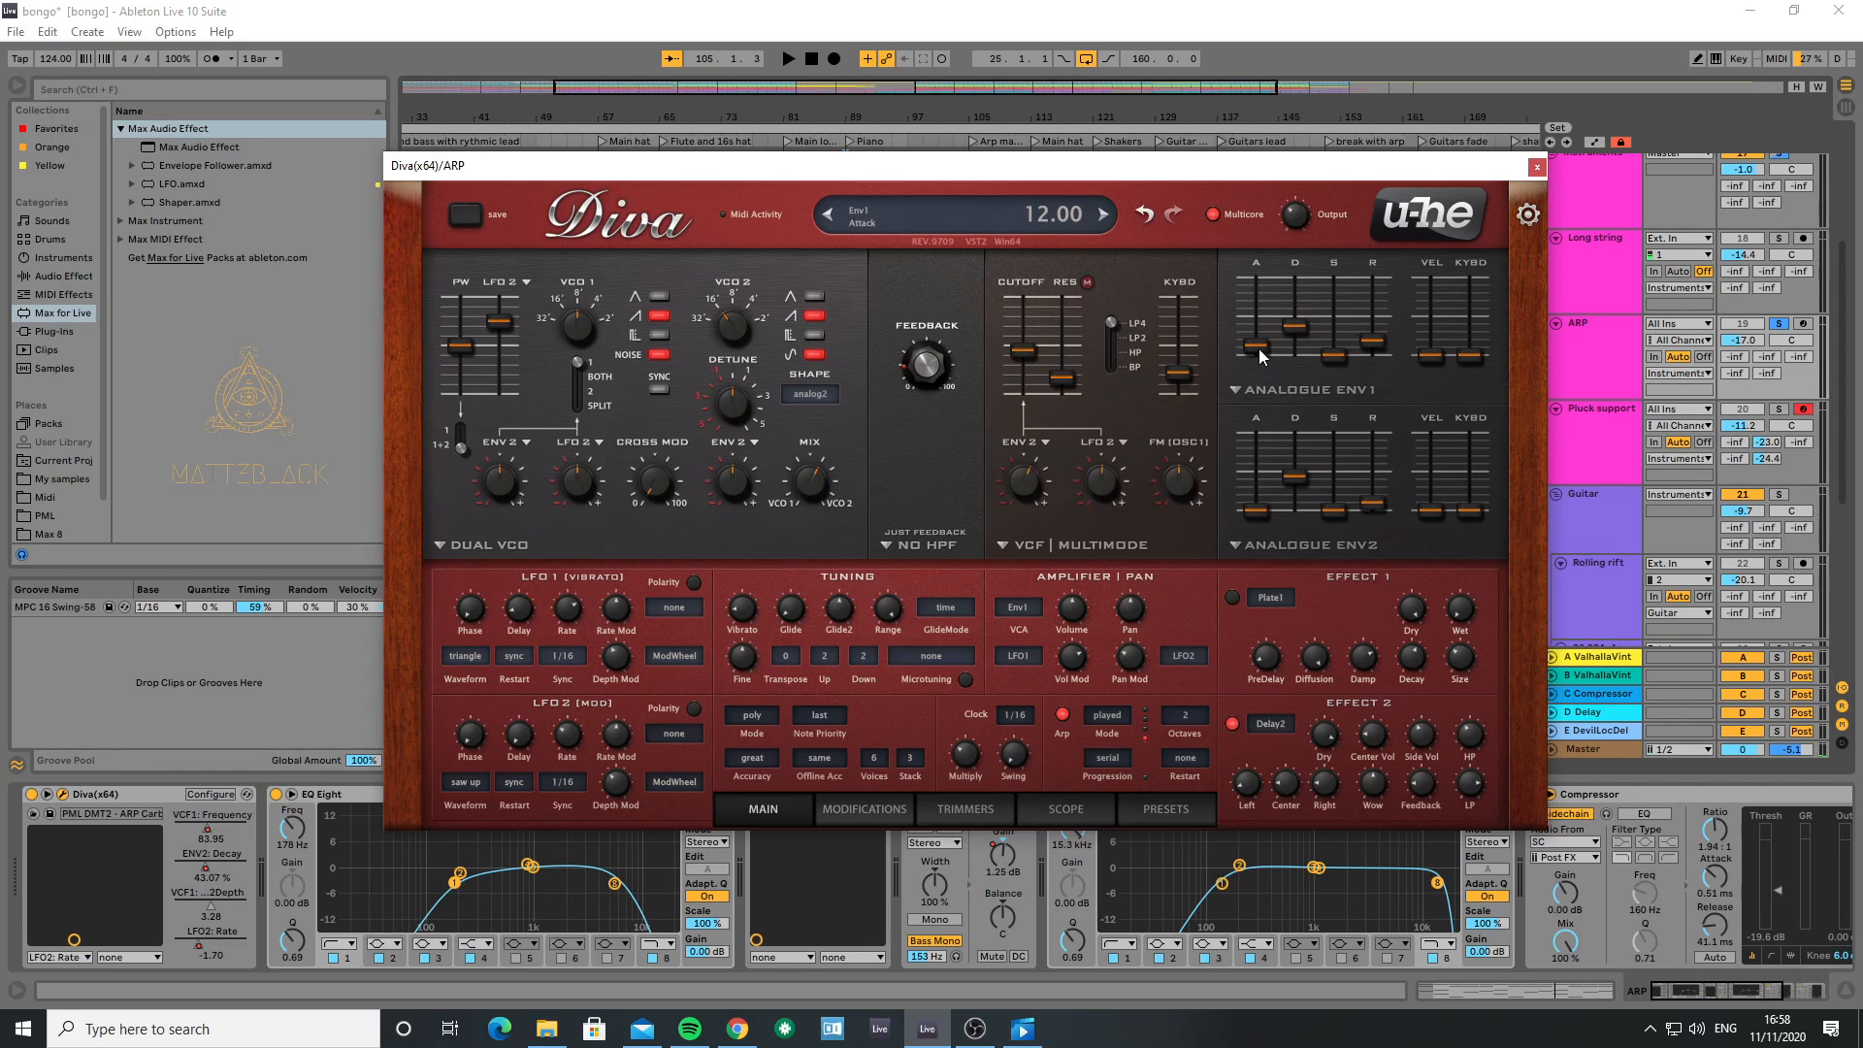
- Compare the ARP part from bar 89 with Diva's arpeggiator switched off and switched back on
{"action": "mouse_move", "coordinate": [1285, 320]}
{"action": "mouse_move", "coordinate": [1238, 730]}
{"action": "left_click", "coordinate": [1062, 714]}
{"action": "key", "text": "space"}
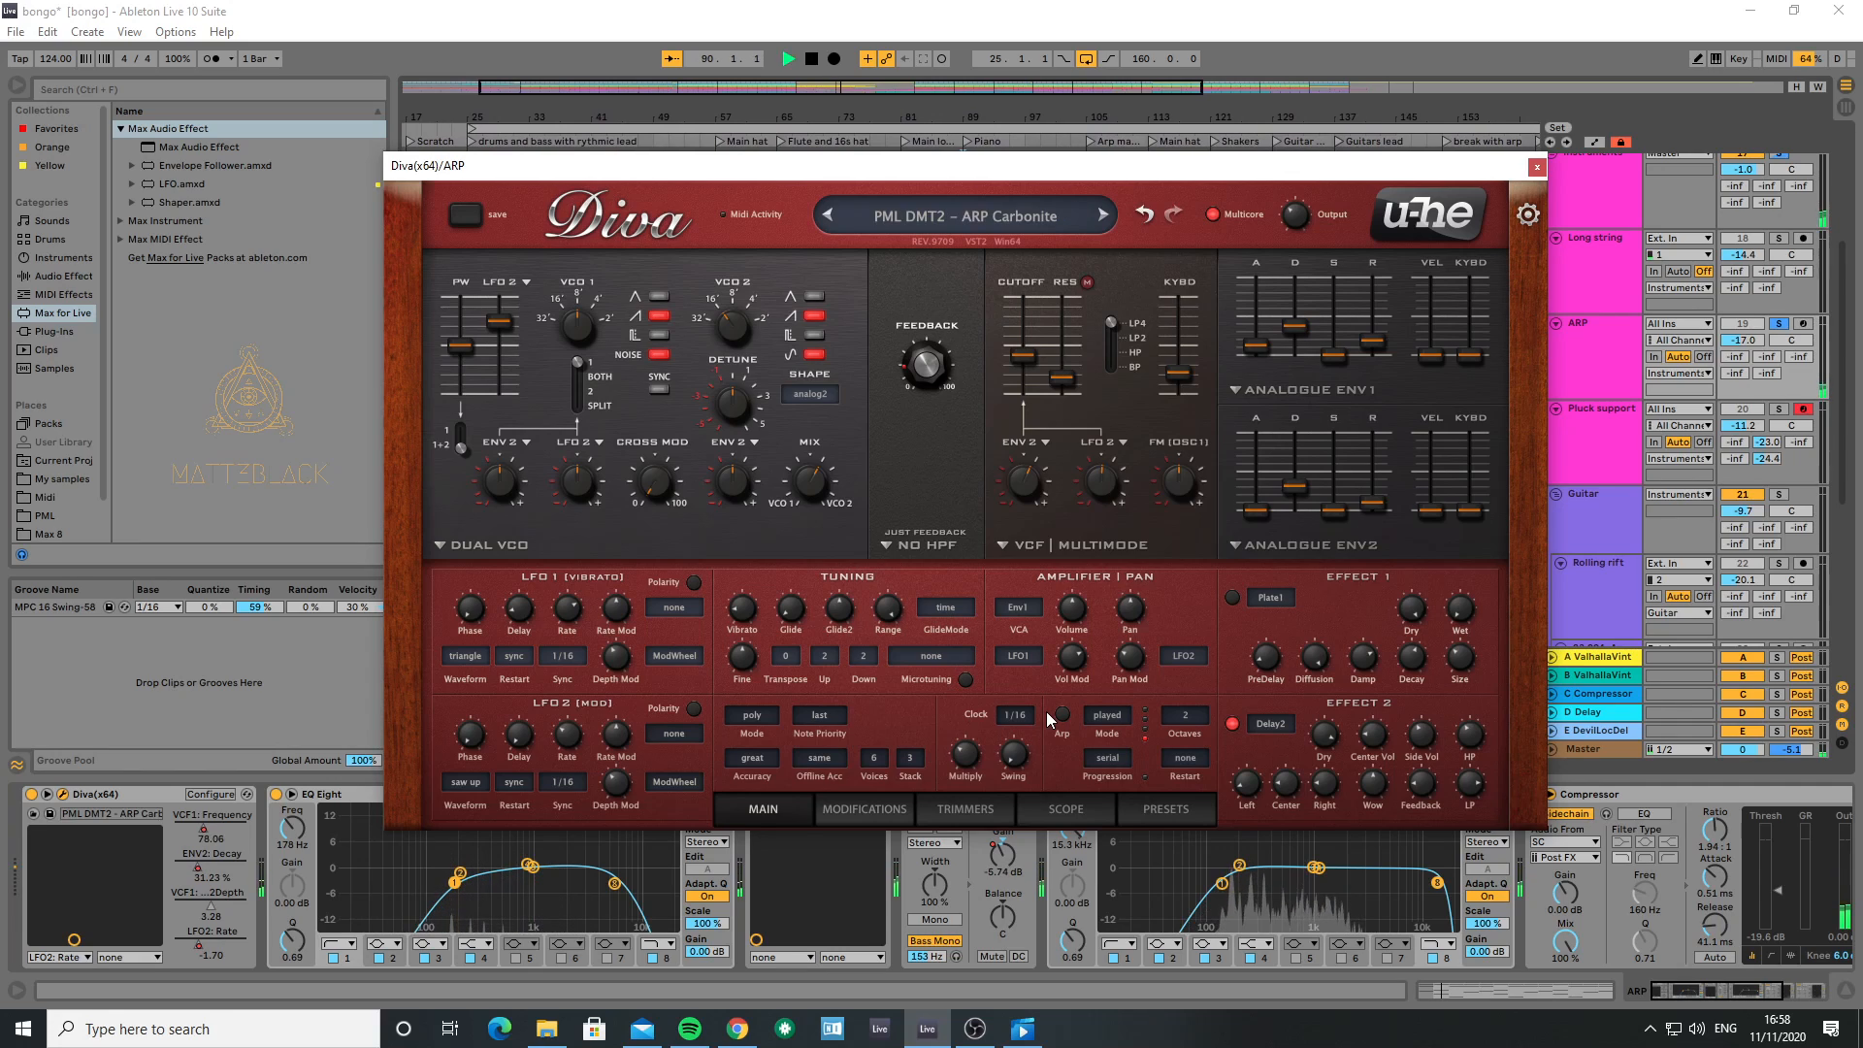
{"action": "key", "text": "space"}
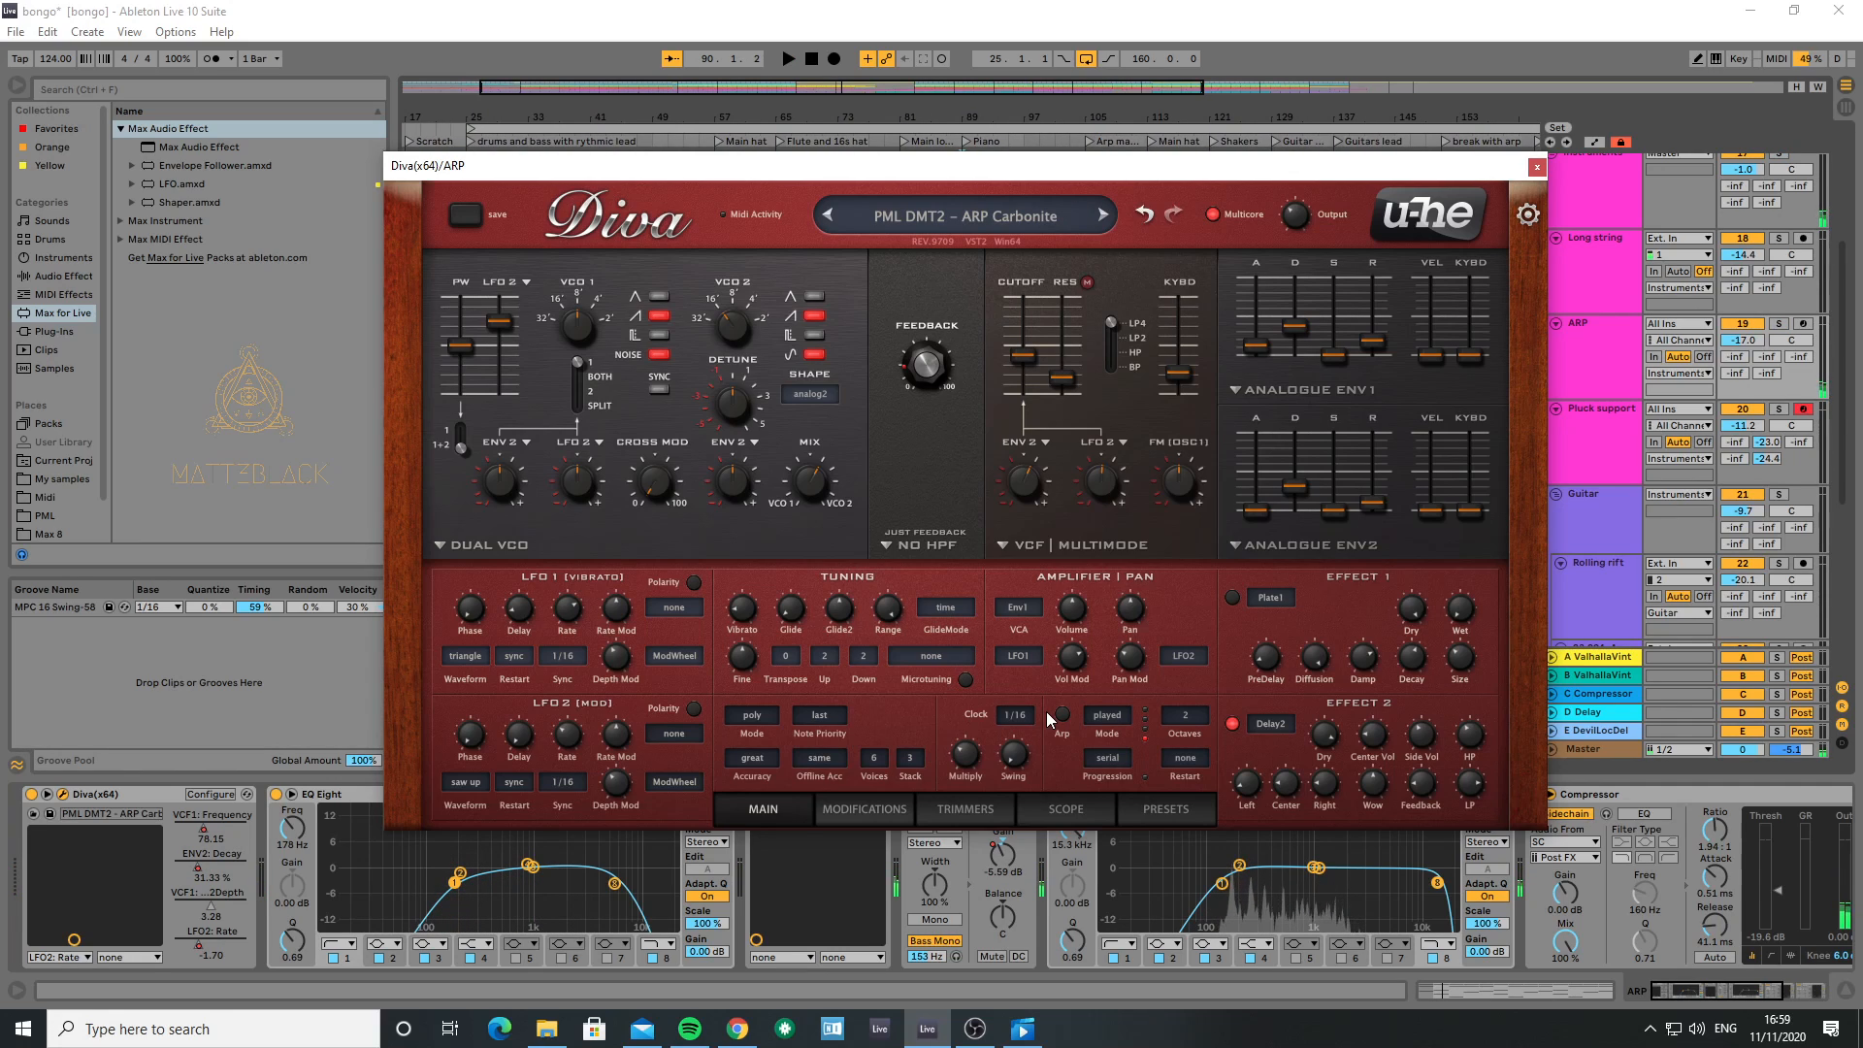
{"action": "key", "text": "space"}
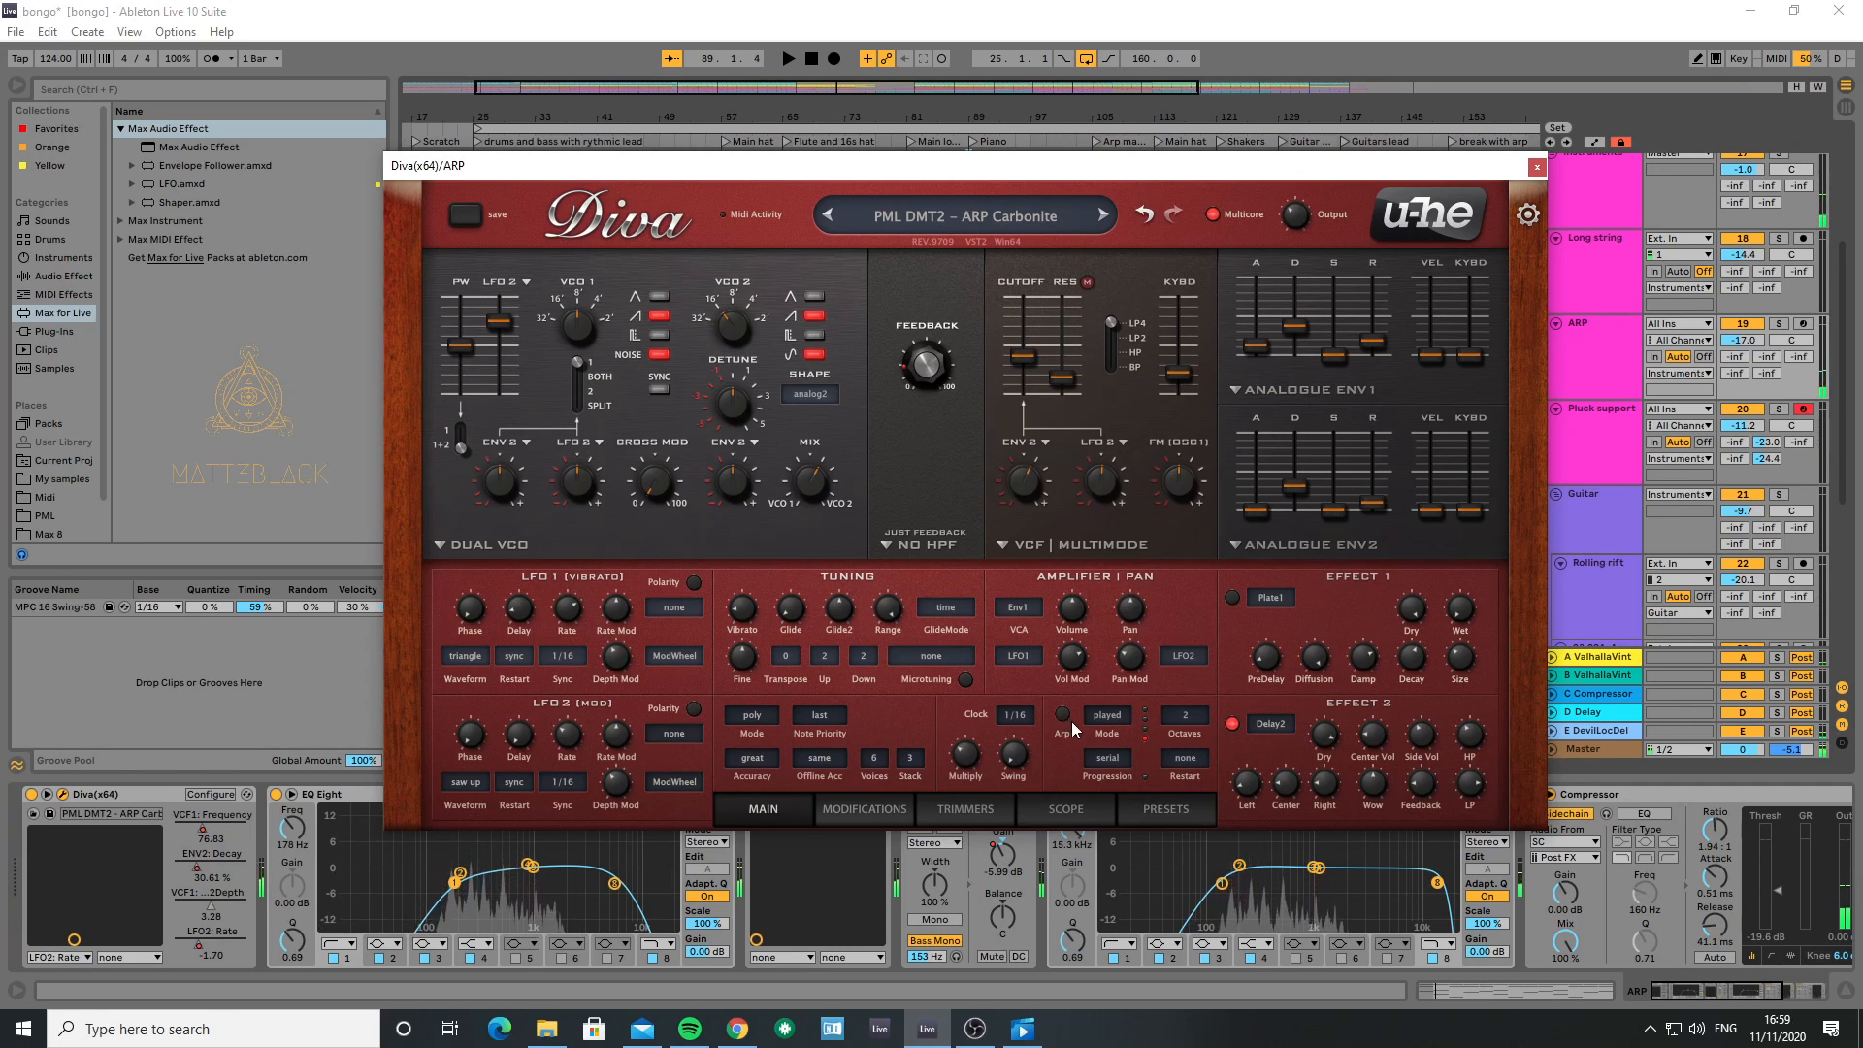
{"action": "left_click", "coordinate": [1062, 715]}
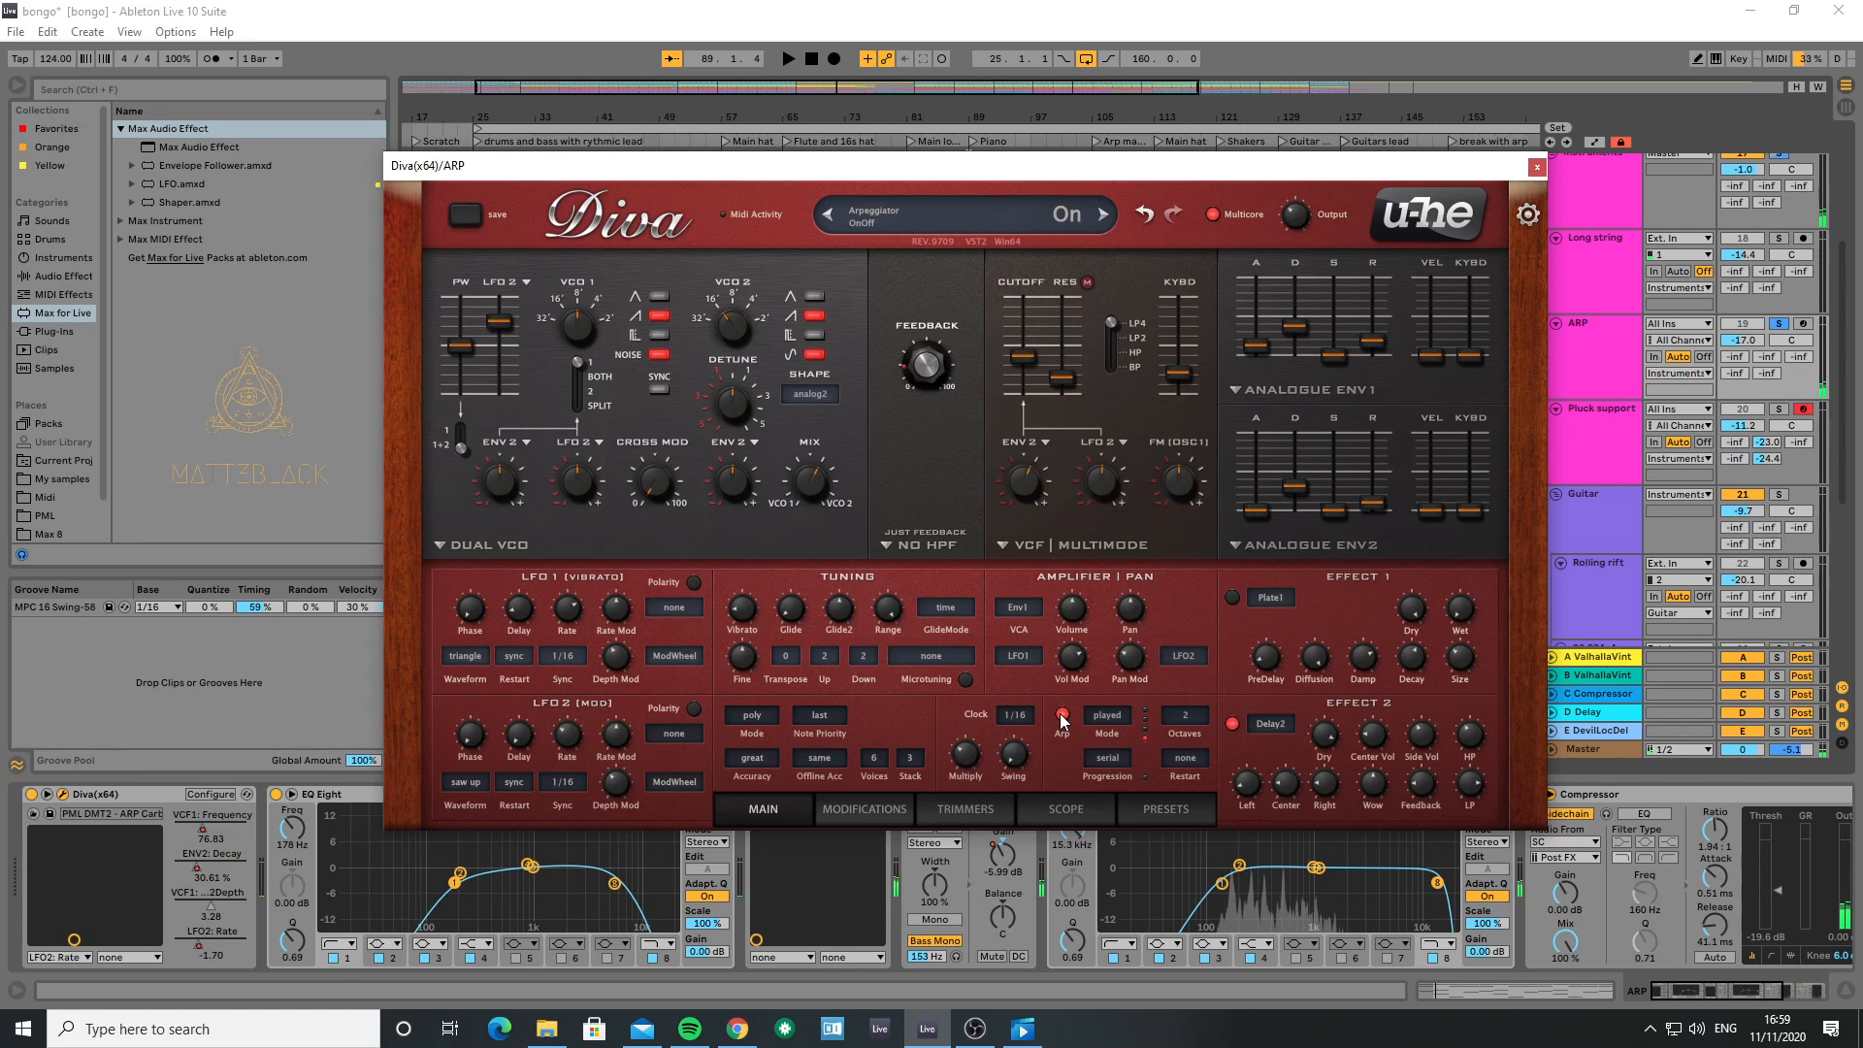
{"action": "key", "text": "space"}
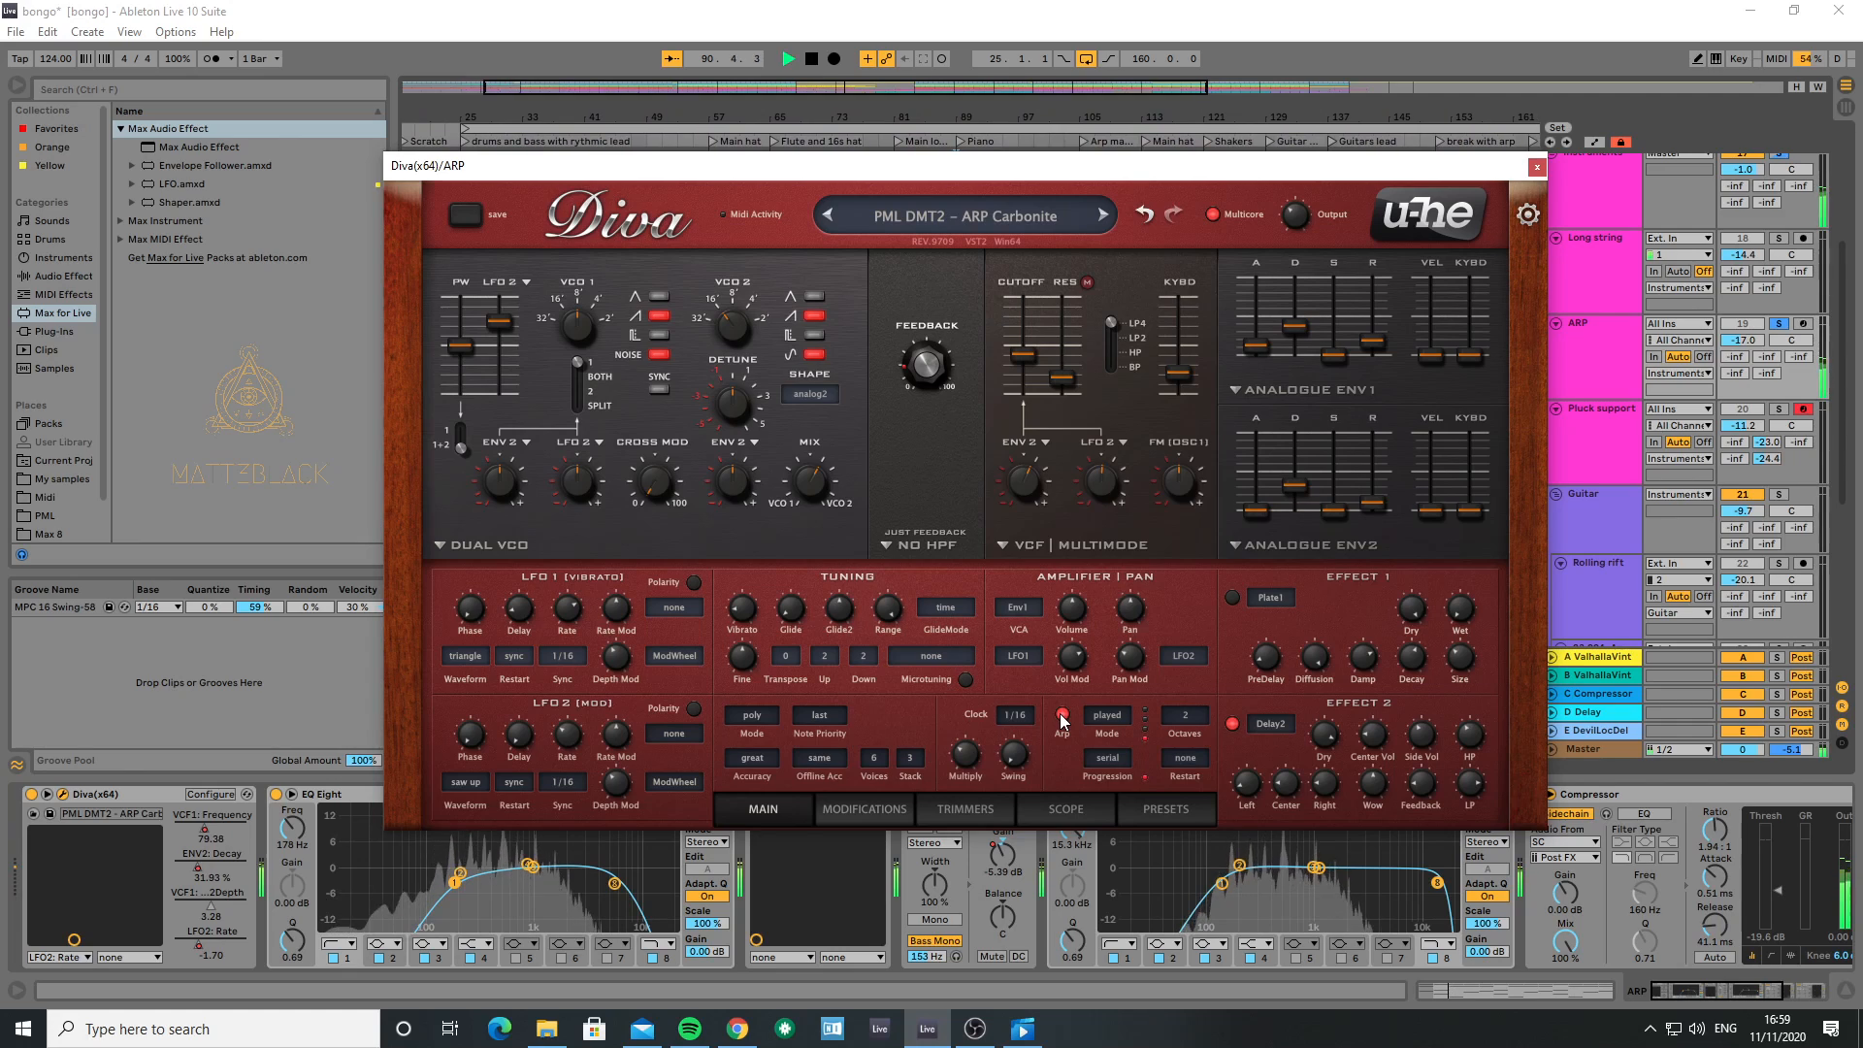
{"action": "key", "text": "space"}
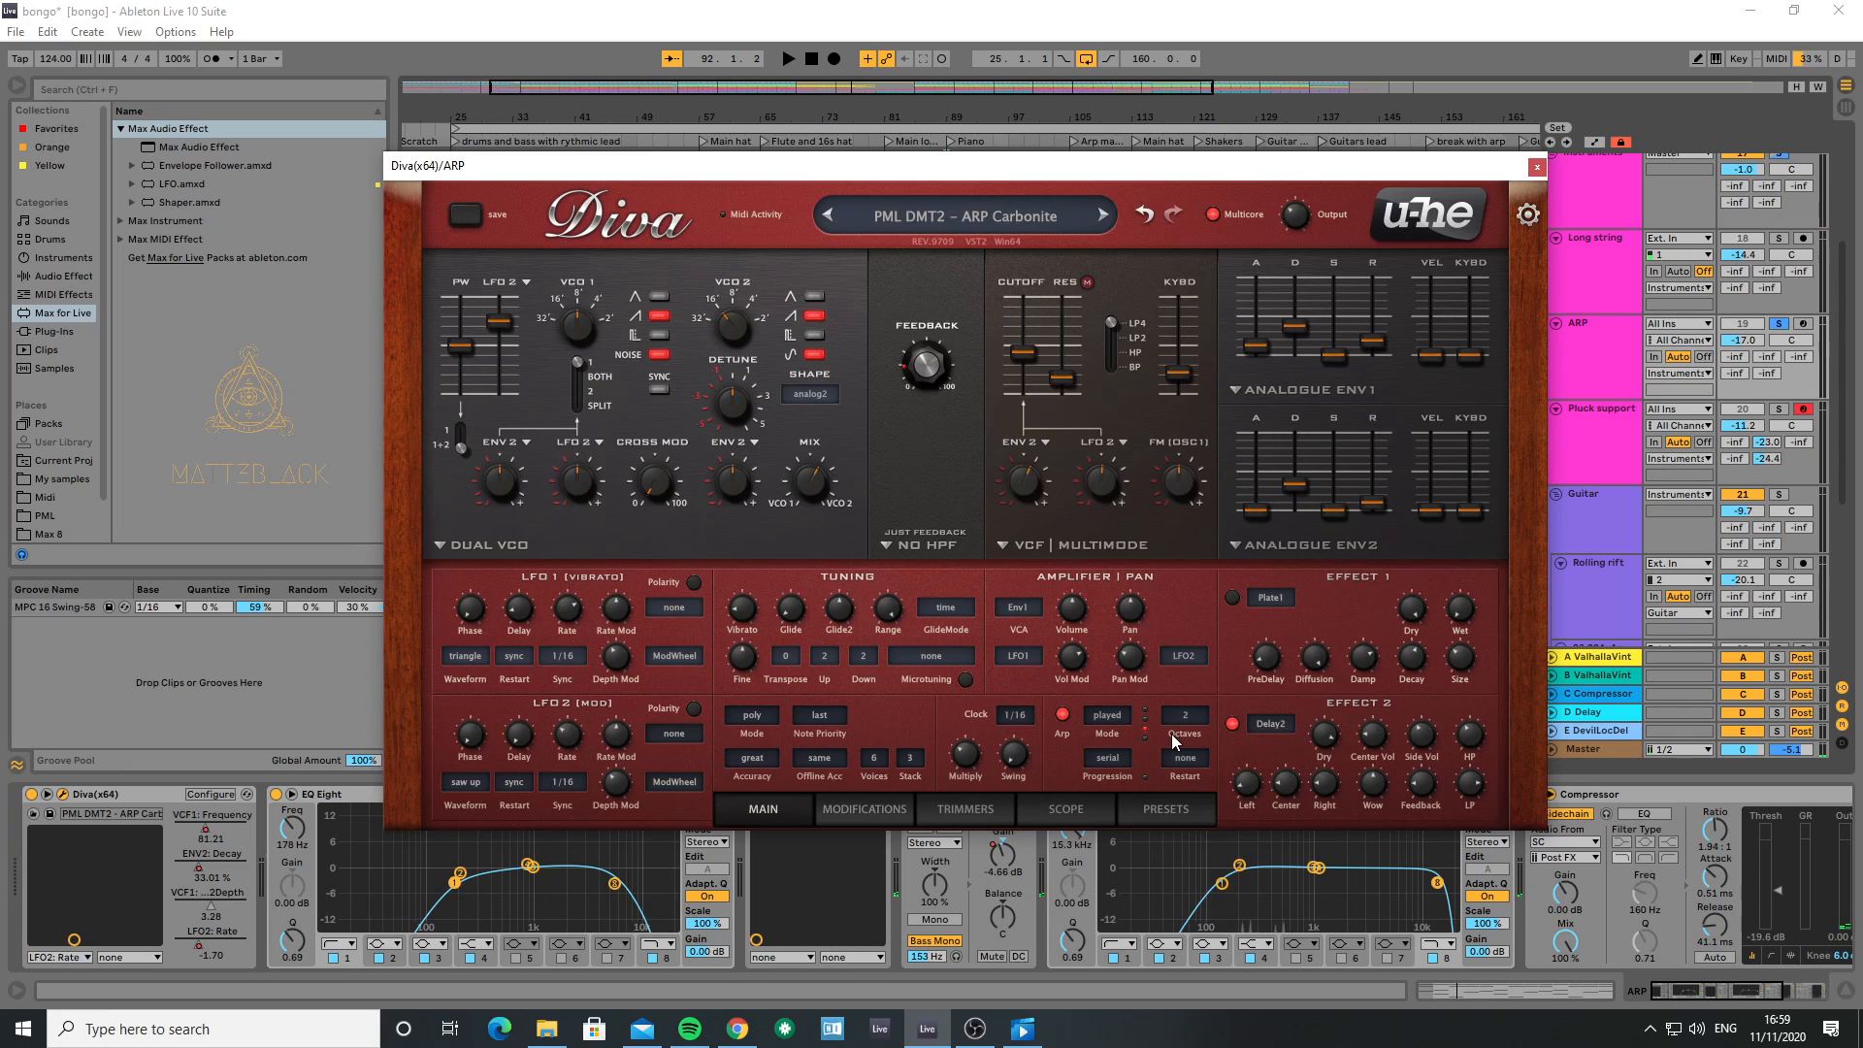
- Look over the arpeggiator's mode options in Diva, keep it on played, and close the synth window
{"action": "left_click", "coordinate": [1114, 718]}
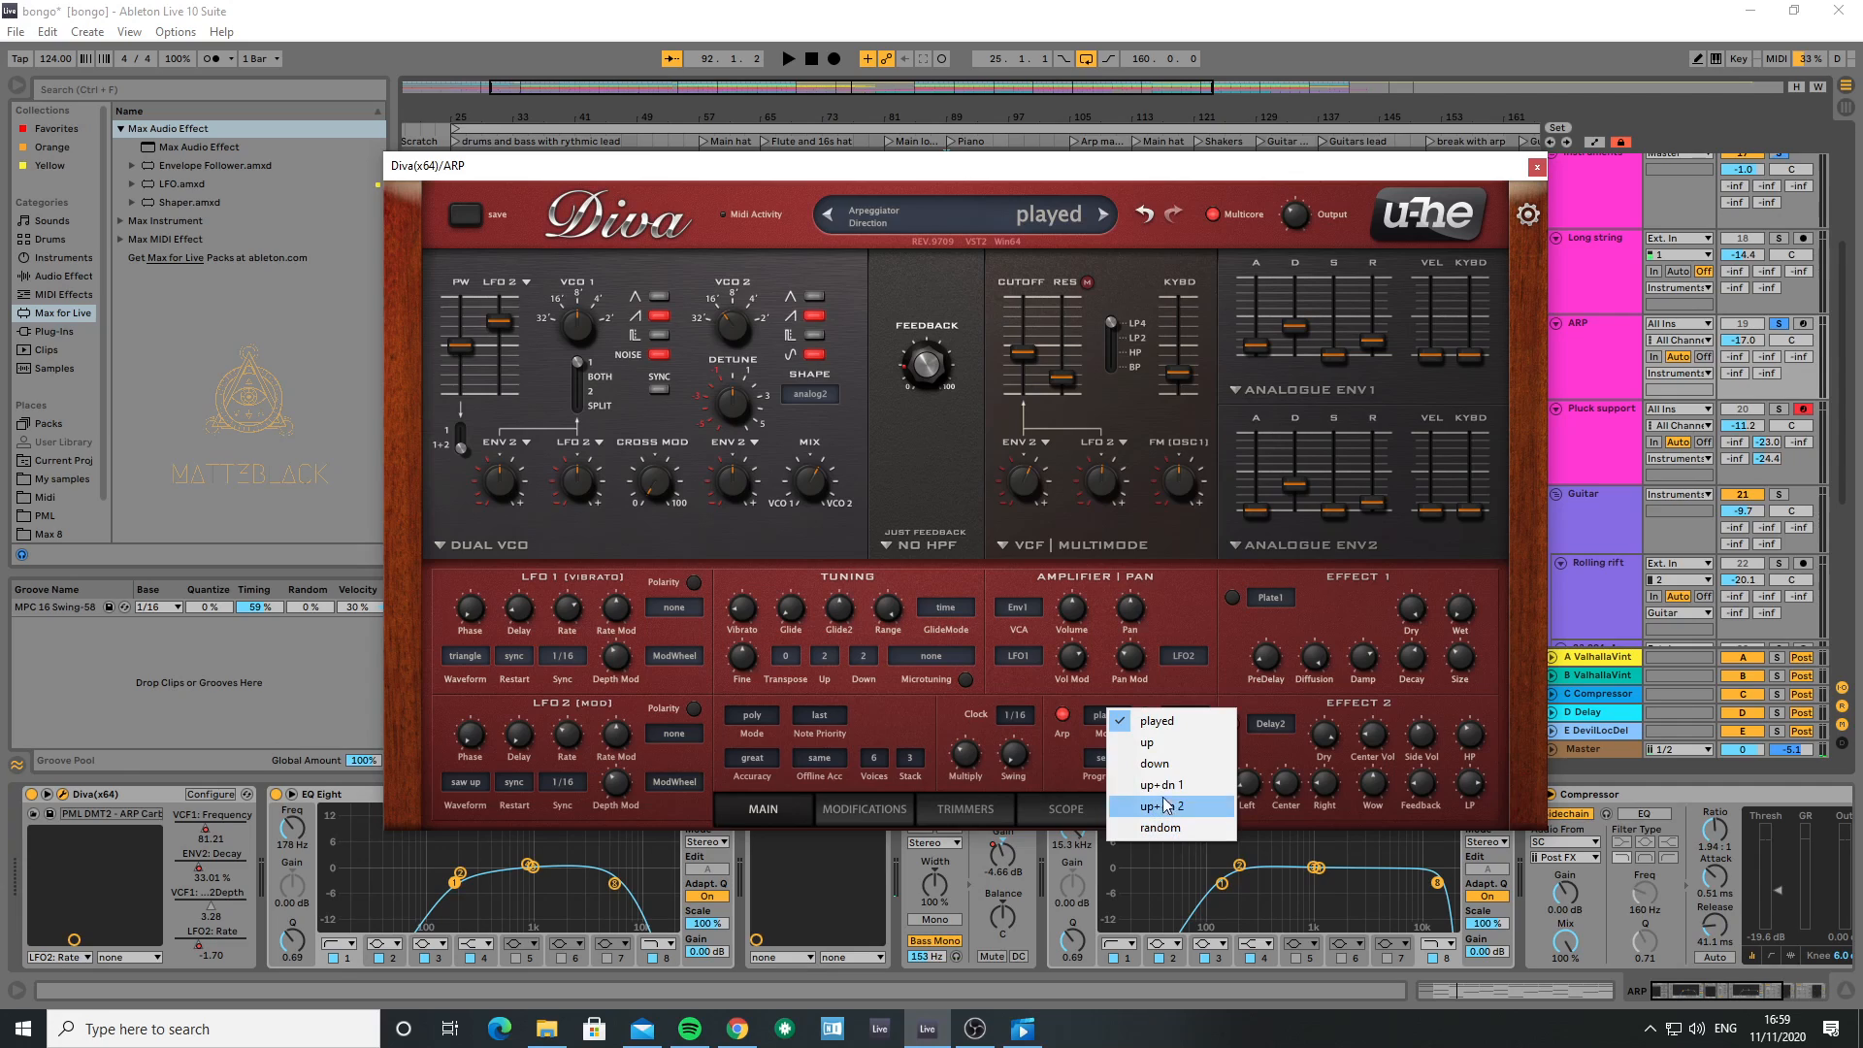
{"action": "left_click", "coordinate": [1097, 695]}
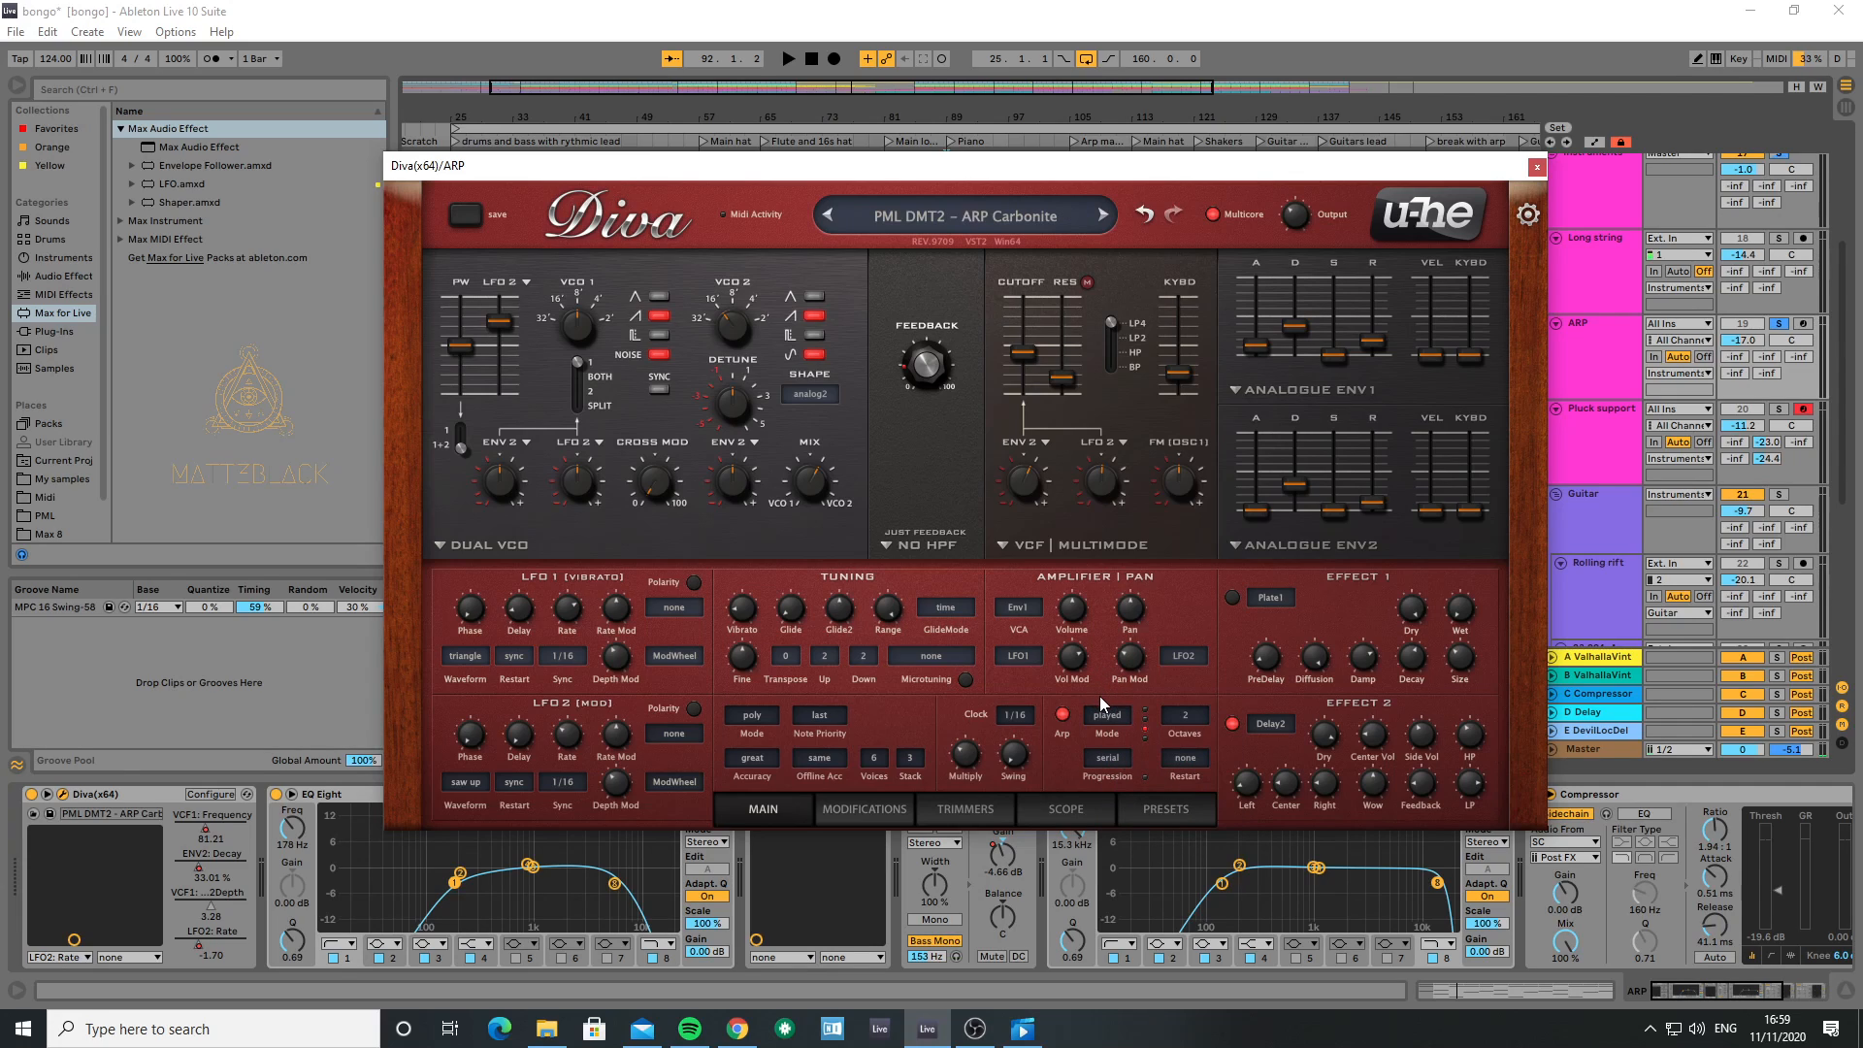
{"action": "left_click", "coordinate": [1537, 167]}
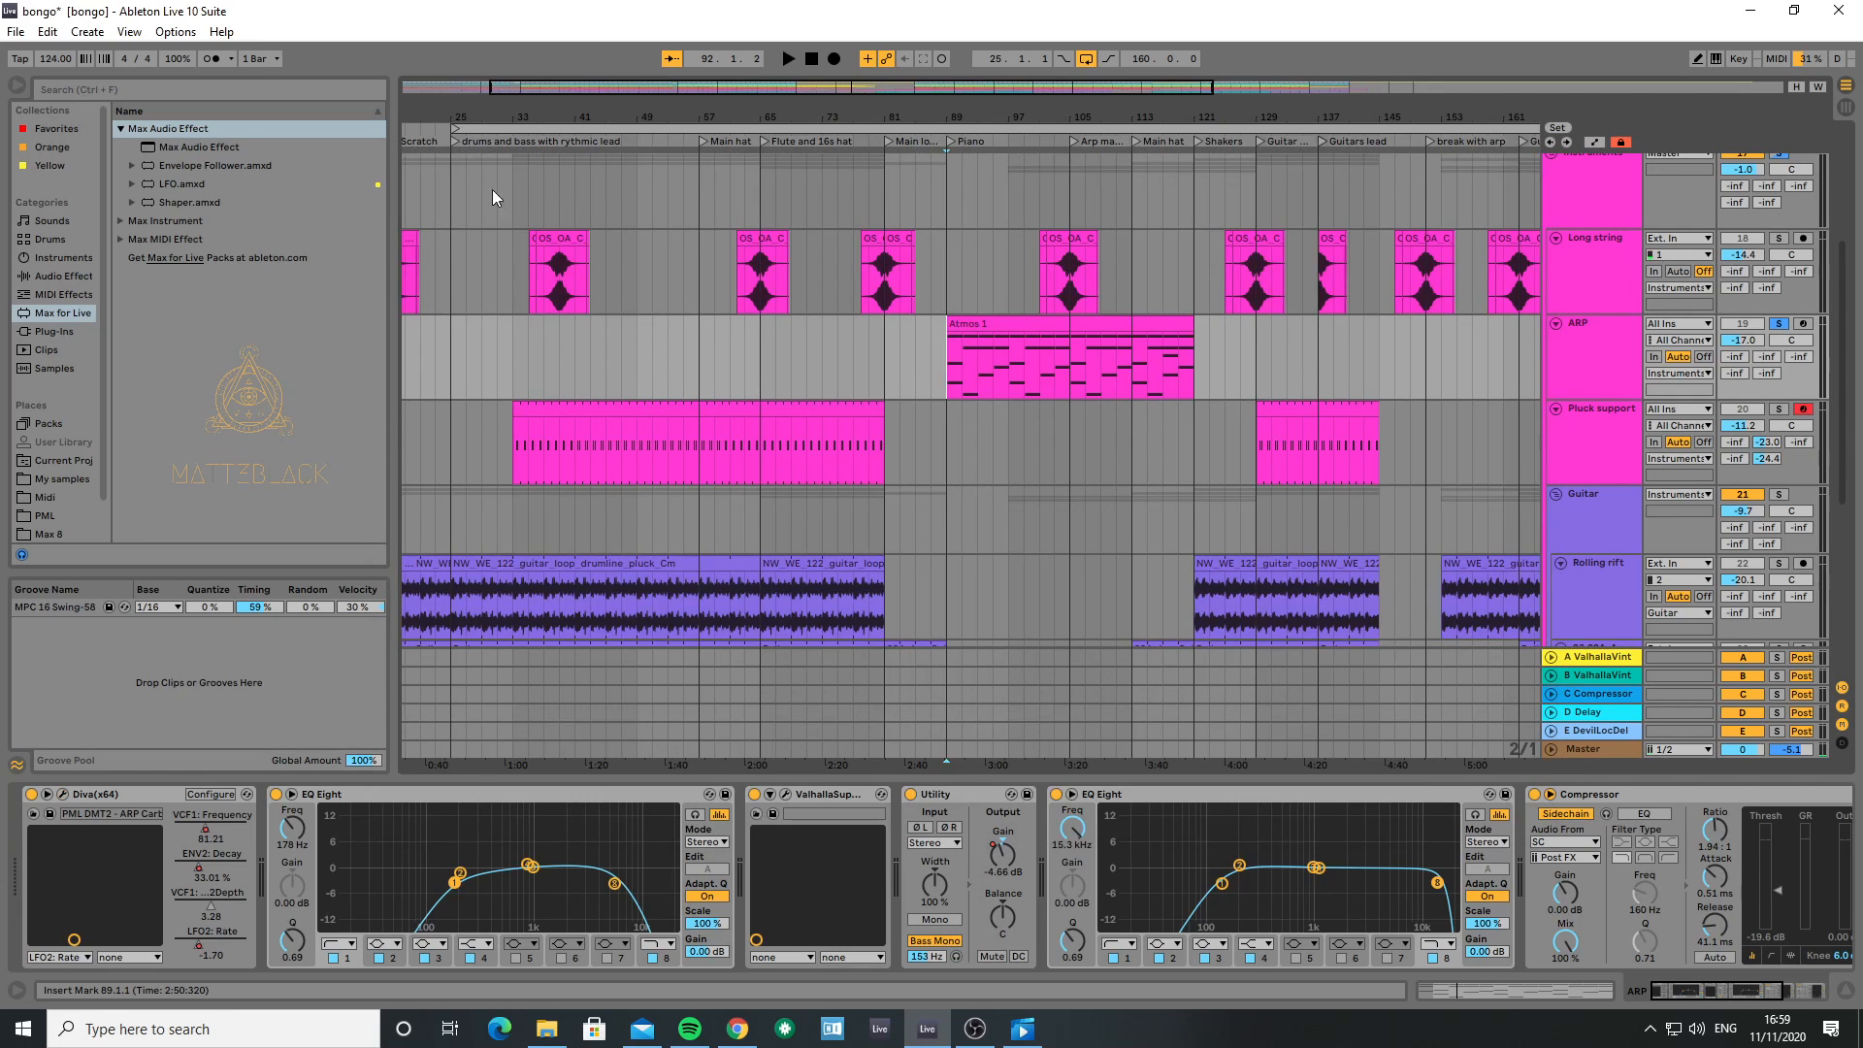
- Search the browser for "ar" across all results
{"action": "left_click", "coordinate": [151, 85]}
{"action": "type", "text": "ar"}
{"action": "left_click", "coordinate": [46, 387]}
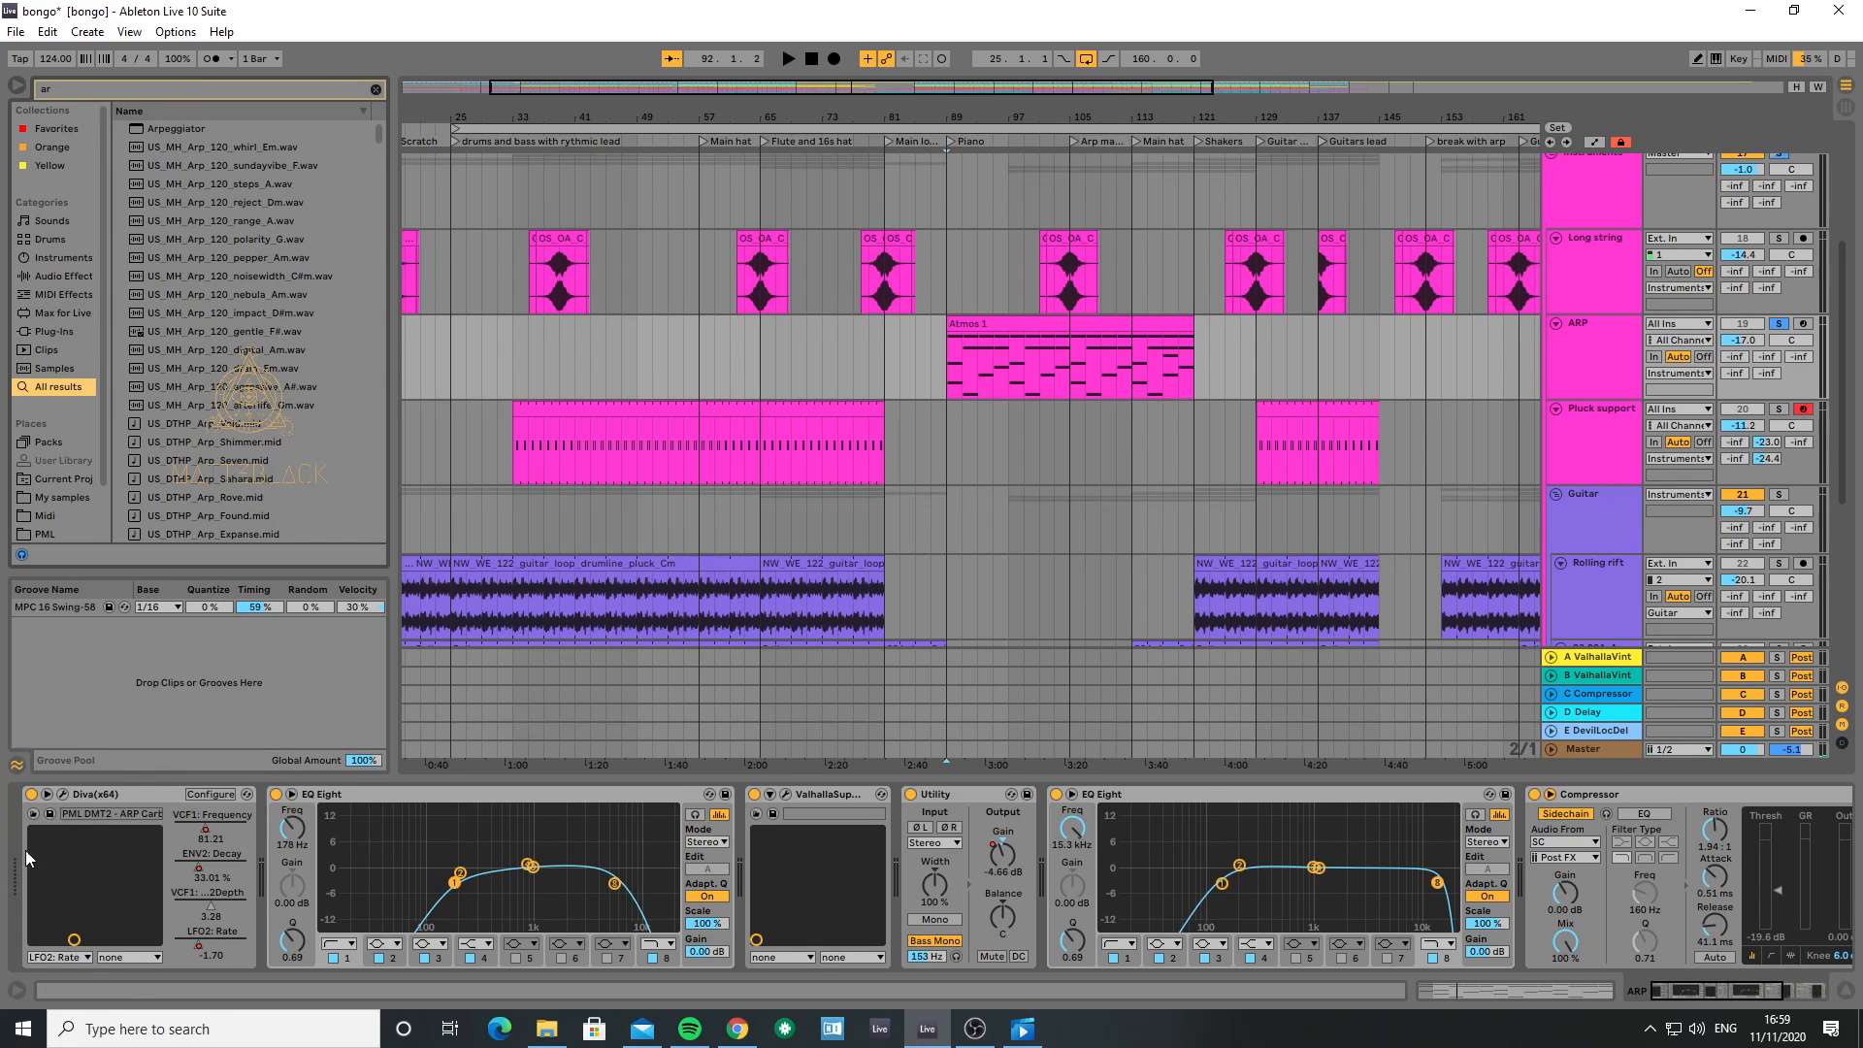
- Insert an Arpeggiator ahead of Diva on the ARP track, look over its styles, and set its rate to 1/16
{"action": "left_click", "coordinate": [192, 131]}
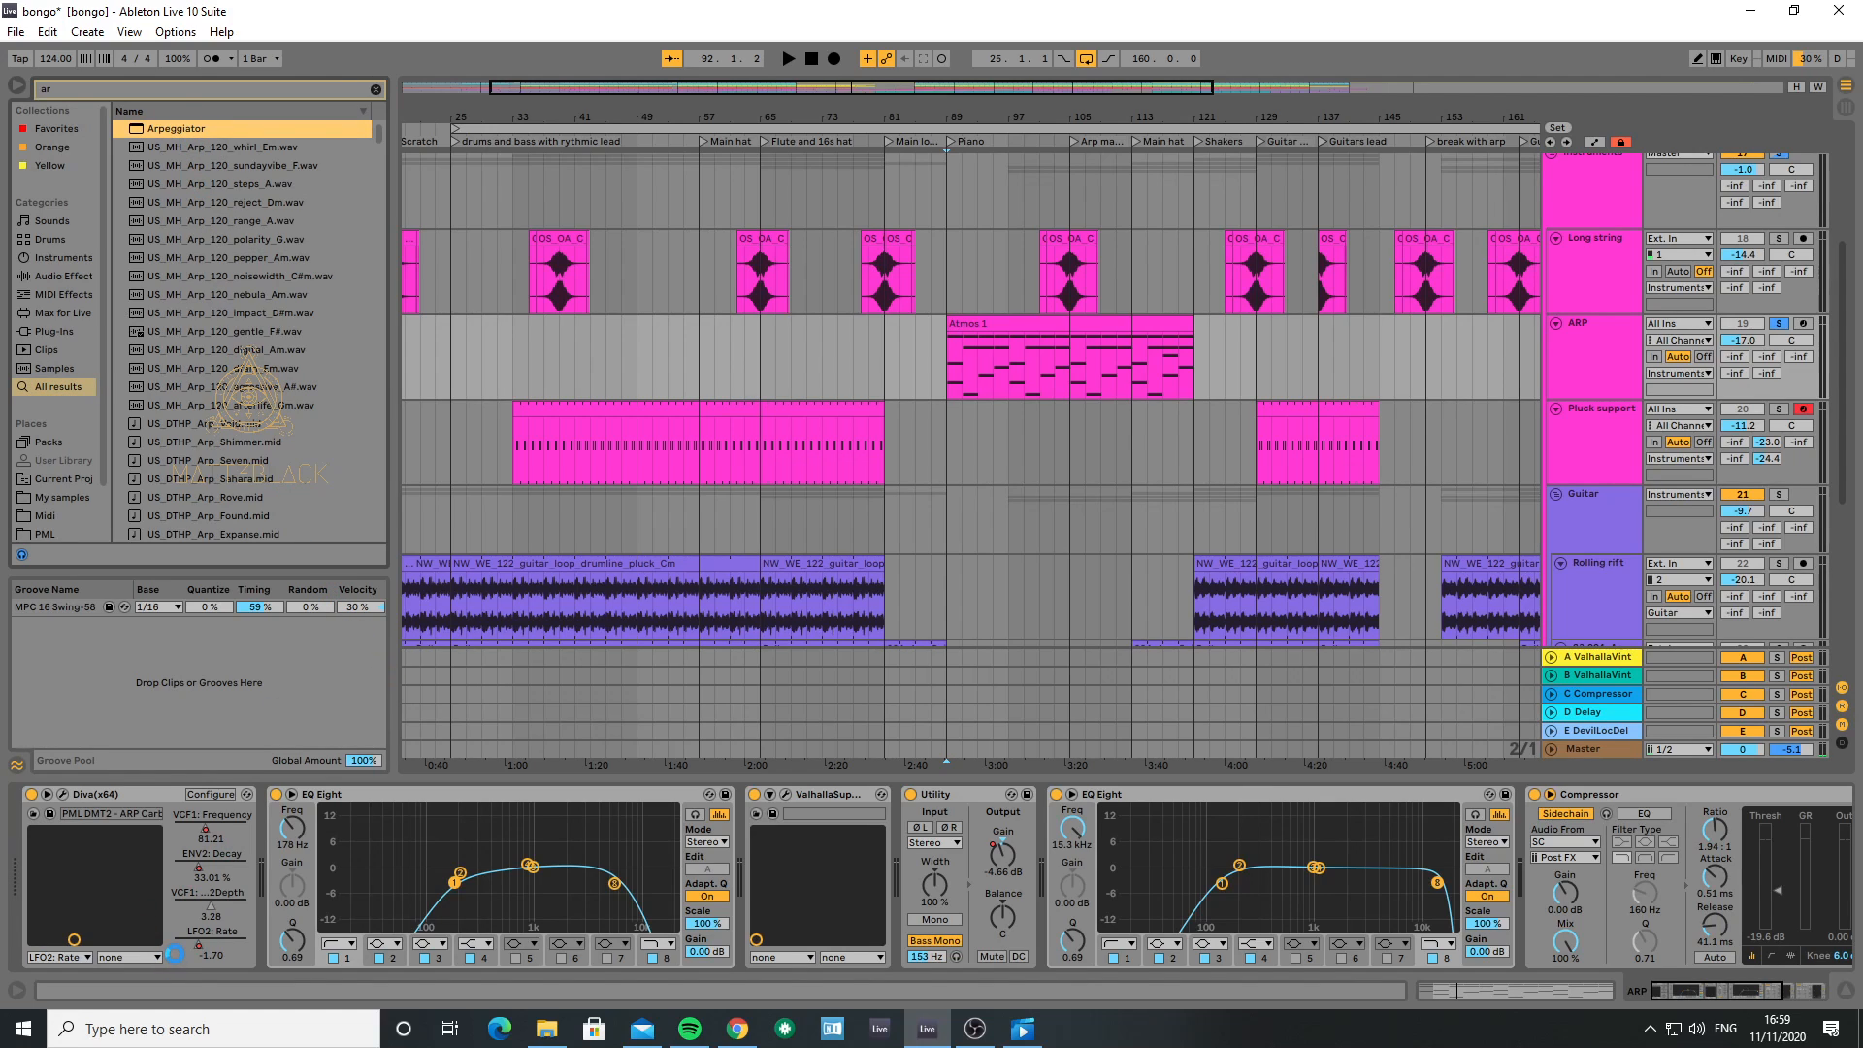
{"action": "left_click_drag", "start_coordinate": [168, 943], "coordinate": [165, 940]}
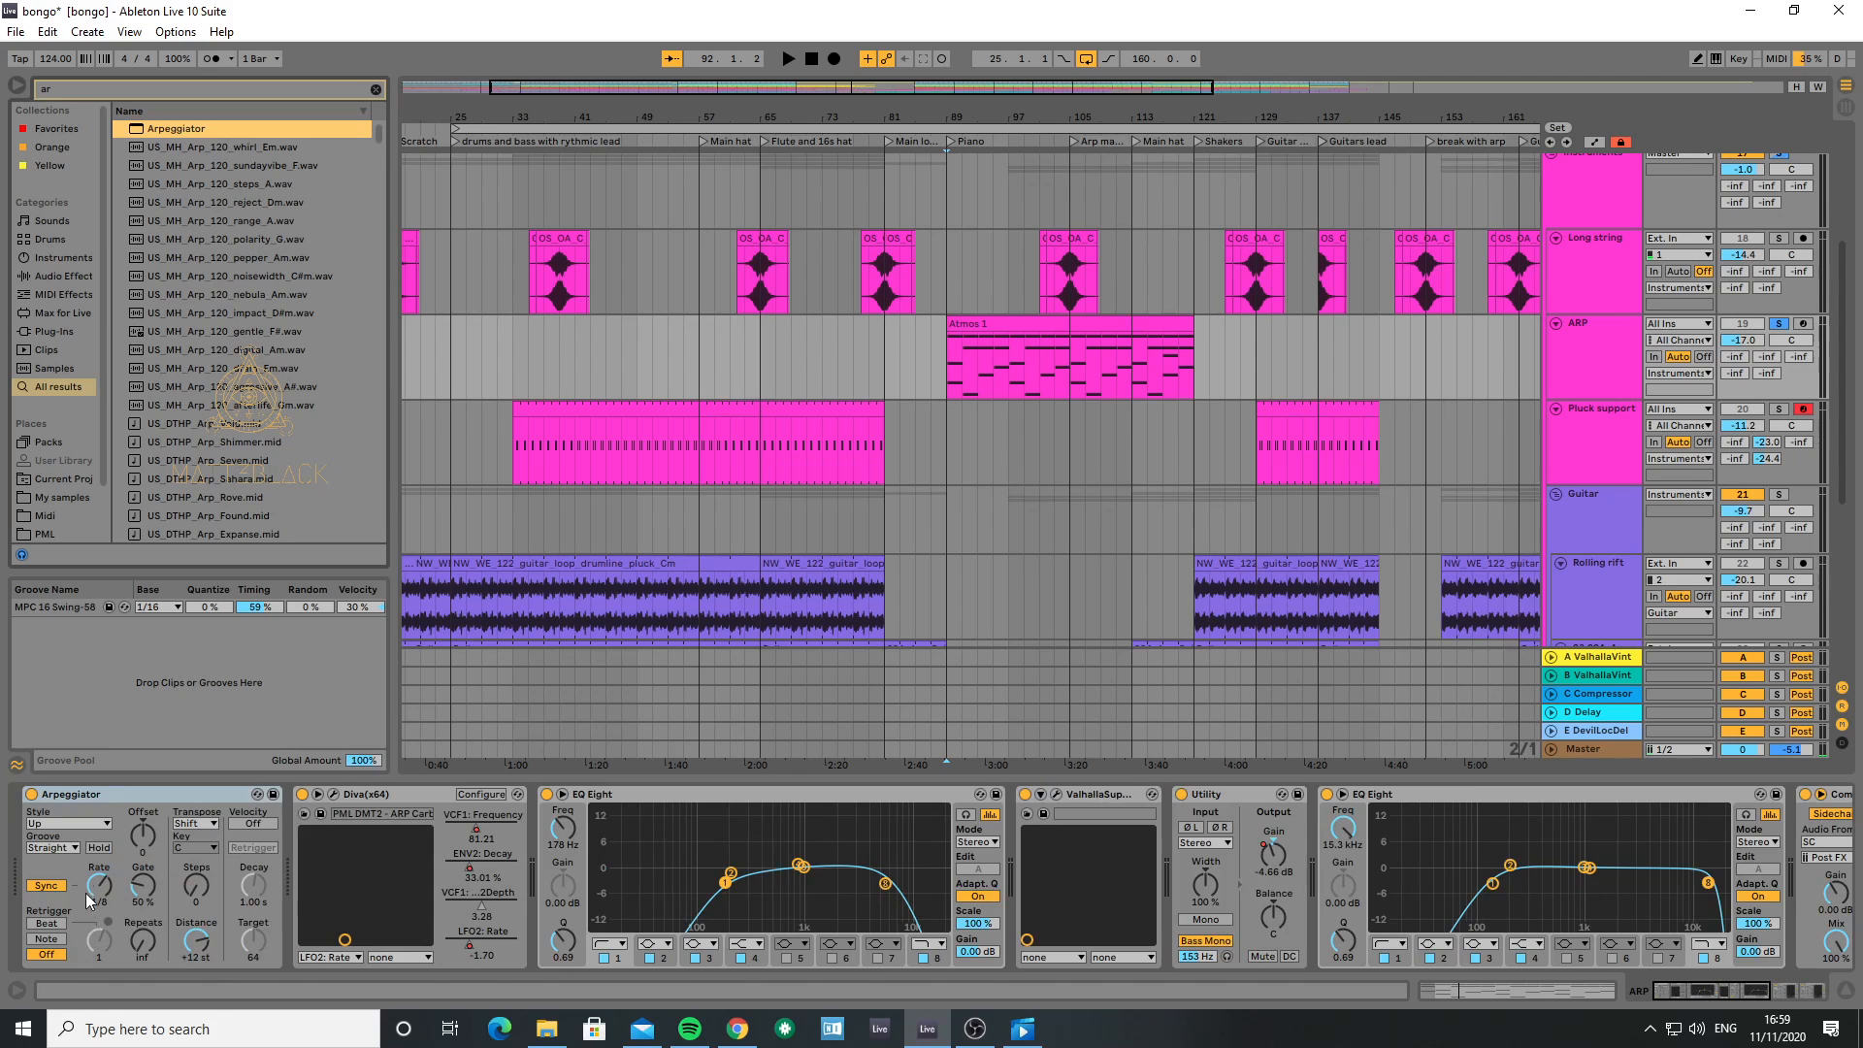
{"action": "left_click", "coordinate": [57, 825]}
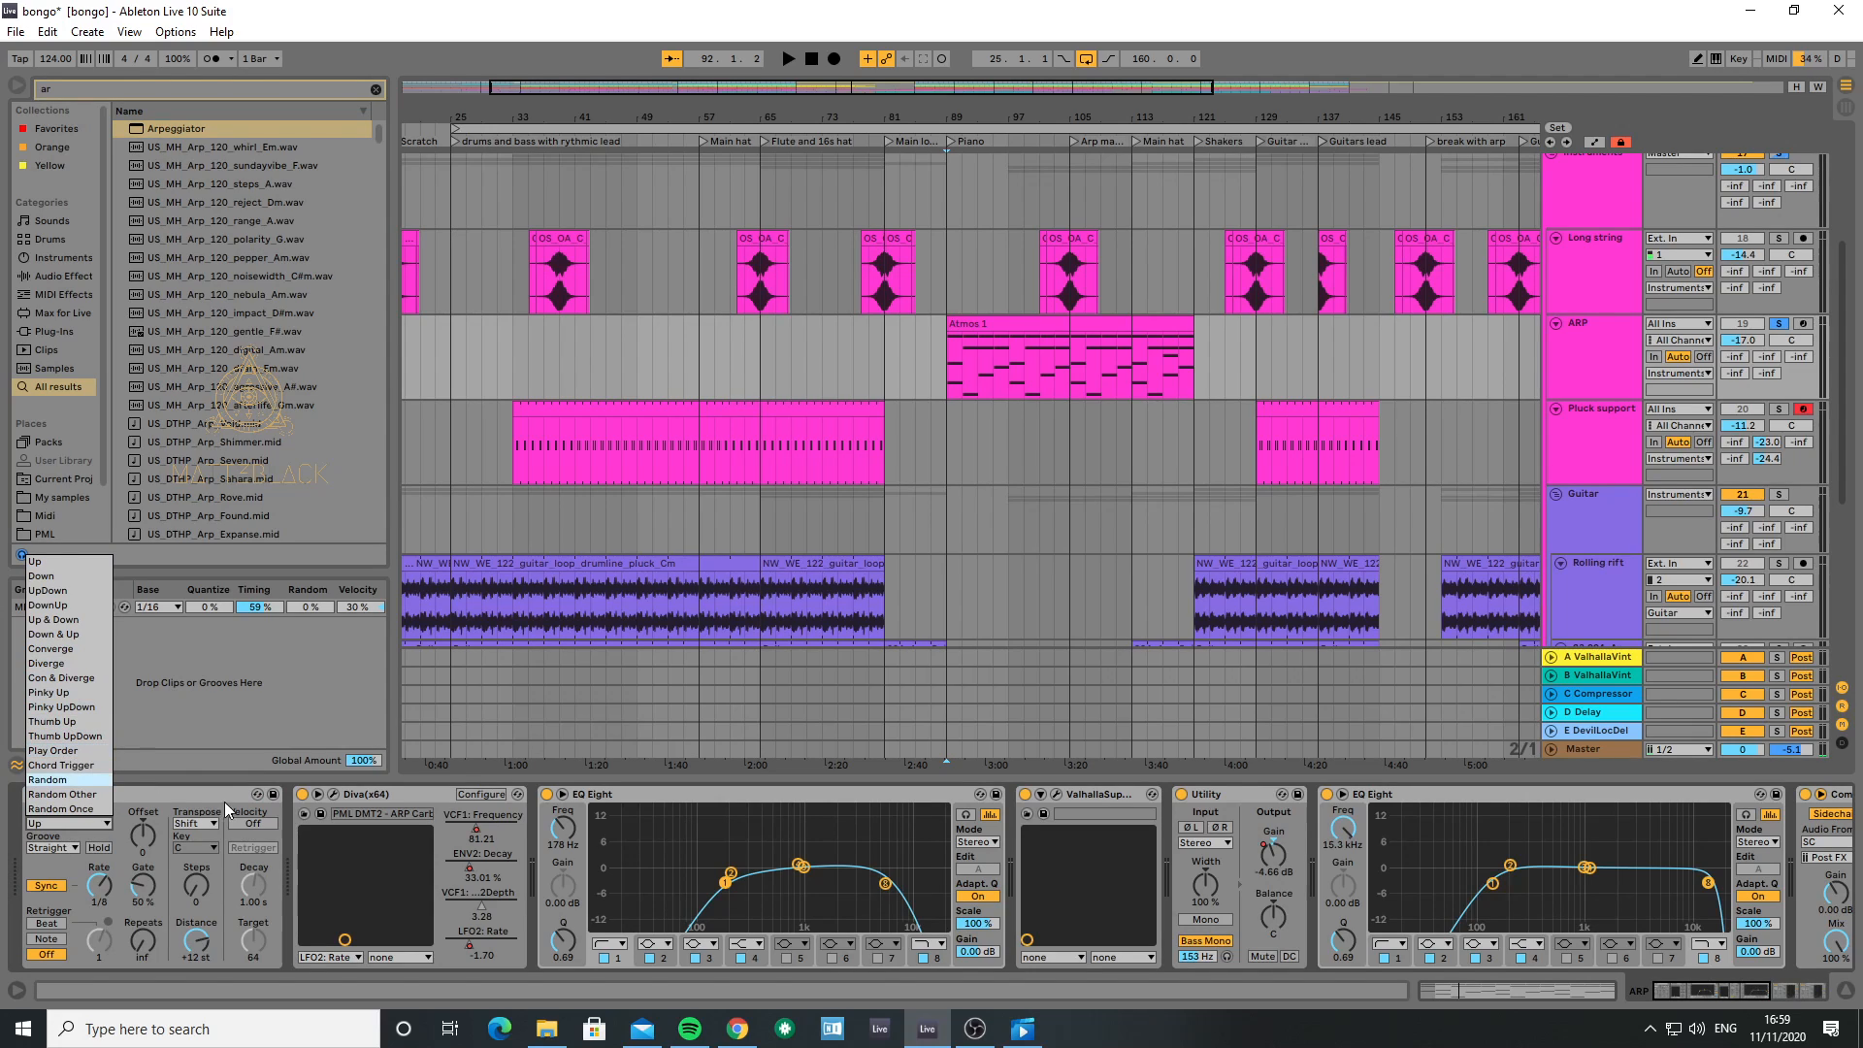
{"action": "left_click", "coordinate": [161, 798]}
{"action": "left_click_drag", "start_coordinate": [105, 890], "coordinate": [104, 881]}
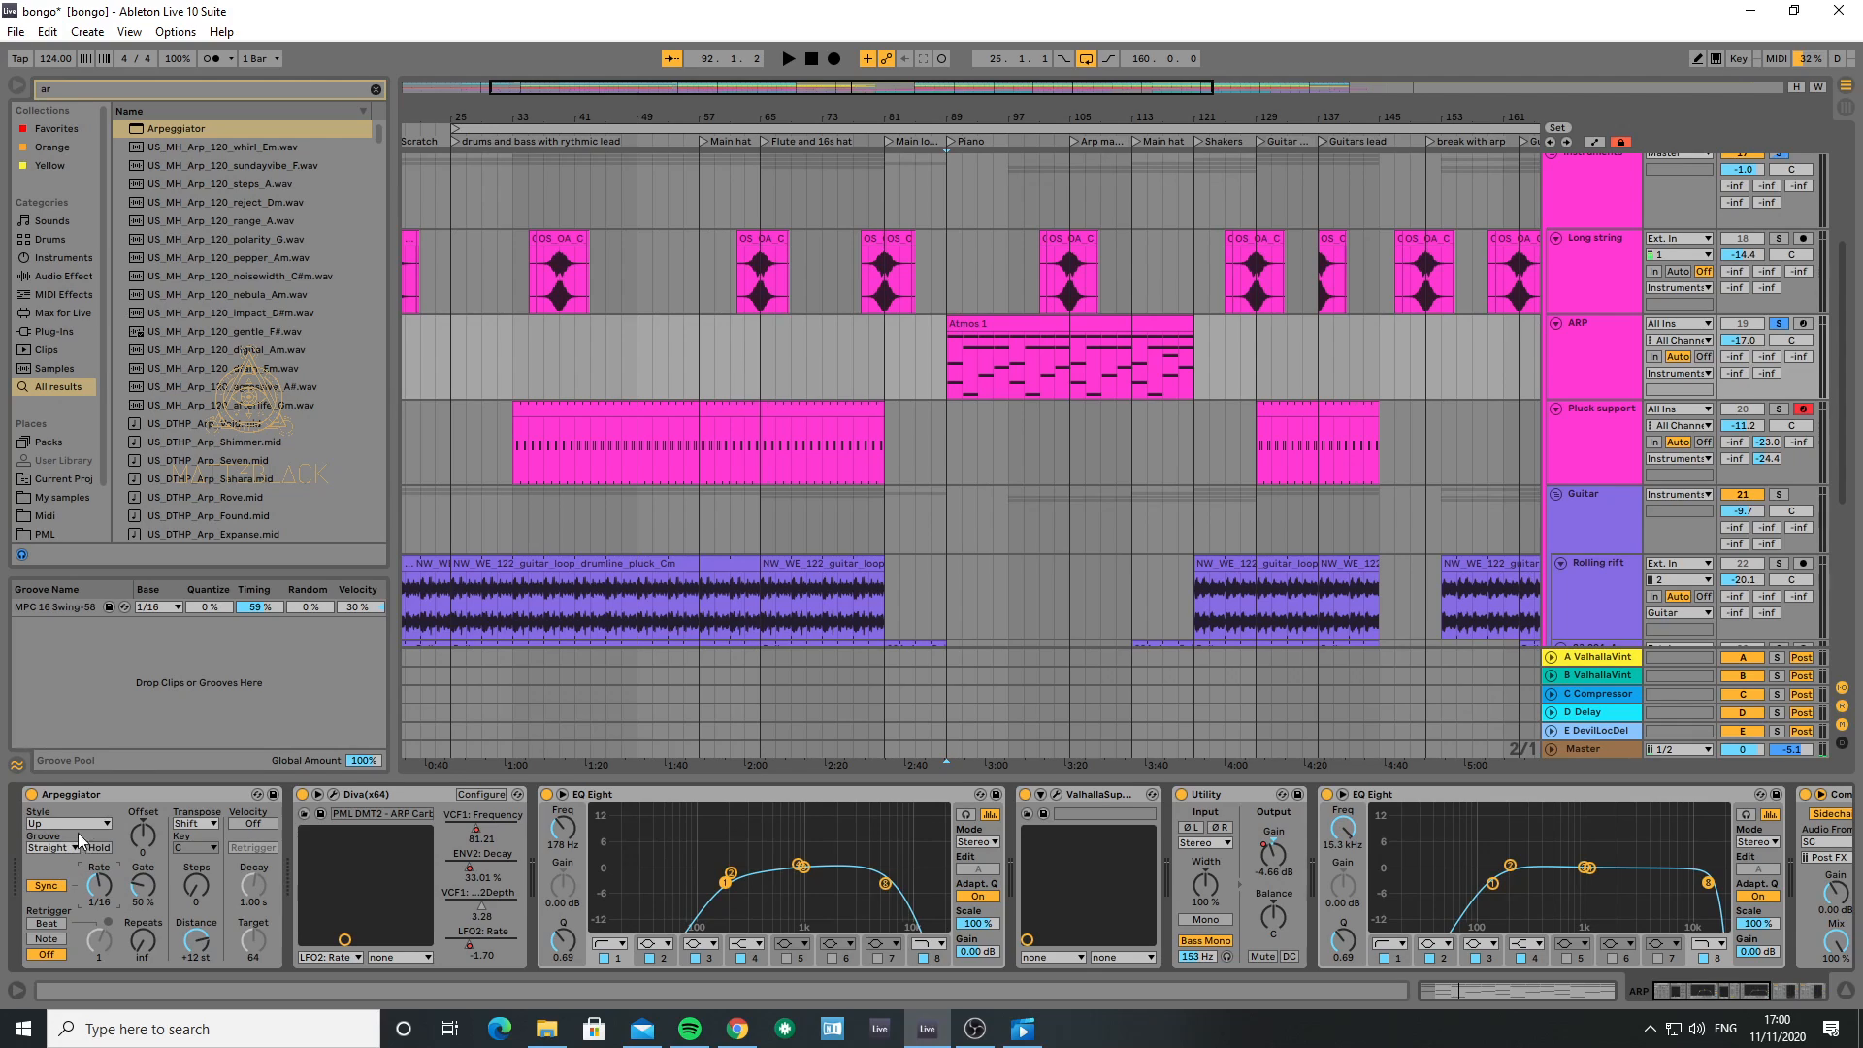
{"action": "left_click_drag", "start_coordinate": [196, 885], "coordinate": [196, 881]}
- Look at Diva's own window on the ARP track, close it, and delete the Arpeggiator device
{"action": "left_click", "coordinate": [335, 794]}
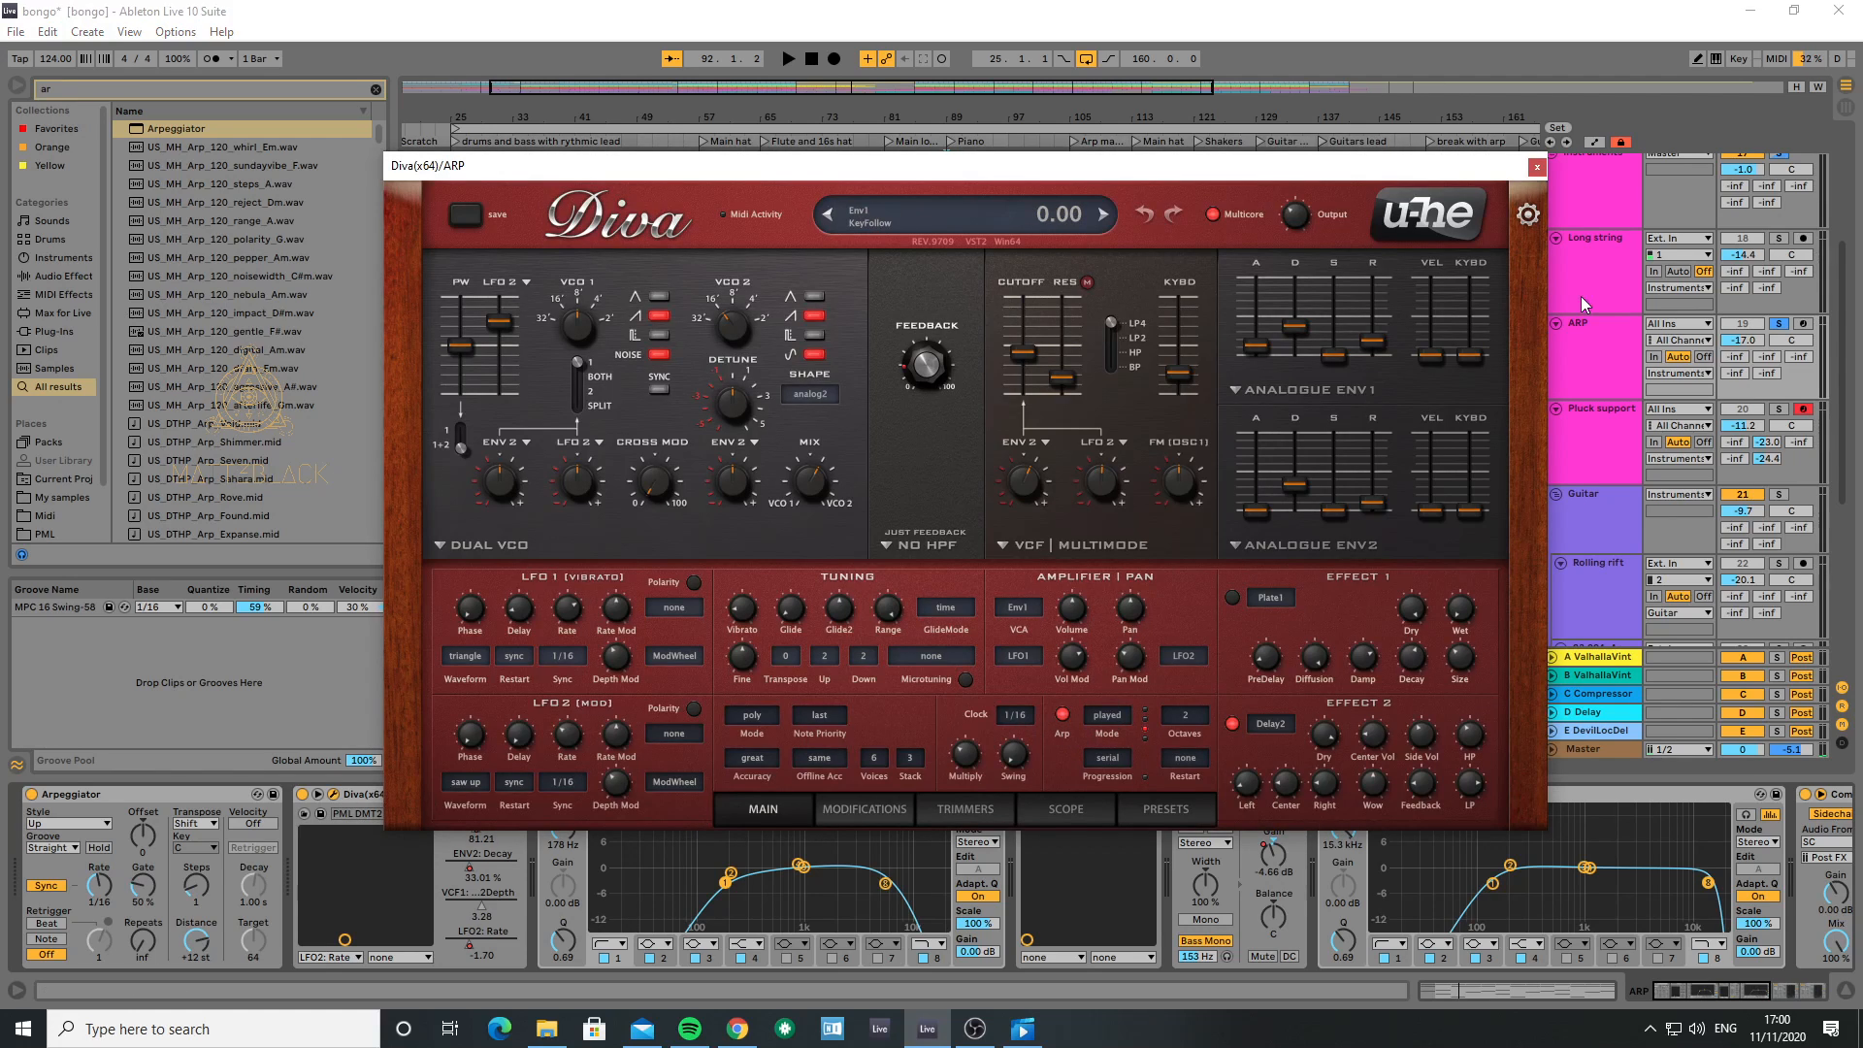
{"action": "left_click", "coordinate": [1537, 167]}
{"action": "left_click", "coordinate": [58, 805]}
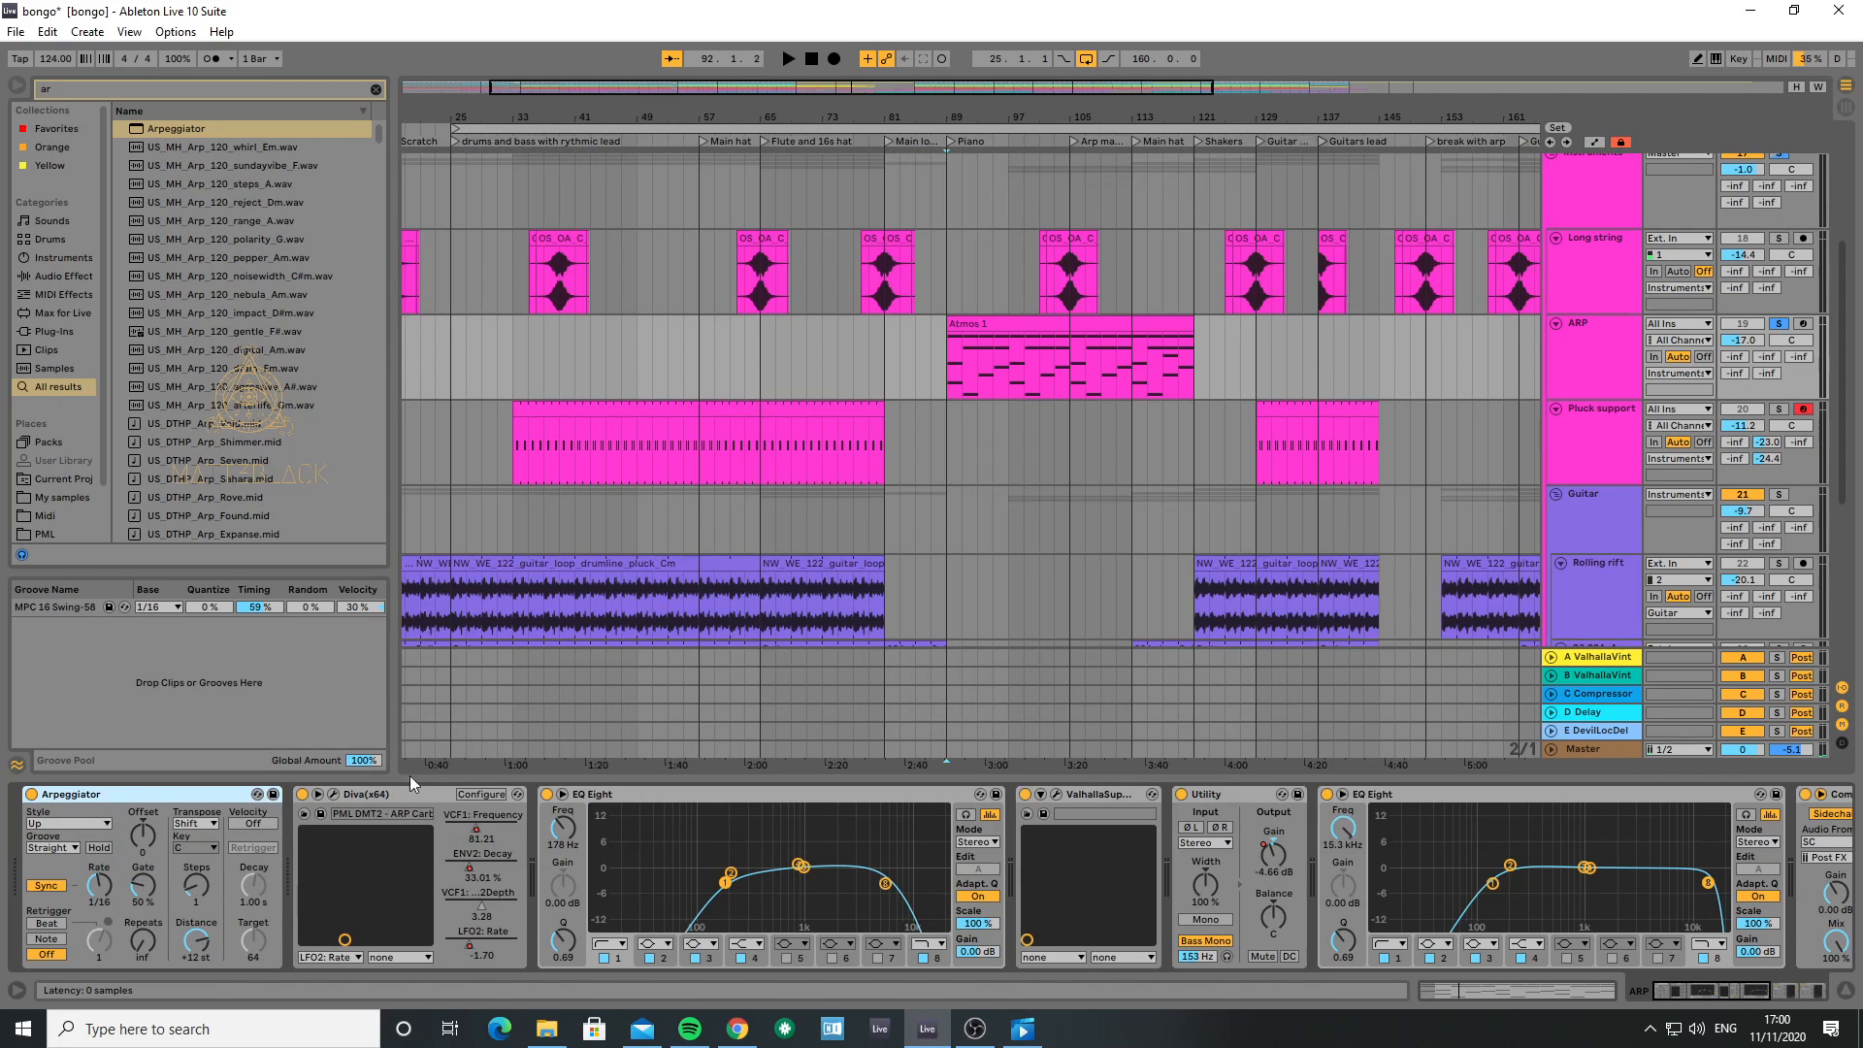
{"action": "key", "text": "Delete"}
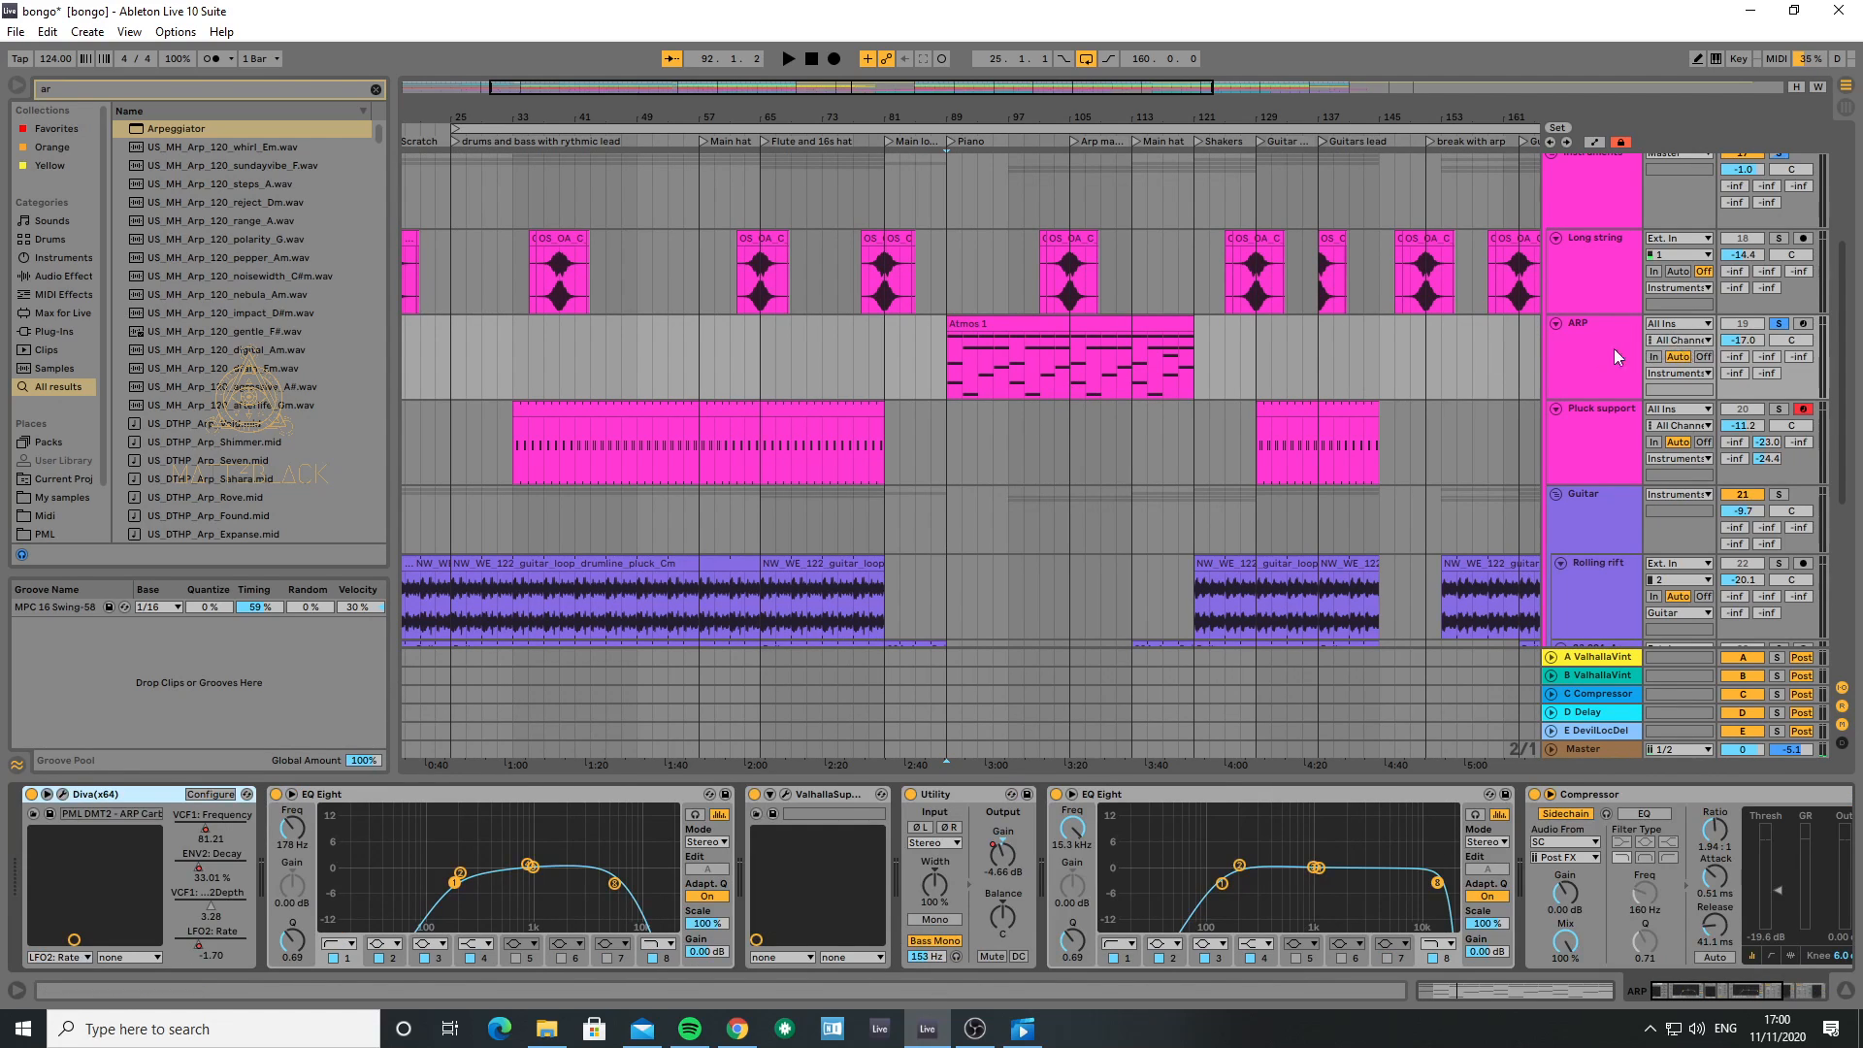
- Examine the chord notes in the ARP track's Atmos 1 clip, including the first chord, and close the clip view
{"action": "double_click", "coordinate": [980, 337]}
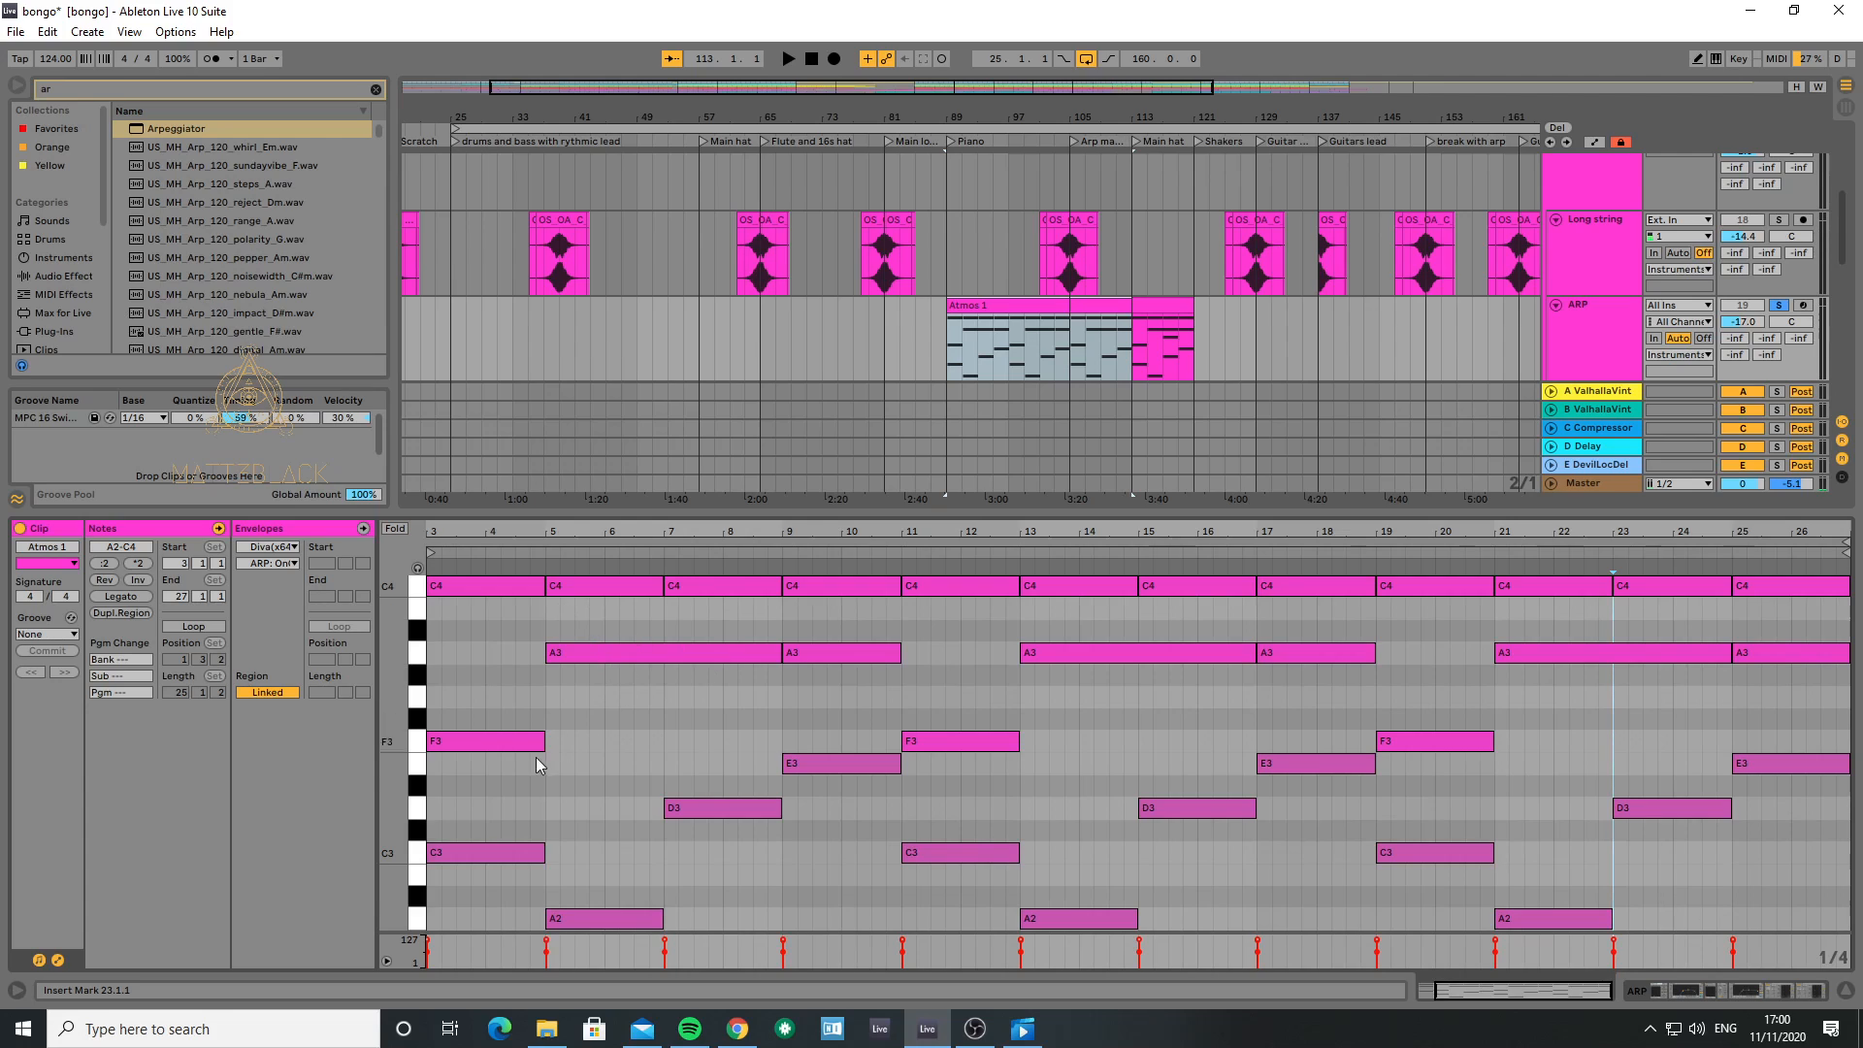
{"action": "scroll", "coordinate": [553, 742], "scroll_direction": "down", "scroll_amount": 2}
{"action": "scroll", "coordinate": [551, 743], "scroll_direction": "down", "scroll_amount": 2}
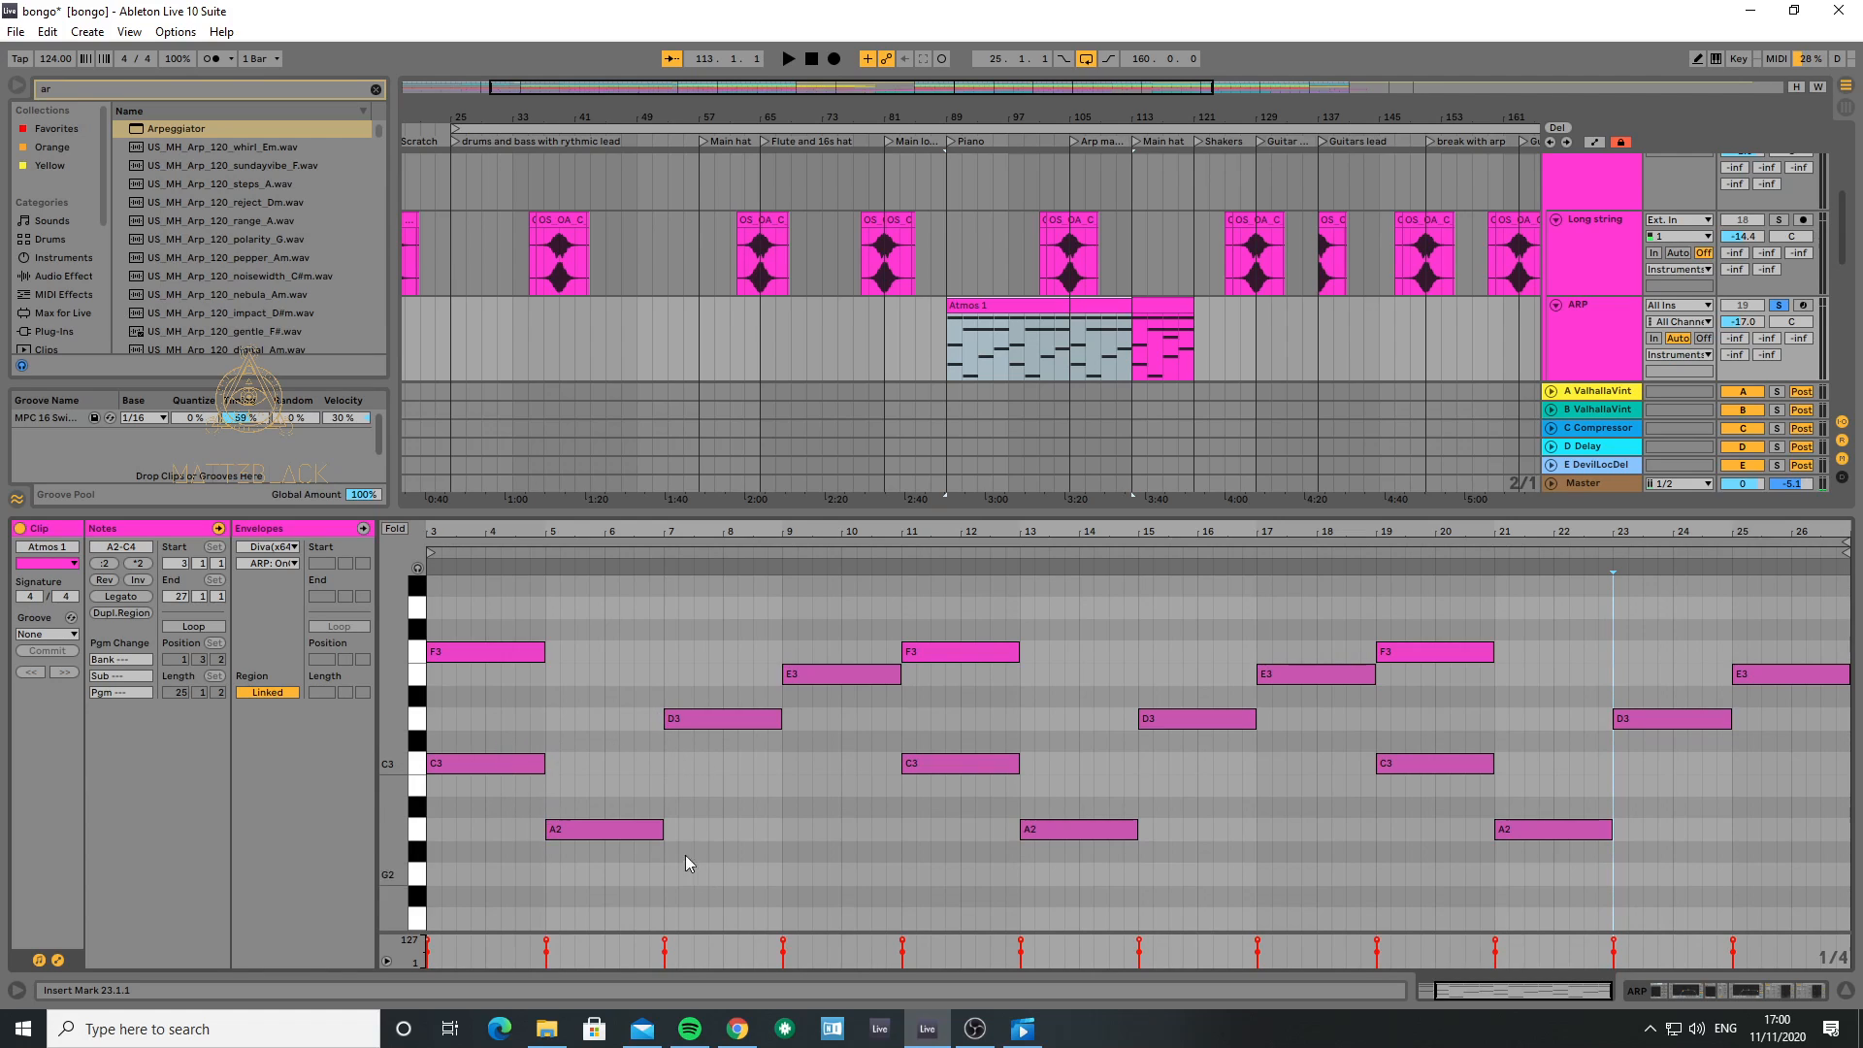
{"action": "scroll", "coordinate": [665, 765], "scroll_direction": "up", "scroll_amount": 1}
{"action": "scroll", "coordinate": [666, 762], "scroll_direction": "down", "scroll_amount": 1}
{"action": "scroll", "coordinate": [672, 761], "scroll_direction": "up", "scroll_amount": 2}
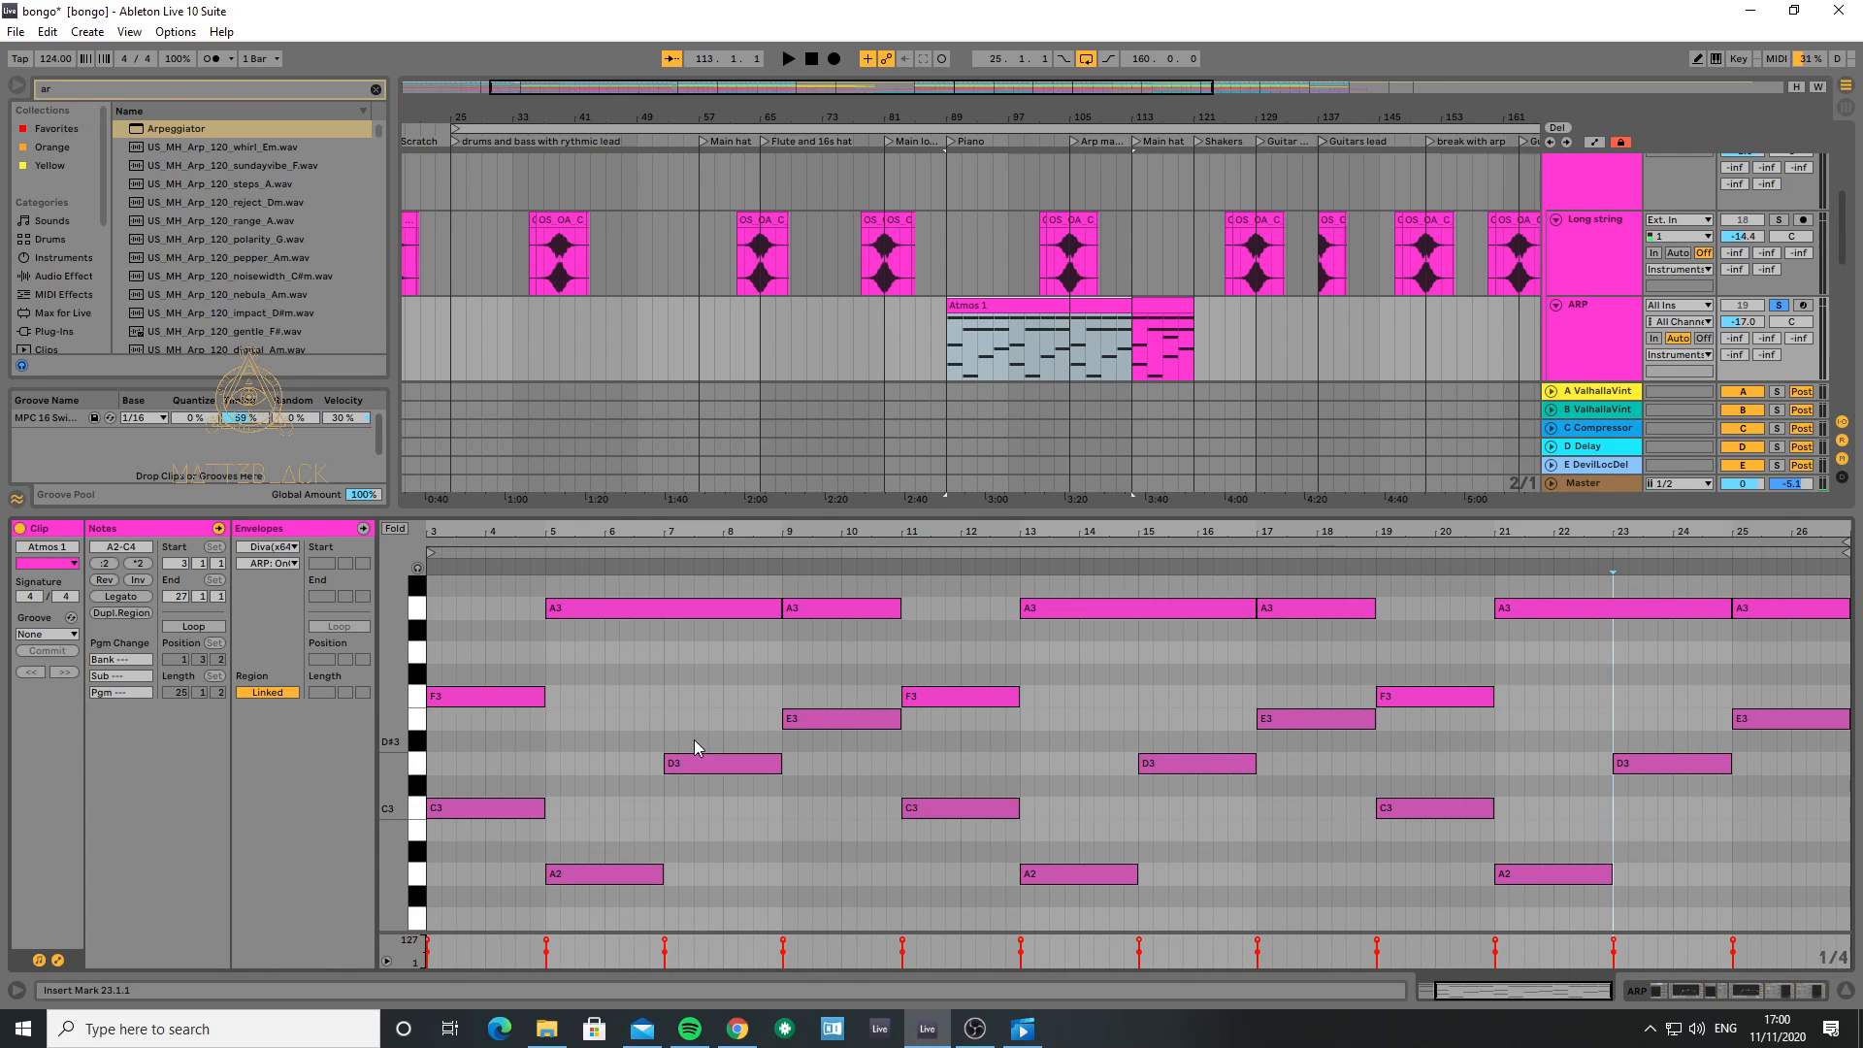
{"action": "mouse_move", "coordinate": [471, 803]}
{"action": "left_mouse_down"}
{"action": "mouse_move", "coordinate": [468, 782]}
{"action": "mouse_move", "coordinate": [470, 809]}
{"action": "left_mouse_up"}
{"action": "mouse_move", "coordinate": [470, 701]}
{"action": "left_mouse_down"}
{"action": "mouse_move", "coordinate": [471, 735]}
{"action": "mouse_move", "coordinate": [470, 716]}
{"action": "left_mouse_up"}
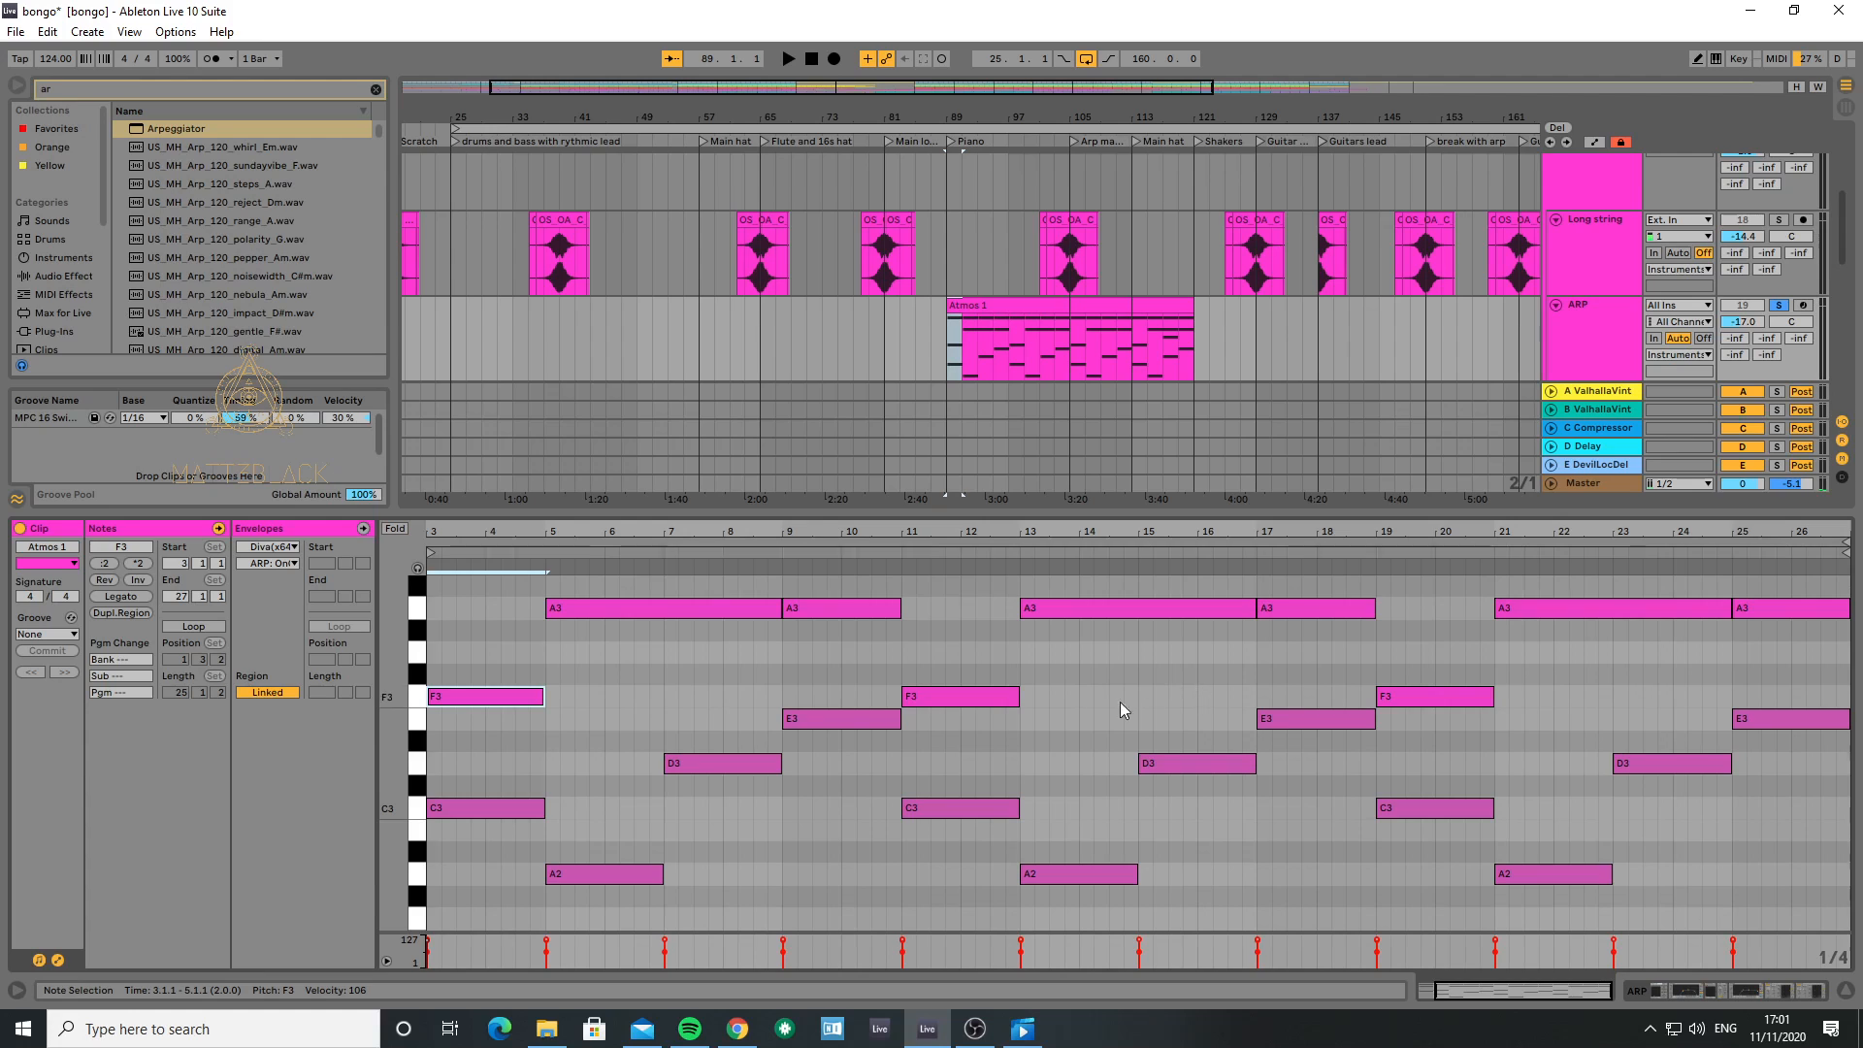
{"action": "left_click", "coordinate": [1845, 990]}
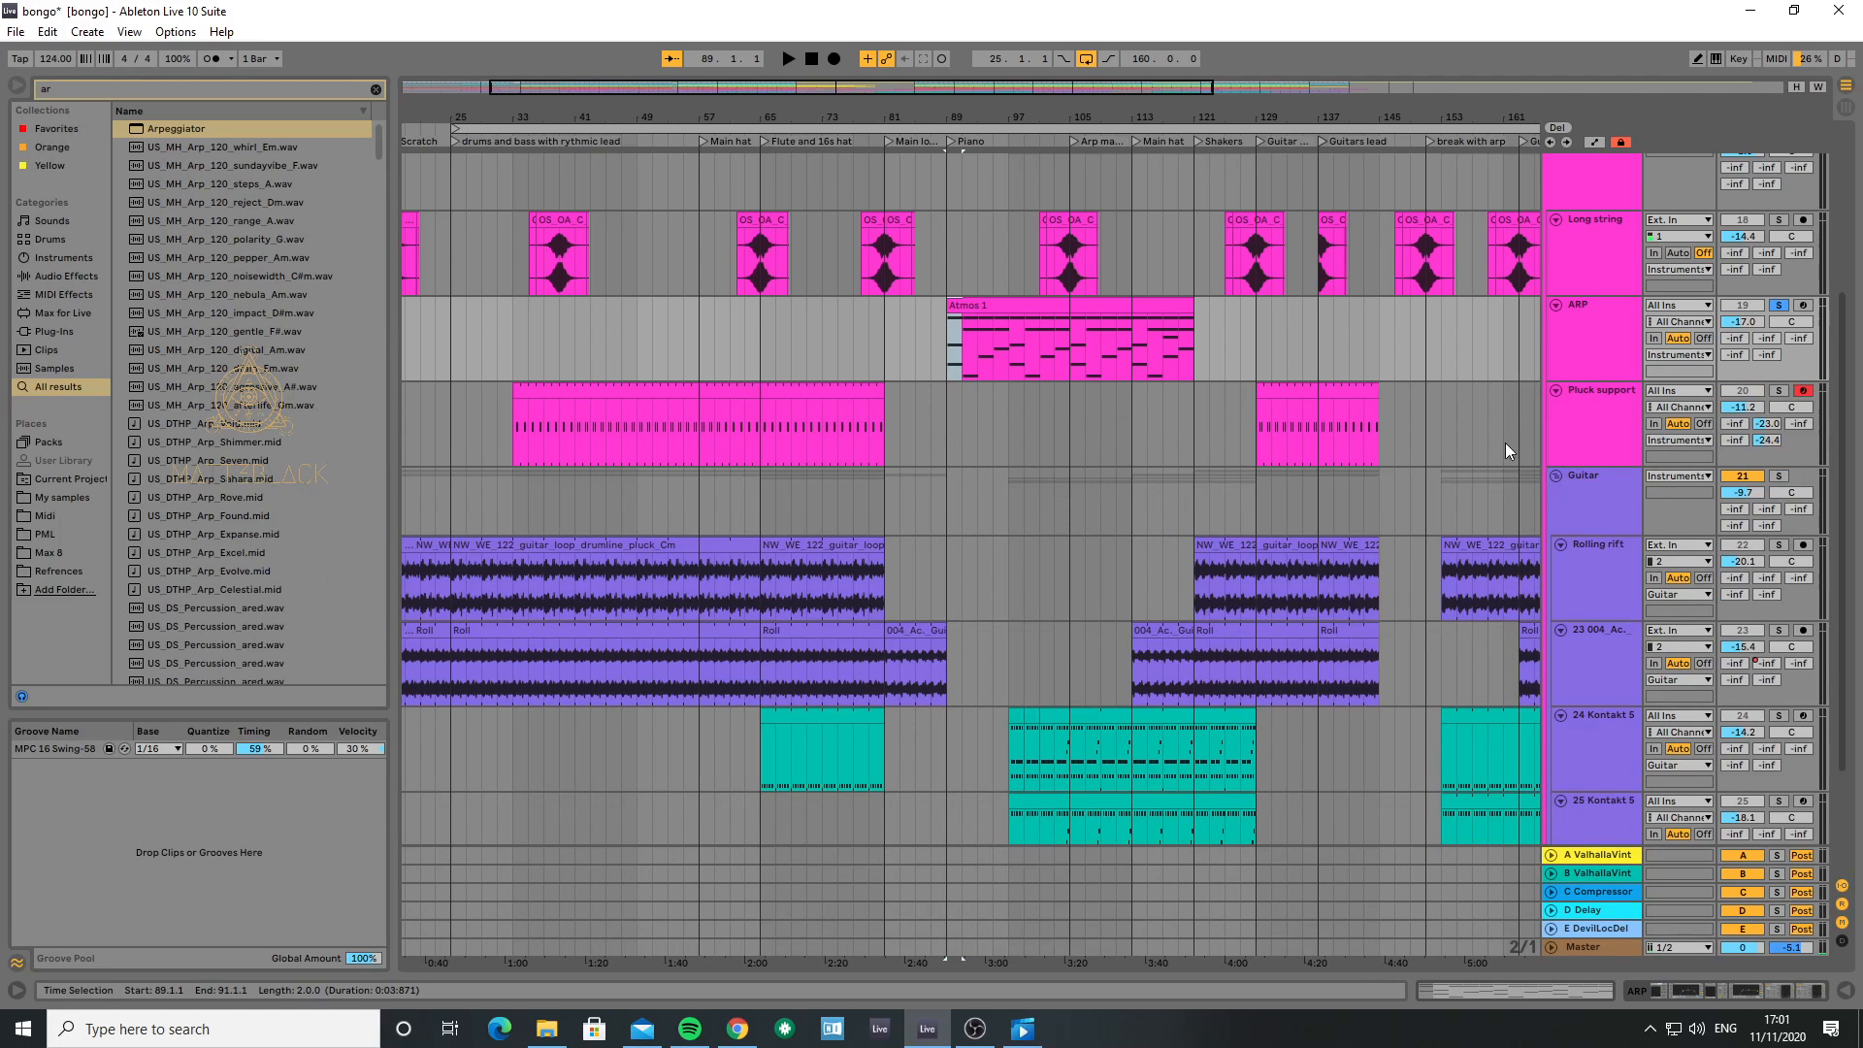
- Solo the Pluck support track and play it from bar 65
{"action": "left_click", "coordinate": [1587, 367]}
{"action": "left_click", "coordinate": [1590, 433]}
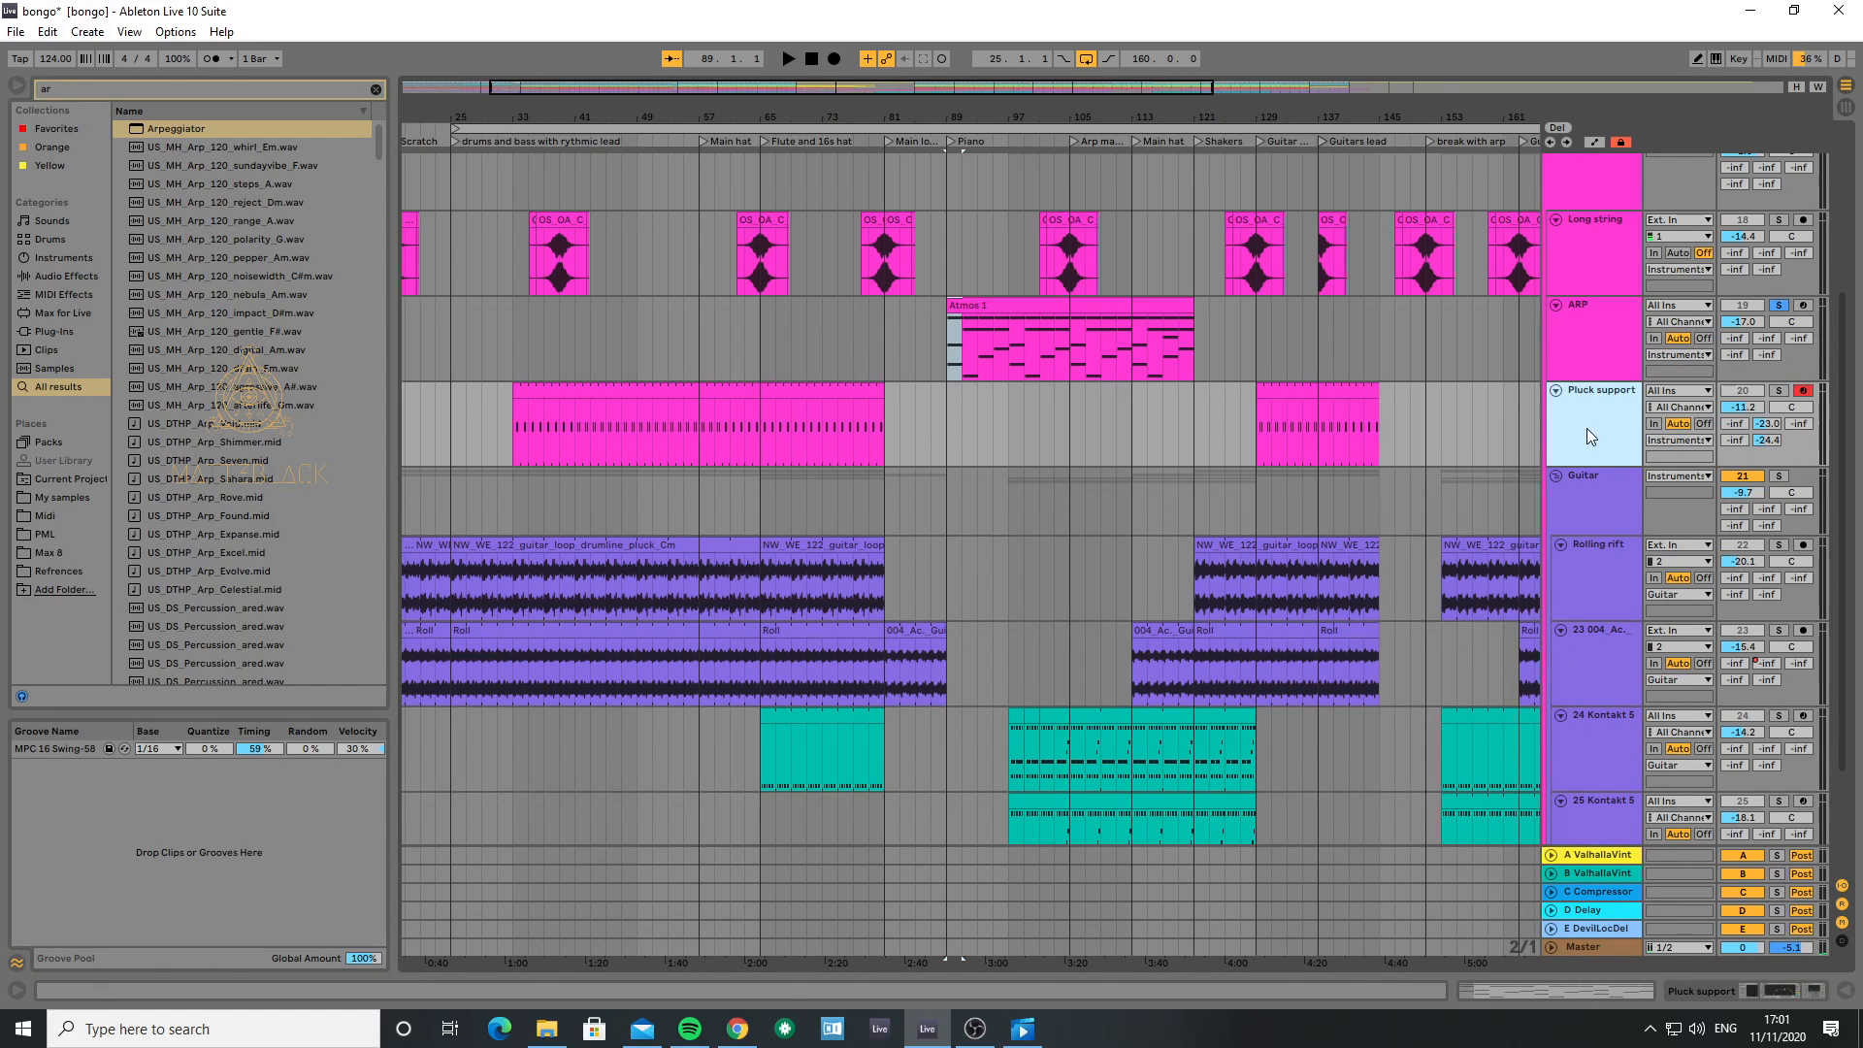
{"action": "left_click", "coordinate": [761, 429]}
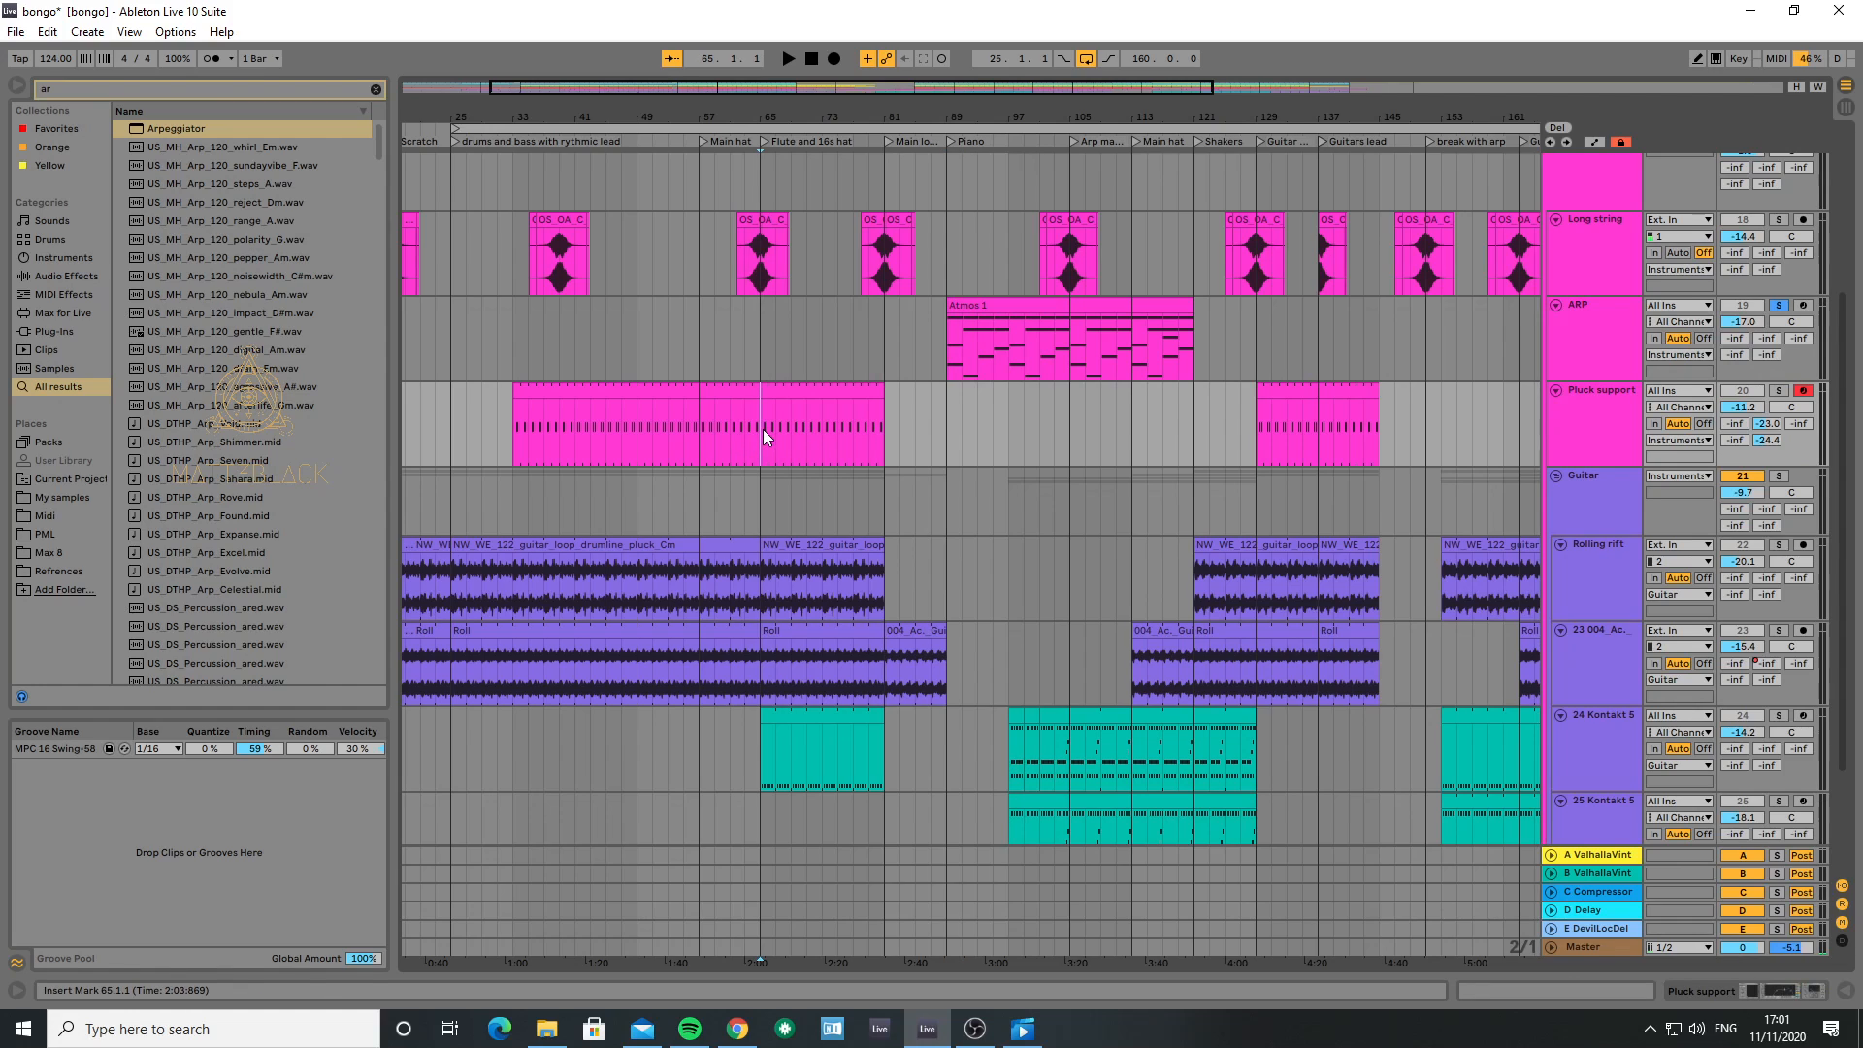
{"action": "key", "text": "space"}
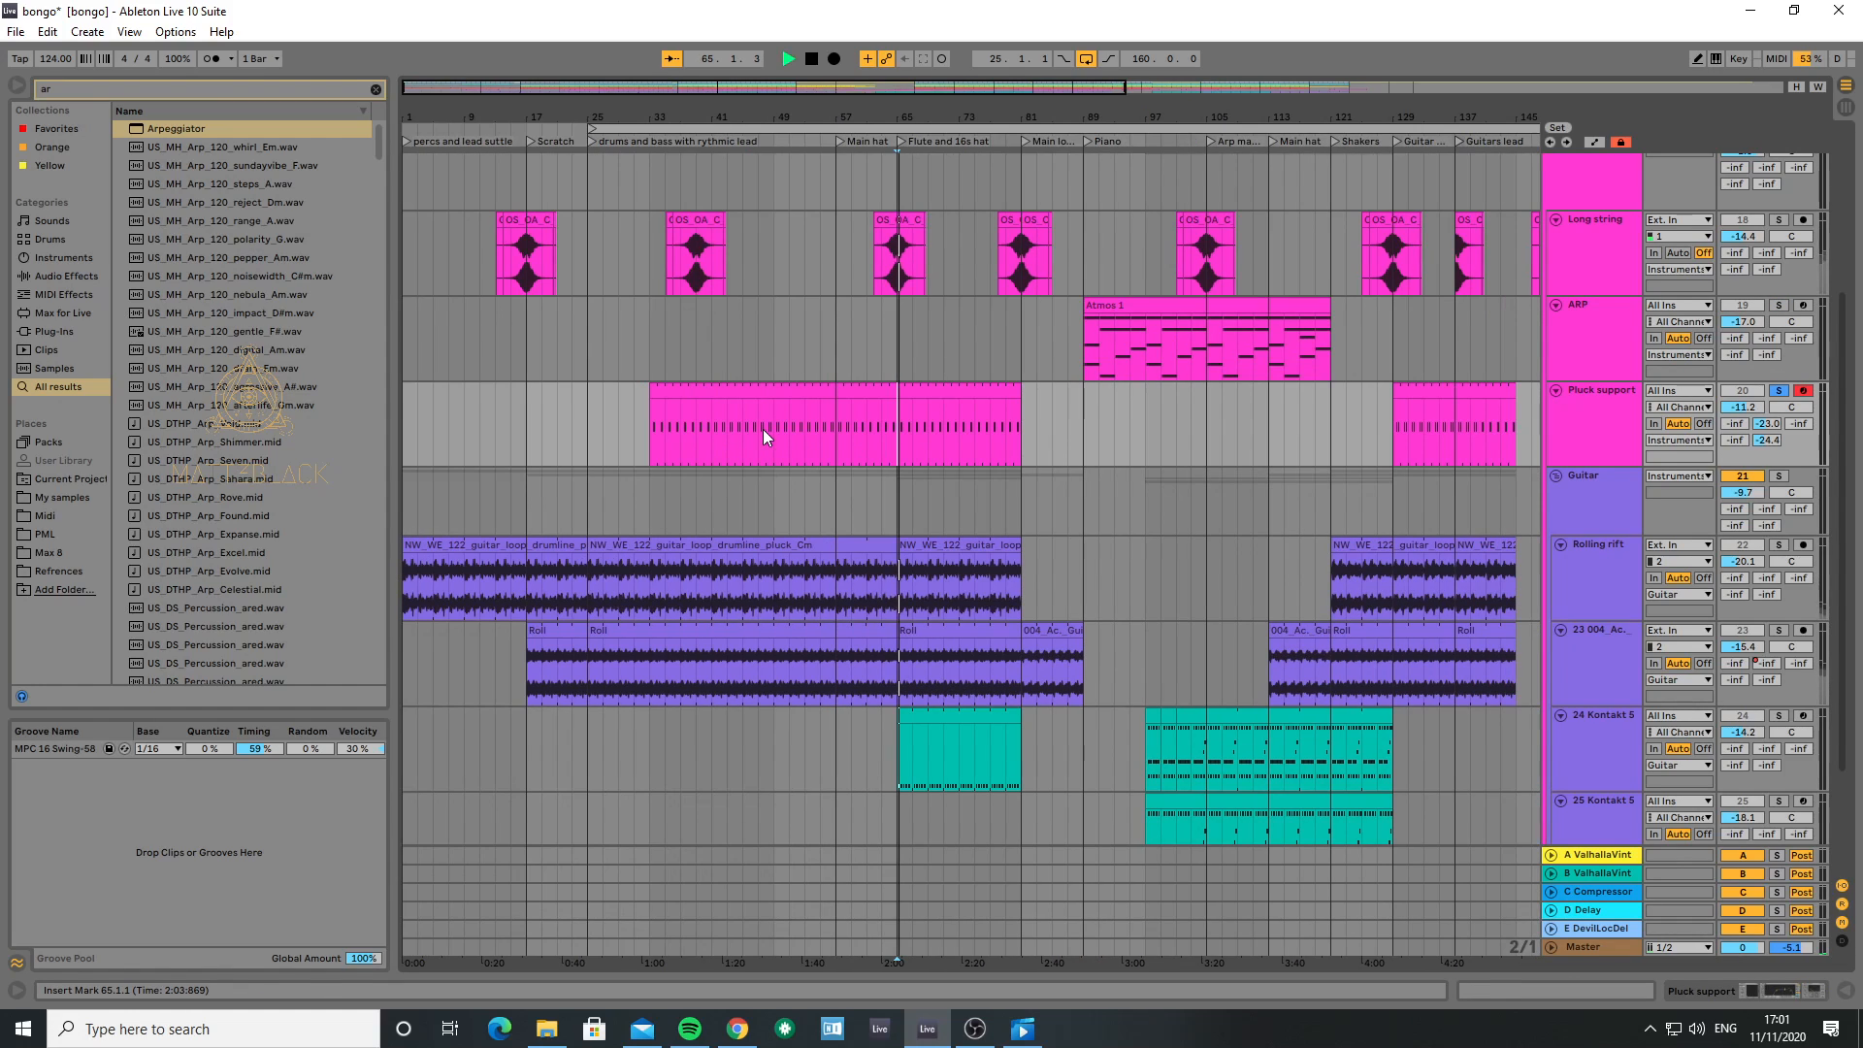
- Examine the note placement in the Pluck support clip starting at bar 65, and close the clip view
{"action": "double_click", "coordinate": [967, 402]}
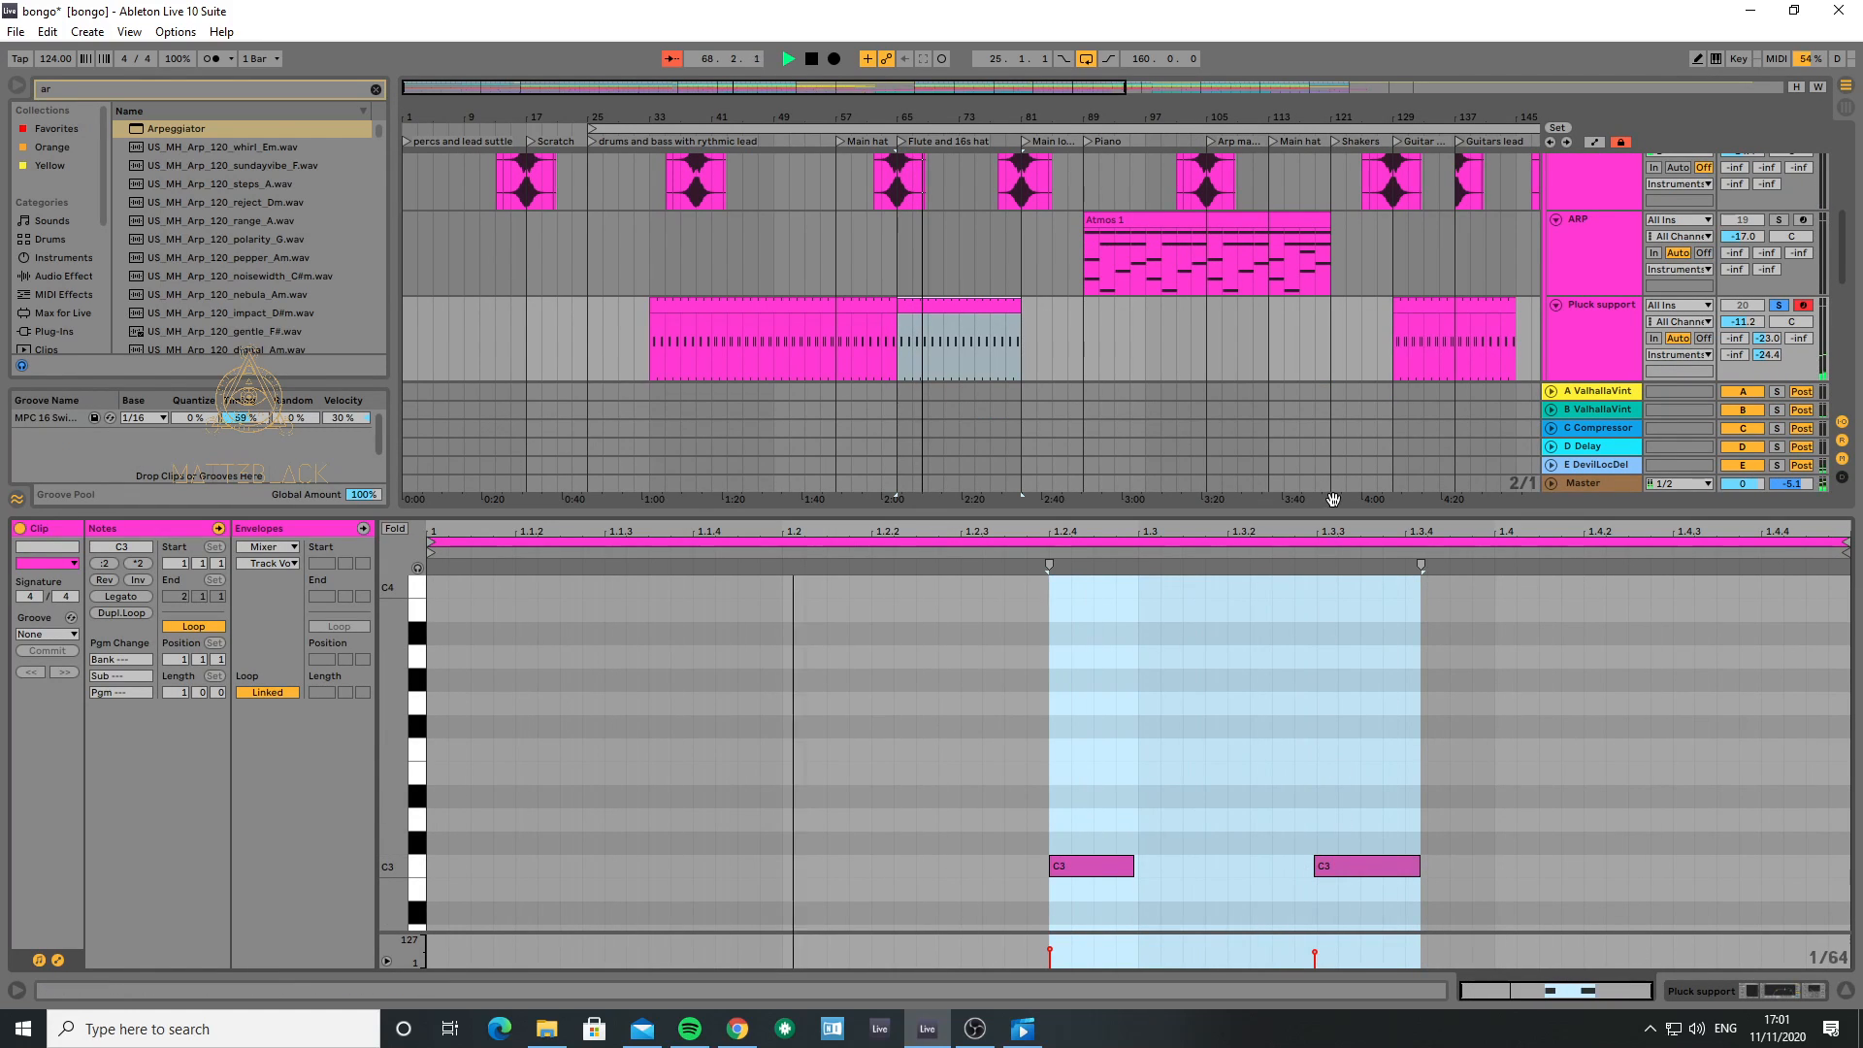
{"action": "left_click_drag", "start_coordinate": [1334, 526], "coordinate": [1310, 759]}
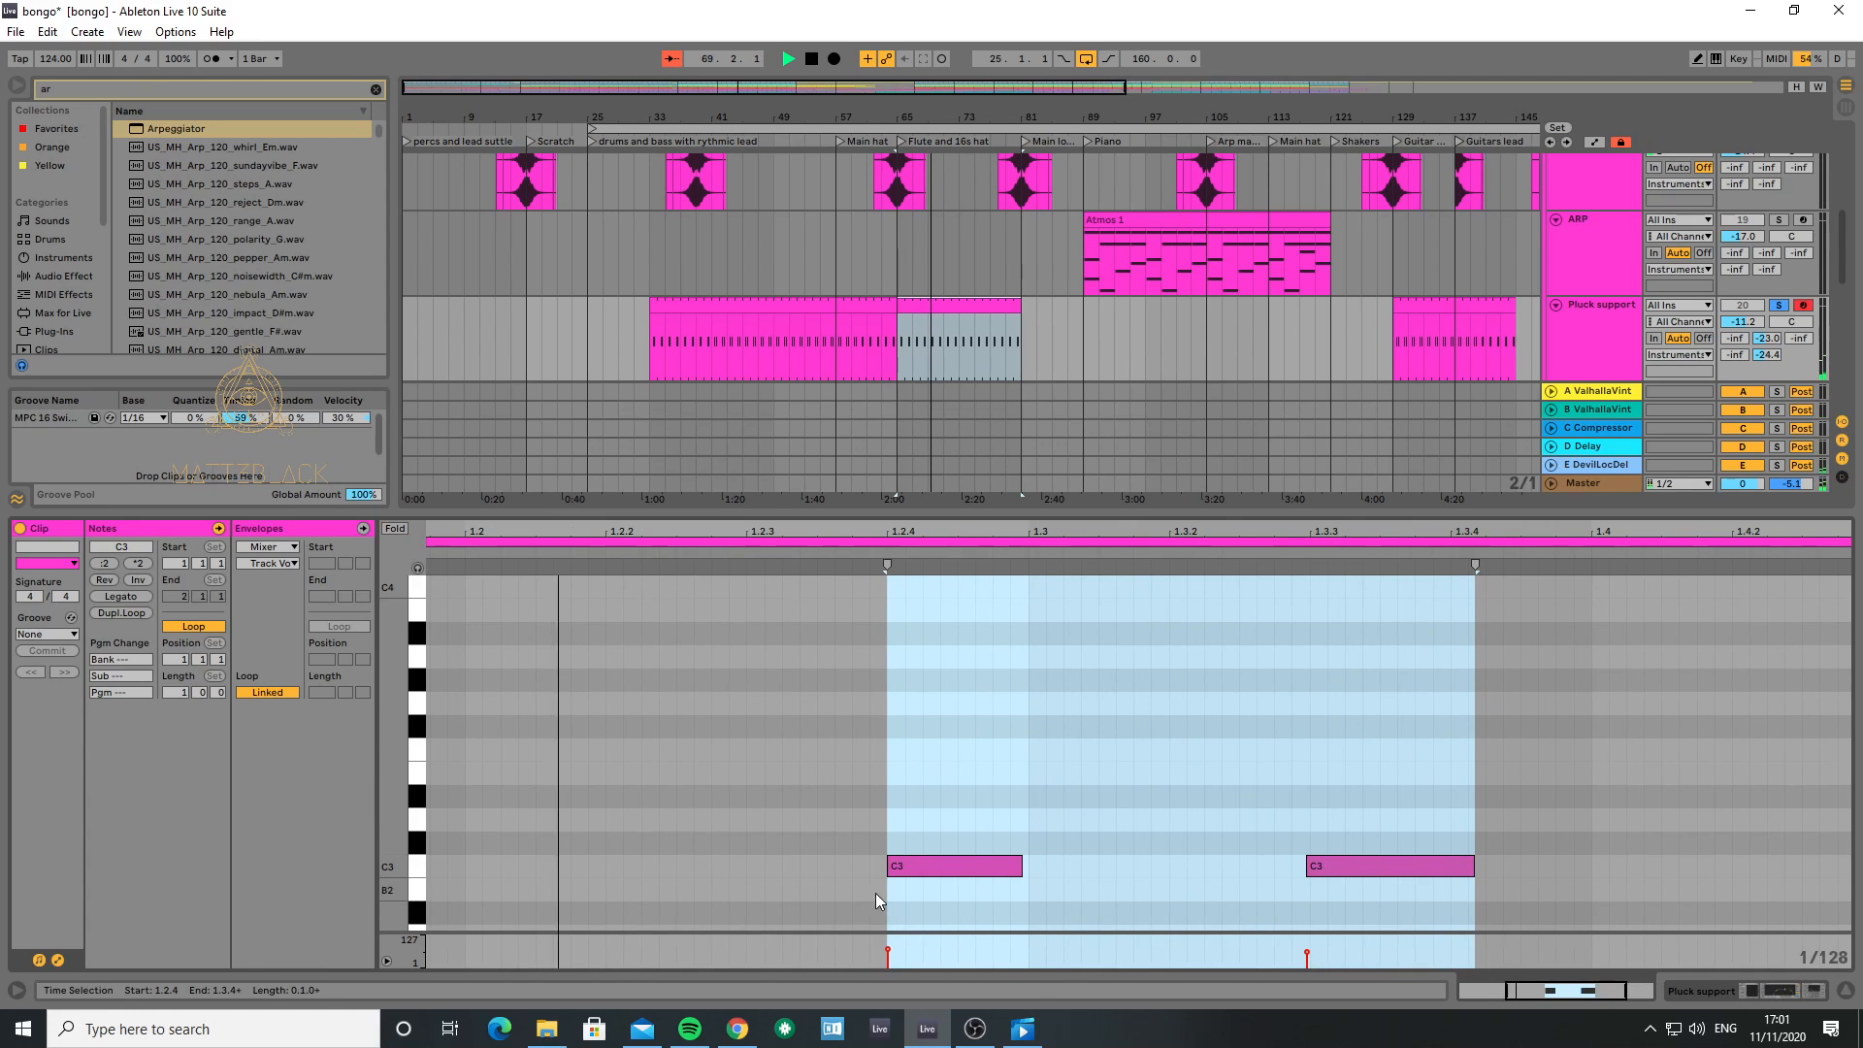
{"action": "left_click", "coordinate": [939, 796]}
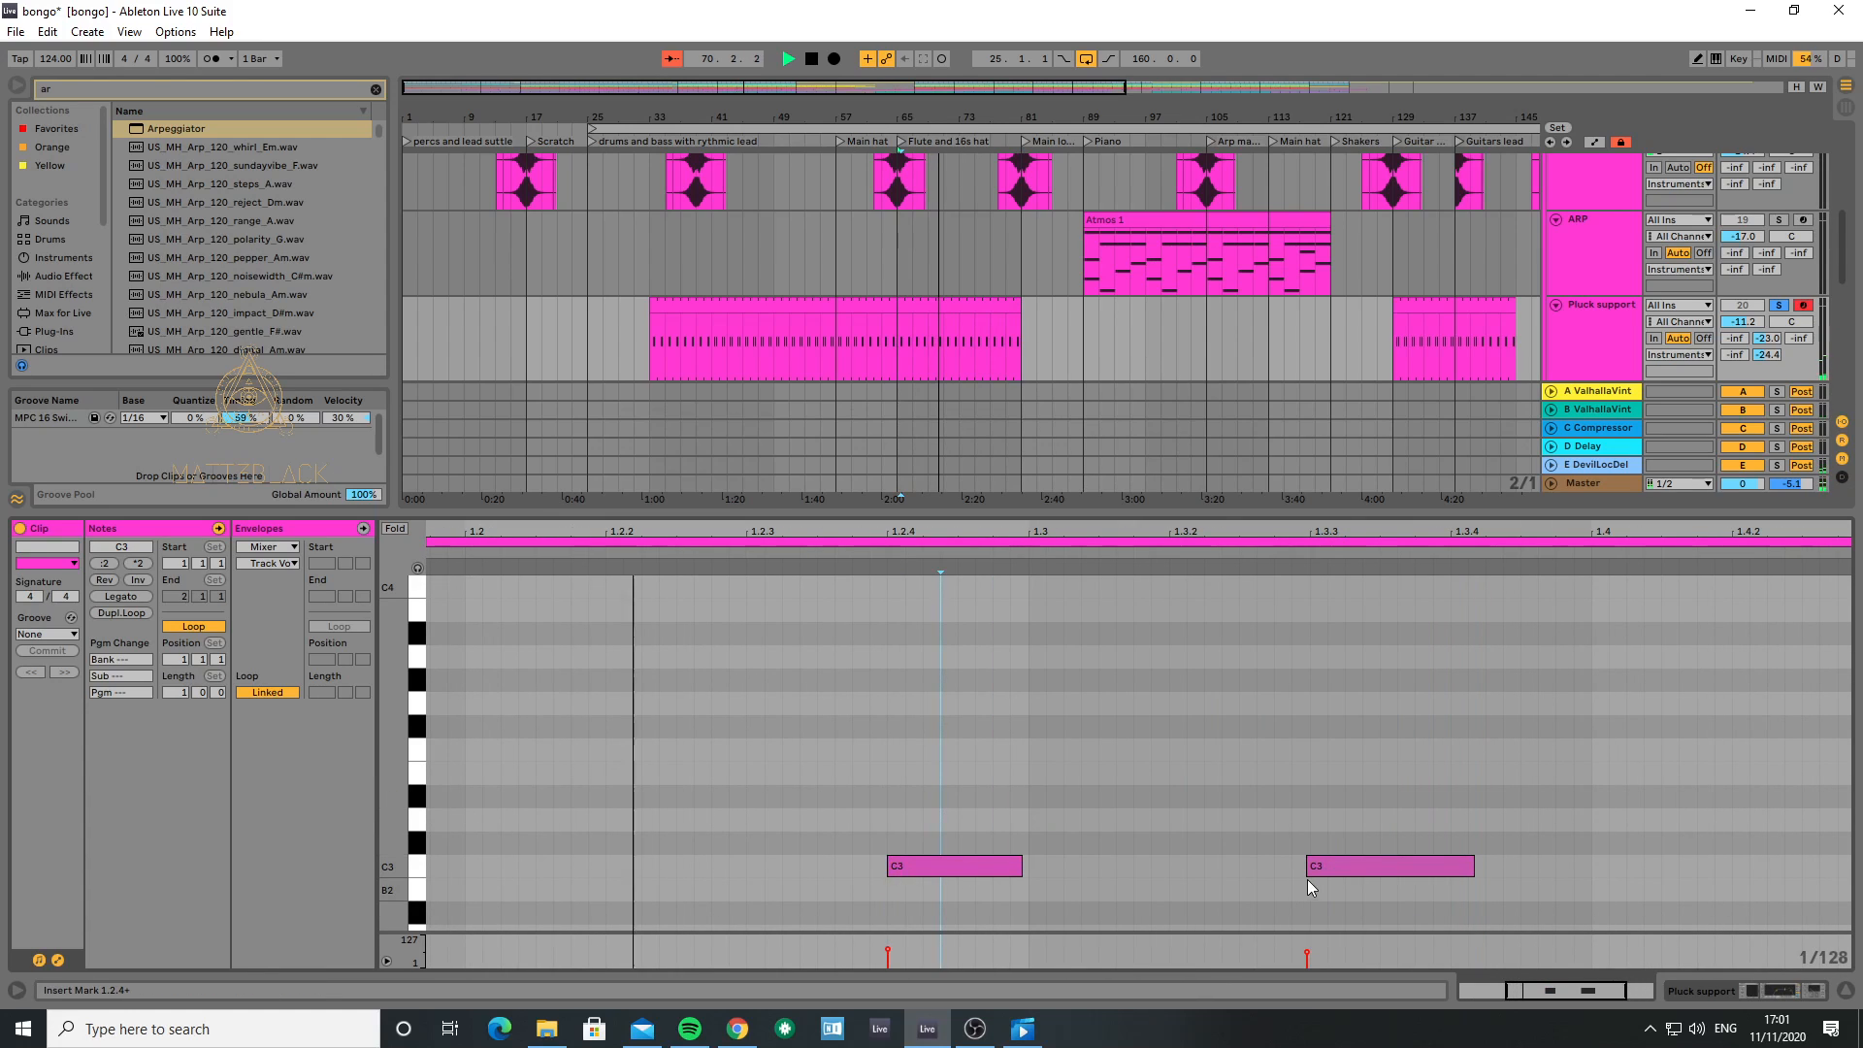
{"action": "left_click", "coordinate": [1845, 990]}
- Audition the Pluck support part unsoloed with the other tracks from bar 33, and stop playback
{"action": "left_click_drag", "start_coordinate": [721, 125], "coordinate": [721, 106]}
{"action": "key", "text": "space"}
{"action": "left_click", "coordinate": [560, 348]}
{"action": "key", "text": "space"}
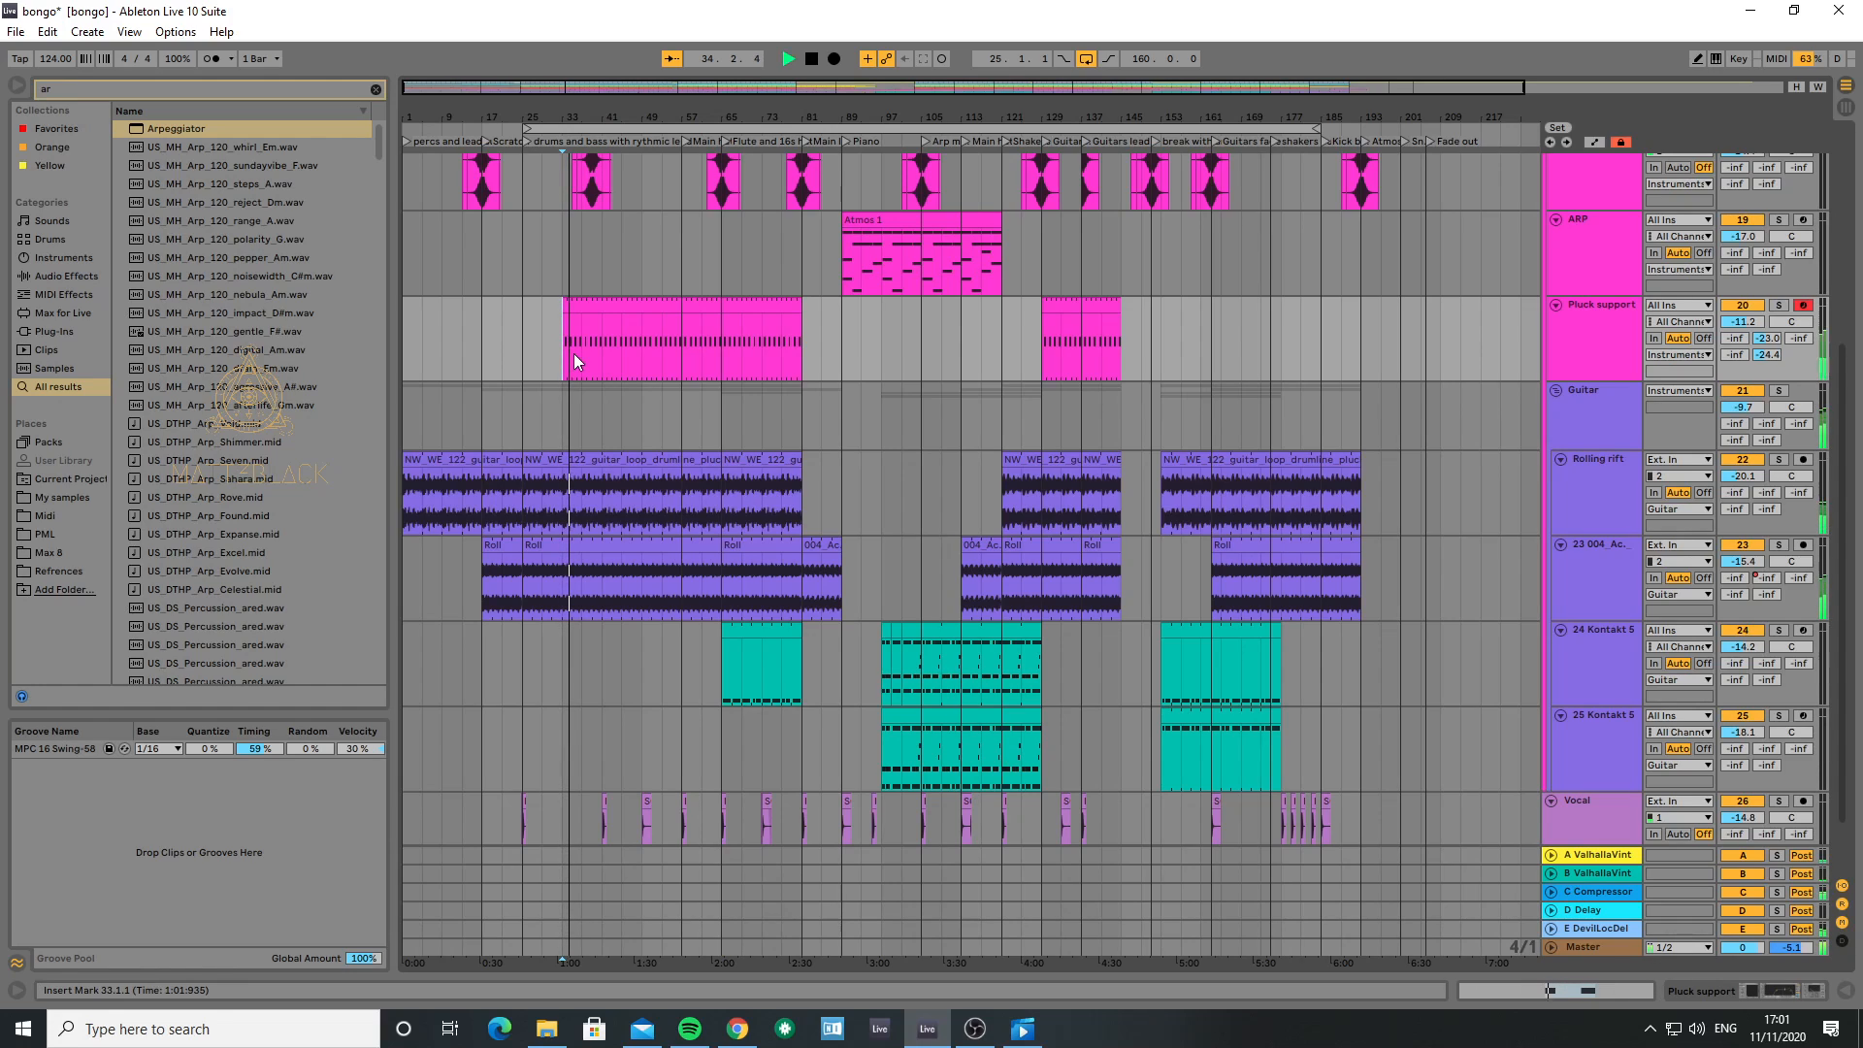
{"action": "key", "text": "space"}
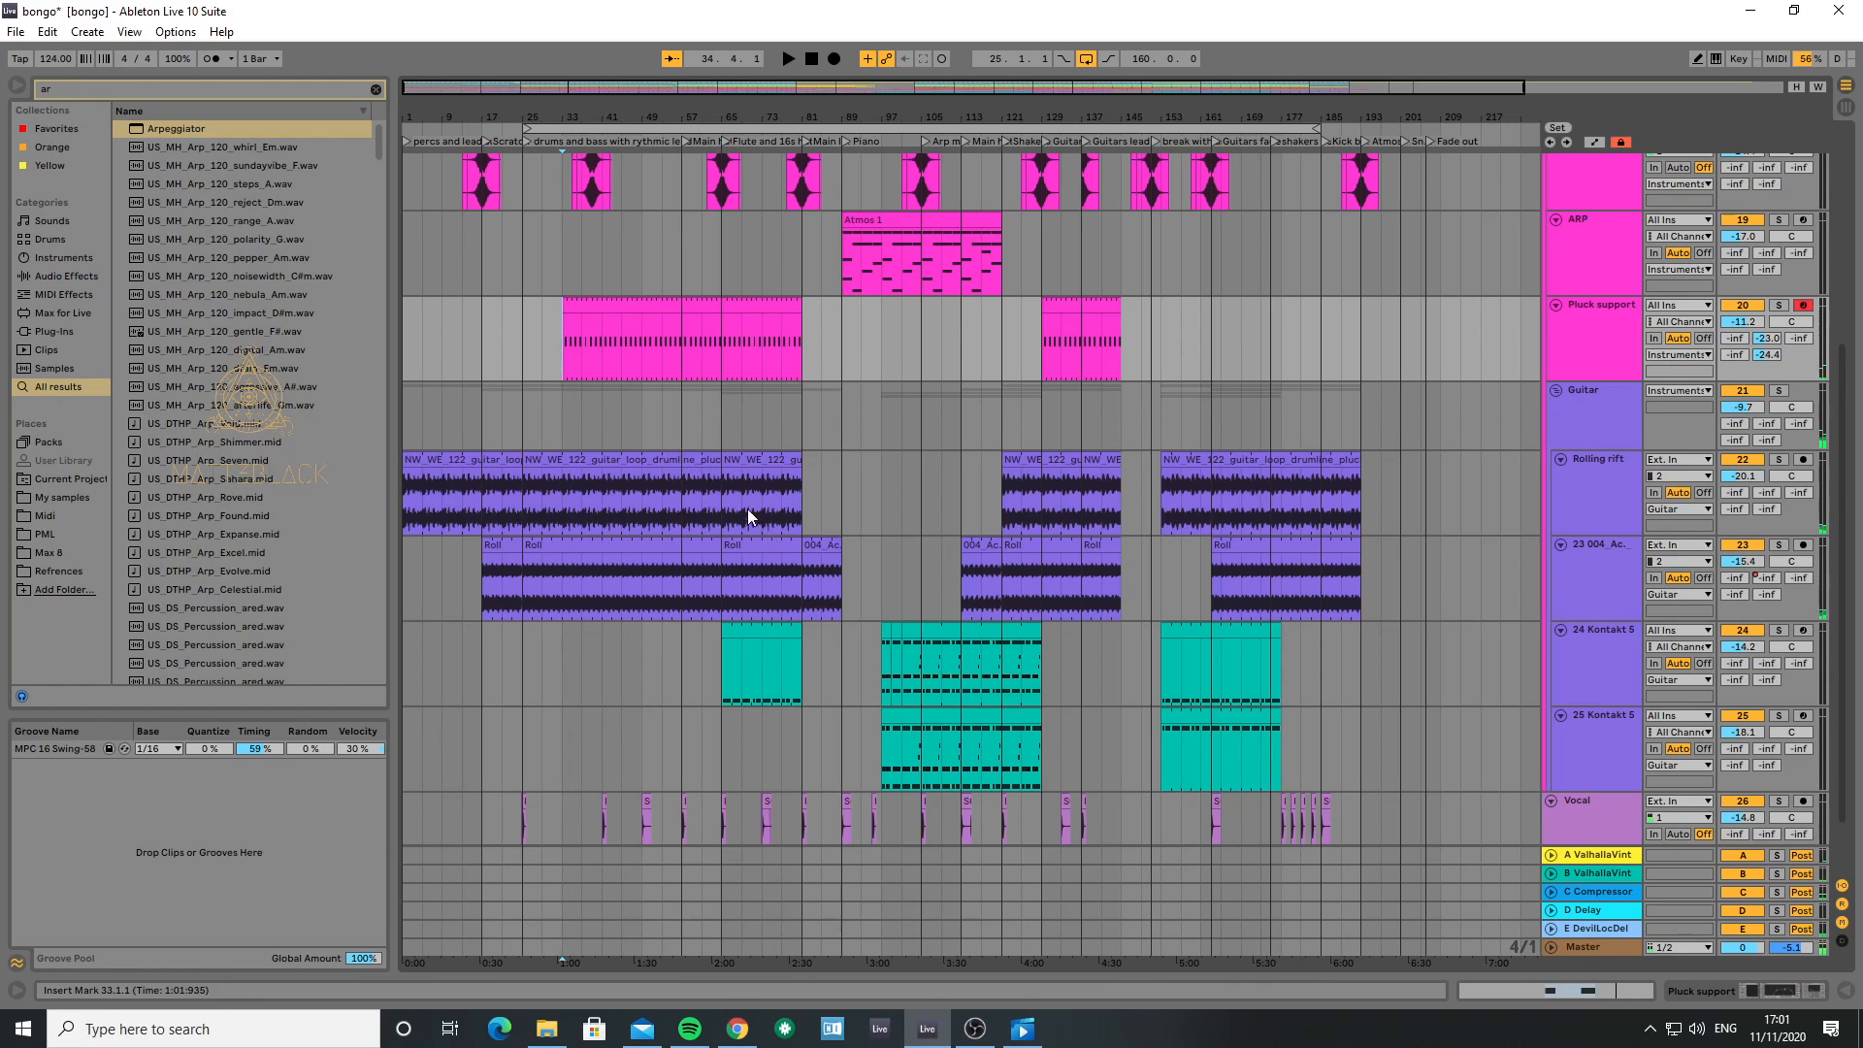
- Examine the attack, decay, sustain and release sliders of envelope 1 in the Pluck support track's Diva synth, and close its window
{"action": "left_click", "coordinate": [1601, 498]}
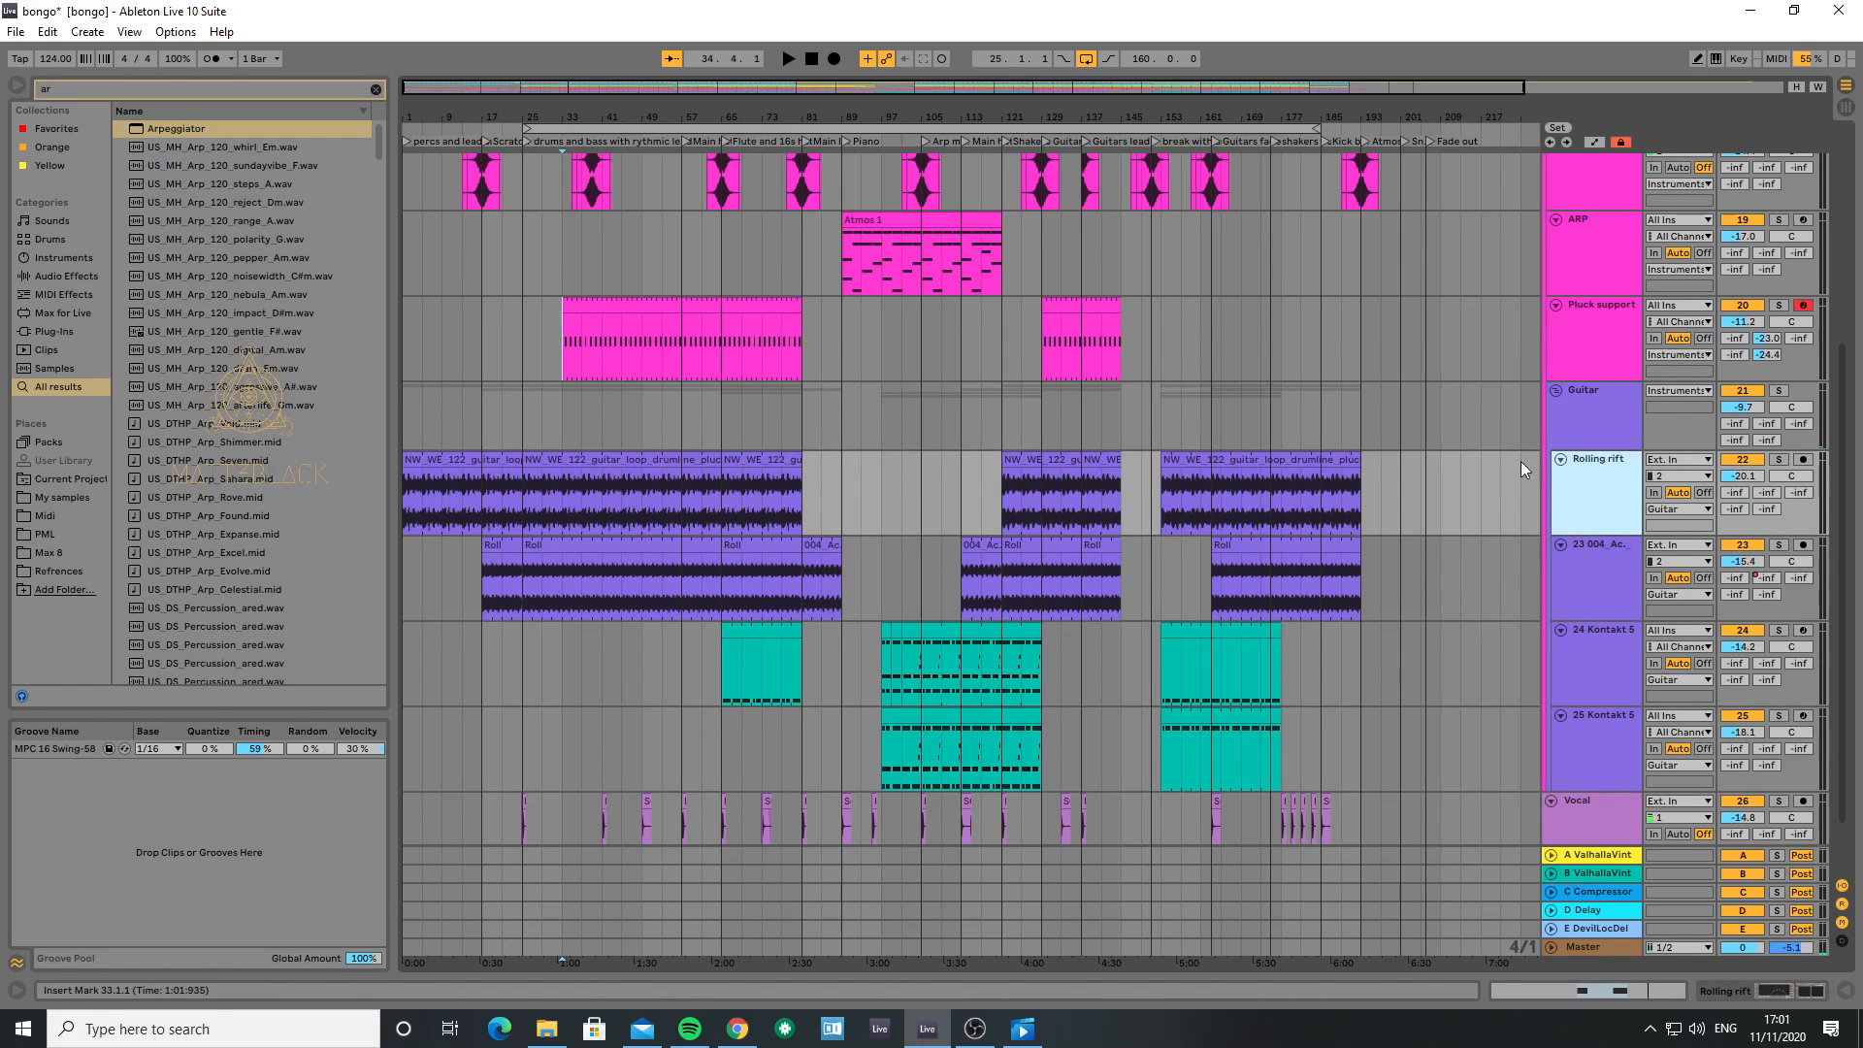
{"action": "left_click", "coordinate": [1581, 347]}
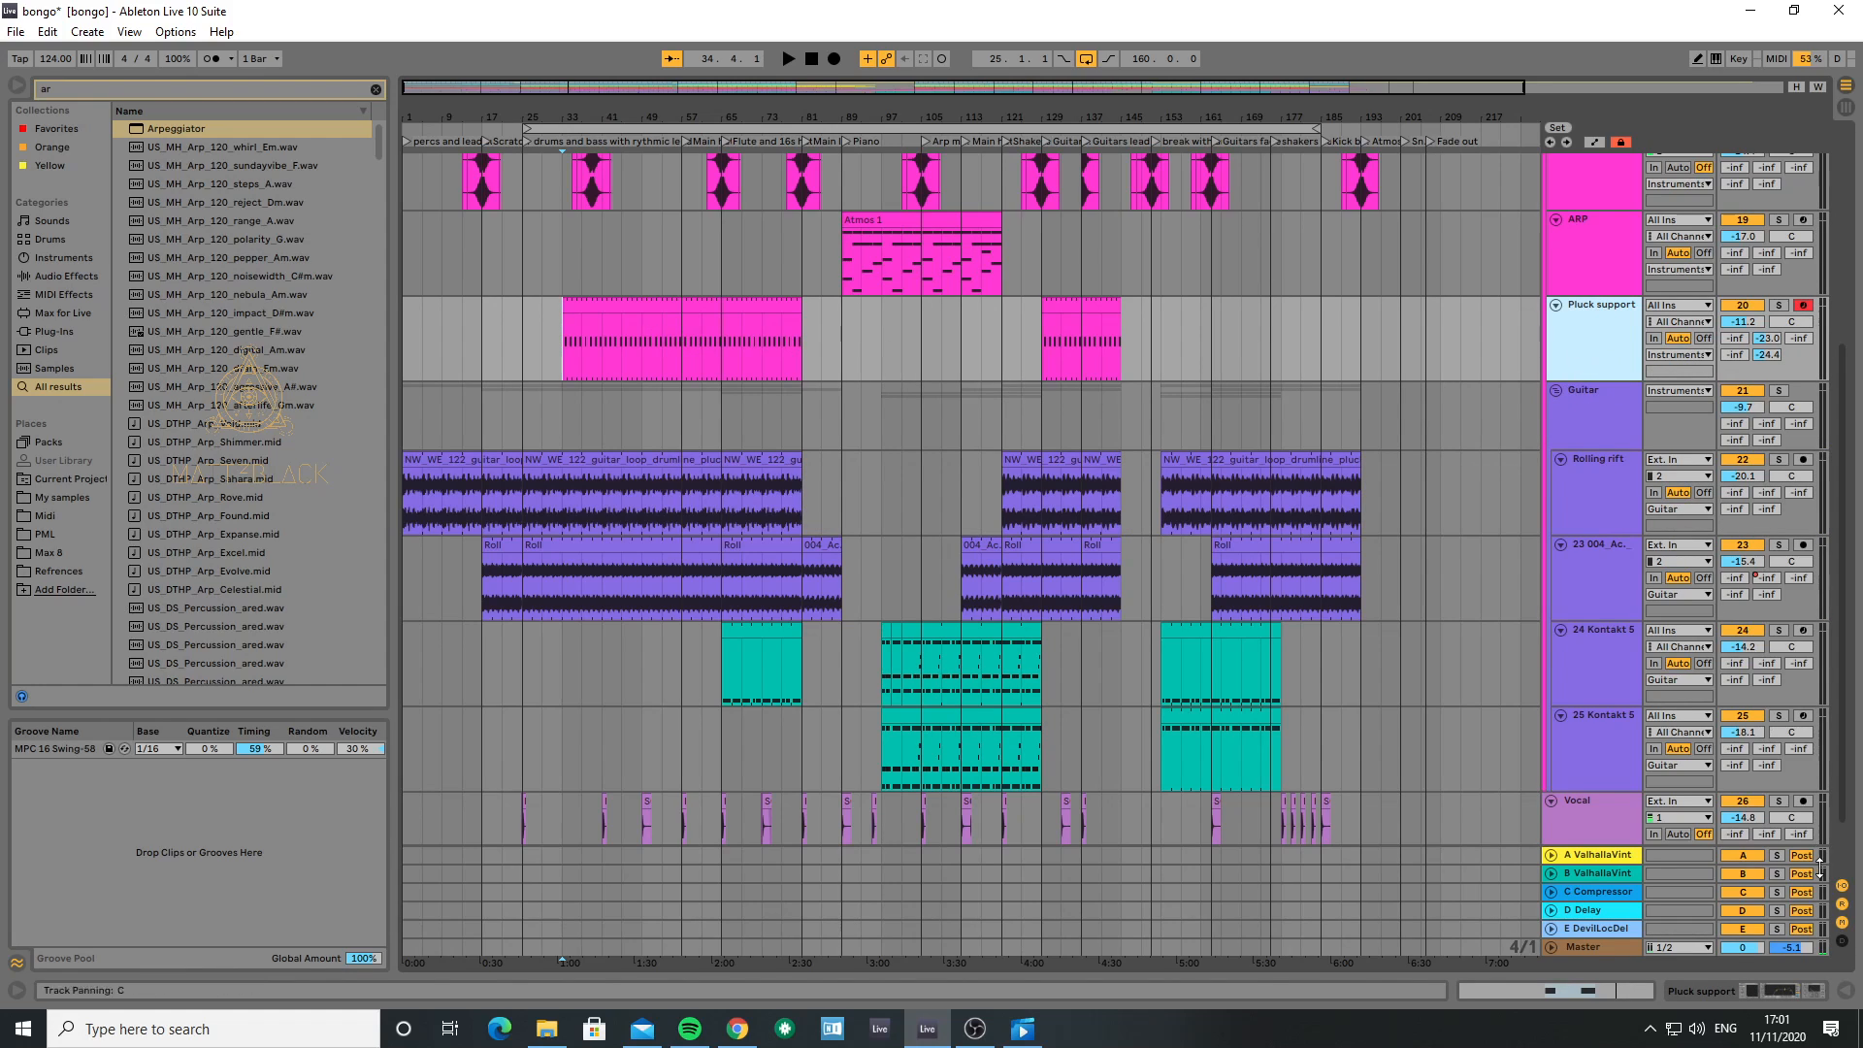
{"action": "left_click", "coordinate": [1778, 992]}
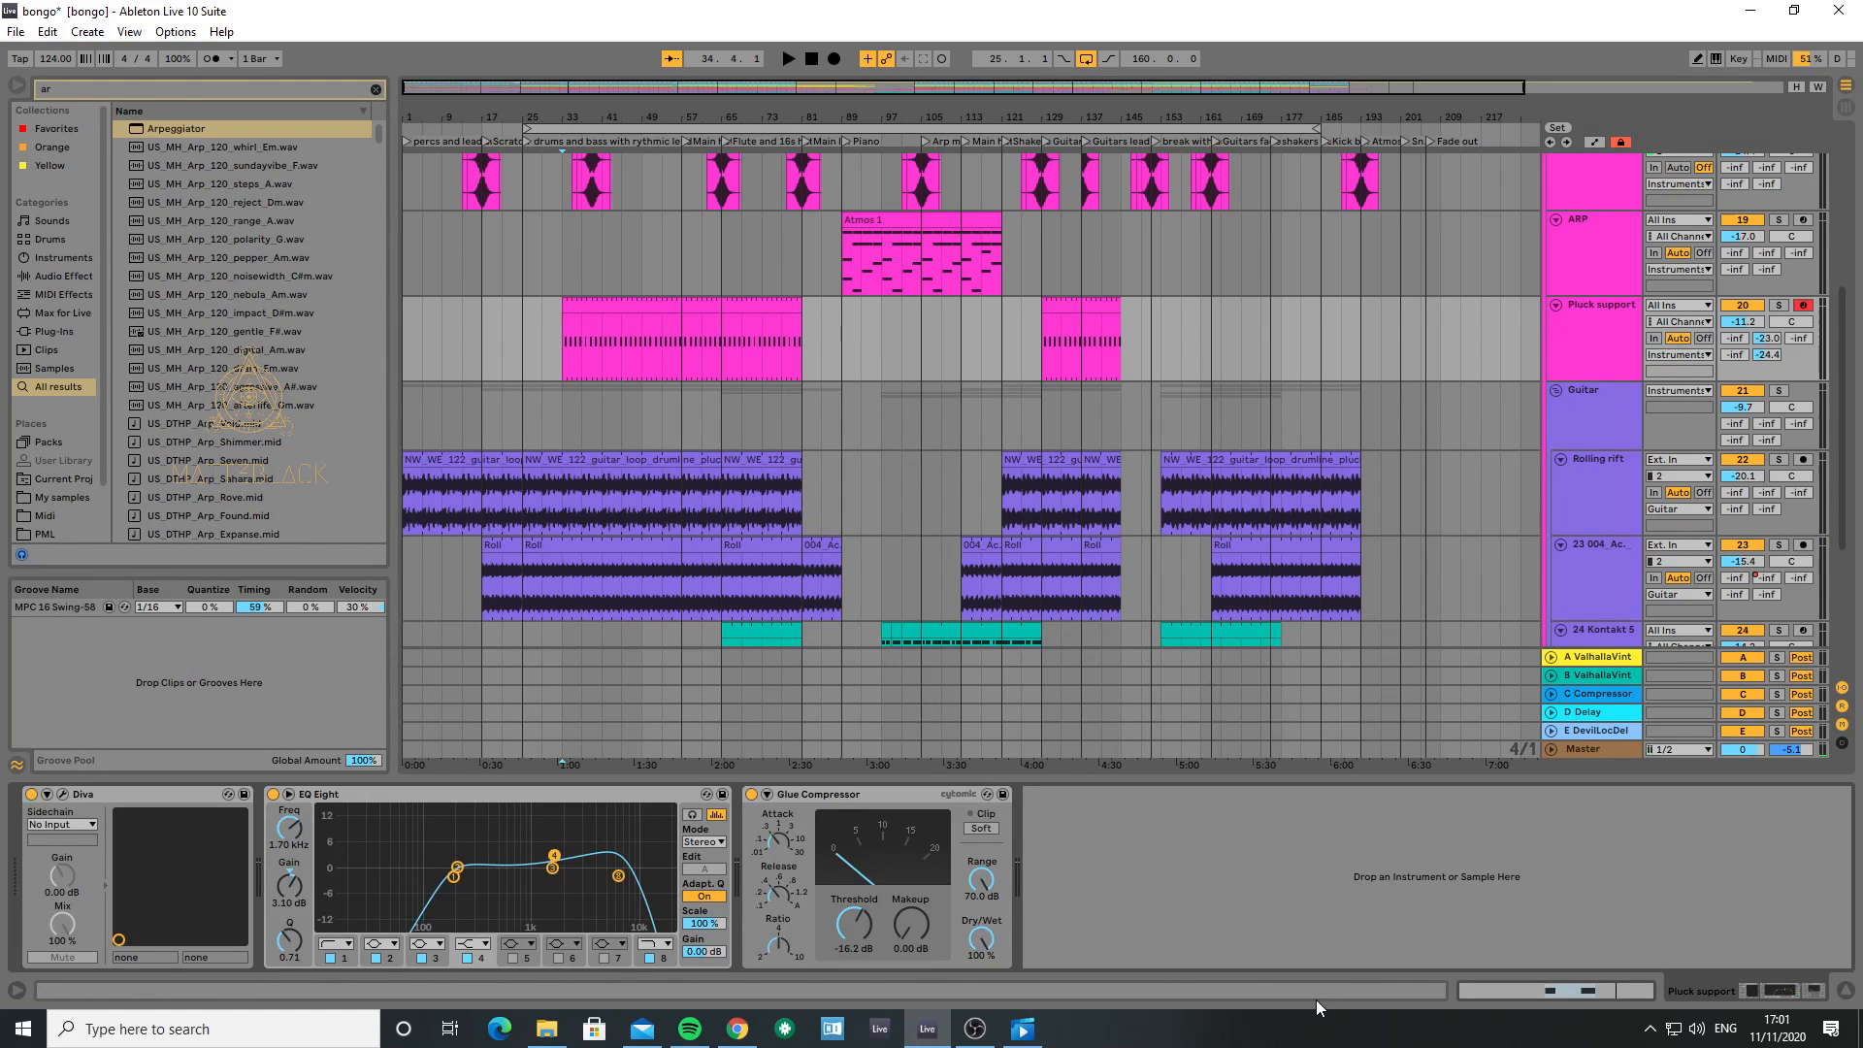
{"action": "left_click", "coordinate": [62, 794]}
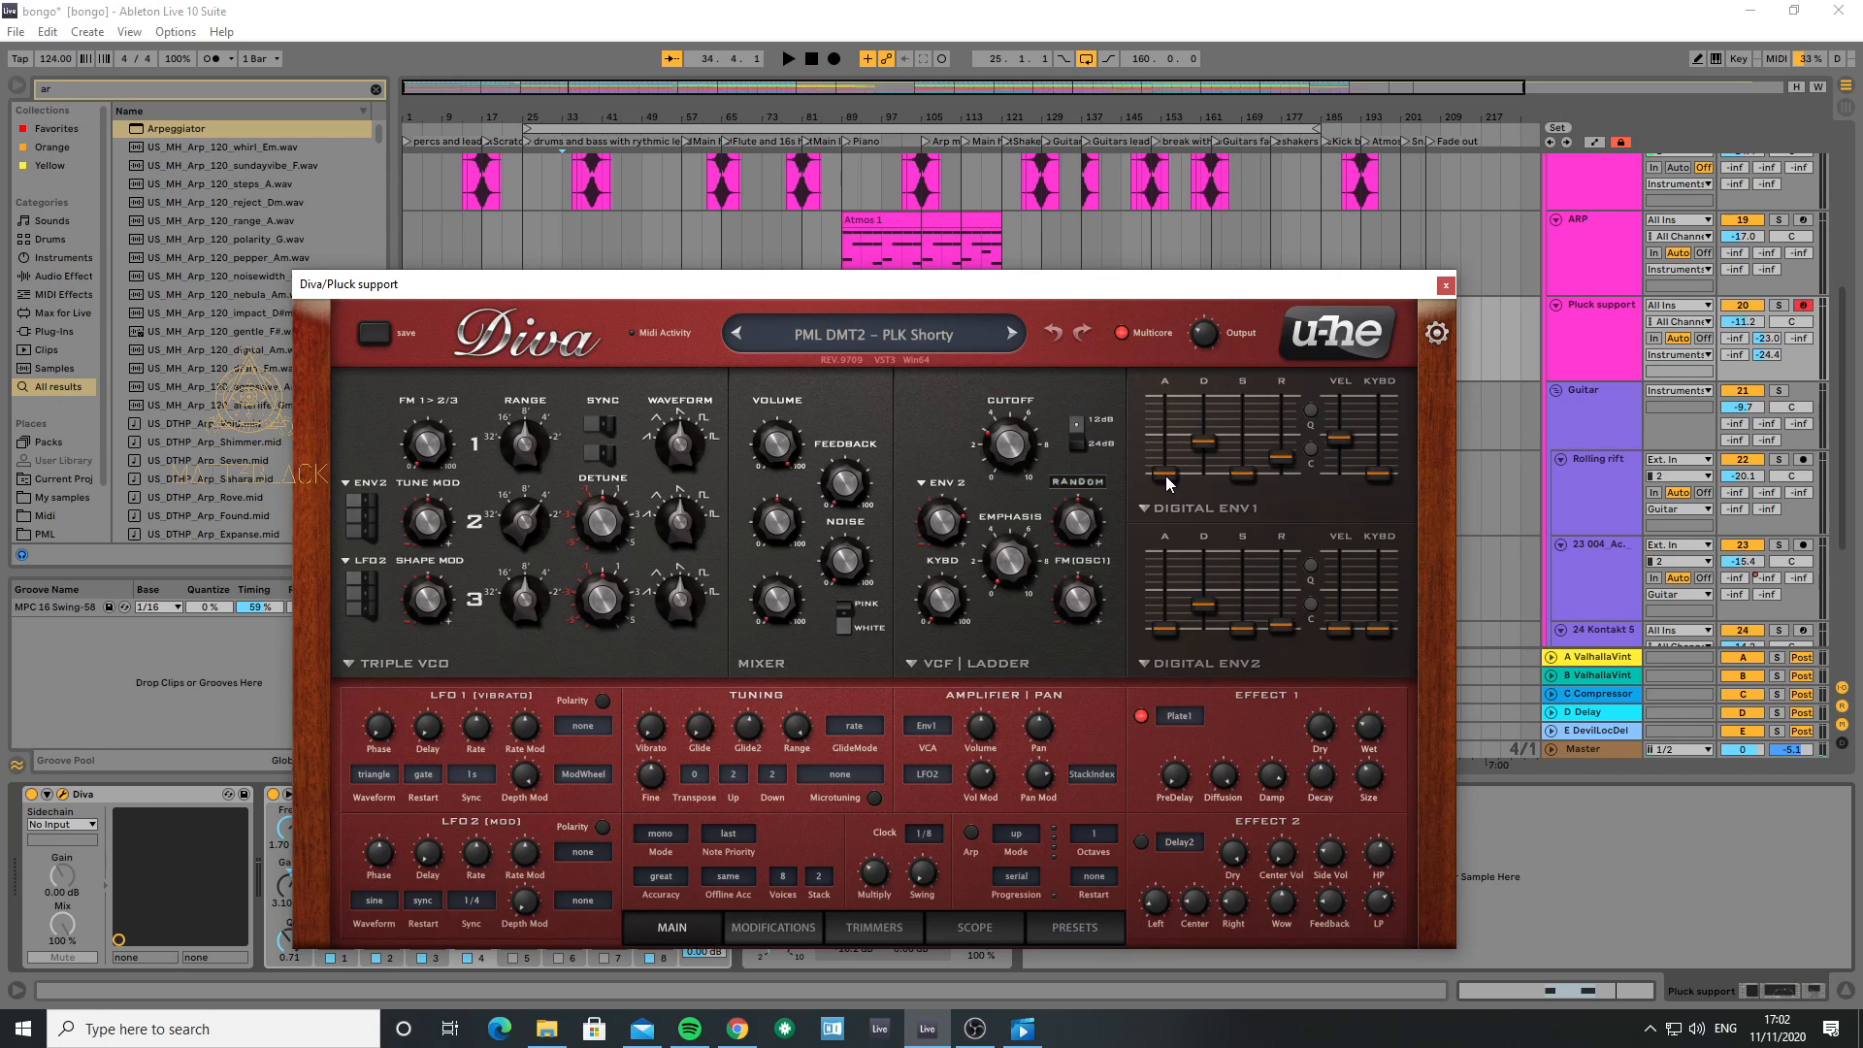
{"action": "mouse_move", "coordinate": [1166, 476]}
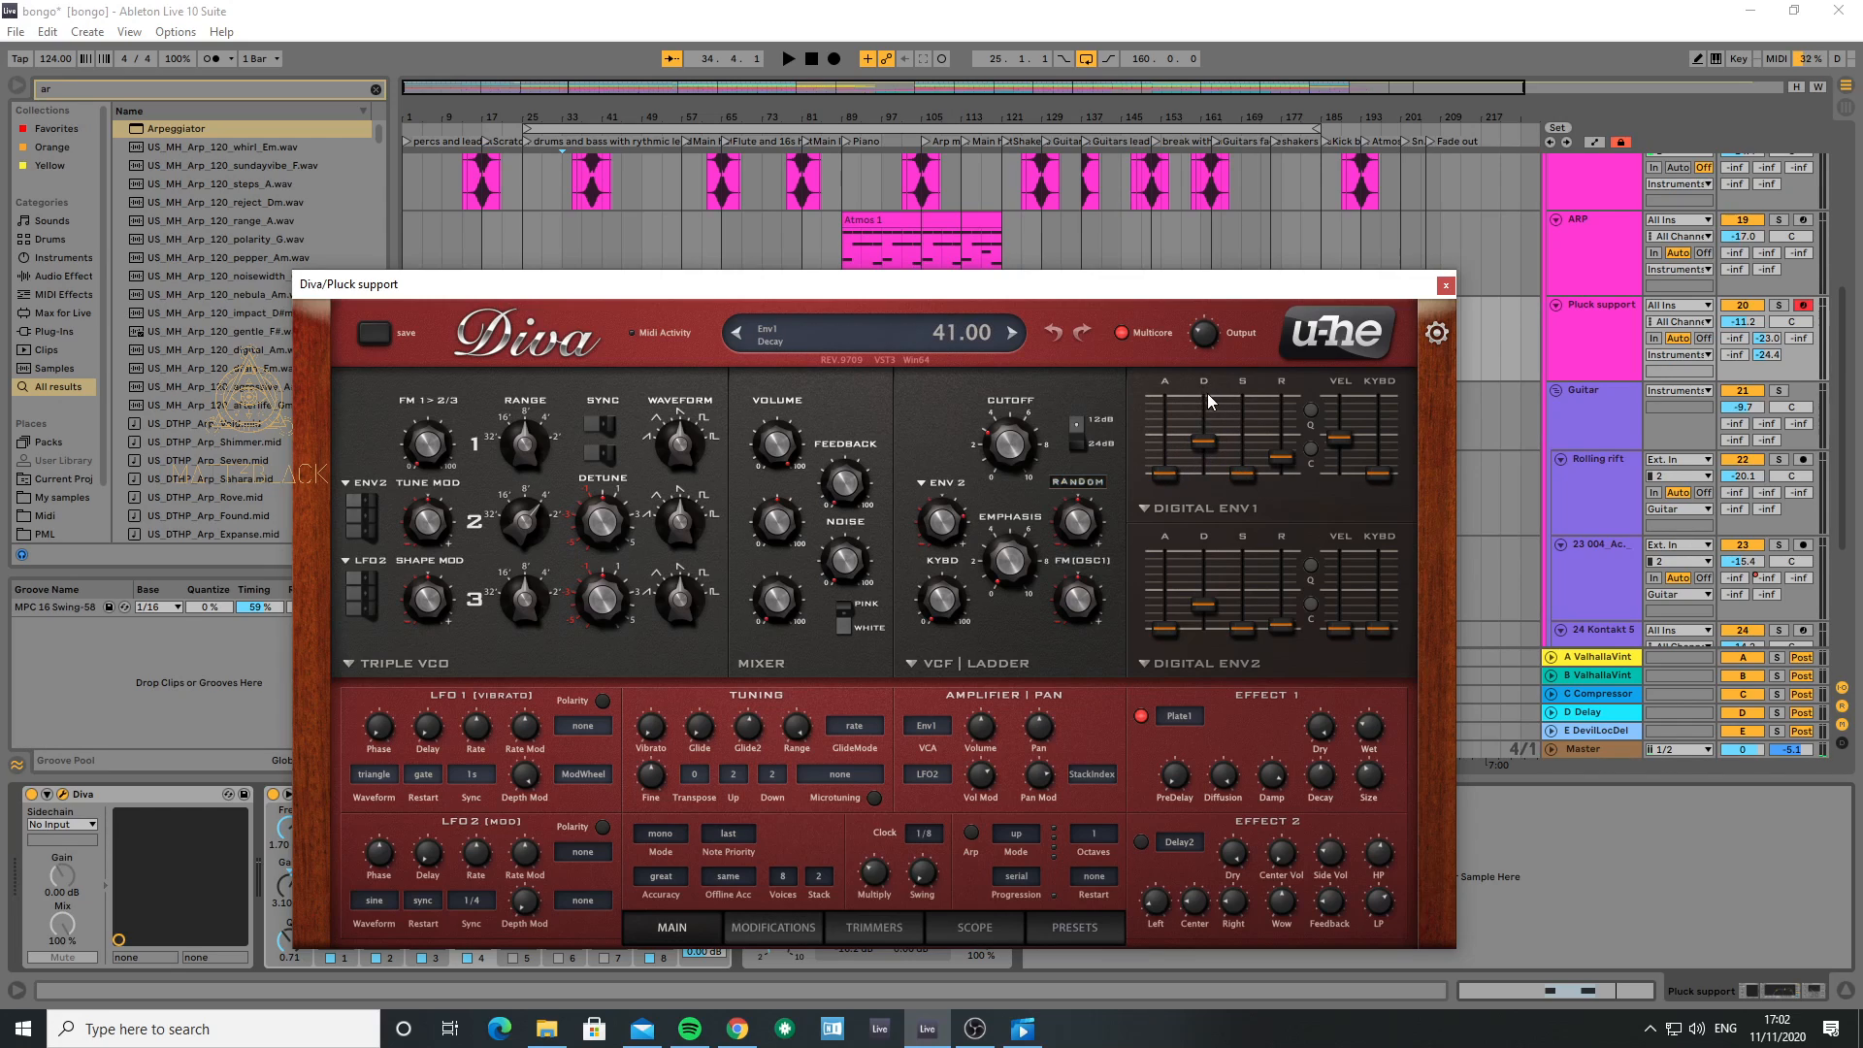
{"action": "mouse_move", "coordinate": [1237, 417]}
{"action": "mouse_move", "coordinate": [1241, 498]}
{"action": "mouse_move", "coordinate": [1279, 471]}
{"action": "left_click", "coordinate": [1446, 285]}
- Unfold the Bass group, open Serum on the Sub track, and audition the soloed sub from bar 33
{"action": "scroll", "coordinate": [1502, 390], "scroll_direction": "up", "scroll_amount": 6}
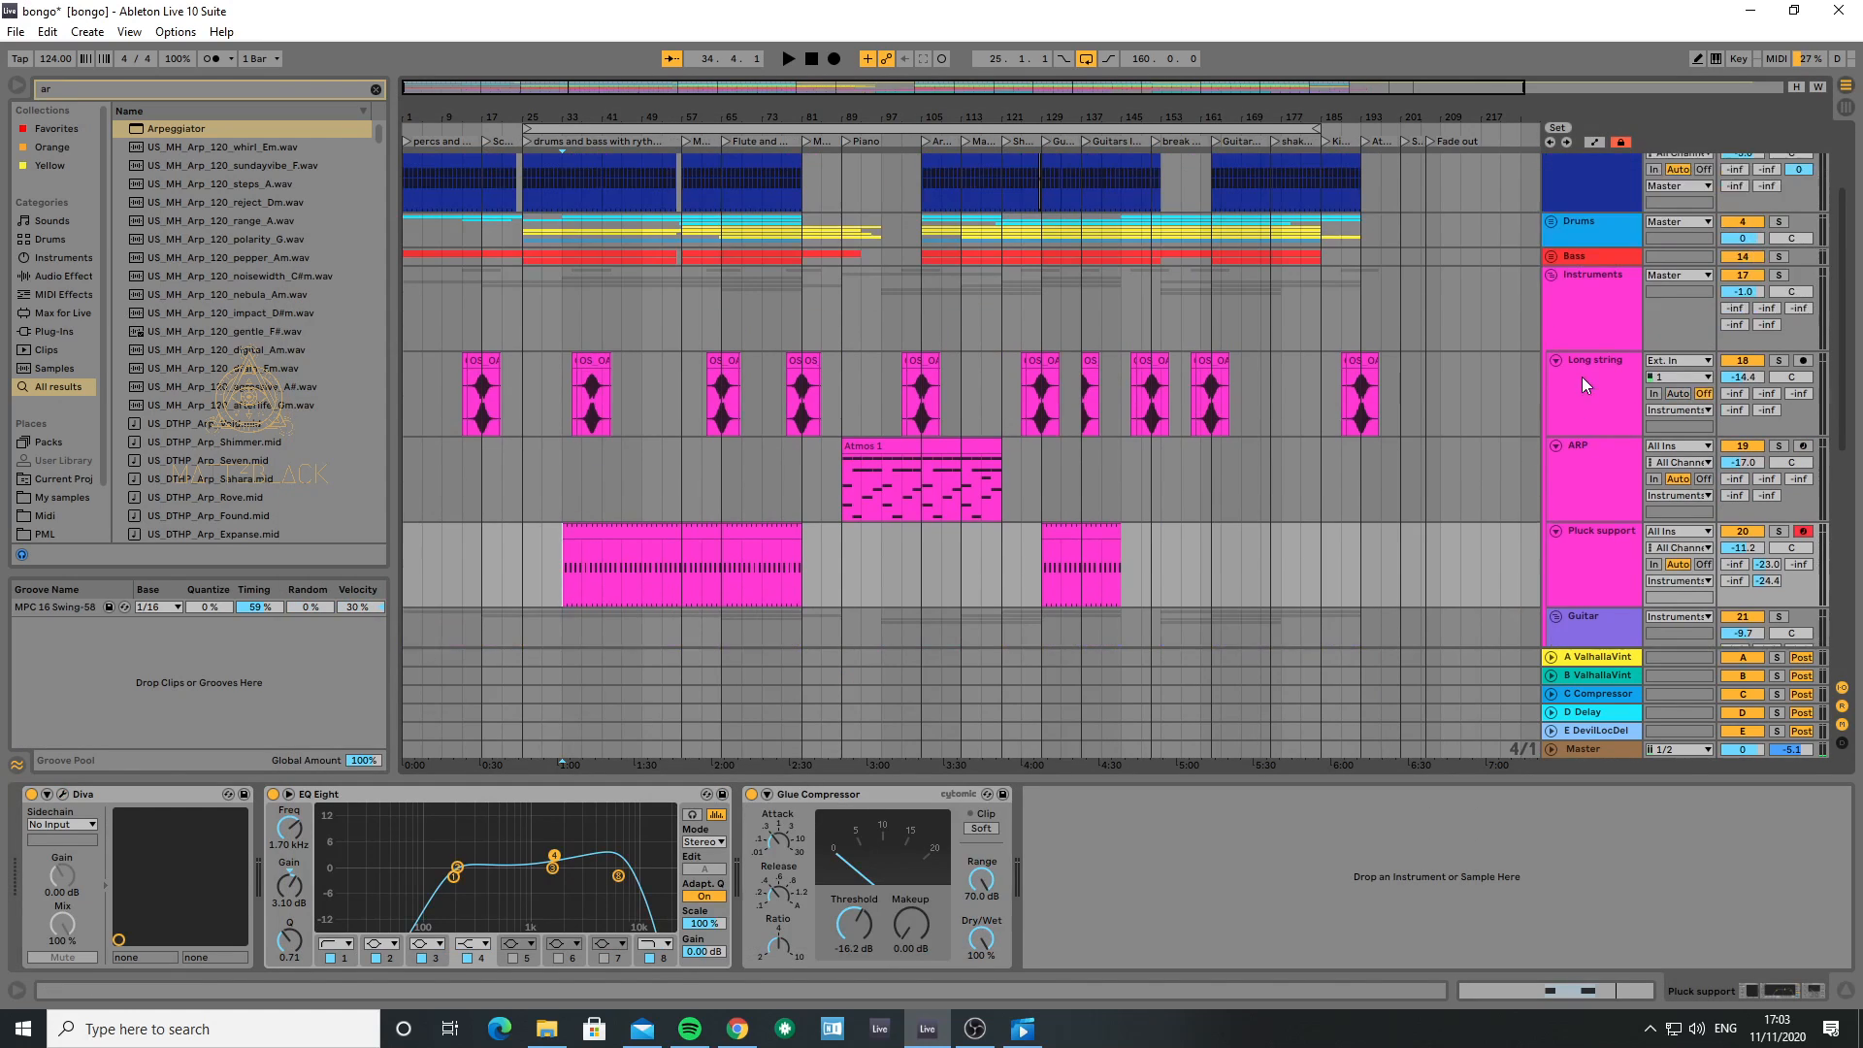
{"action": "left_click", "coordinate": [1551, 302]}
{"action": "left_click", "coordinate": [1585, 309]}
{"action": "left_click", "coordinate": [1597, 373]}
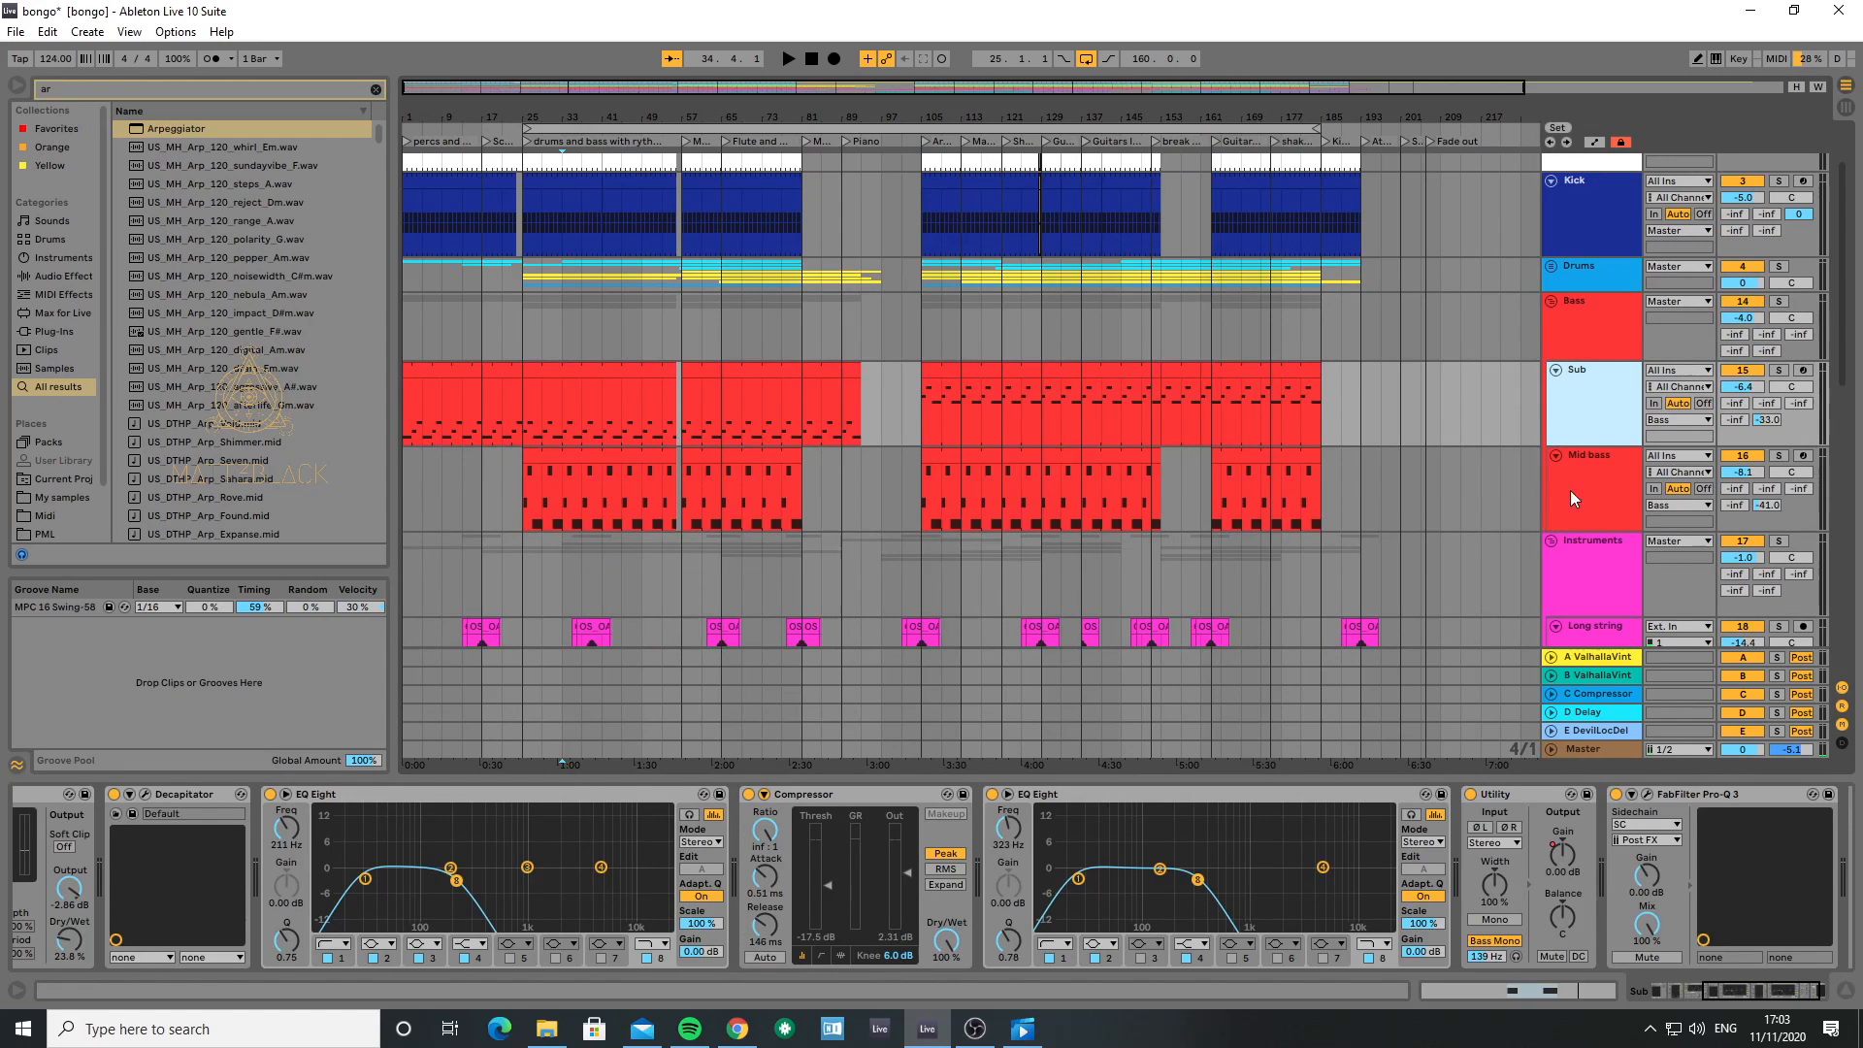
{"action": "scroll", "coordinate": [466, 817], "scroll_direction": "up", "scroll_amount": 5}
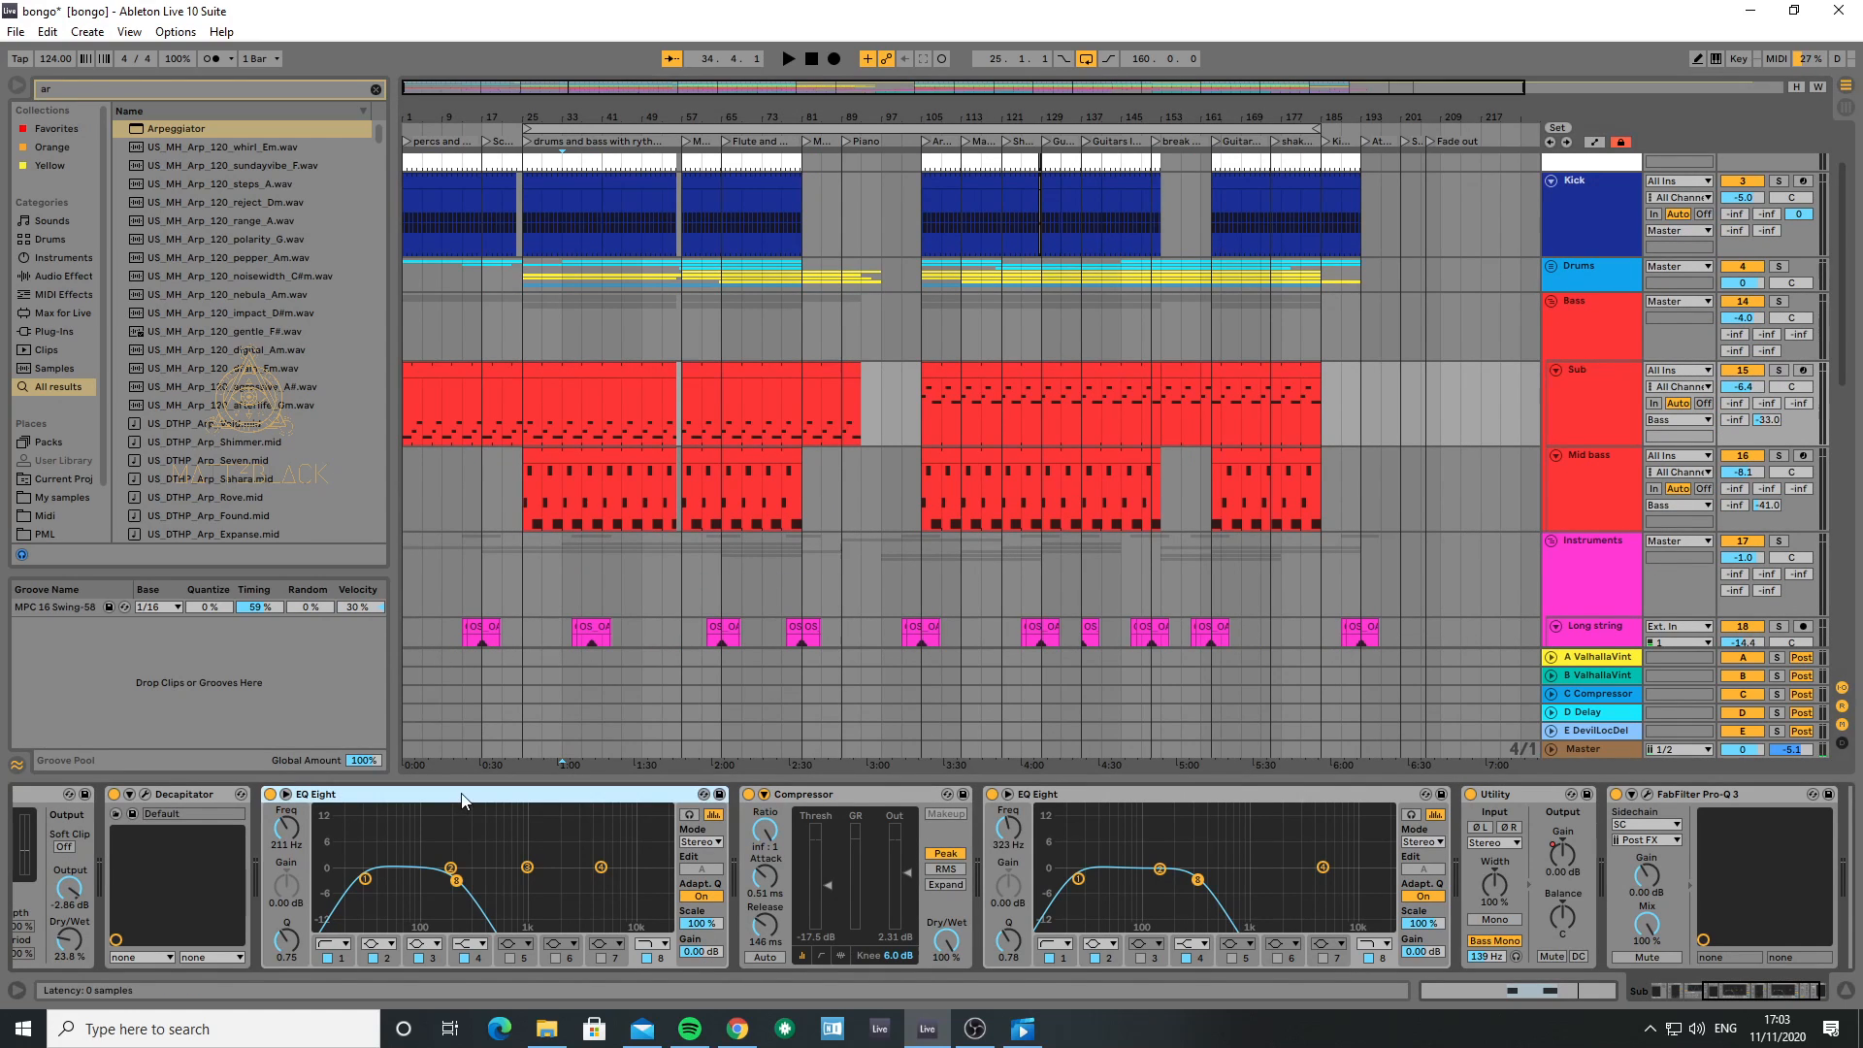
{"action": "left_click", "coordinate": [54, 793]}
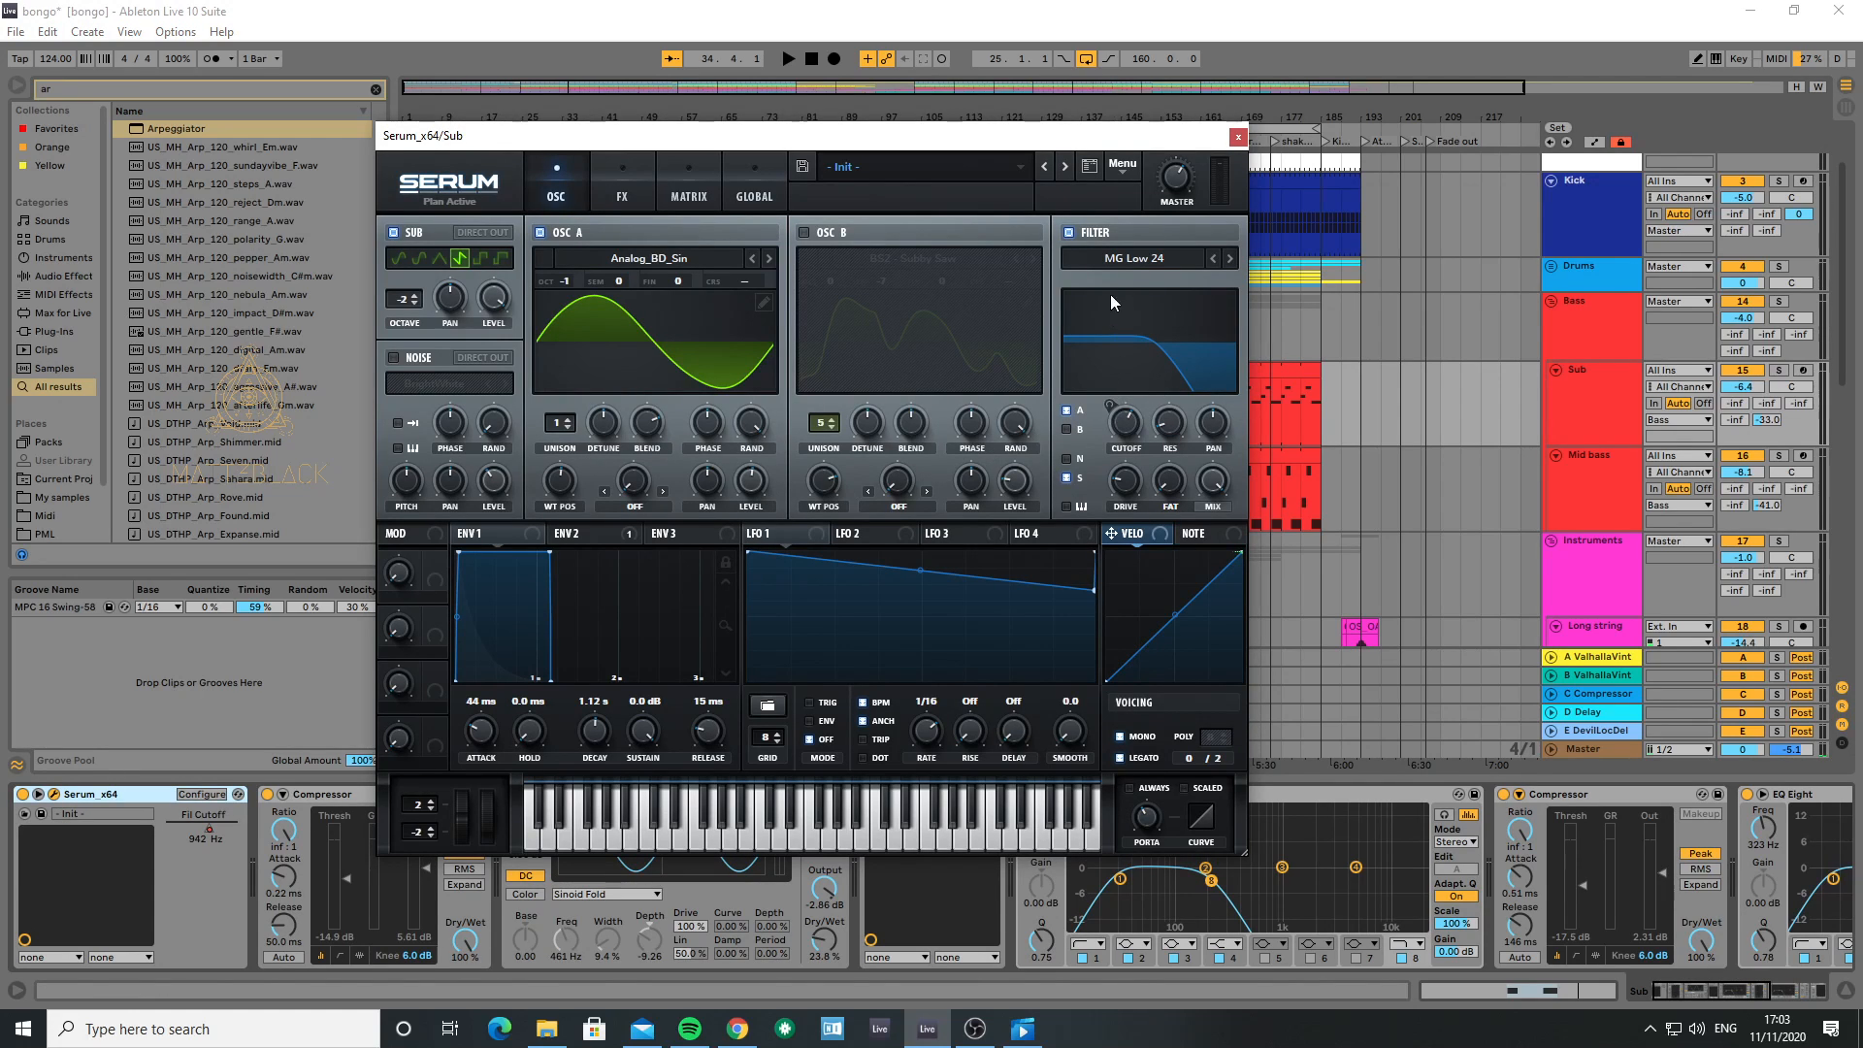
{"action": "key", "text": "space"}
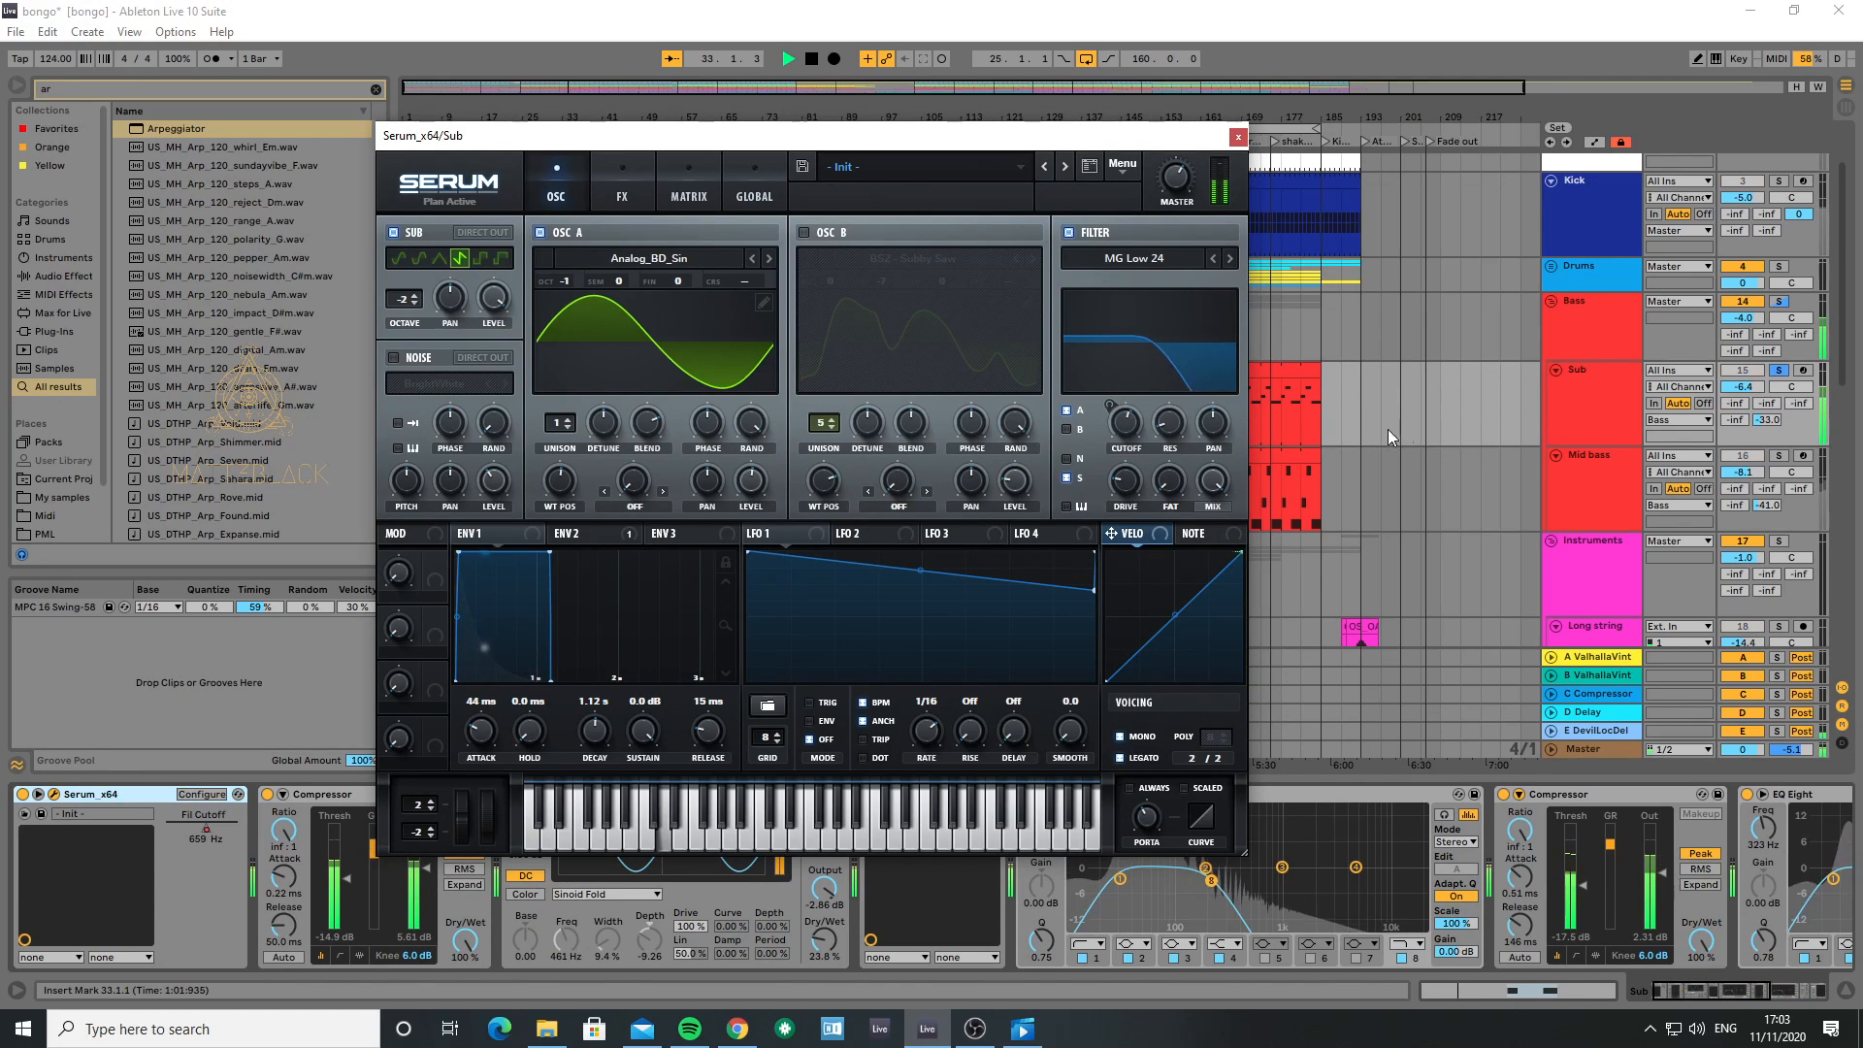
- Display Env 2 in Serum, bypass its modulation of the filter cutoff, and audition the sub from bar 33
{"action": "left_click", "coordinate": [607, 539]}
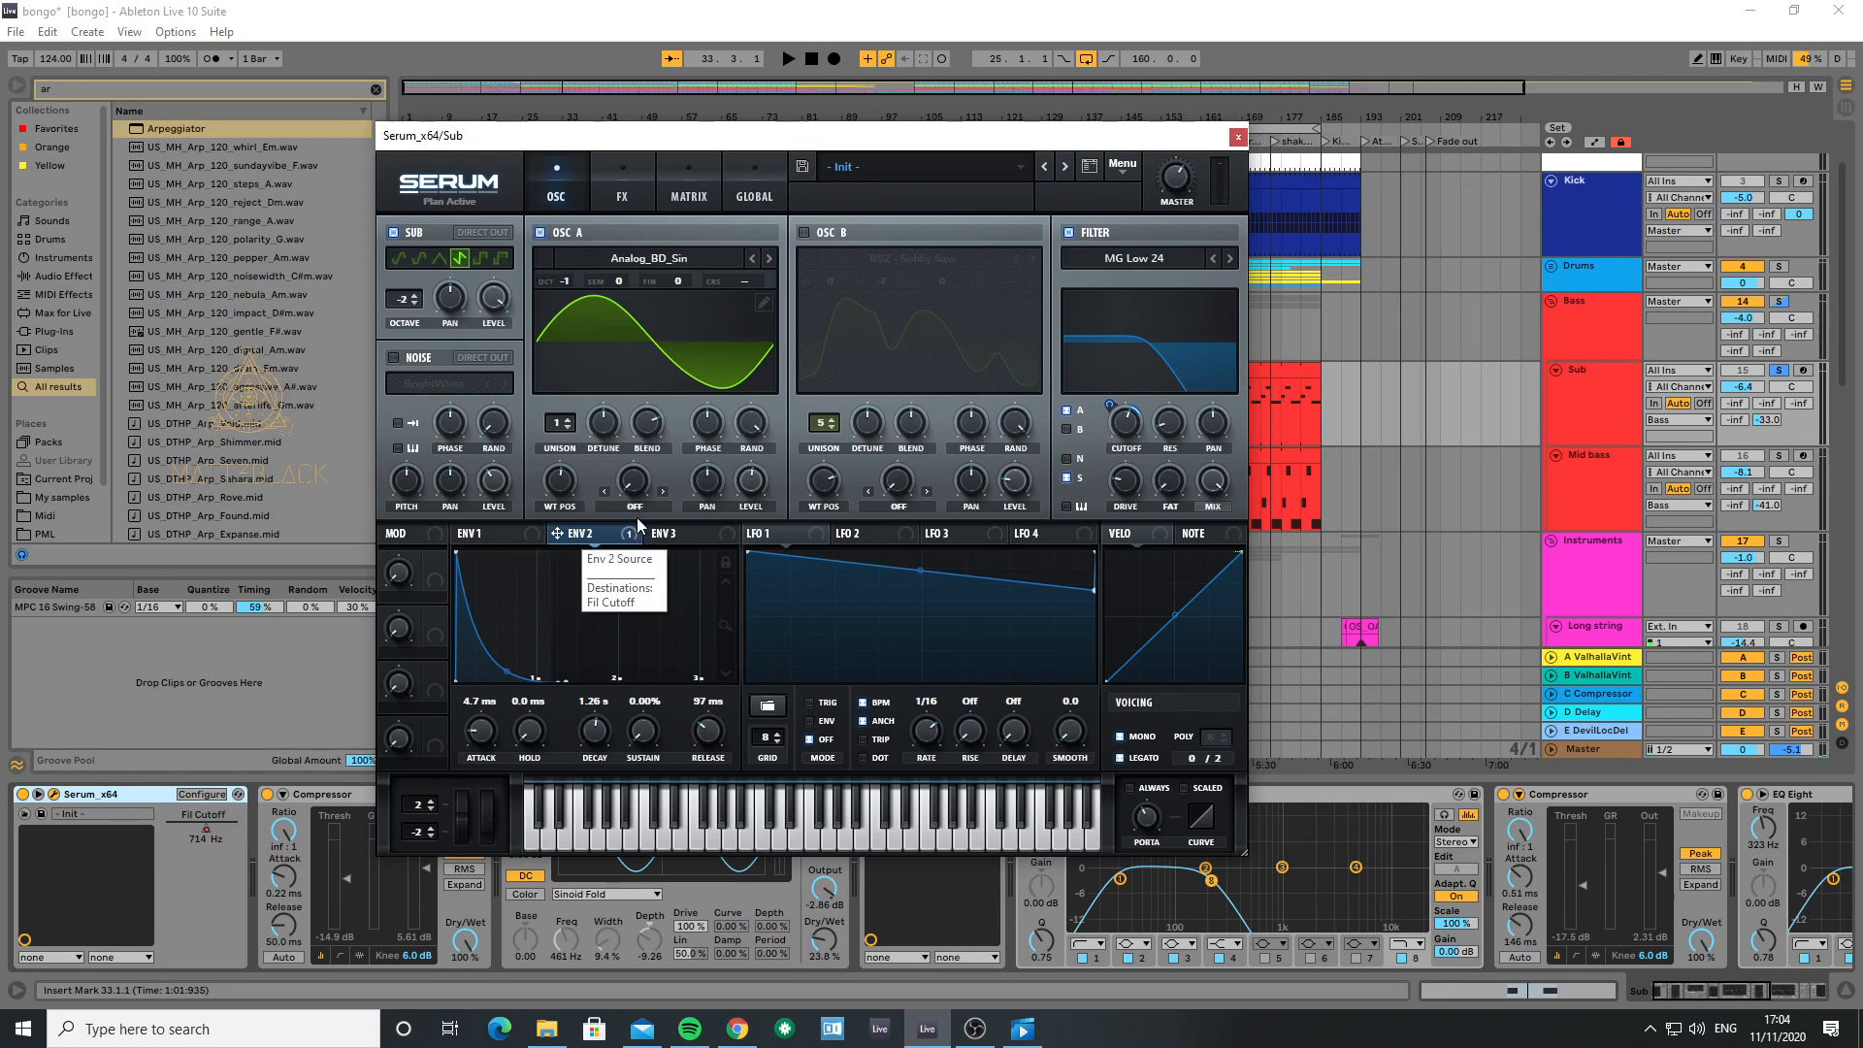
{"action": "right_click", "coordinate": [1112, 405]}
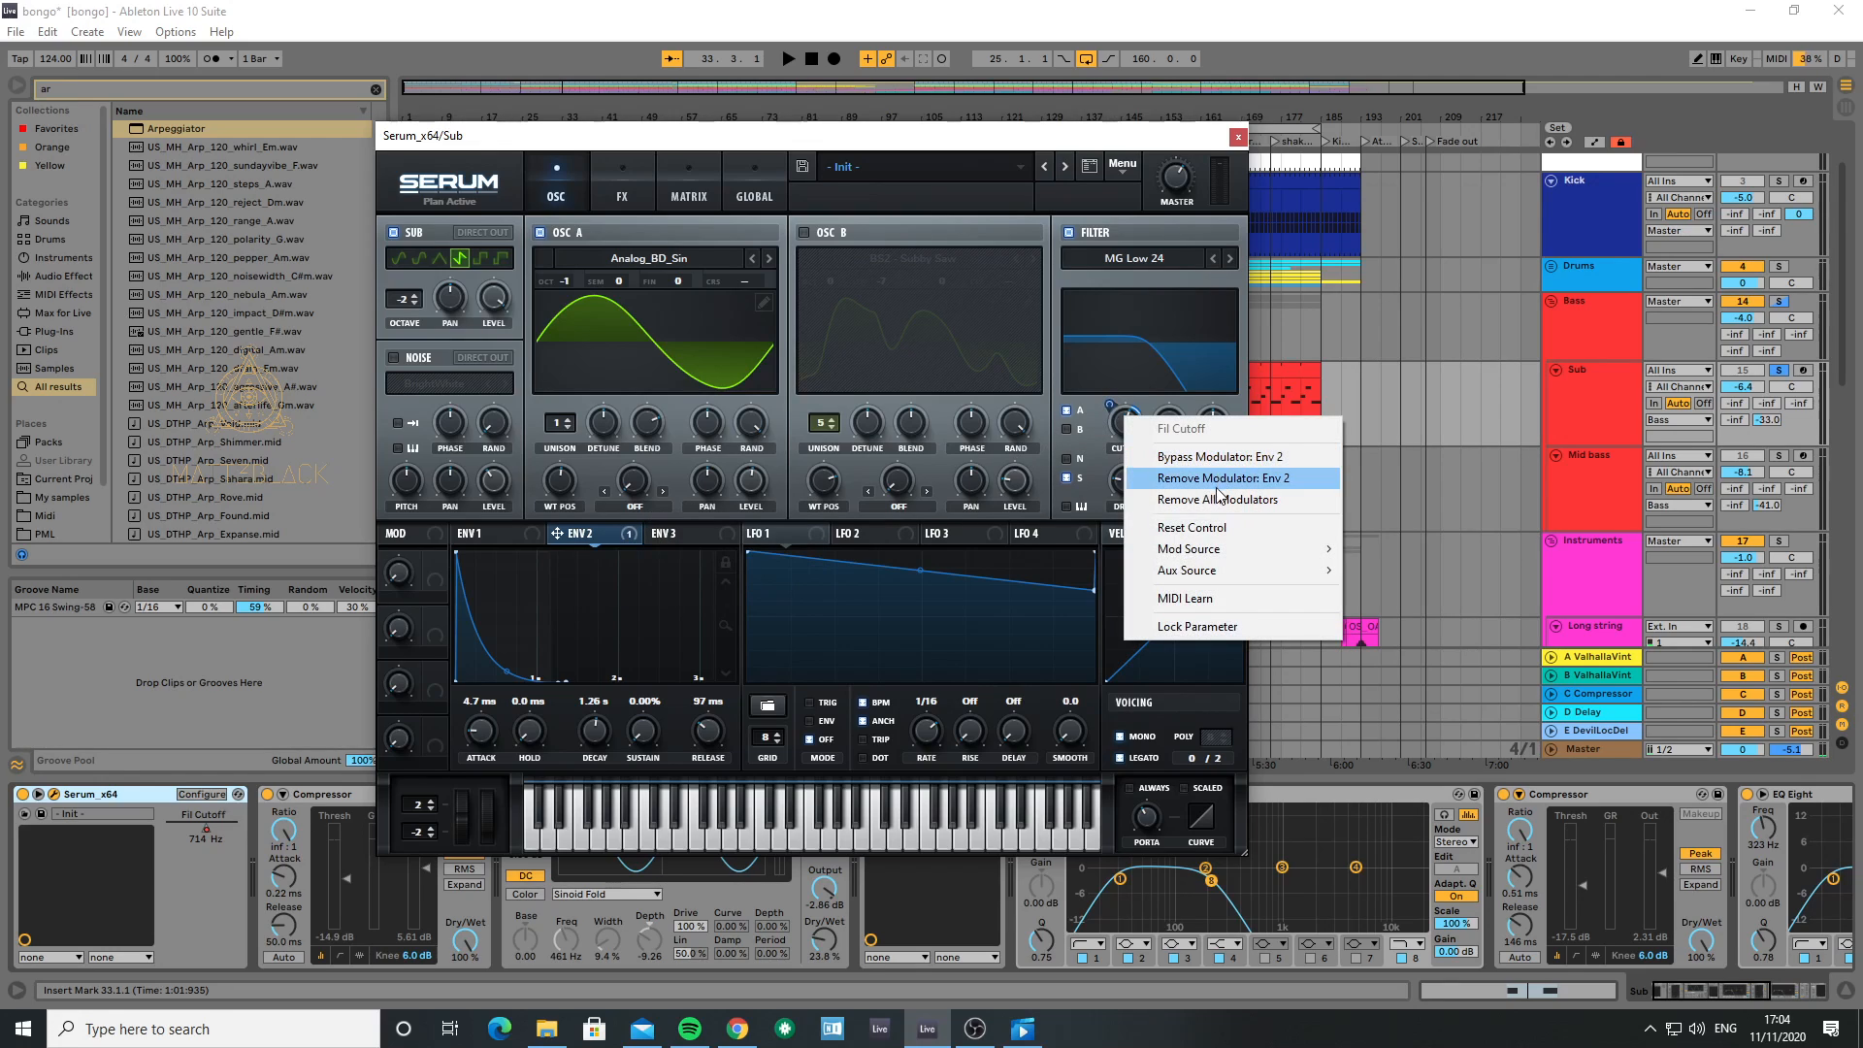
{"action": "left_click", "coordinate": [1213, 456]}
{"action": "key", "text": "space"}
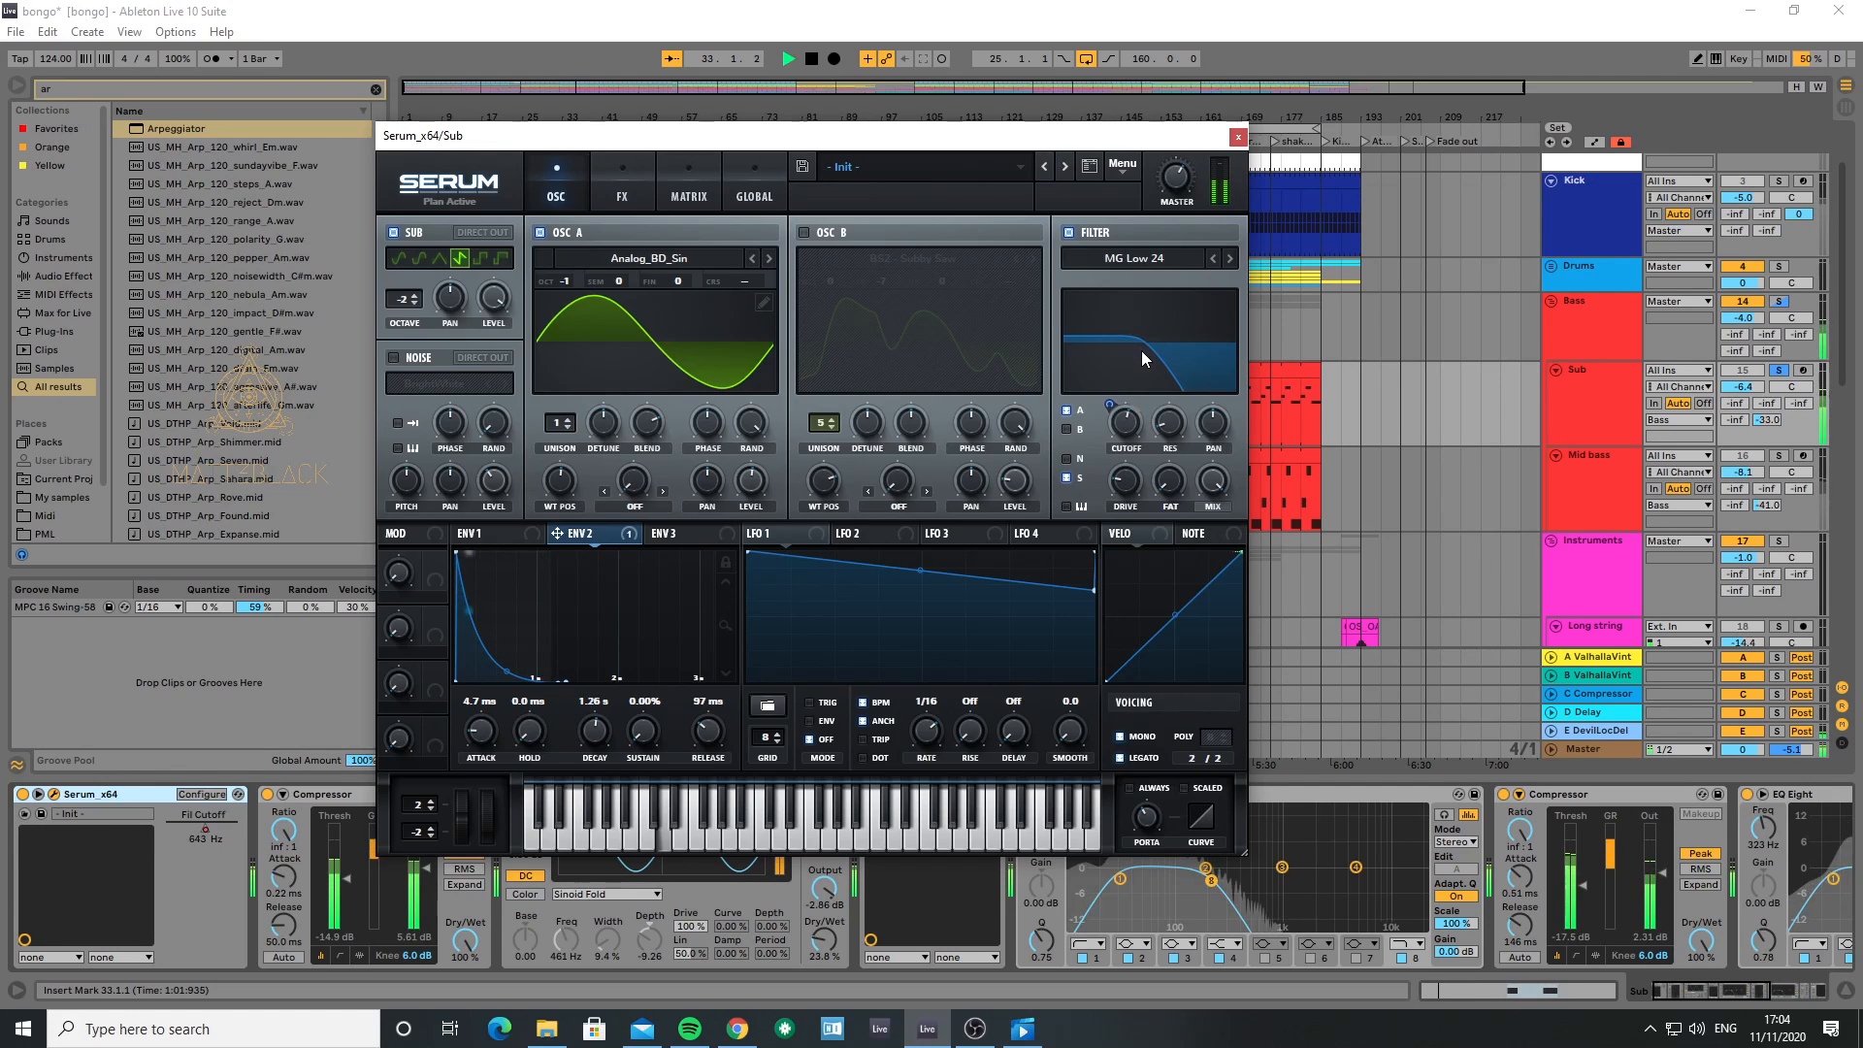
{"action": "key", "text": "space"}
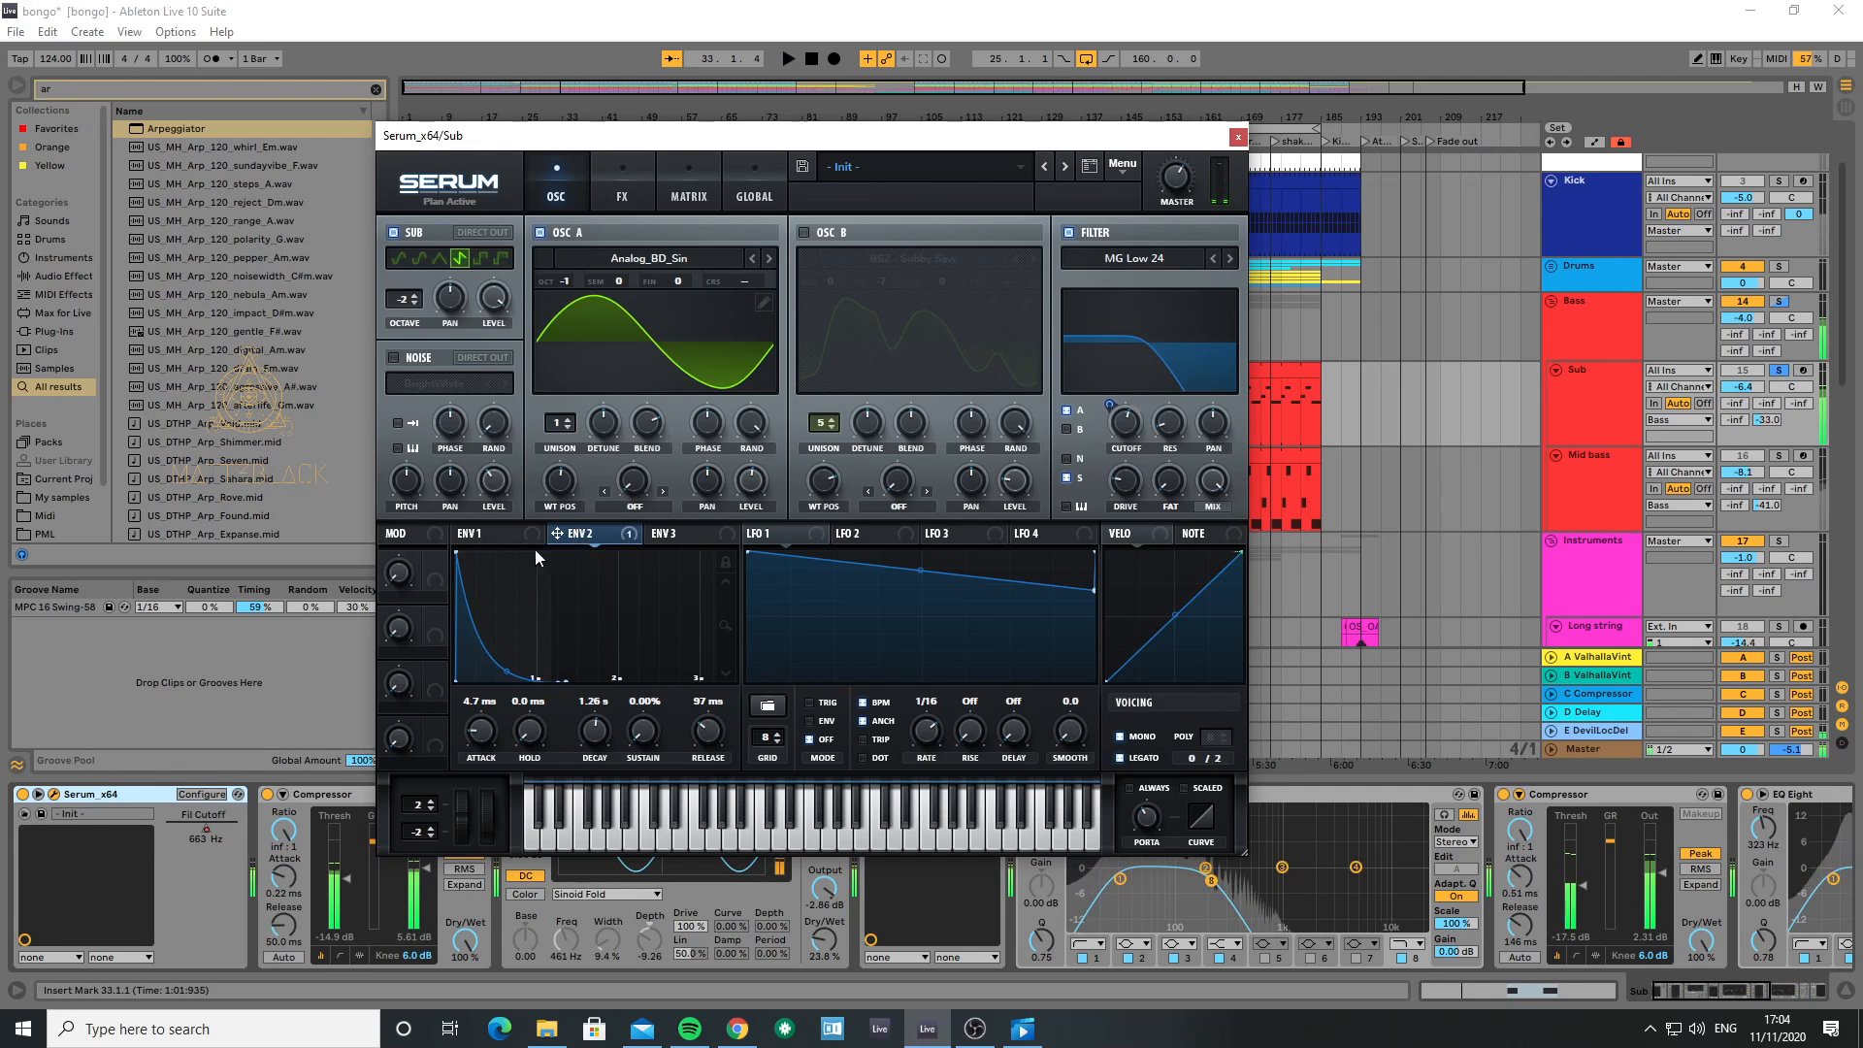
- Re-enable Env 2's modulation of the filter cutoff in the Sub track's Serum
{"action": "right_click", "coordinate": [594, 532]}
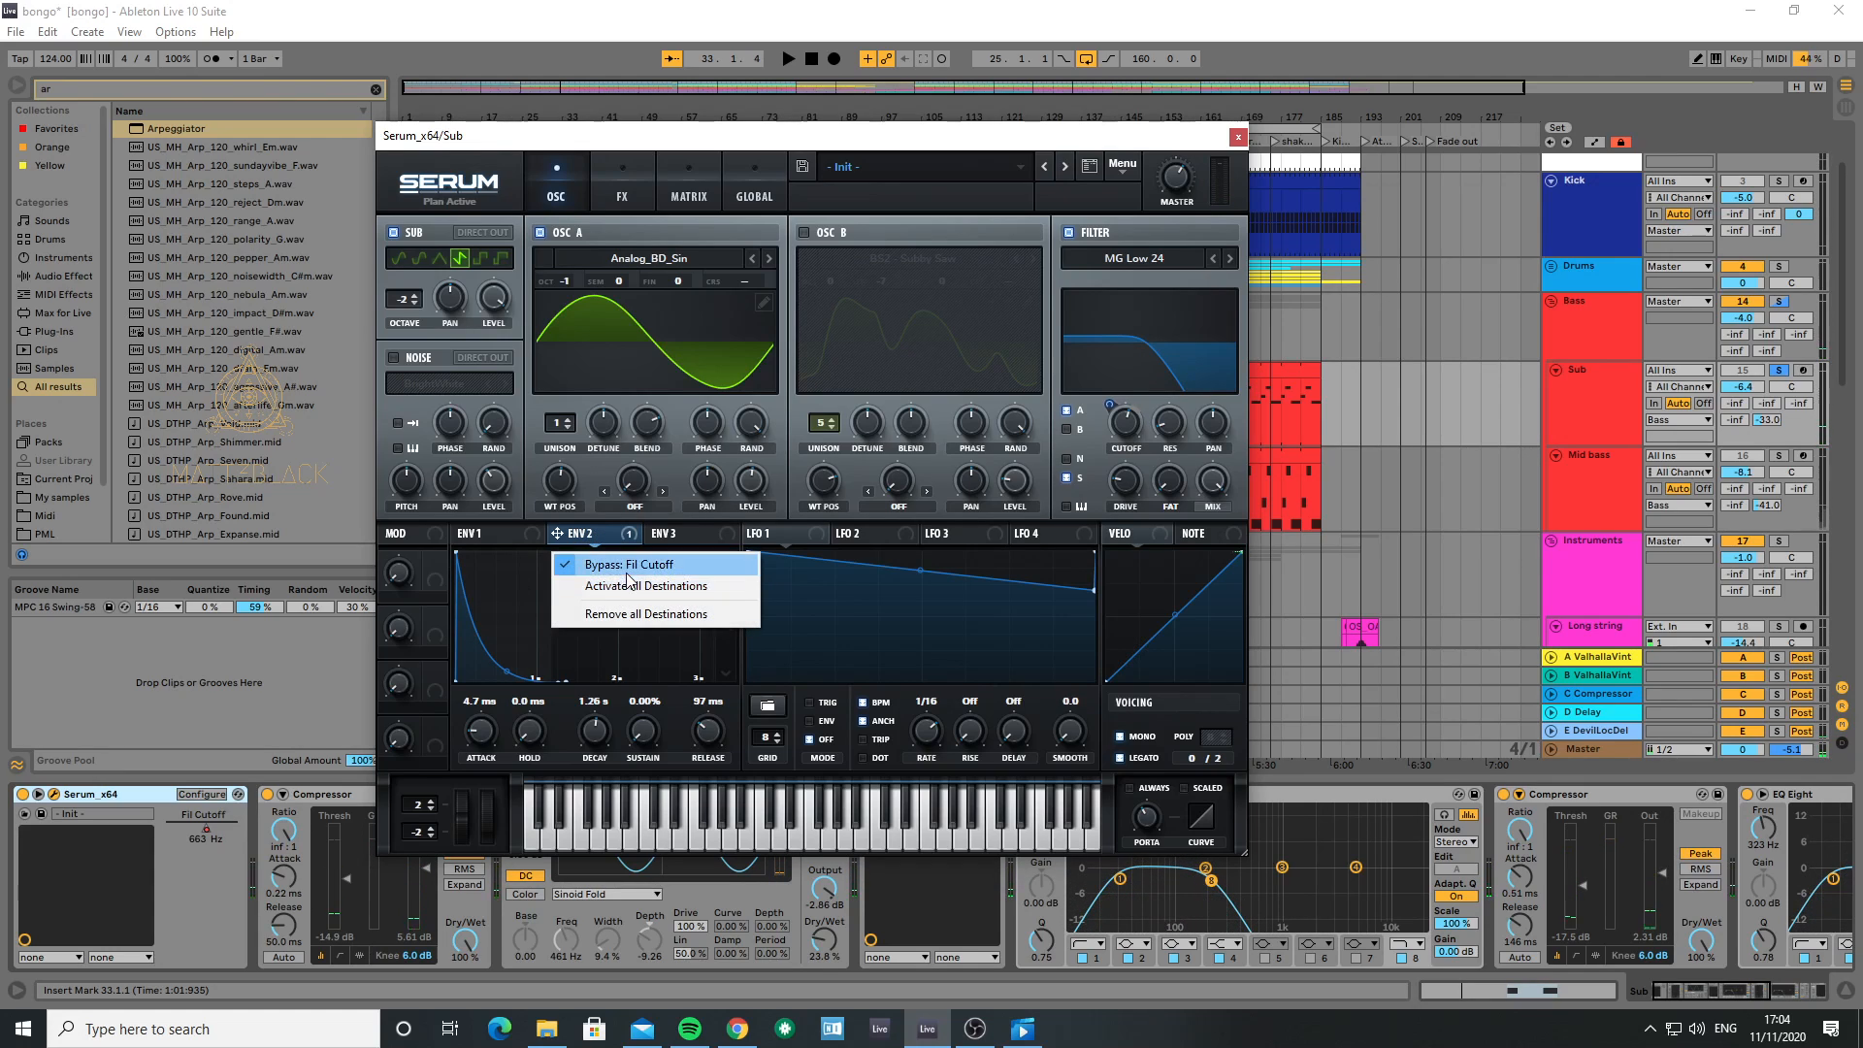
{"action": "right_click", "coordinate": [1114, 416]}
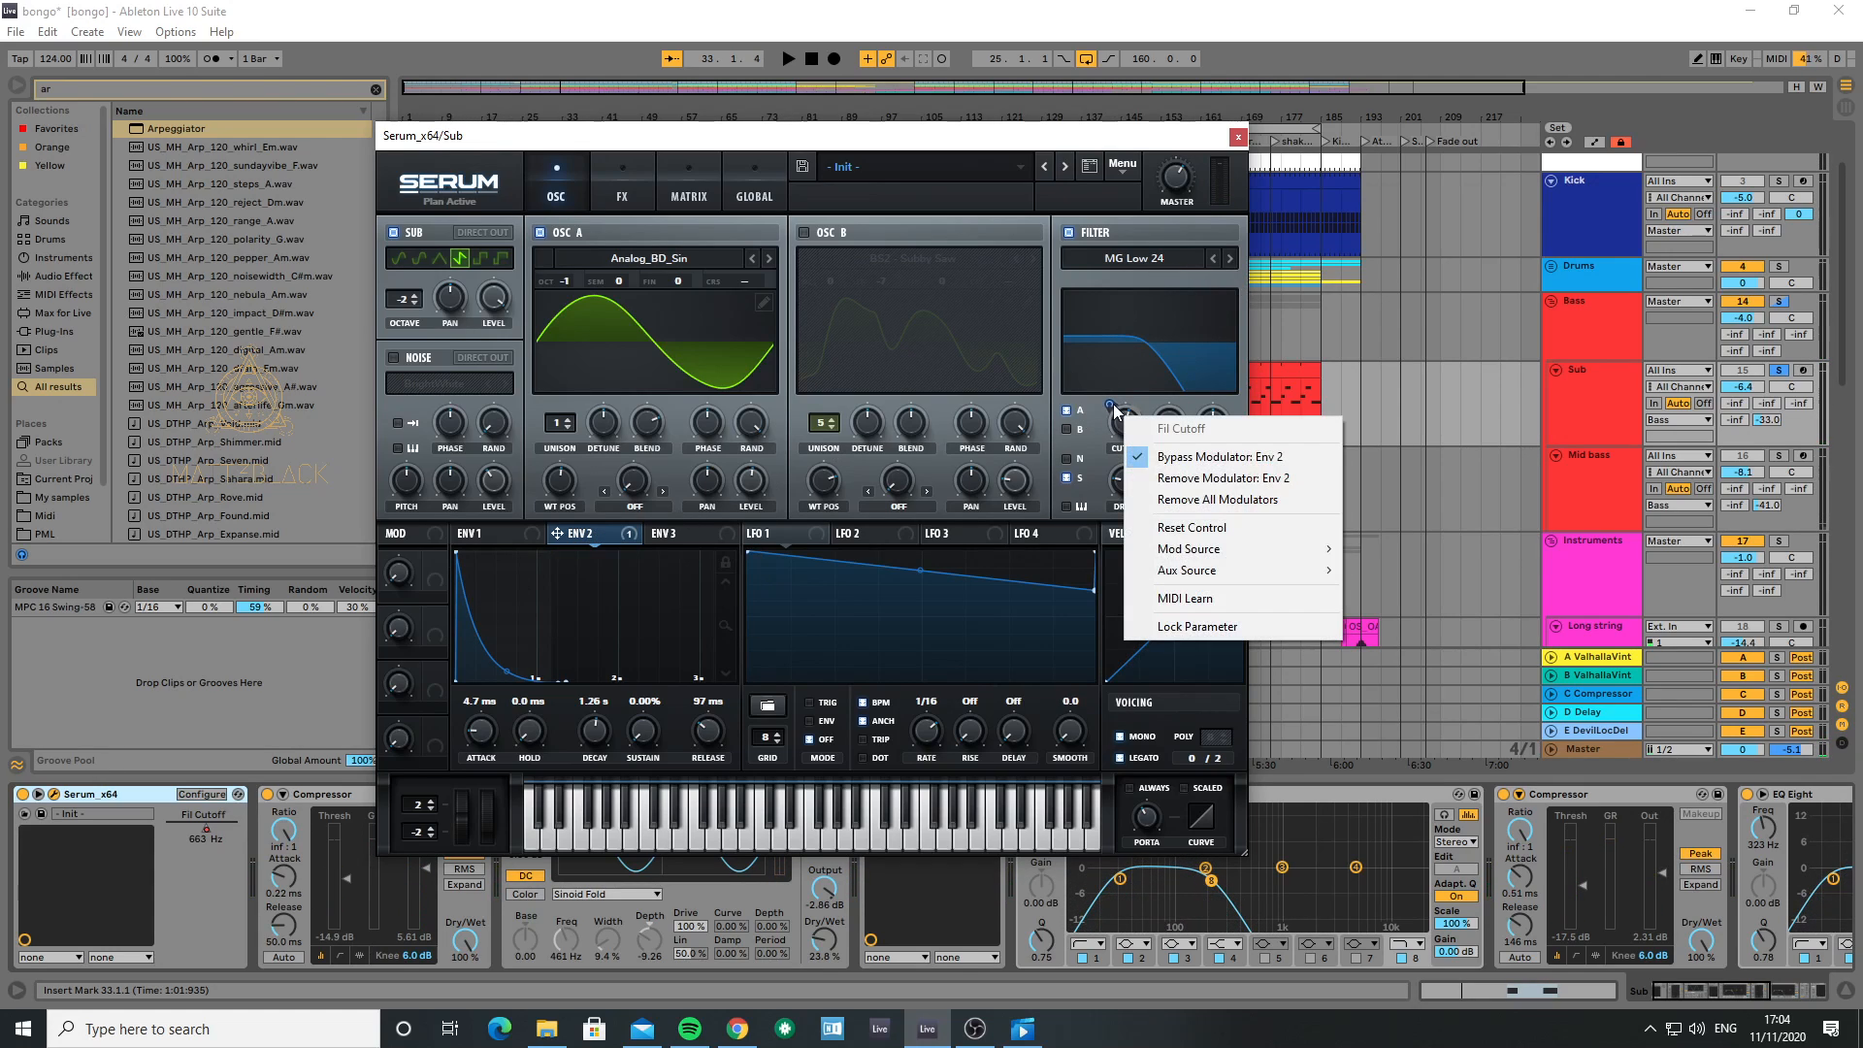
{"action": "left_click", "coordinate": [1150, 468]}
{"action": "key", "text": "space"}
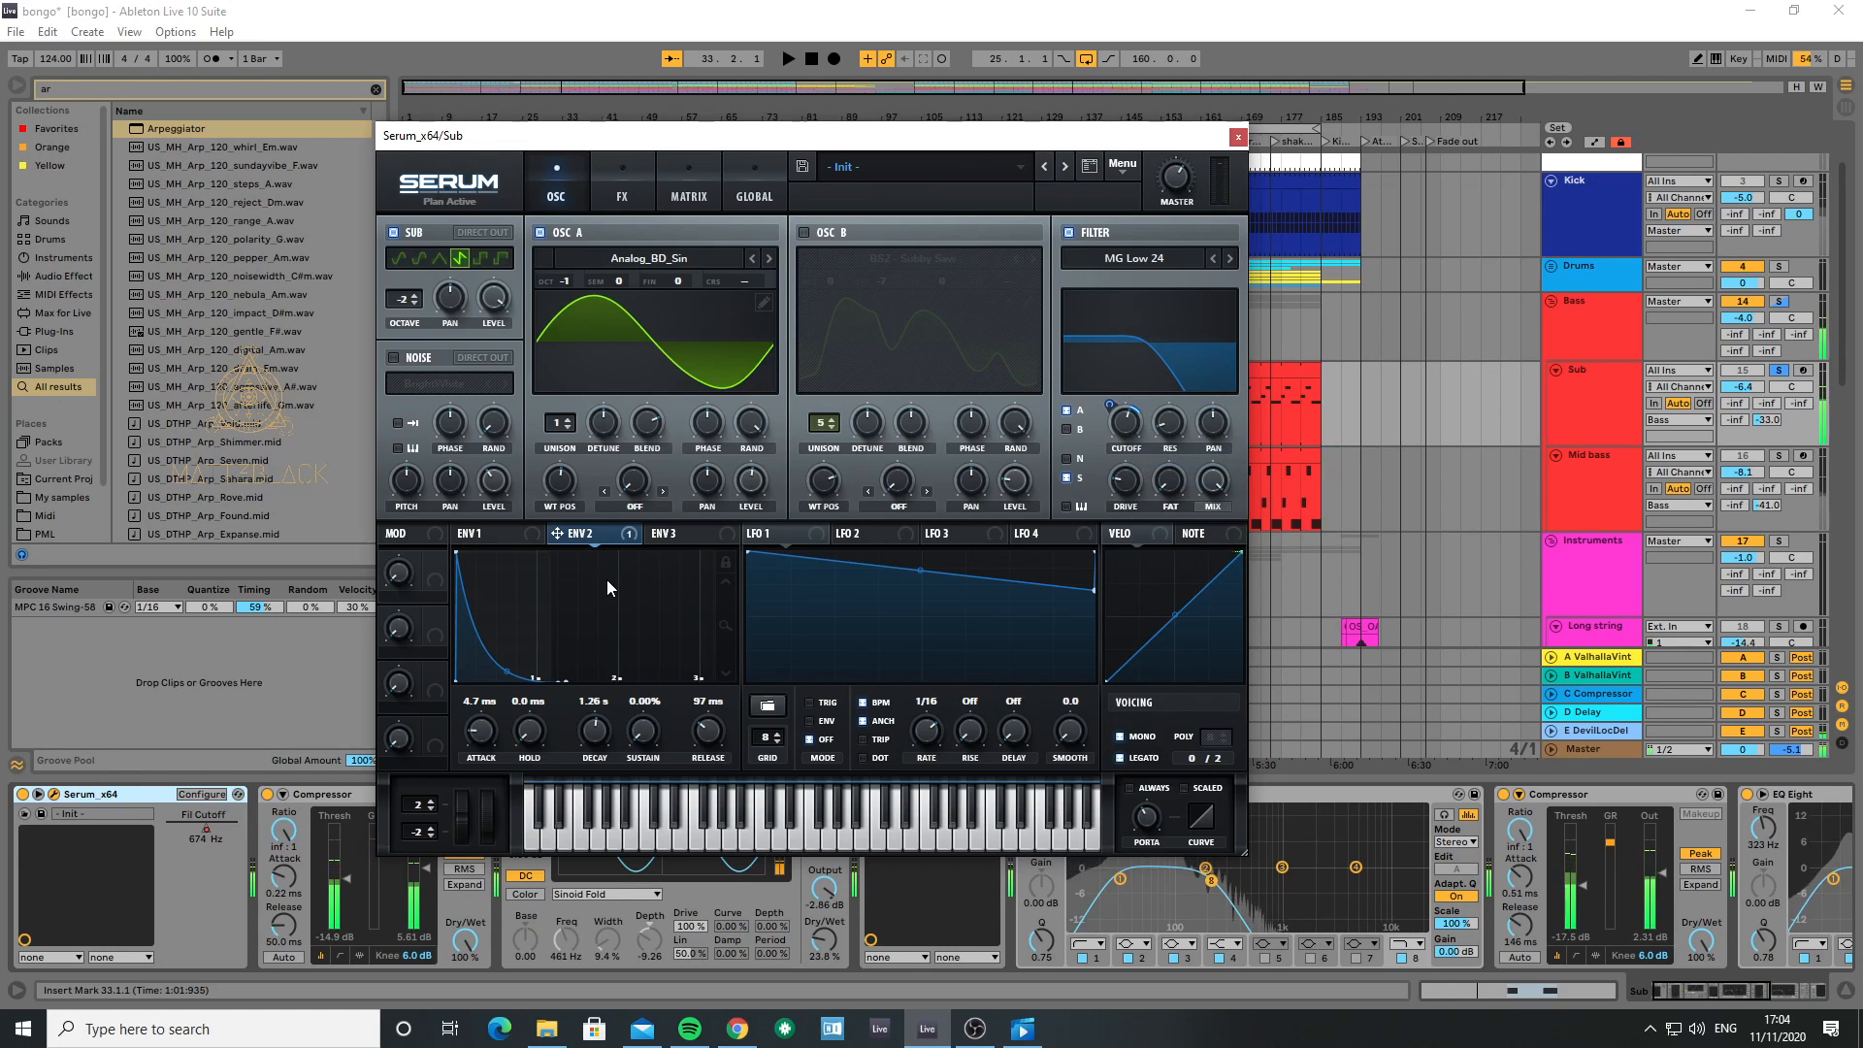
- Audition the soloed sub from bar 33 with its cutoff modulation active, then close Serum and unsolo the Sub track
{"action": "key", "text": "space"}
{"action": "left_click_drag", "start_coordinate": [1128, 417], "coordinate": [1128, 416]}
{"action": "key", "text": "space"}
{"action": "key", "text": "space"}
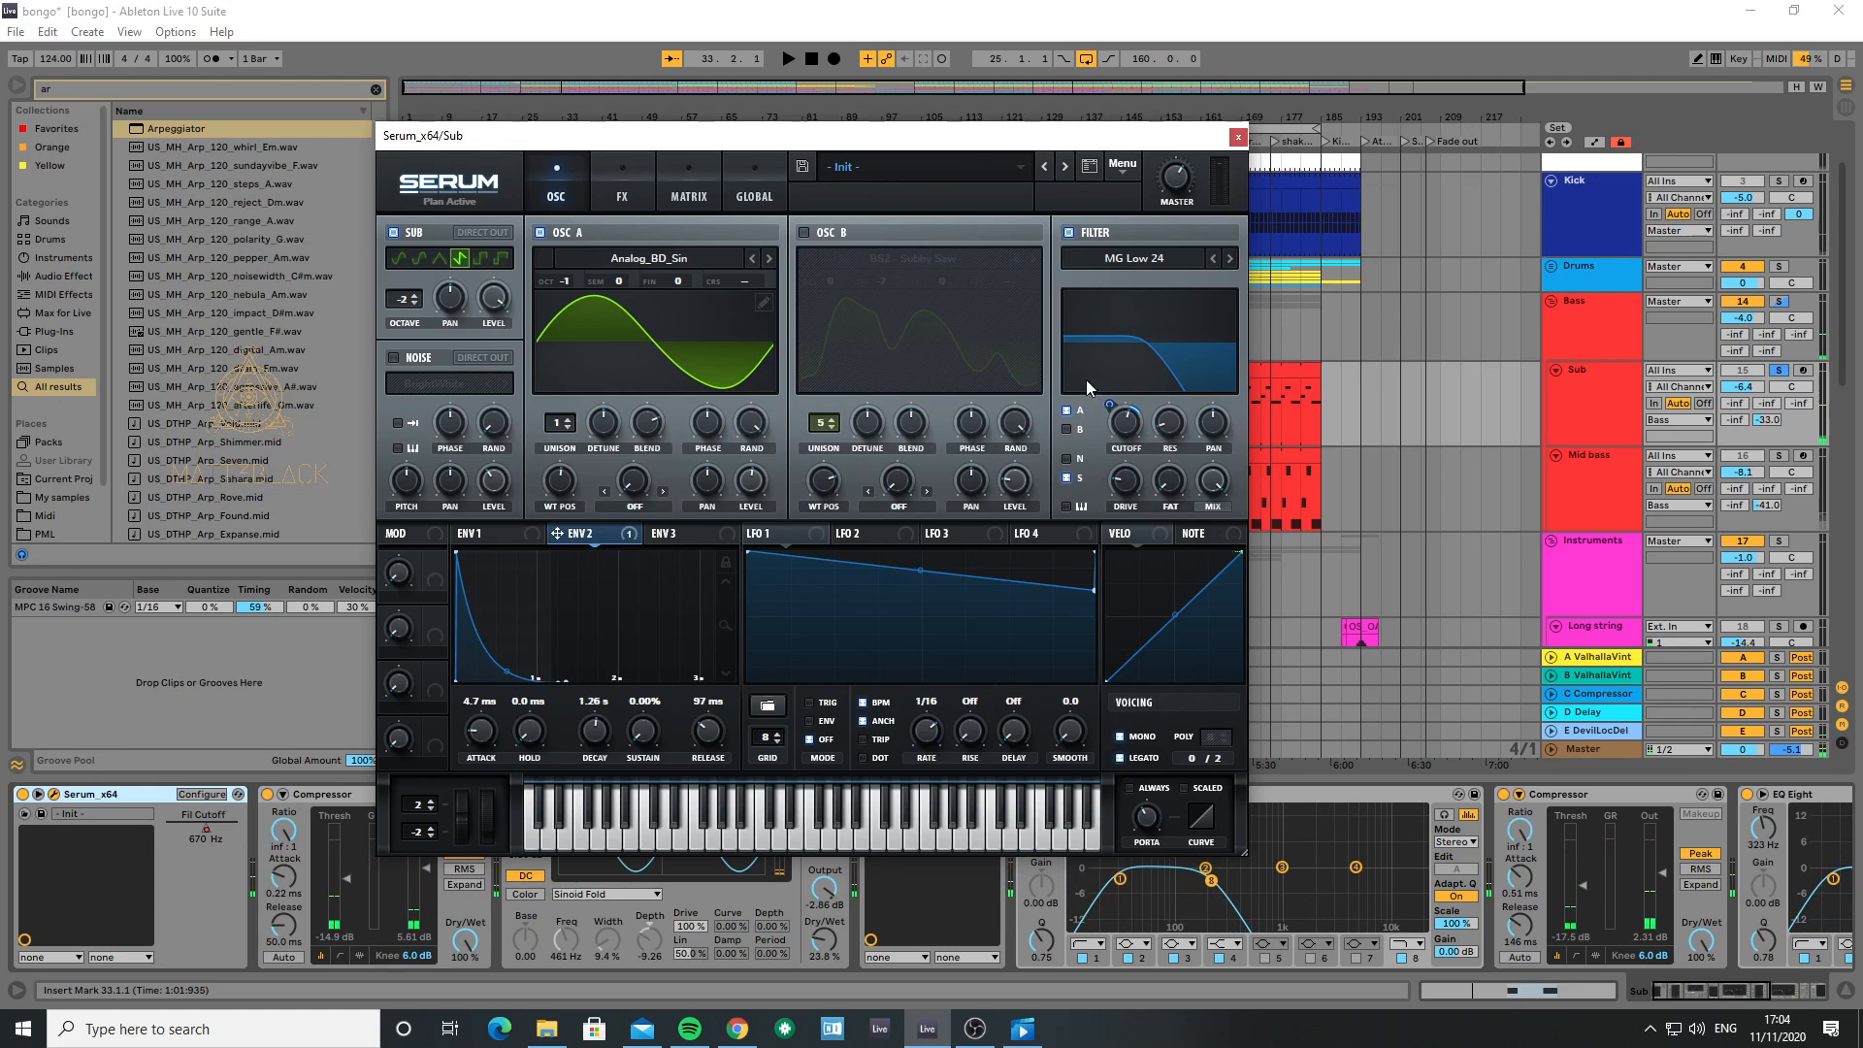
{"action": "key", "text": "space"}
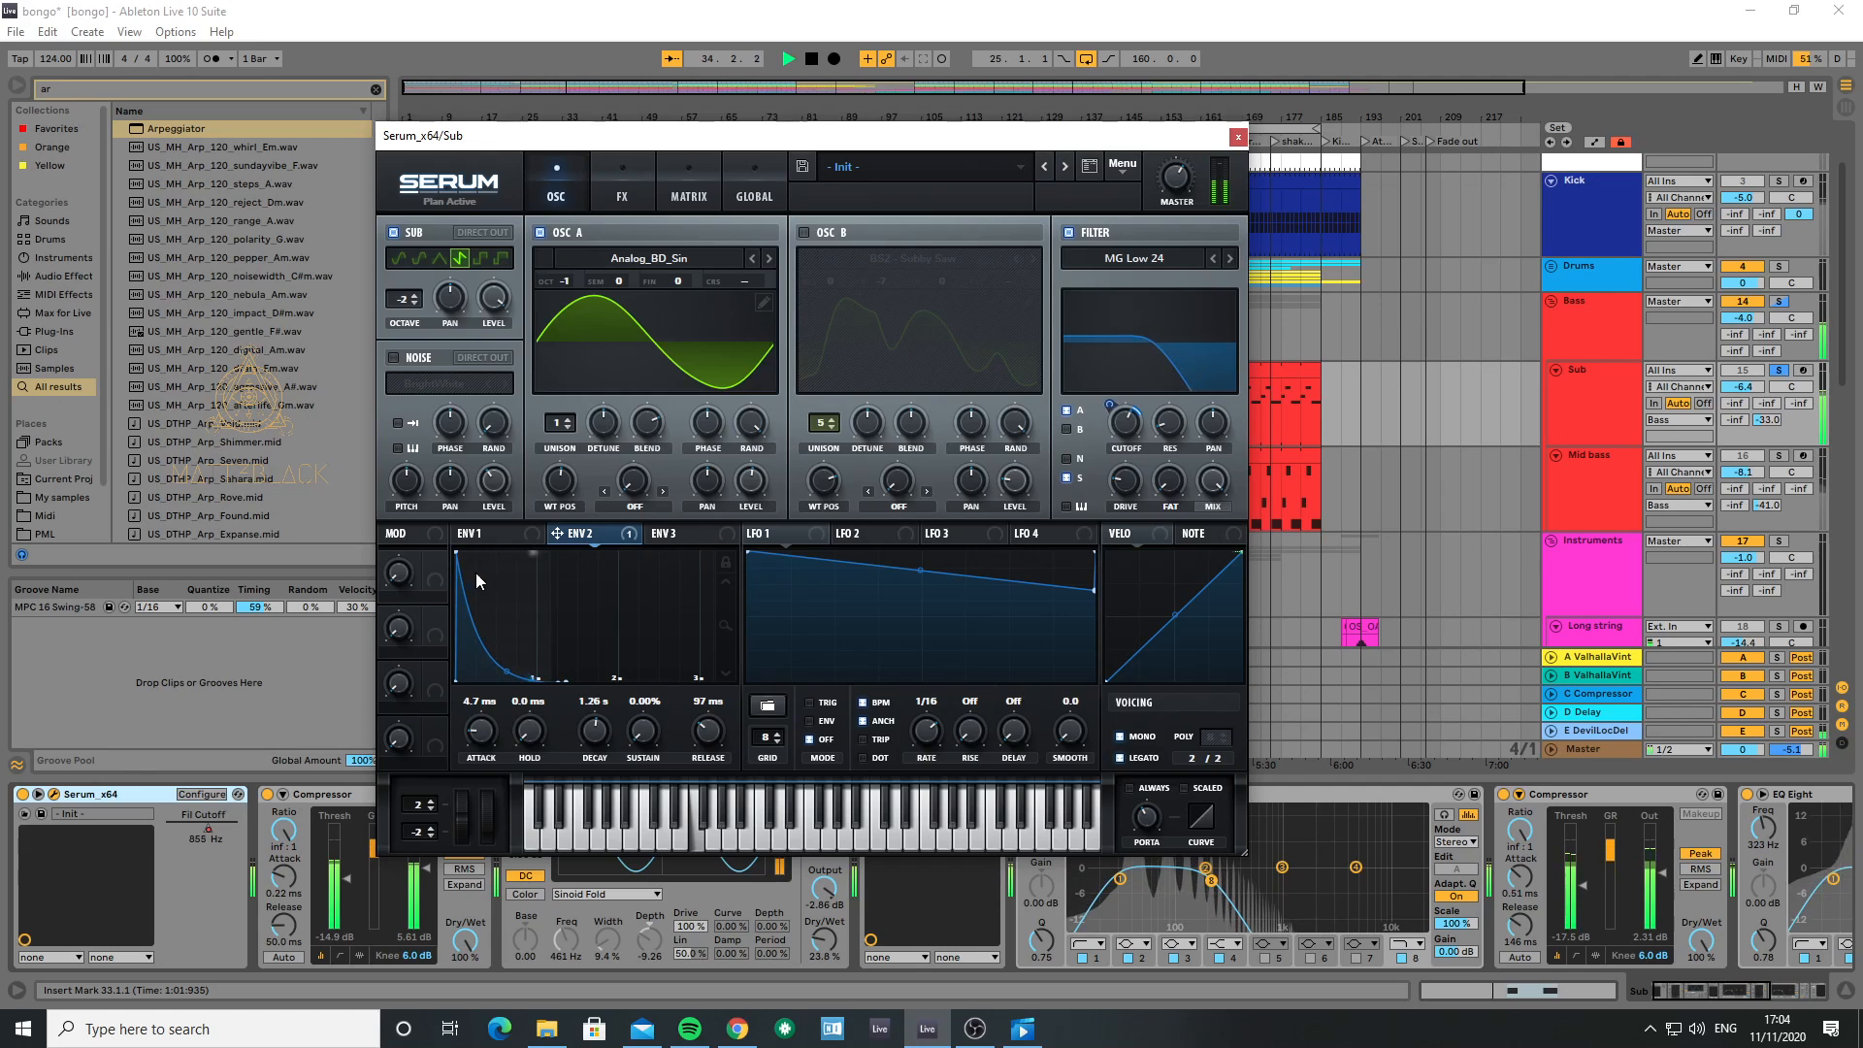
{"action": "key", "text": "space"}
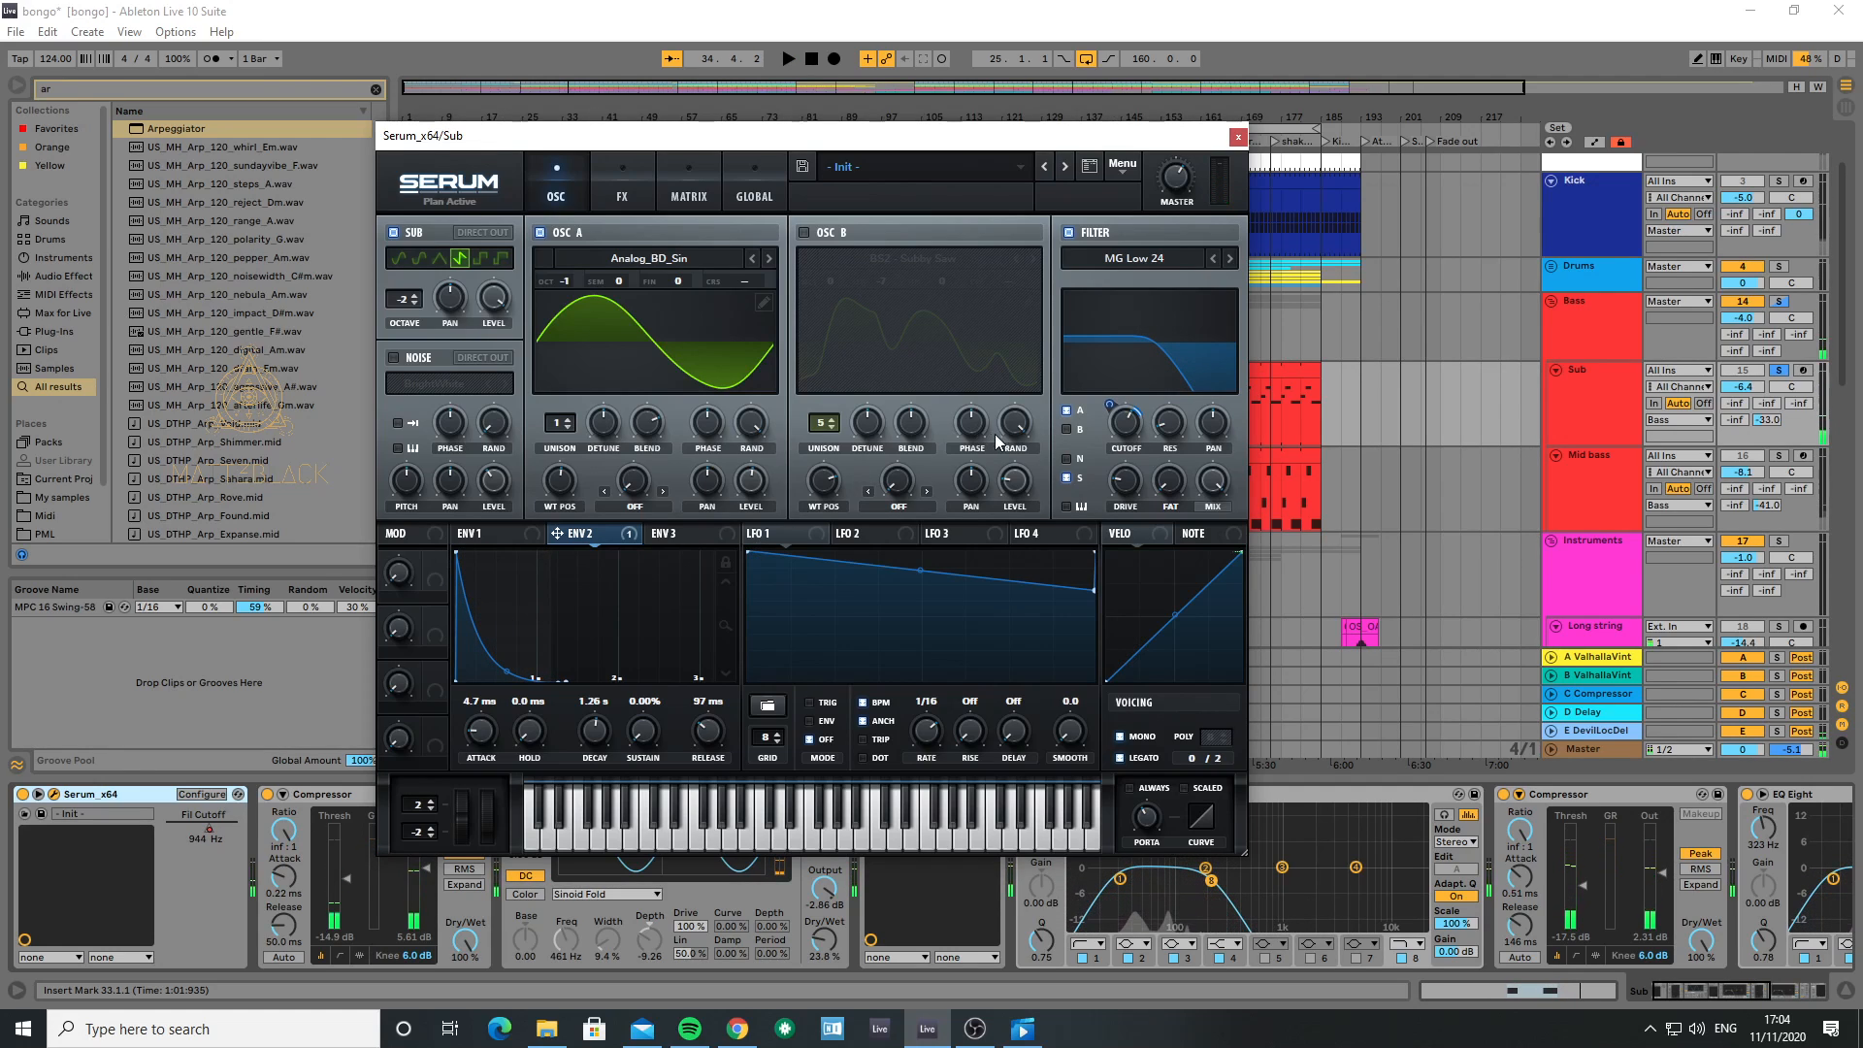
{"action": "left_click", "coordinate": [1238, 139]}
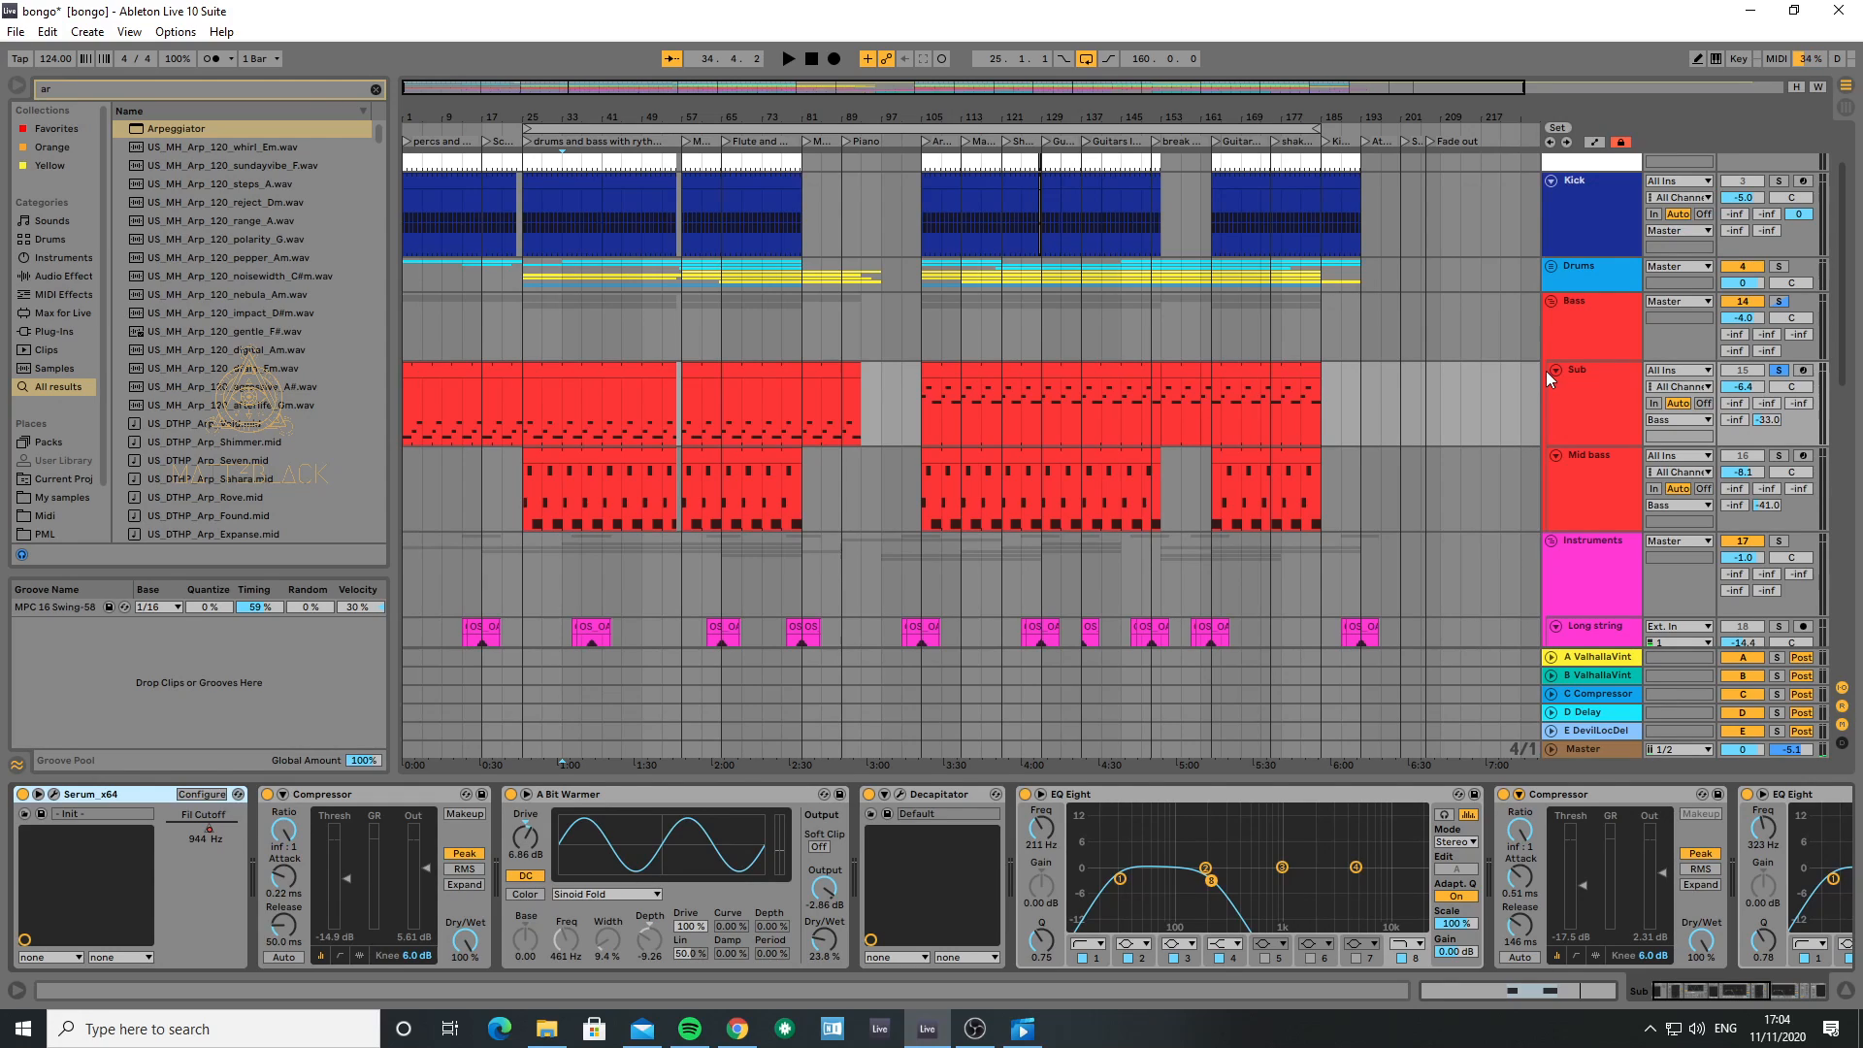
{"action": "left_click", "coordinate": [1778, 370]}
- Examine the device chains of the Pluck support and ARP tracks, including the ARP's Utility, EQ Eight and sidechained Compressors
{"action": "scroll", "coordinate": [1582, 387], "scroll_direction": "down", "scroll_amount": 6}
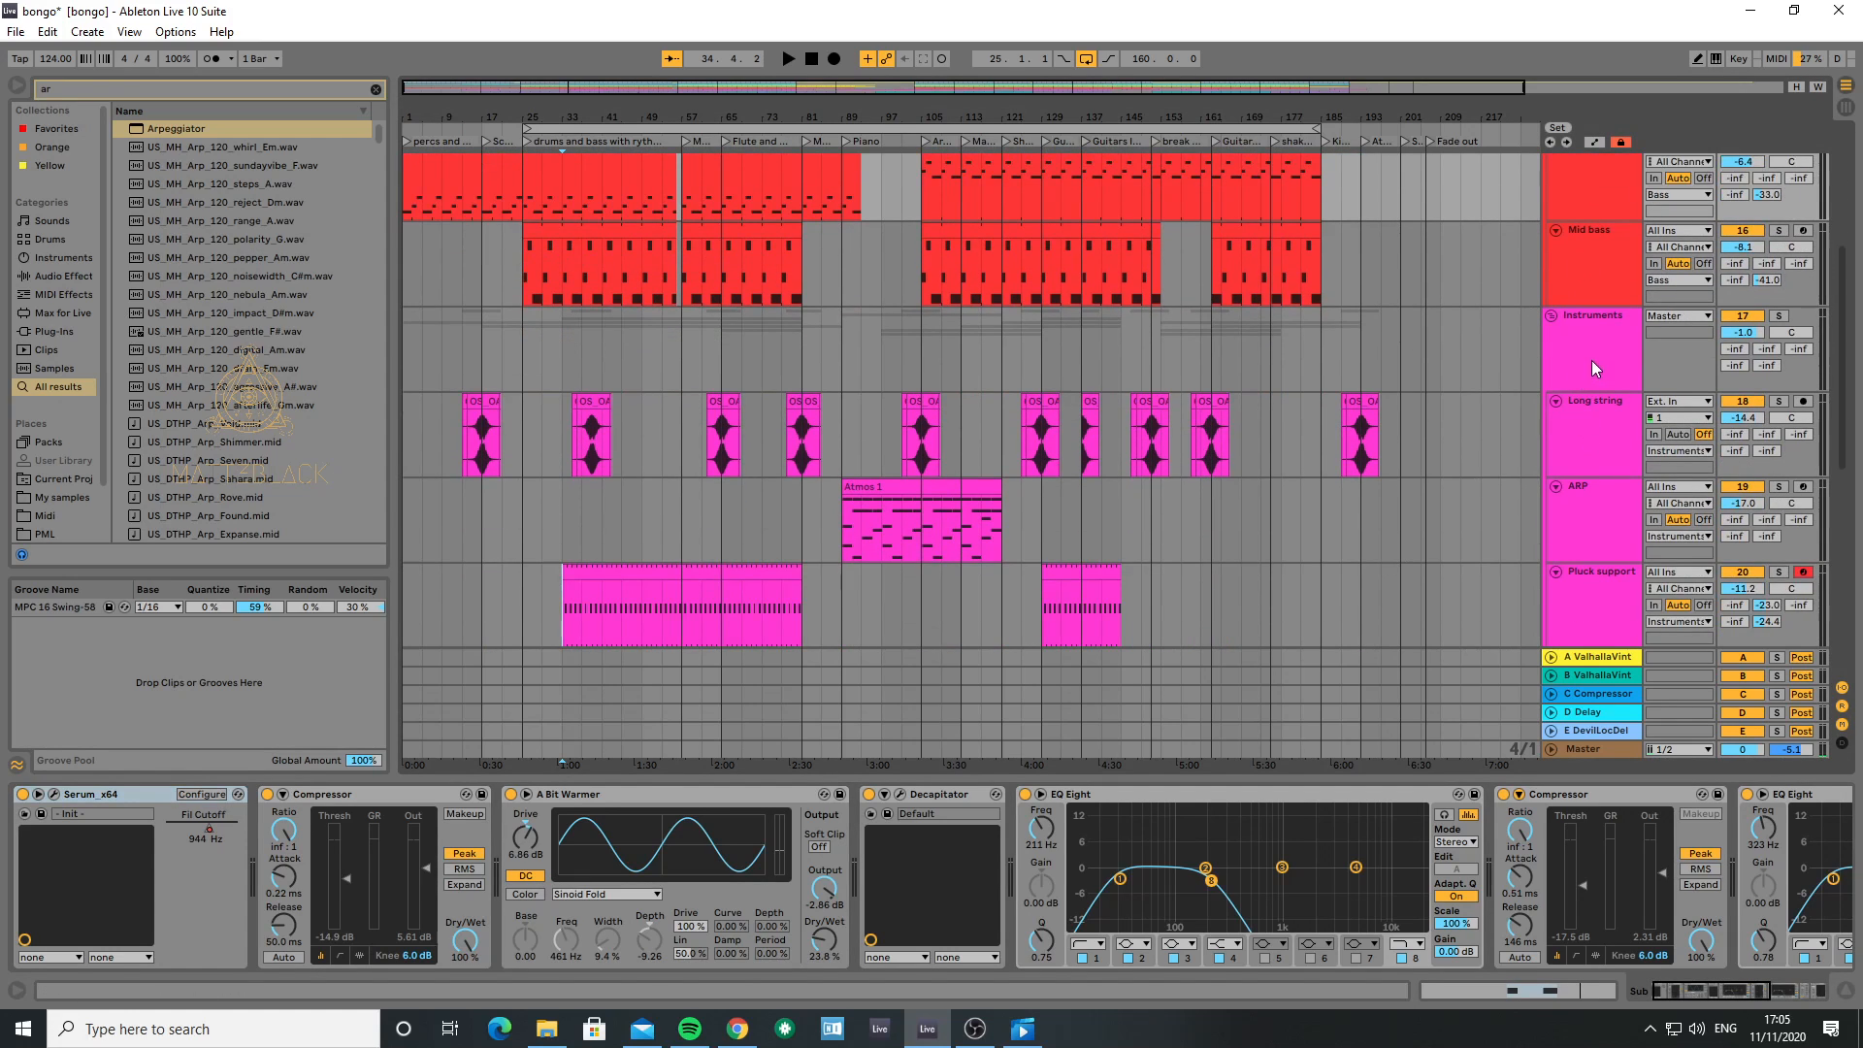
{"action": "left_click", "coordinate": [1604, 394]}
{"action": "scroll", "coordinate": [1603, 427], "scroll_direction": "down", "scroll_amount": 4}
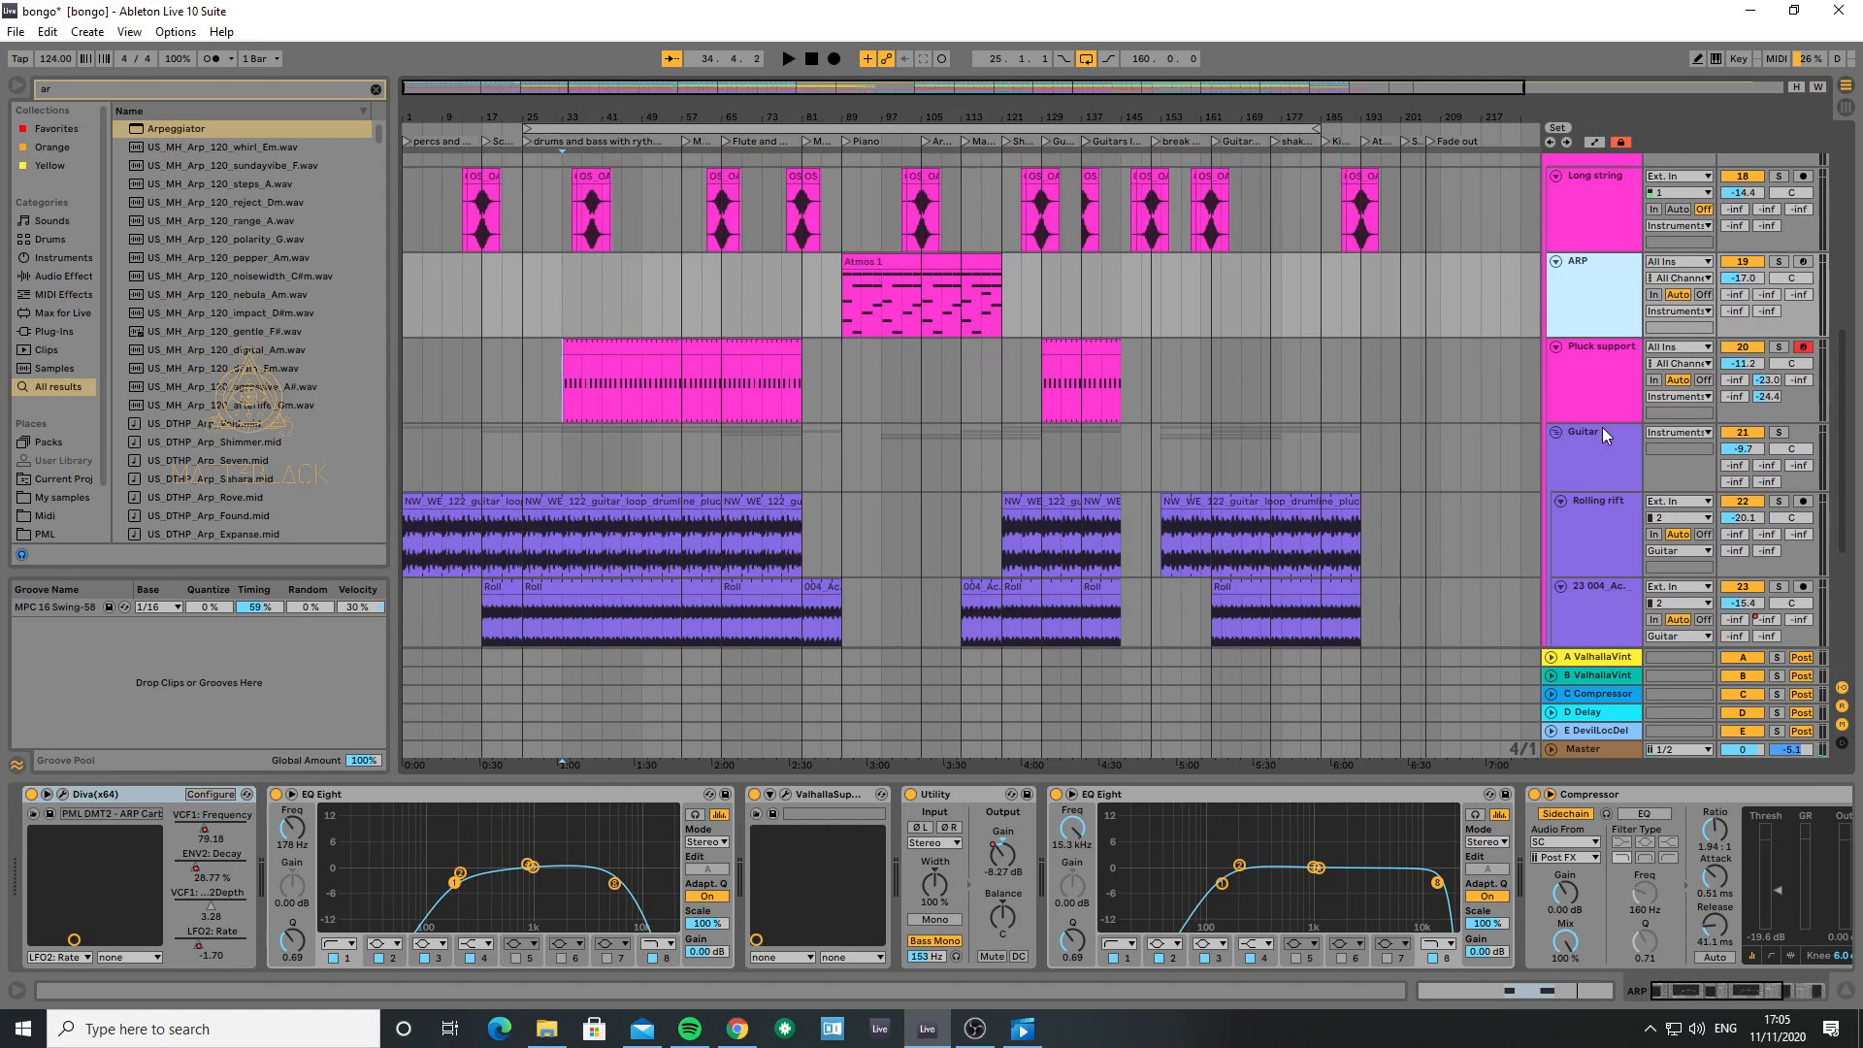
{"action": "scroll", "coordinate": [1591, 446], "scroll_direction": "up", "scroll_amount": 4}
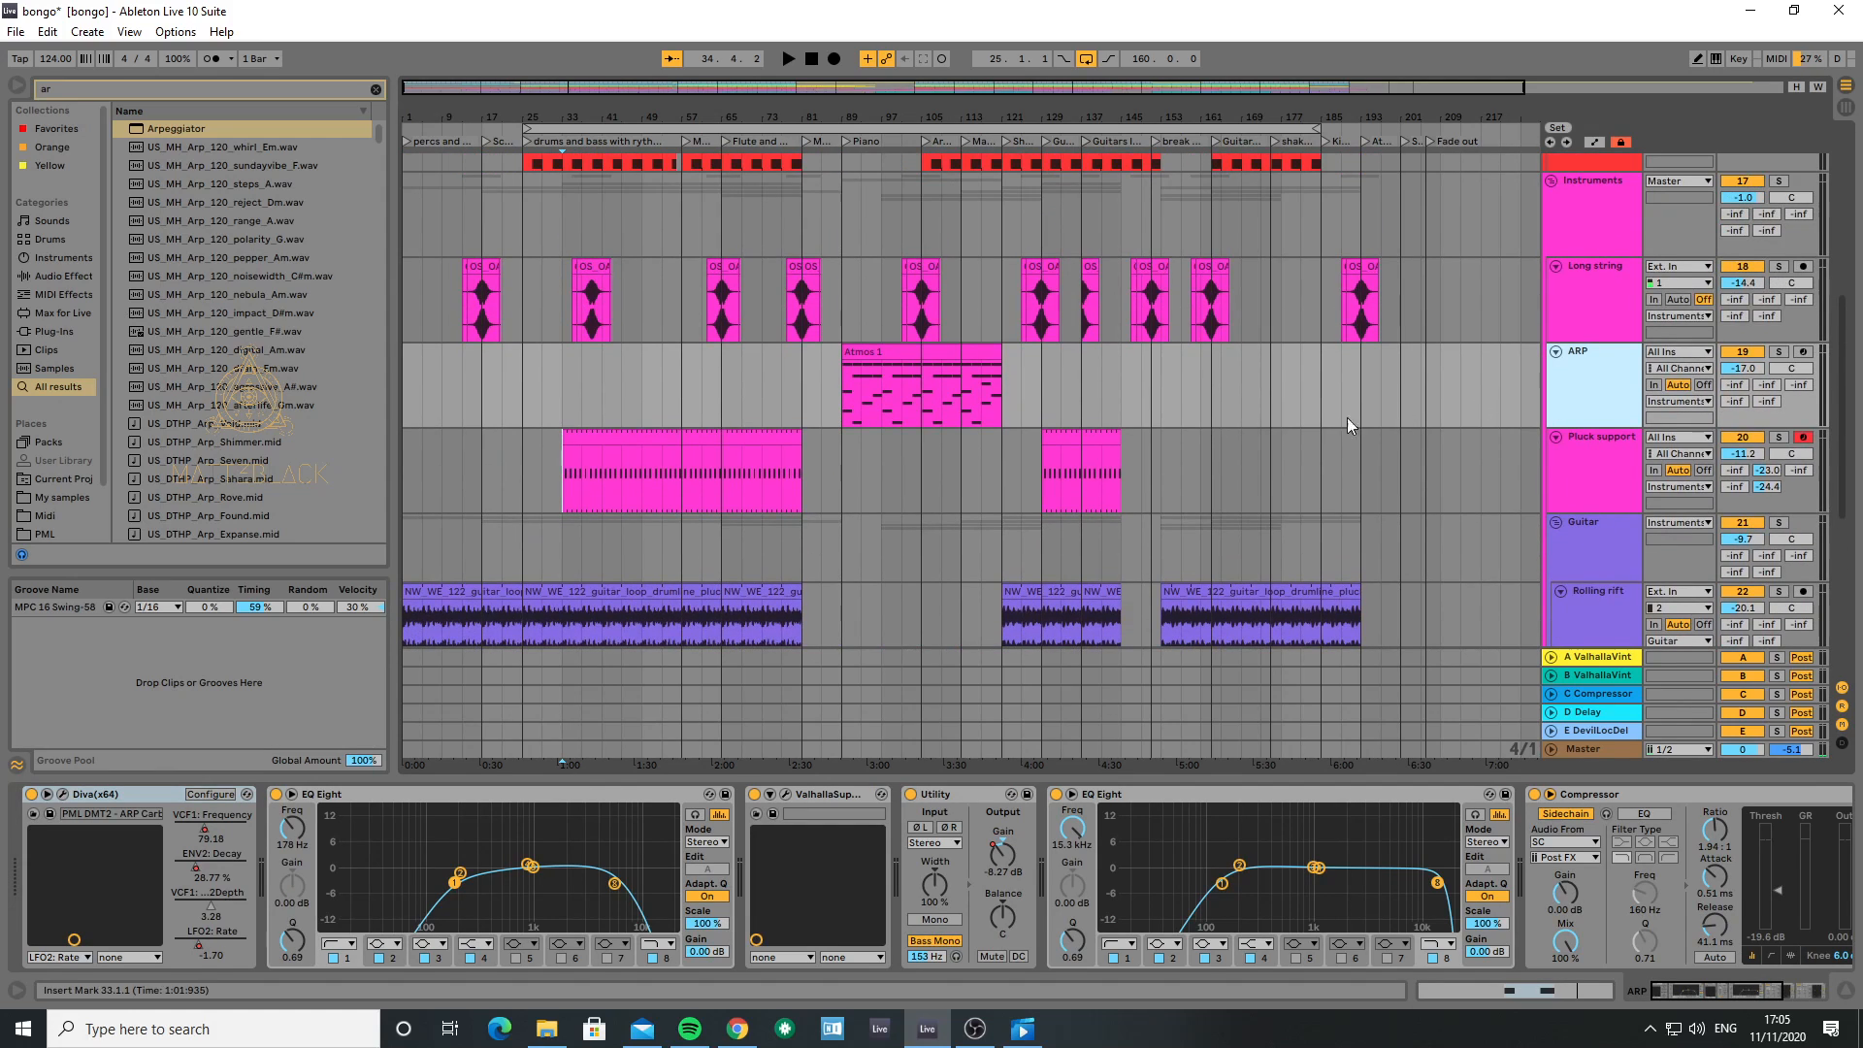
{"action": "left_click", "coordinate": [1611, 480]}
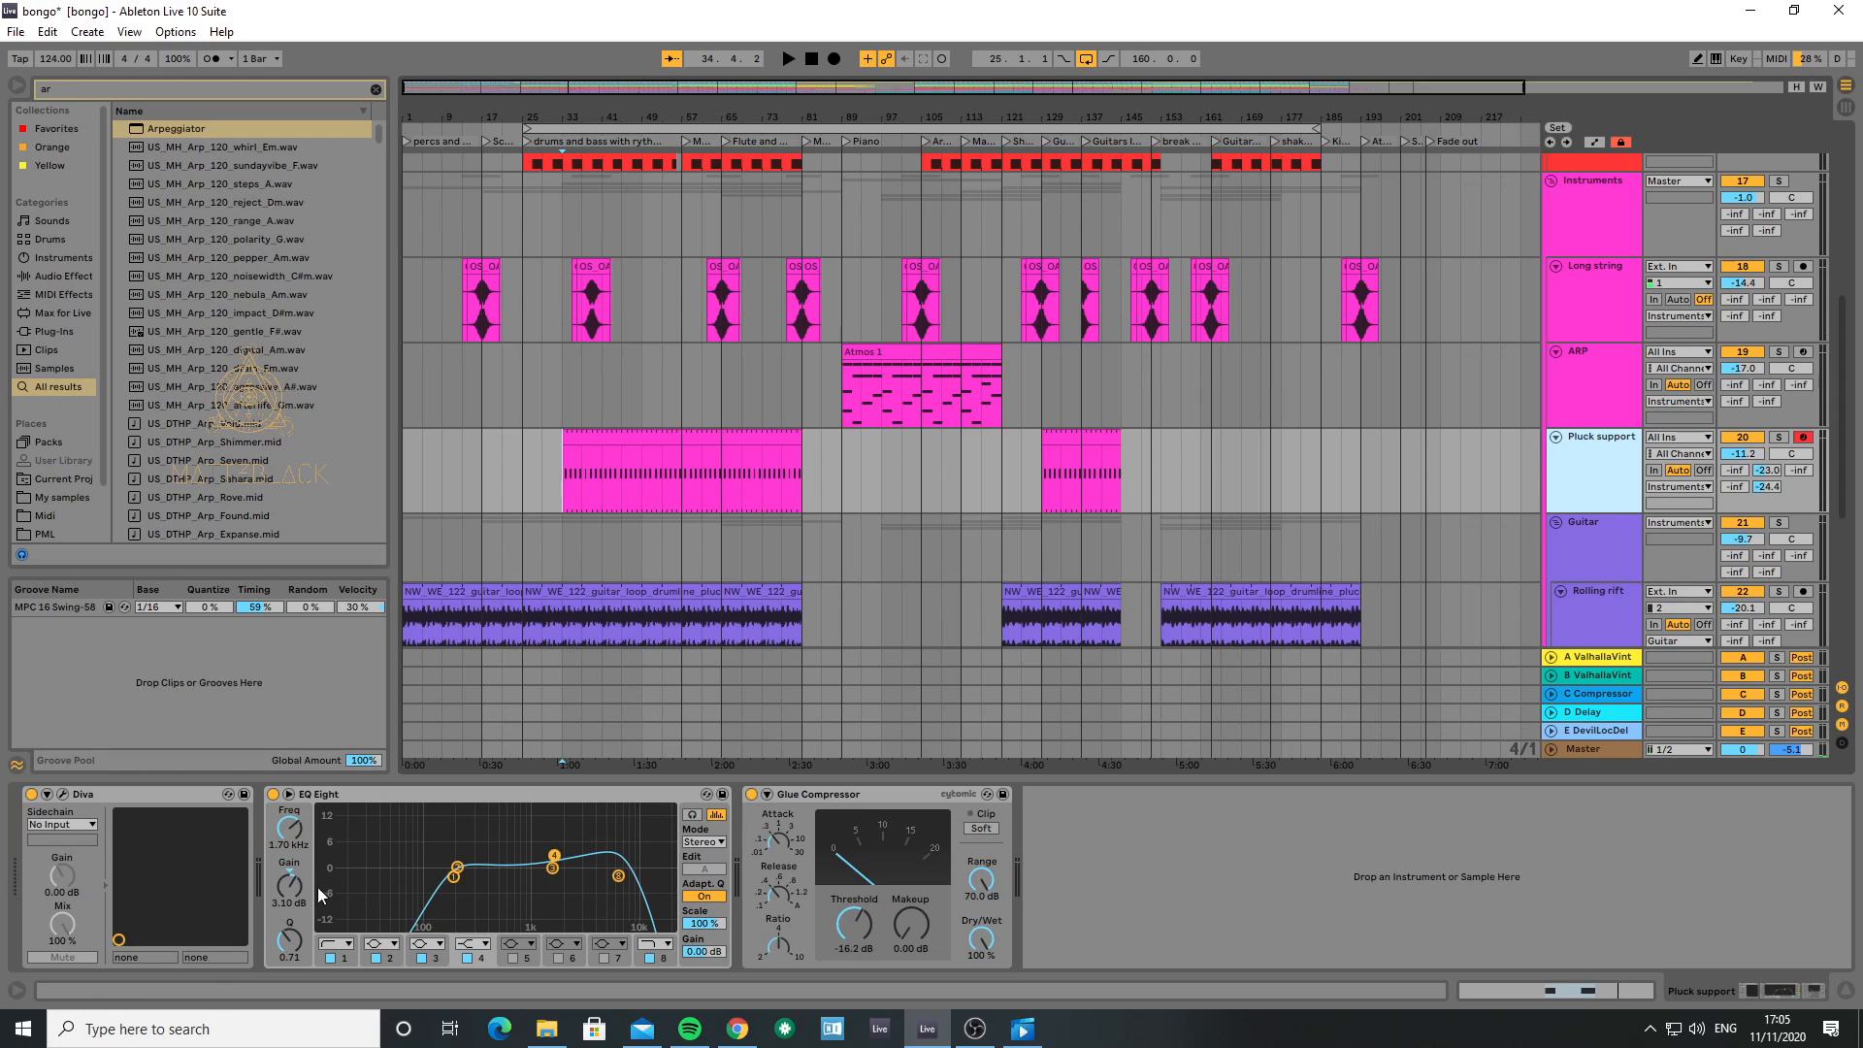
{"action": "left_click", "coordinate": [1583, 402]}
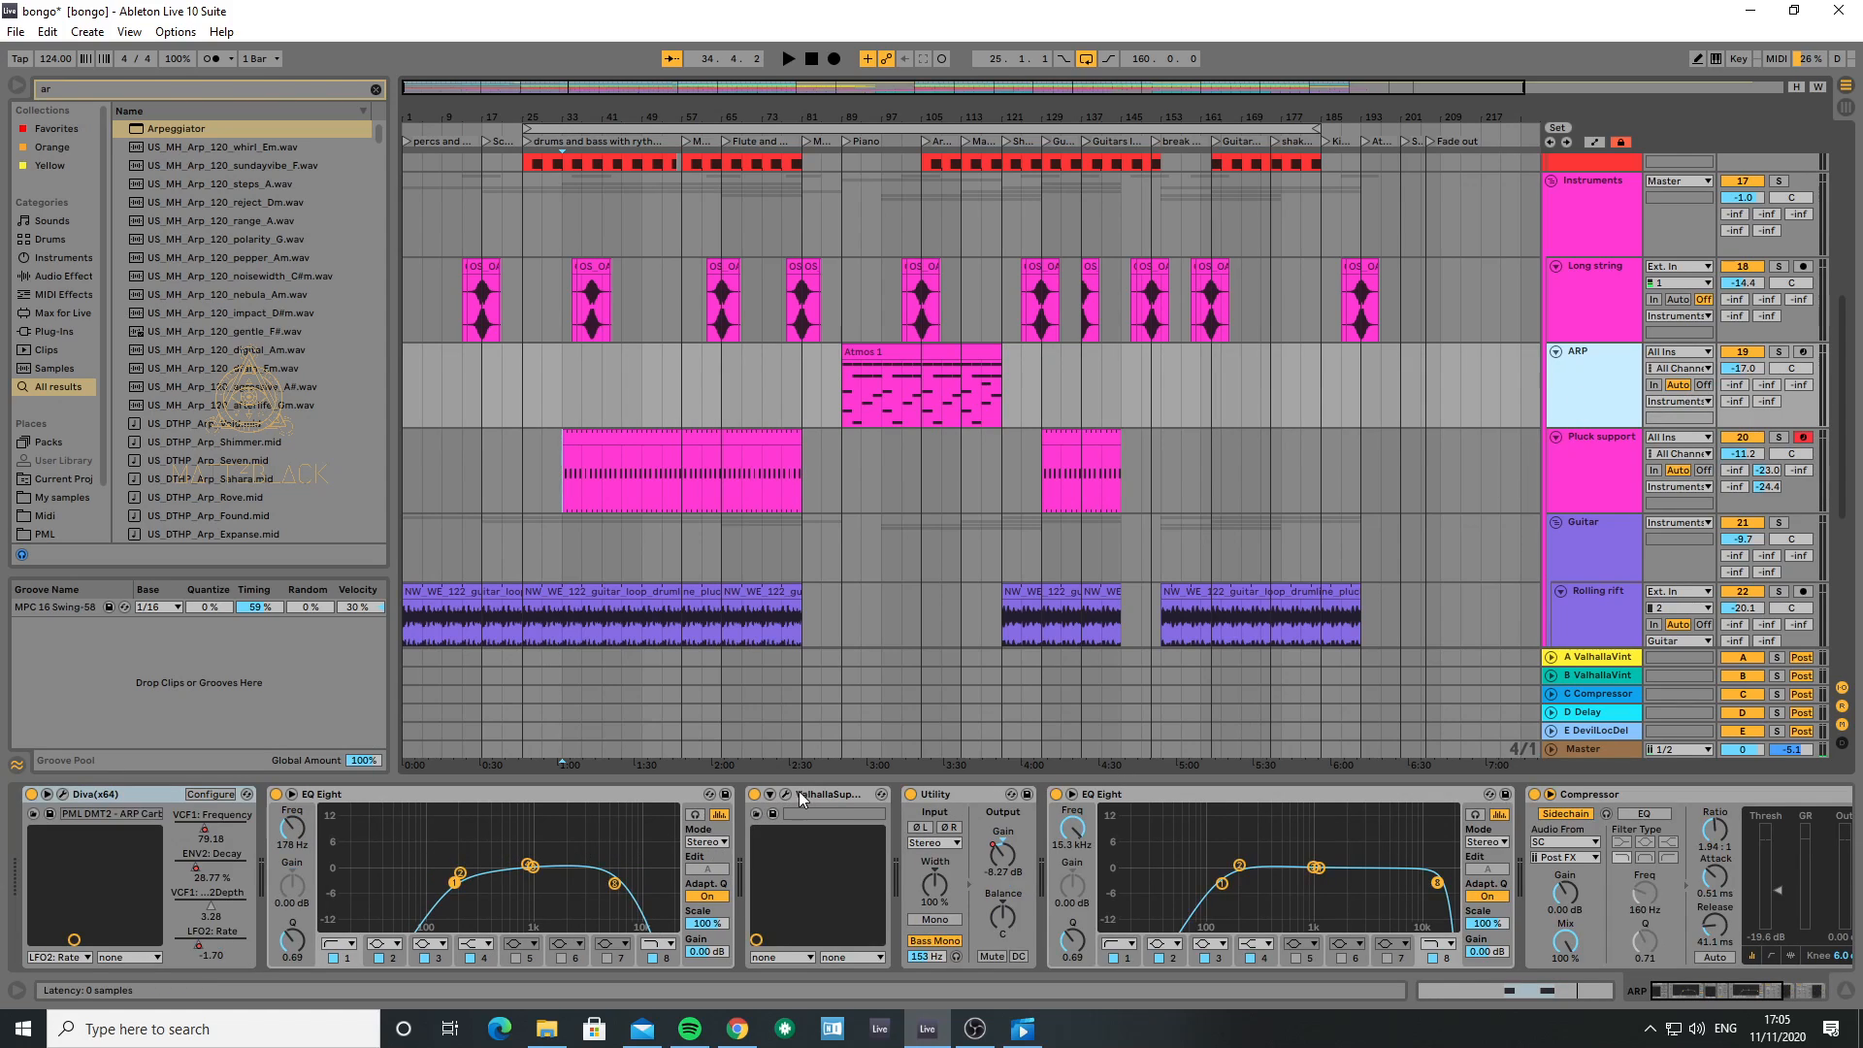
{"action": "left_click", "coordinate": [976, 797]}
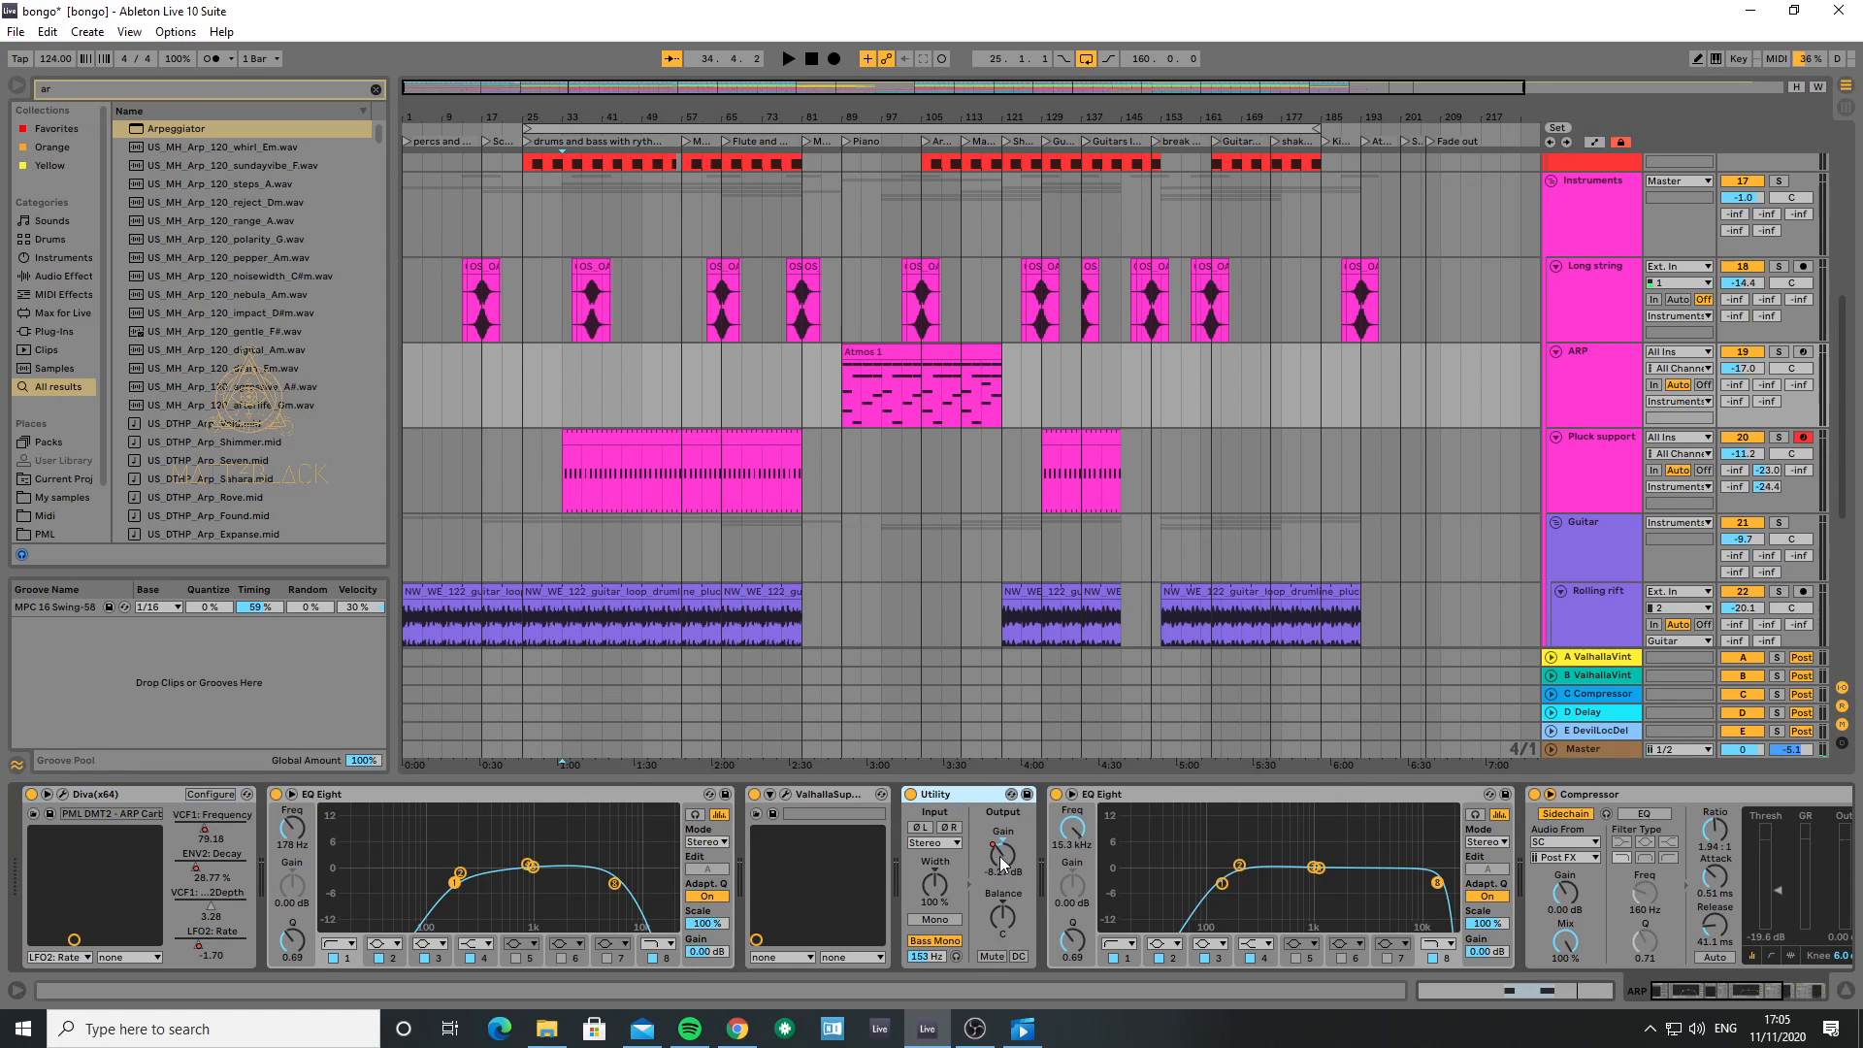
{"action": "left_click", "coordinate": [1034, 794]}
{"action": "scroll", "coordinate": [1035, 795], "scroll_direction": "down", "scroll_amount": 3}
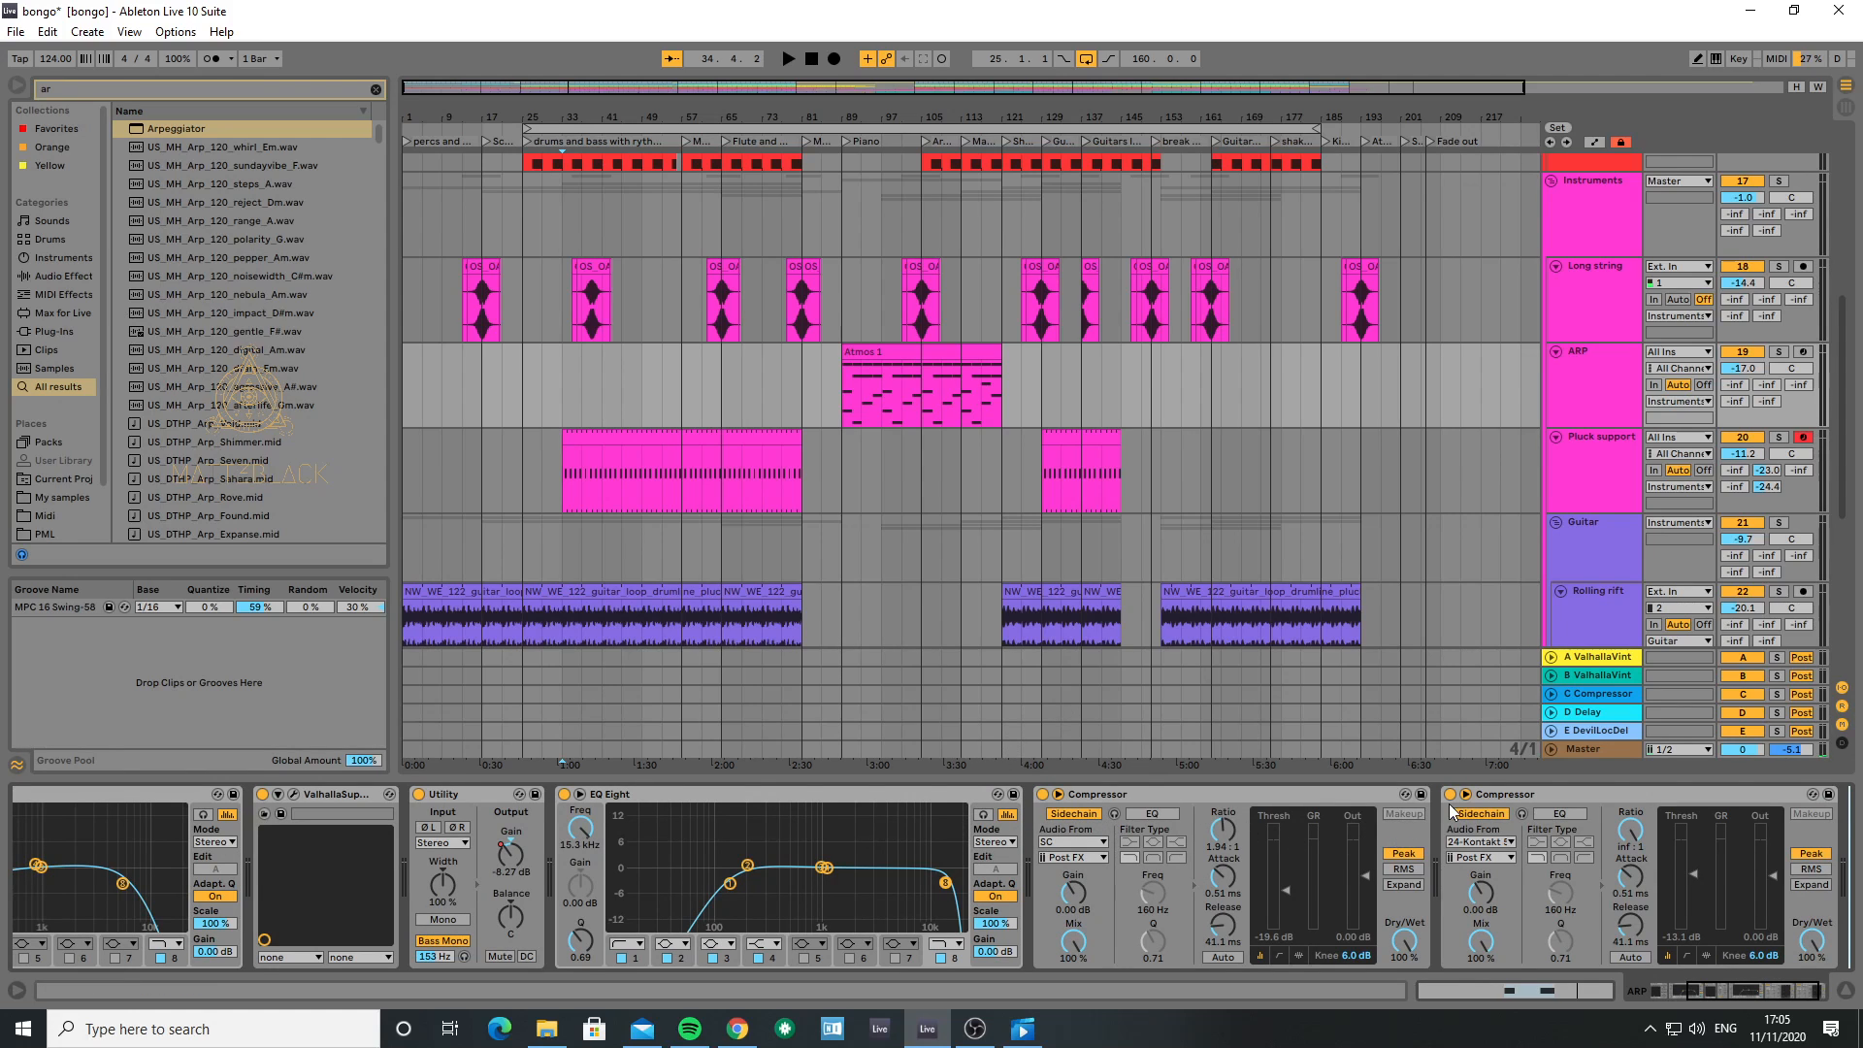
- Solo the Rolling rift track in the Guitar group and audition it from bar 65
{"action": "scroll", "coordinate": [1292, 545], "scroll_direction": "down", "scroll_amount": 6}
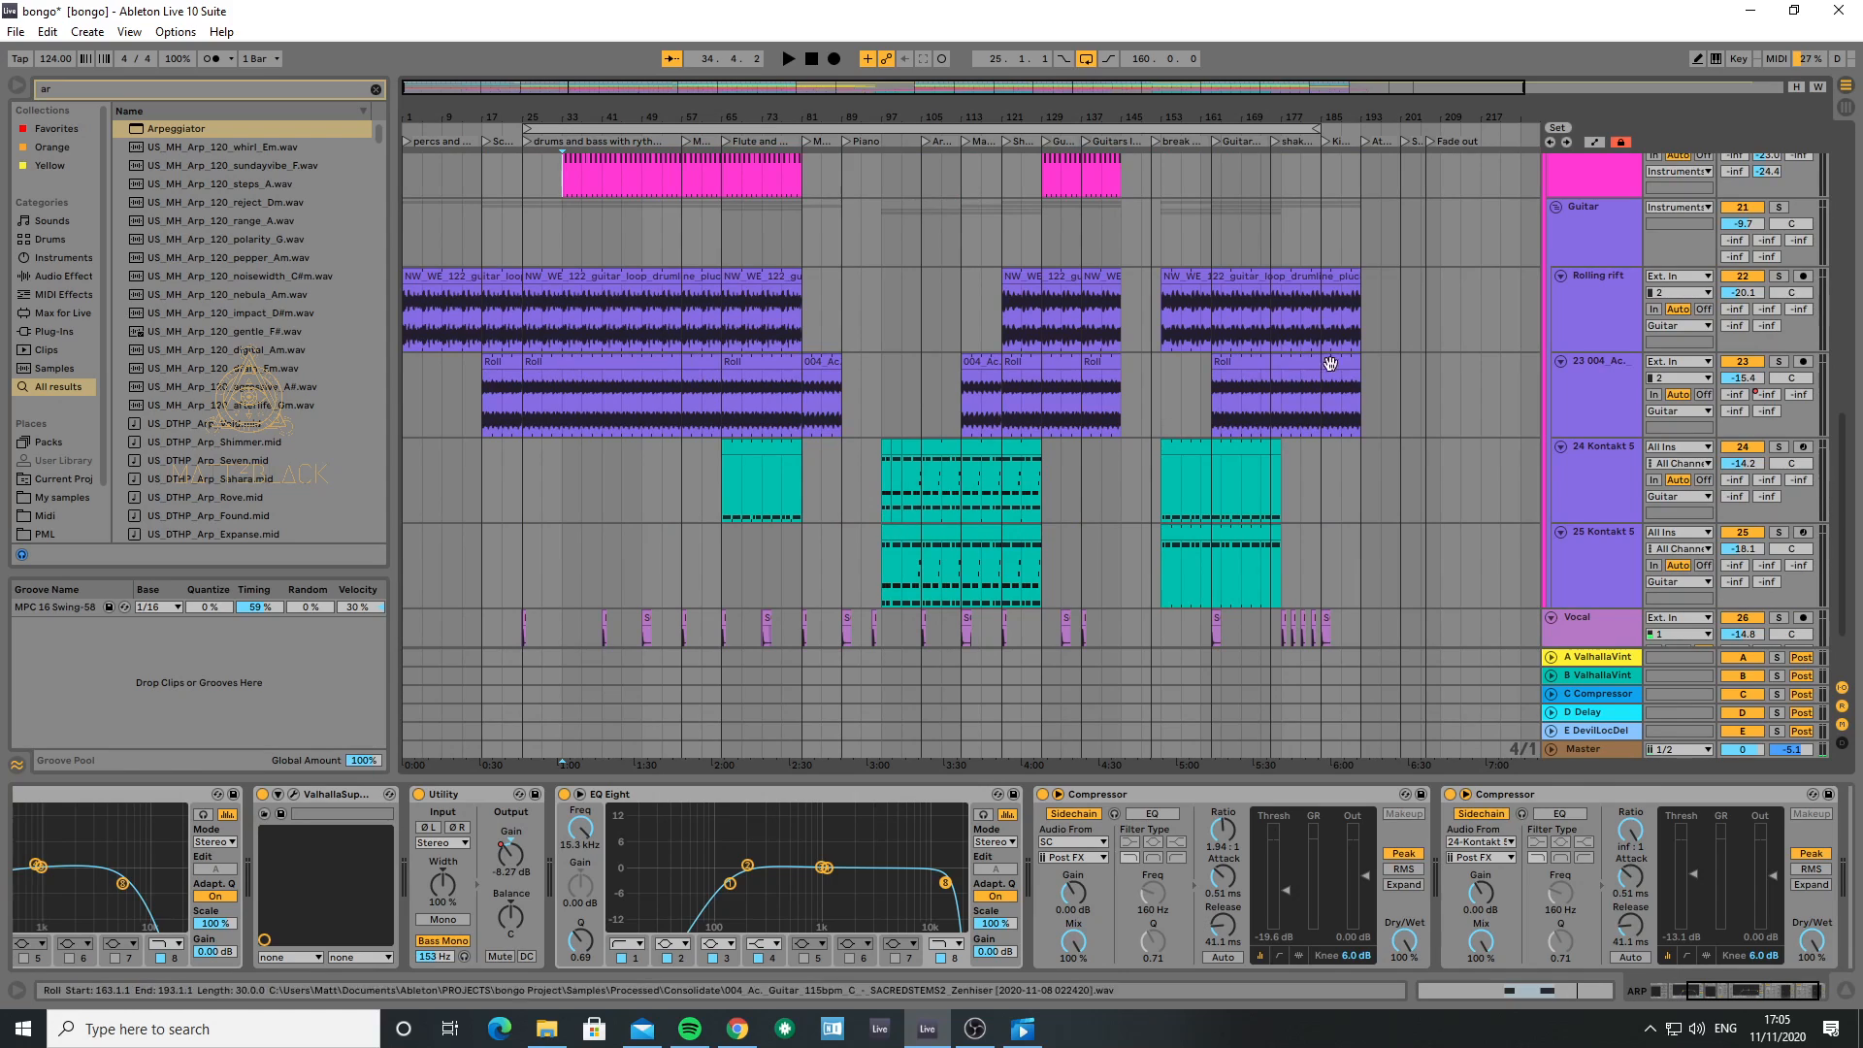
{"action": "left_click", "coordinate": [1575, 312]}
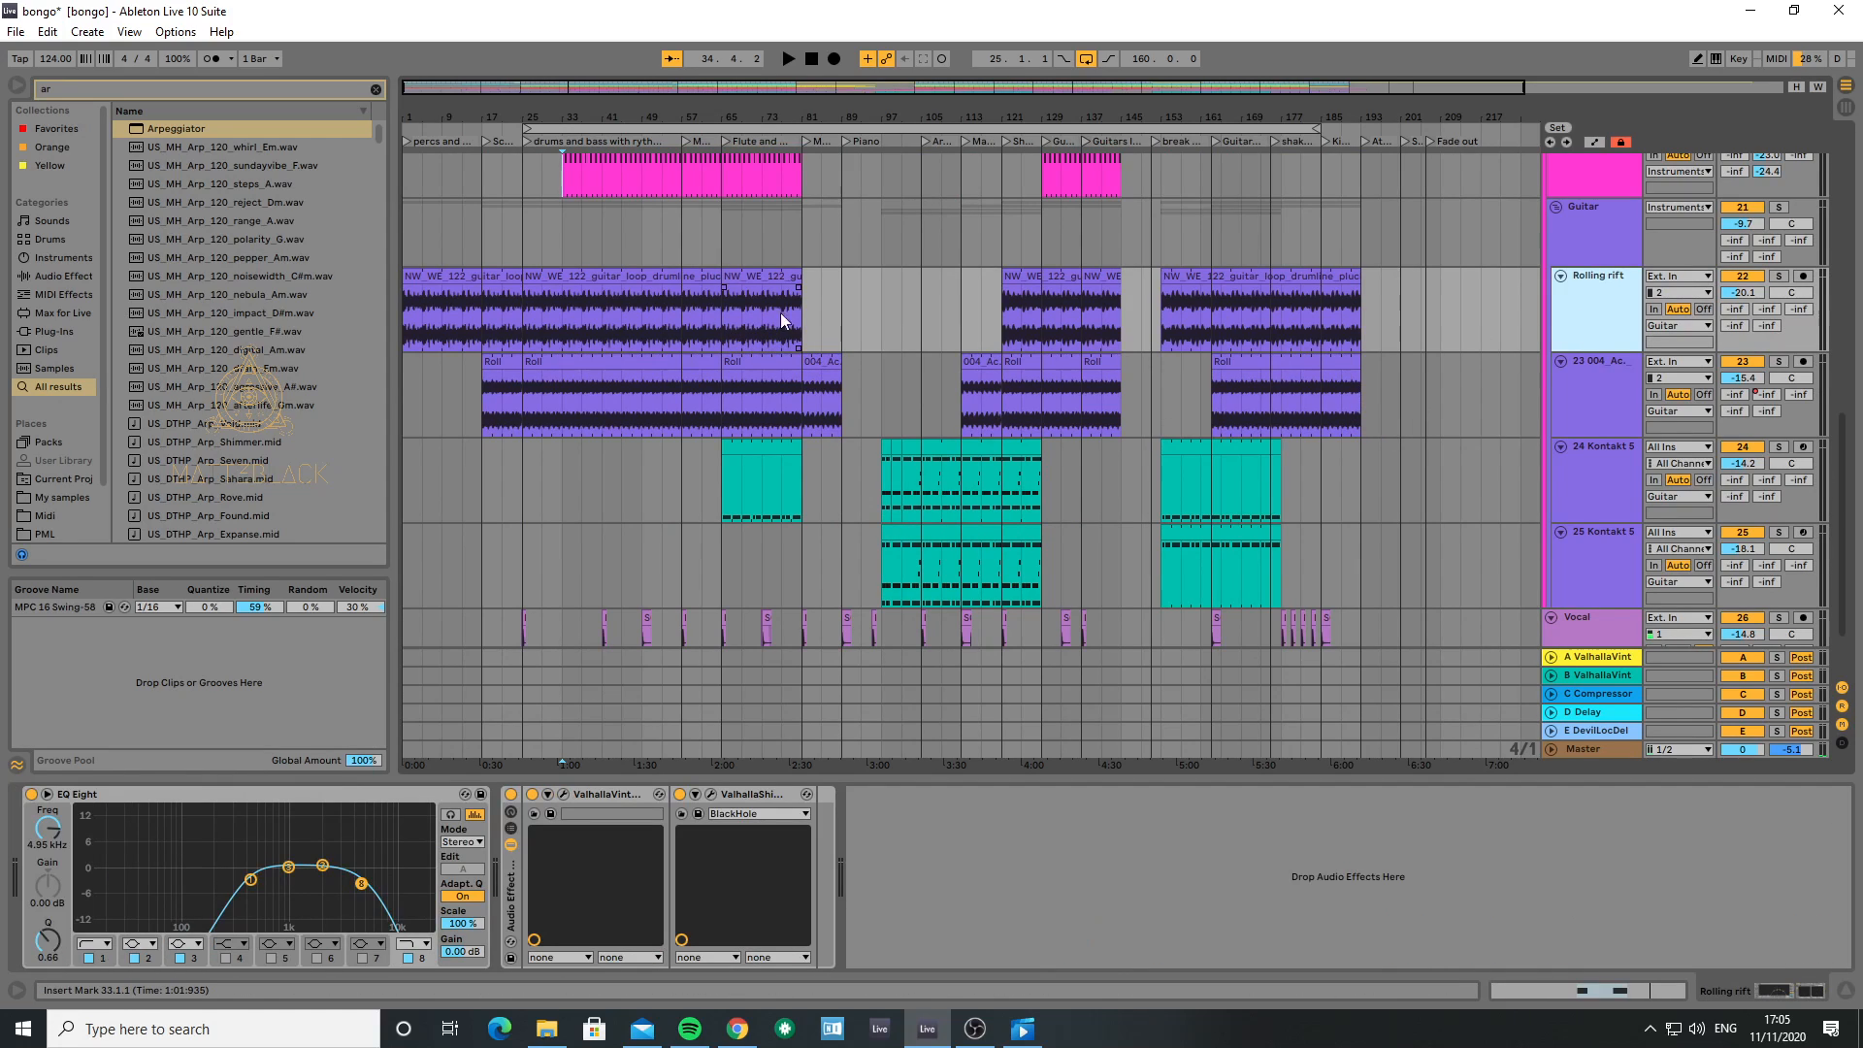
{"action": "left_click", "coordinate": [723, 318]}
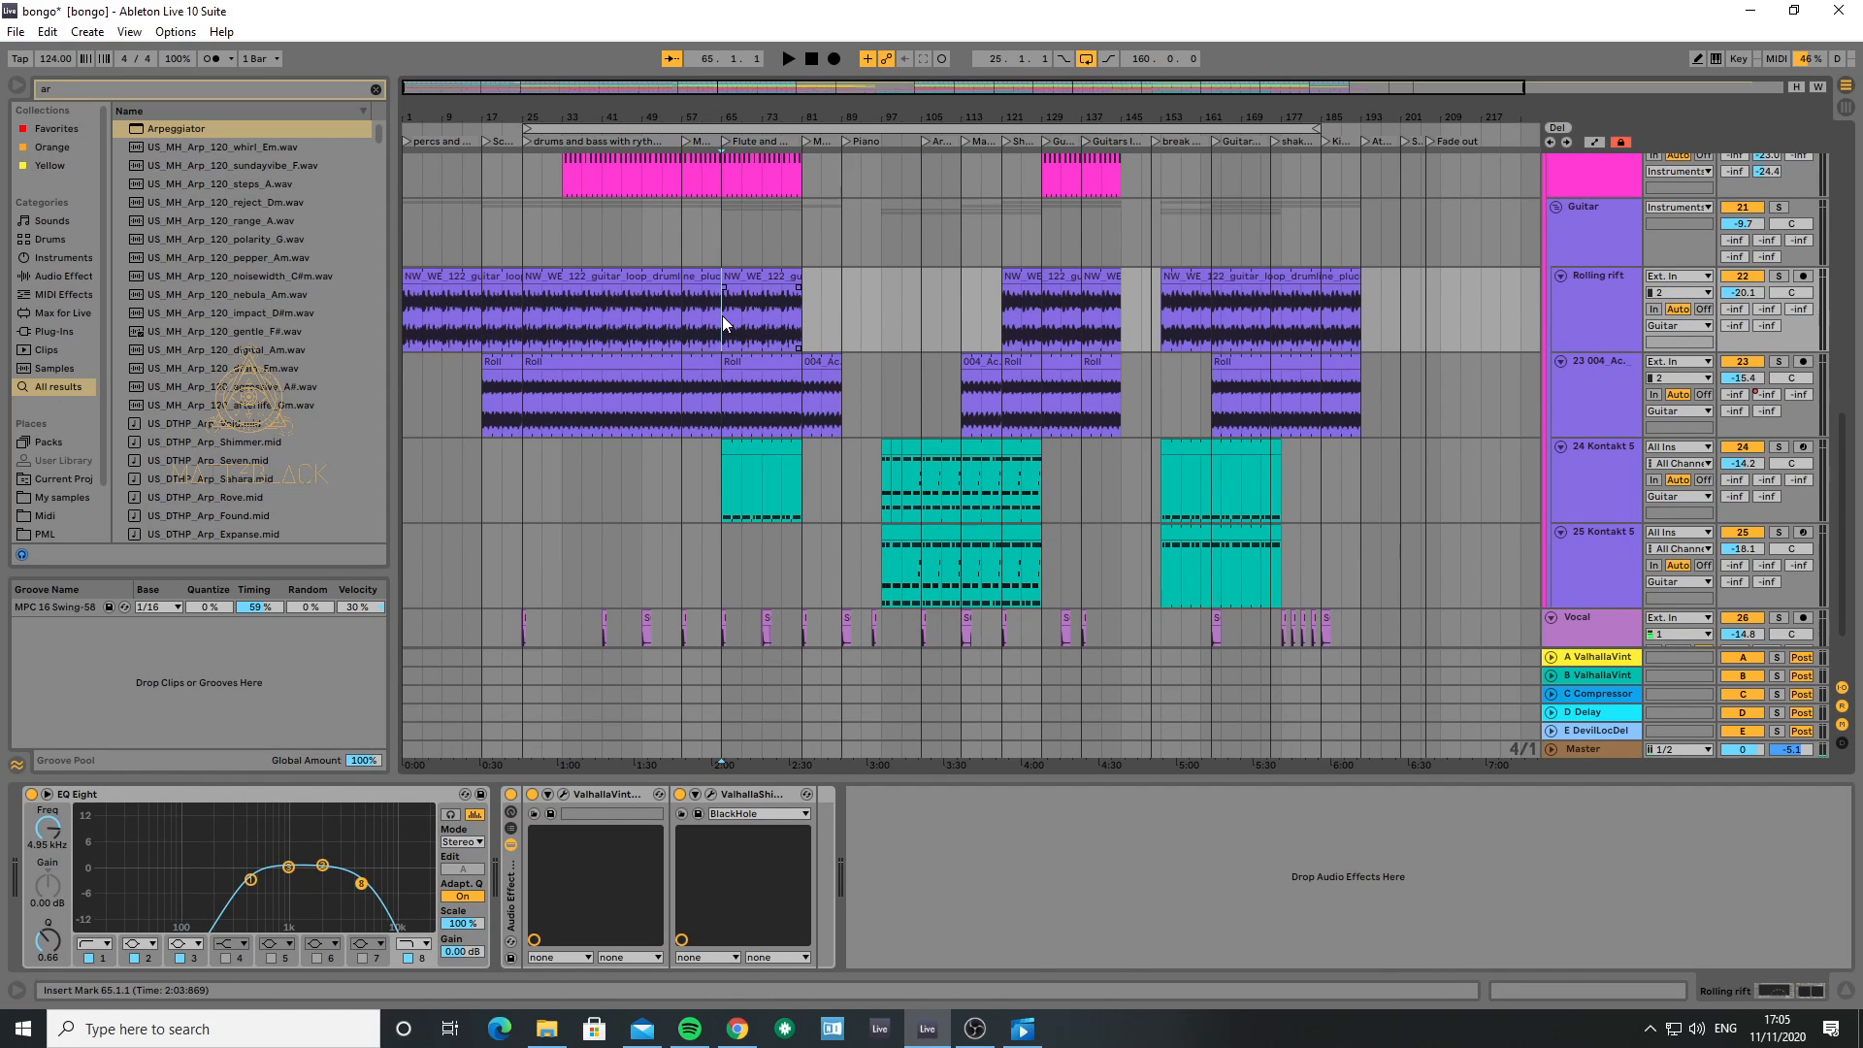
{"action": "key", "text": "space"}
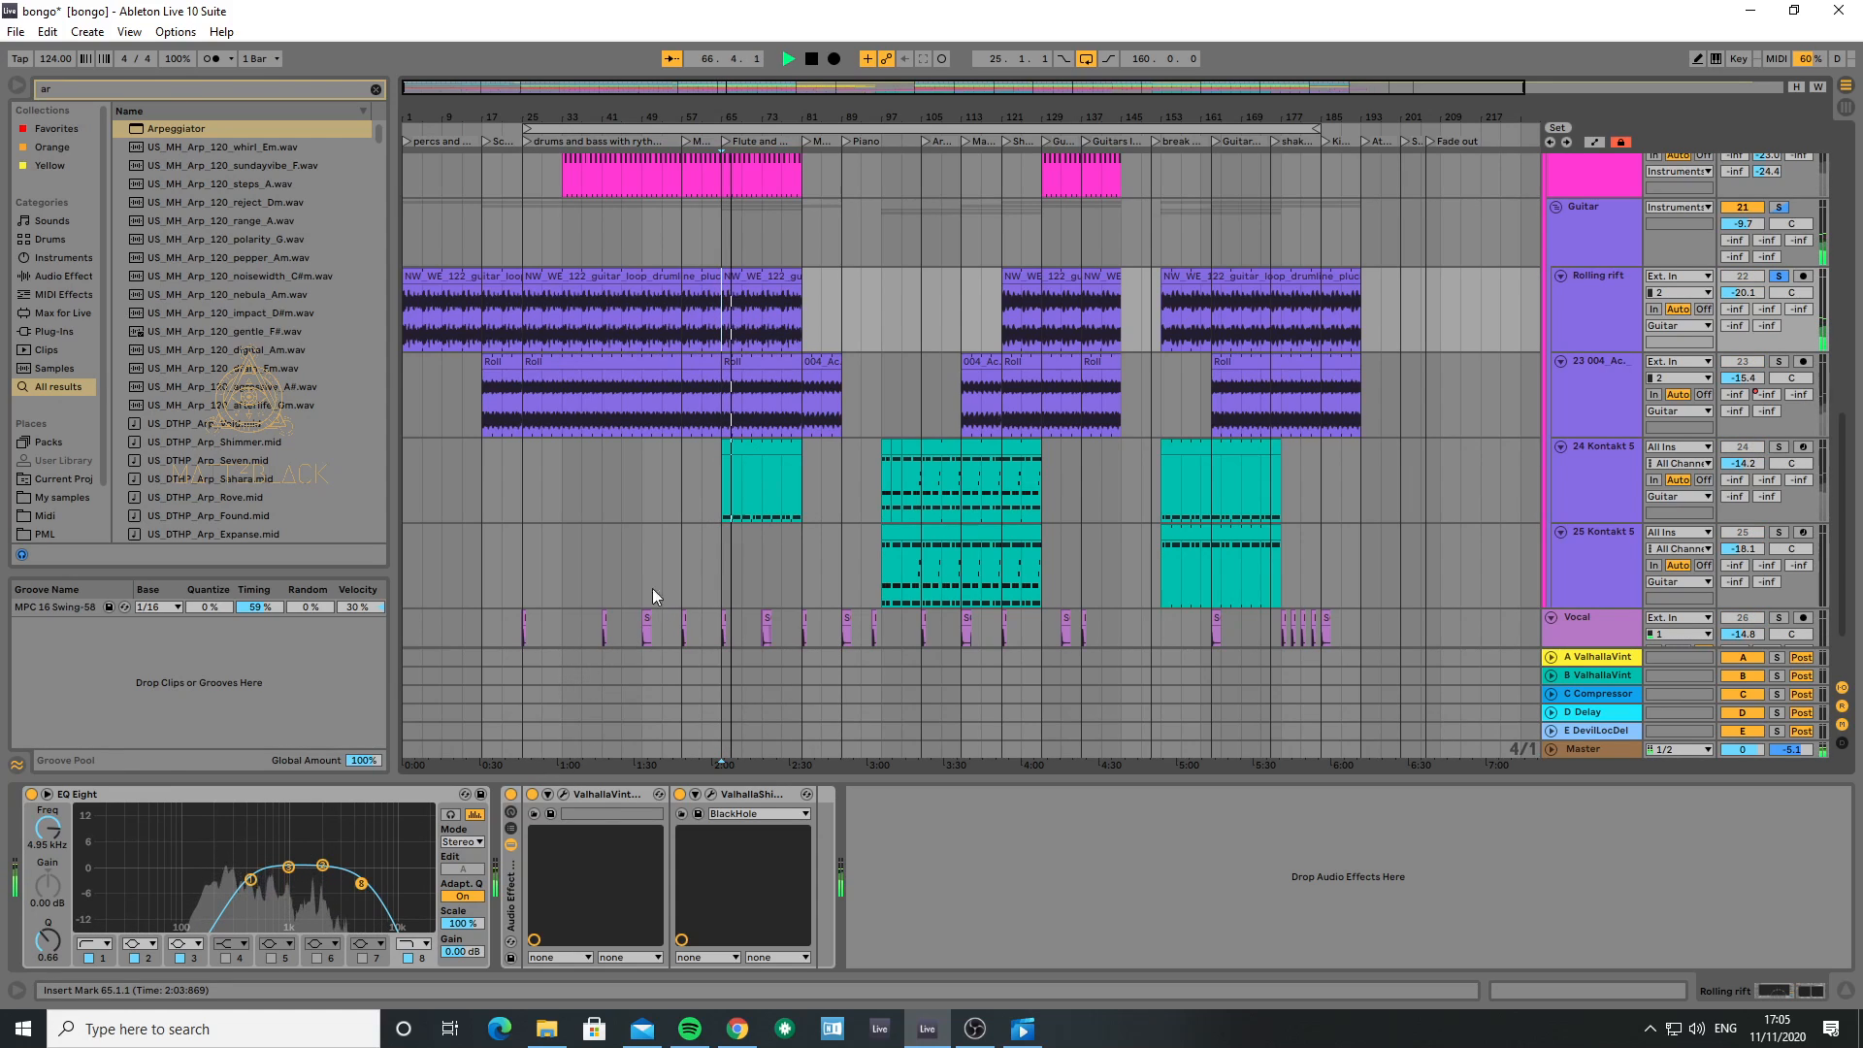
{"action": "key", "text": "space"}
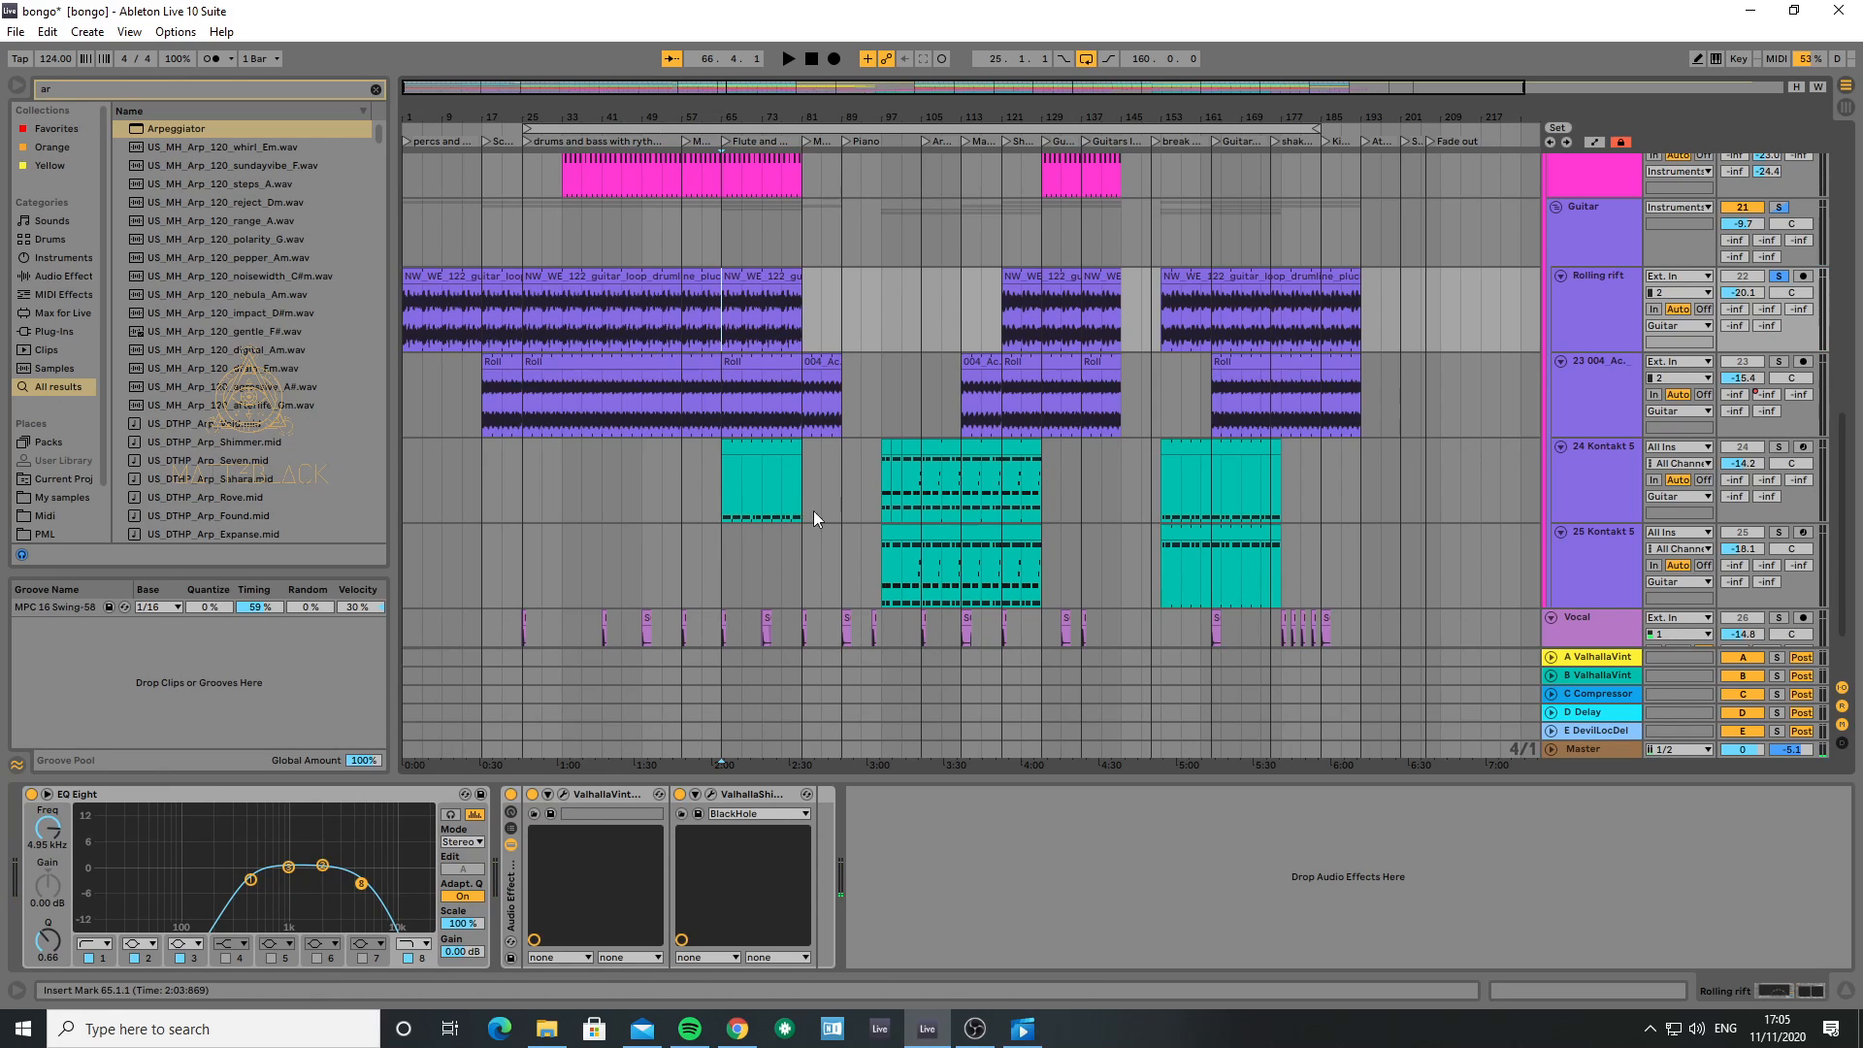
- Examine the warp markers and groove setting of the Rolling rift clip at bar 65, and hide the clip details
{"action": "double_click", "coordinate": [743, 286]}
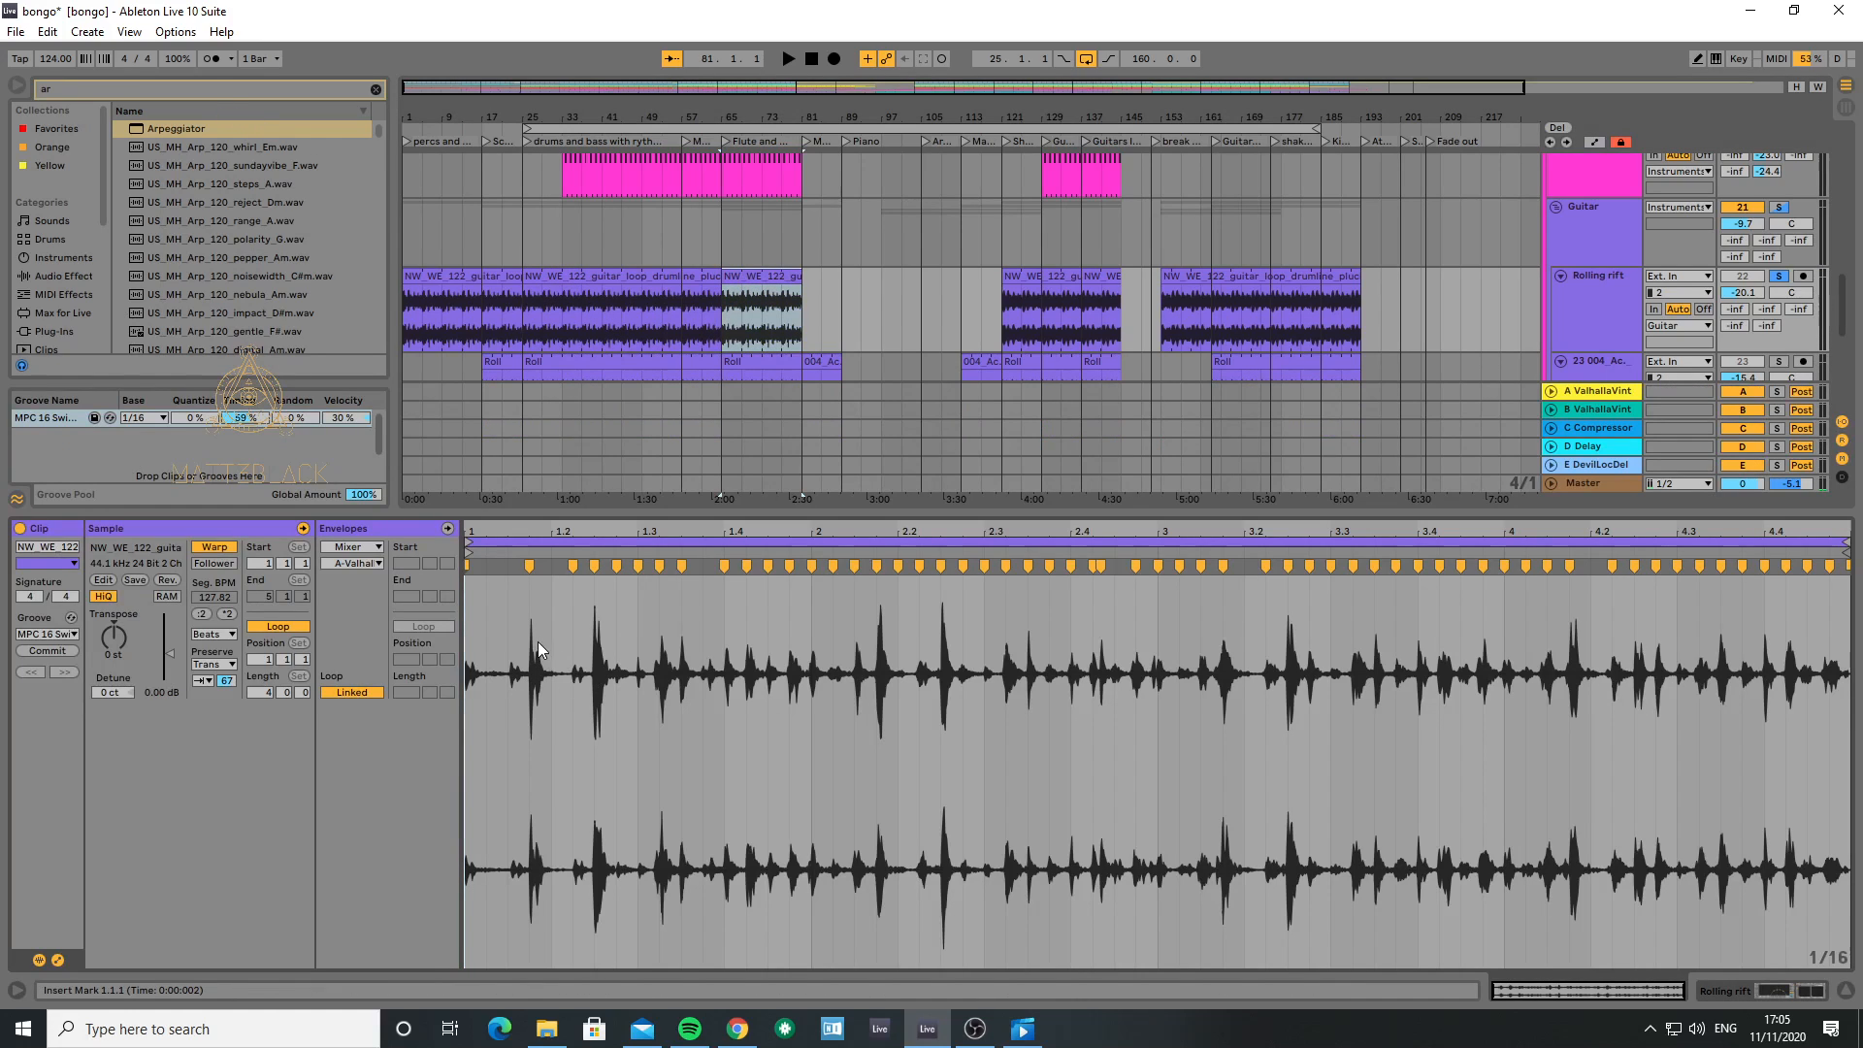
{"action": "left_click", "coordinate": [487, 615]}
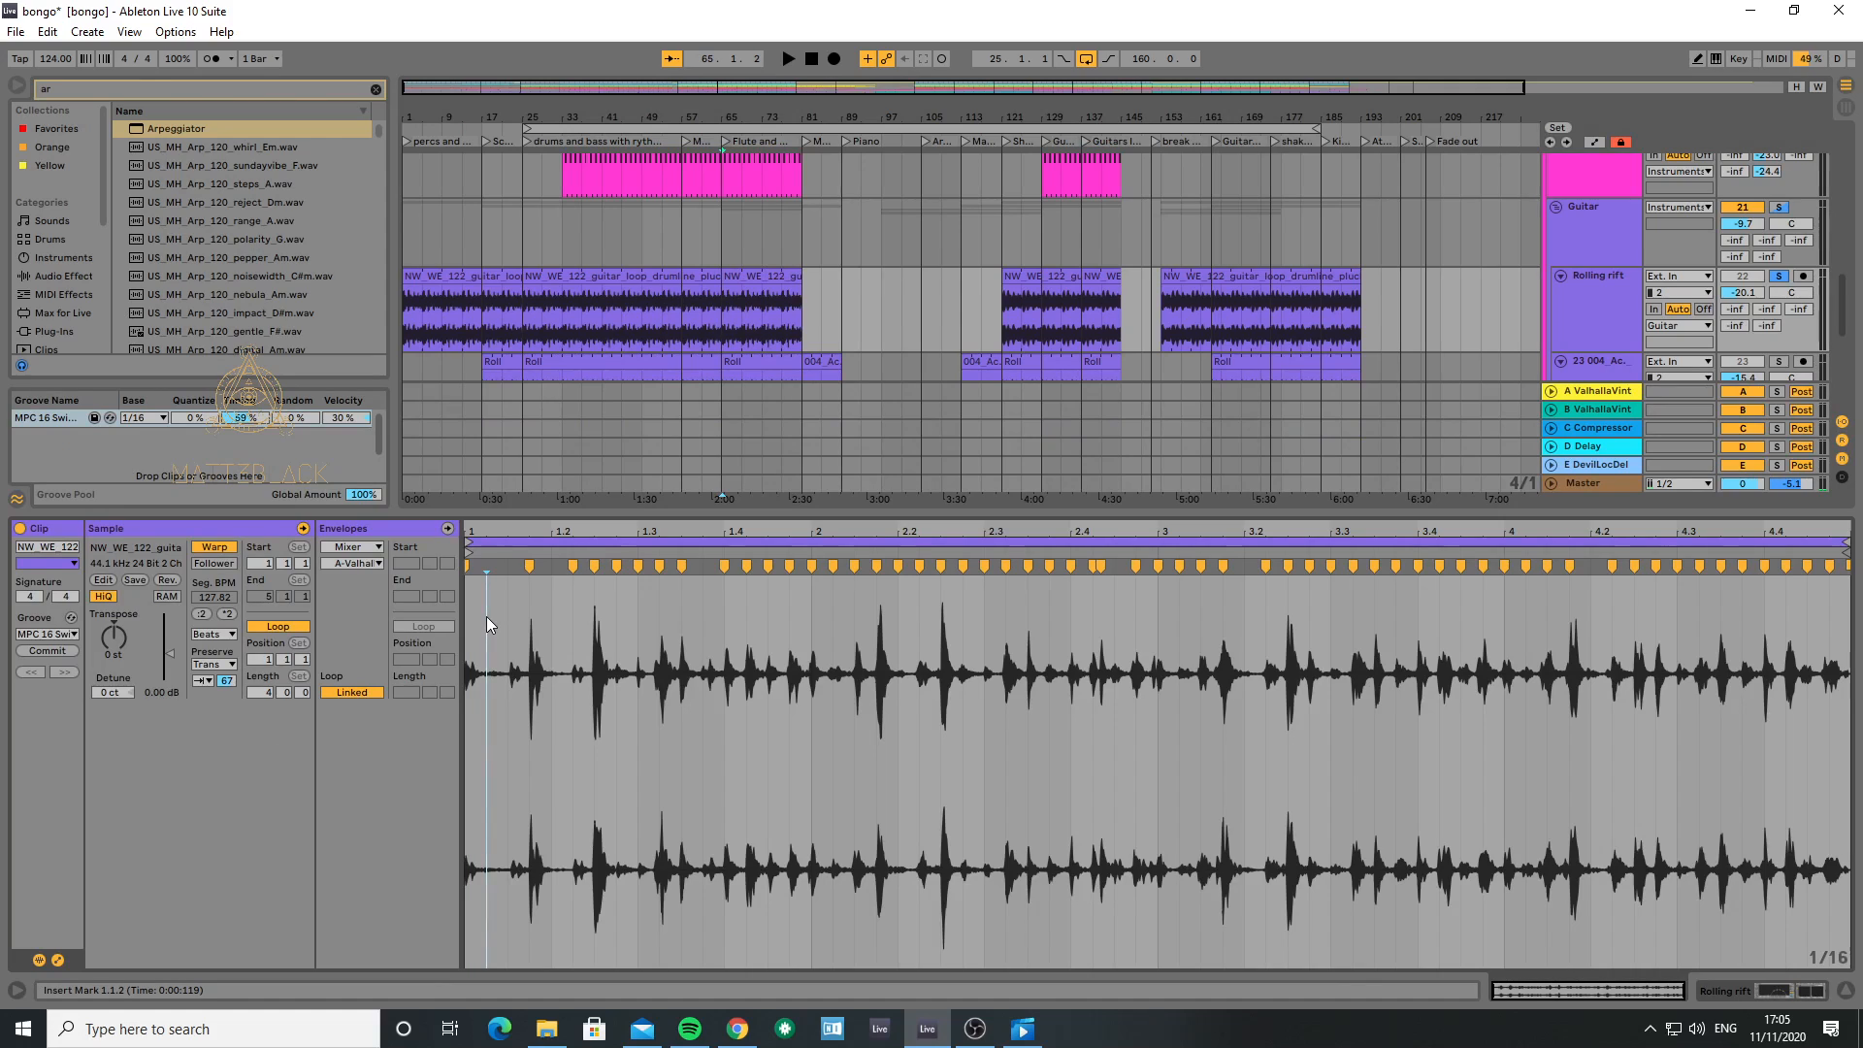
{"action": "key", "text": "ctrl+a"}
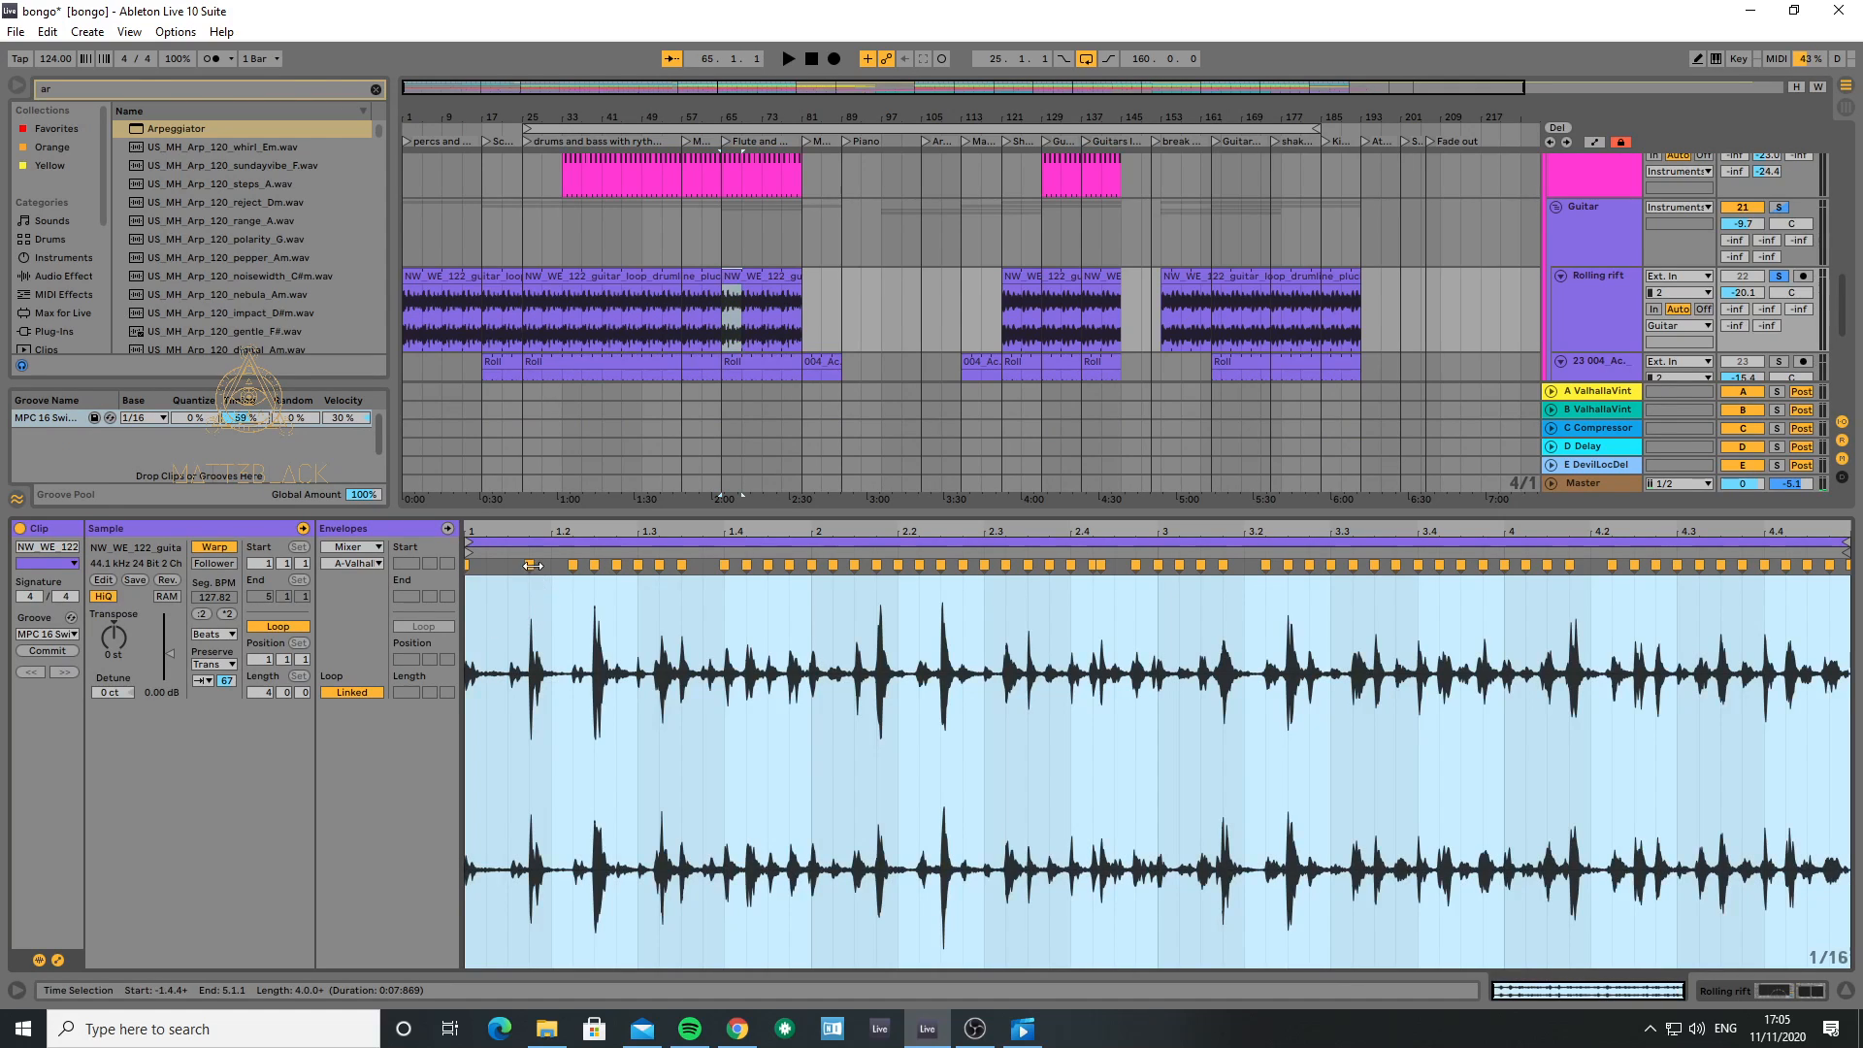
{"action": "left_click", "coordinate": [508, 615]}
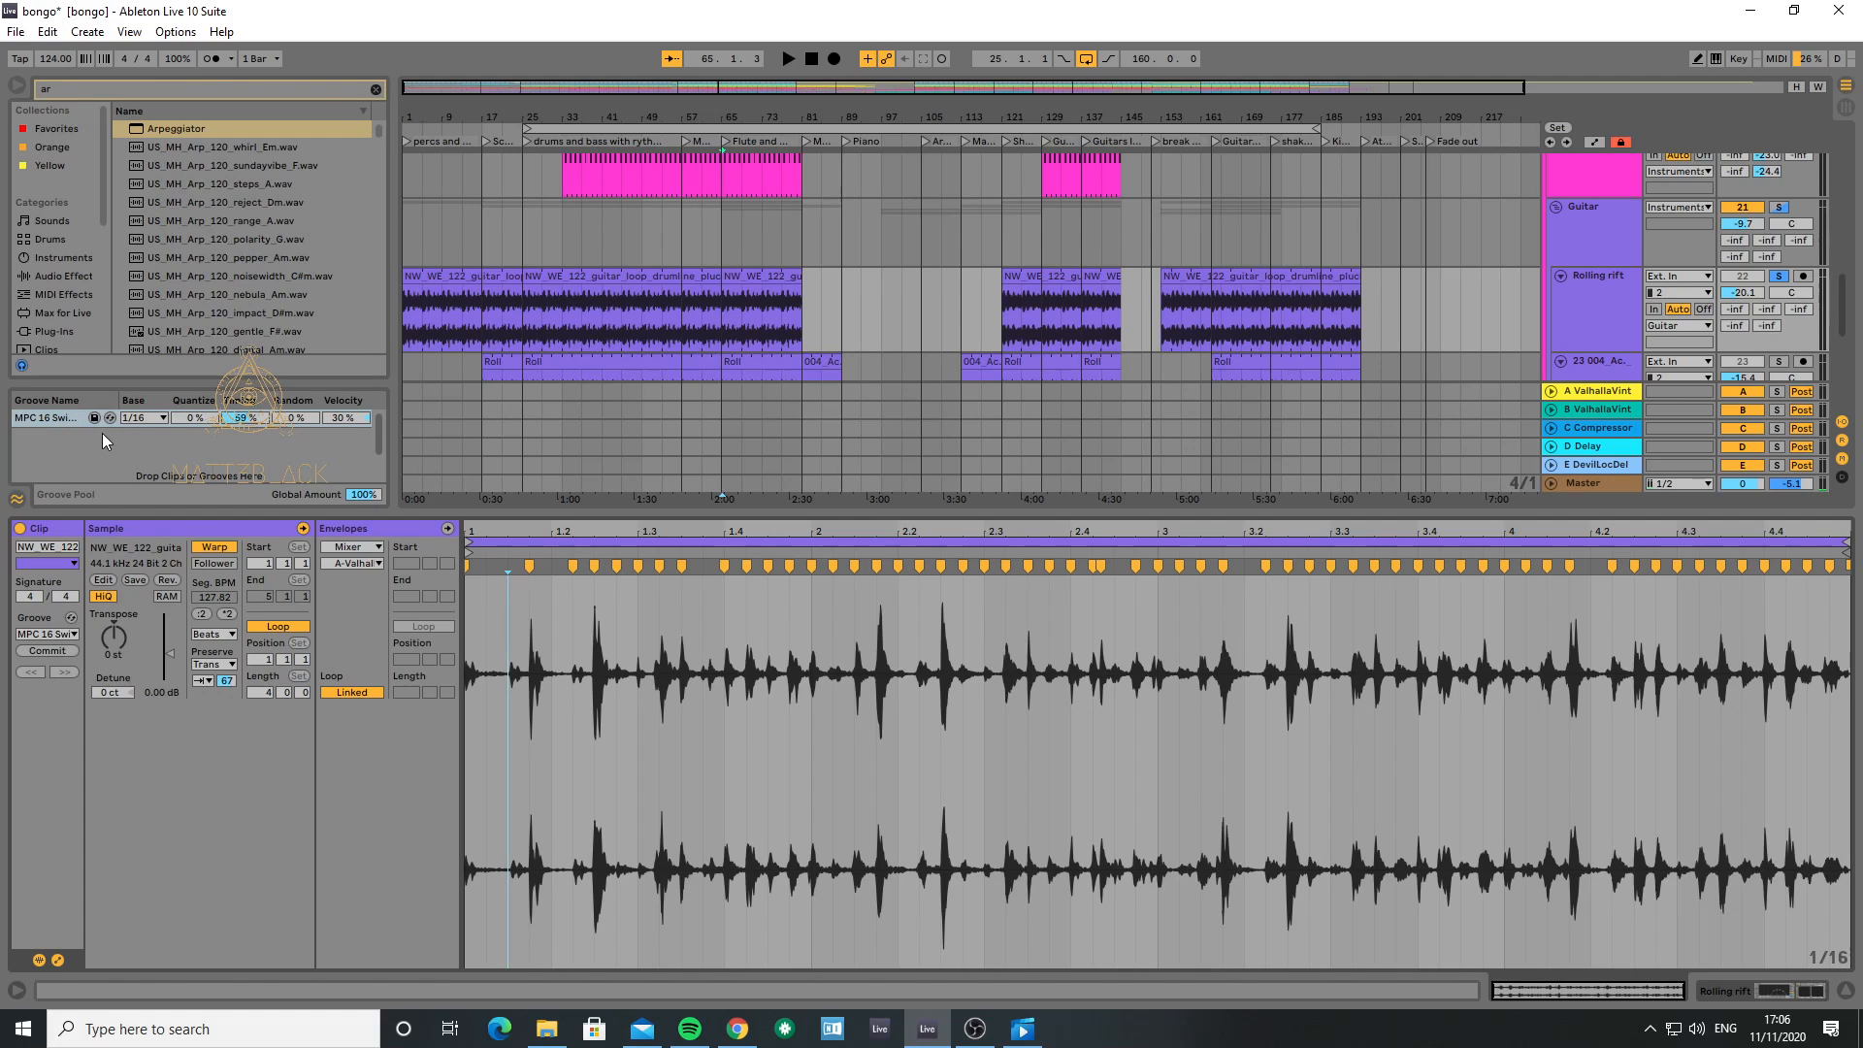
{"action": "scroll", "coordinate": [79, 294], "scroll_direction": "down", "scroll_amount": 2}
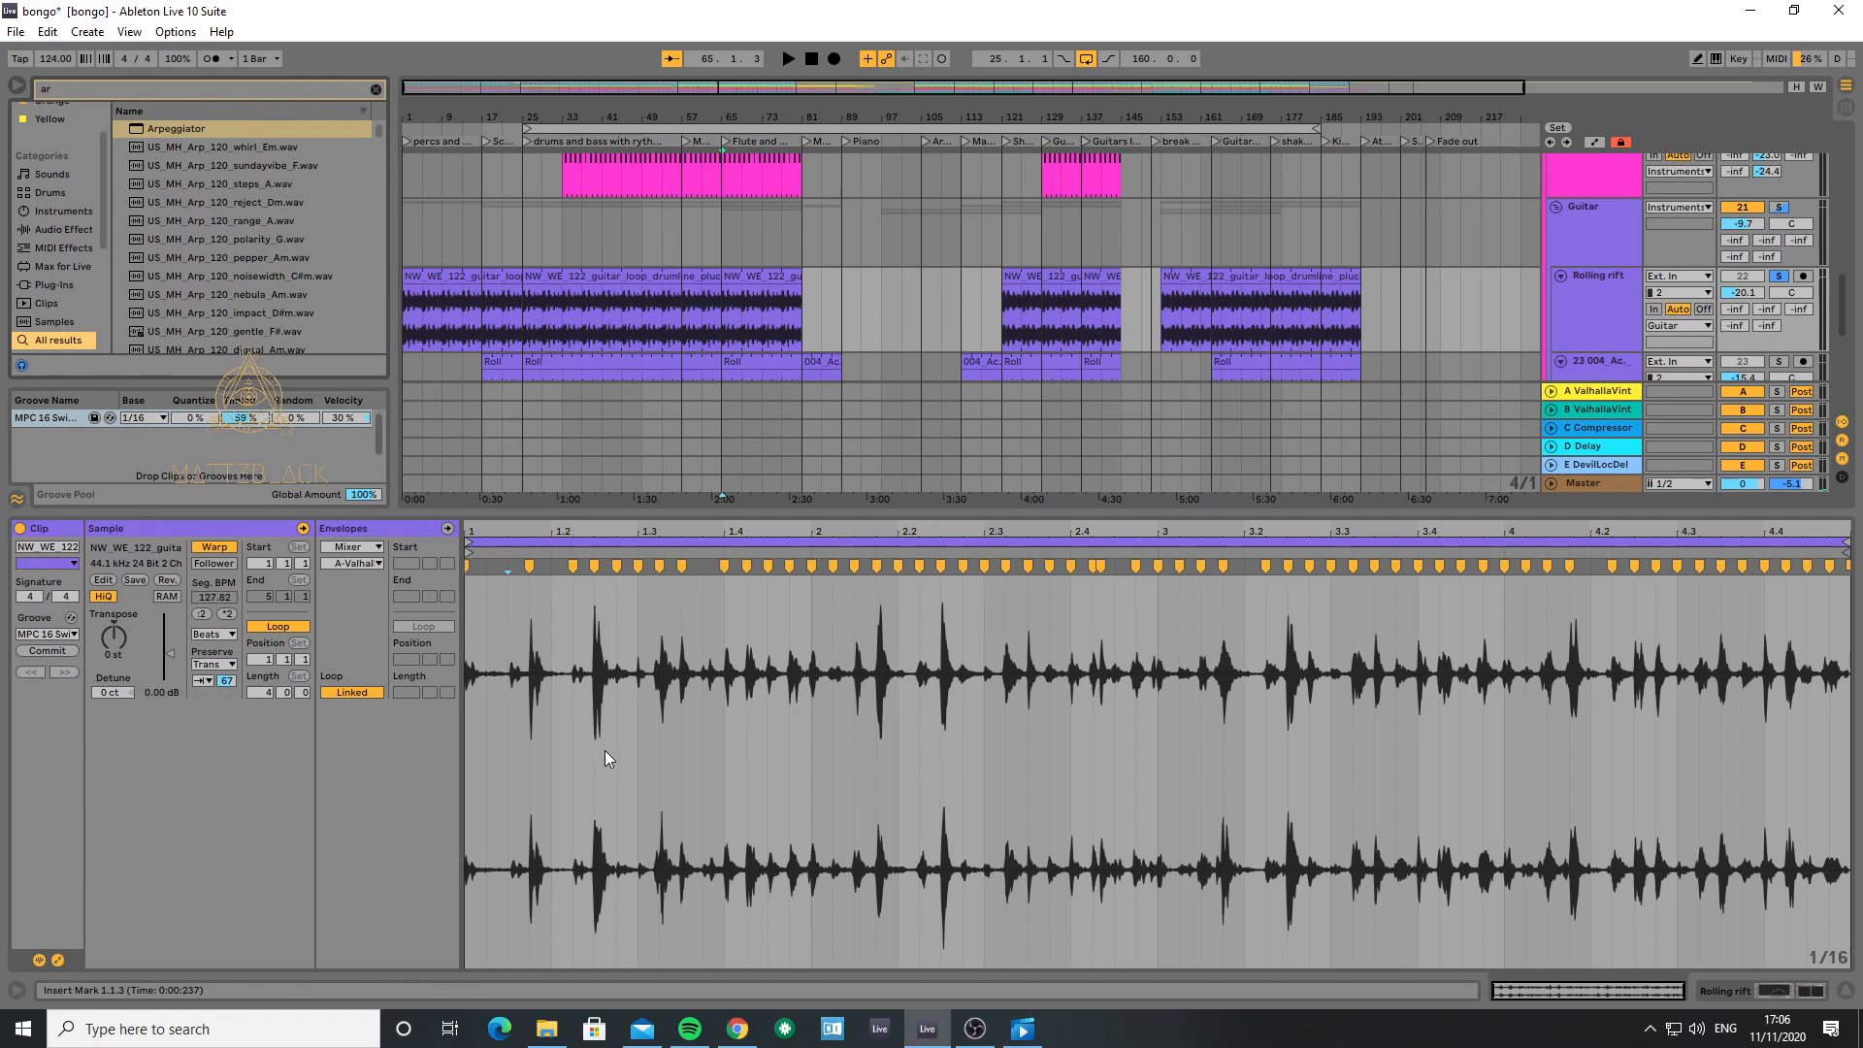
{"action": "left_click", "coordinate": [1844, 990]}
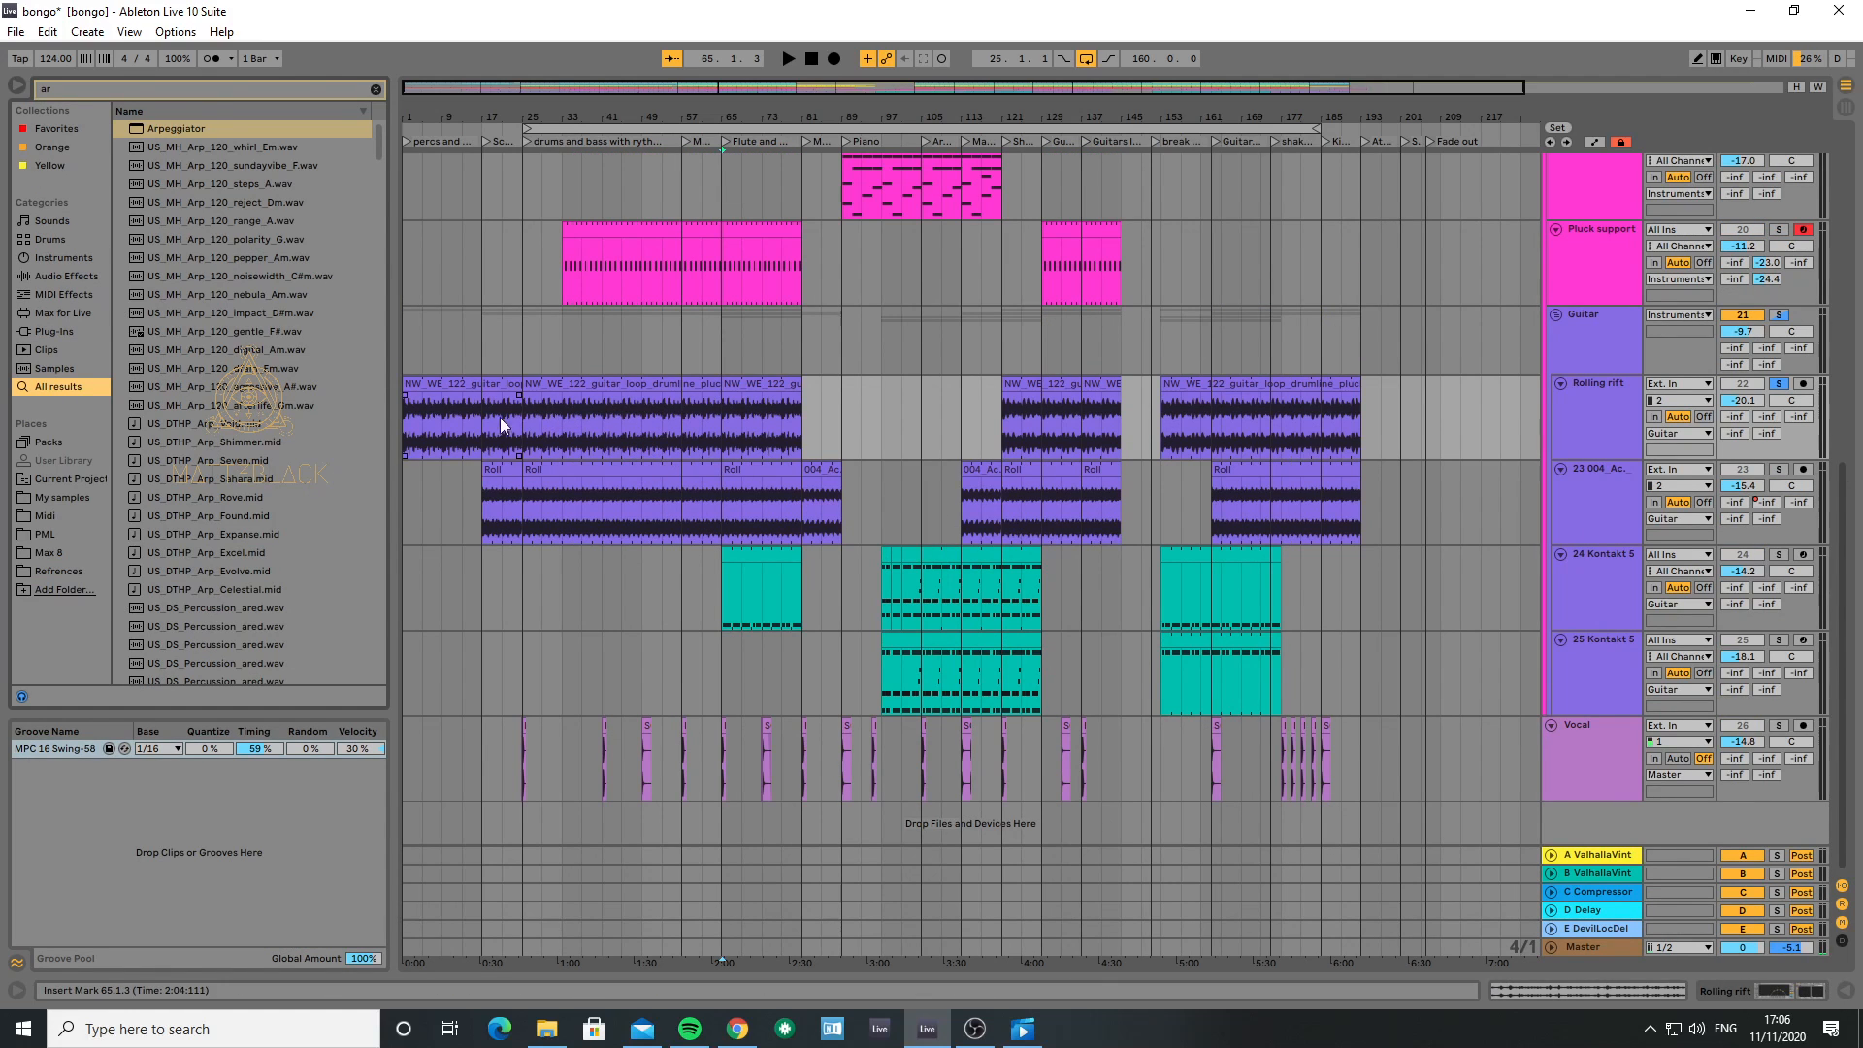
- Play the Rolling rift track unsoloed from bar 1 while examining its ValhallaVintageVerb settings, and stop playback
{"action": "left_click", "coordinate": [405, 413]}
{"action": "key", "text": "space"}
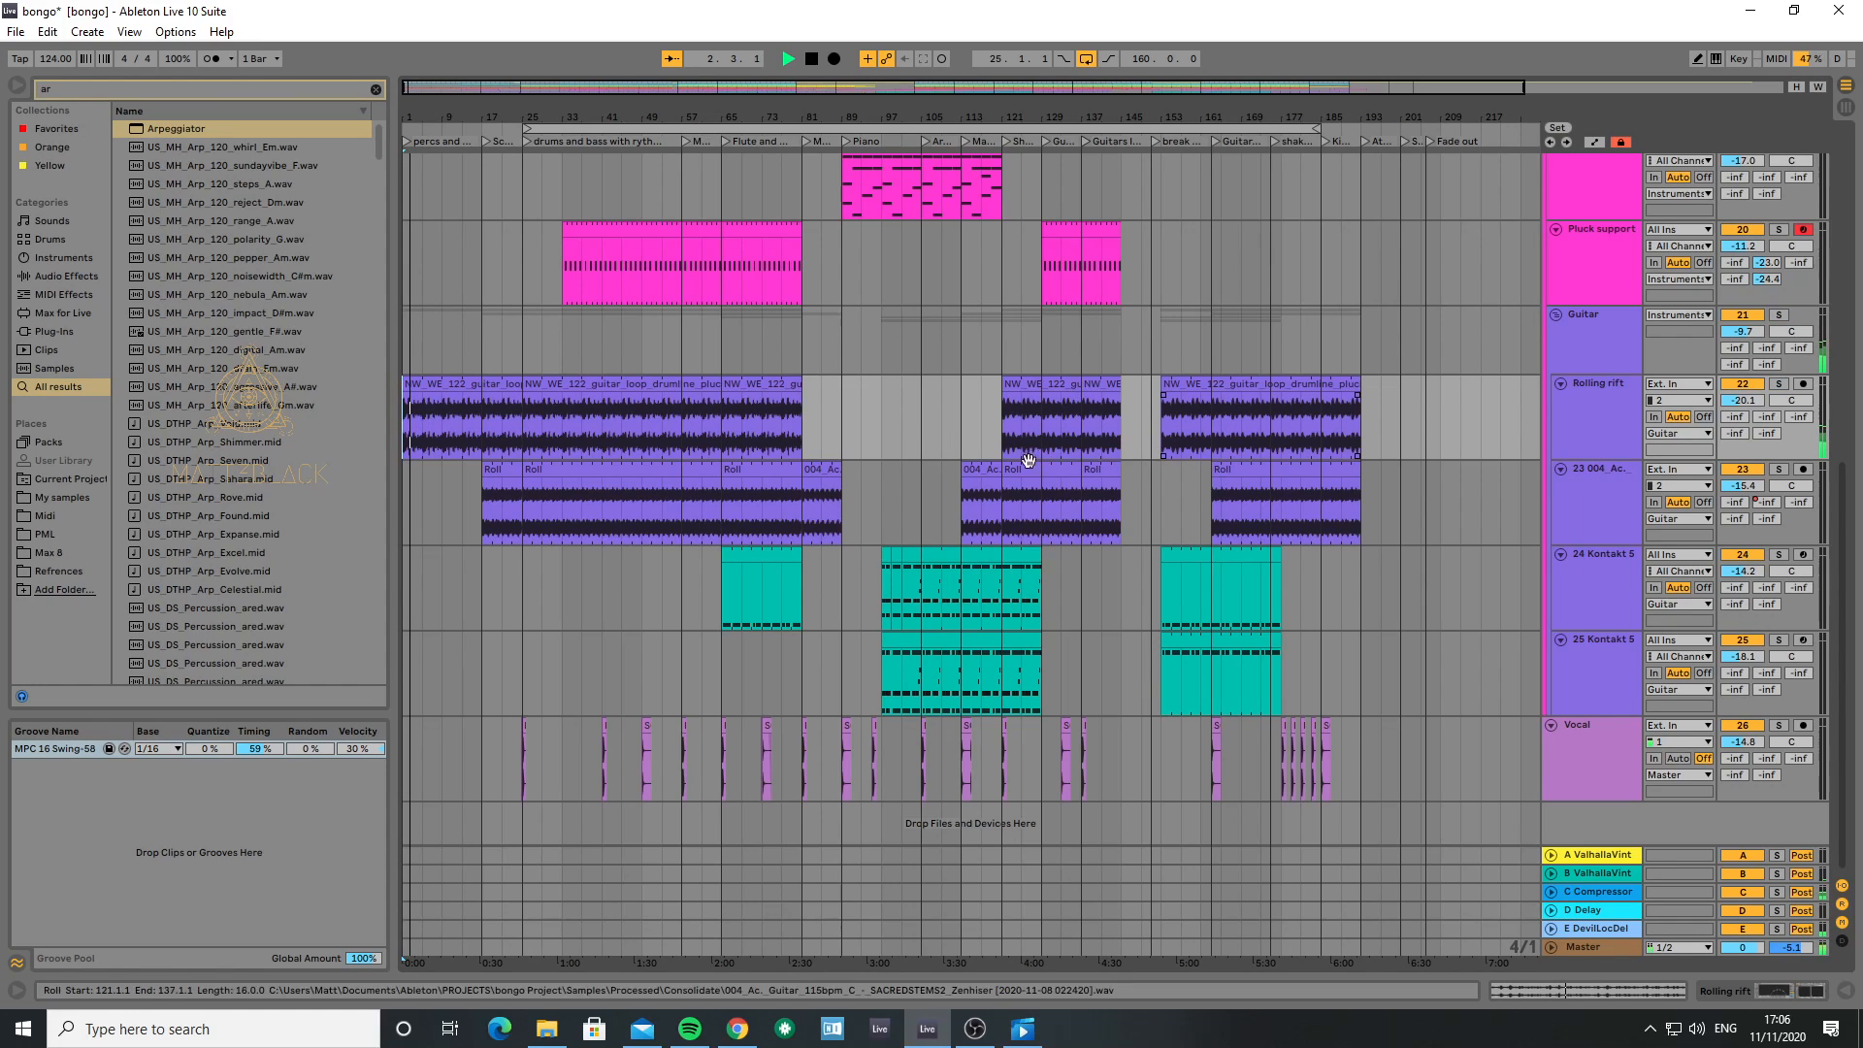
{"action": "left_click", "coordinate": [1774, 990]}
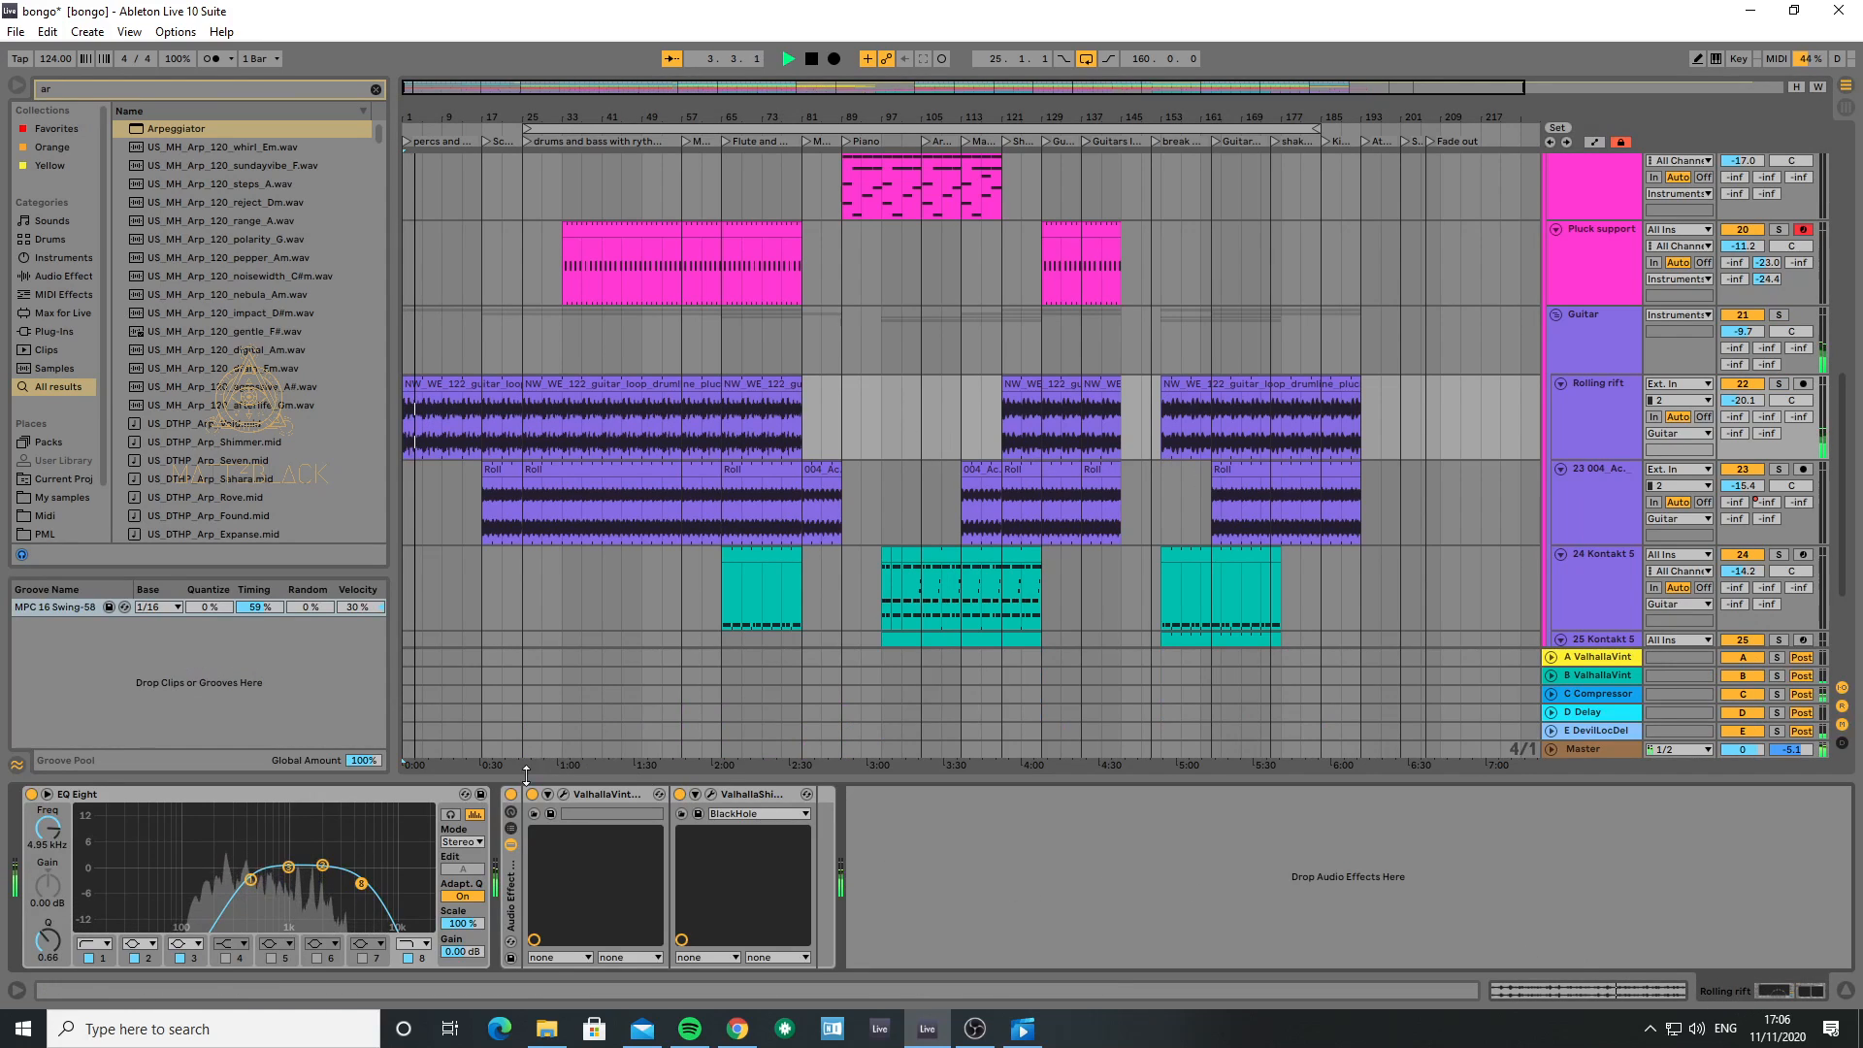
{"action": "left_click", "coordinate": [562, 795]}
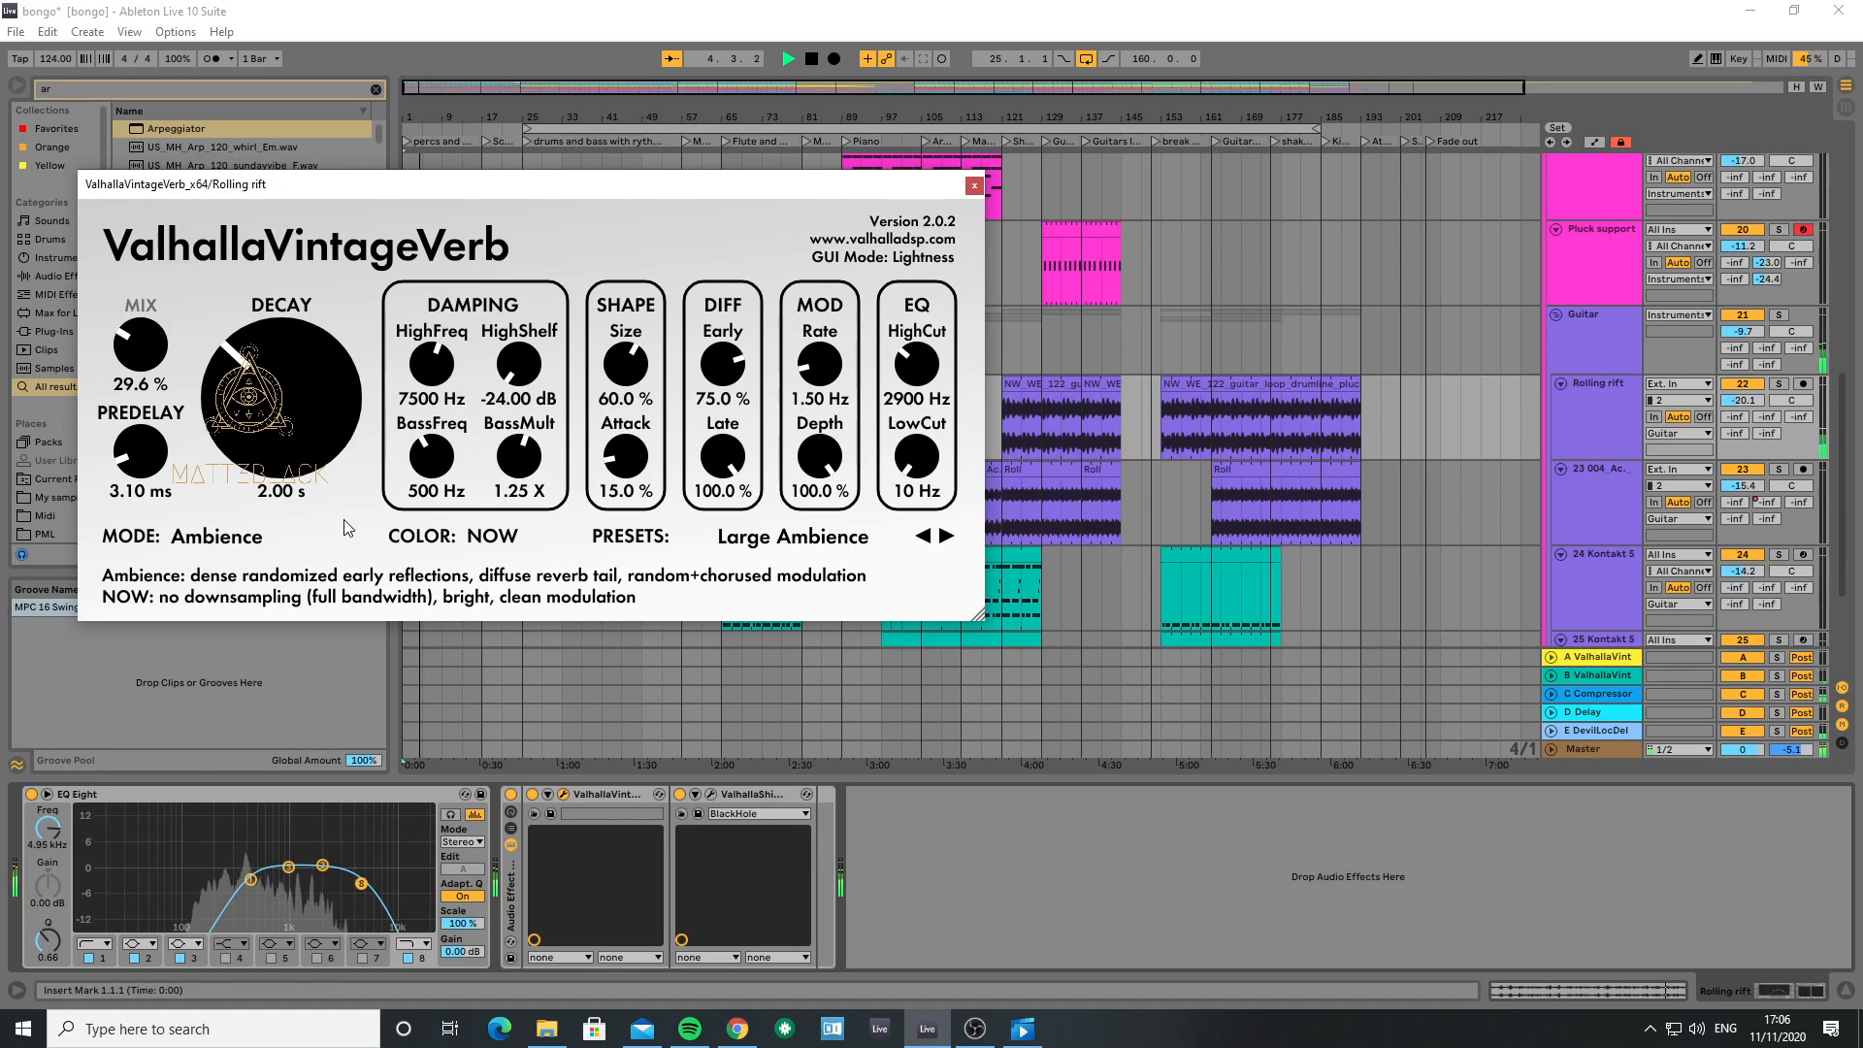
{"action": "left_click", "coordinate": [973, 184]}
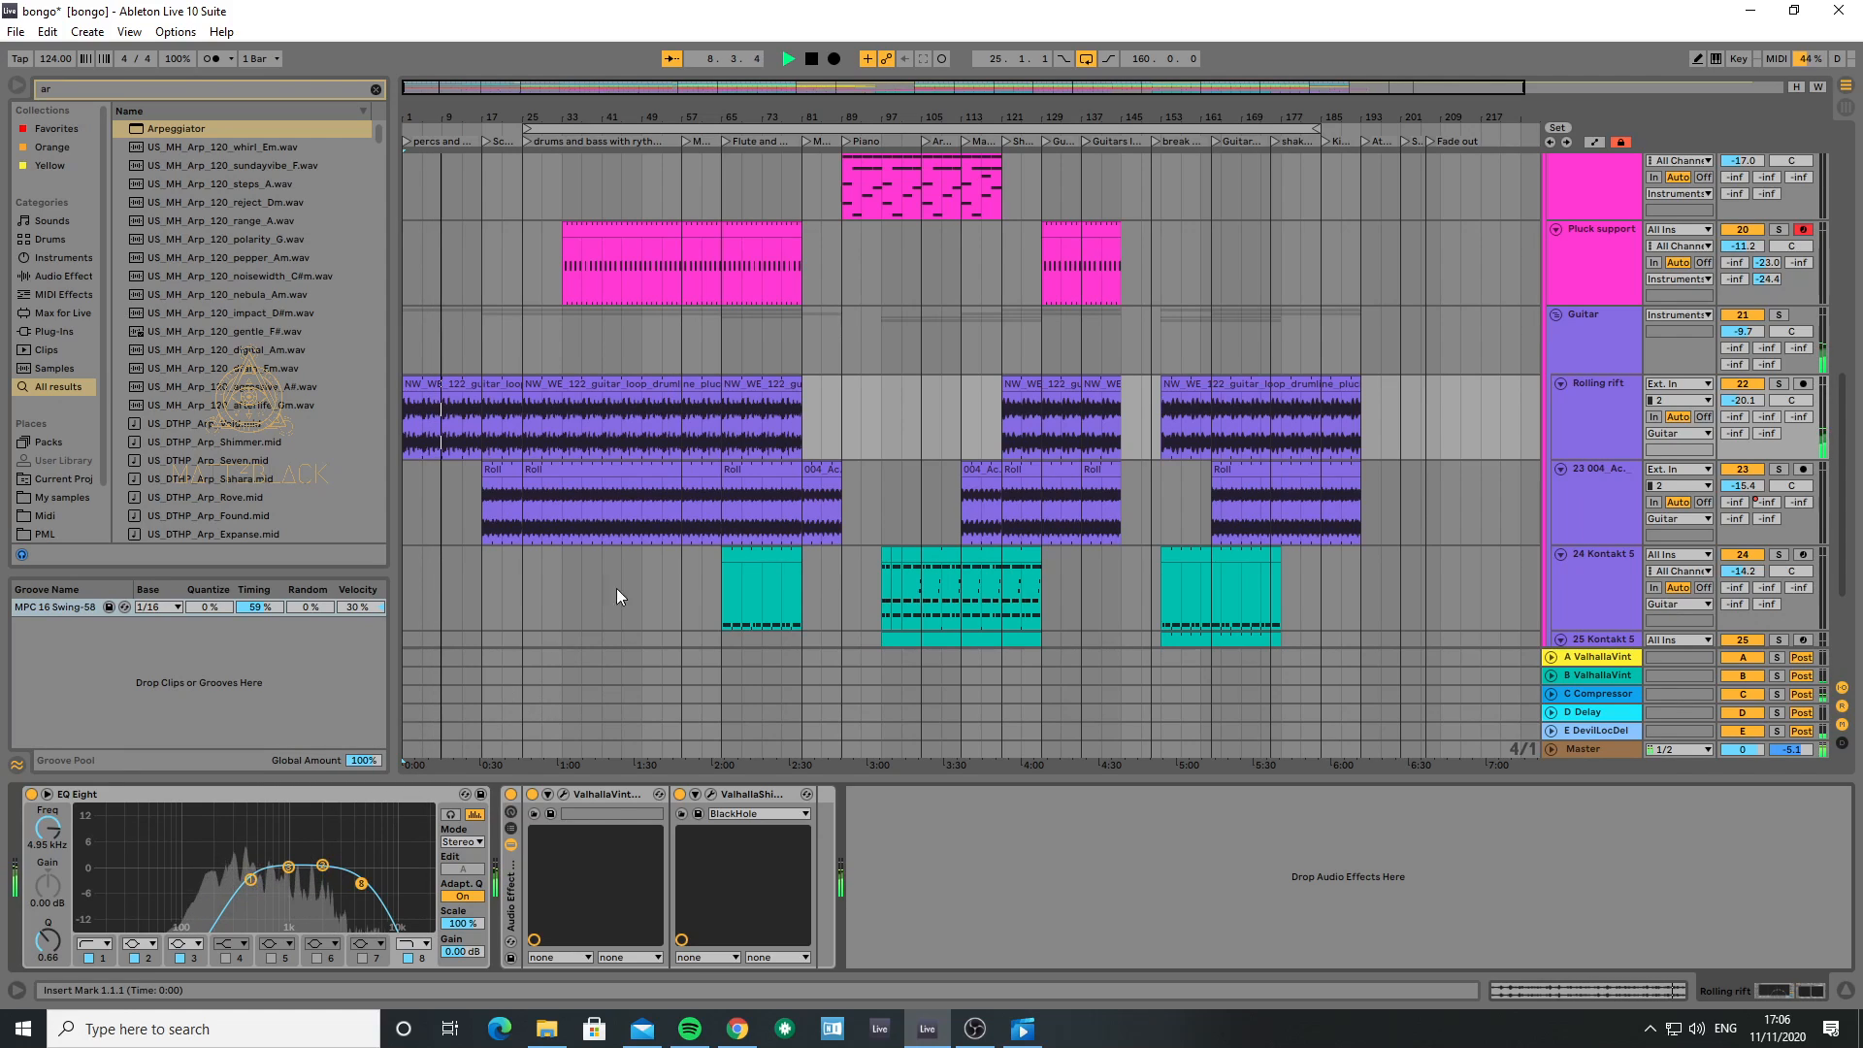
{"action": "key", "text": "space"}
- Solo guitar track 23 (004_Ac.) and audition it from bar 65
{"action": "scroll", "coordinate": [1623, 442], "scroll_direction": "down", "scroll_amount": 3}
{"action": "left_click", "coordinate": [1592, 359]}
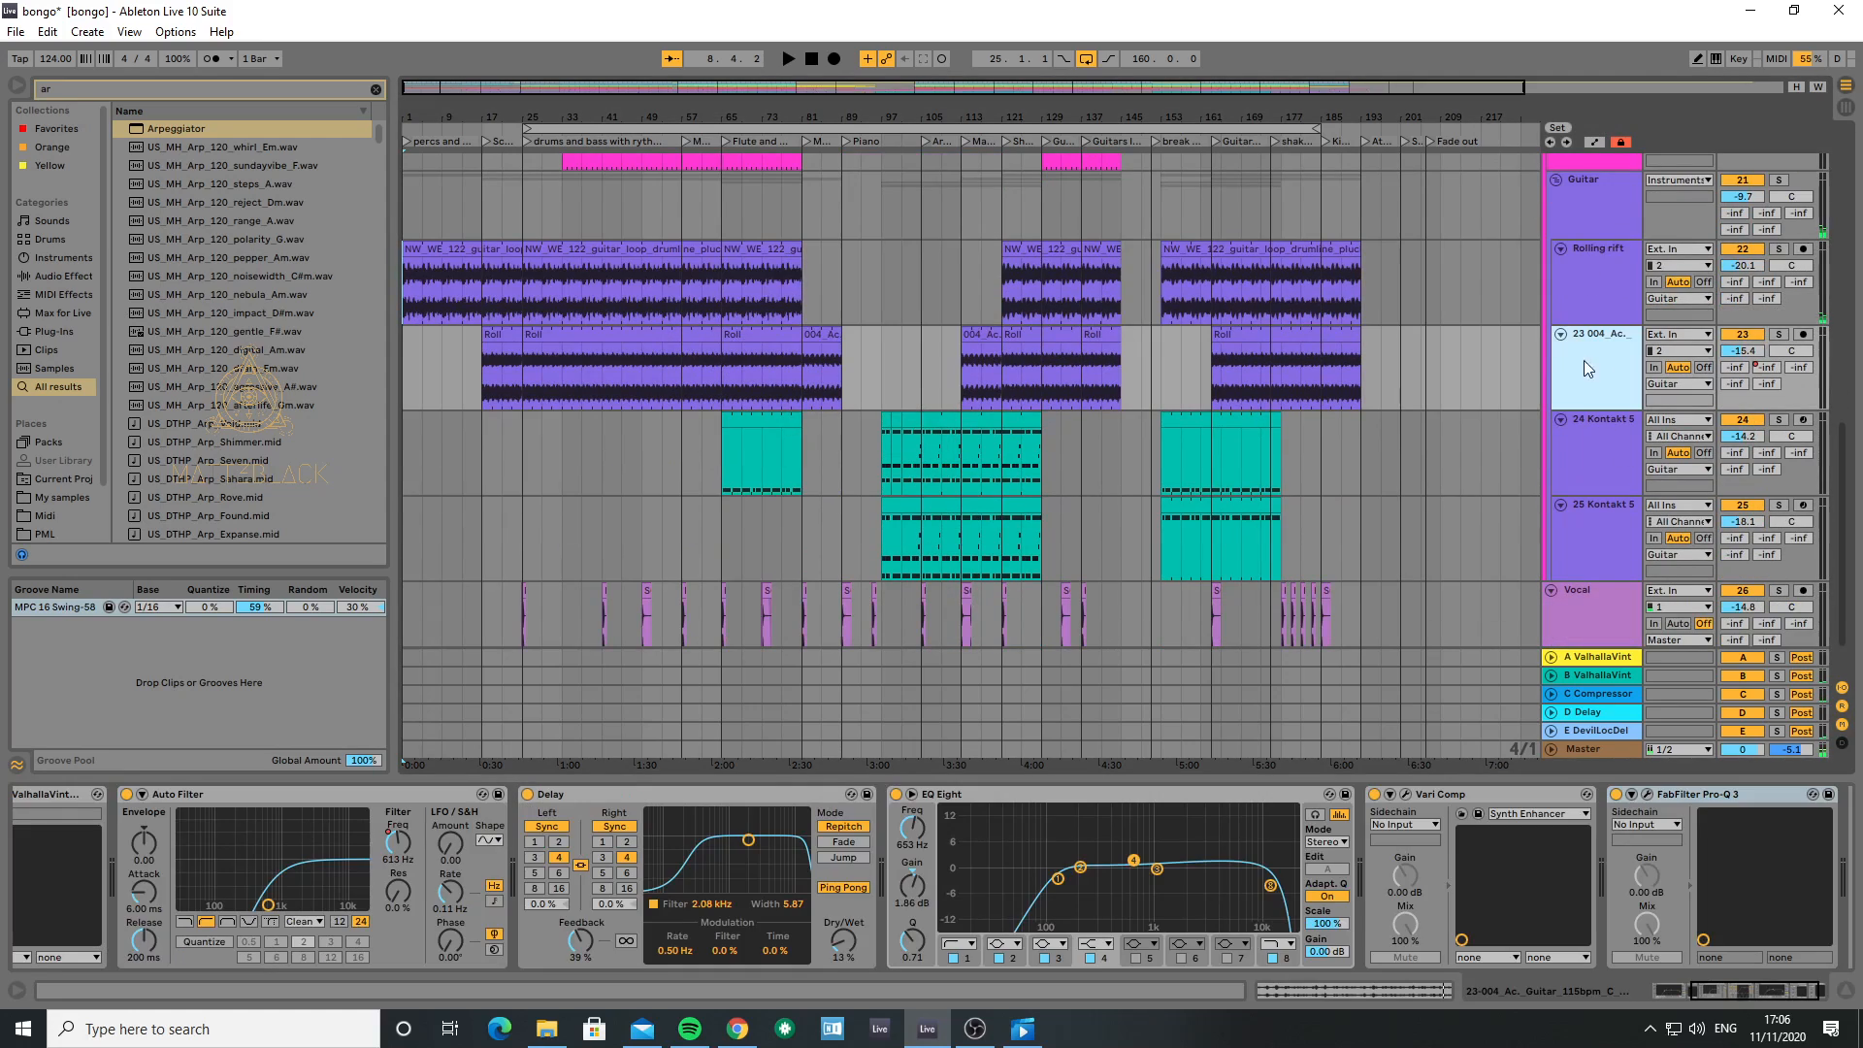
{"action": "left_click", "coordinate": [807, 363]}
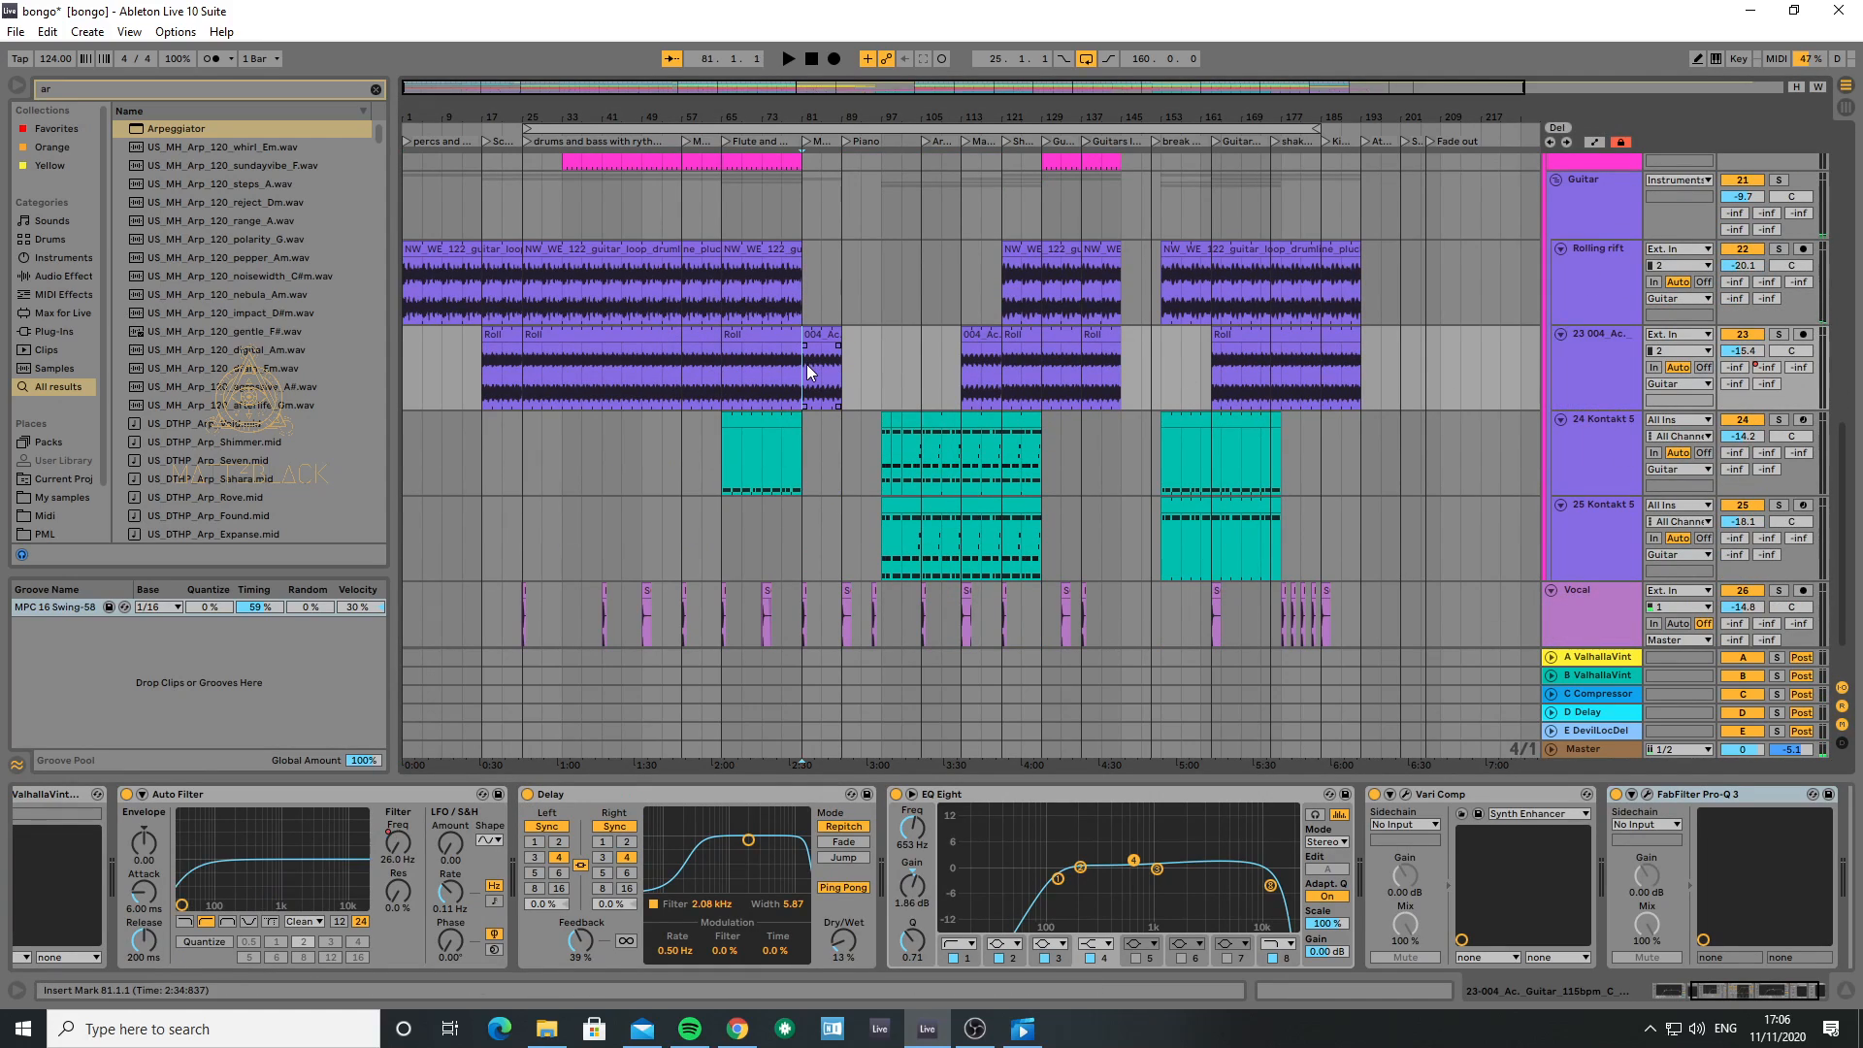
{"action": "left_click", "coordinate": [721, 371]}
{"action": "key", "text": "space"}
{"action": "key", "text": "s"}
{"action": "key", "text": "space"}
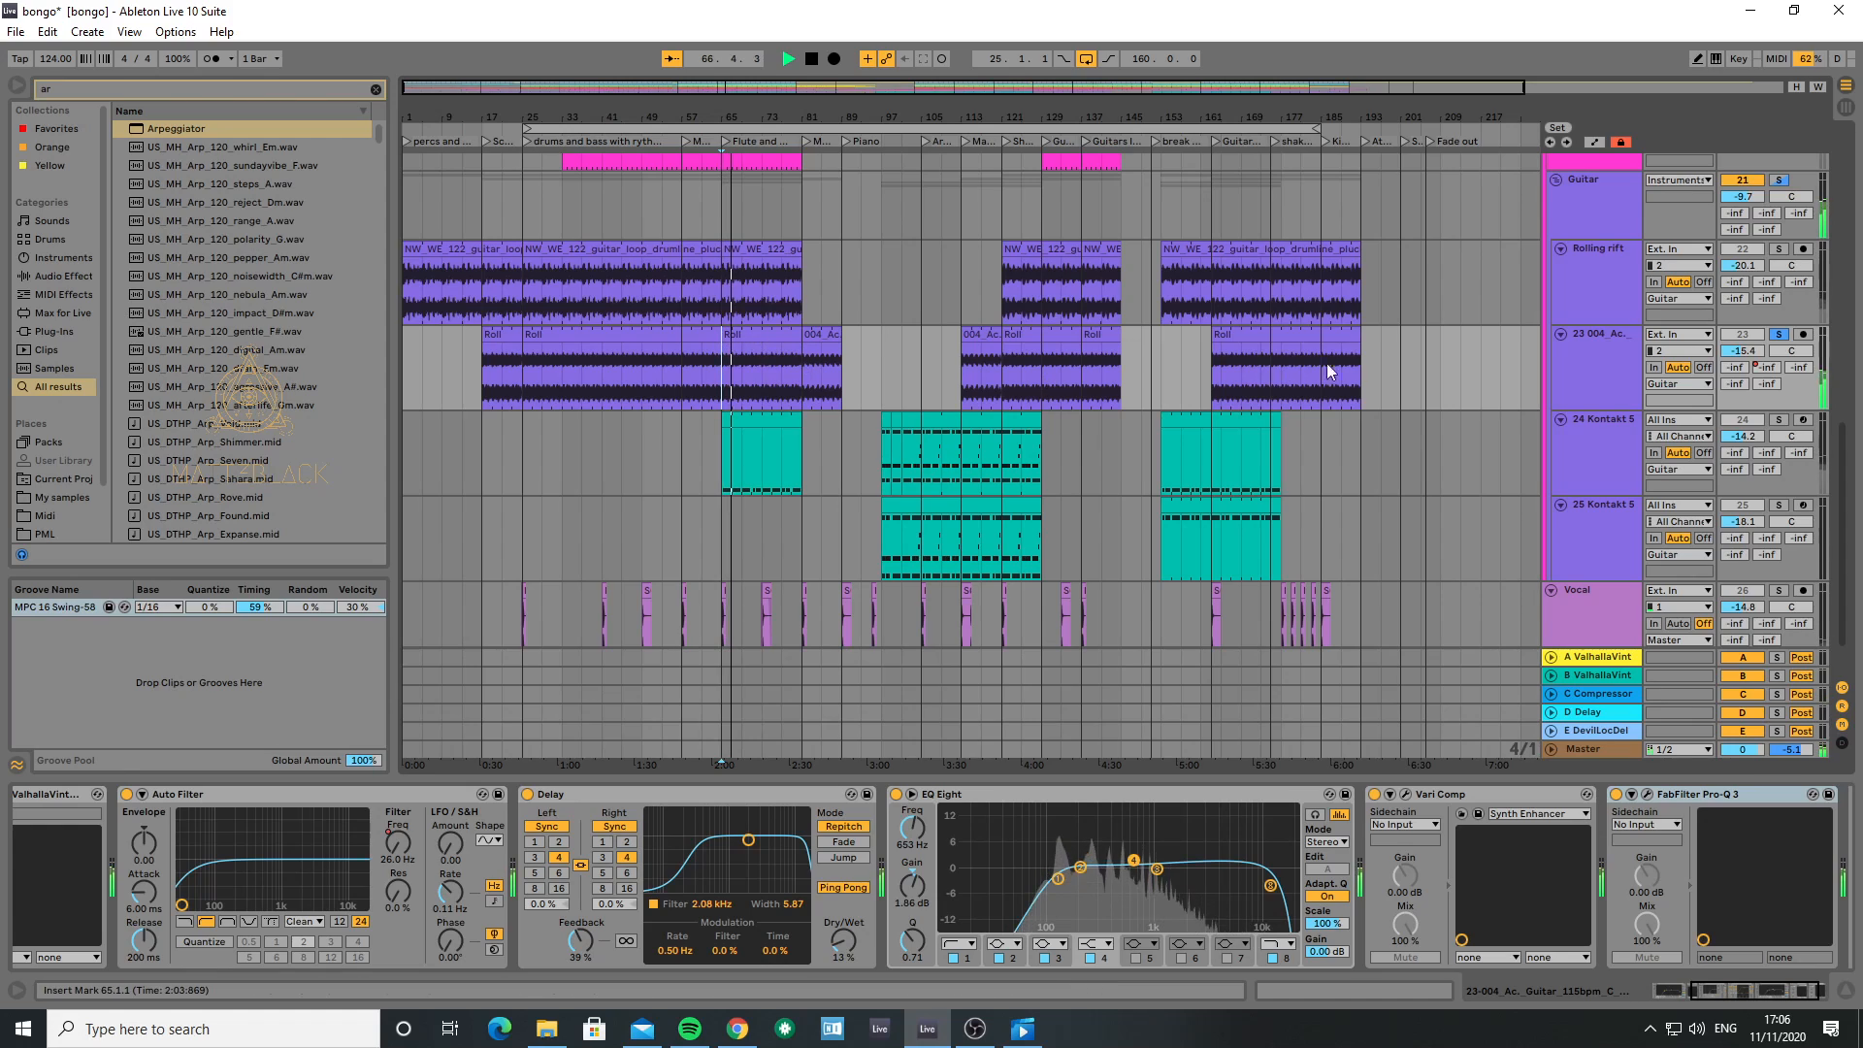
{"action": "key", "text": "space"}
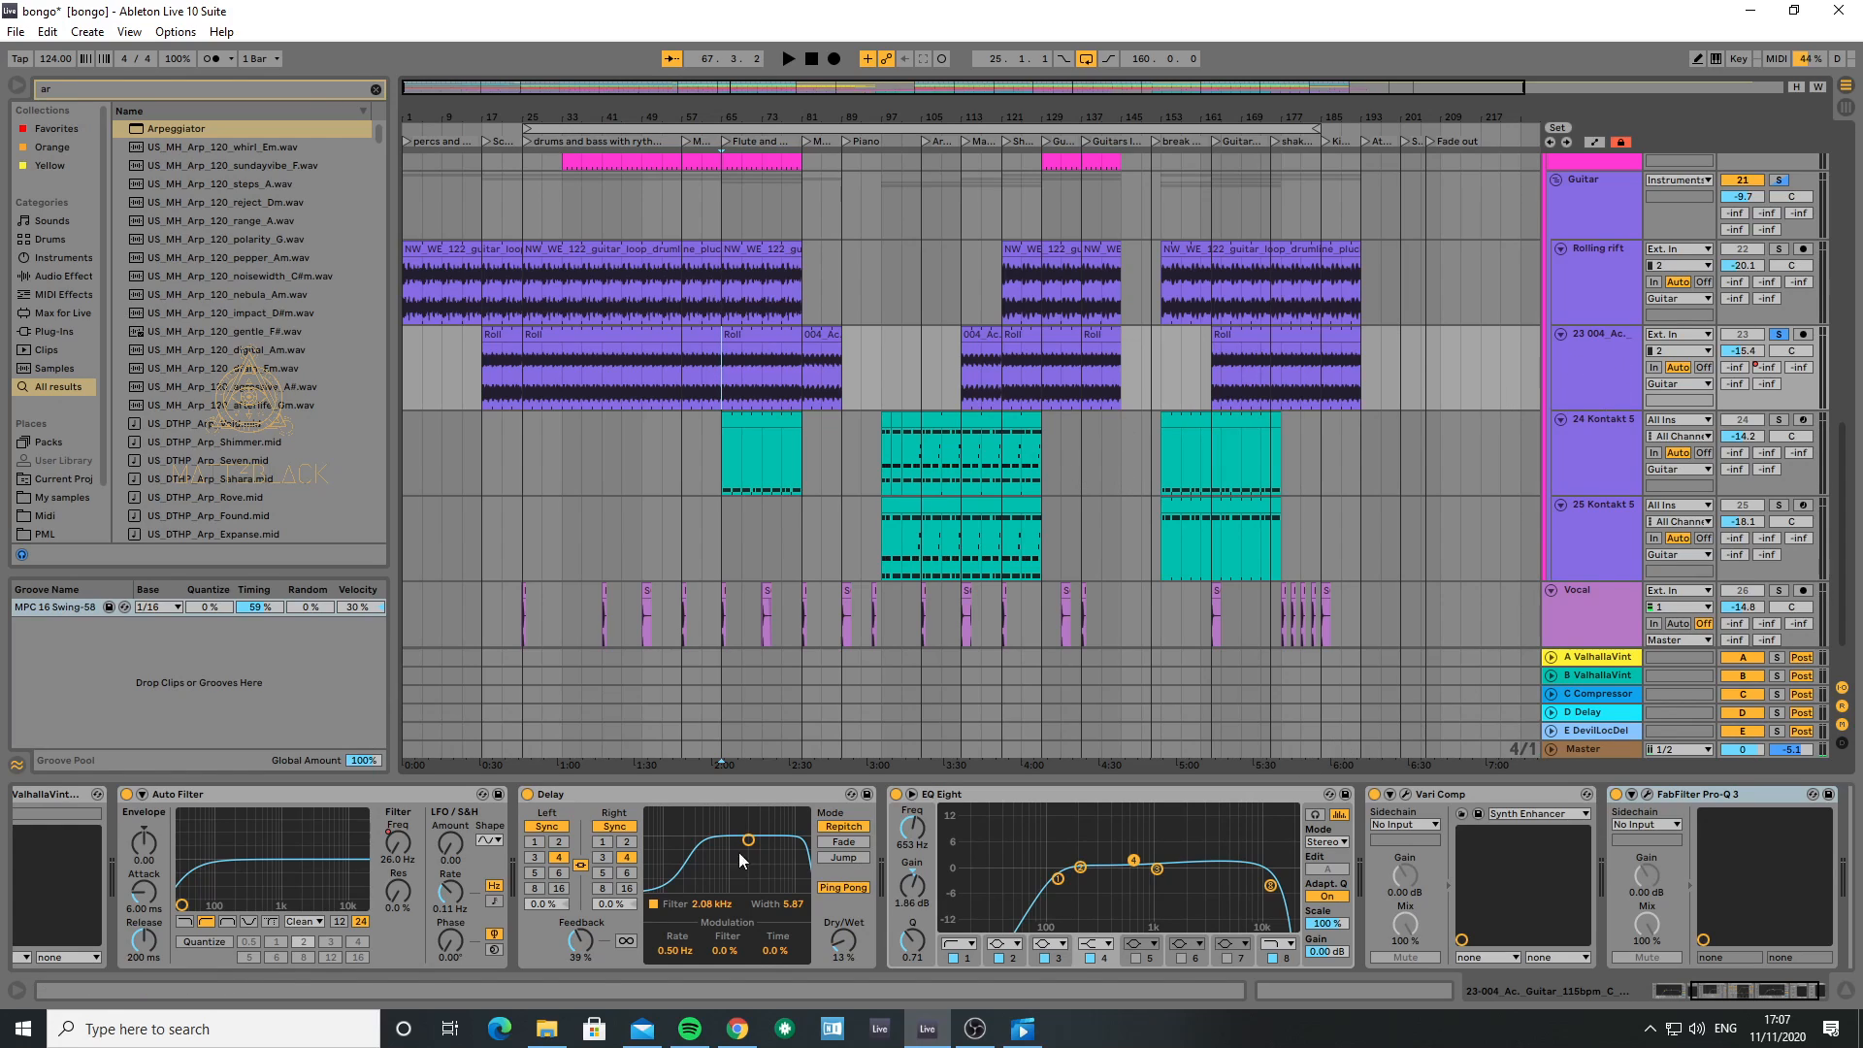
- Examine the first EQ Eight and the ValhallaVintageVerb settings on guitar track 23
{"action": "scroll", "coordinate": [310, 788], "scroll_direction": "left", "scroll_amount": 6}
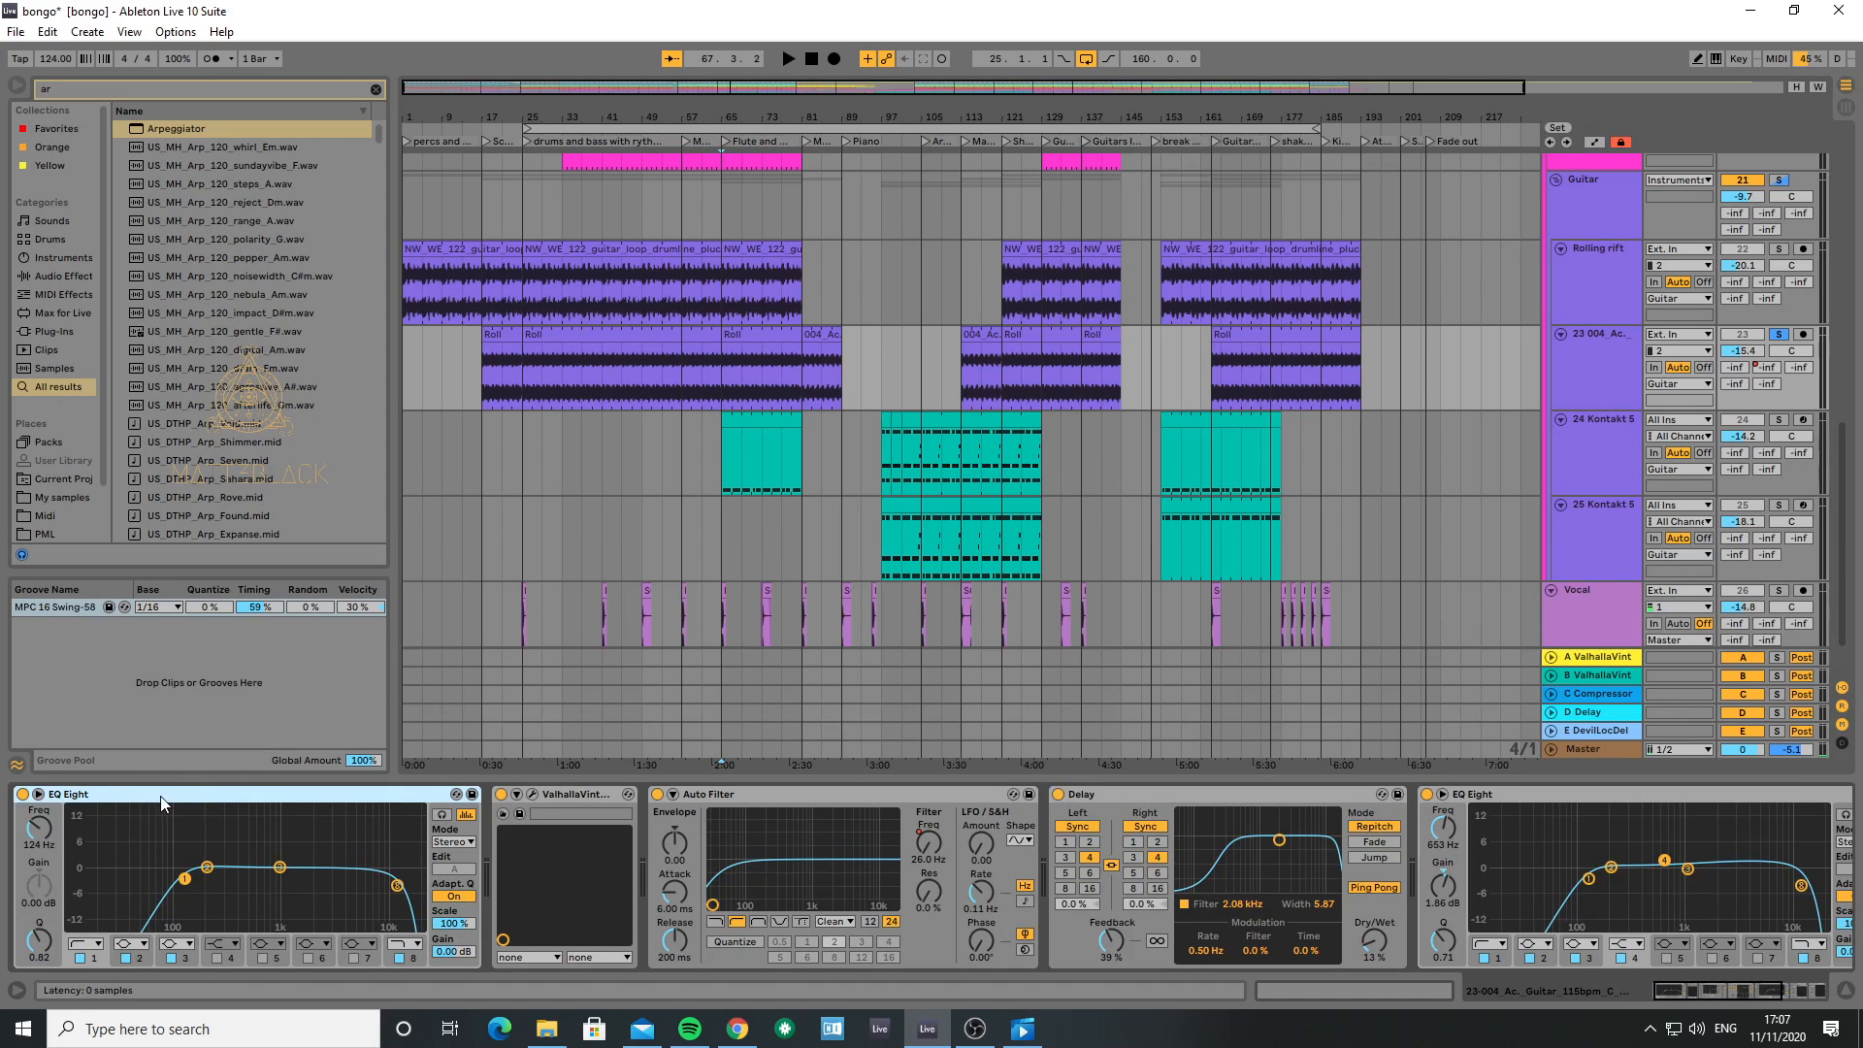
{"action": "left_click", "coordinate": [1605, 363]}
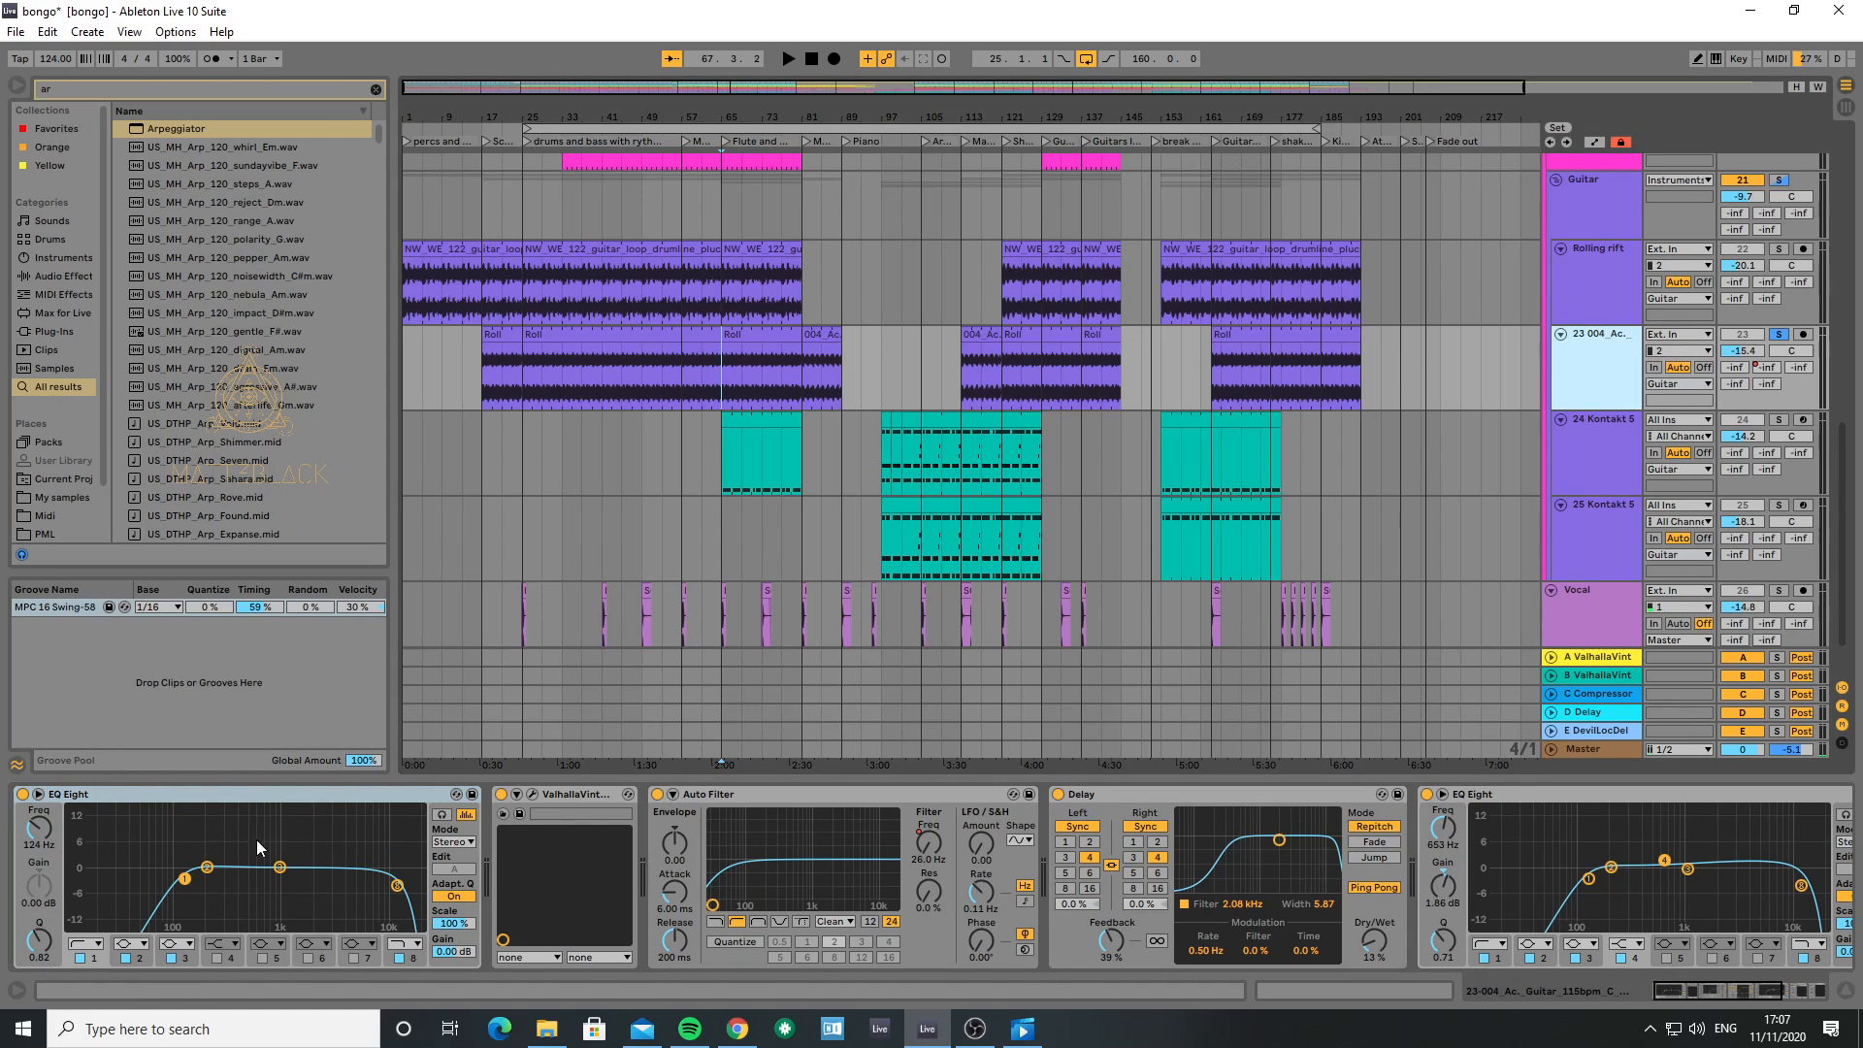
{"action": "left_click", "coordinate": [532, 794]}
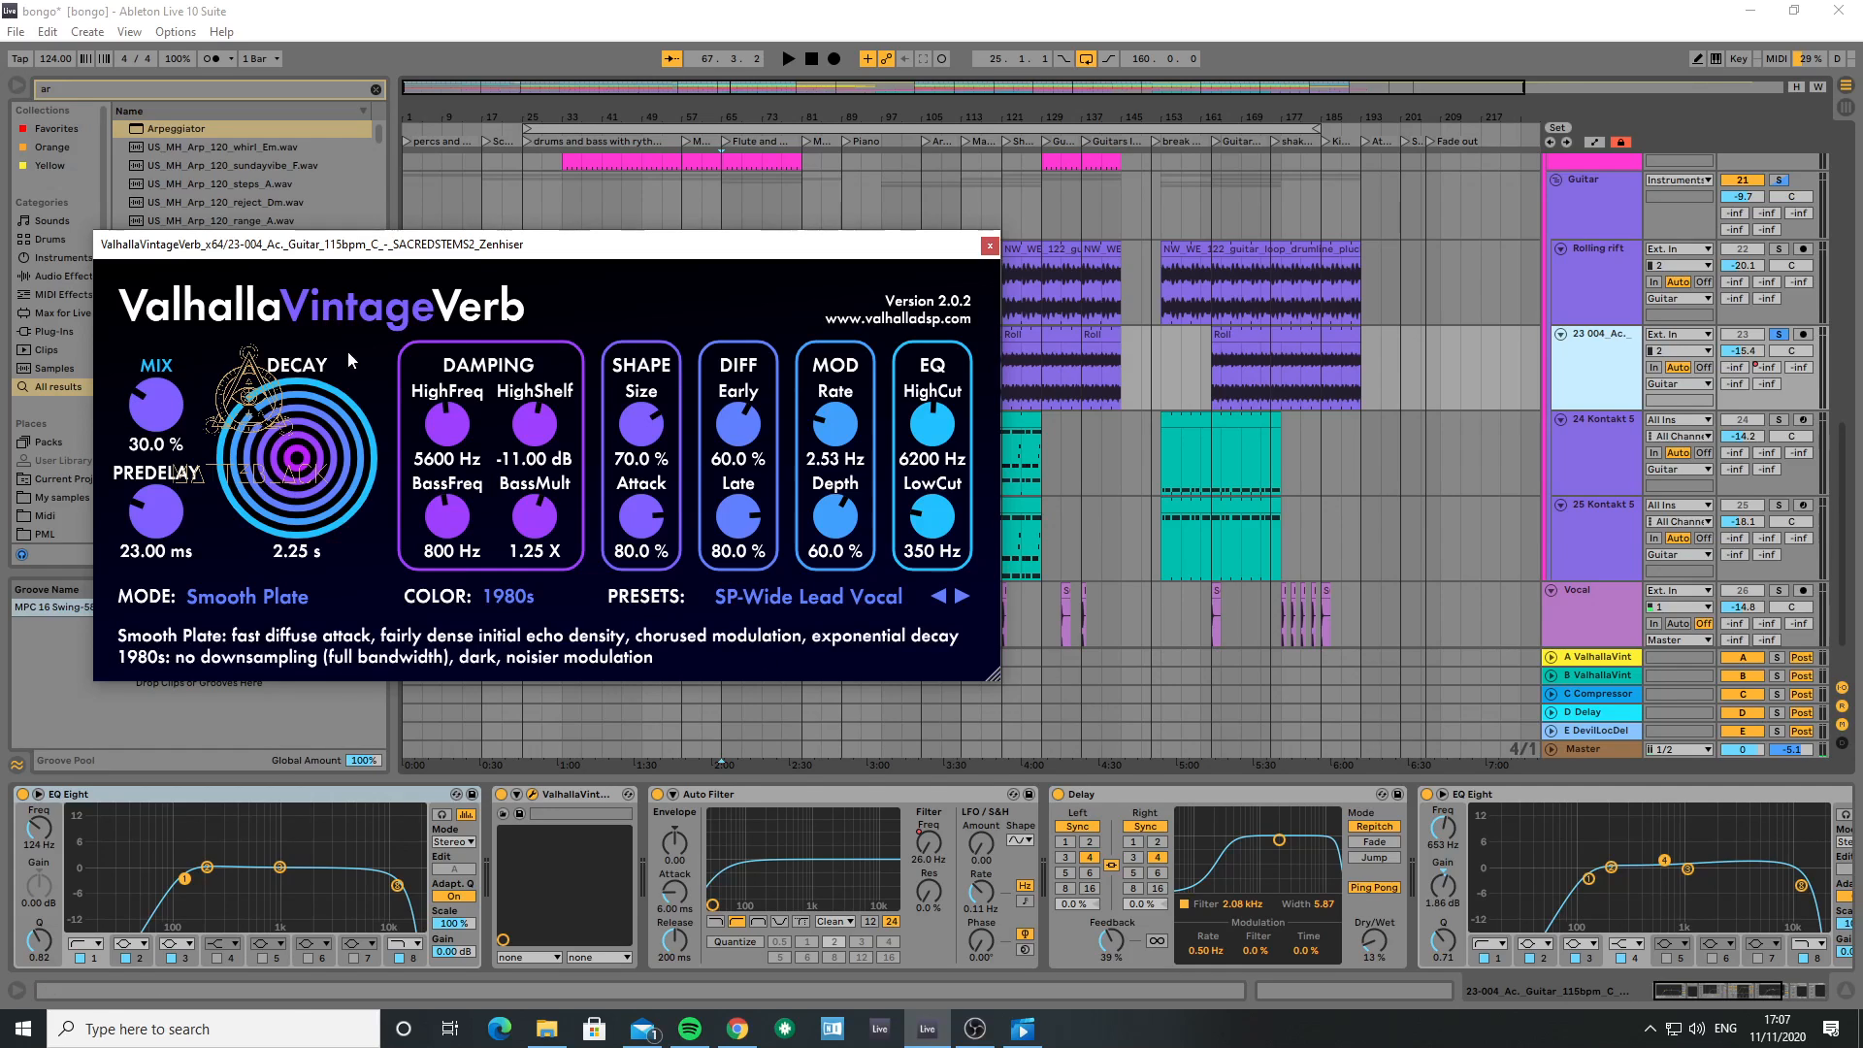
{"action": "left_click", "coordinate": [990, 246]}
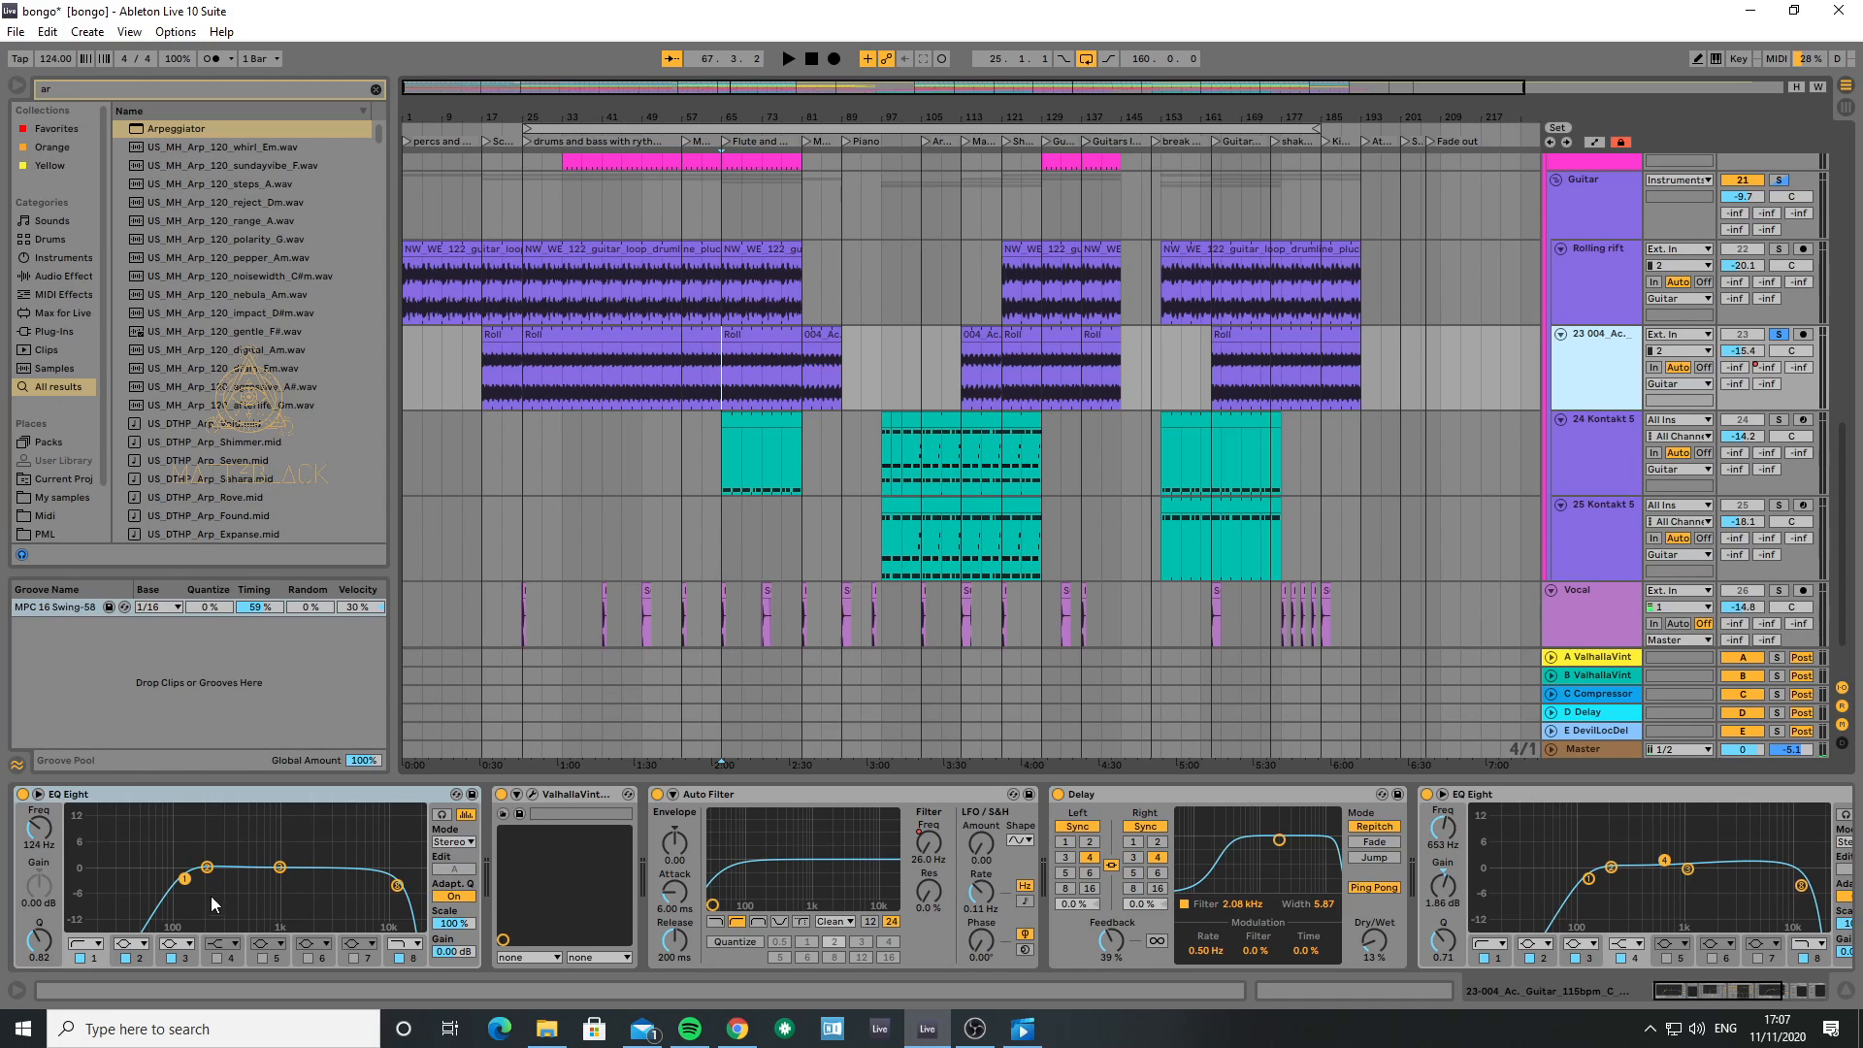
- Audition the soloed guitar track 23 from bar 17 and stop playback
{"action": "left_click", "coordinate": [479, 375]}
{"action": "key", "text": "space"}
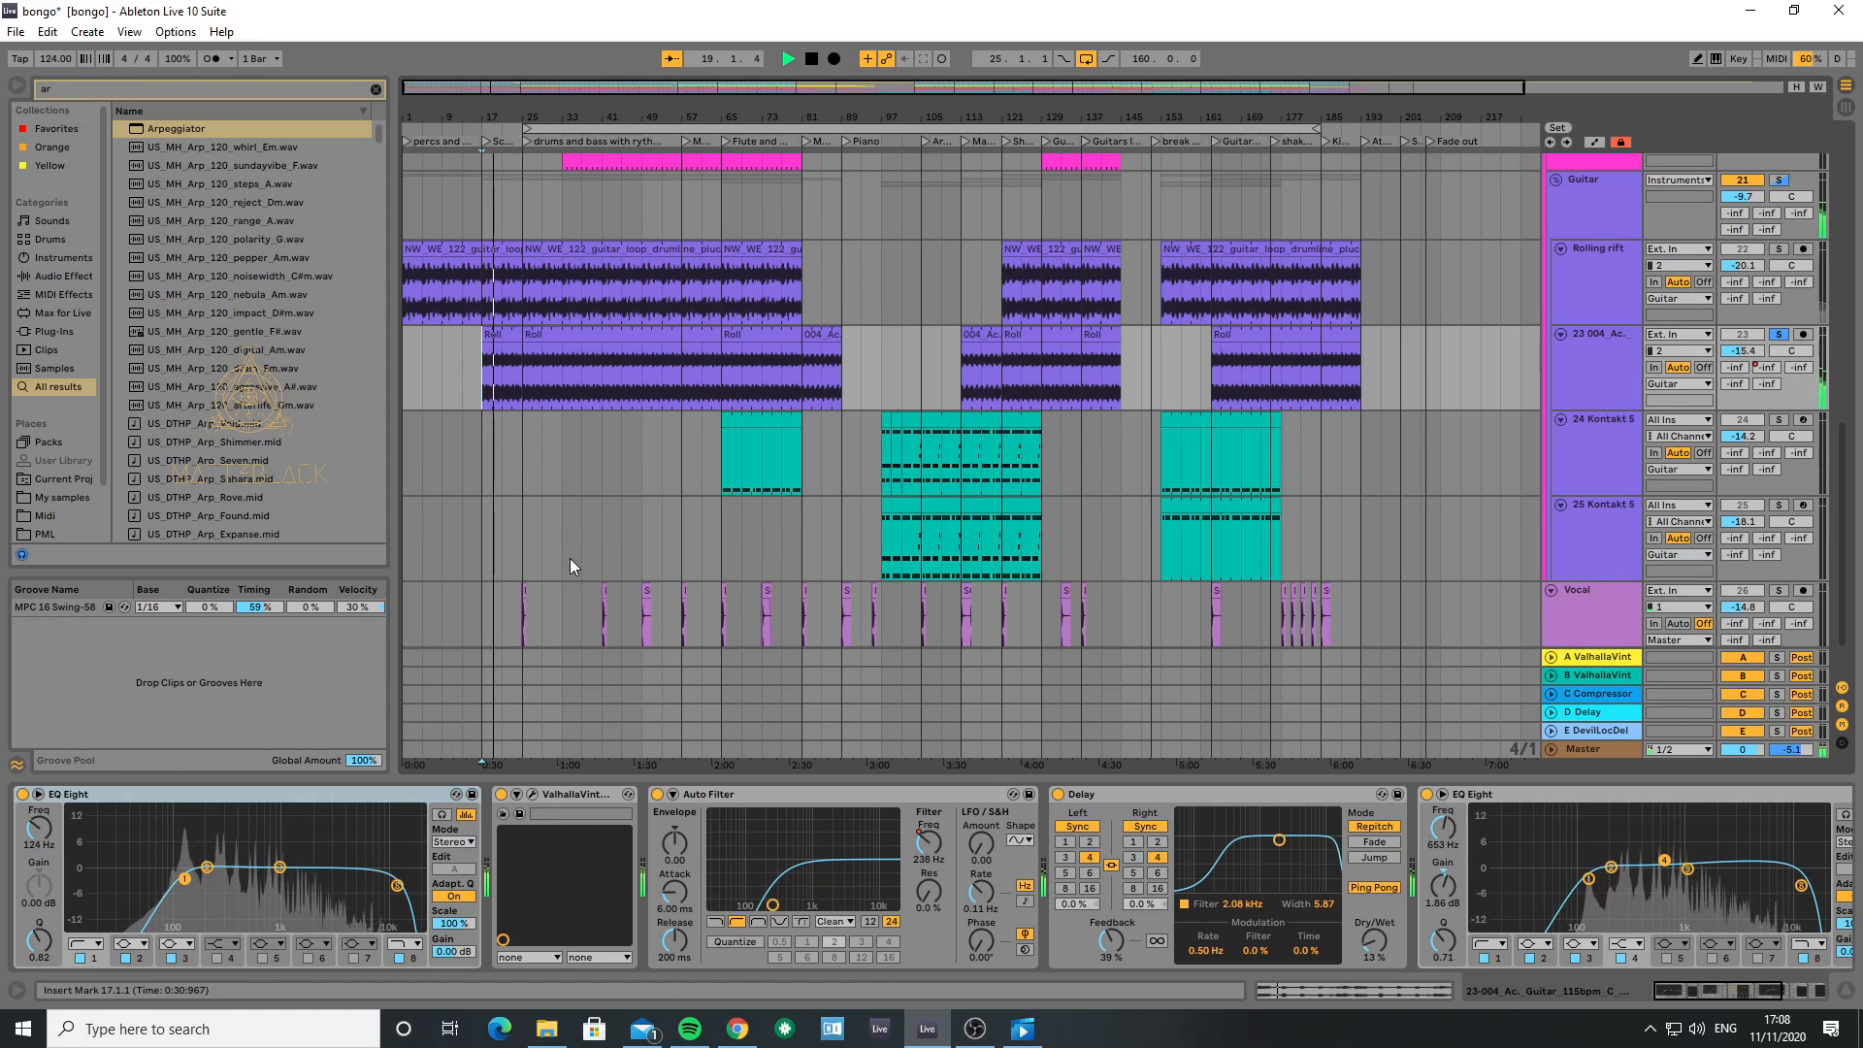
{"action": "key", "text": "space"}
- Review the Delay, second EQ Eight and Vari Comp devices in guitar track 23's chain
{"action": "left_click", "coordinate": [1144, 792]}
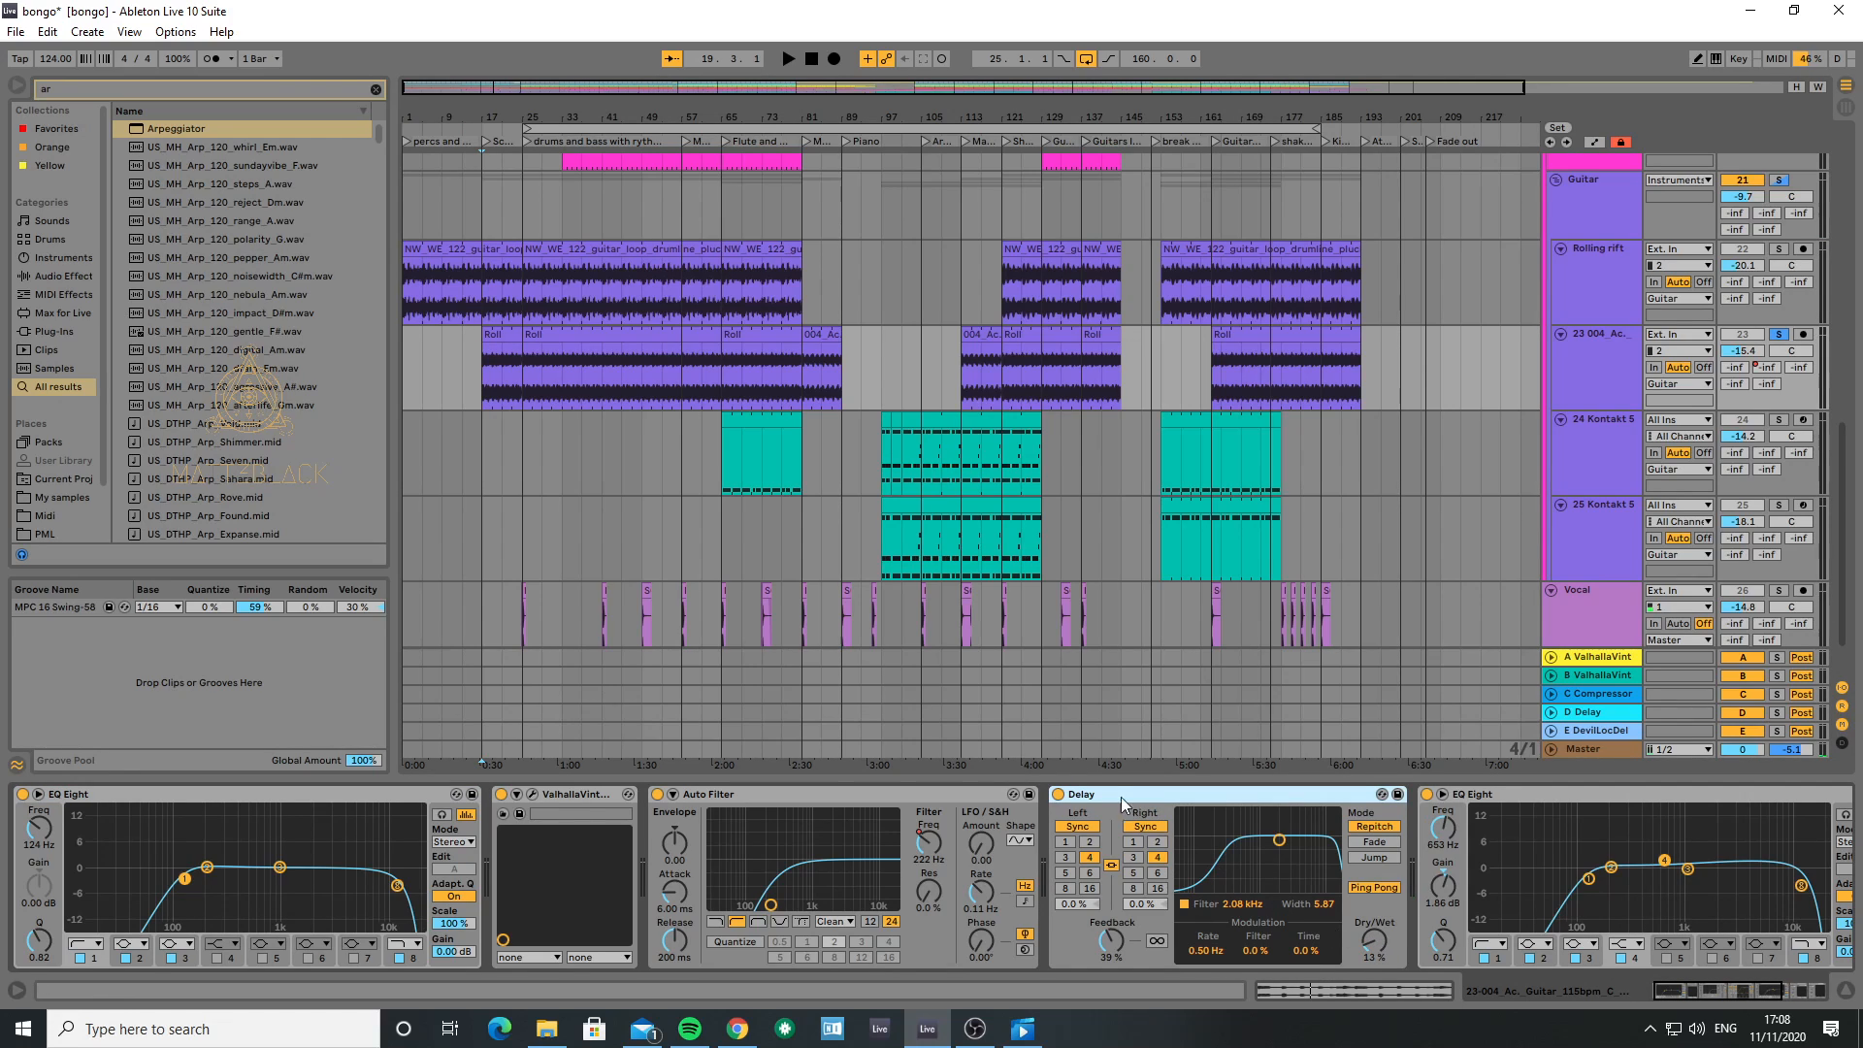
{"action": "key", "text": "Right"}
{"action": "key", "text": "Right"}
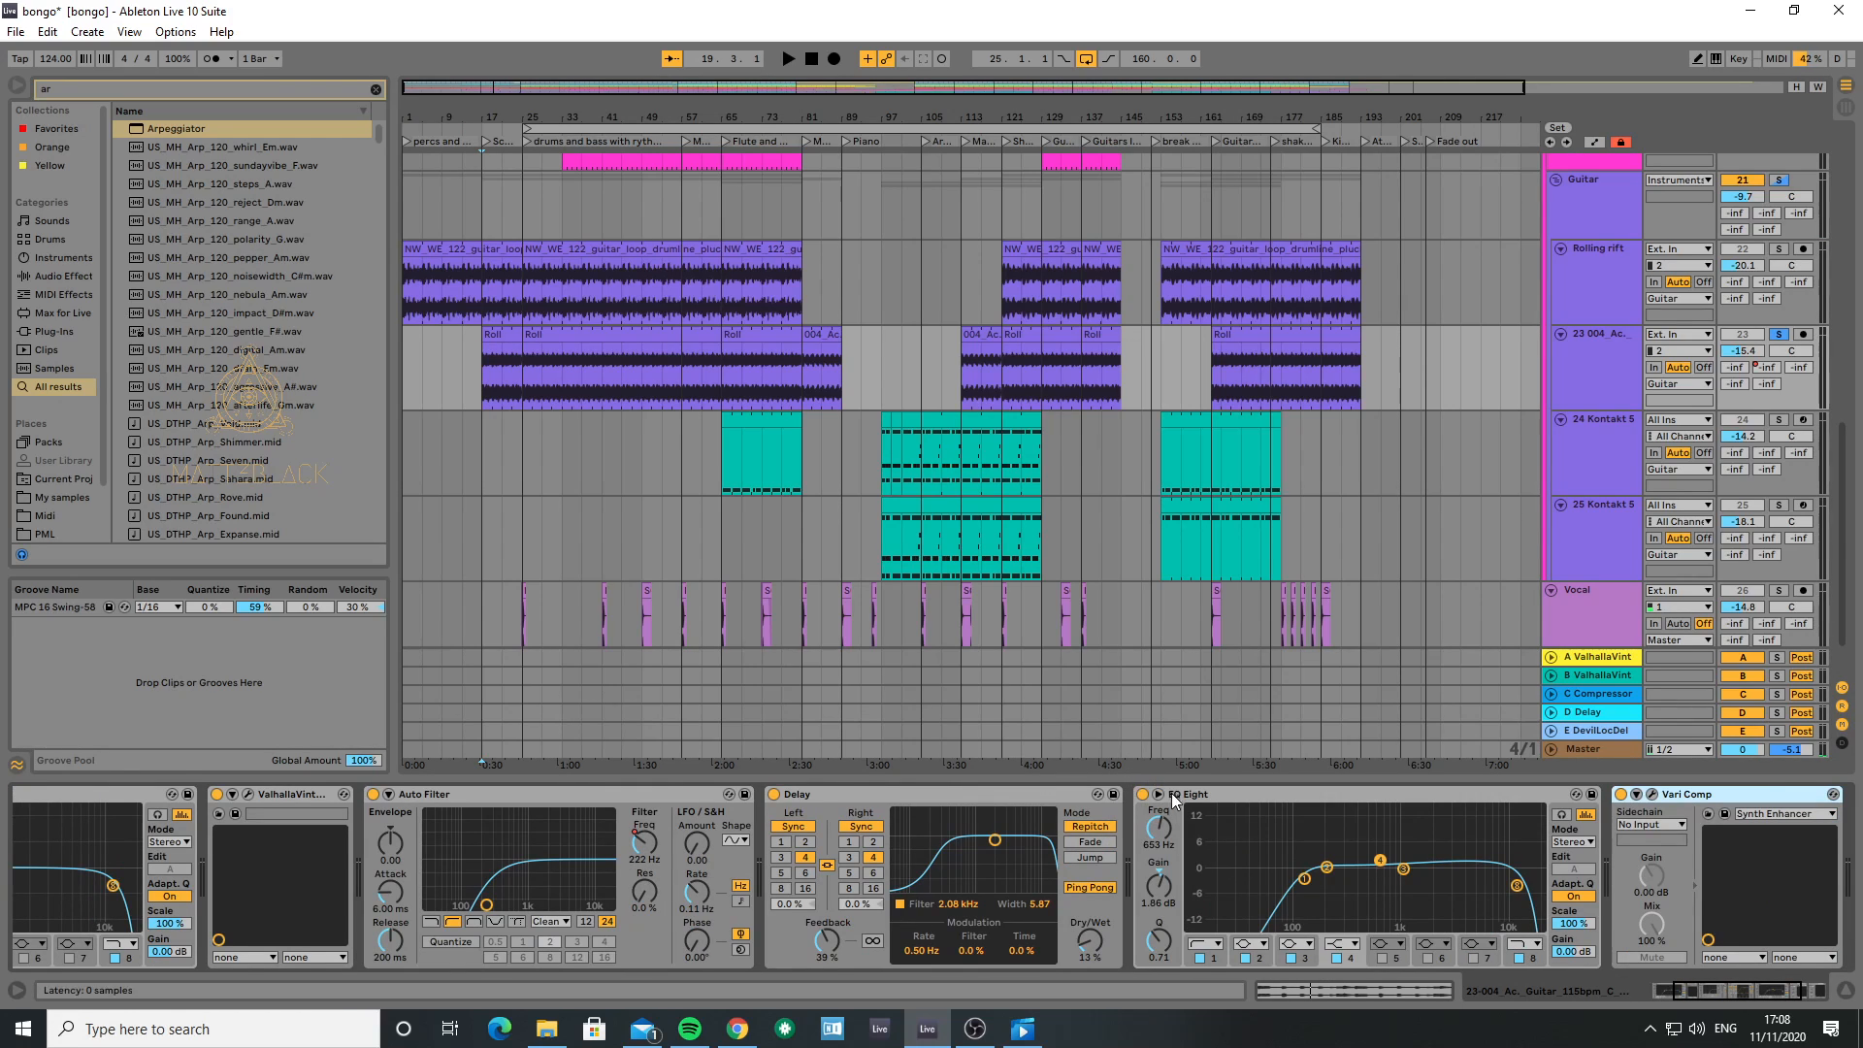
{"action": "key", "text": "Left"}
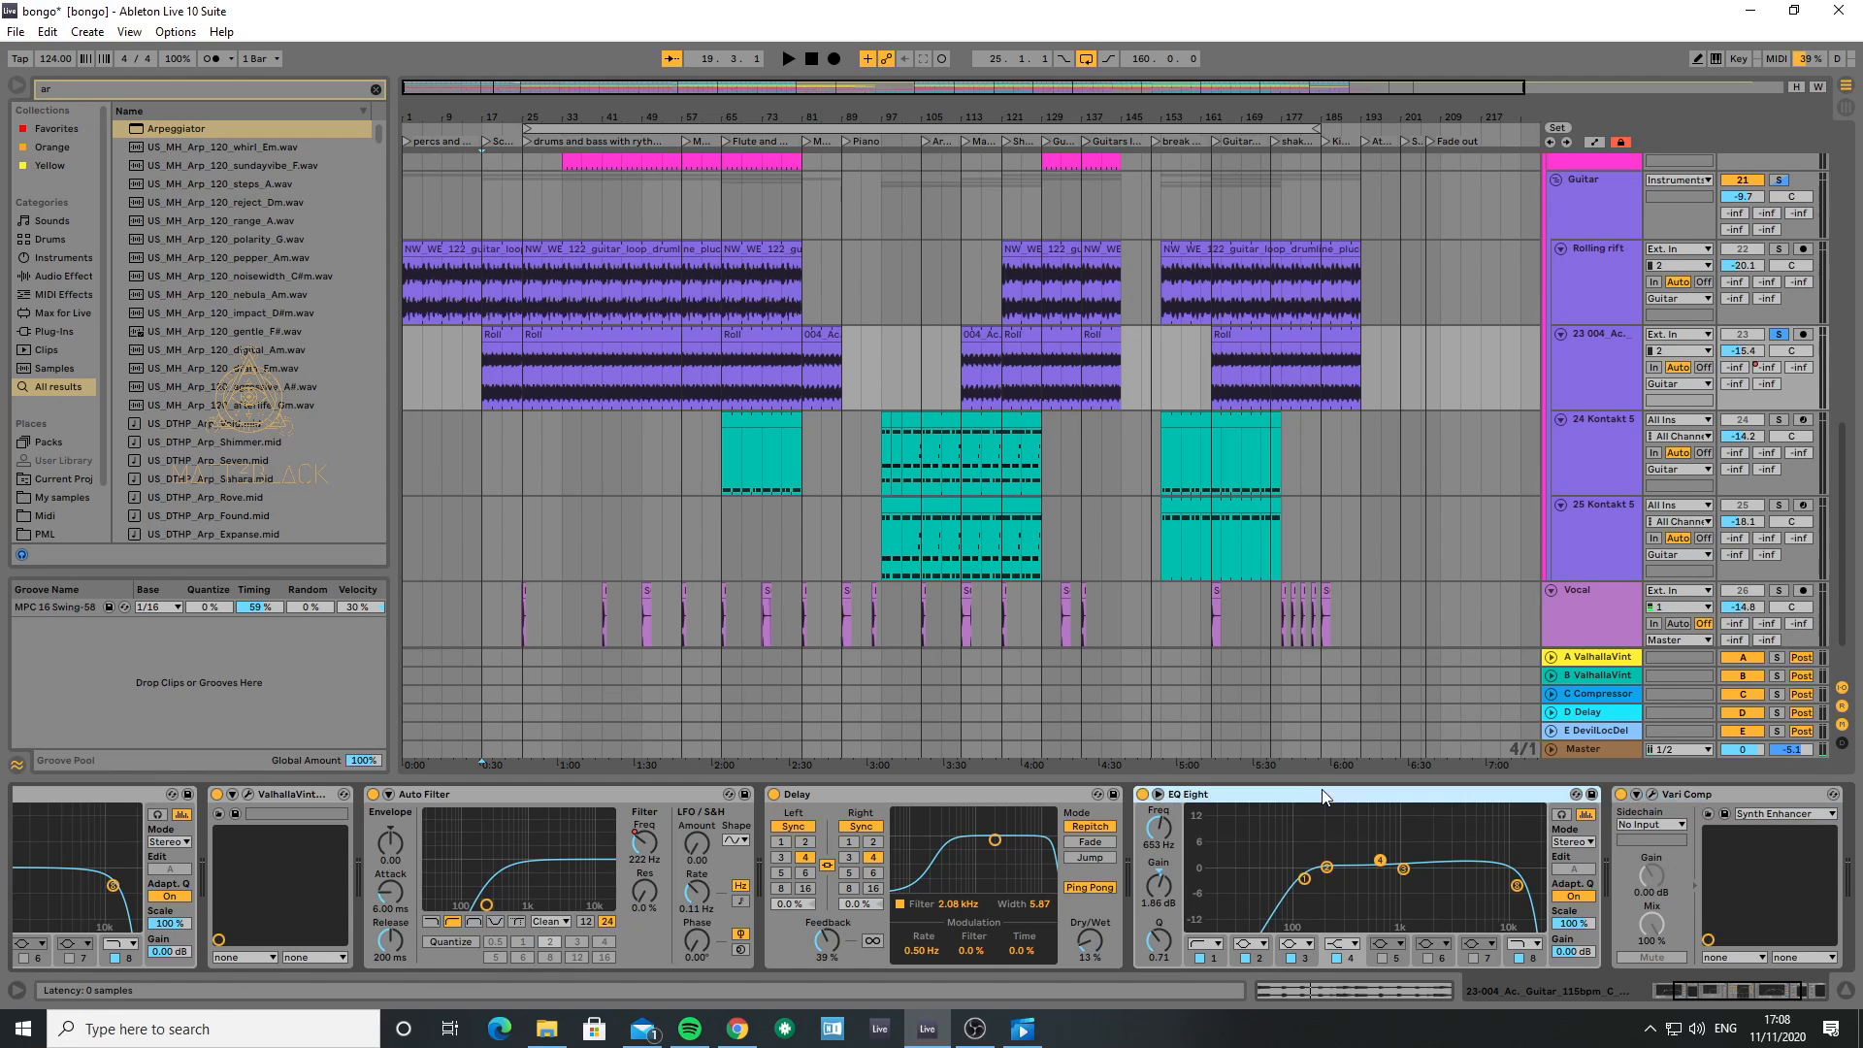
{"action": "key", "text": "Right"}
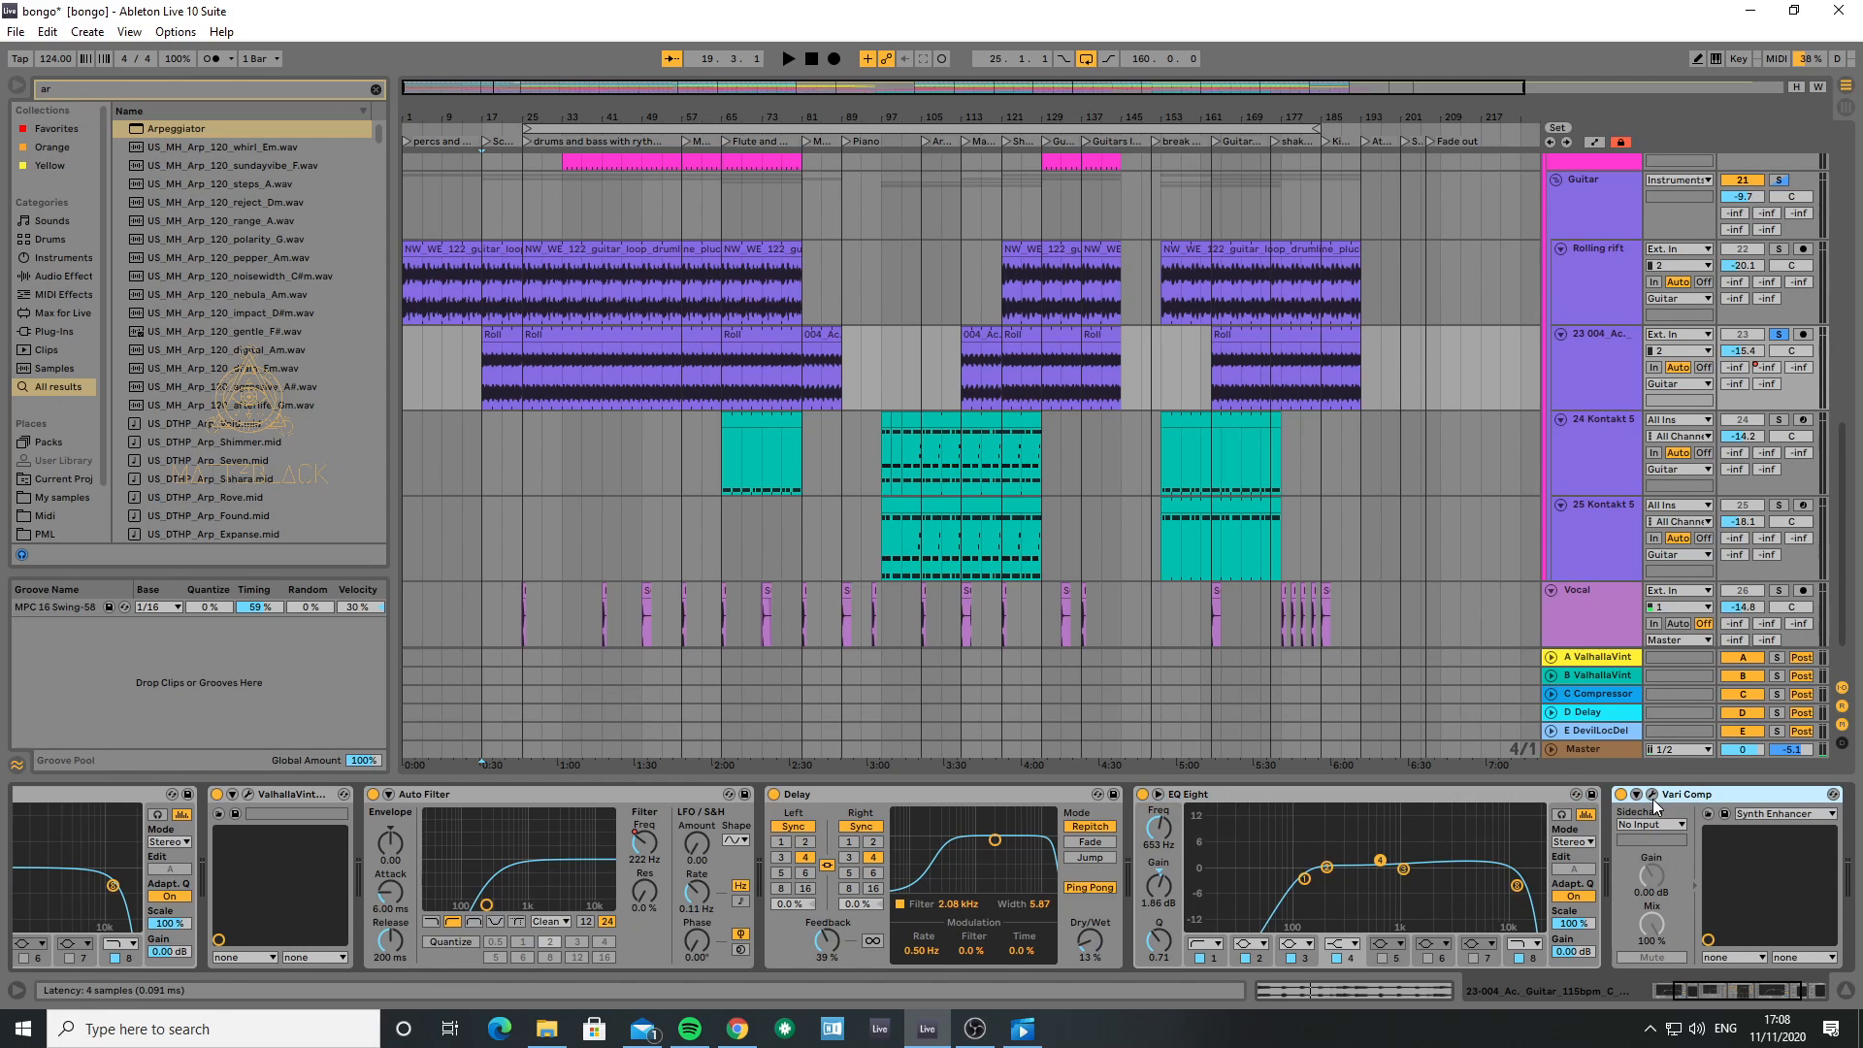
{"action": "key", "text": "Right"}
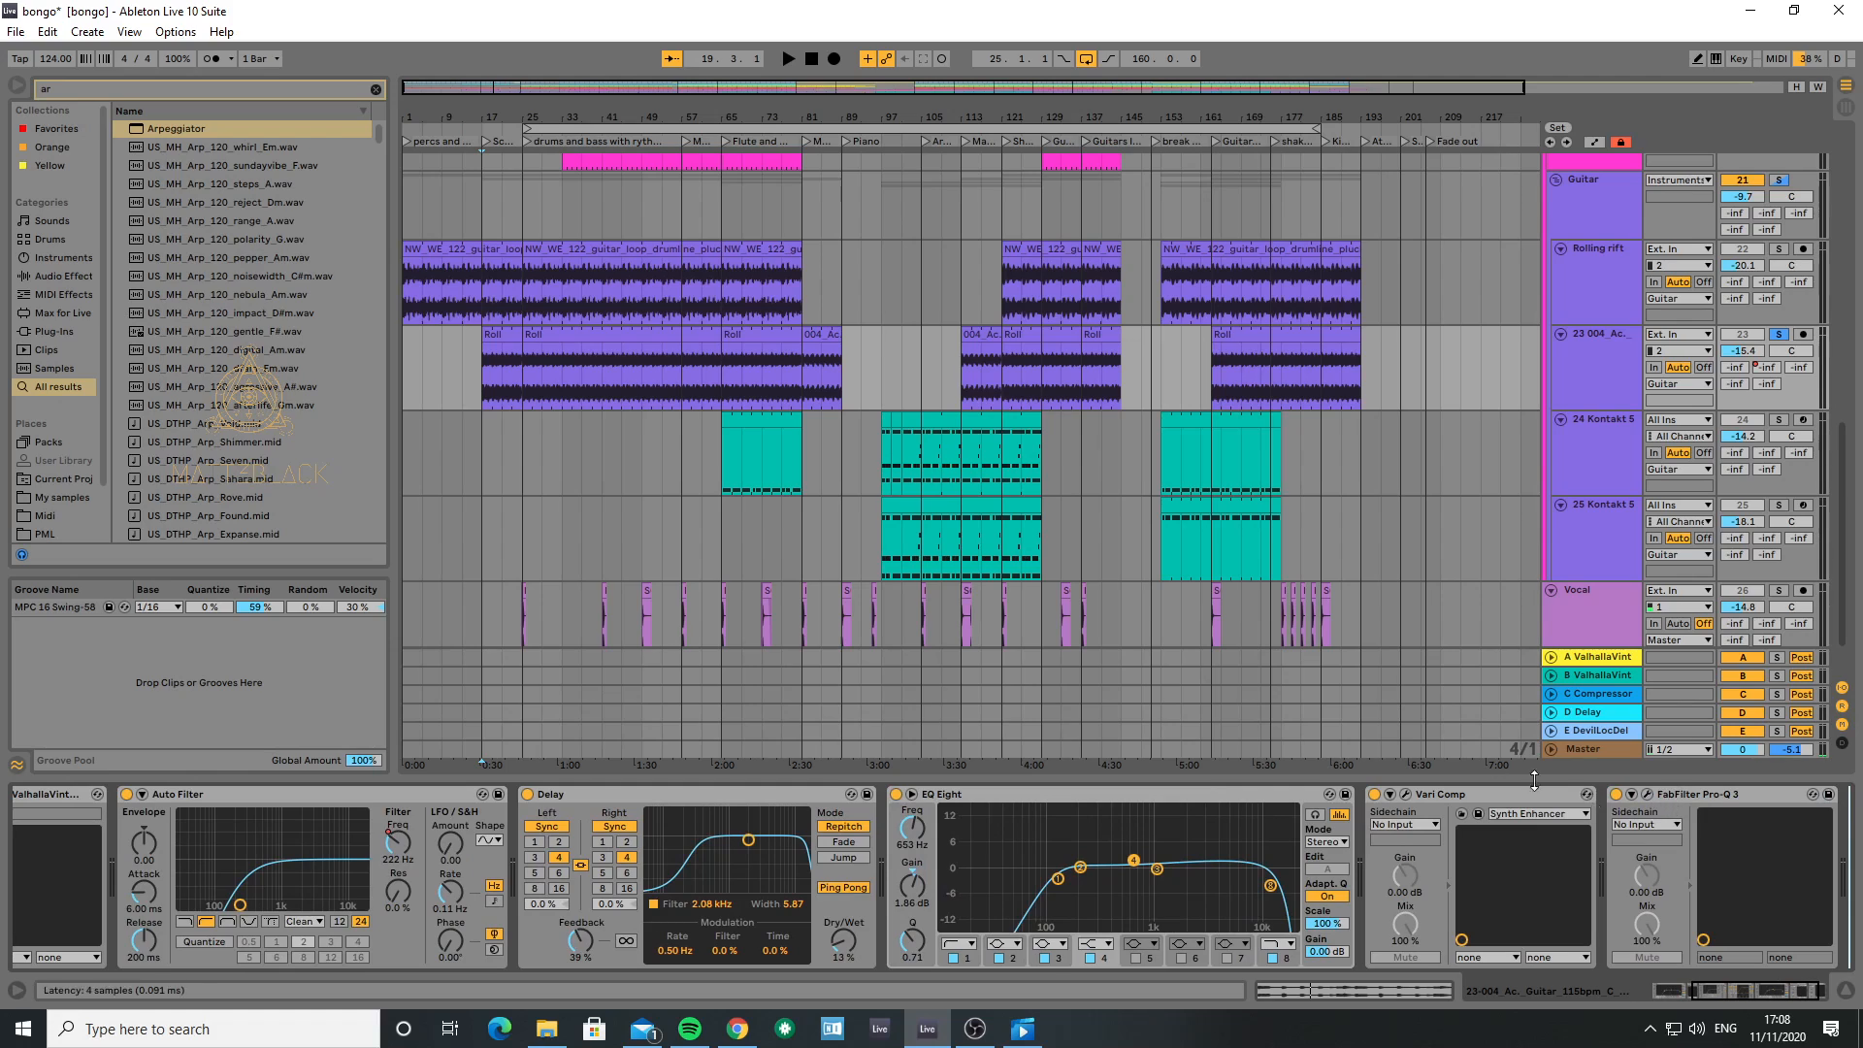
{"action": "left_click", "coordinate": [1594, 365]}
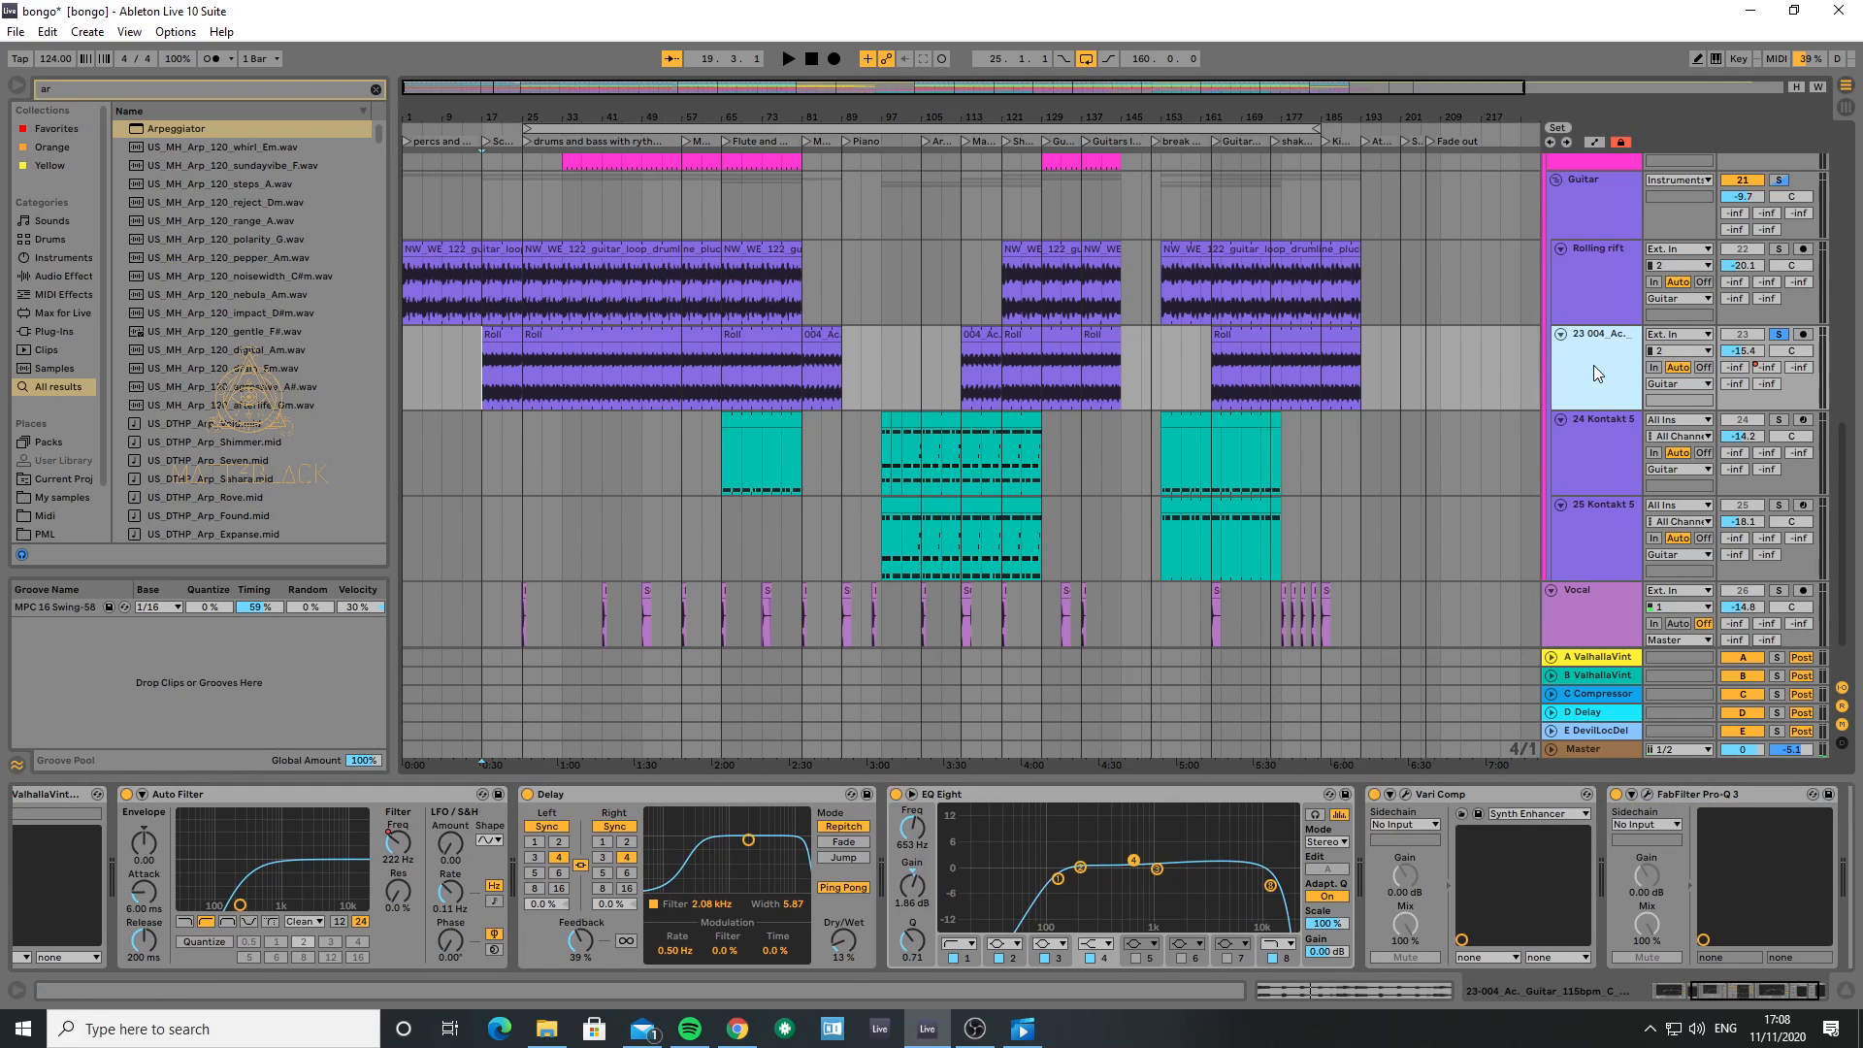
- Solo track 24 (Kontakt 5) and audition it from bar 65, stopping playback with the track selected
{"action": "scroll", "coordinate": [1593, 365], "scroll_direction": "down", "scroll_amount": 1}
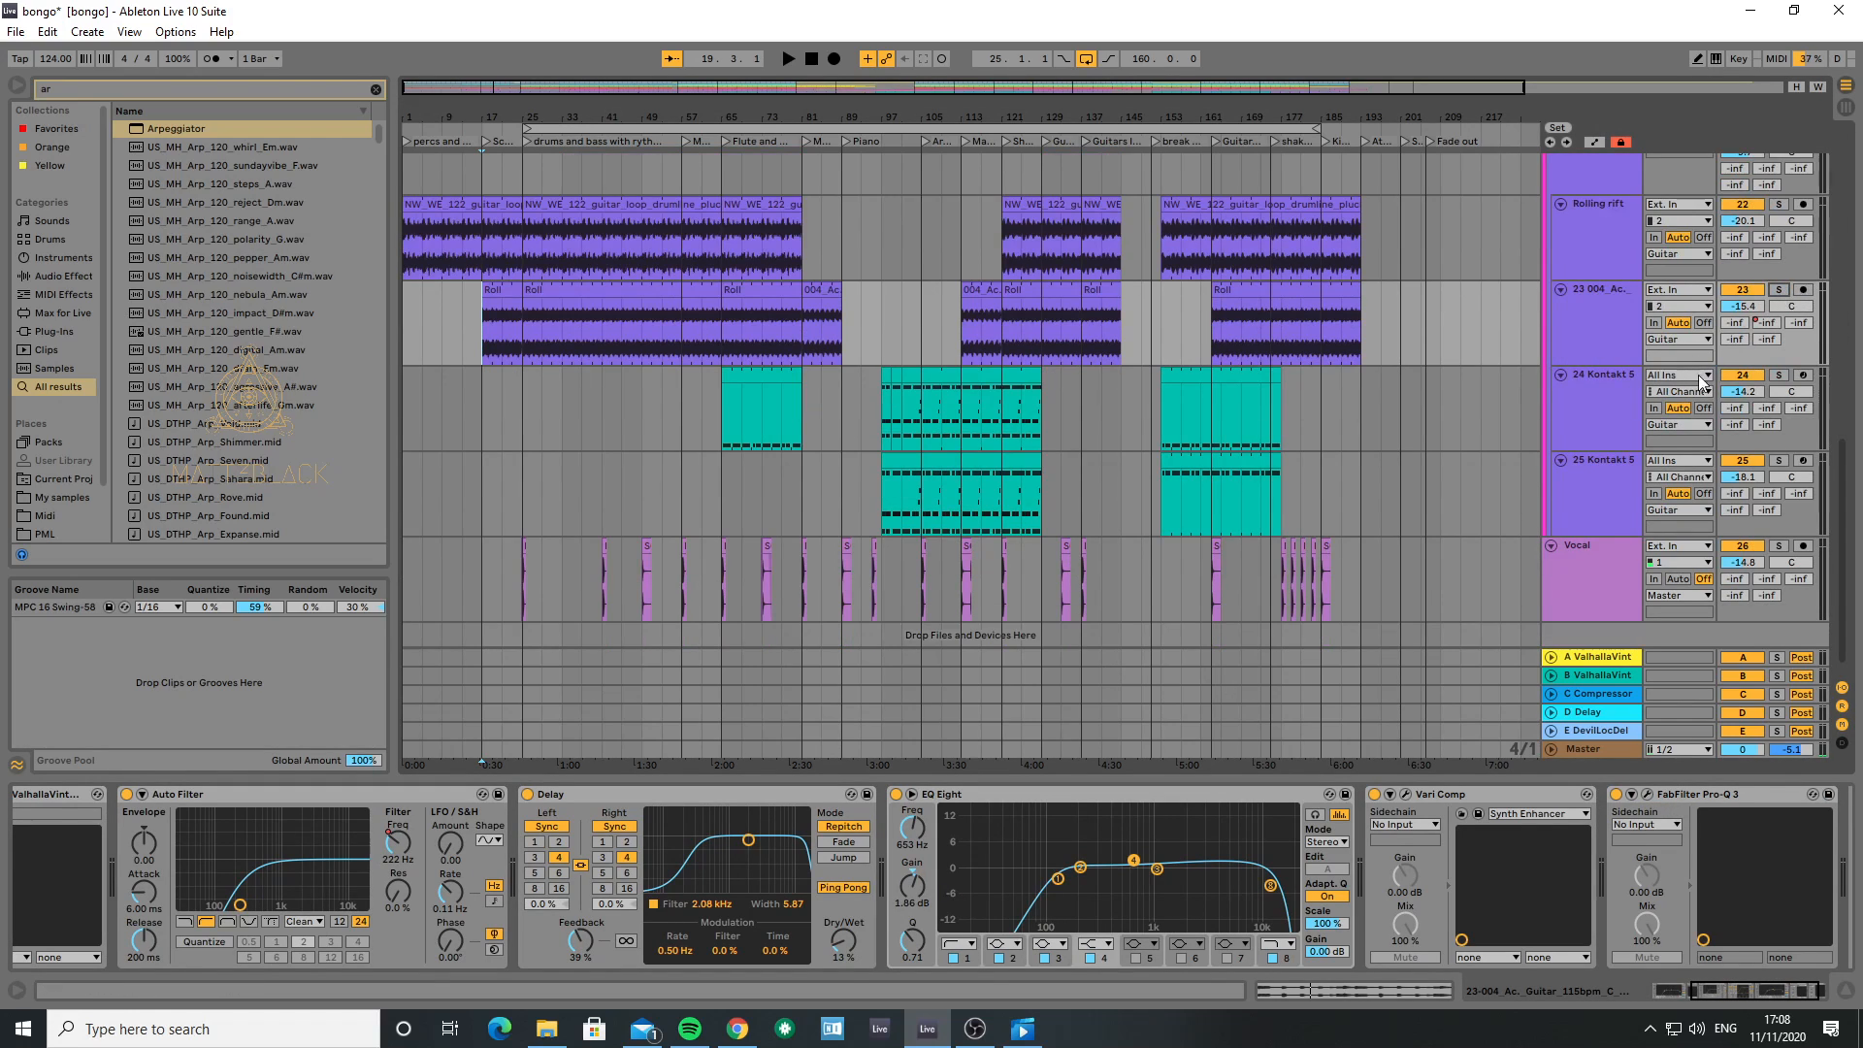
{"action": "left_click", "coordinate": [1779, 376]}
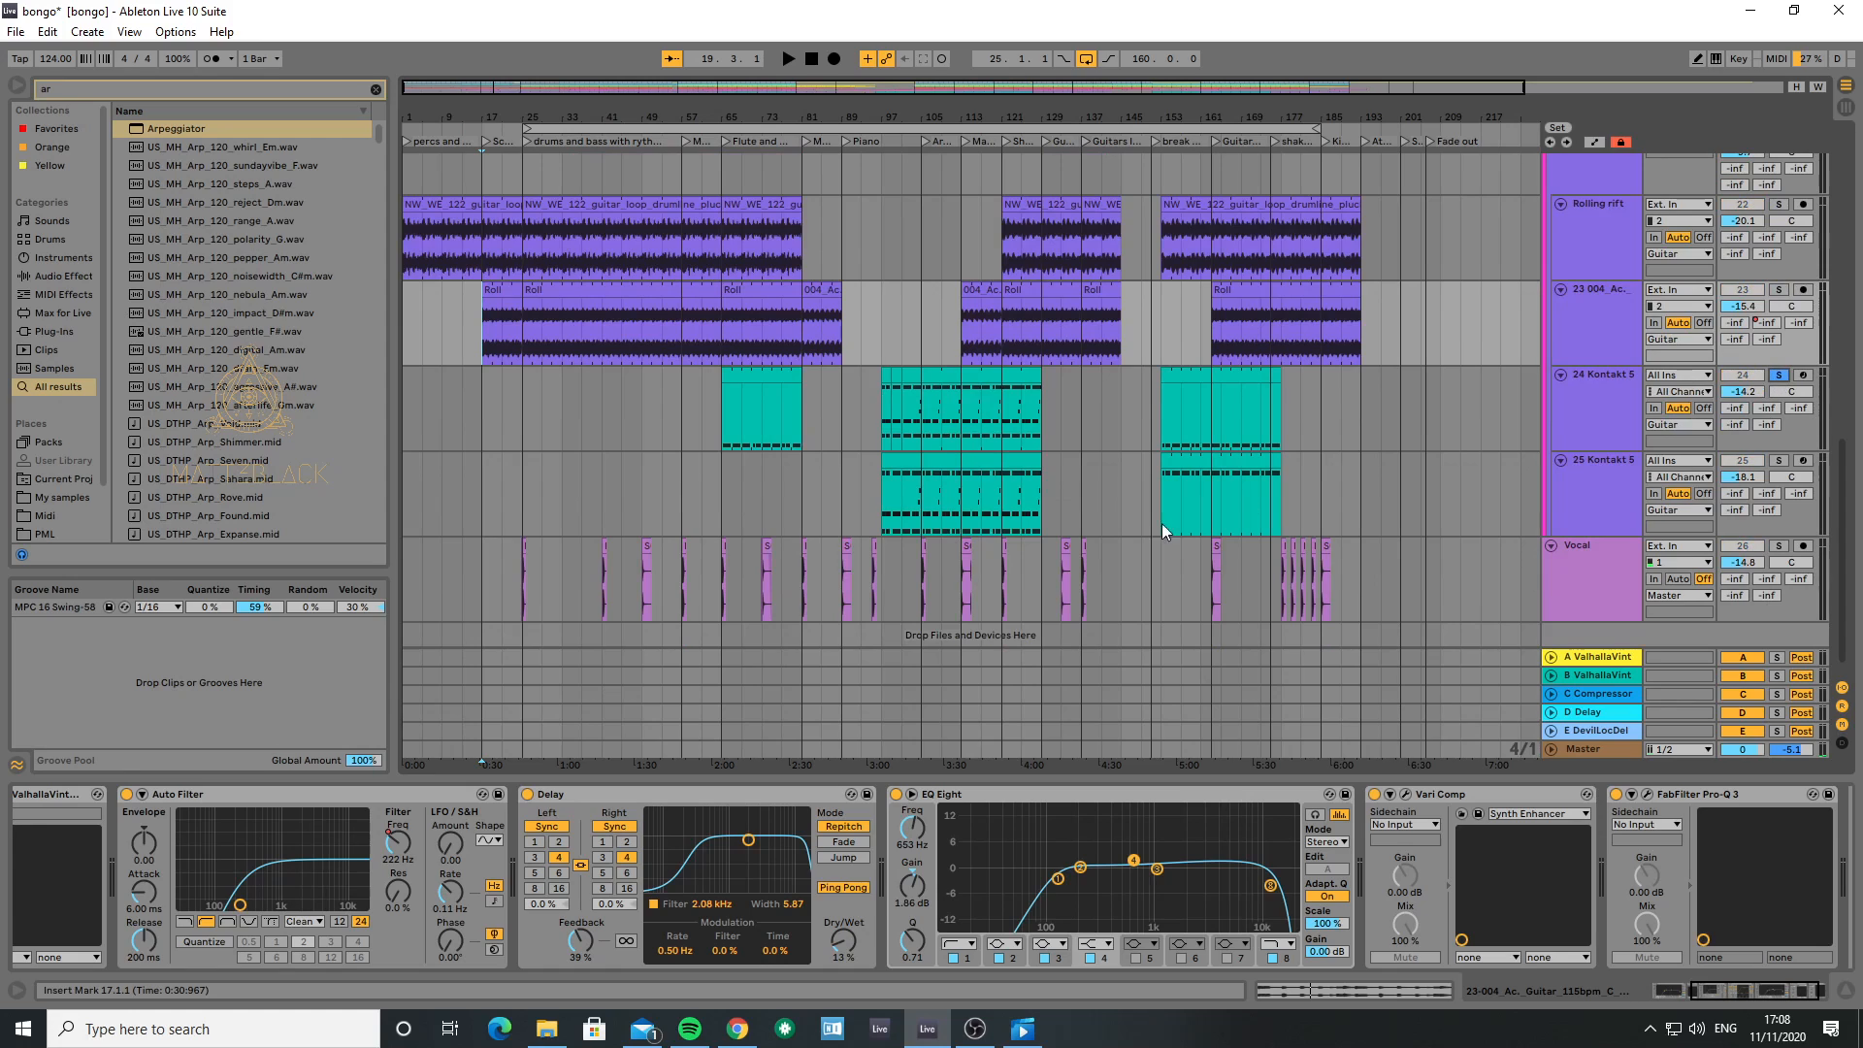
{"action": "left_click", "coordinate": [722, 419]}
{"action": "key", "text": "space"}
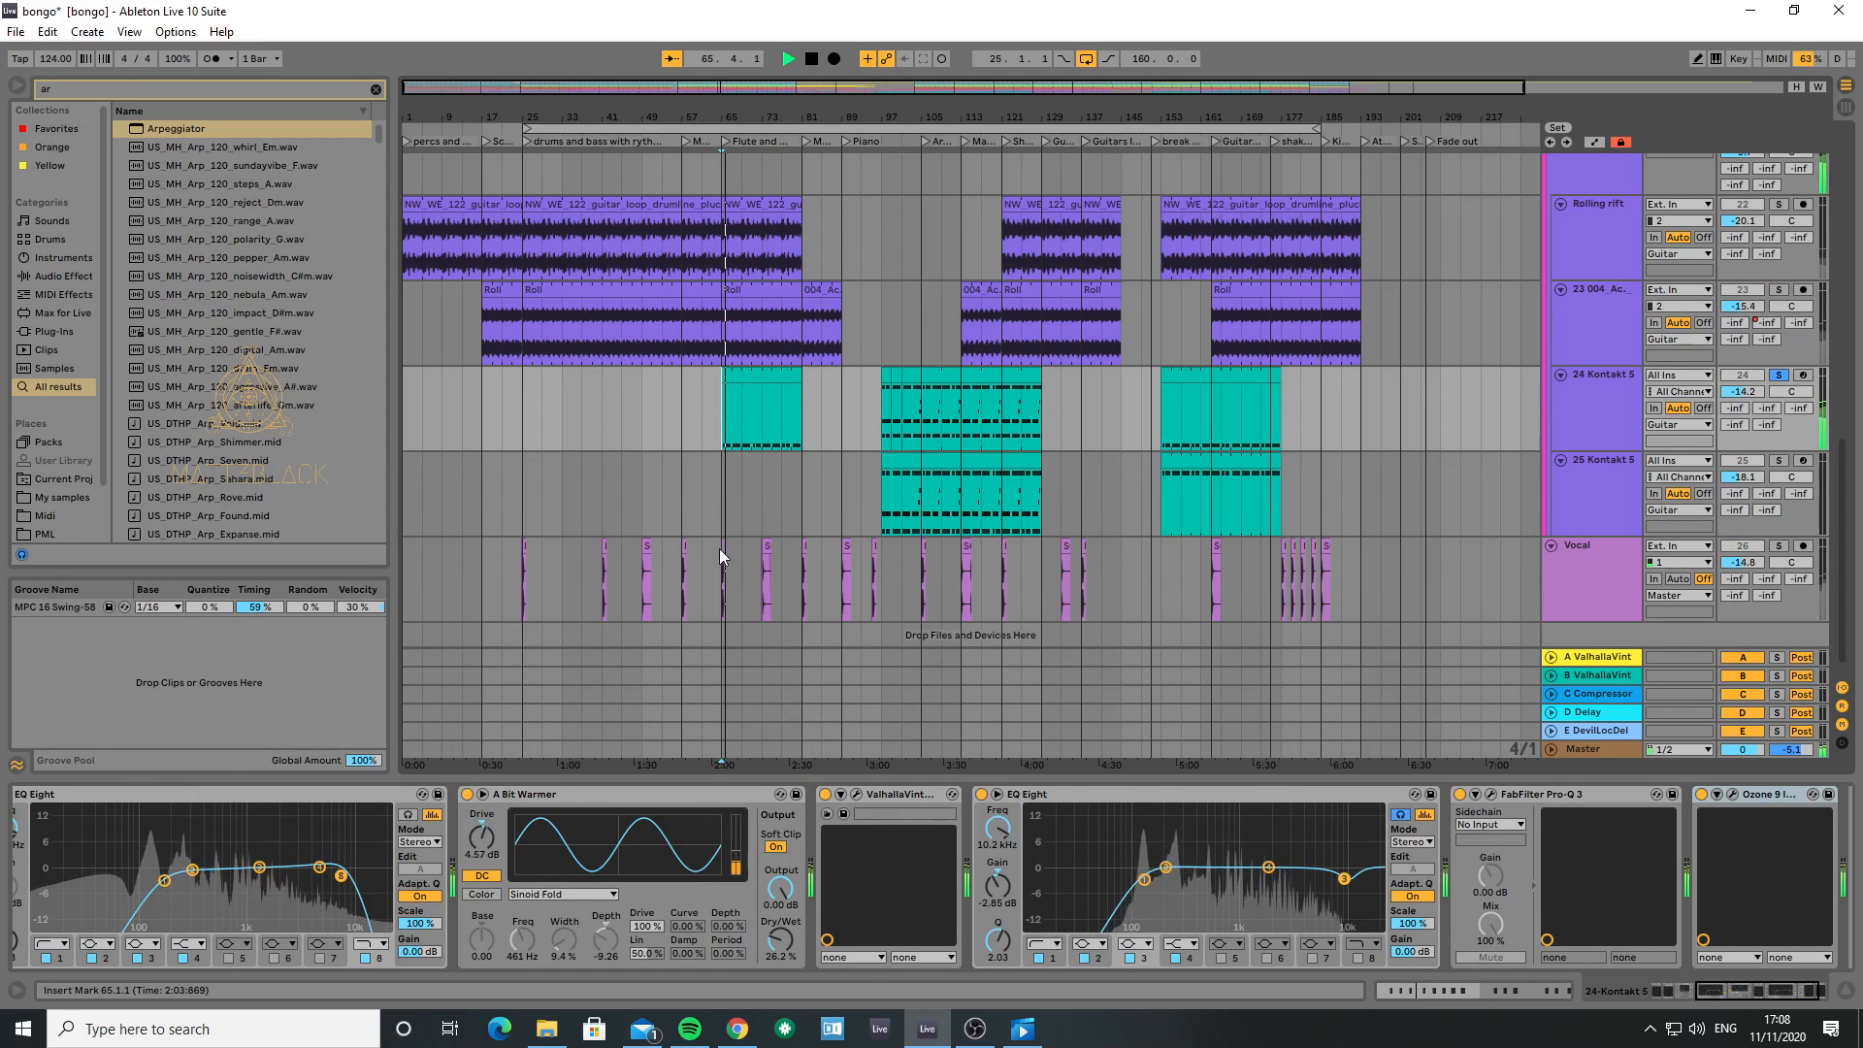
{"action": "left_click", "coordinate": [1634, 402]}
{"action": "key", "text": "space"}
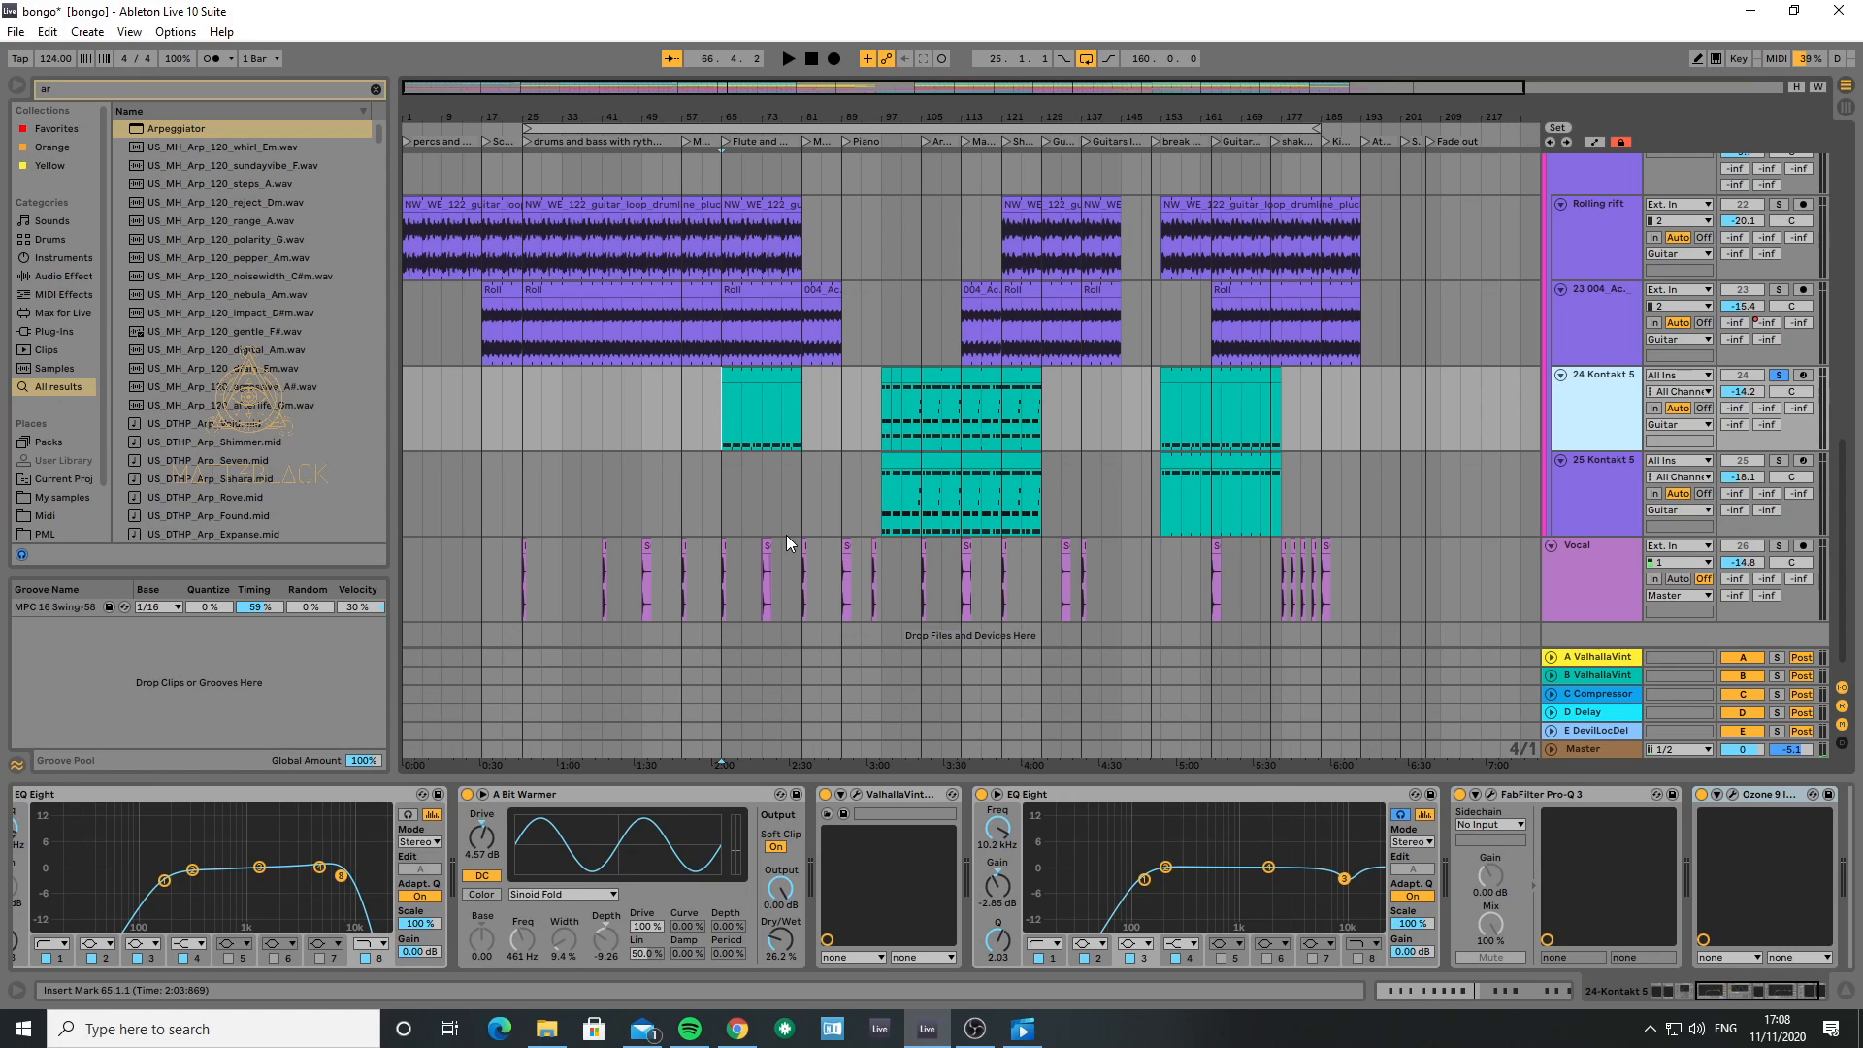
- Look over the arrangement and open track 24's clip at bar 65 to examine its MIDI notes
{"action": "scroll", "coordinate": [910, 361], "scroll_direction": "up", "scroll_amount": 10}
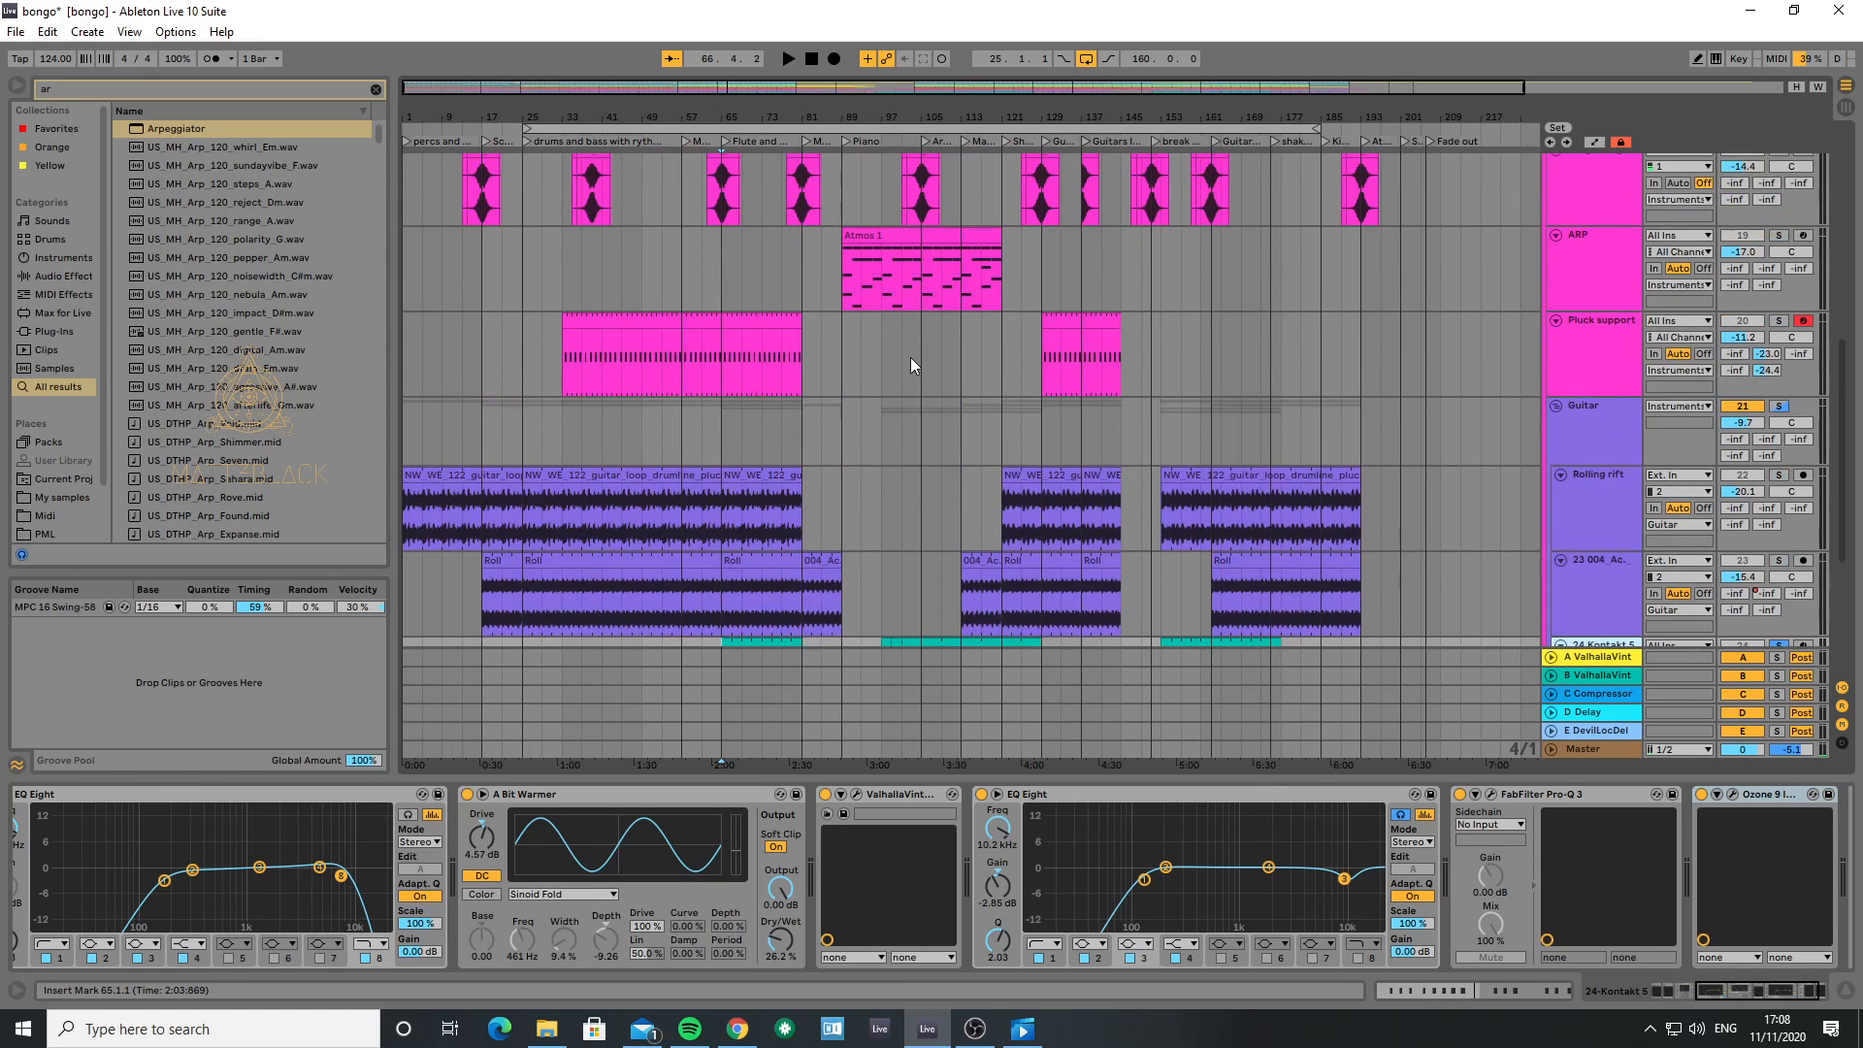
{"action": "scroll", "coordinate": [961, 291], "scroll_direction": "up", "scroll_amount": 5}
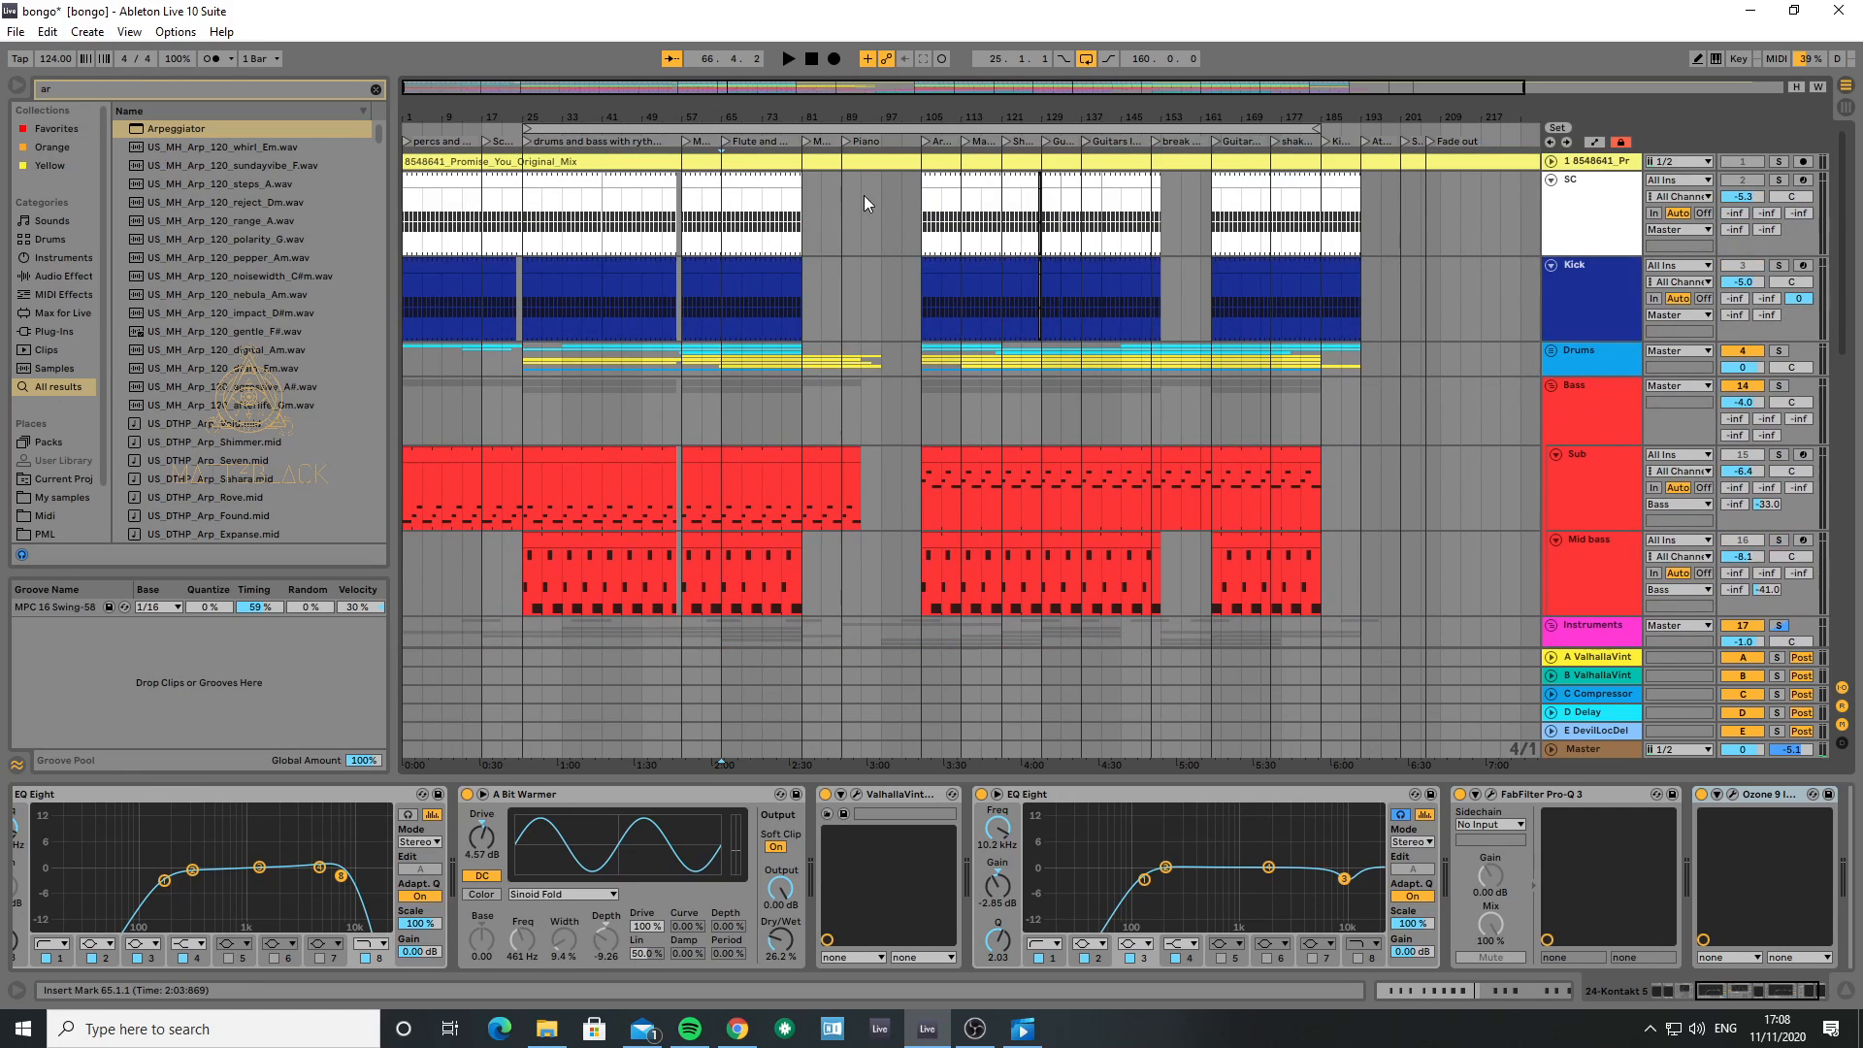
{"action": "scroll", "coordinate": [874, 272], "scroll_direction": "down", "scroll_amount": 7}
{"action": "scroll", "coordinate": [872, 367], "scroll_direction": "down", "scroll_amount": 6}
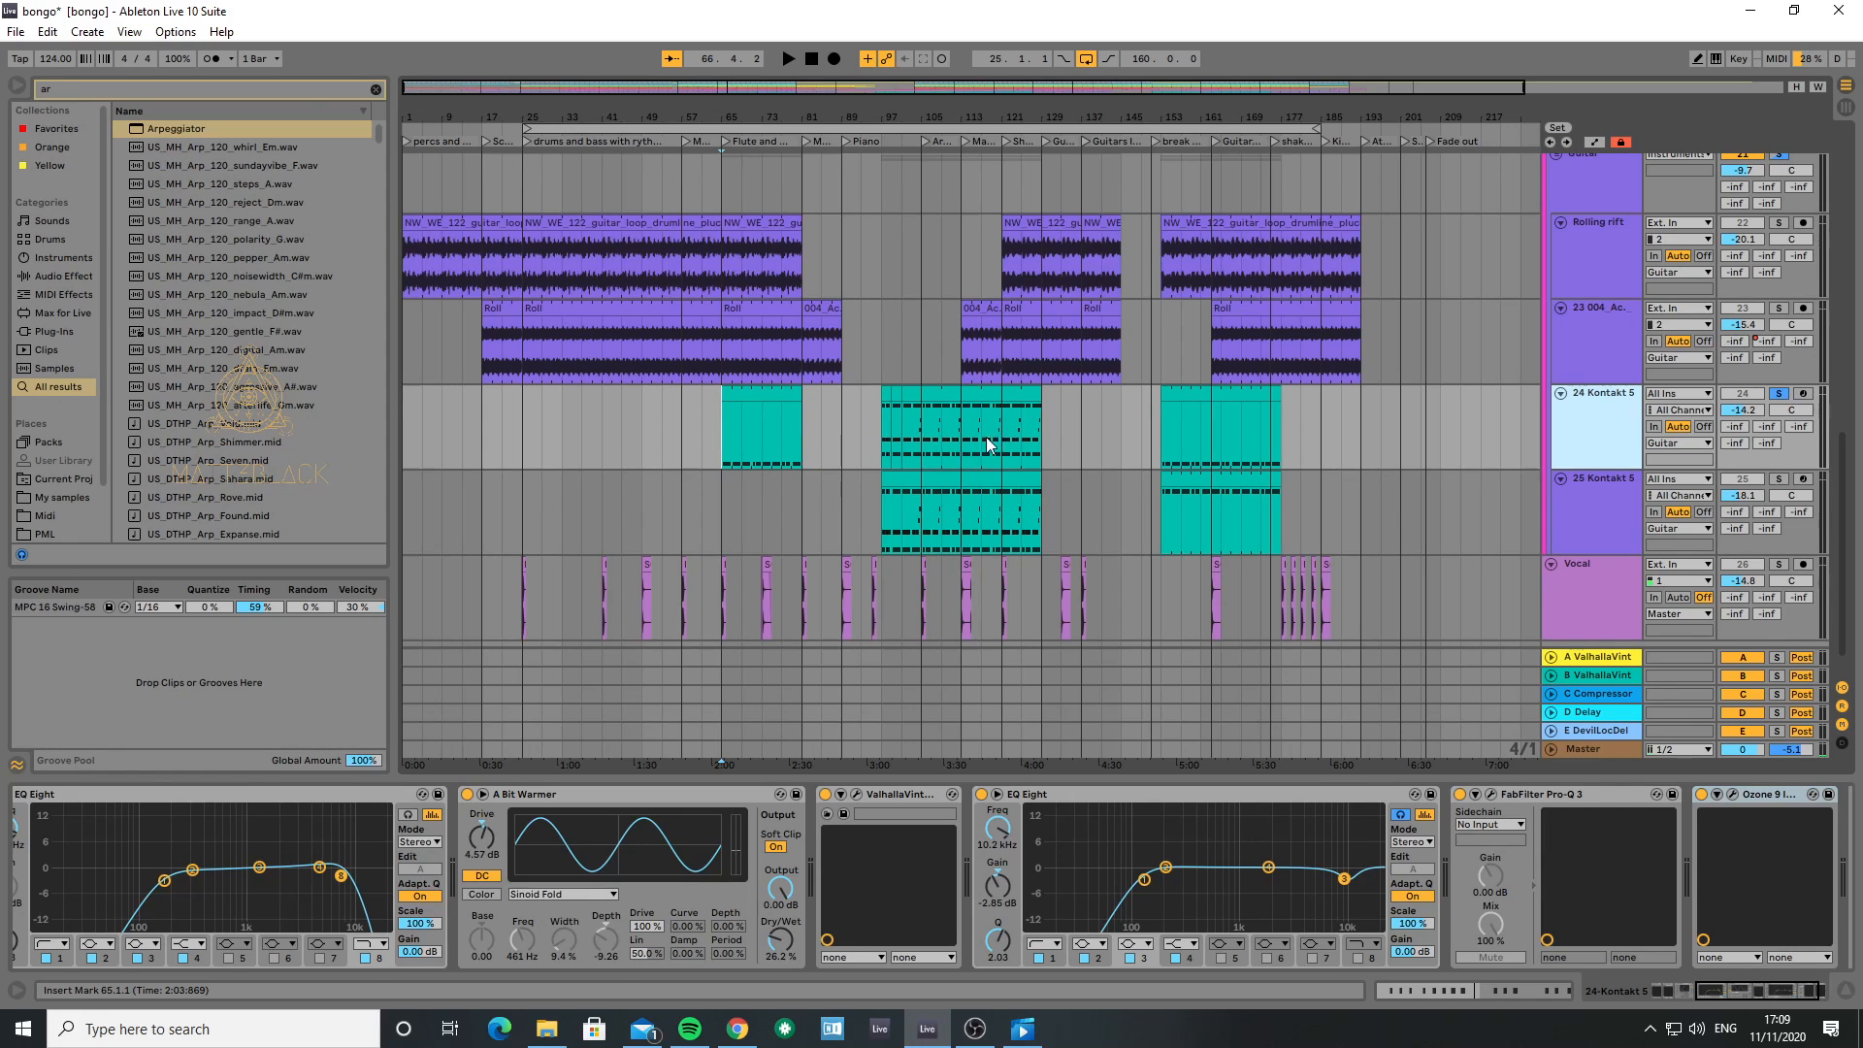
{"action": "scroll", "coordinate": [825, 437], "scroll_direction": "down", "scroll_amount": 1}
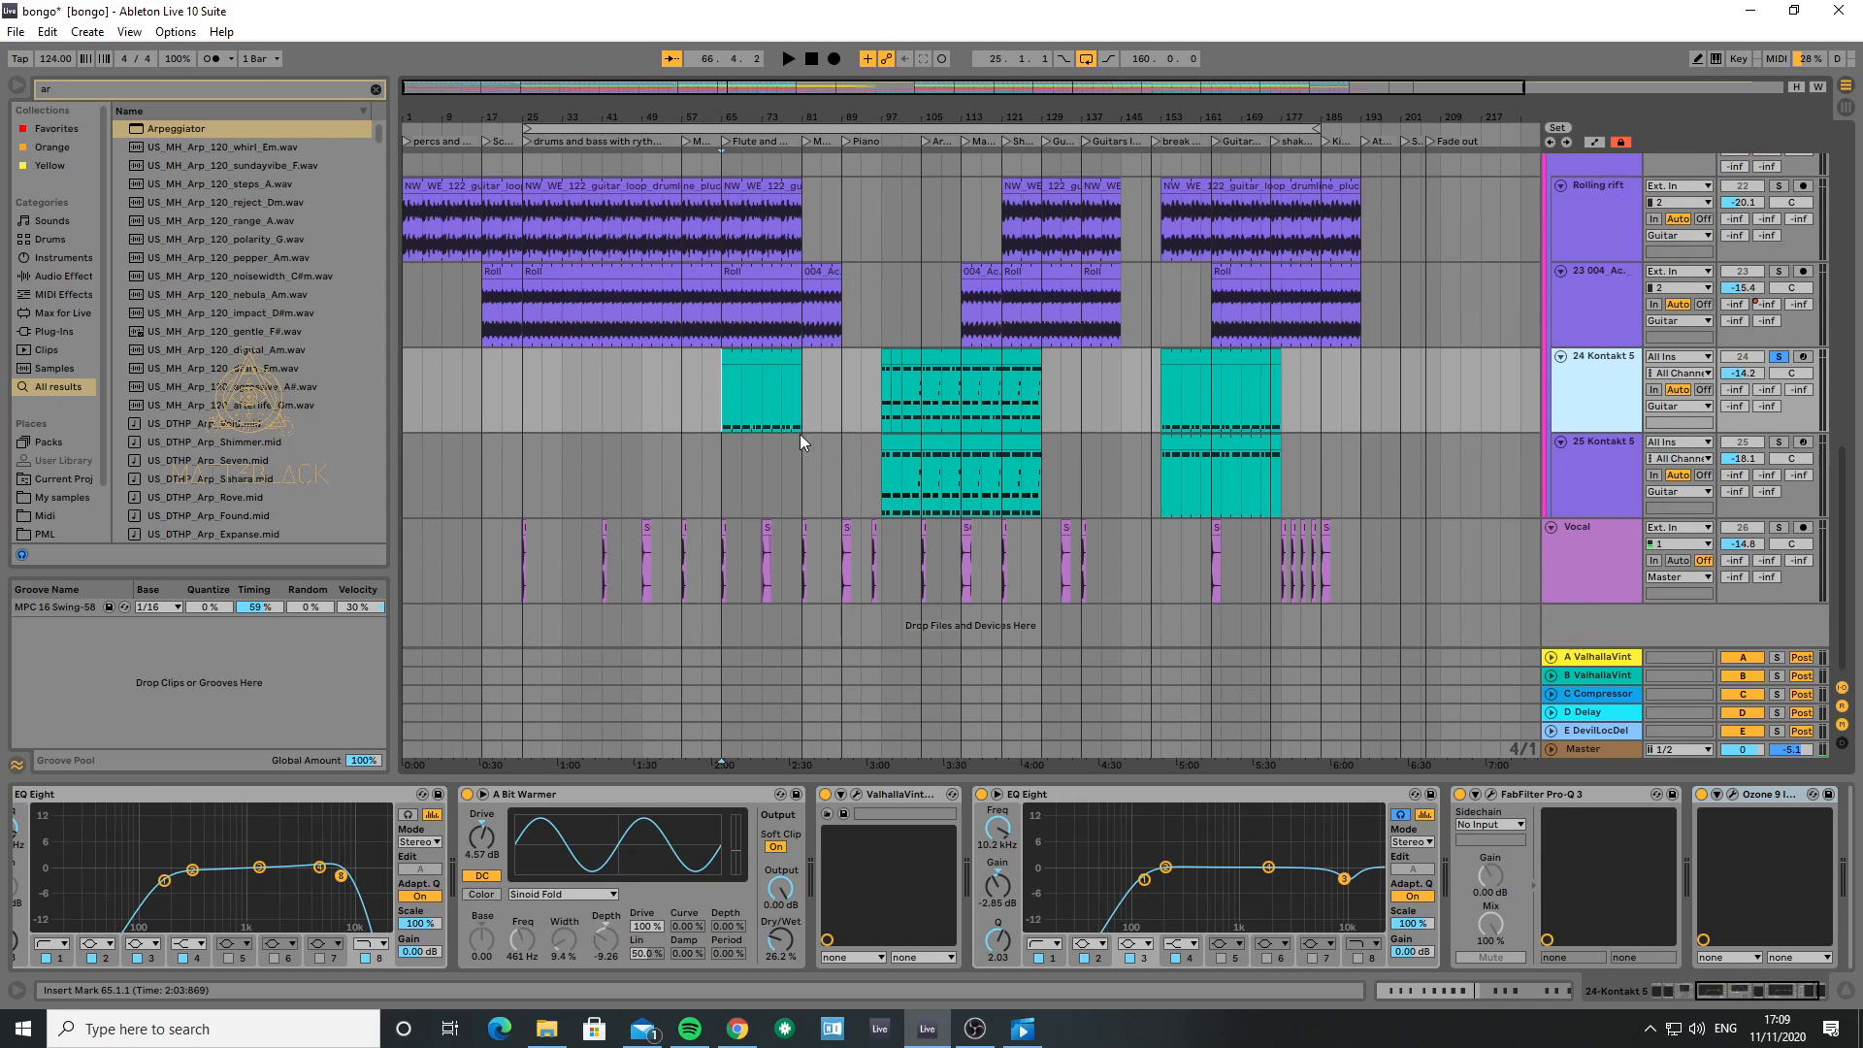
{"action": "left_click", "coordinate": [726, 378]}
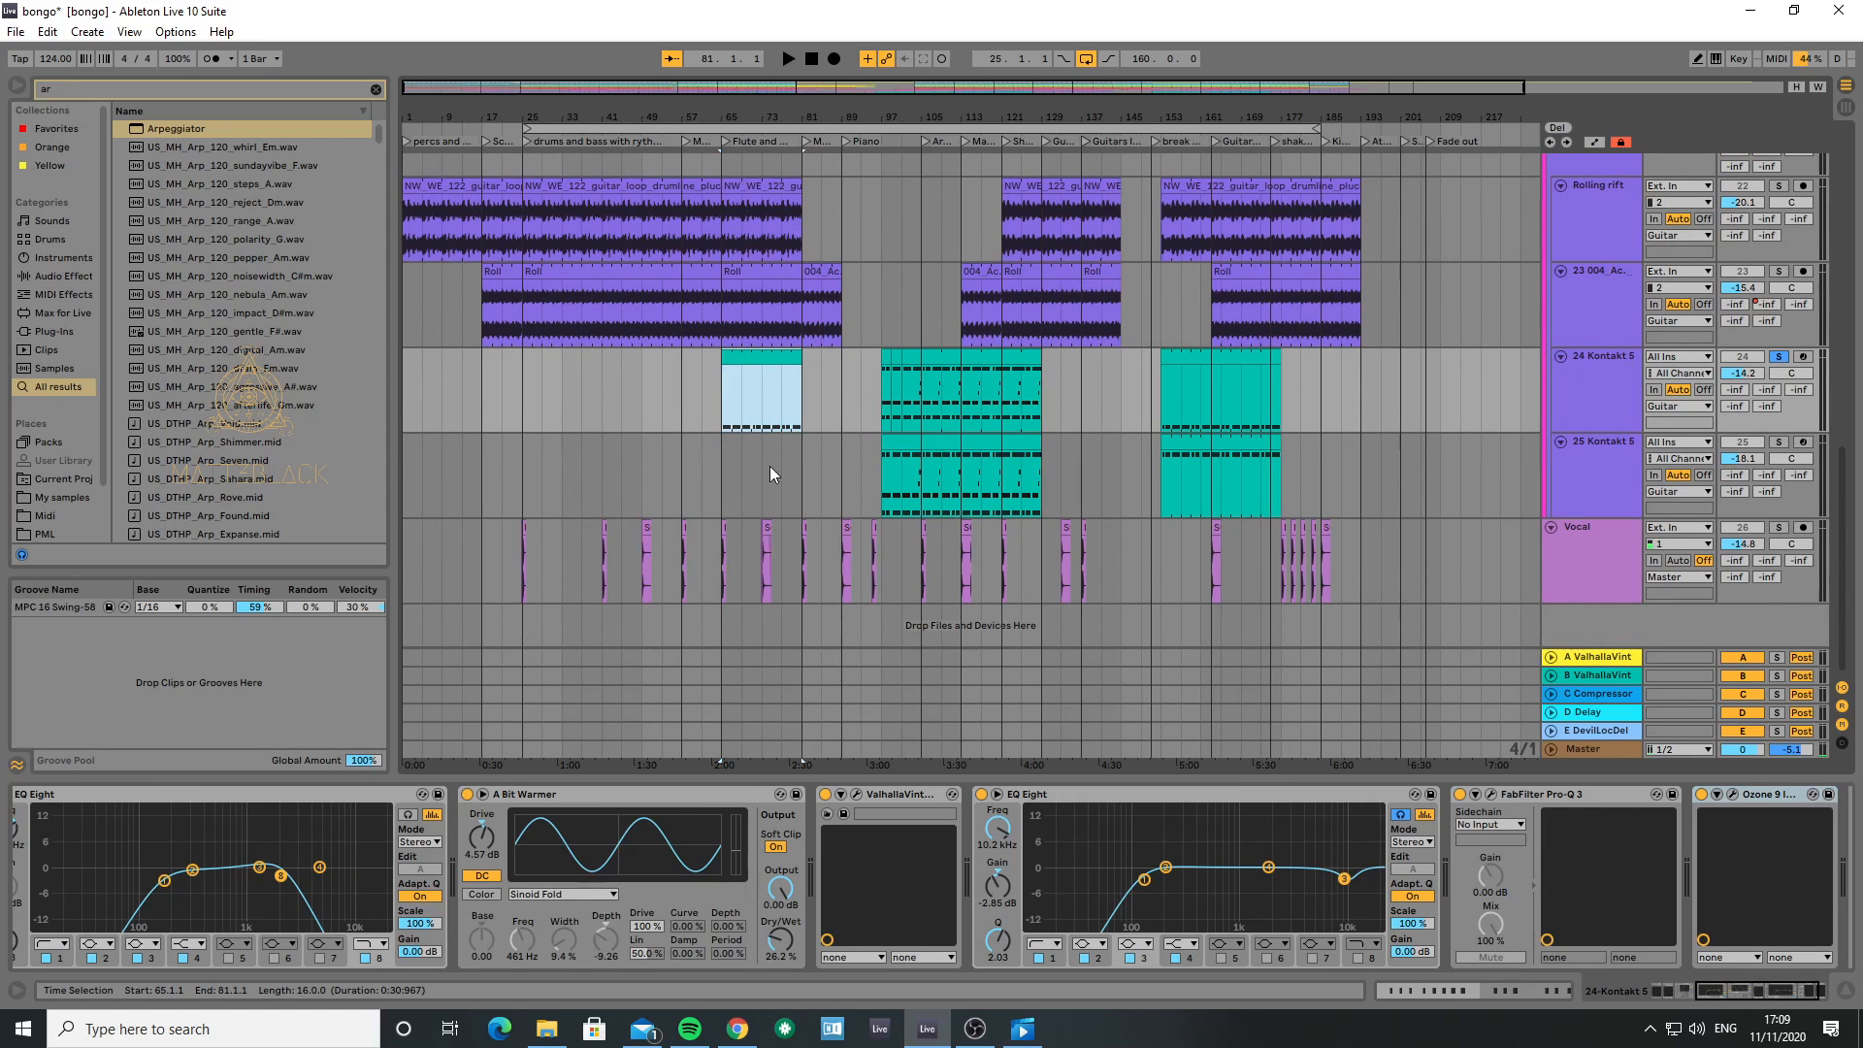
{"action": "double_click", "coordinate": [760, 405]}
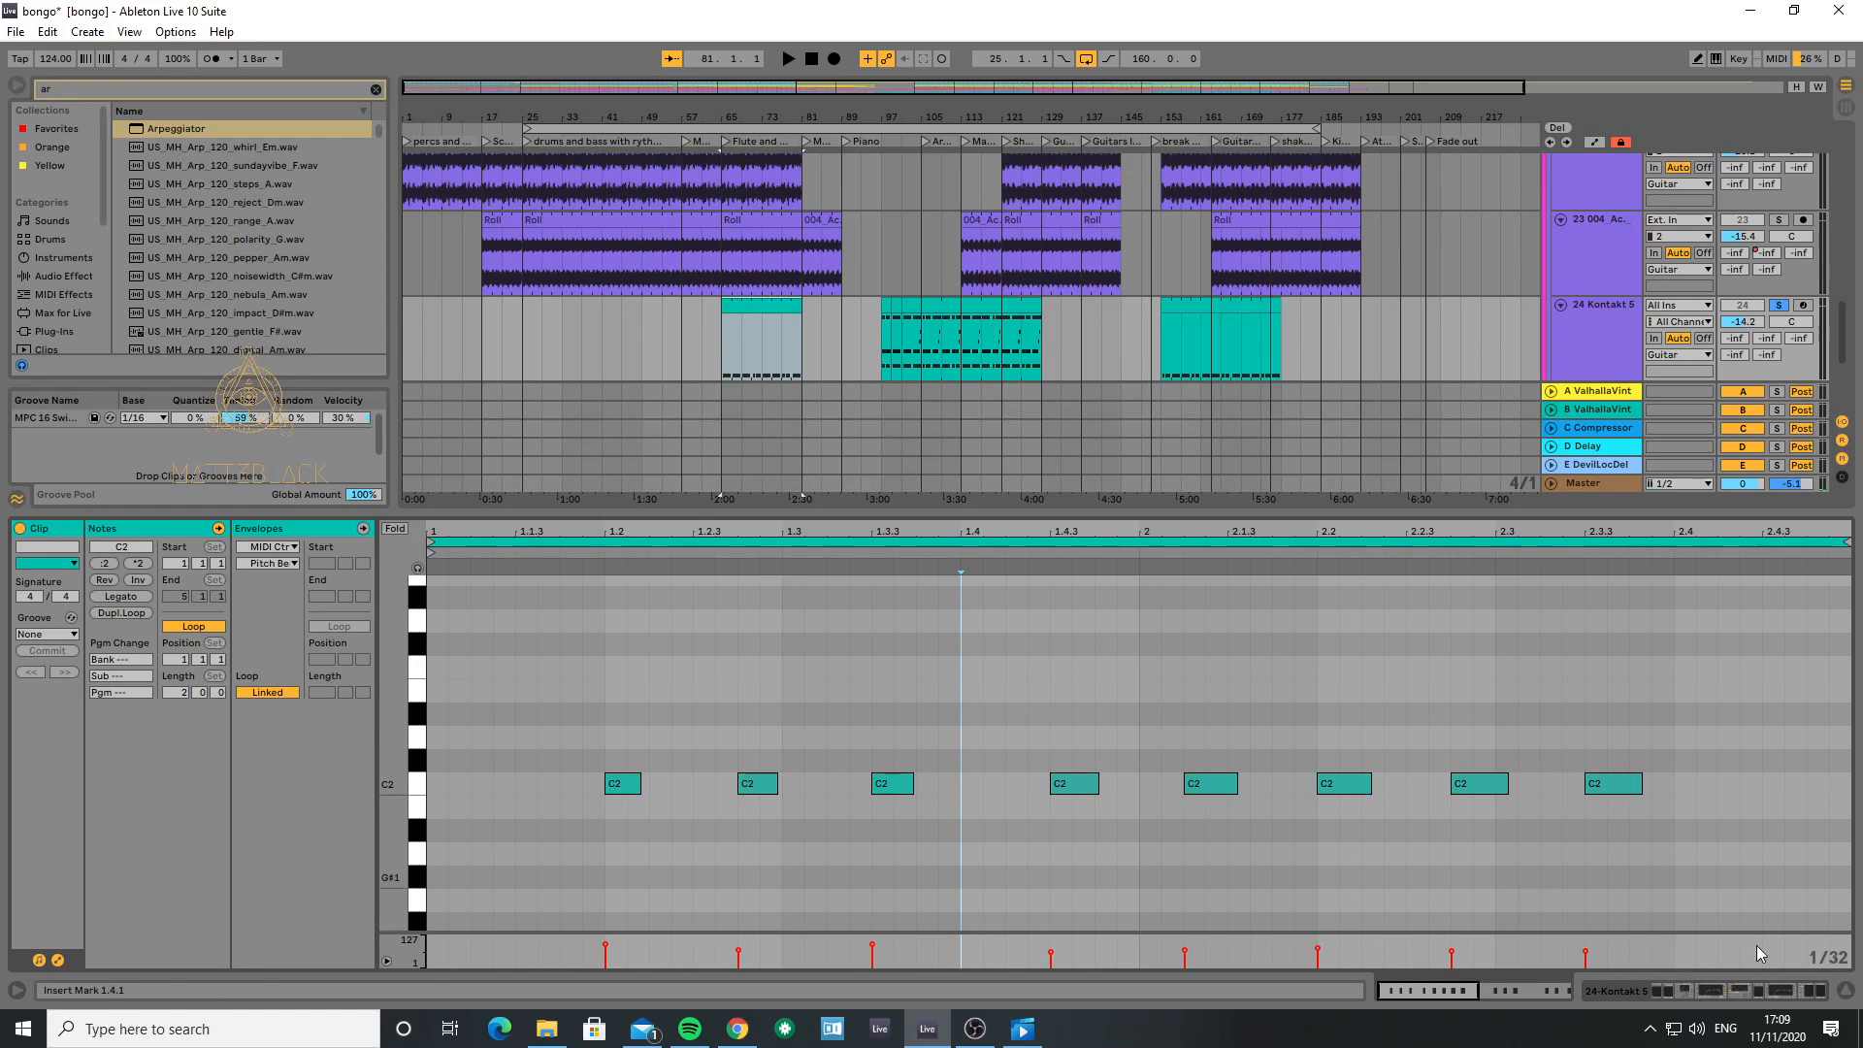
- Hide the clip details and play the arrangement unsoloed from bar 61, stopping after the Kontakt part enters
{"action": "left_click", "coordinate": [1843, 996]}
{"action": "left_click", "coordinate": [697, 596]}
{"action": "key", "text": "space"}
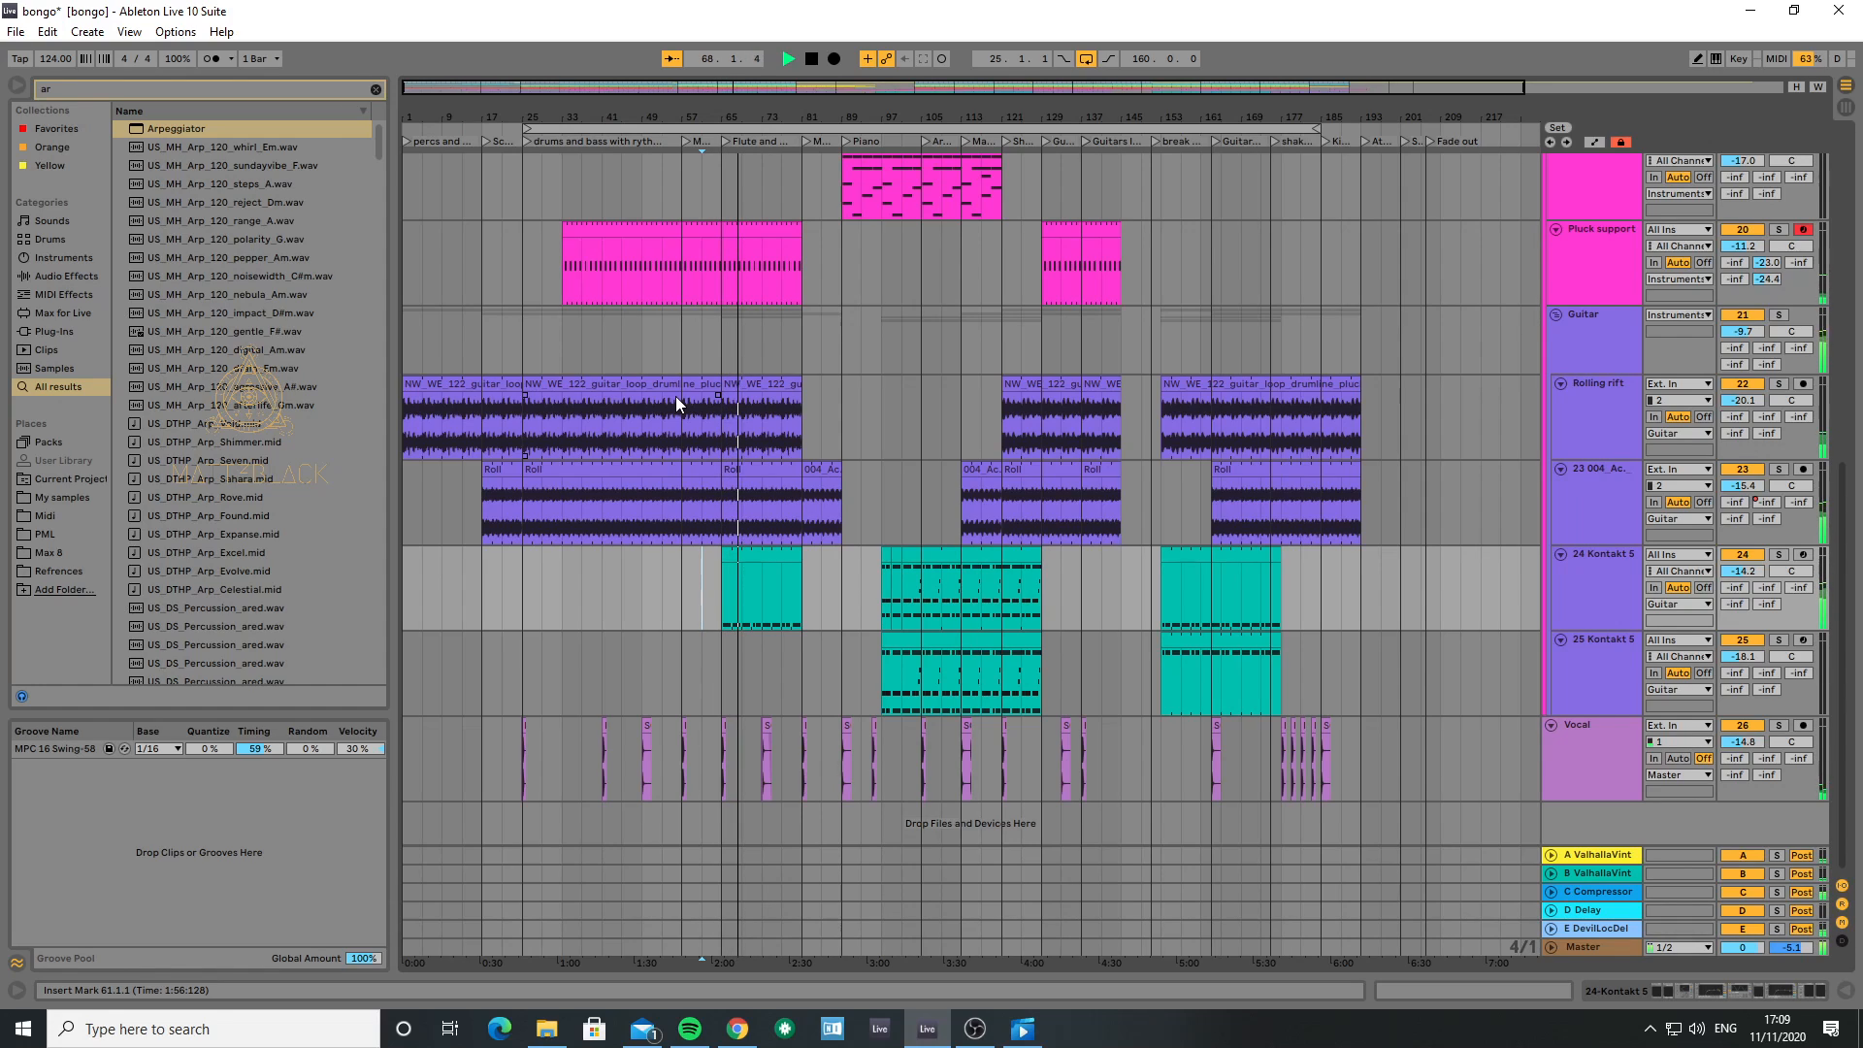
{"action": "key", "text": "space"}
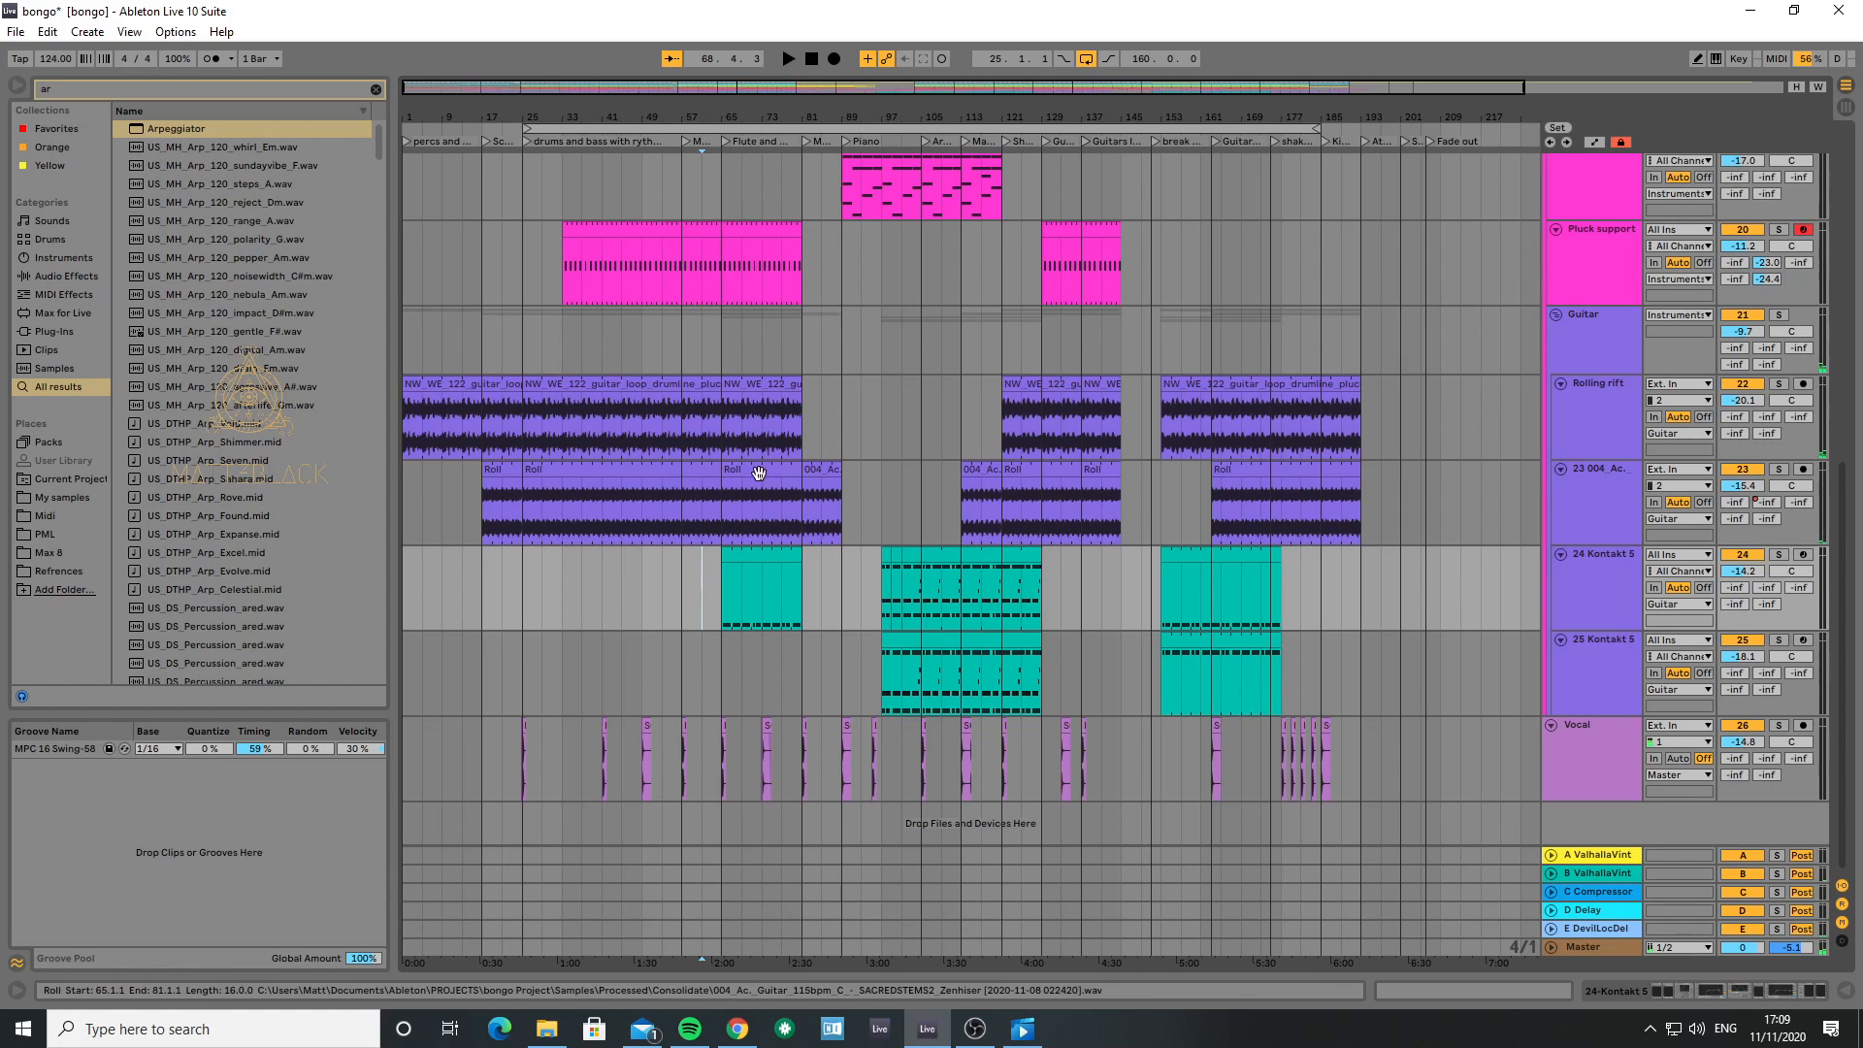
- Recheck the notes of track 24's clip at bar 65 and examine its Kontakt 5 Oud instrument
{"action": "double_click", "coordinate": [768, 571]}
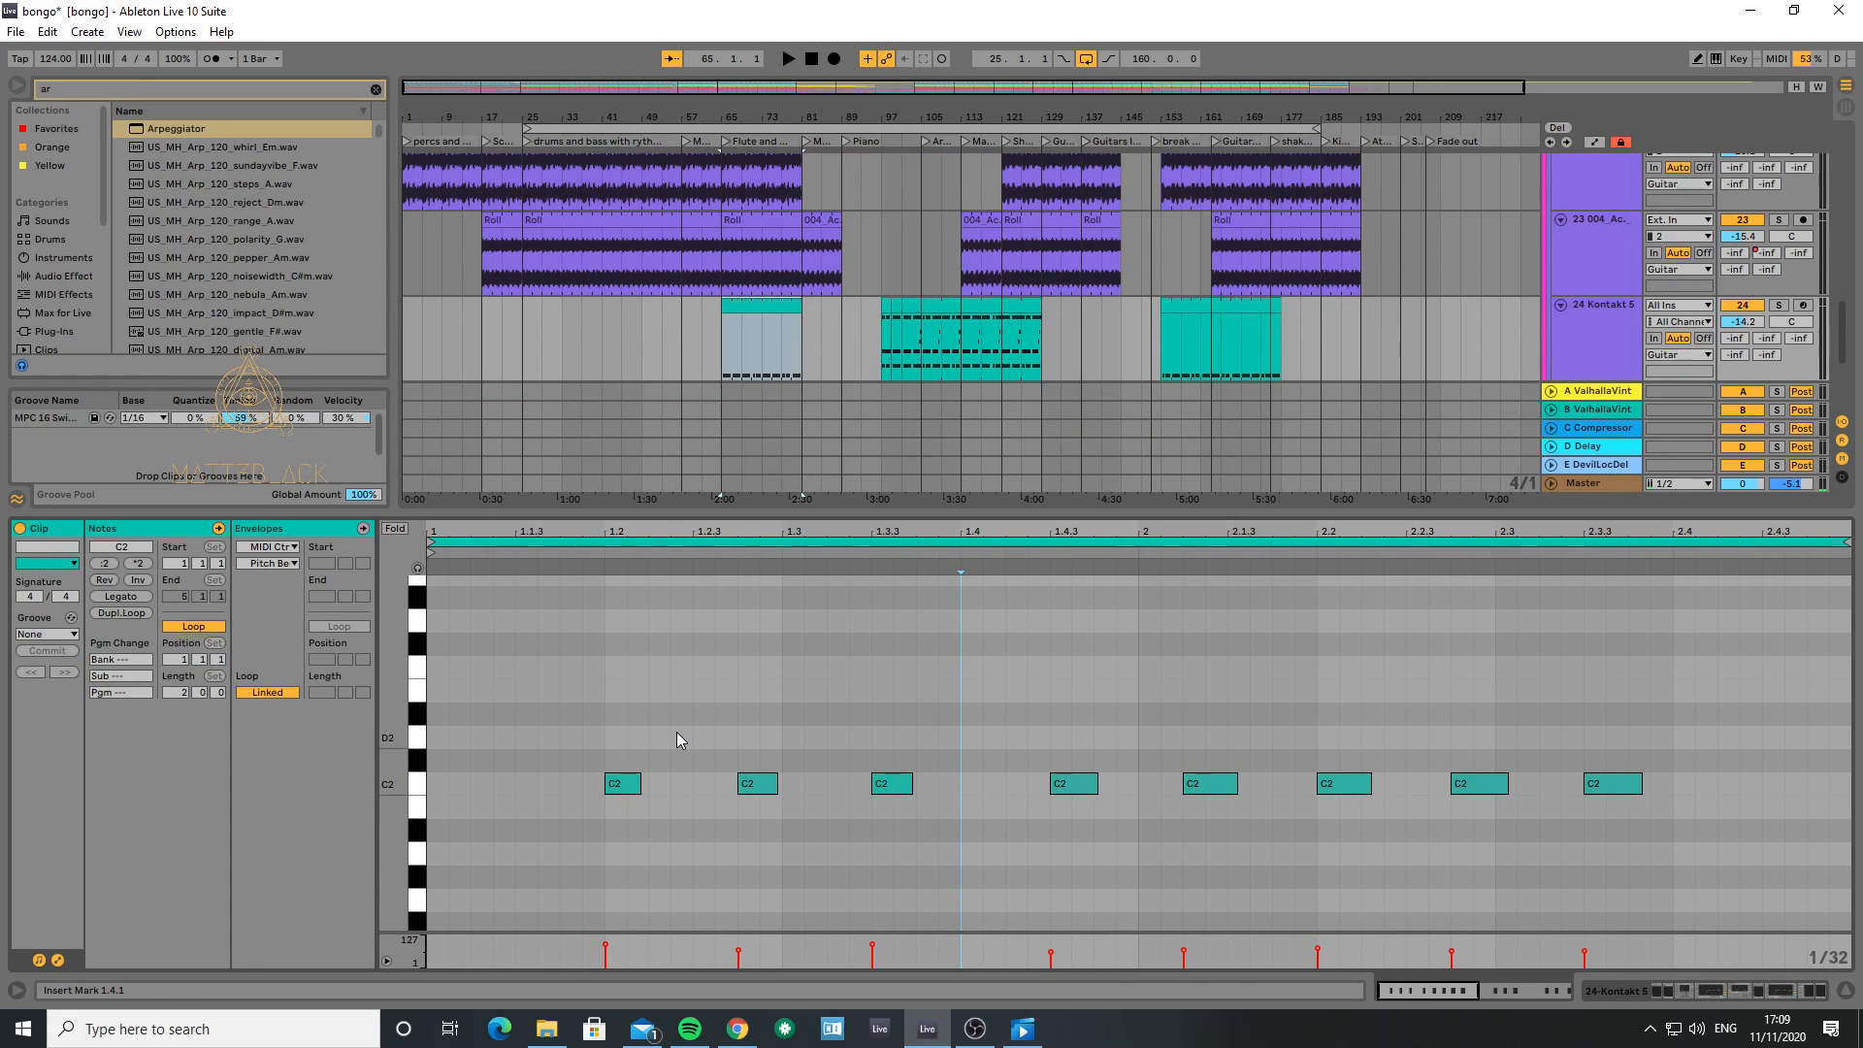
{"action": "left_click", "coordinate": [1662, 991]}
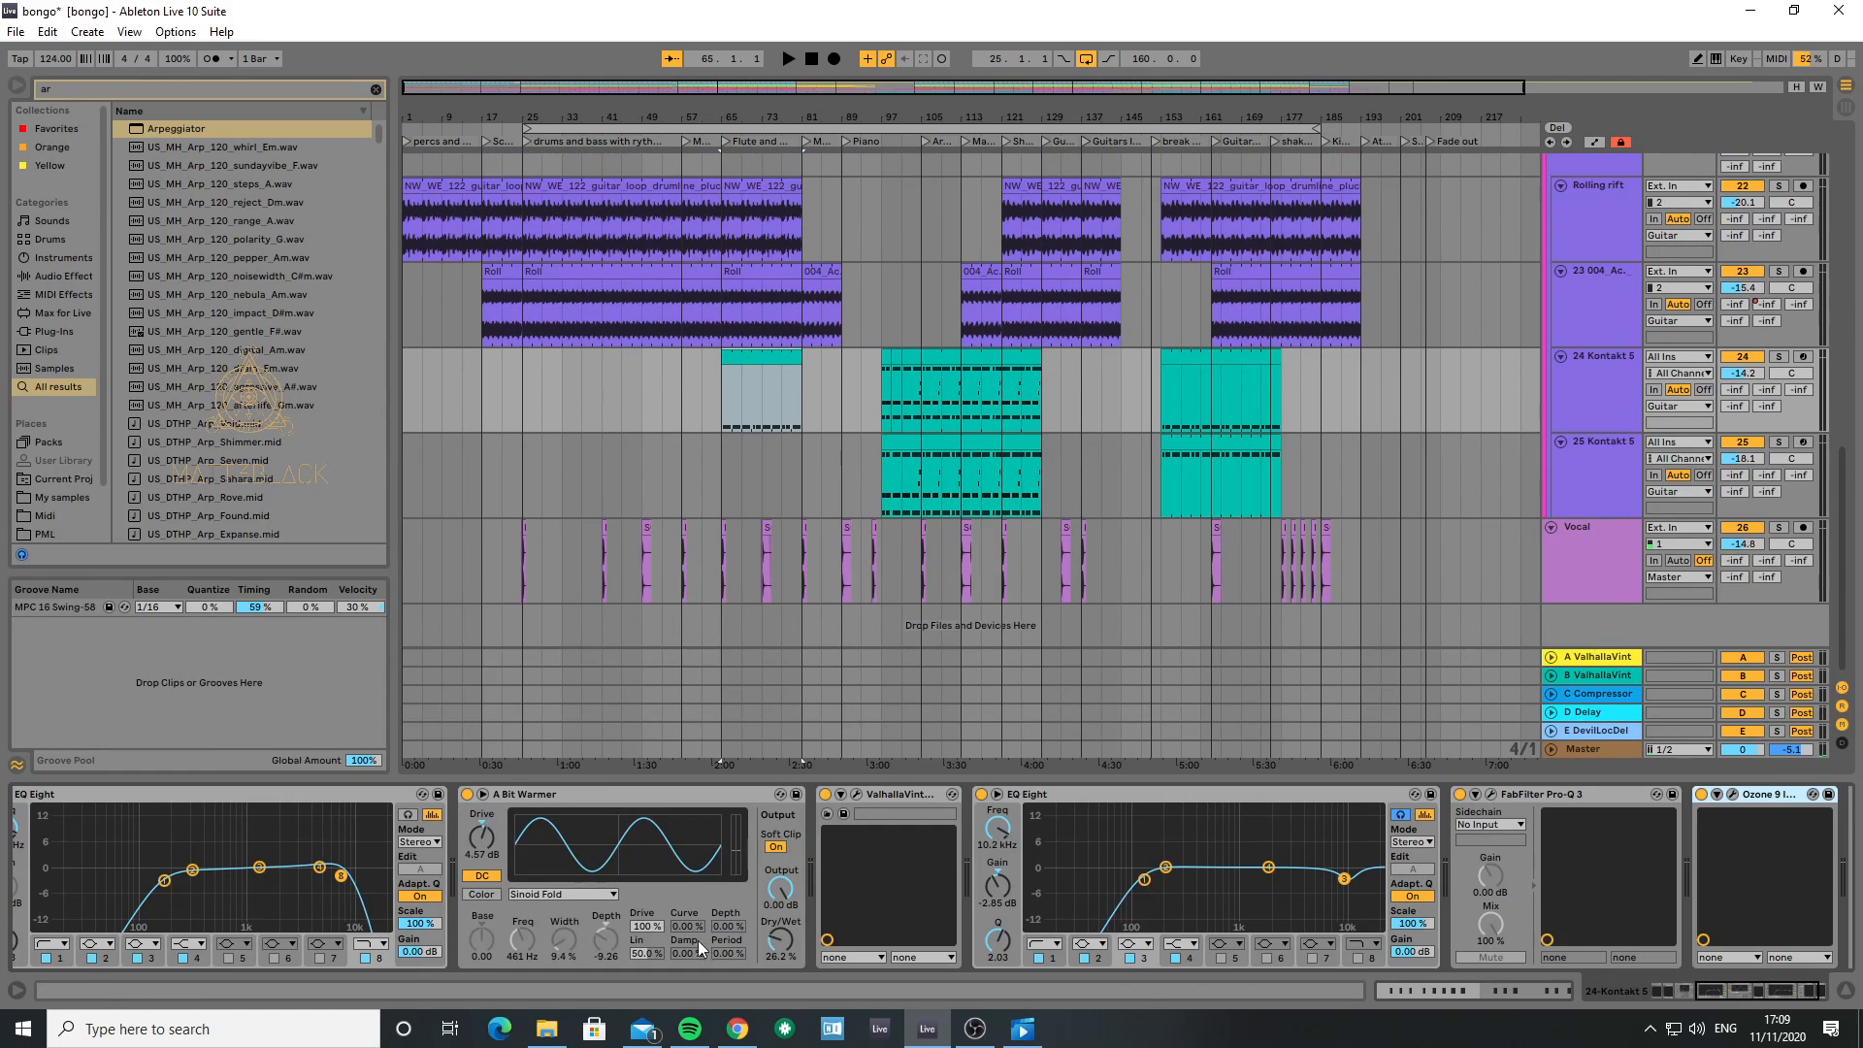
{"action": "scroll", "coordinate": [148, 810], "scroll_direction": "up", "scroll_amount": 5}
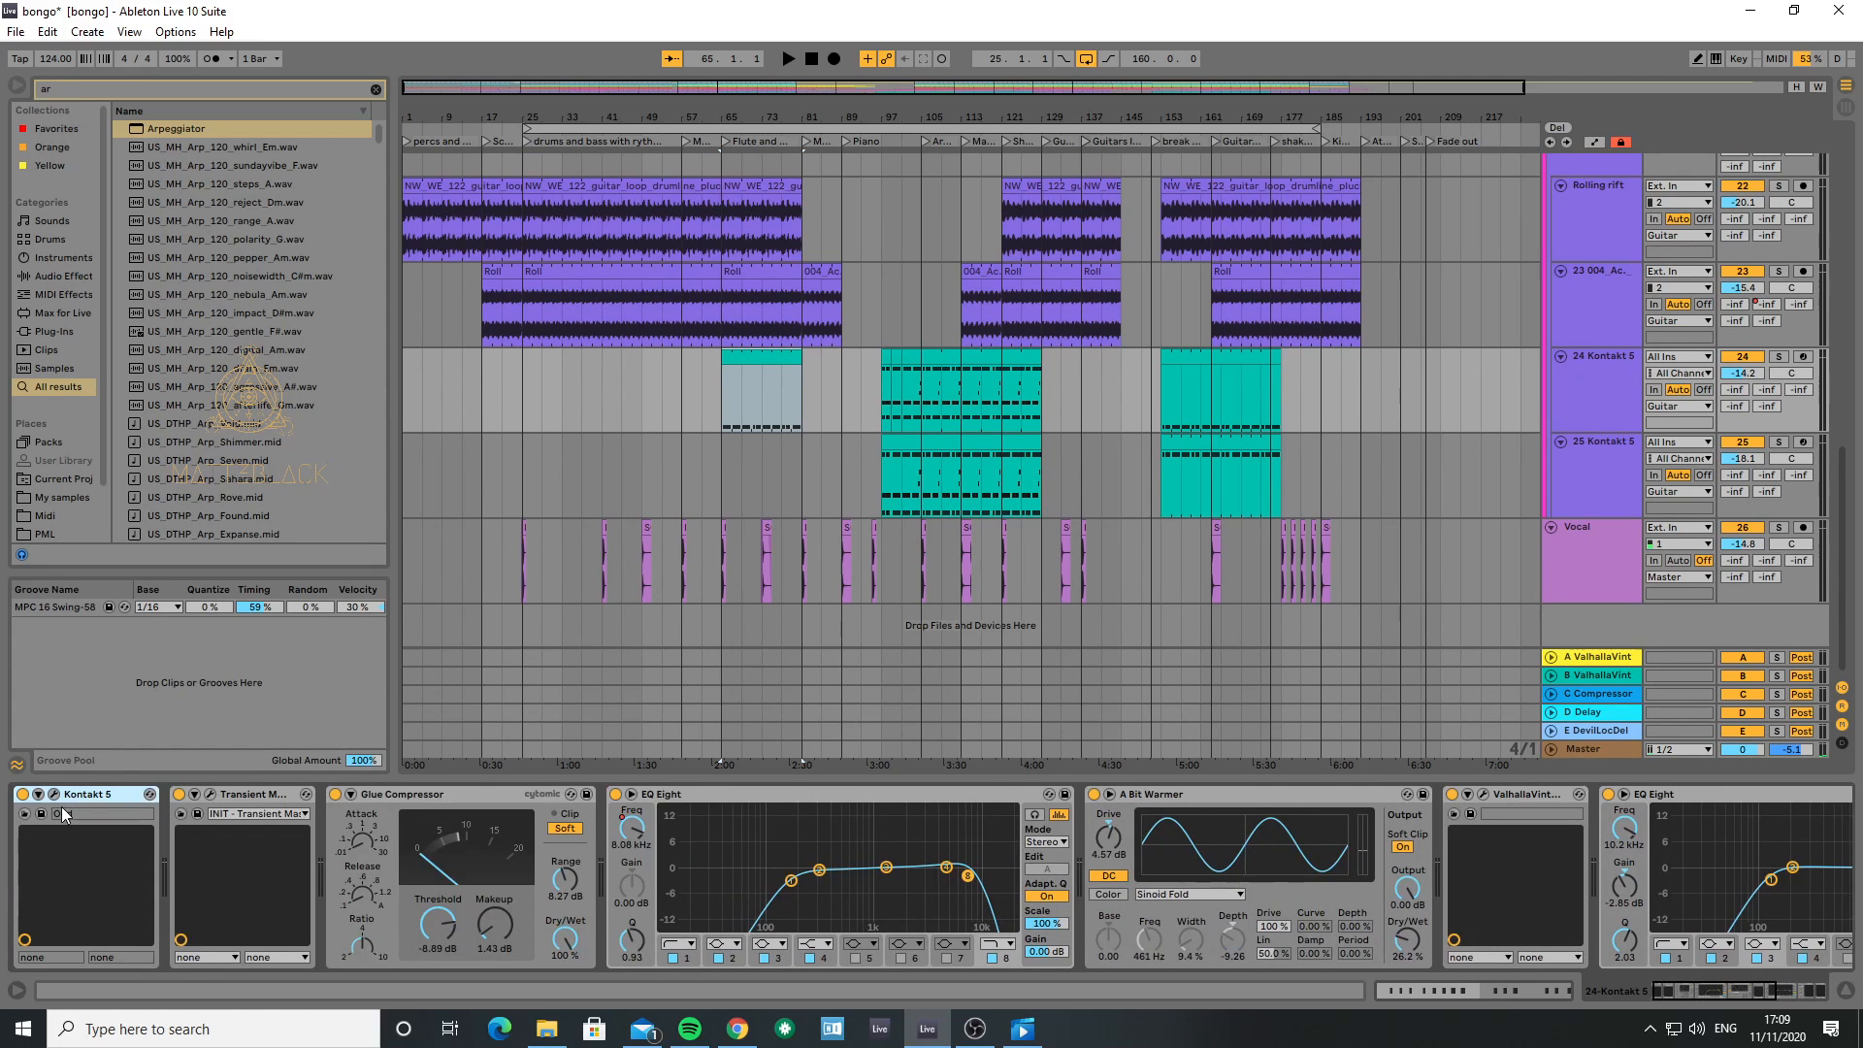
{"action": "left_click", "coordinate": [55, 793]}
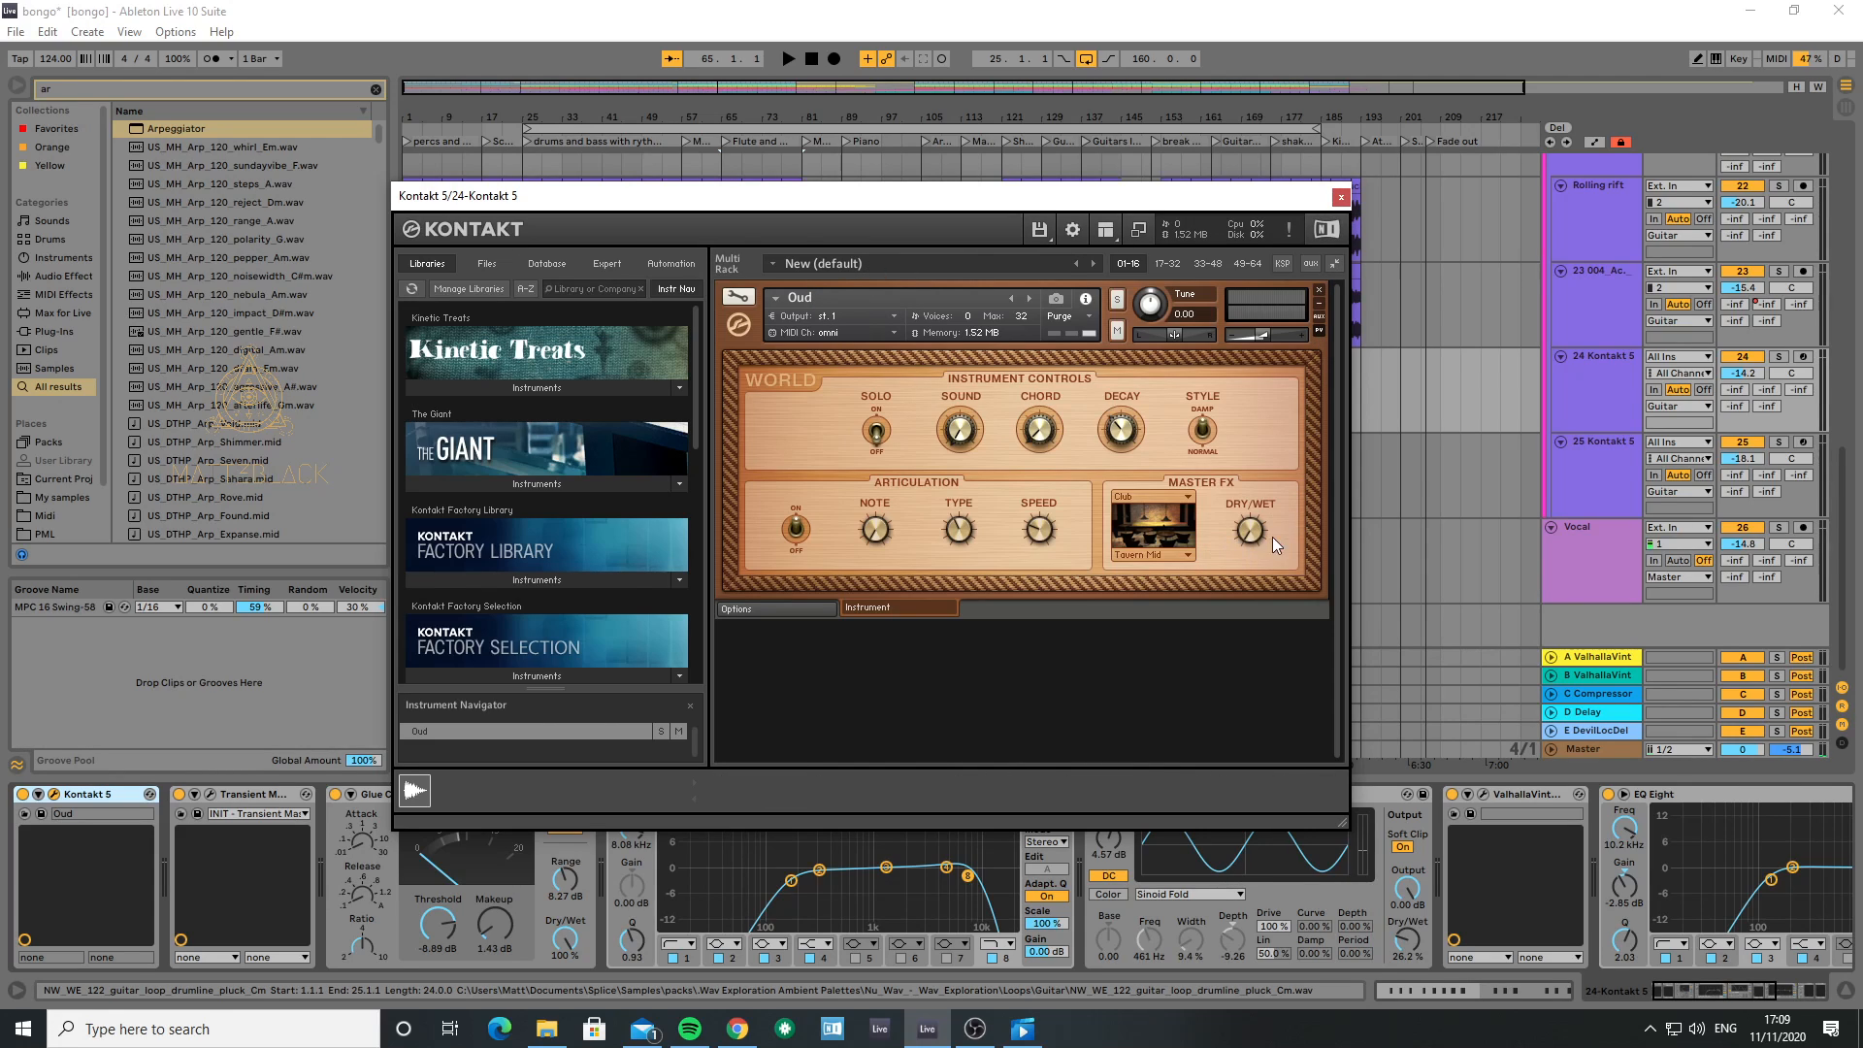
{"action": "left_click", "coordinate": [1339, 200]}
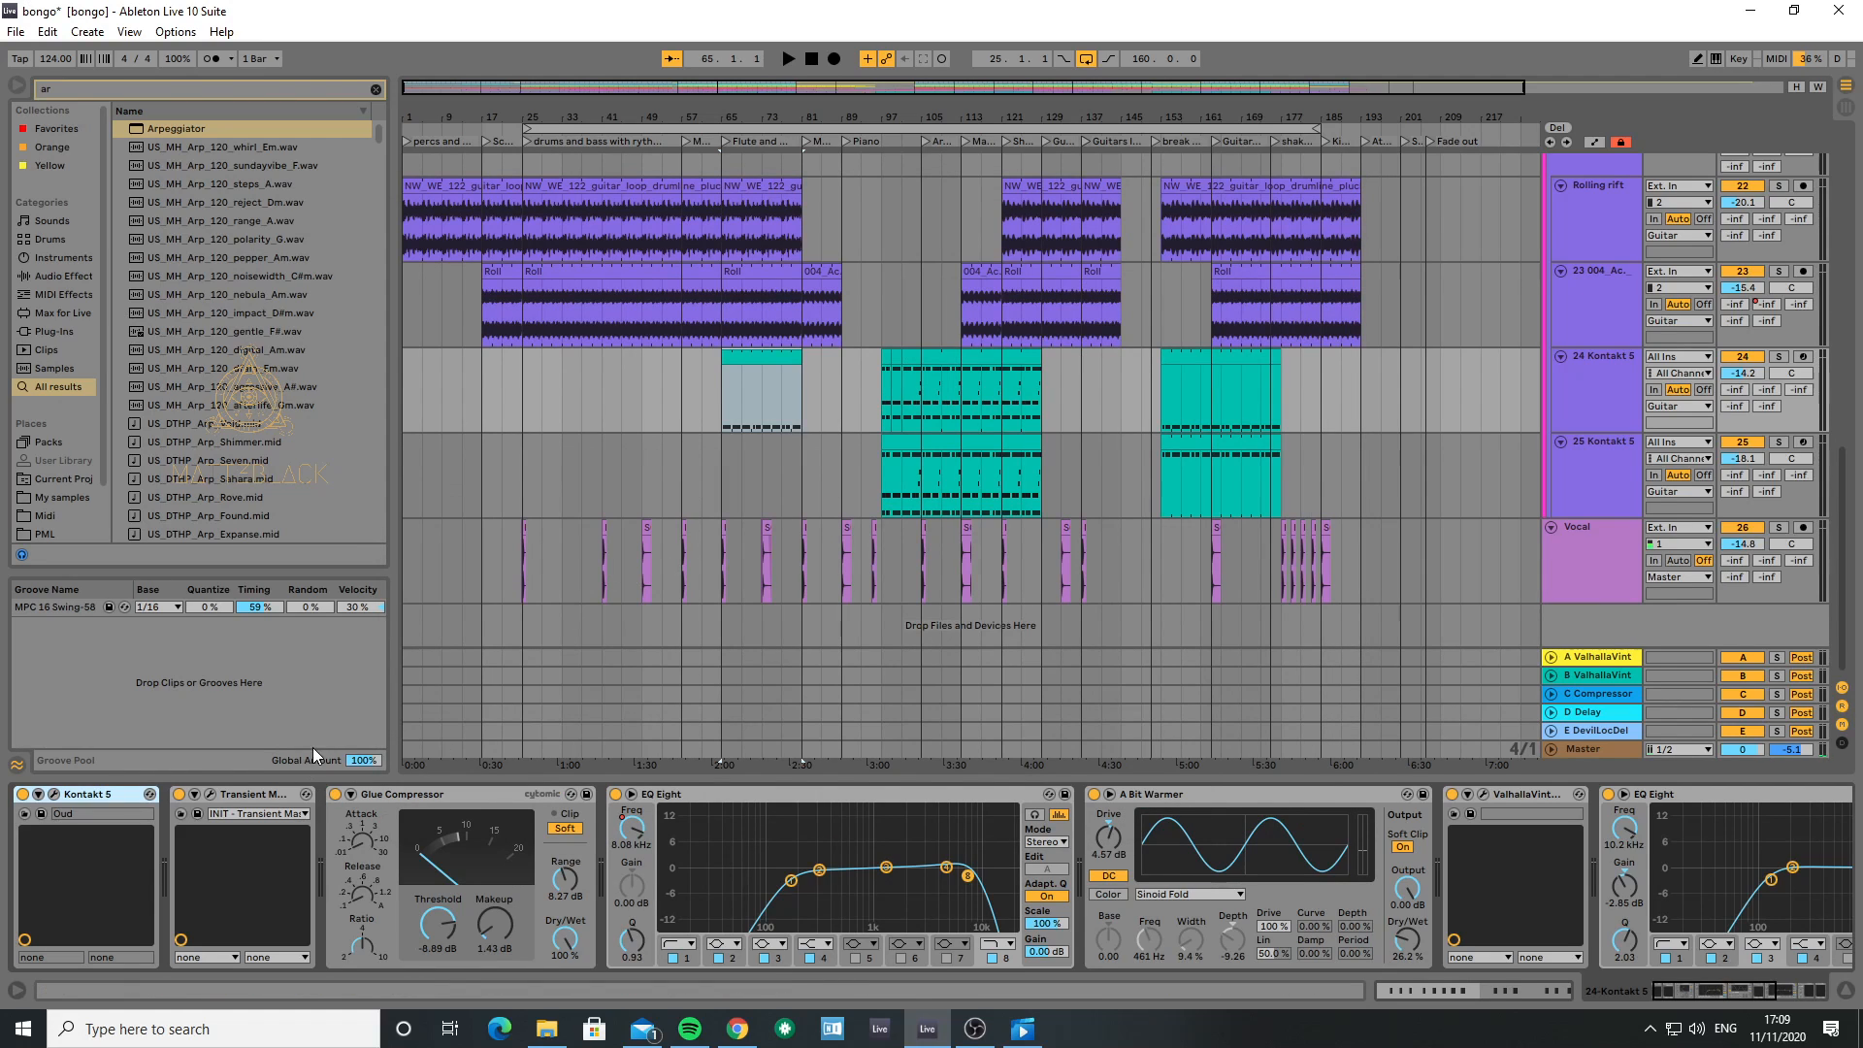
- Examine the Transient Master, EQ Eight and A Bit Warmer devices on track 24
{"action": "left_click", "coordinate": [210, 795]}
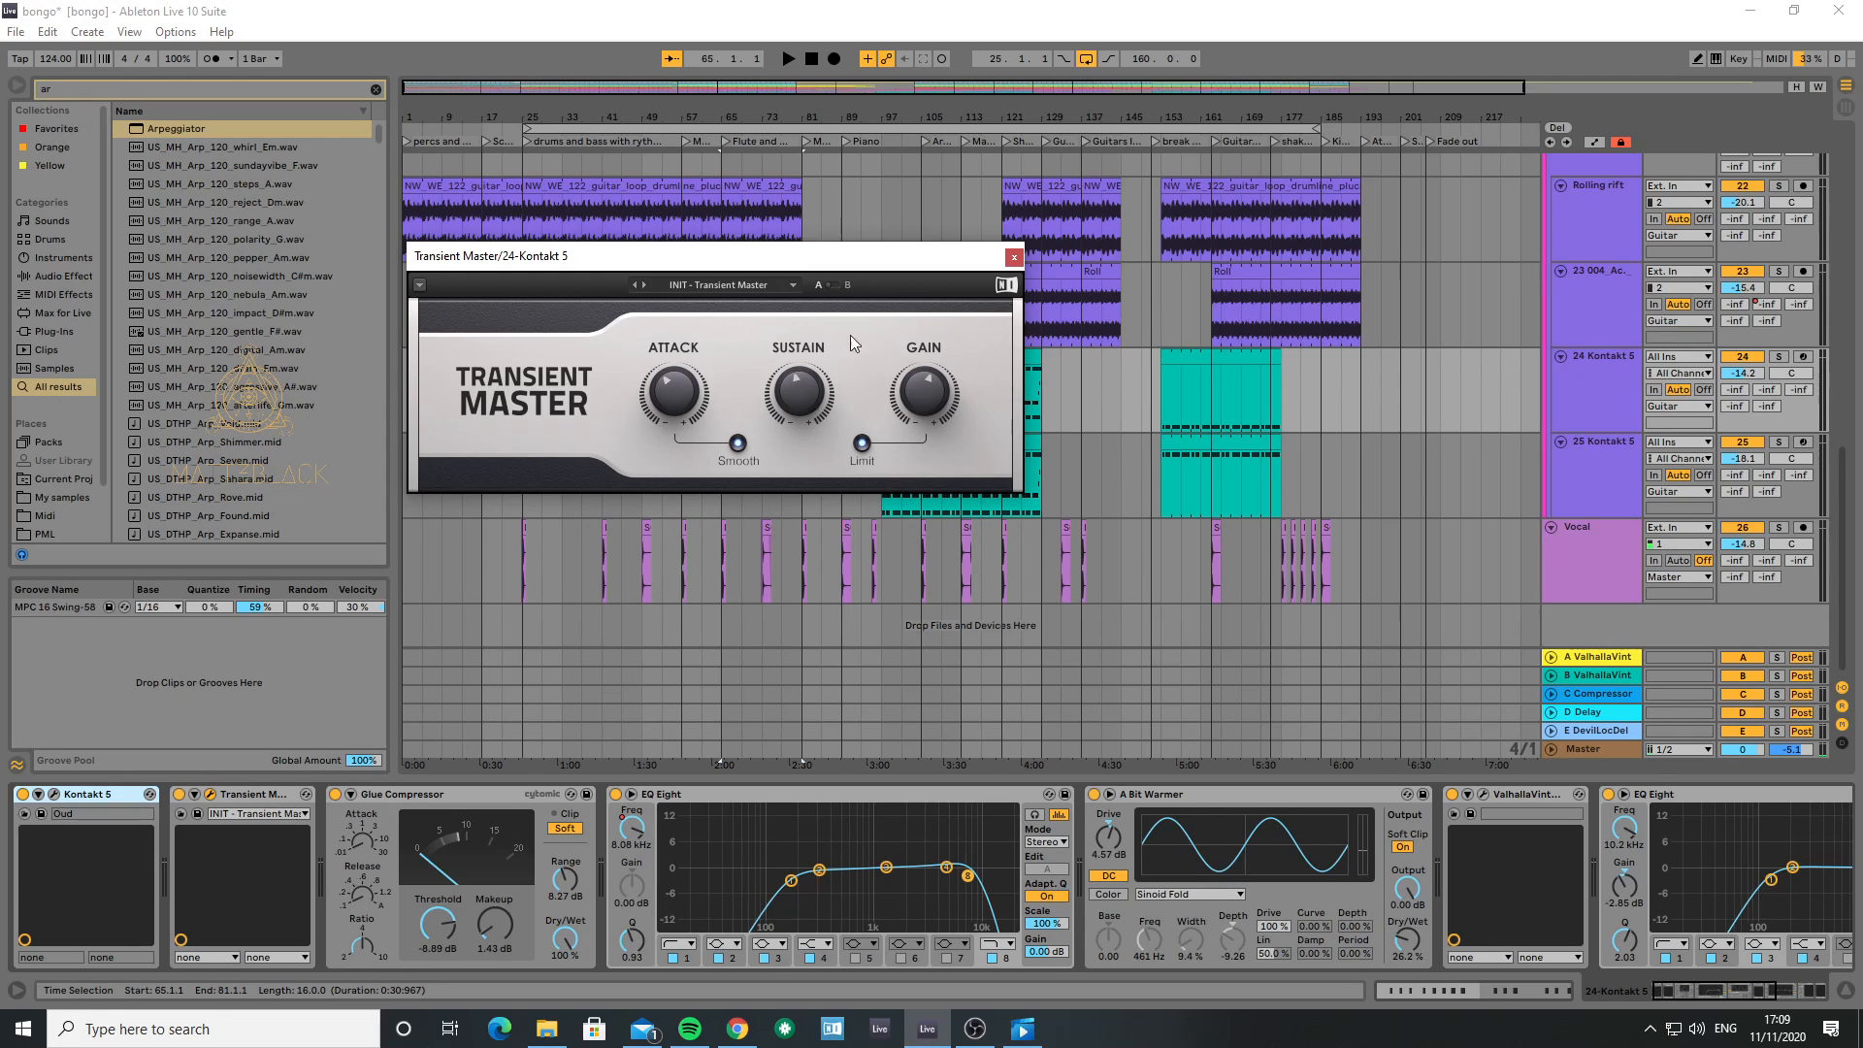
{"action": "left_click", "coordinate": [1013, 258]}
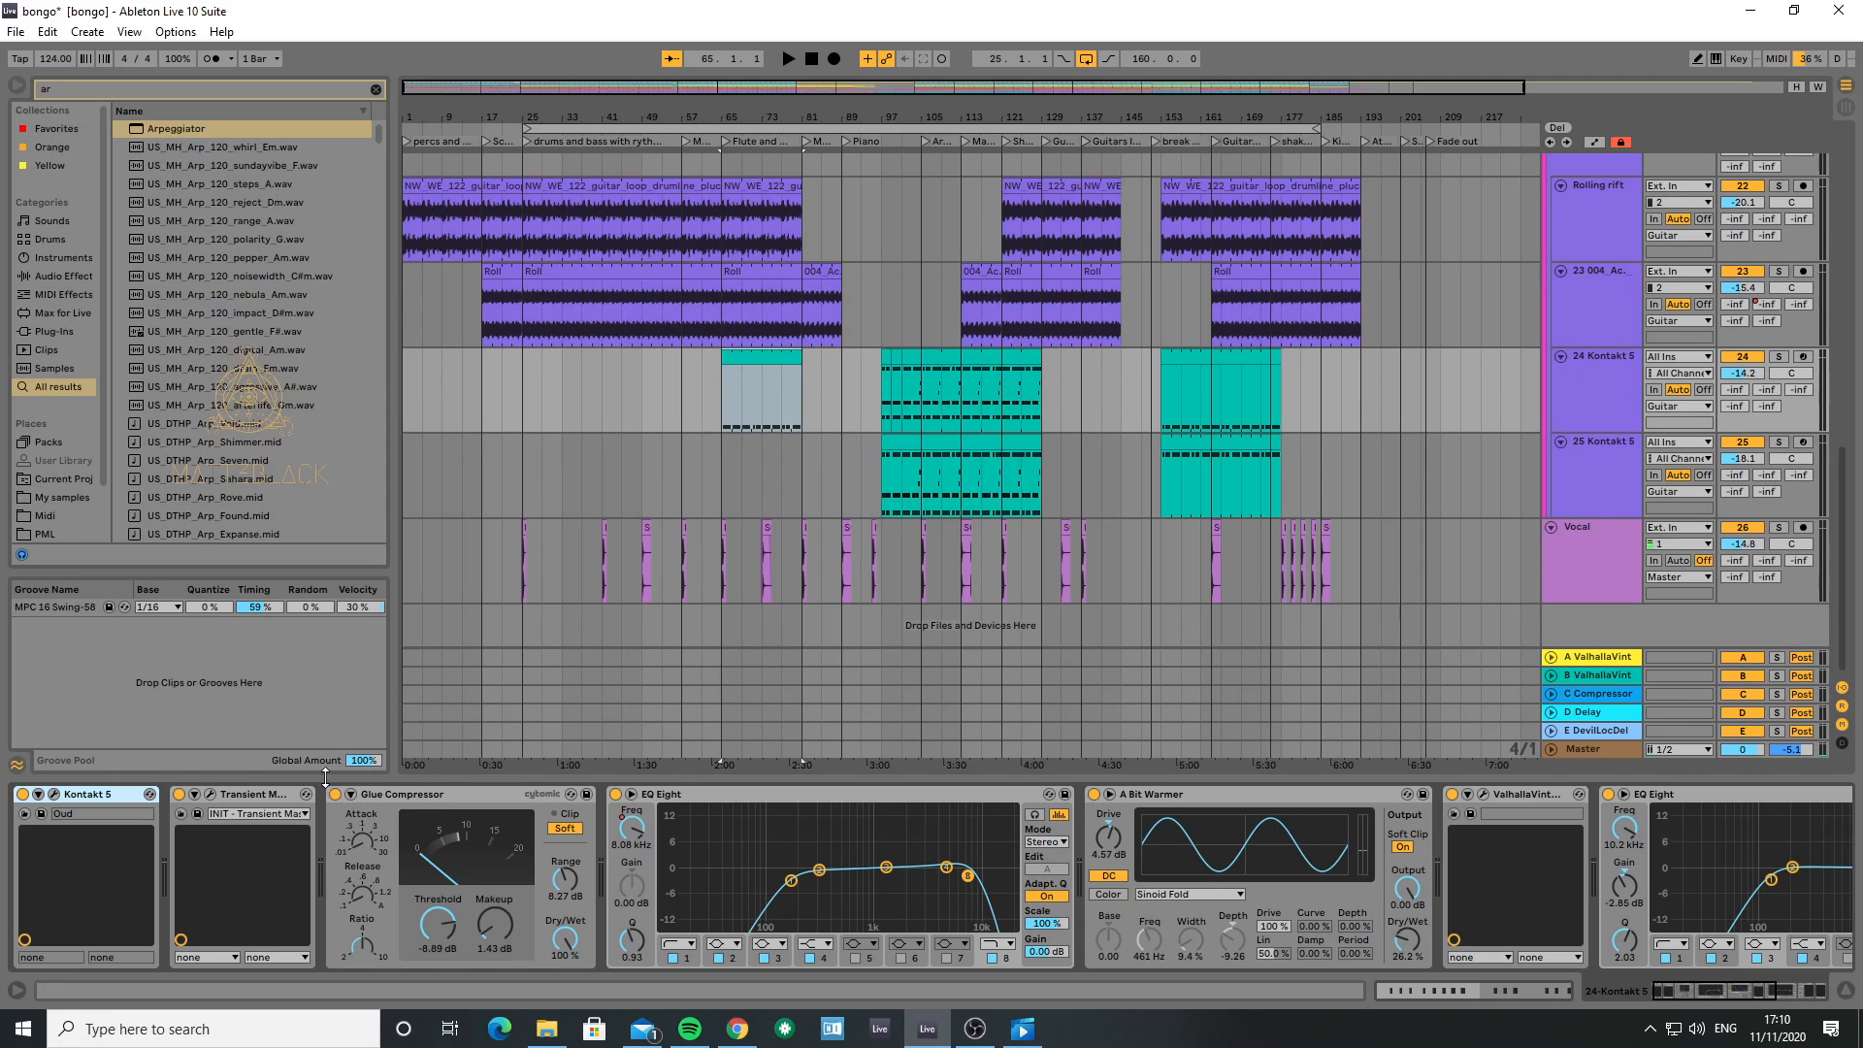
{"action": "left_click", "coordinate": [701, 793]}
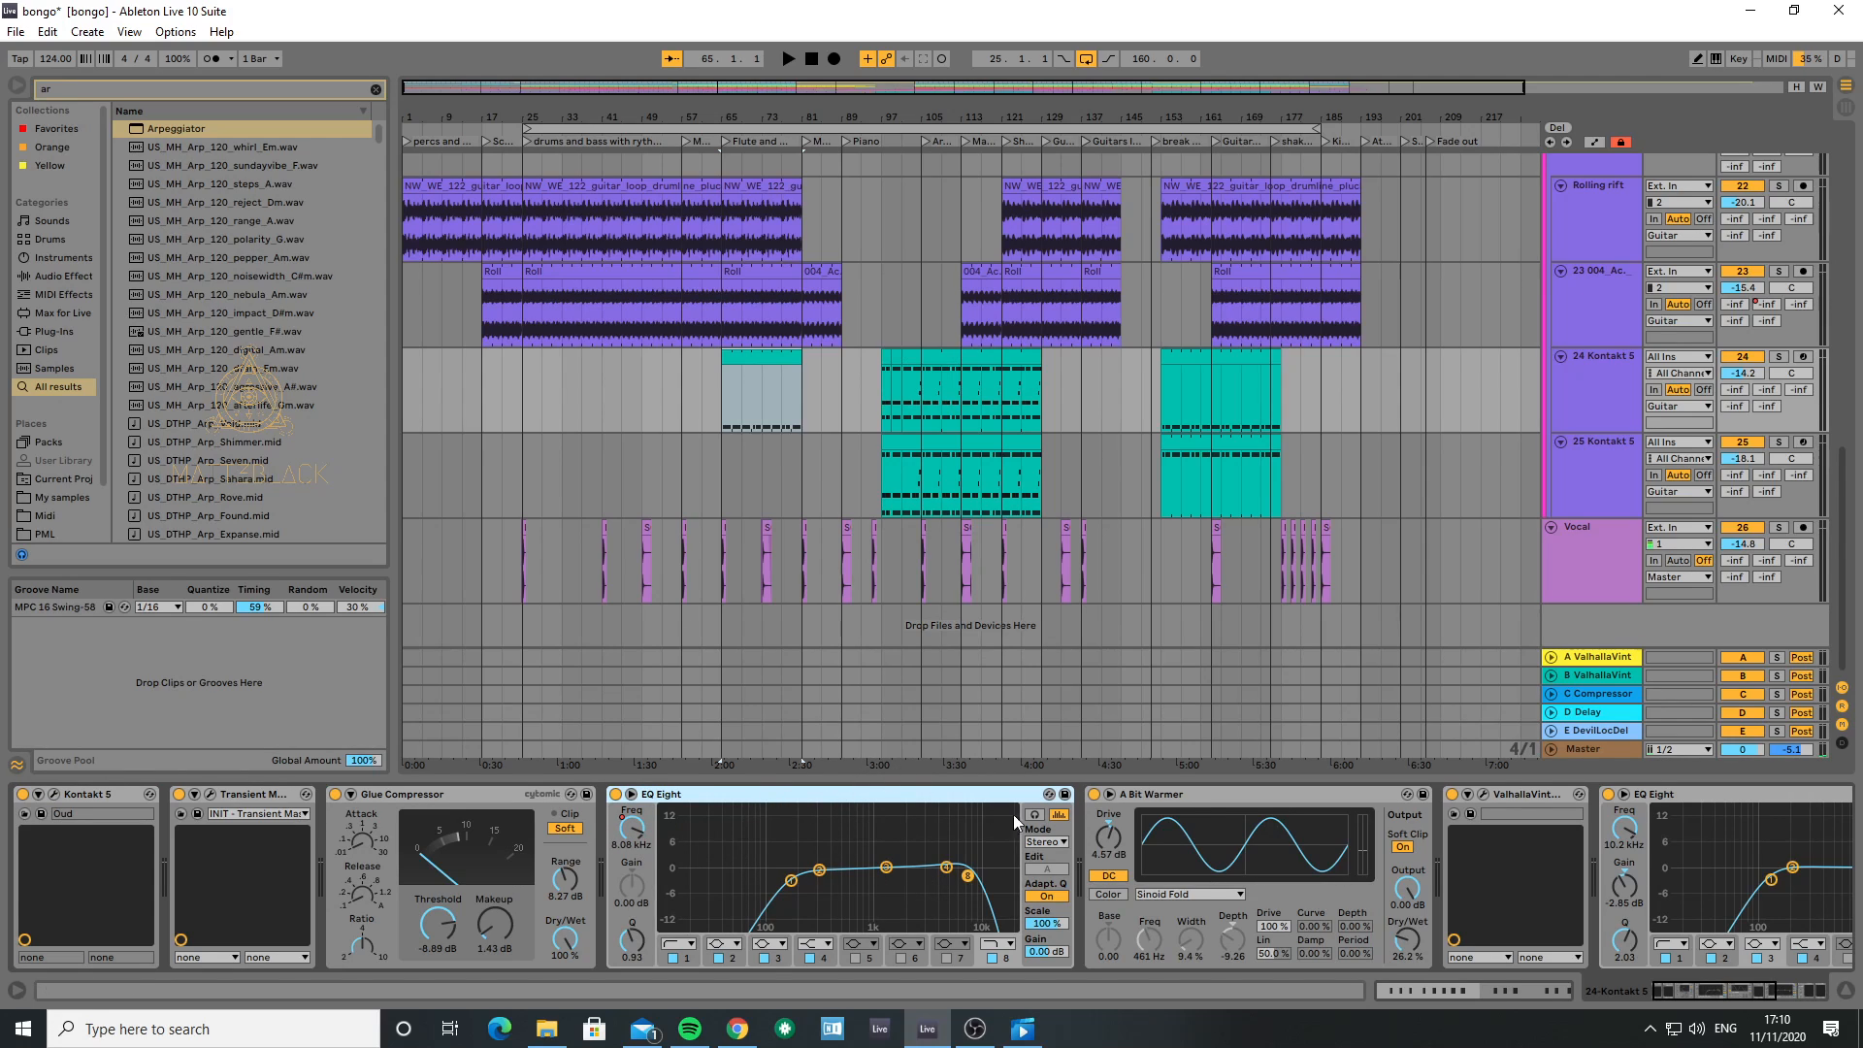
{"action": "left_click", "coordinate": [1190, 793]}
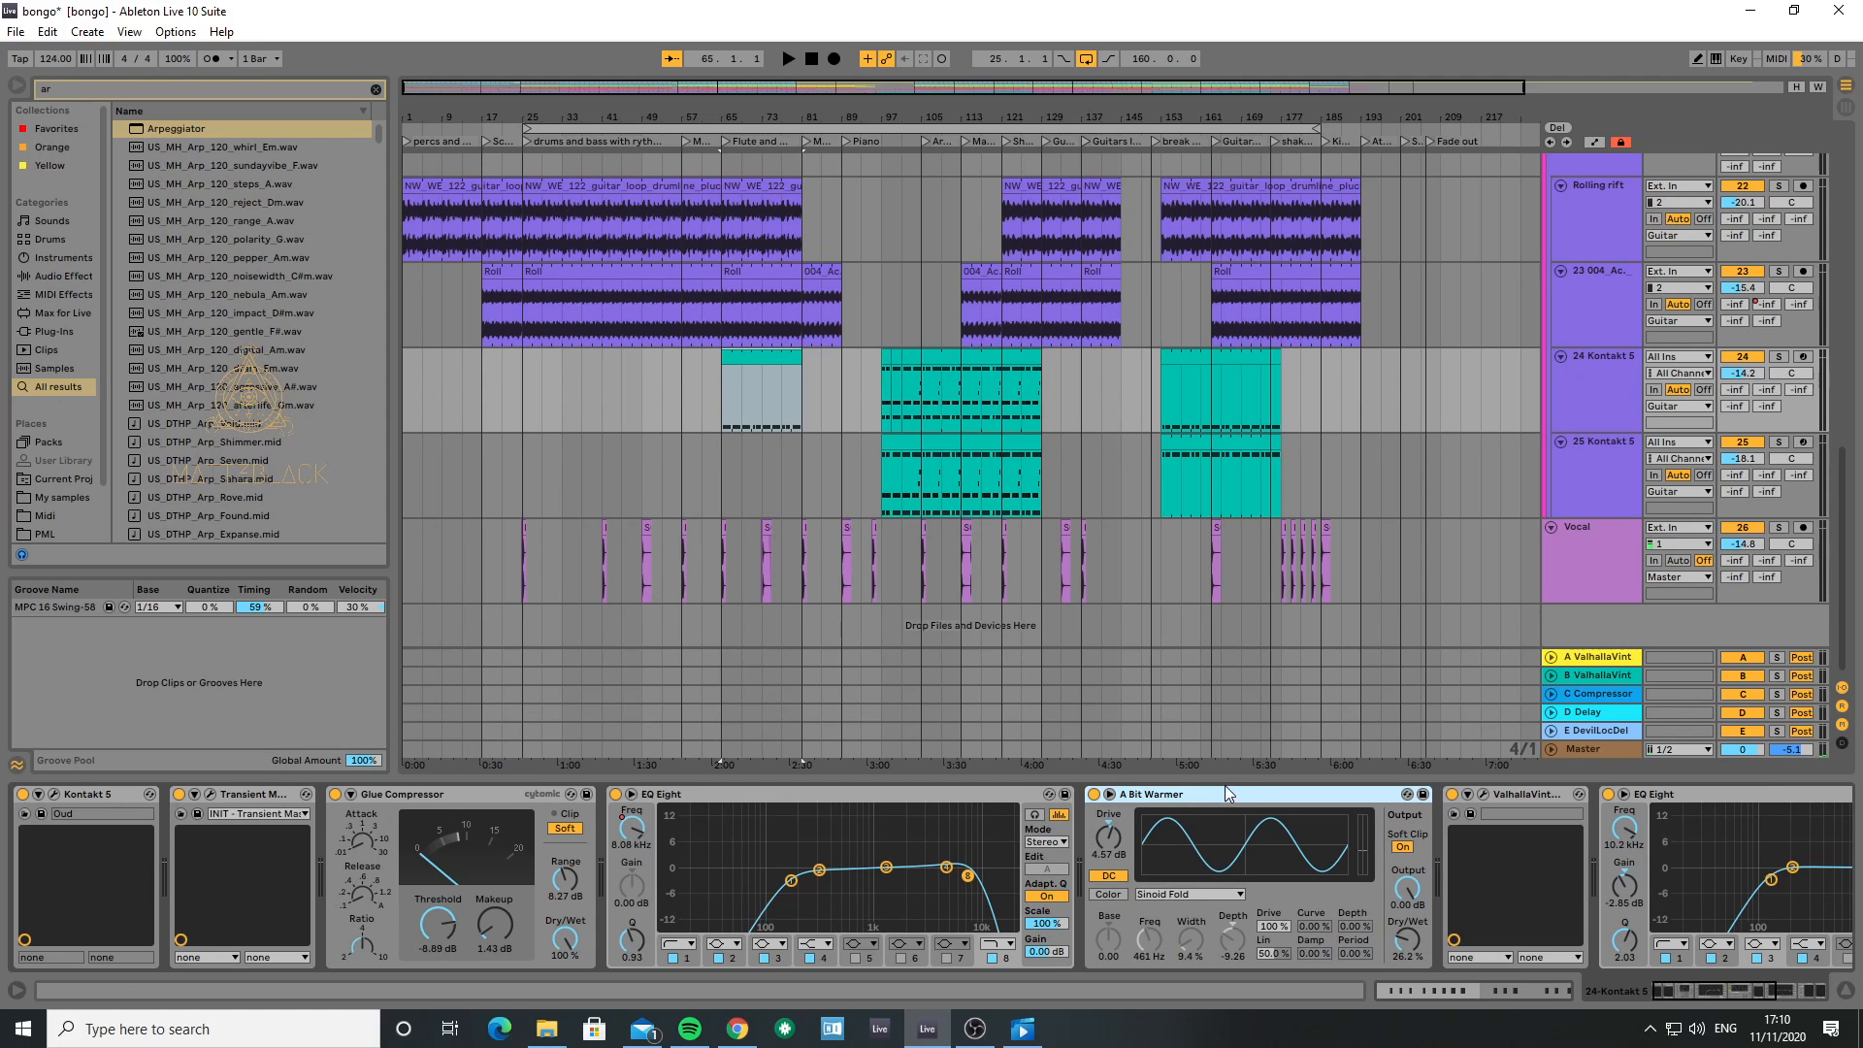
- Examine track 24's ValhallaVintageVerb settings, close them, and open its FabFilter Pro-Q 3
{"action": "left_click", "coordinate": [1501, 802]}
{"action": "left_click", "coordinate": [1485, 794]}
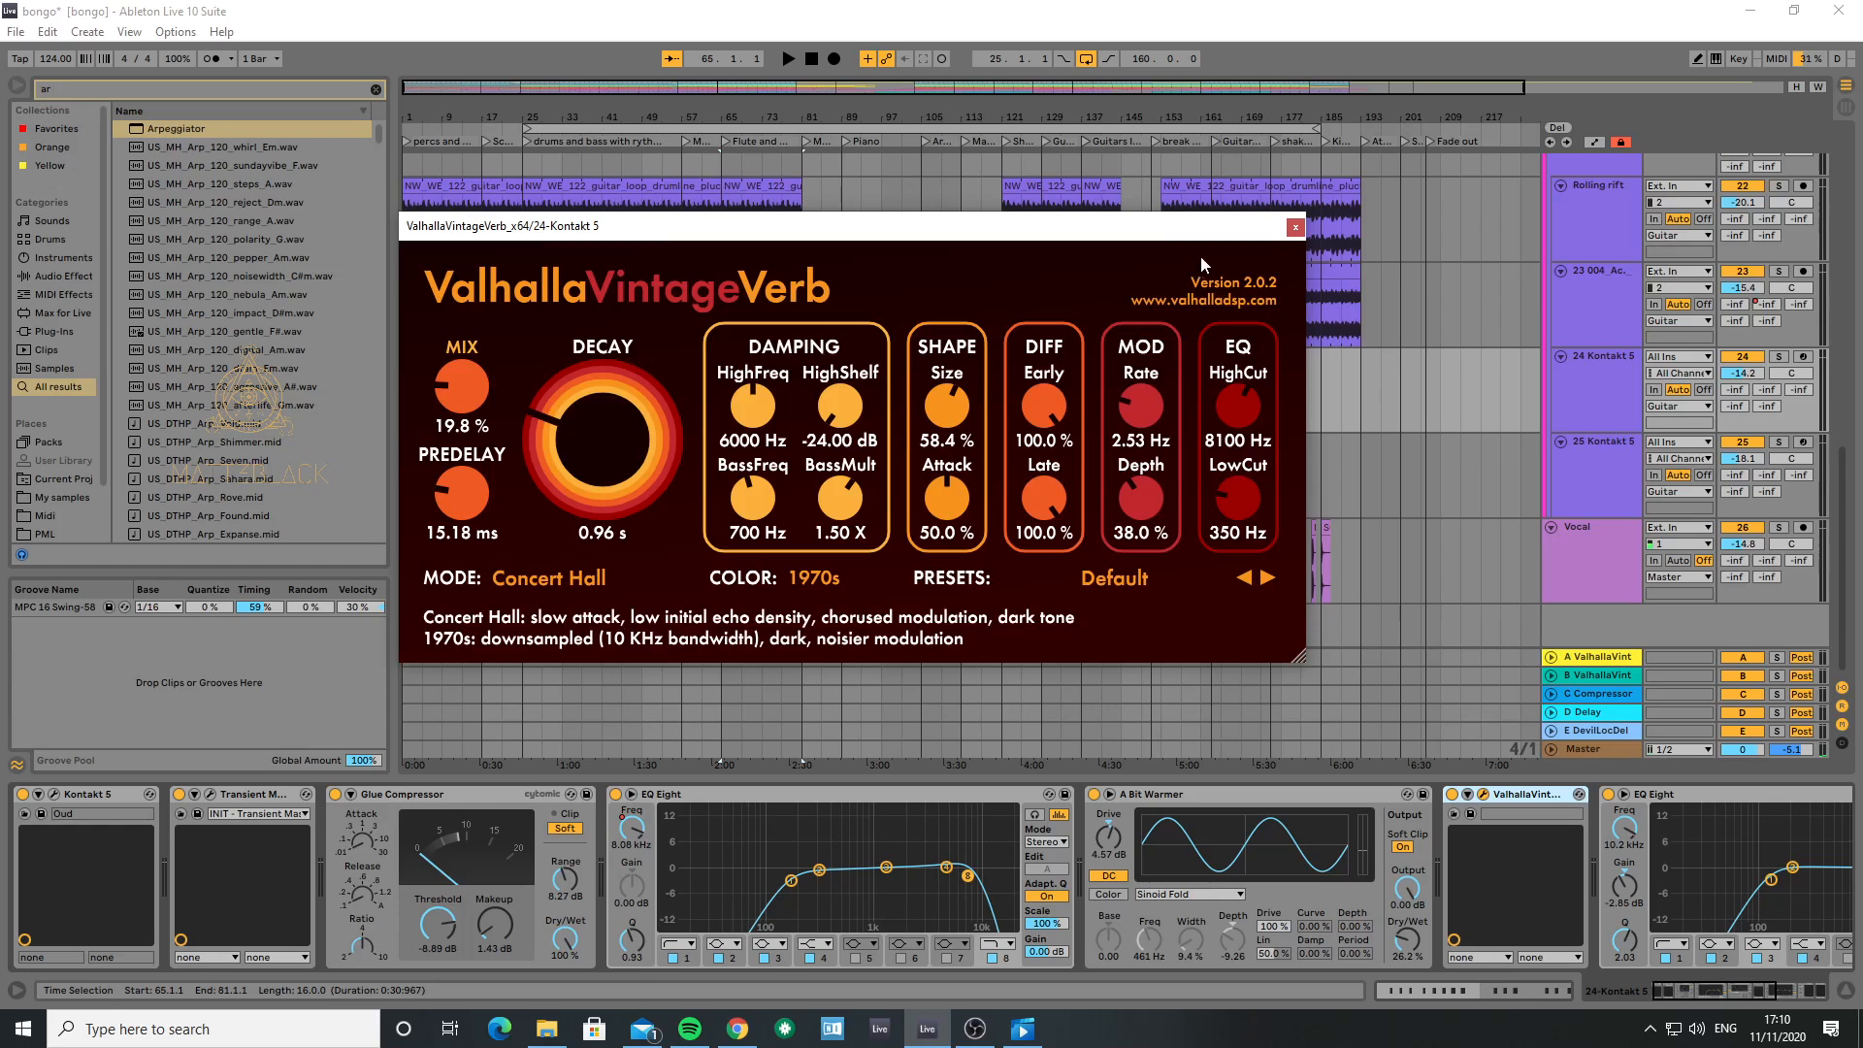
{"action": "left_click", "coordinate": [1296, 228]}
{"action": "left_click", "coordinate": [1670, 800]}
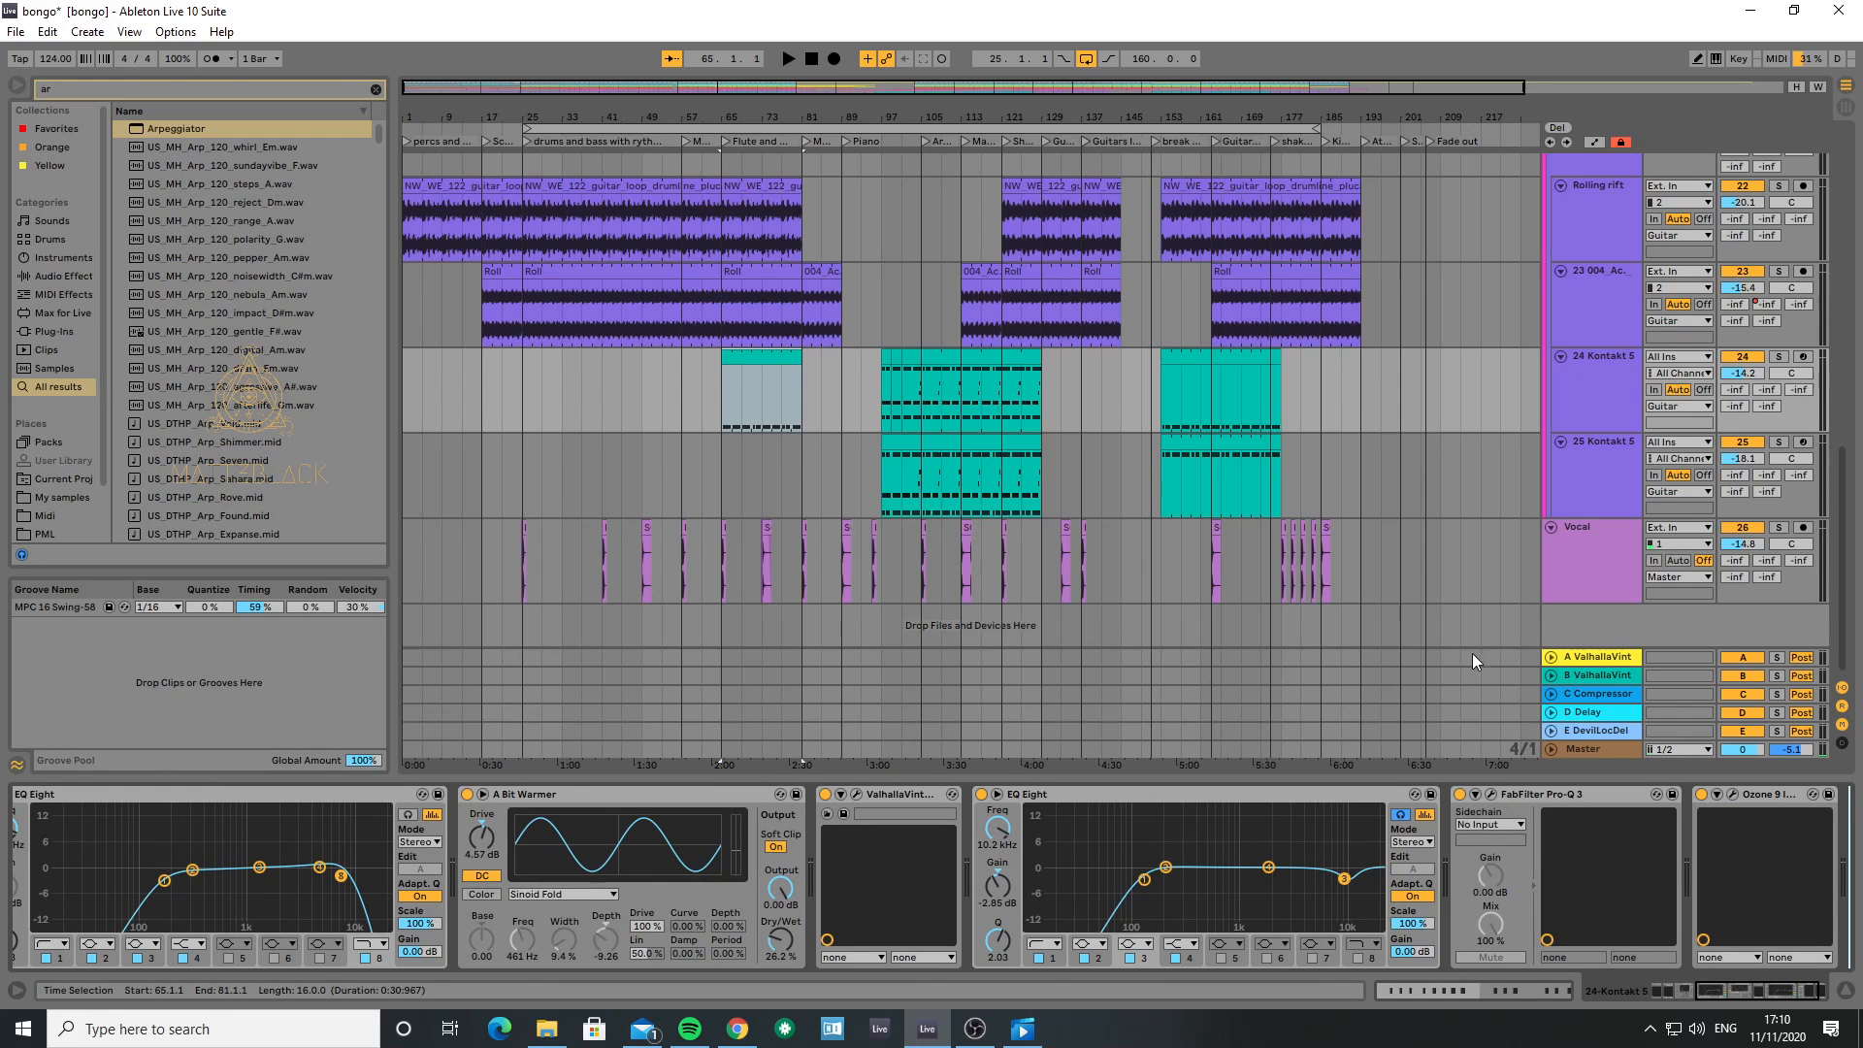
{"action": "left_click", "coordinate": [1490, 794]}
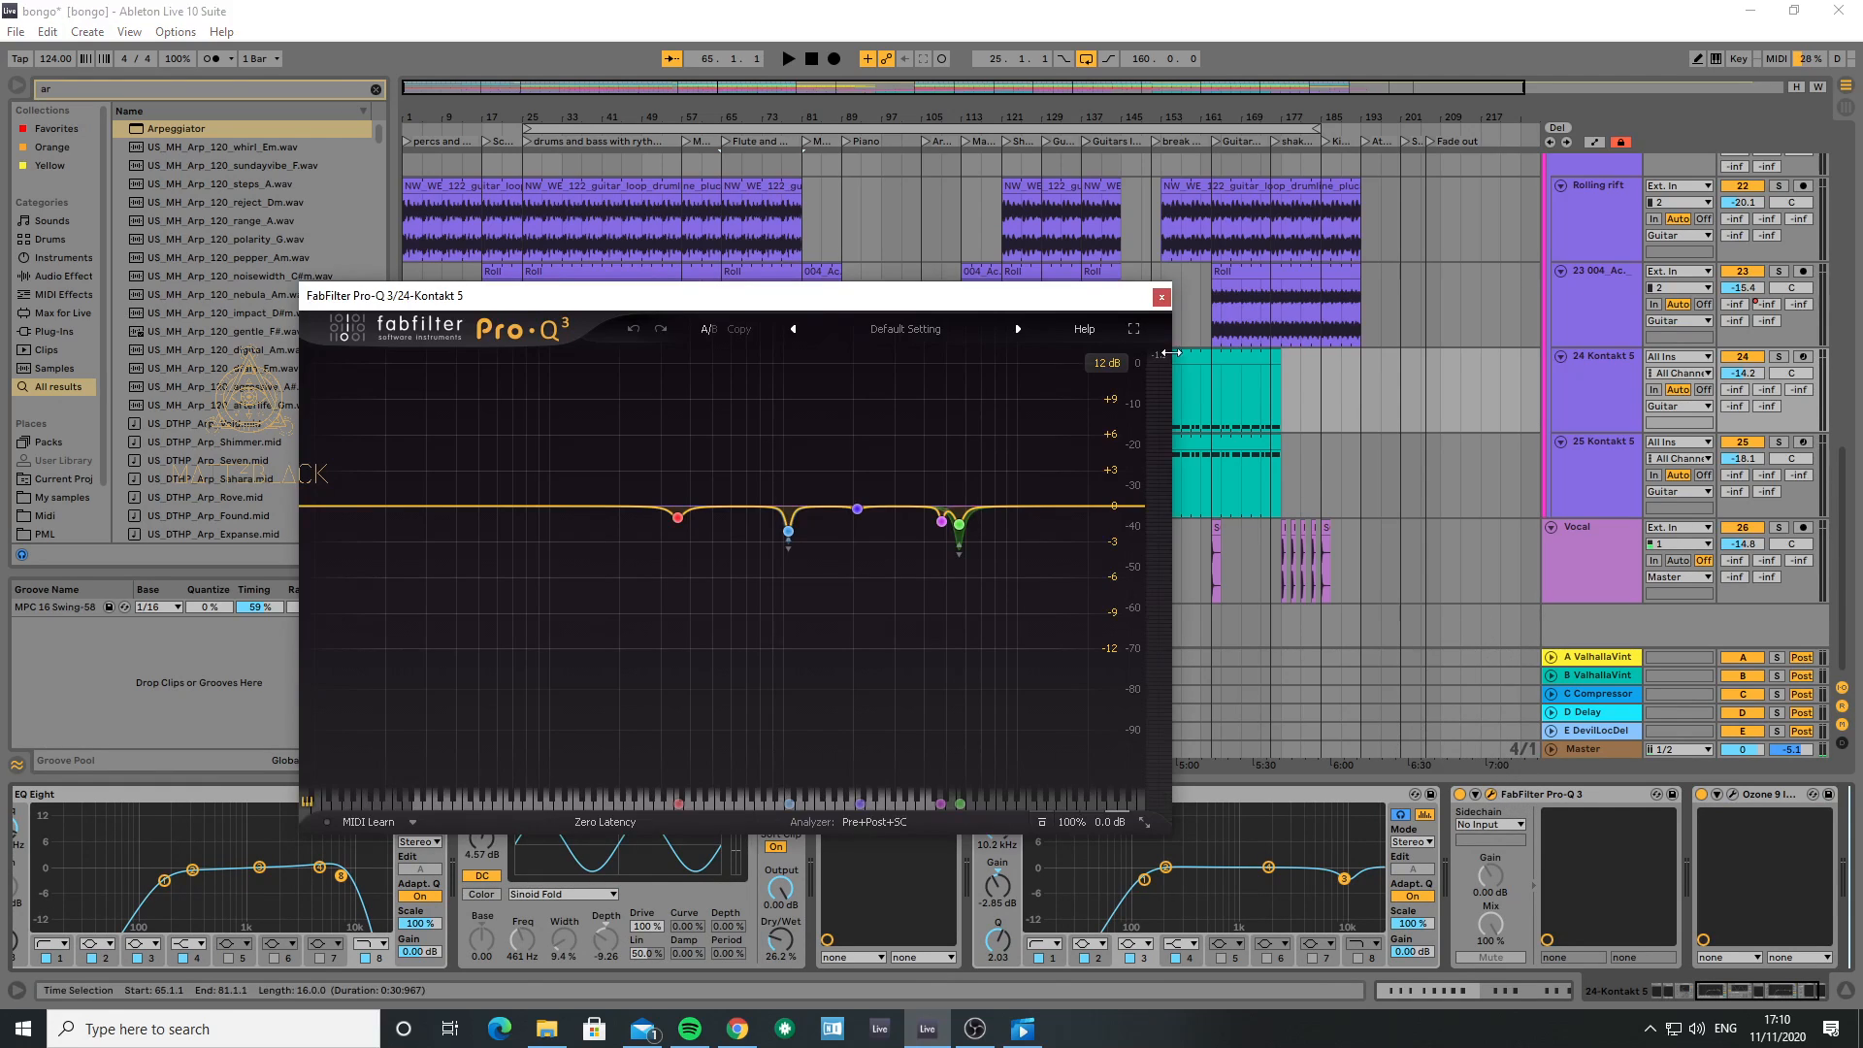
- Close FabFilter Pro-Q 3 and examine track 24's Ozone 9 Imager stopped and during playback from bar 65
{"action": "left_click", "coordinate": [1162, 298]}
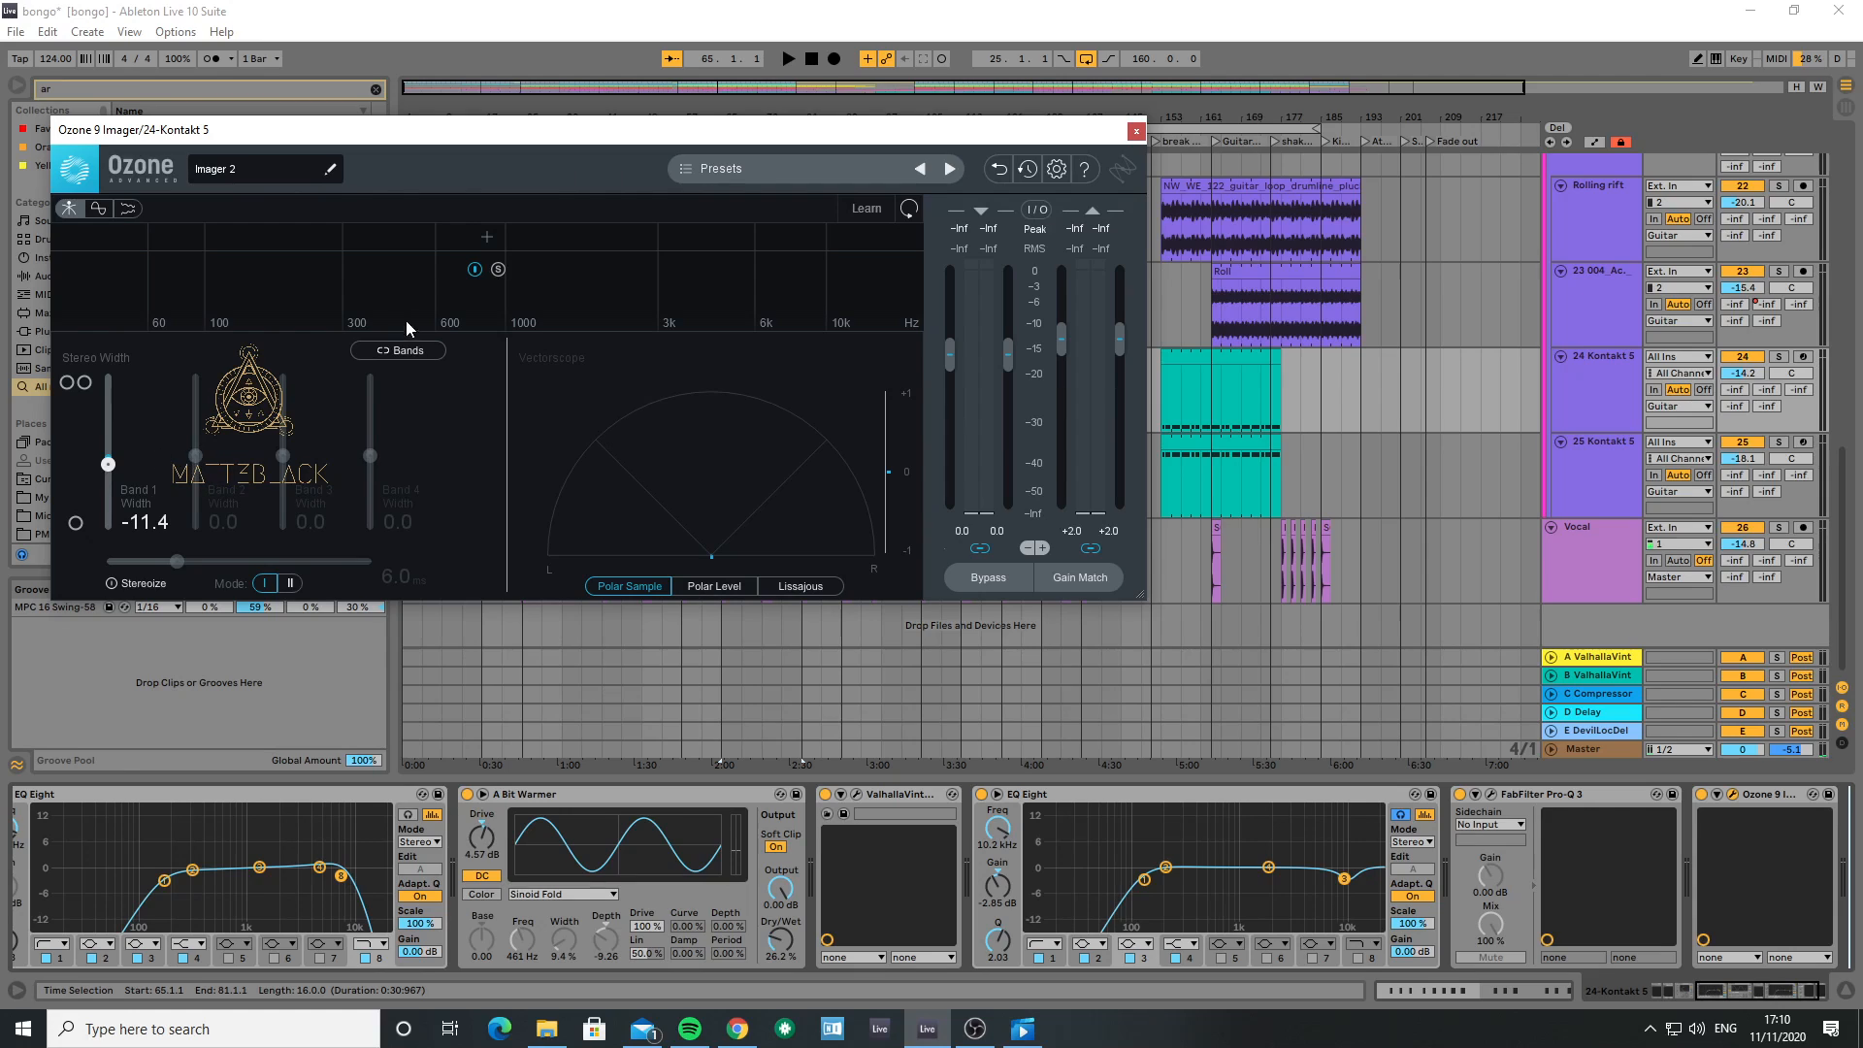
{"action": "left_click", "coordinate": [1136, 130]}
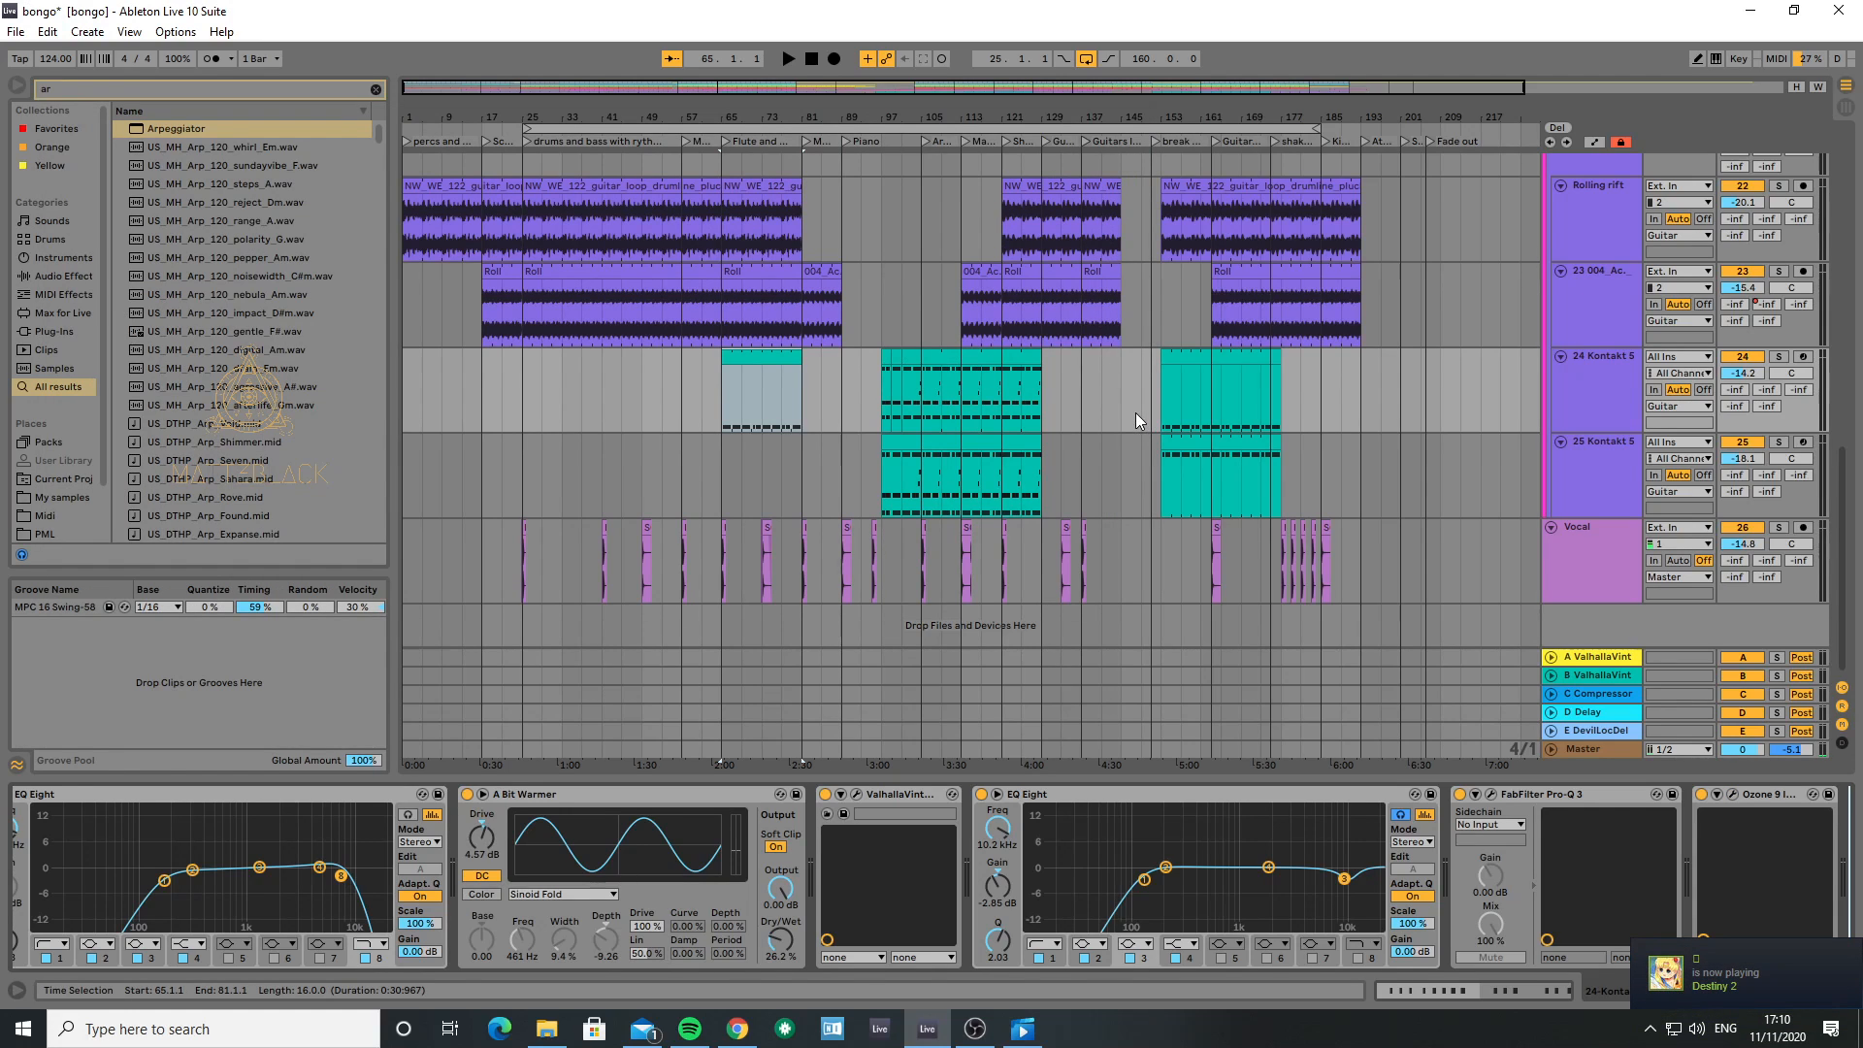
{"action": "key", "text": "space"}
{"action": "left_click", "coordinate": [1733, 794]}
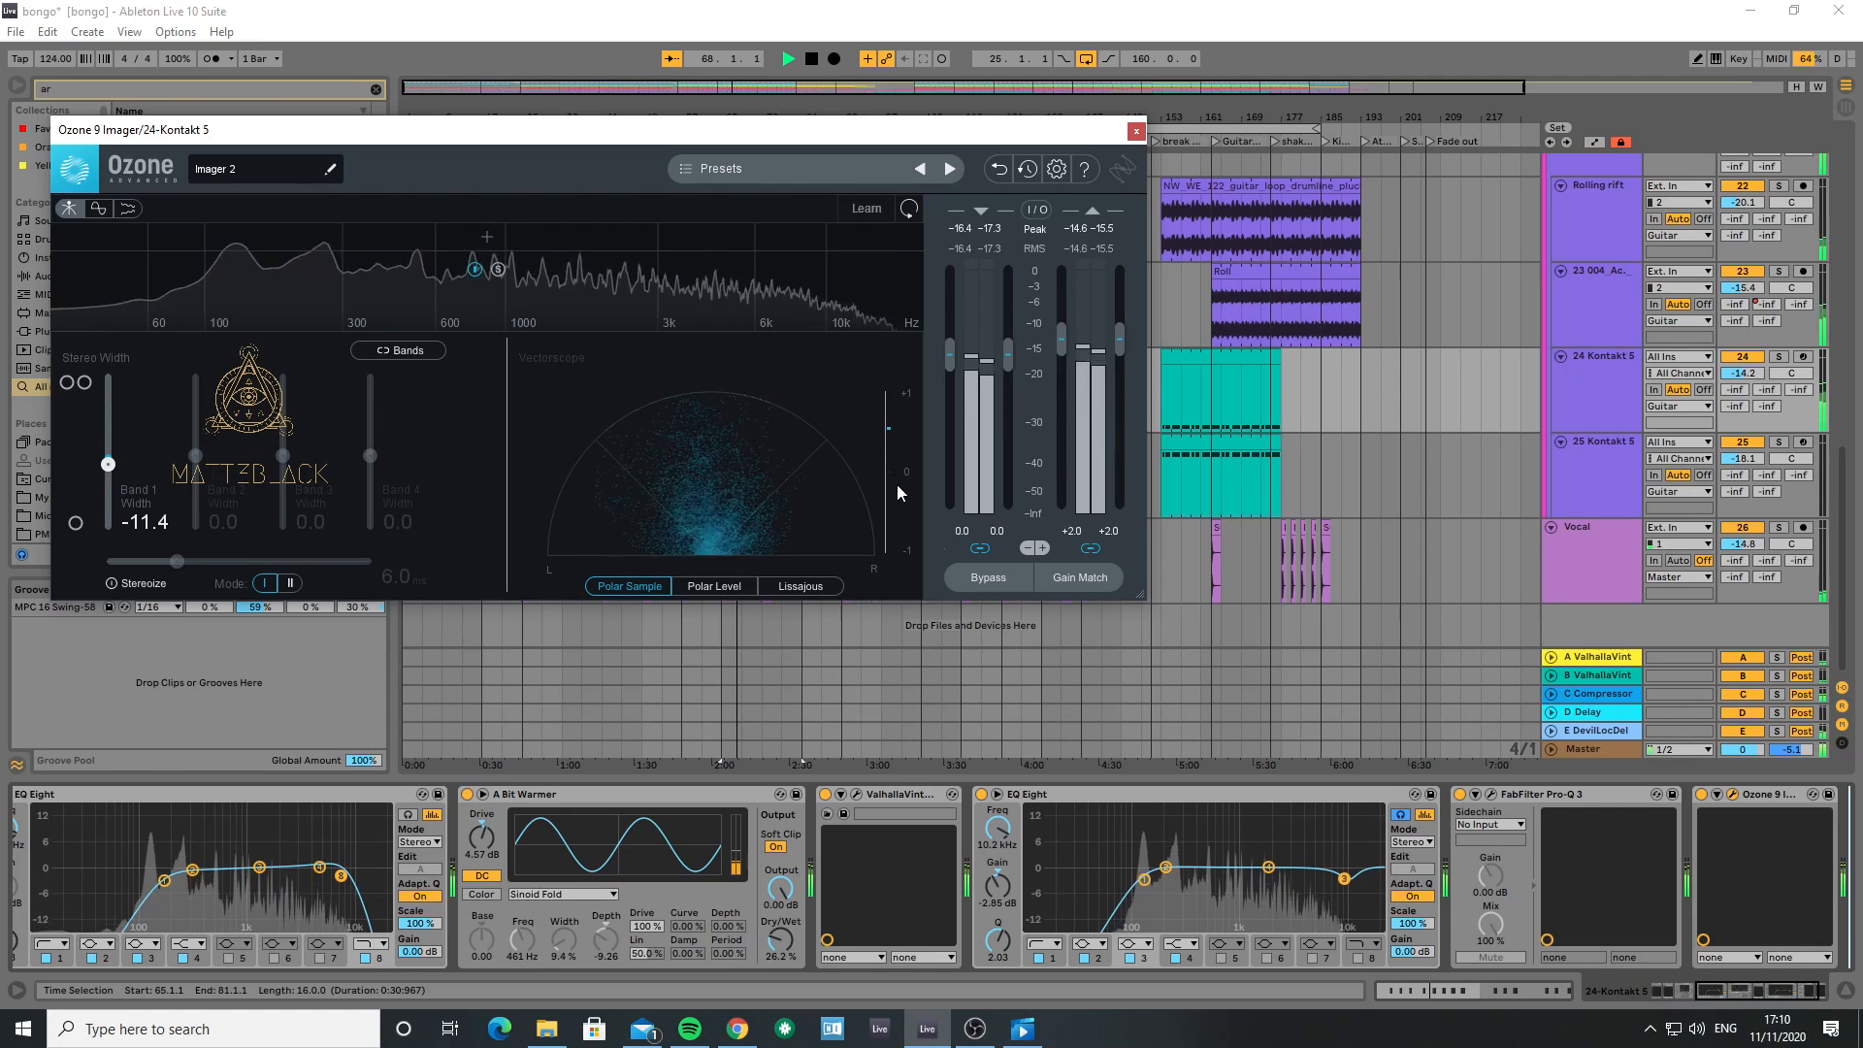
{"action": "left_click", "coordinate": [1137, 132]}
{"action": "key", "text": "space"}
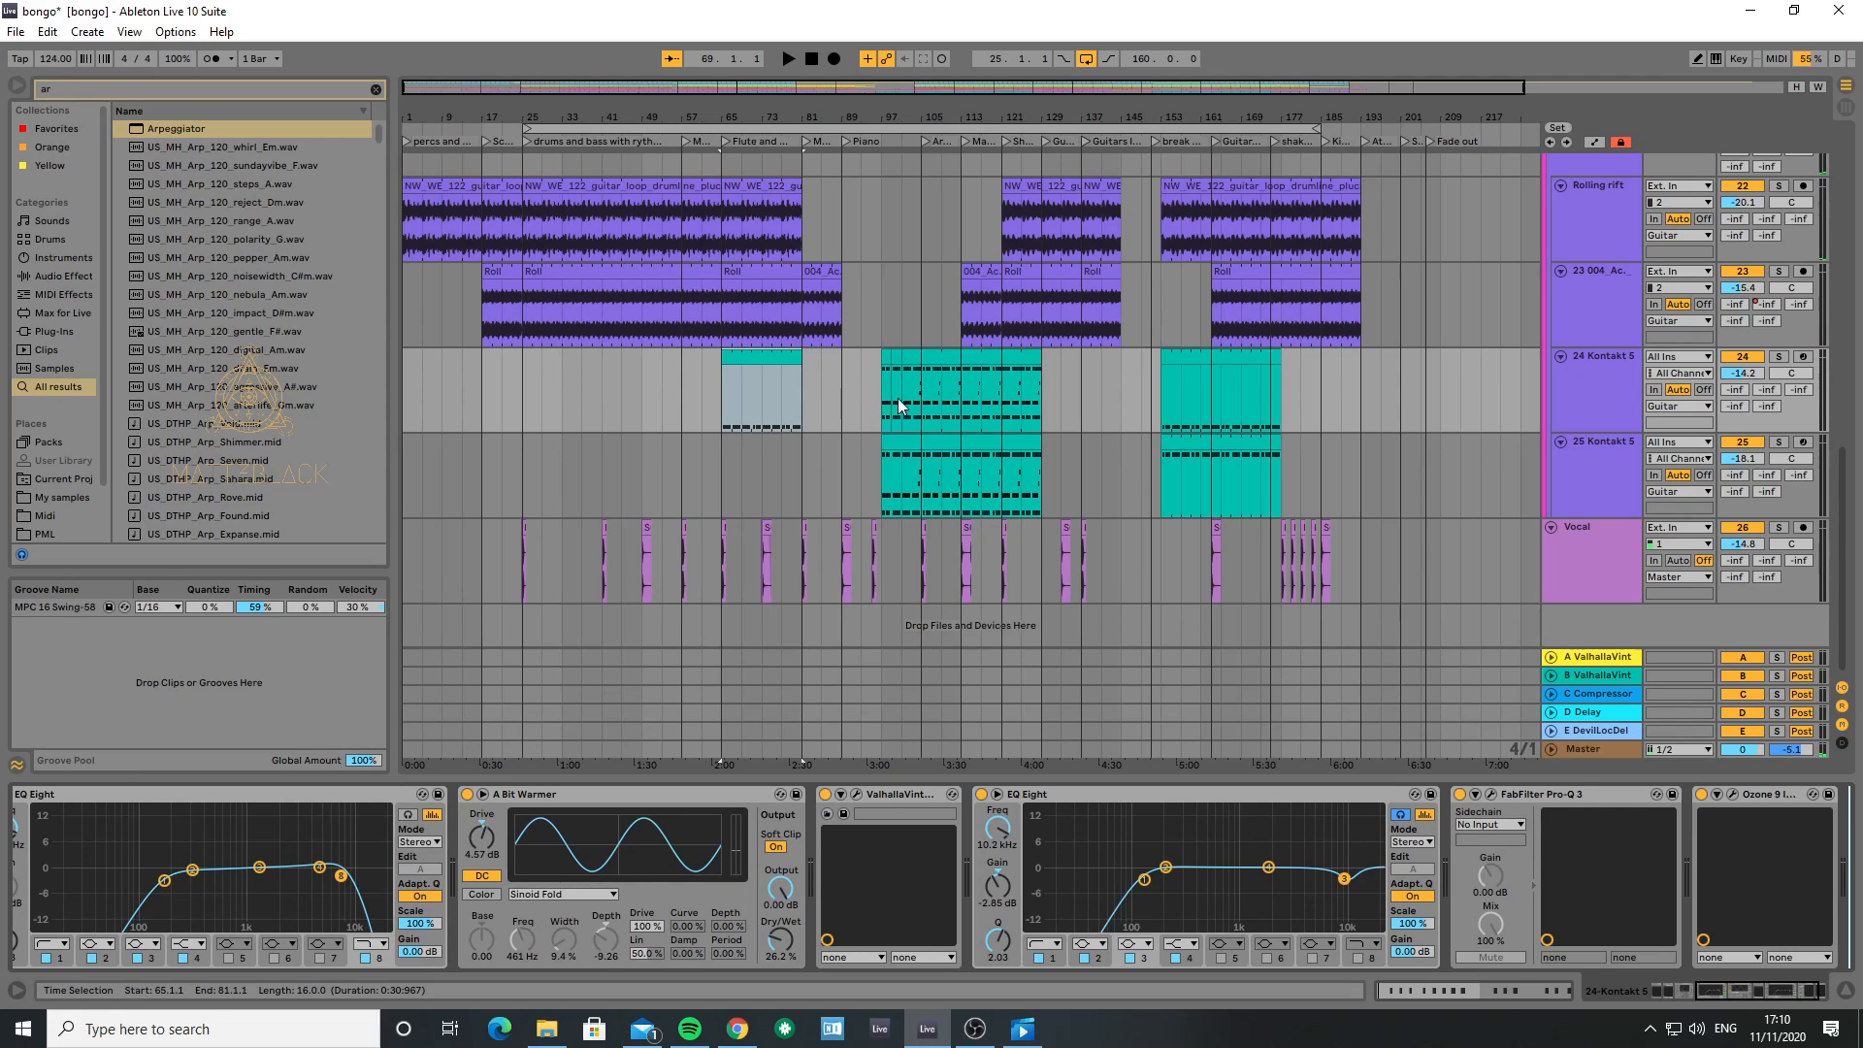
- Set Band 1 Width to 100 in track 24's Ozone 9 Imager during playback and close the plug-in
{"action": "left_click", "coordinate": [1593, 394]}
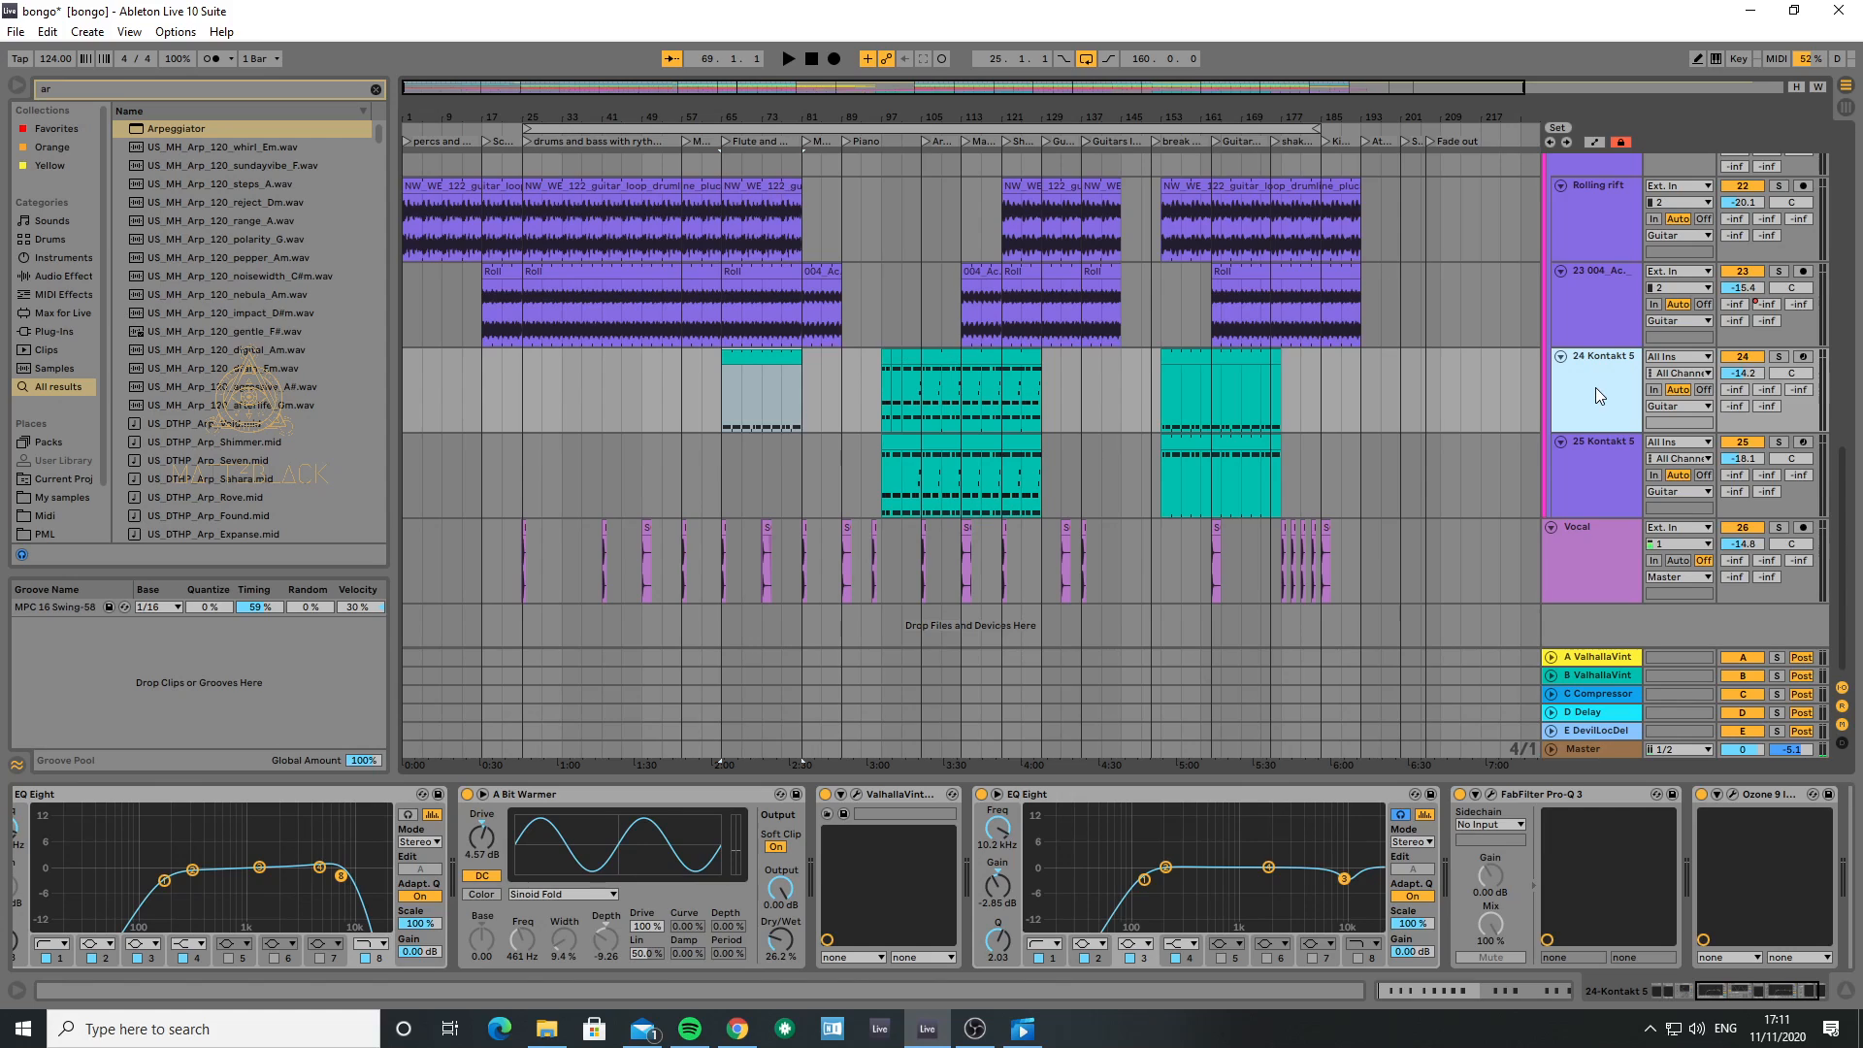
{"action": "left_click", "coordinate": [1733, 796]}
{"action": "left_click", "coordinate": [1733, 794]}
{"action": "key", "text": "space"}
{"action": "left_click_drag", "start_coordinate": [109, 461], "coordinate": [101, 338]}
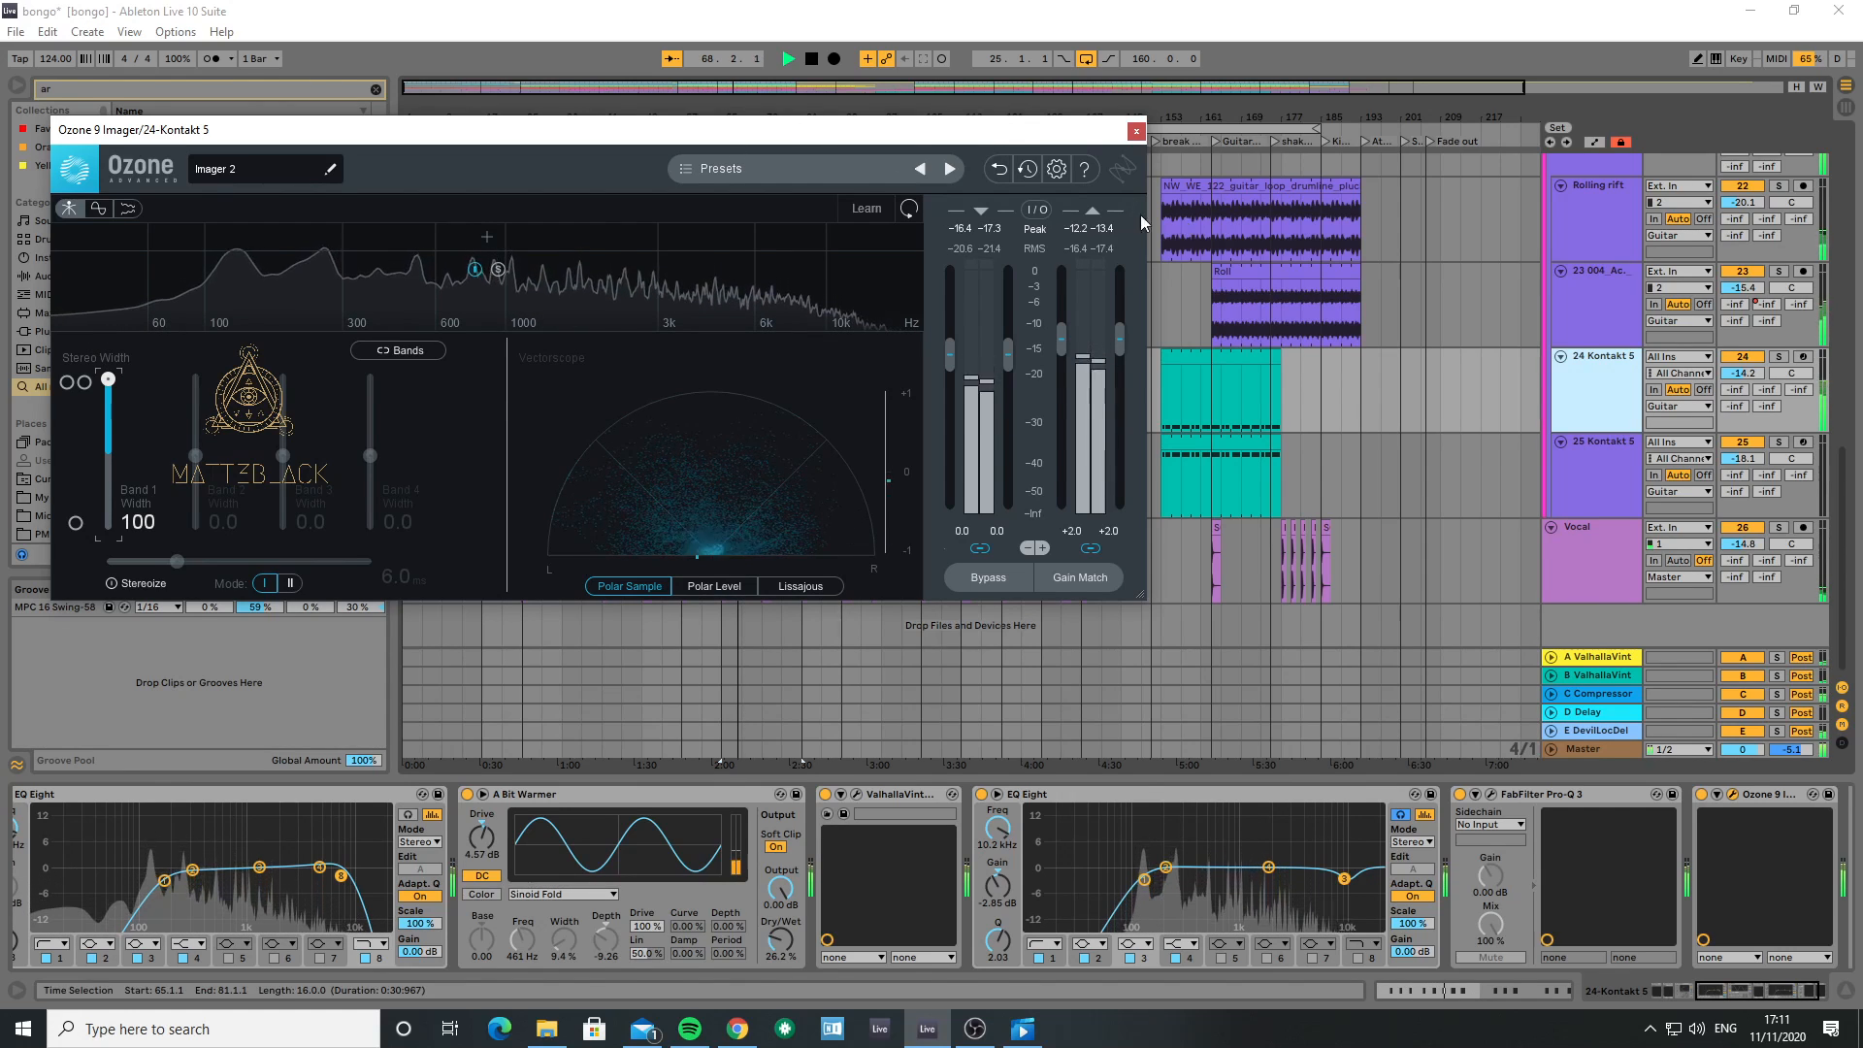
{"action": "key", "text": "space"}
{"action": "left_click", "coordinate": [1137, 131]}
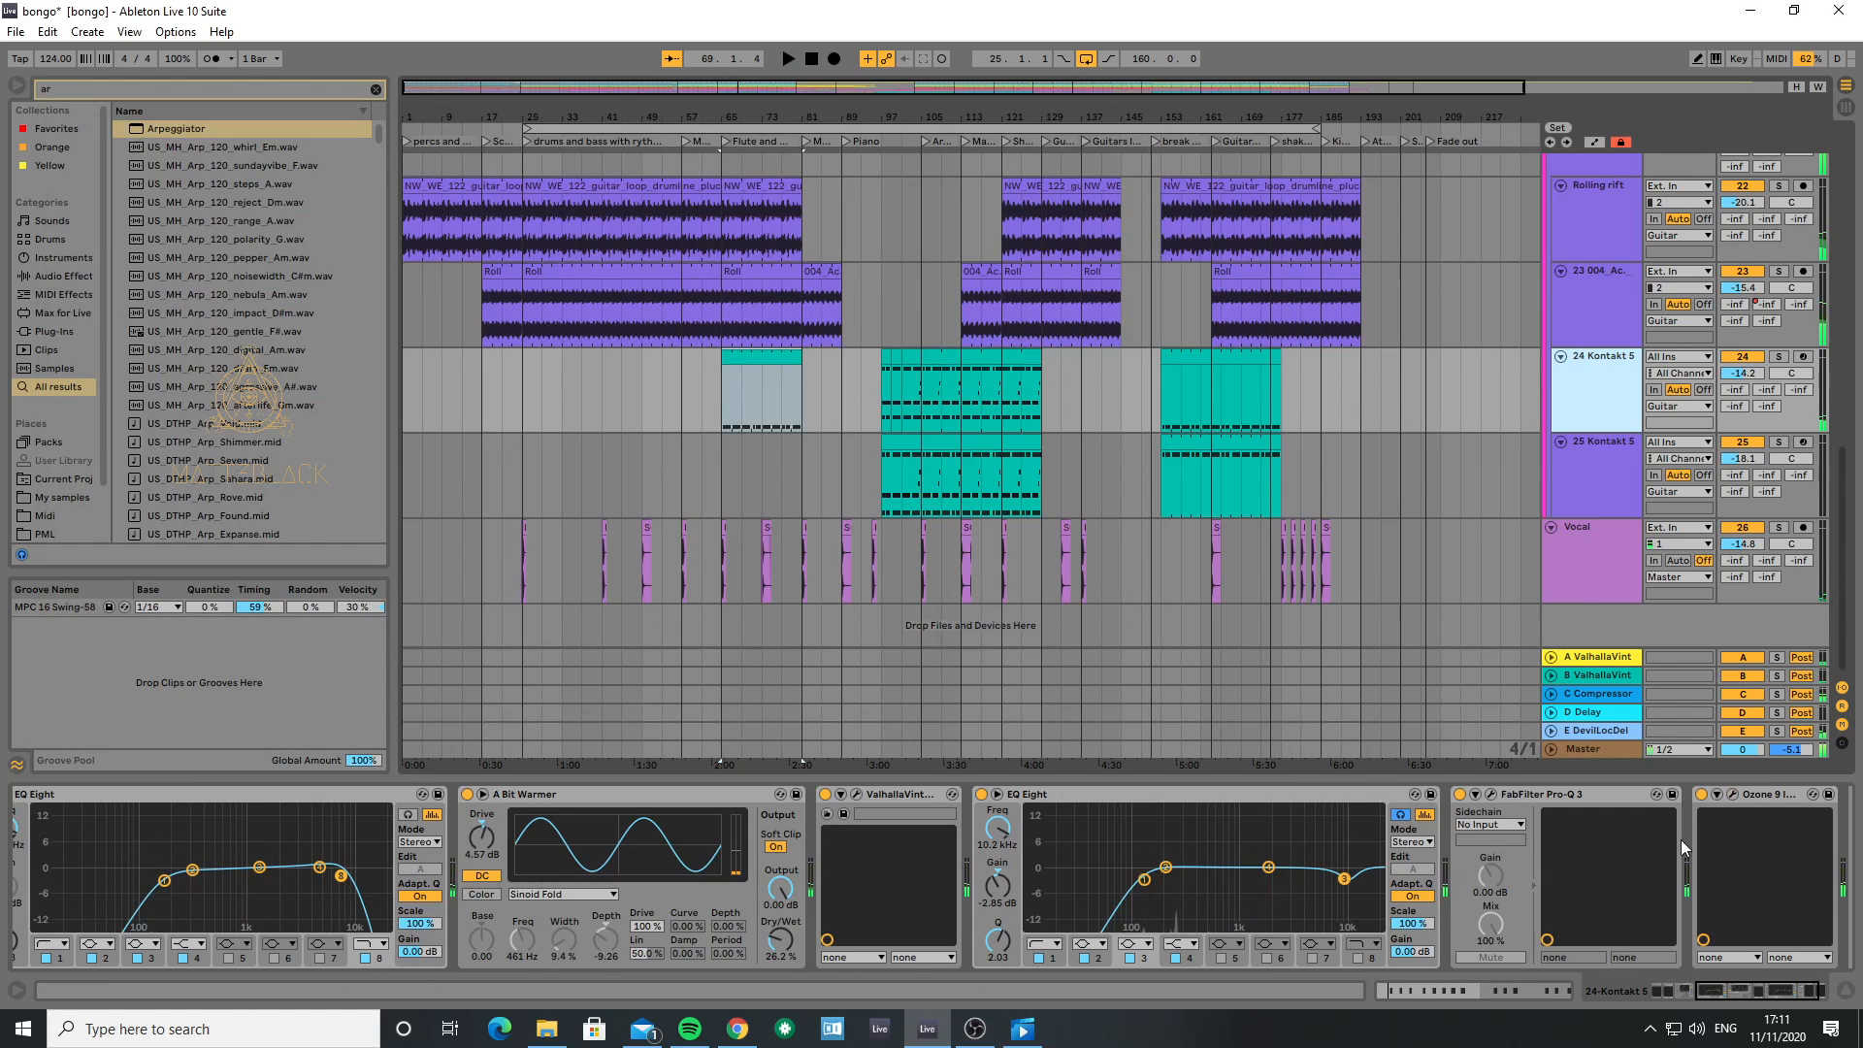
- Audition the mix in mono from bar 65 with the master track's Utility, switch mono off, and stop playback
{"action": "left_click", "coordinate": [1604, 751]}
{"action": "key", "text": "space"}
{"action": "left_click", "coordinate": [1325, 920]}
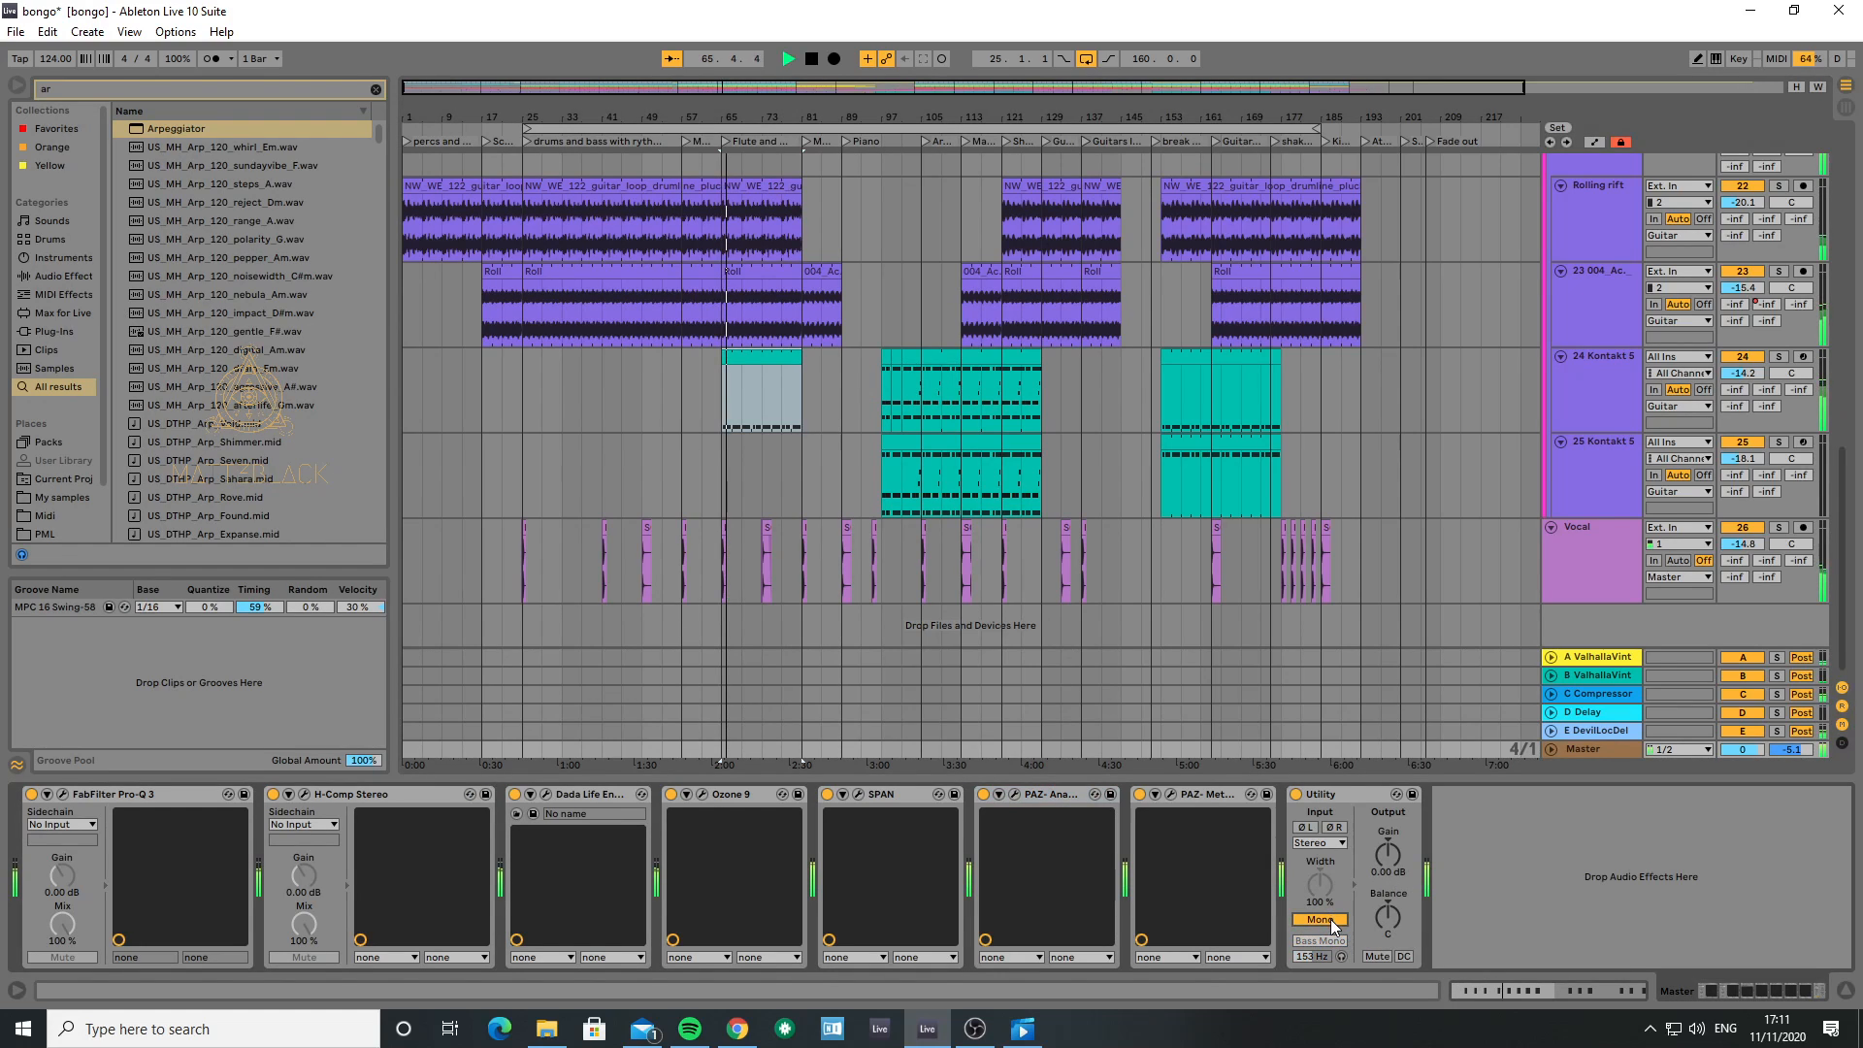
{"action": "left_click", "coordinate": [1334, 922]}
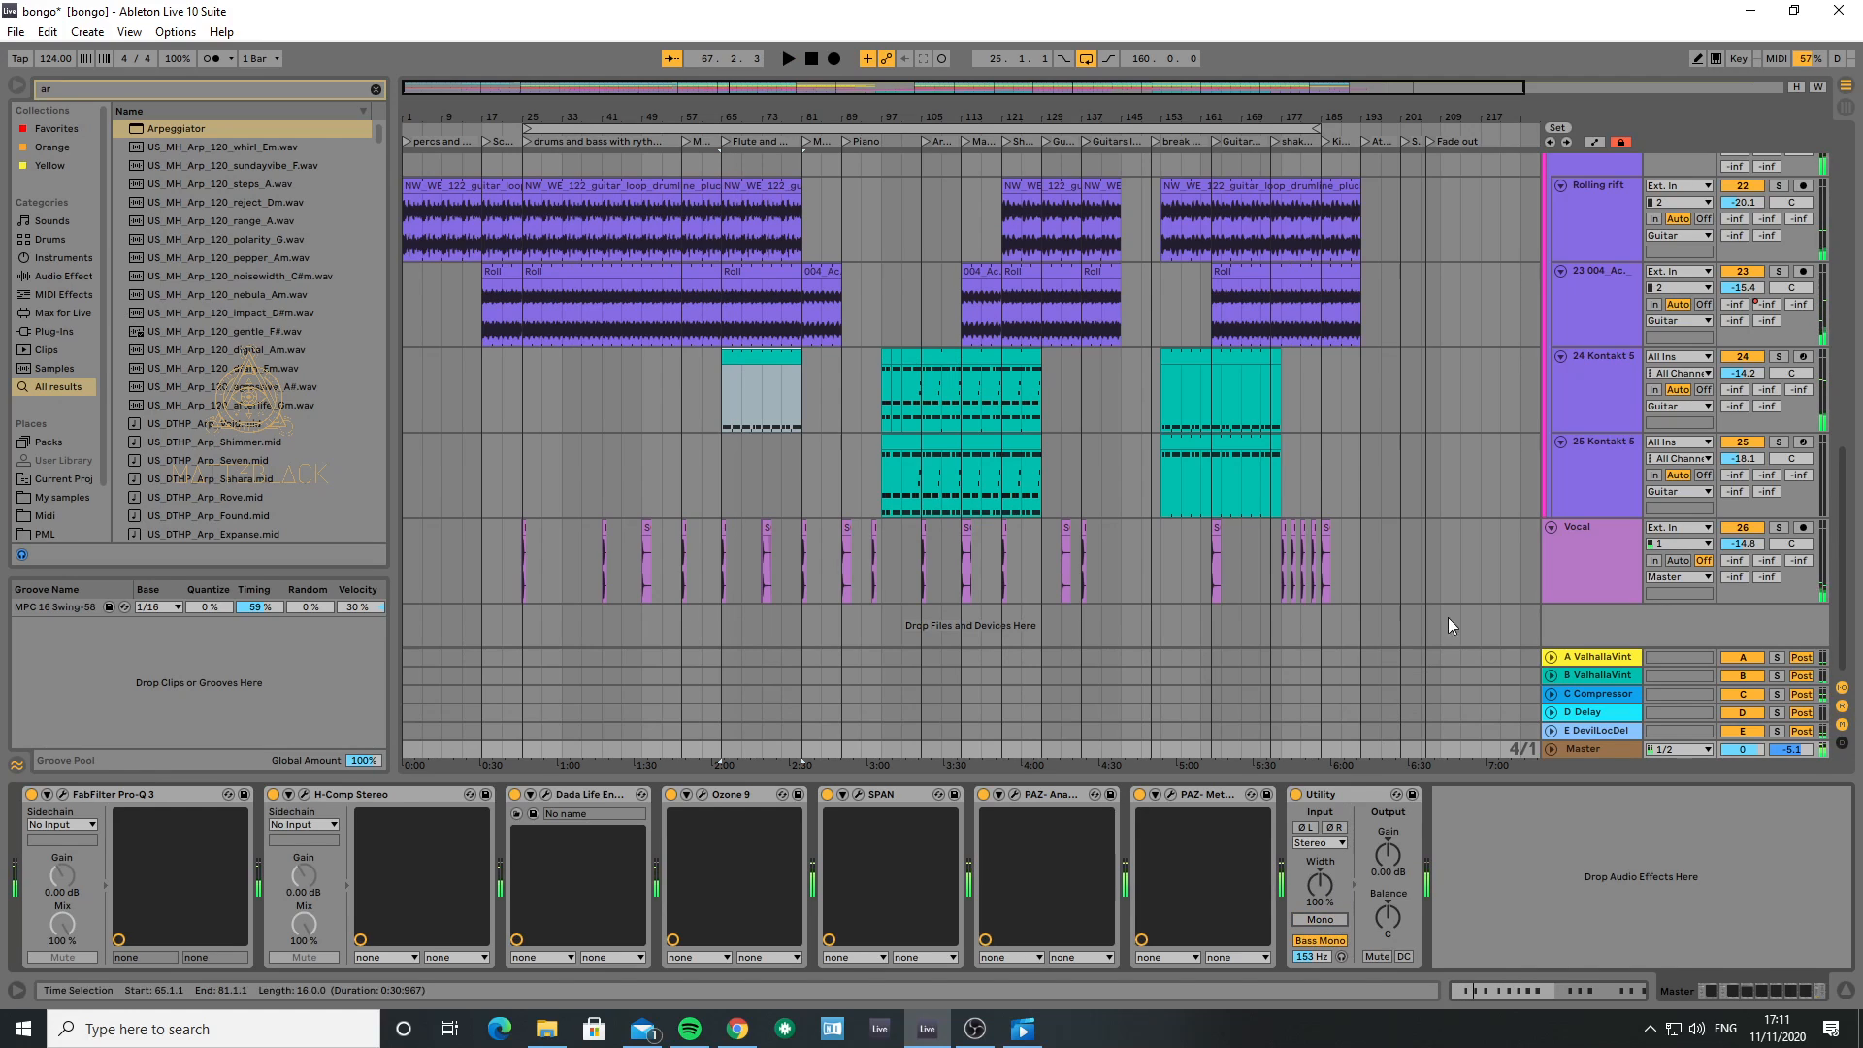
- Set Band 1 Width to -16.5 in track 24's Ozone 9 Imager and close the plug-in
{"action": "left_click", "coordinate": [1580, 380]}
{"action": "left_click", "coordinate": [1733, 796]}
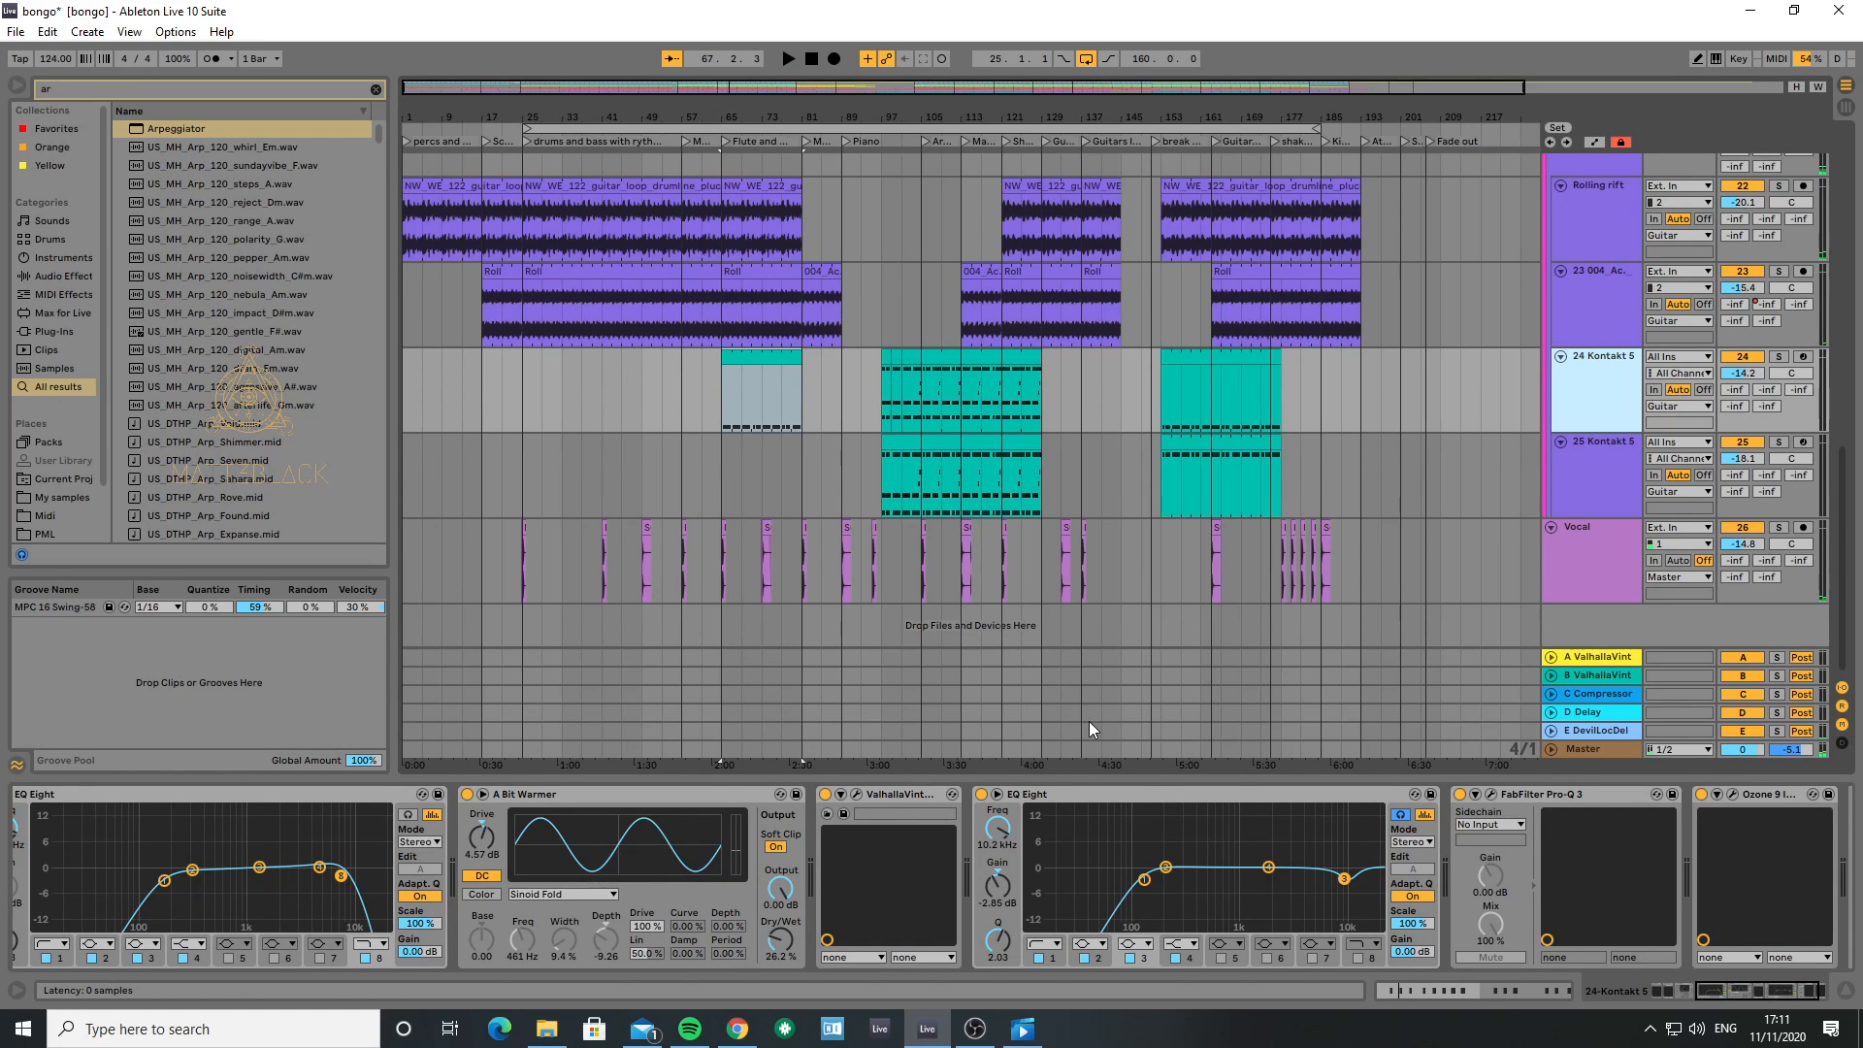
{"action": "left_click_drag", "start_coordinate": [107, 381], "coordinate": [101, 461]}
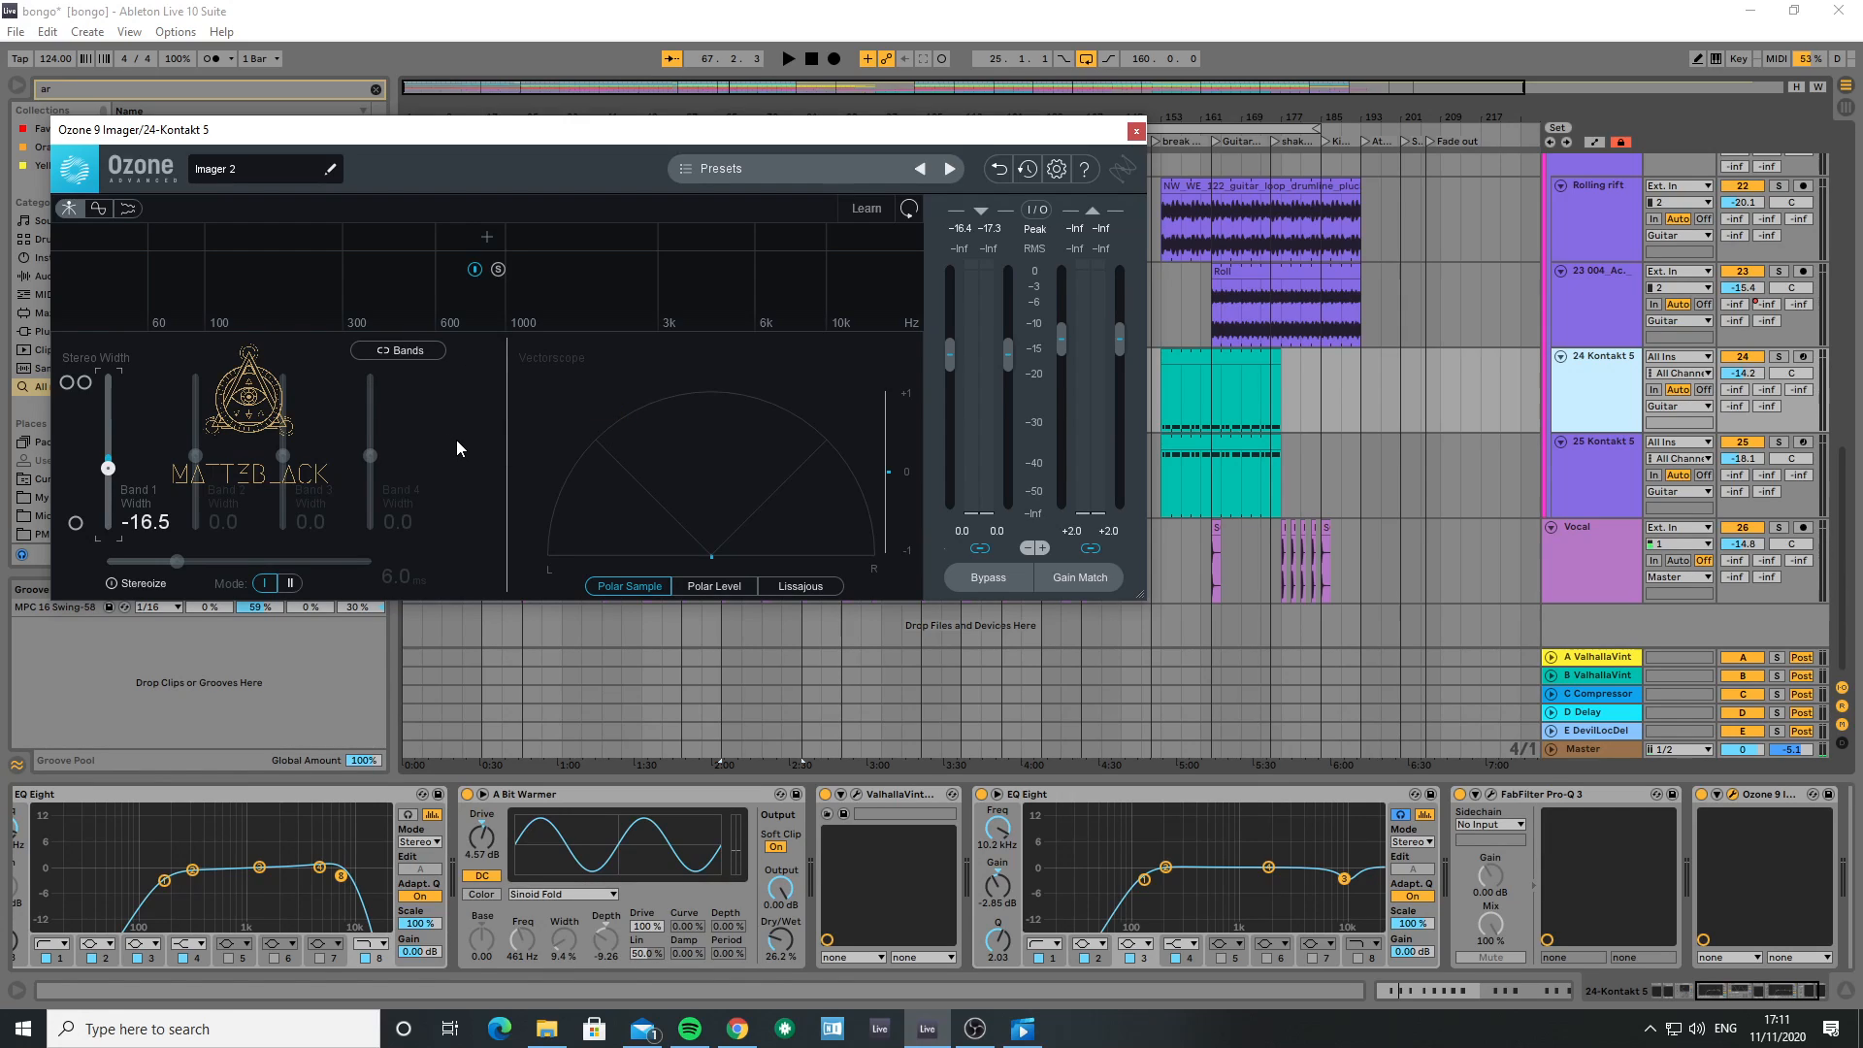
{"action": "left_click", "coordinate": [1137, 130]}
- Replay the passage from bar 65 and compare mono and stereo using the master Utility, restoring stereo and stopping playback
{"action": "key", "text": "space"}
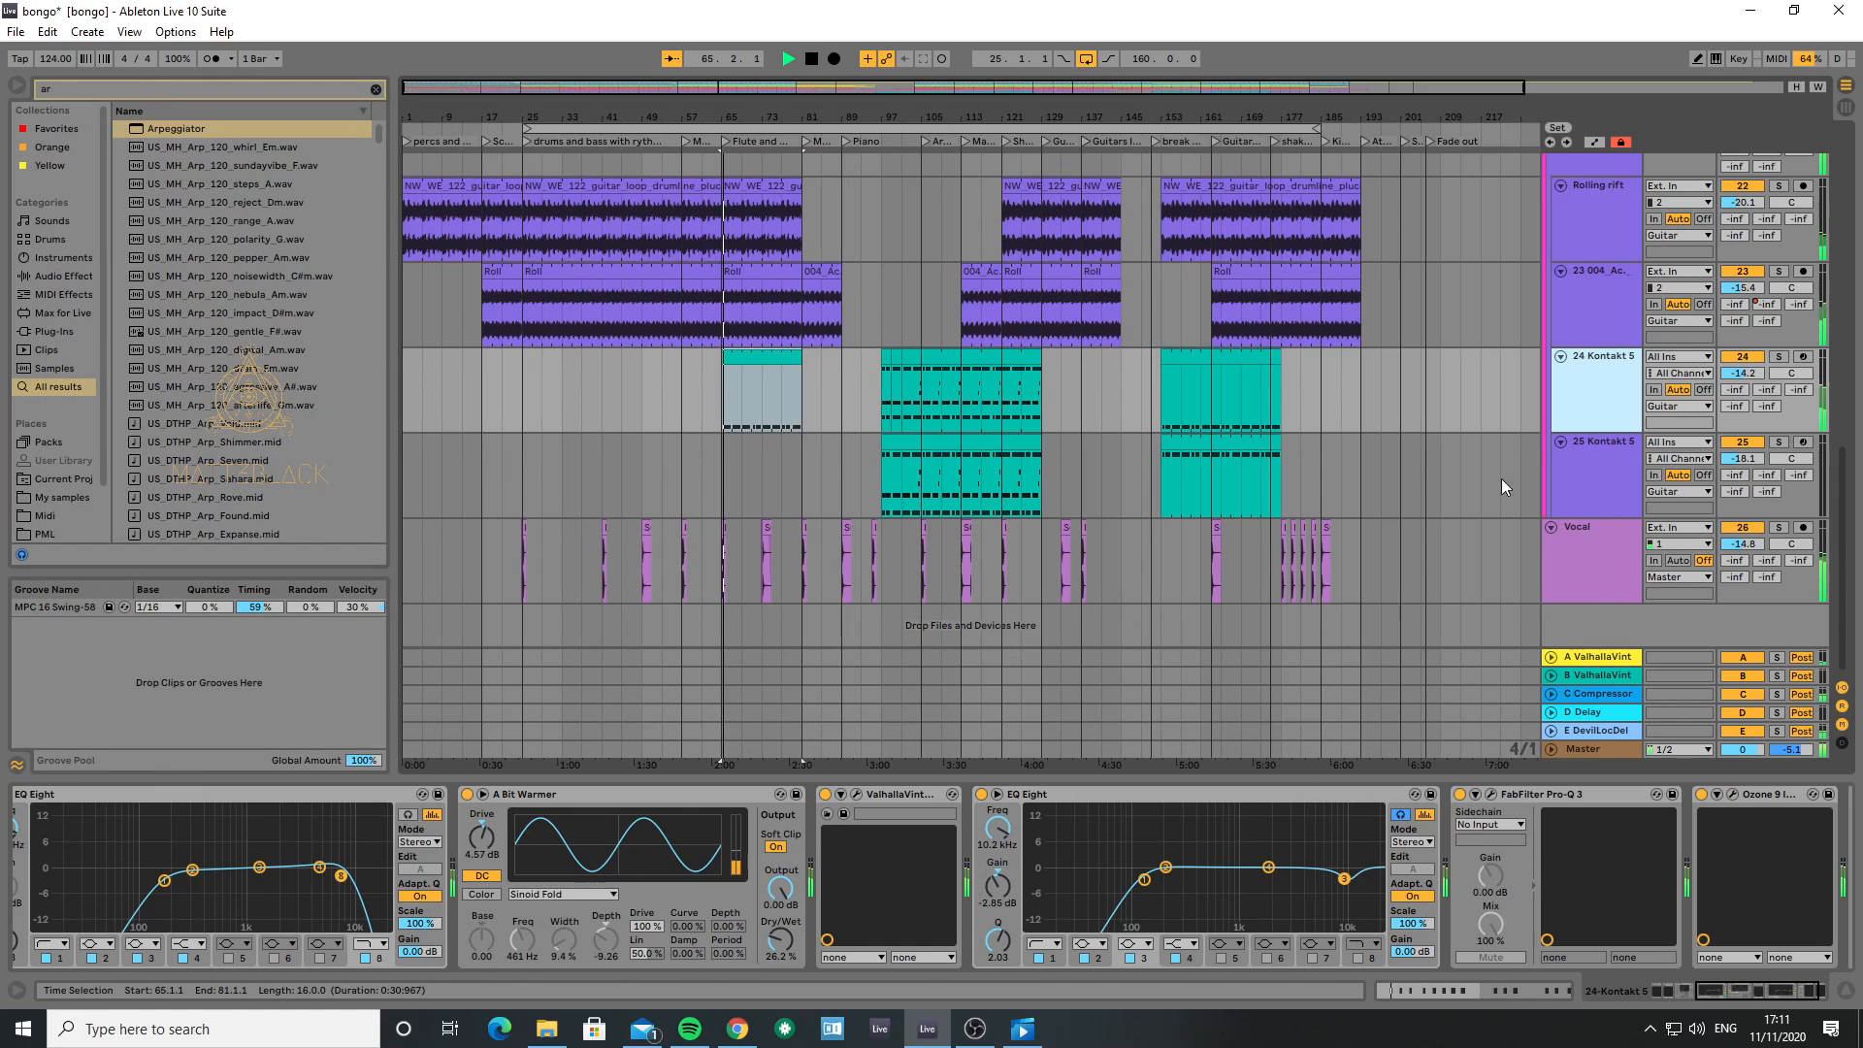
{"action": "left_click", "coordinate": [1597, 753]}
{"action": "left_click", "coordinate": [1324, 922]}
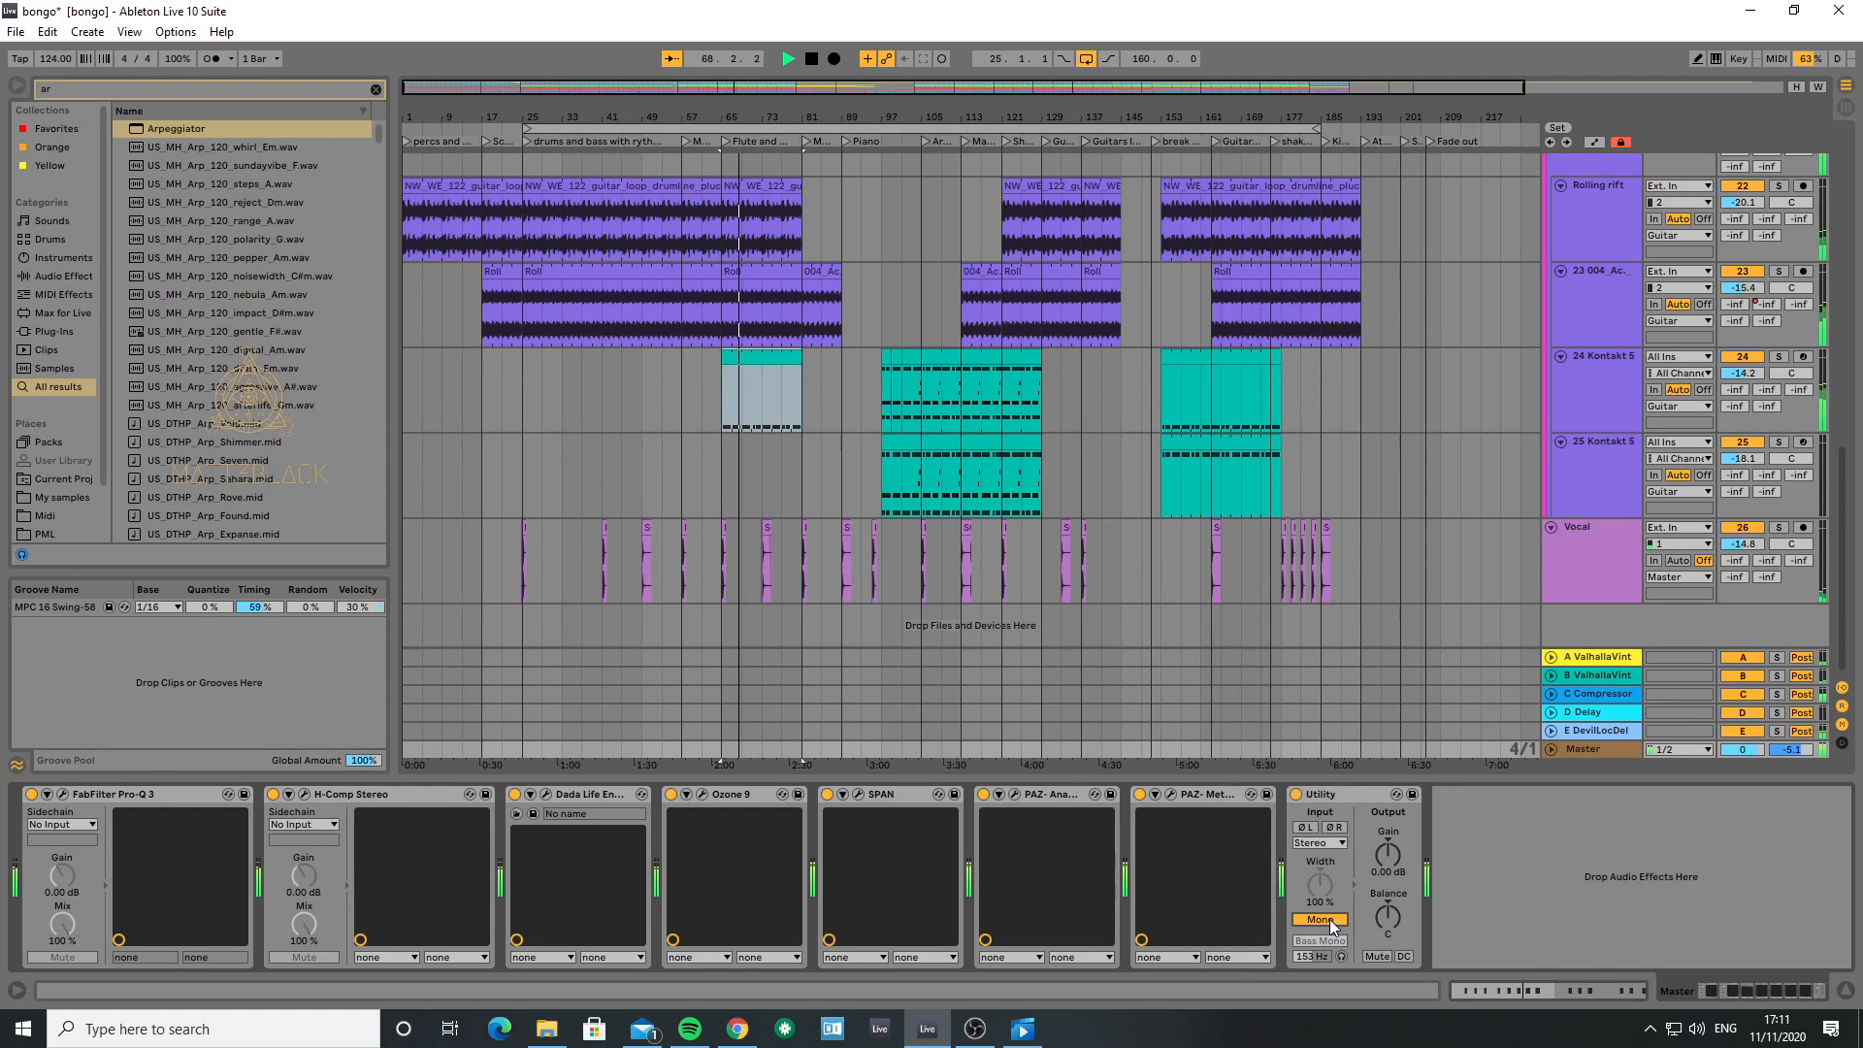
{"action": "left_click", "coordinate": [1320, 919]}
{"action": "key", "text": "space"}
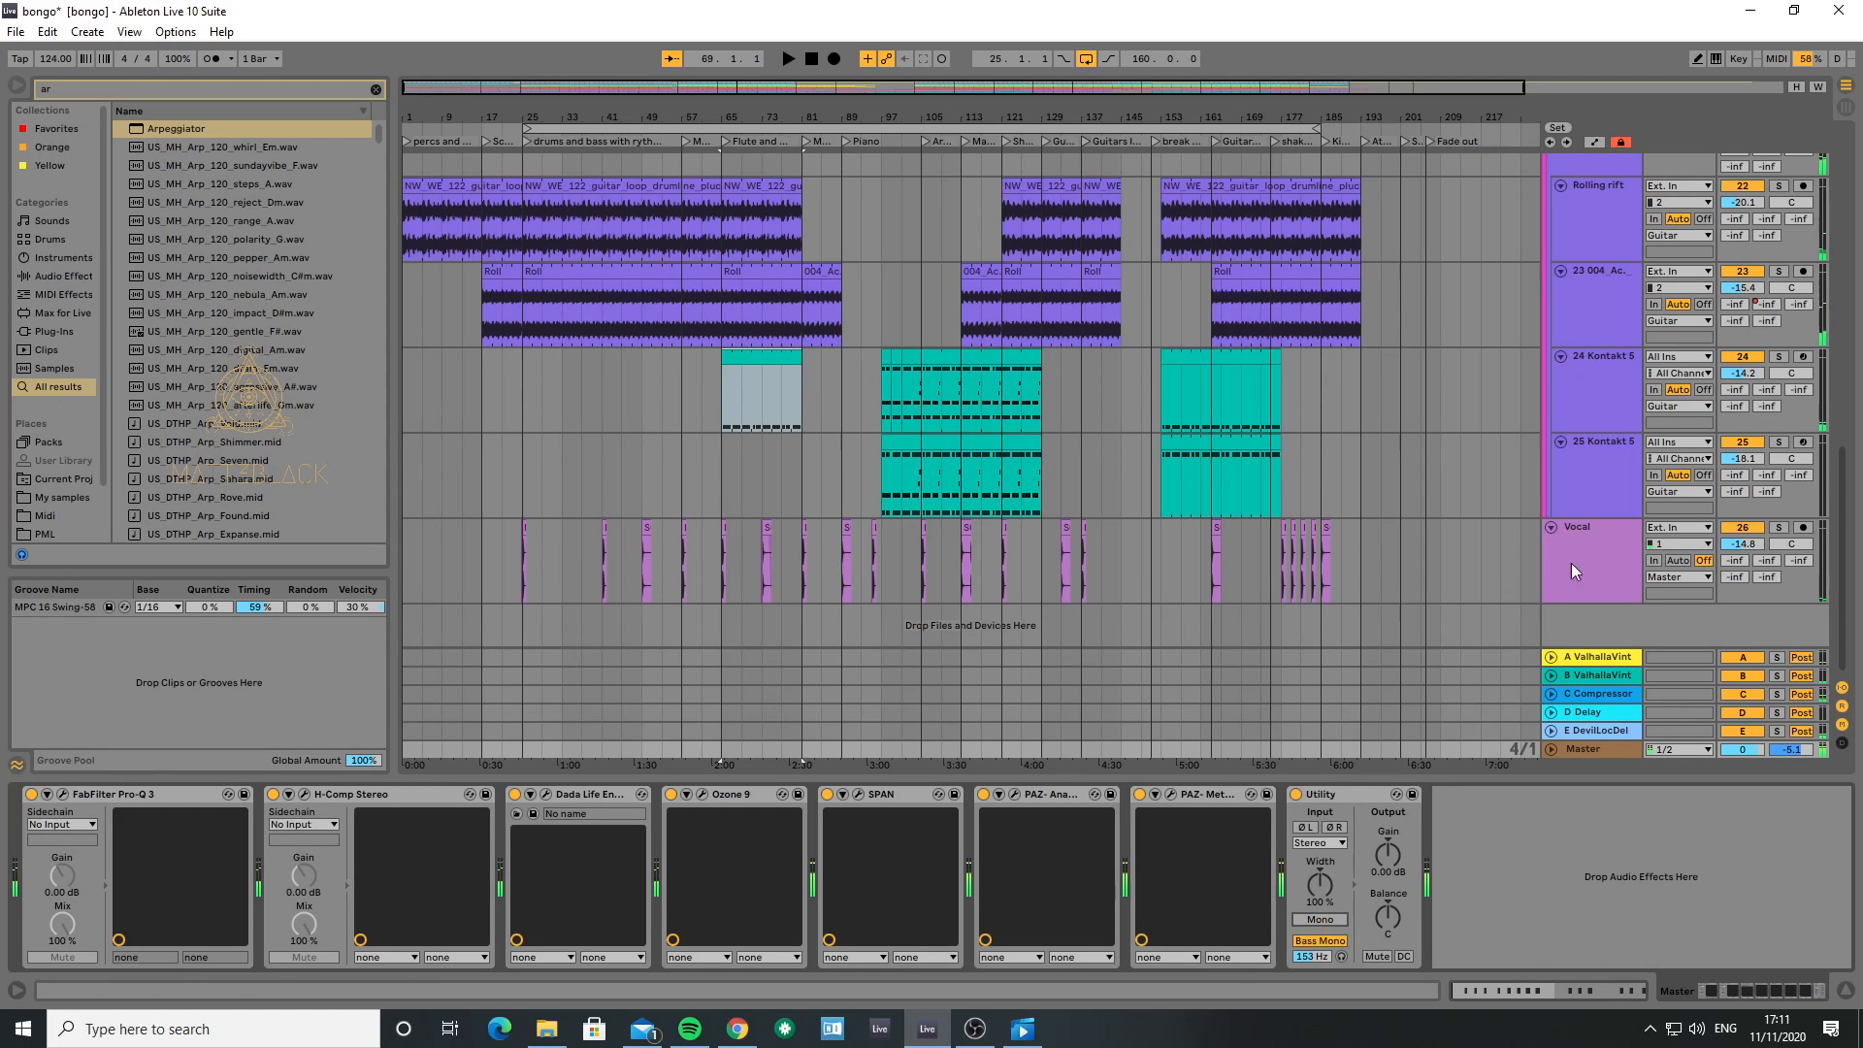
- Recheck the width in track 24's Ozone 9 Imager, close it, and view track 25's device chain
{"action": "left_click", "coordinate": [1607, 400]}
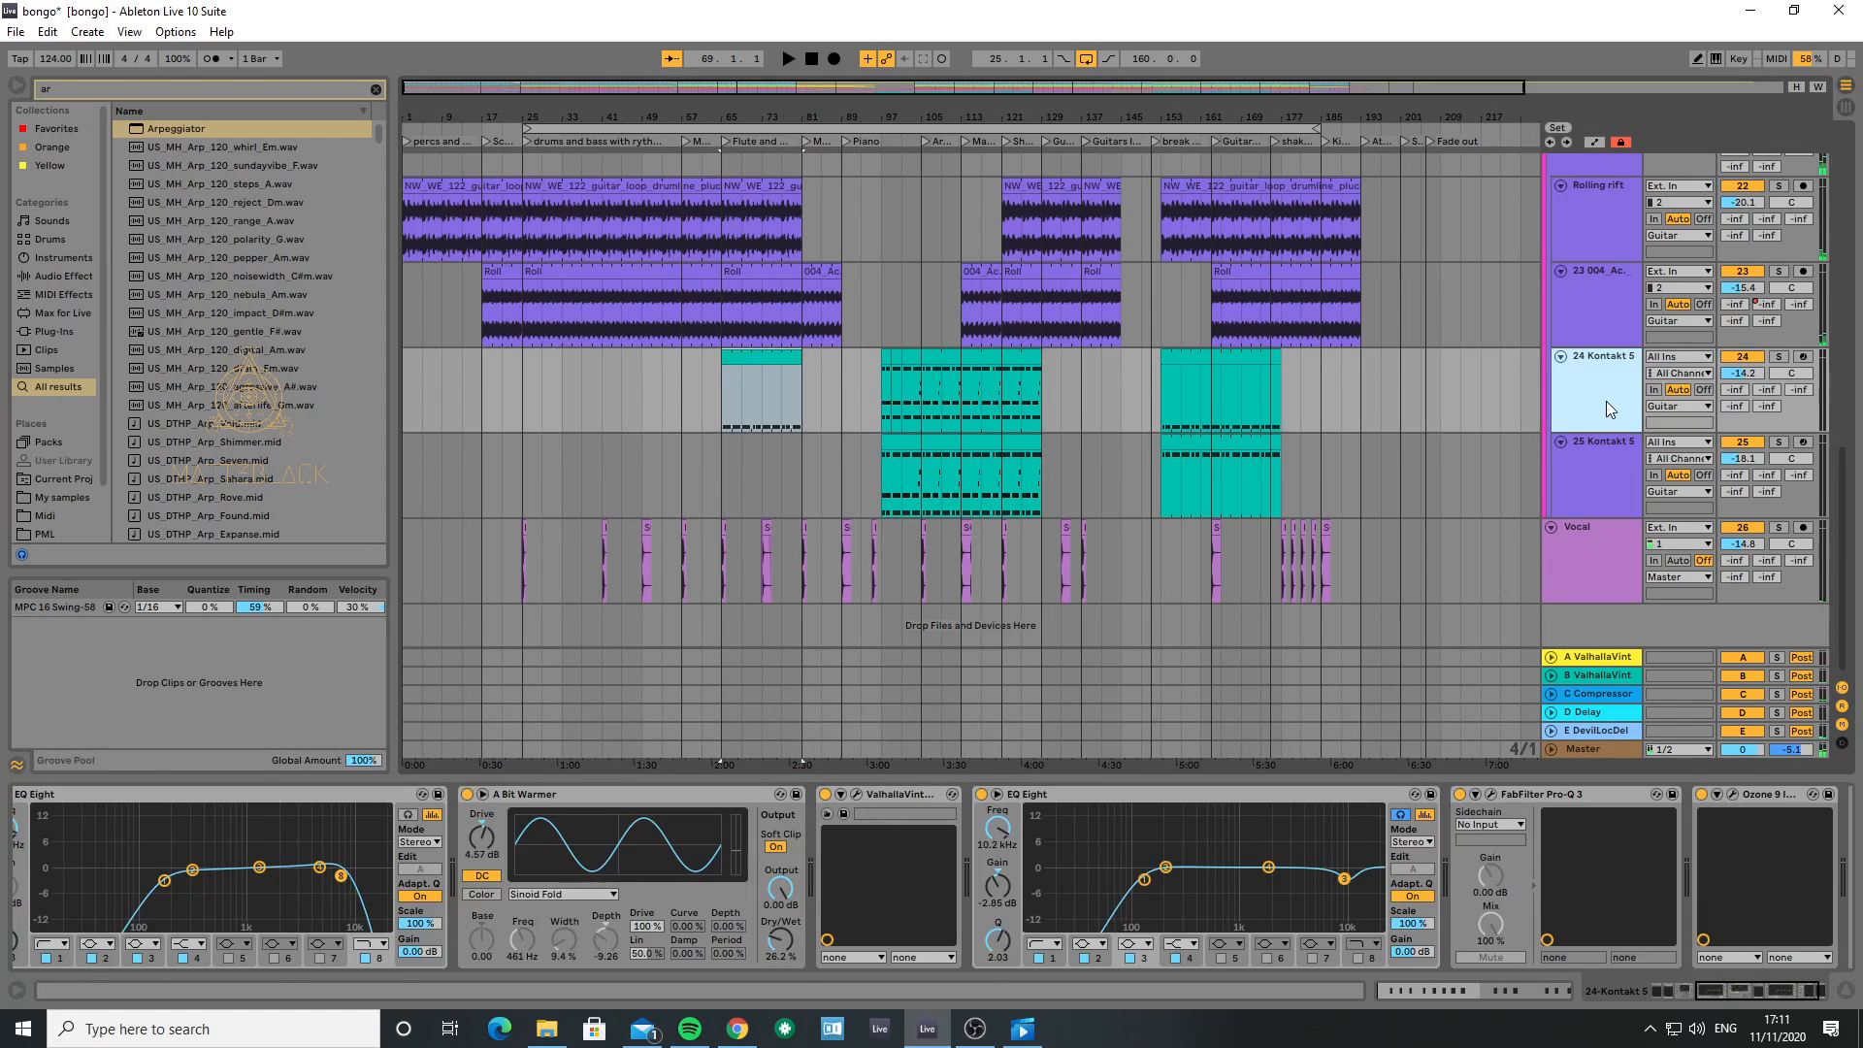
{"action": "left_click", "coordinate": [1734, 794]}
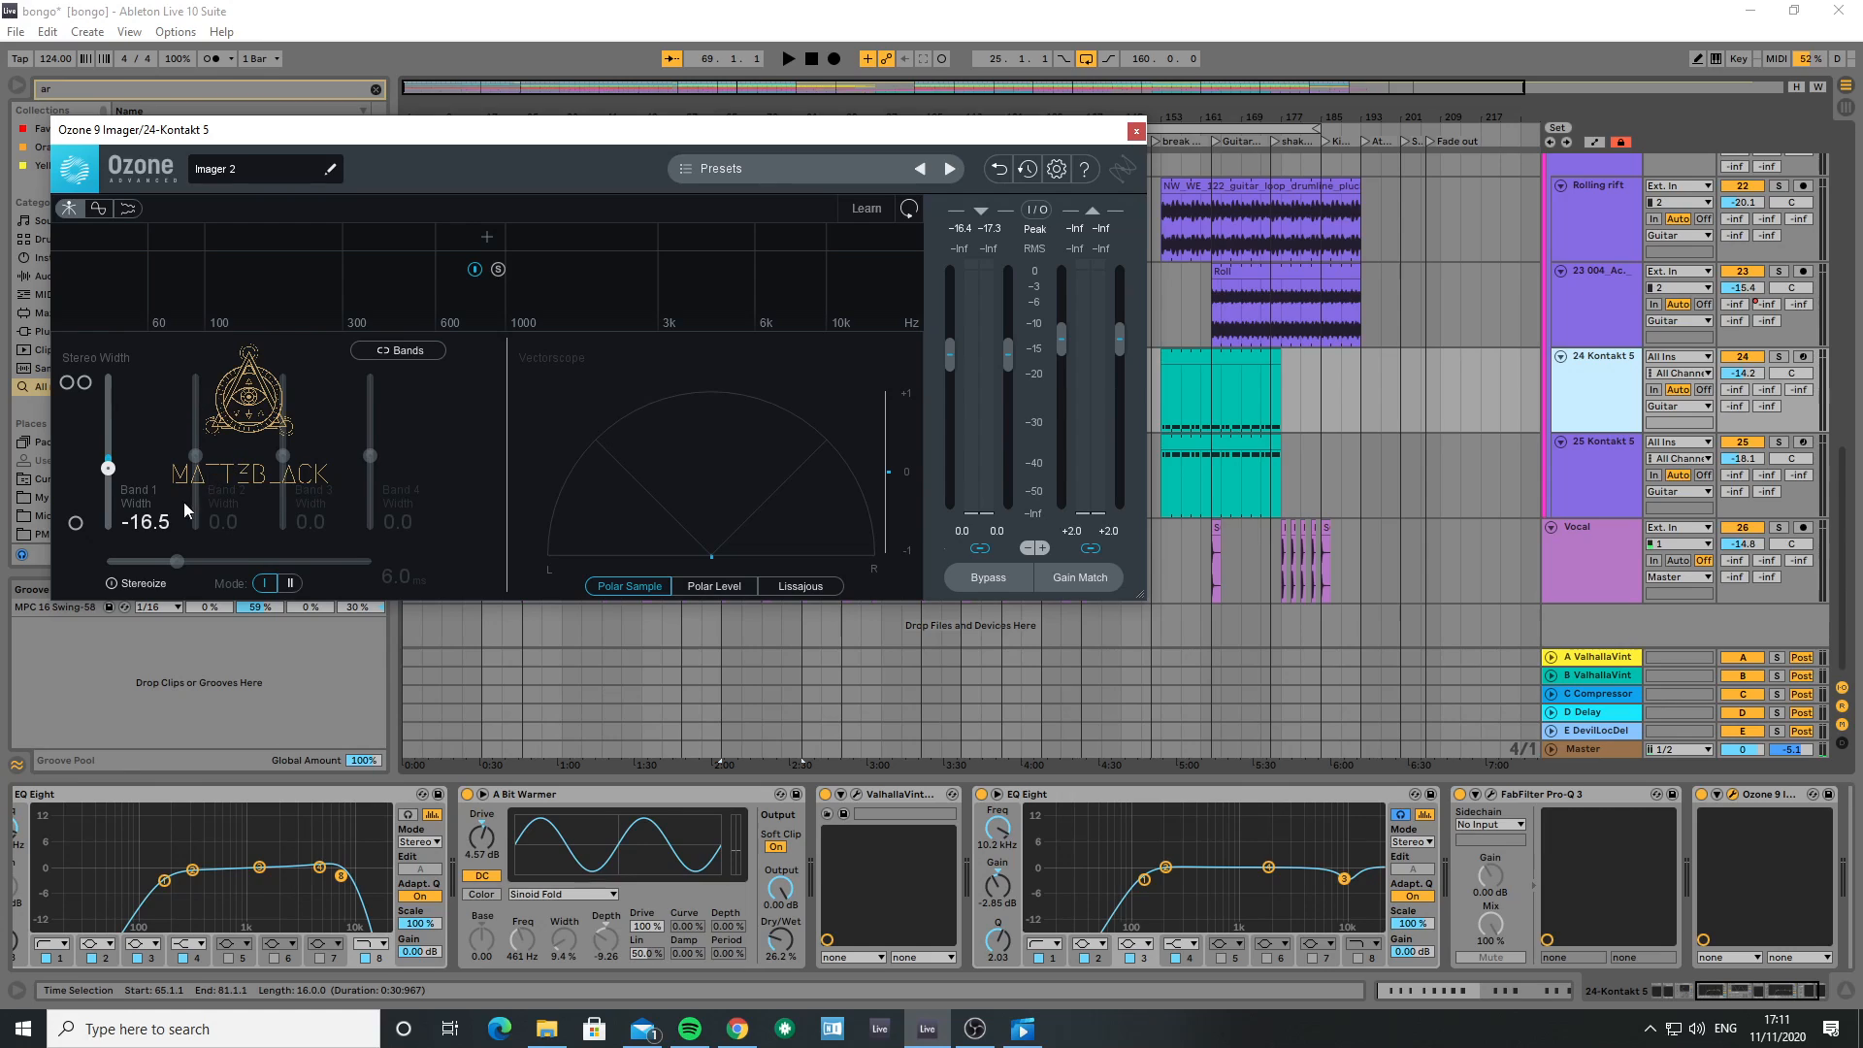
{"action": "left_click", "coordinate": [1137, 133]}
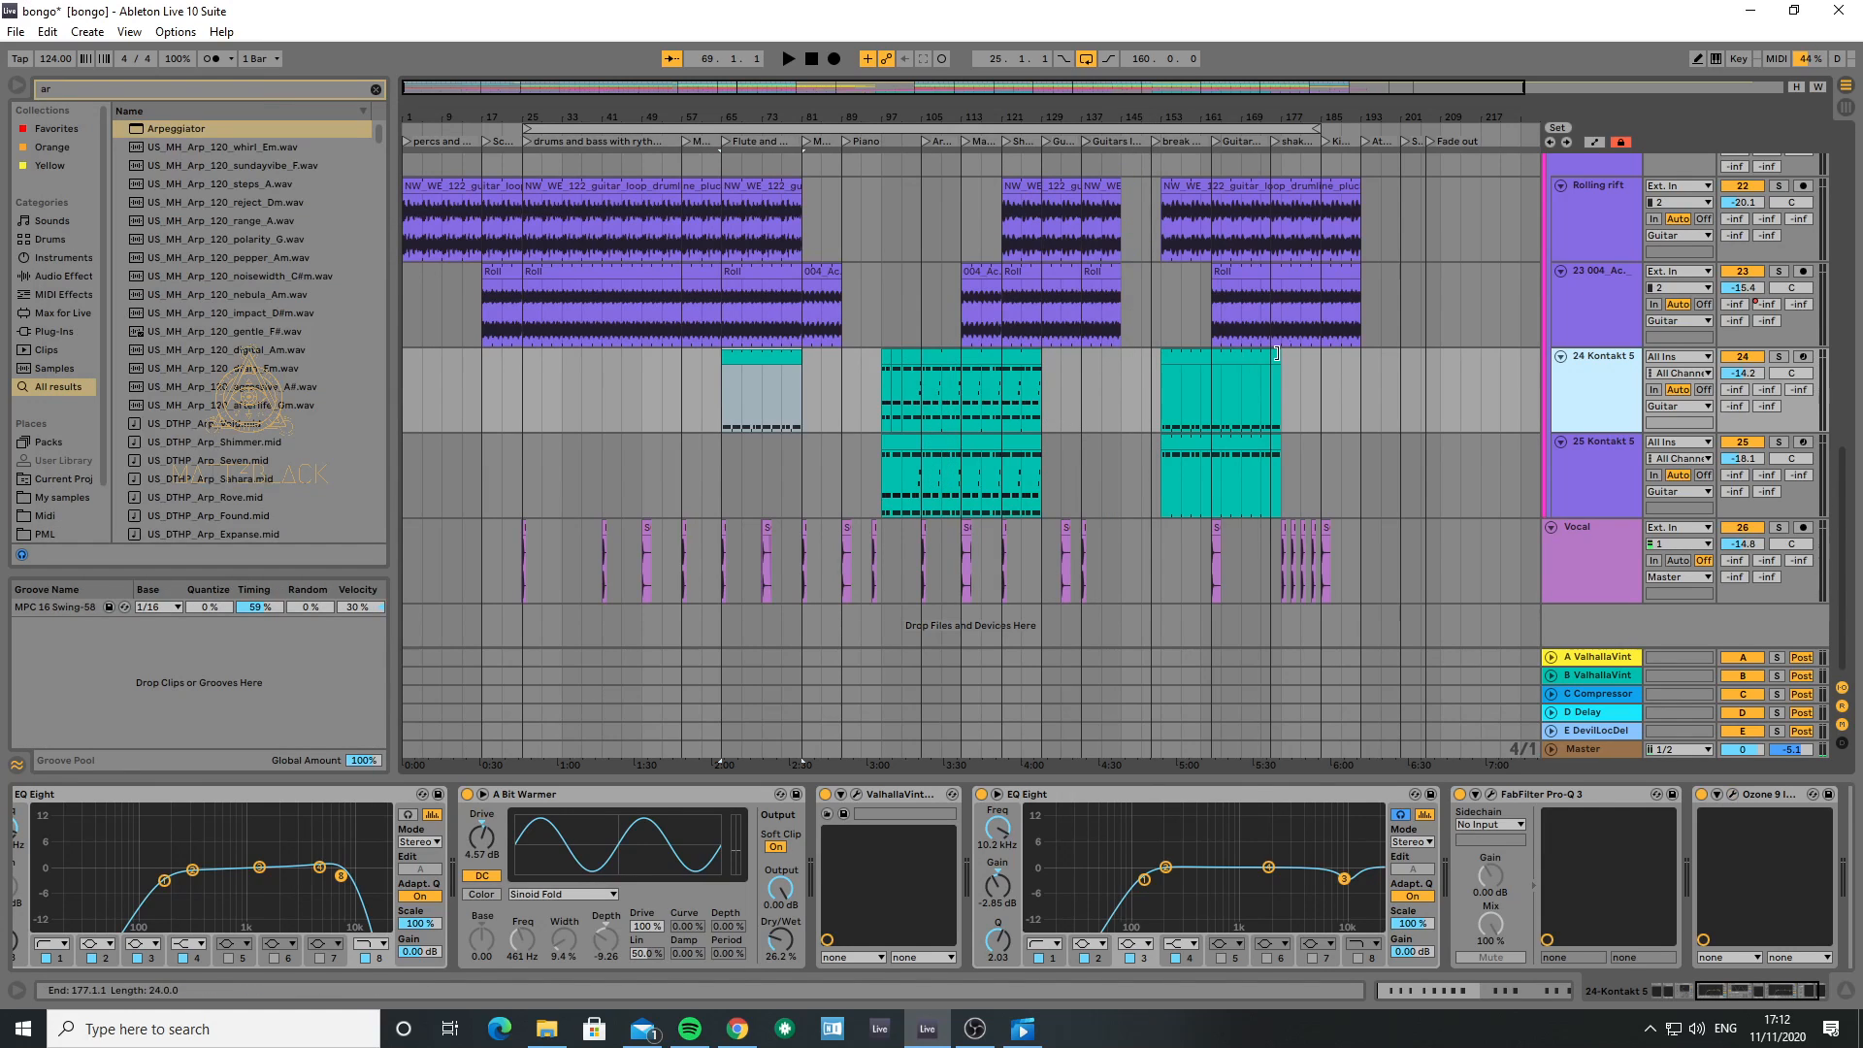
{"action": "left_click", "coordinate": [1601, 466]}
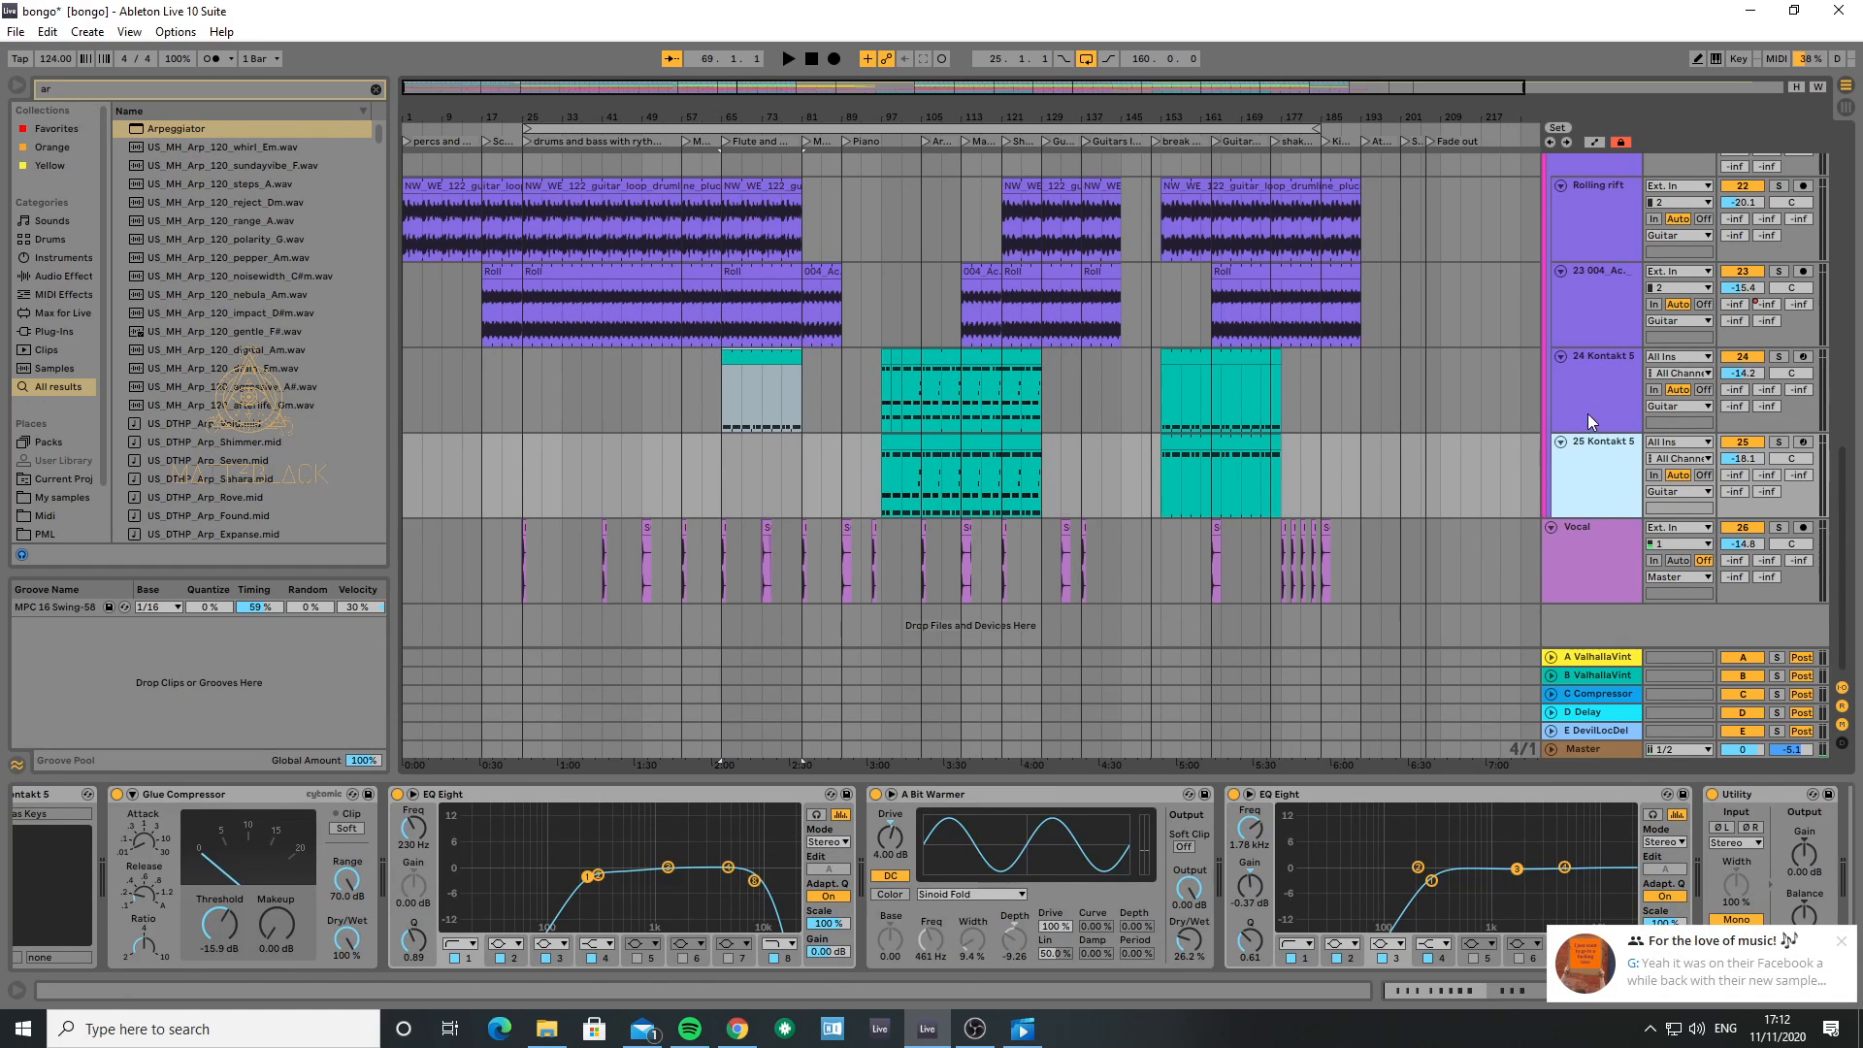
- Play track 24 soloed from bar 97, display the notes of its clip there, and stop playback
{"action": "left_click", "coordinate": [881, 389]}
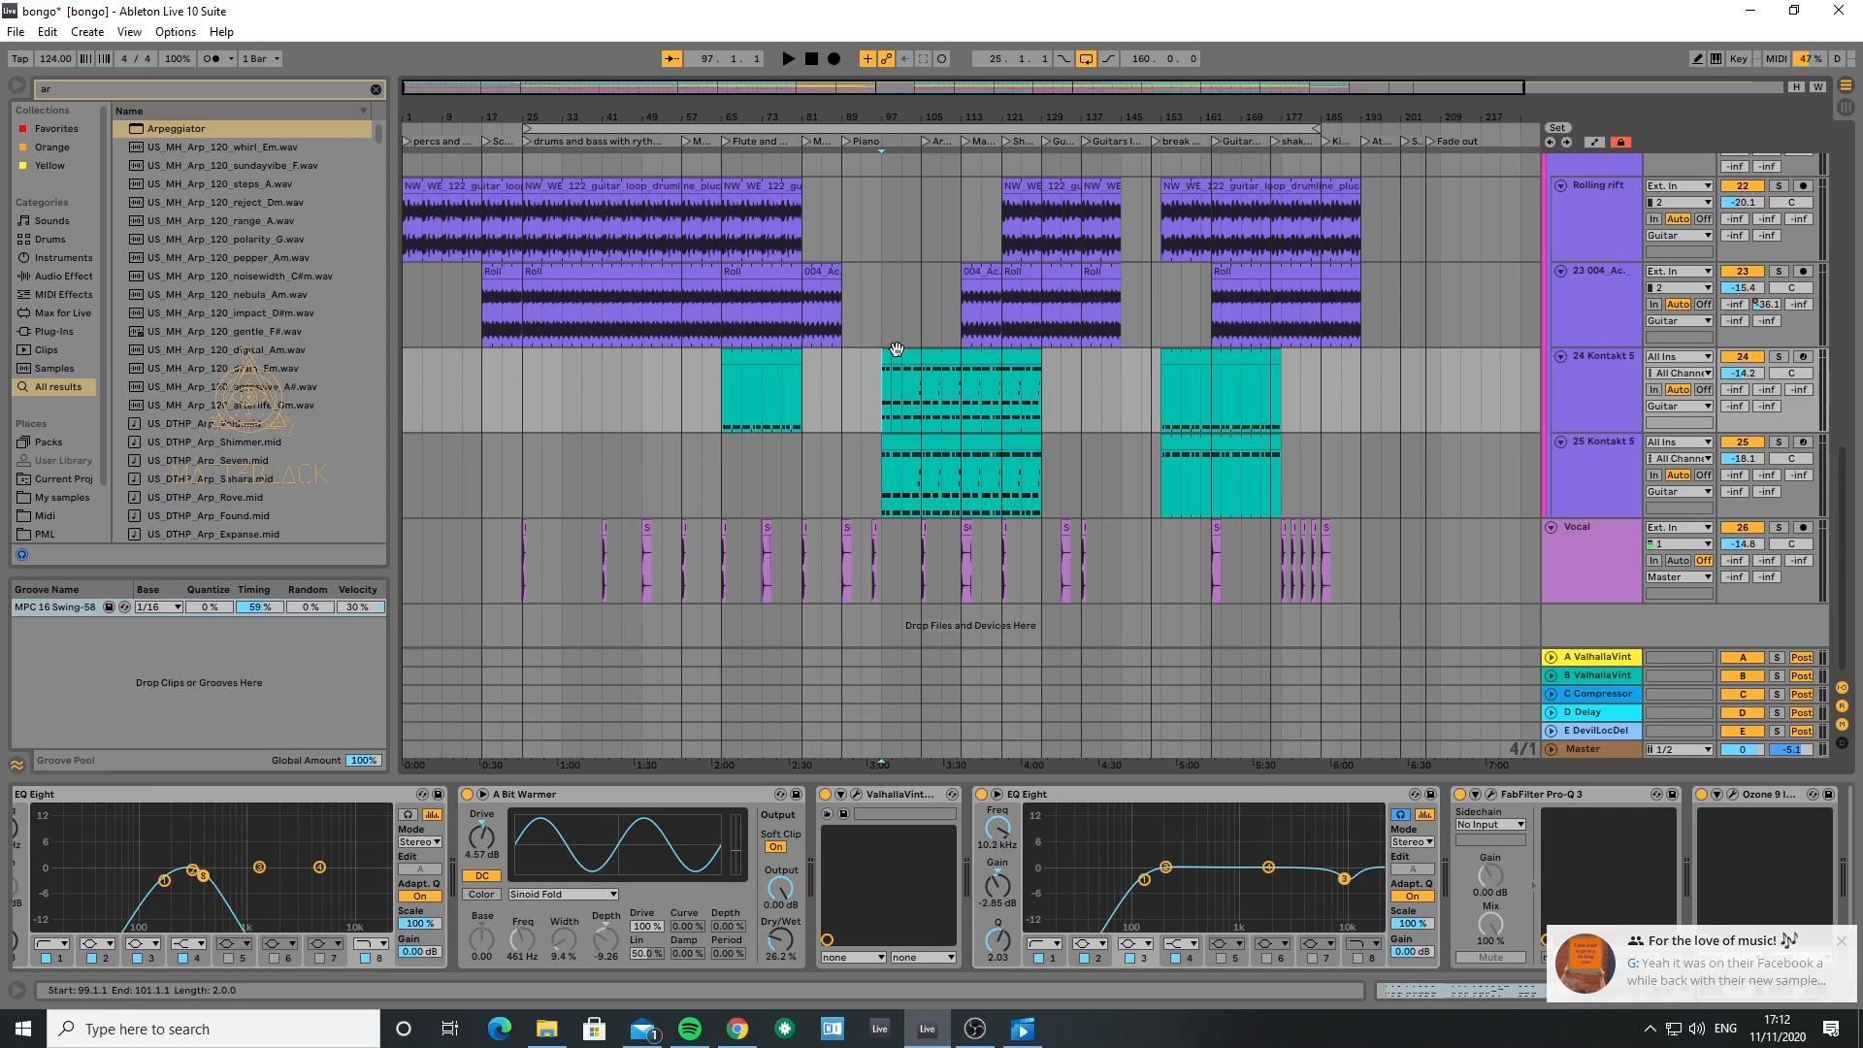
{"action": "key", "text": "space"}
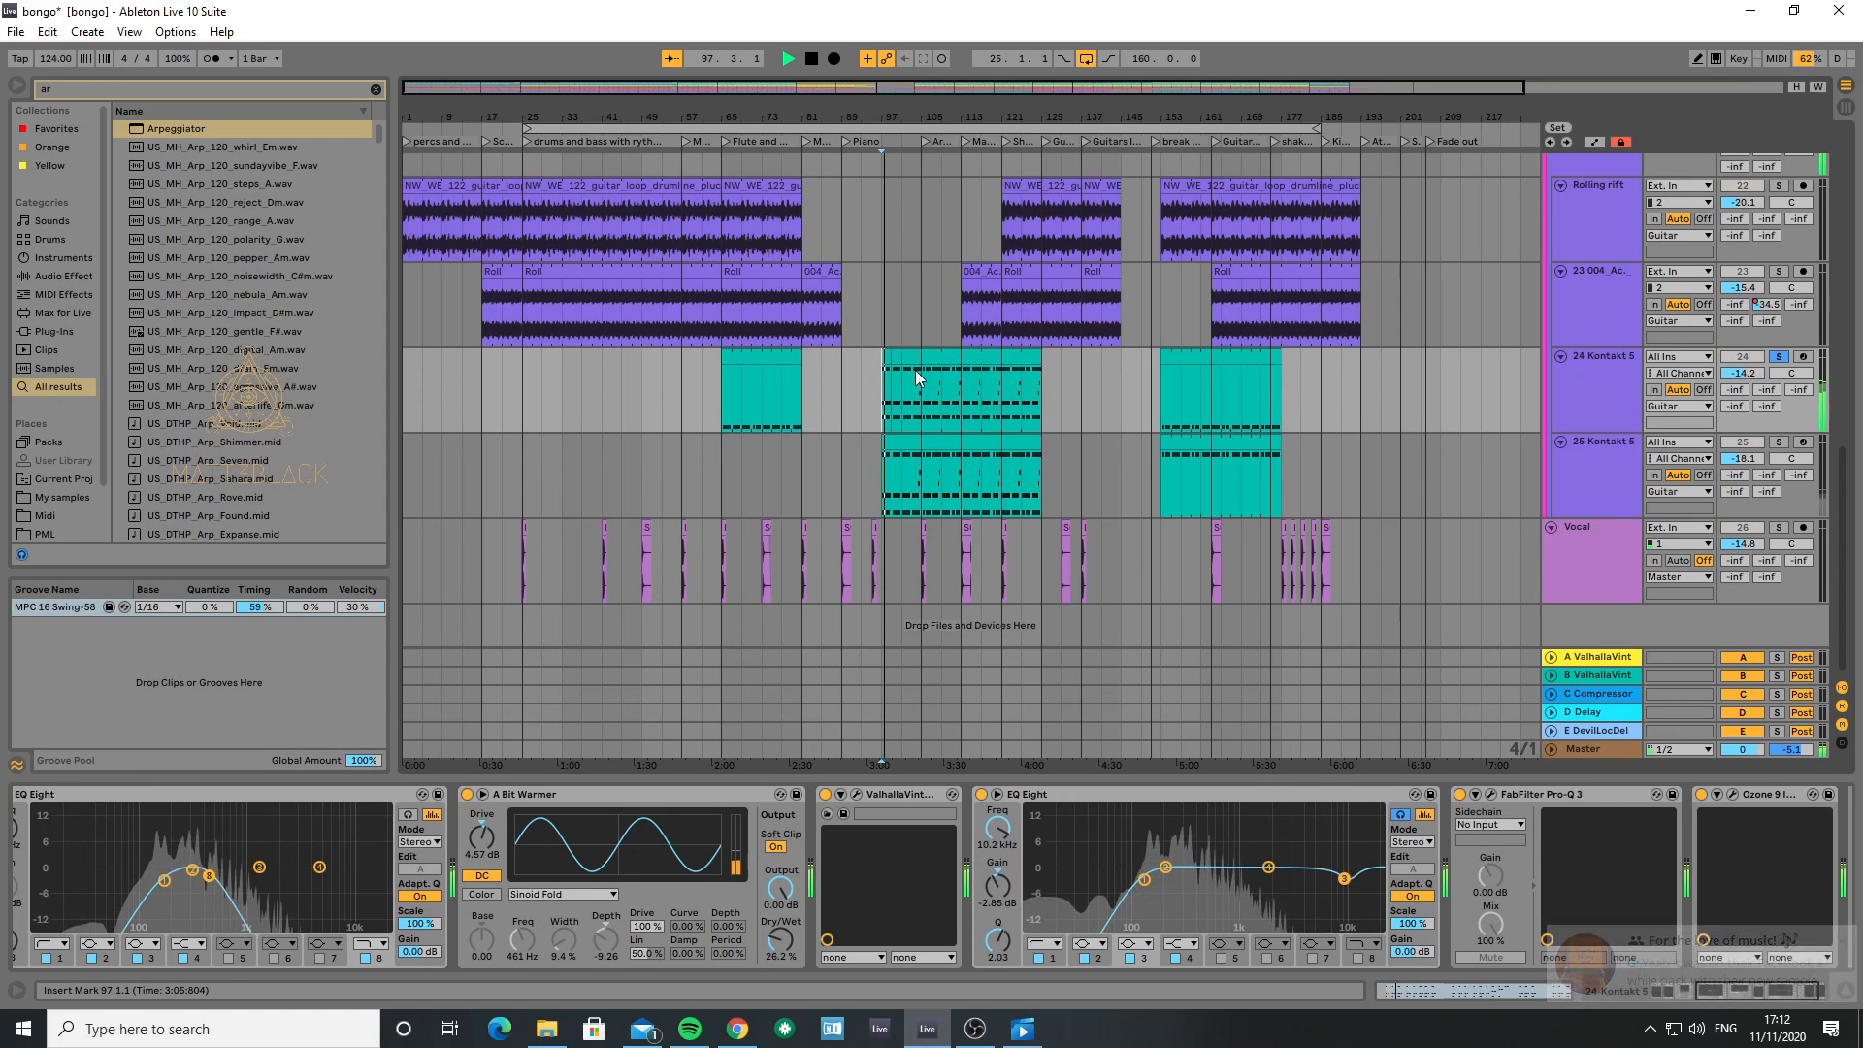
{"action": "double_click", "coordinate": [885, 354]}
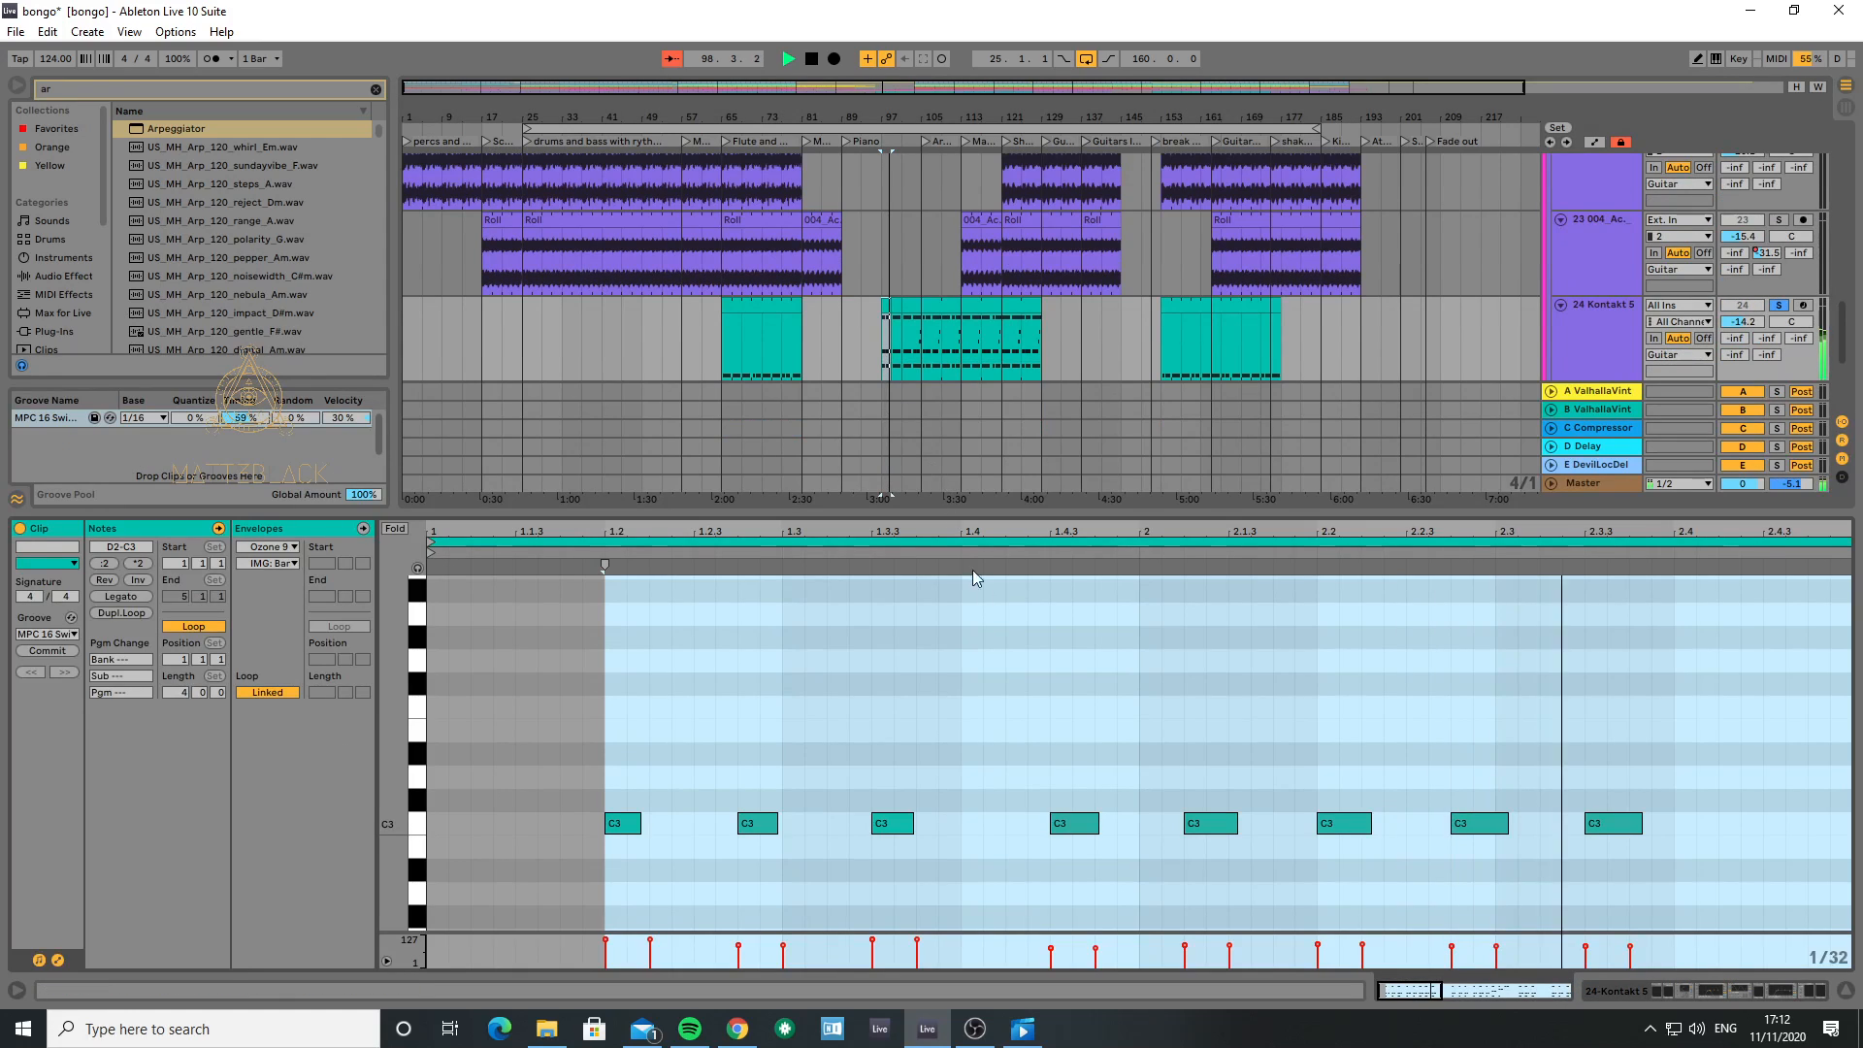
{"action": "key", "text": "space"}
- Enlarge the note editor to show all the clip's chord notes and listen to them from the clip's start
{"action": "left_click_drag", "start_coordinate": [967, 515], "coordinate": [970, 199]}
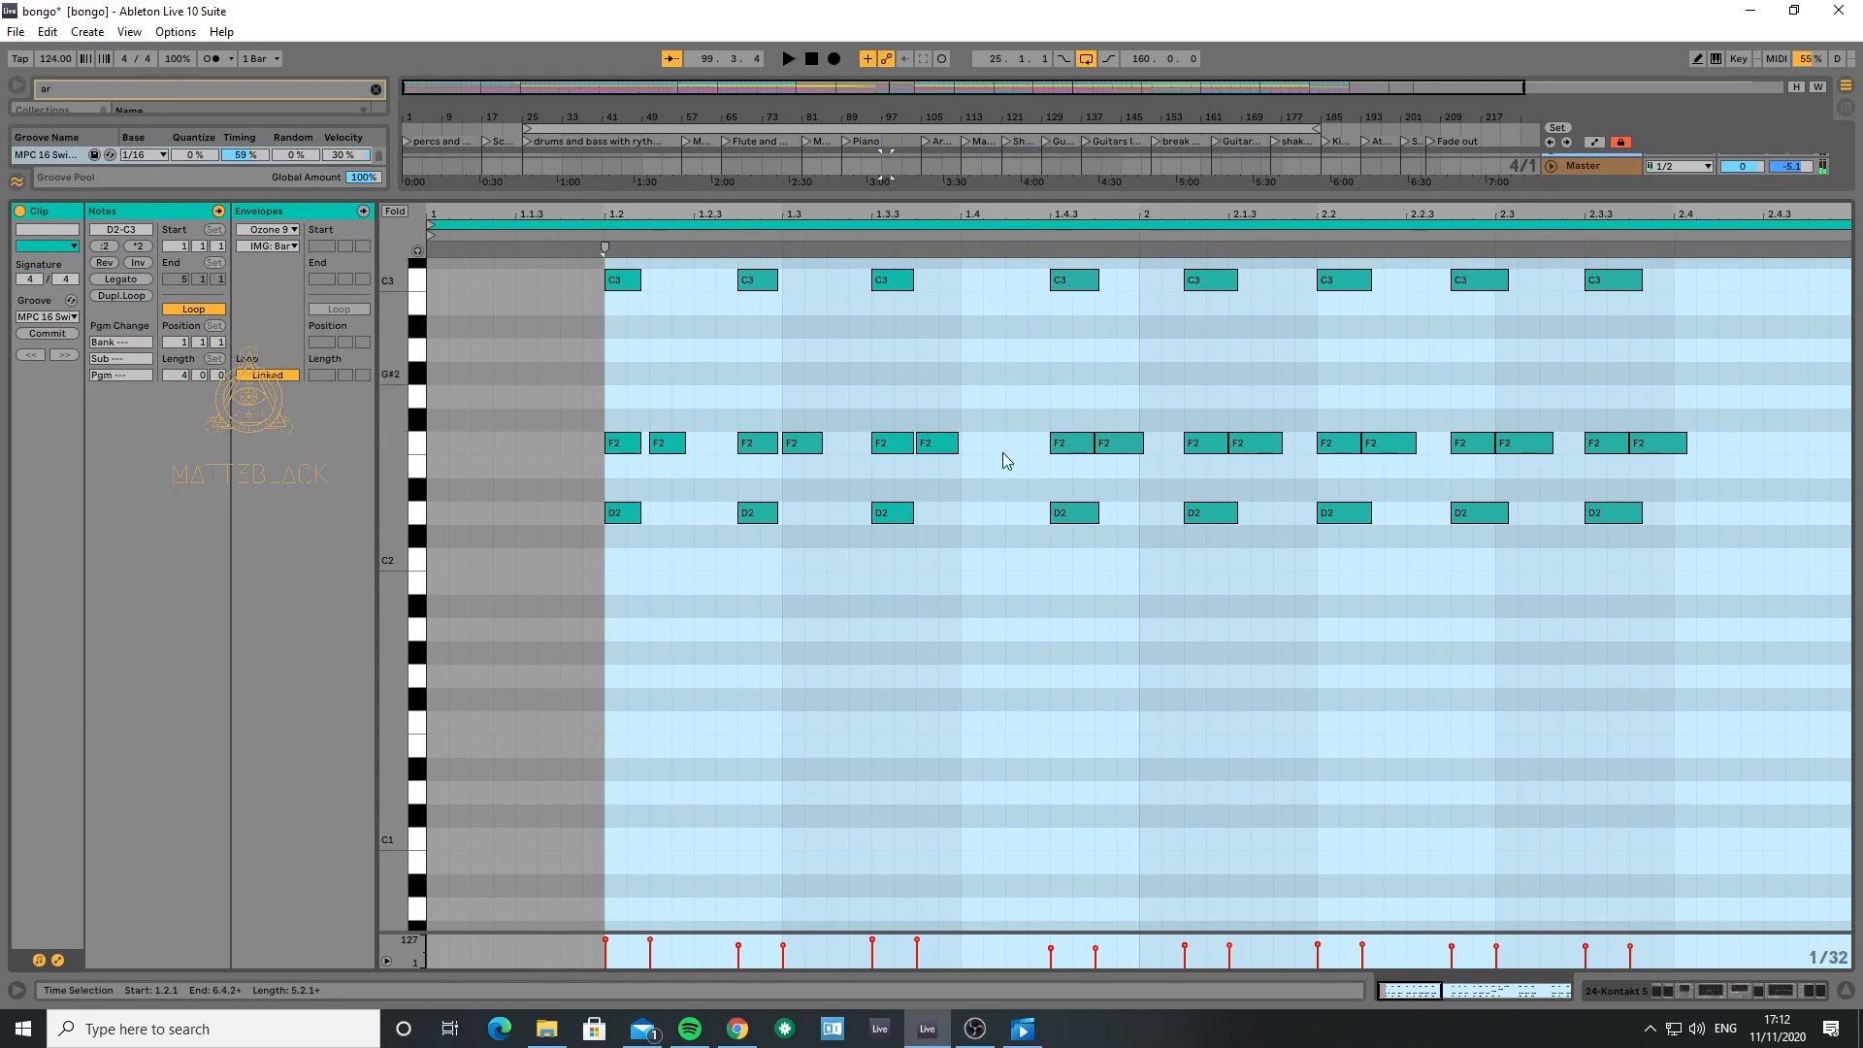
{"action": "scroll", "coordinate": [992, 543], "scroll_direction": "up", "scroll_amount": 5}
{"action": "key", "text": "space"}
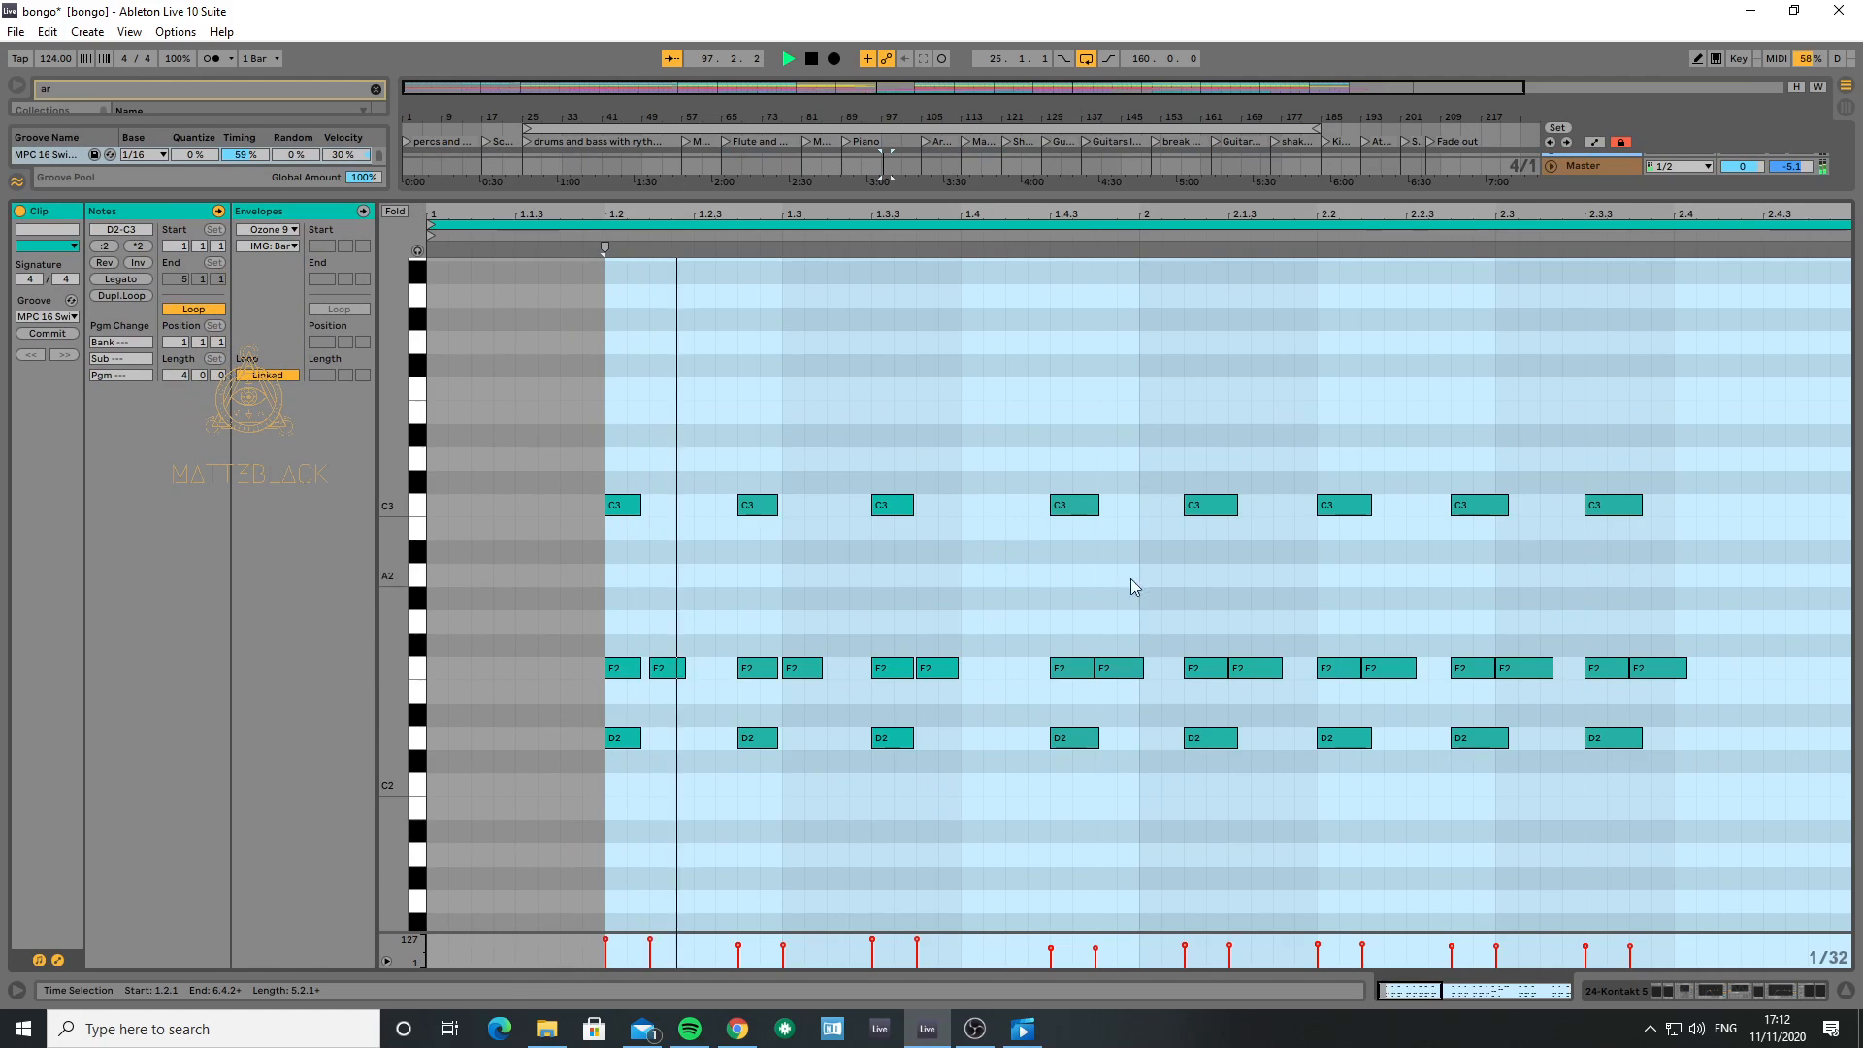
{"action": "key", "text": "space"}
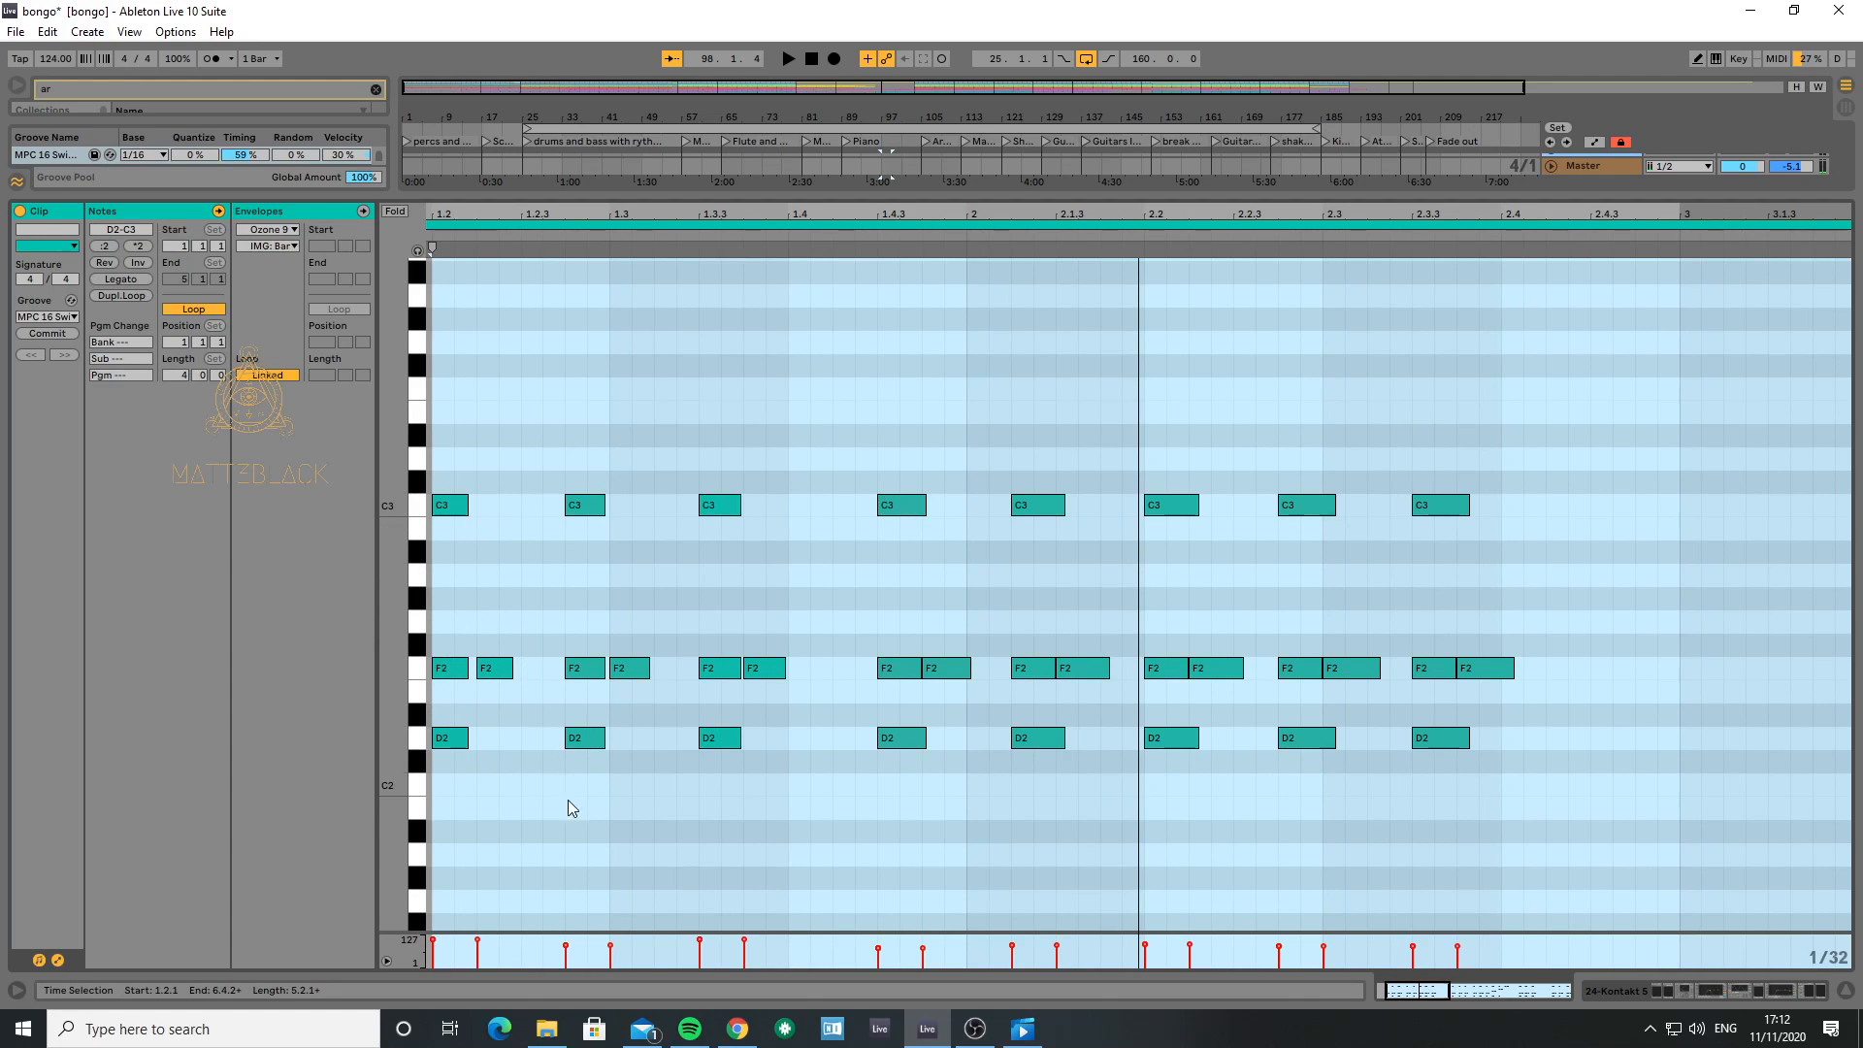
- Lower the clip's C3 notes one octave to C2, audition the chords, and return the notes to C3
{"action": "left_click", "coordinate": [419, 514]}
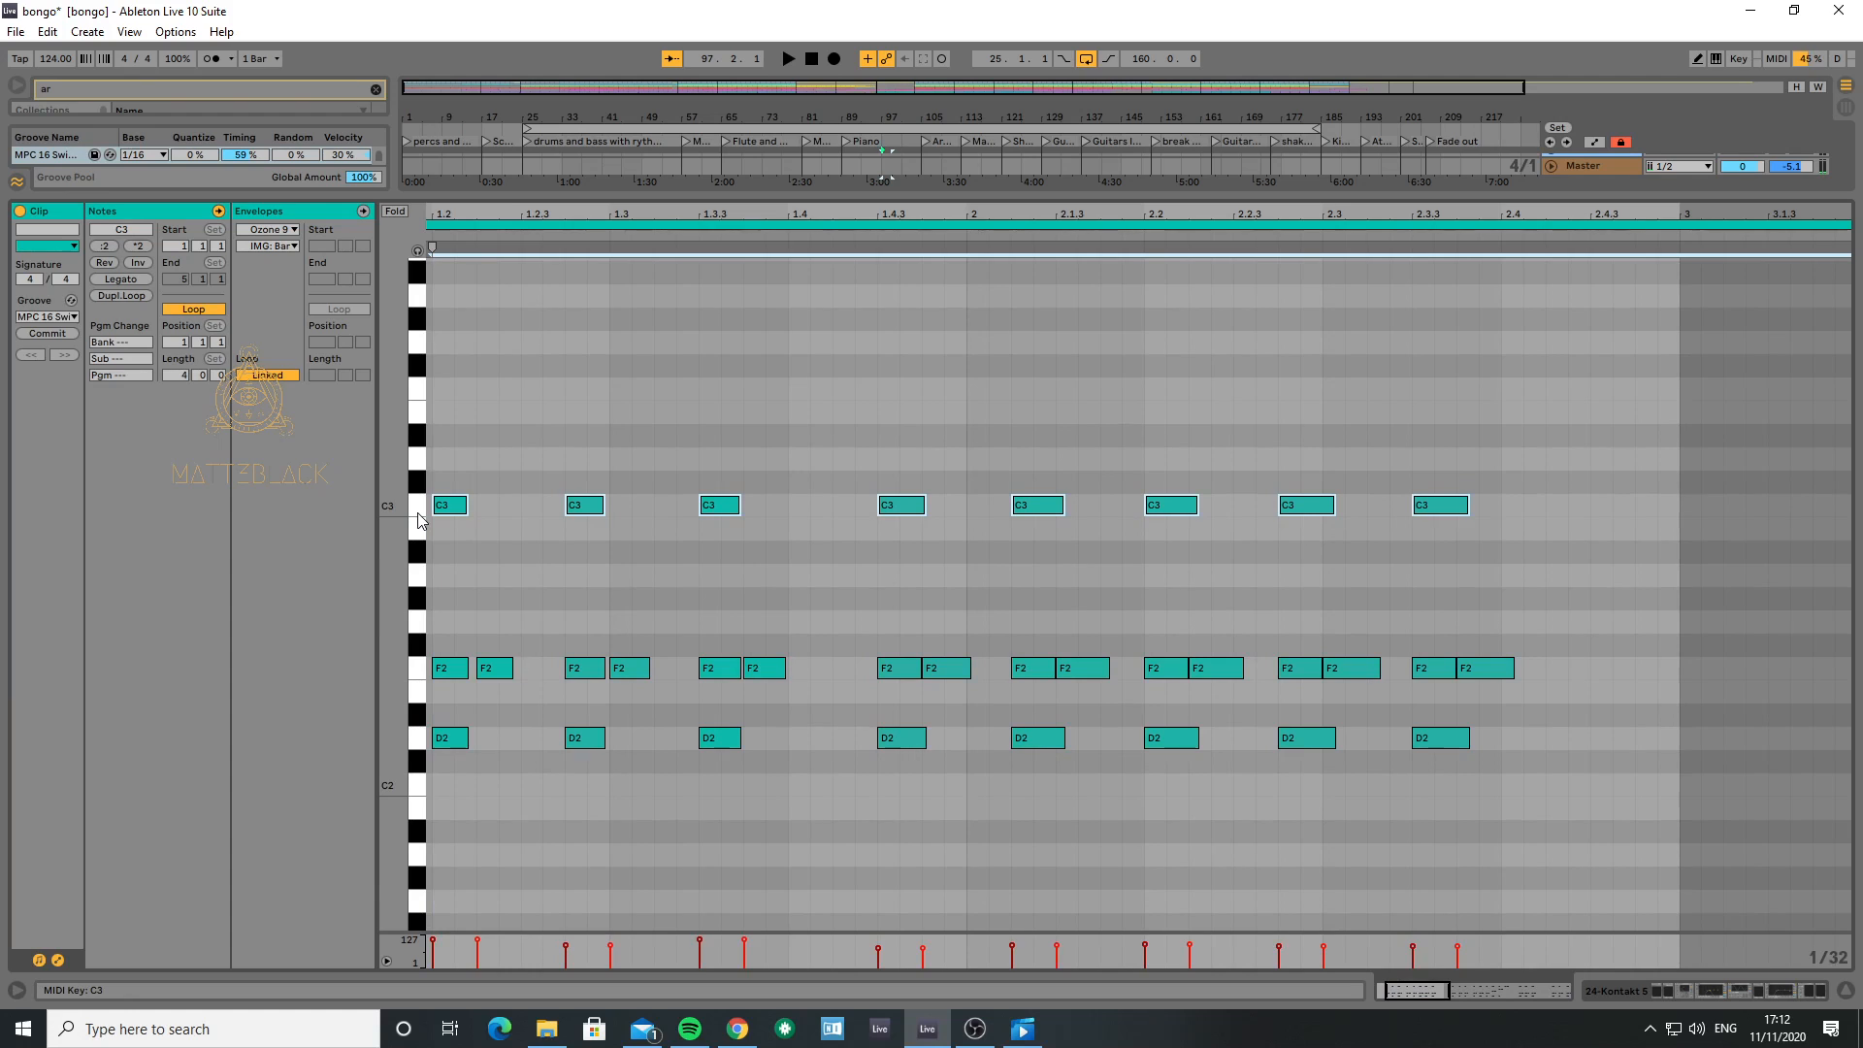
{"action": "key", "text": "shift+Down"}
{"action": "key", "text": "space"}
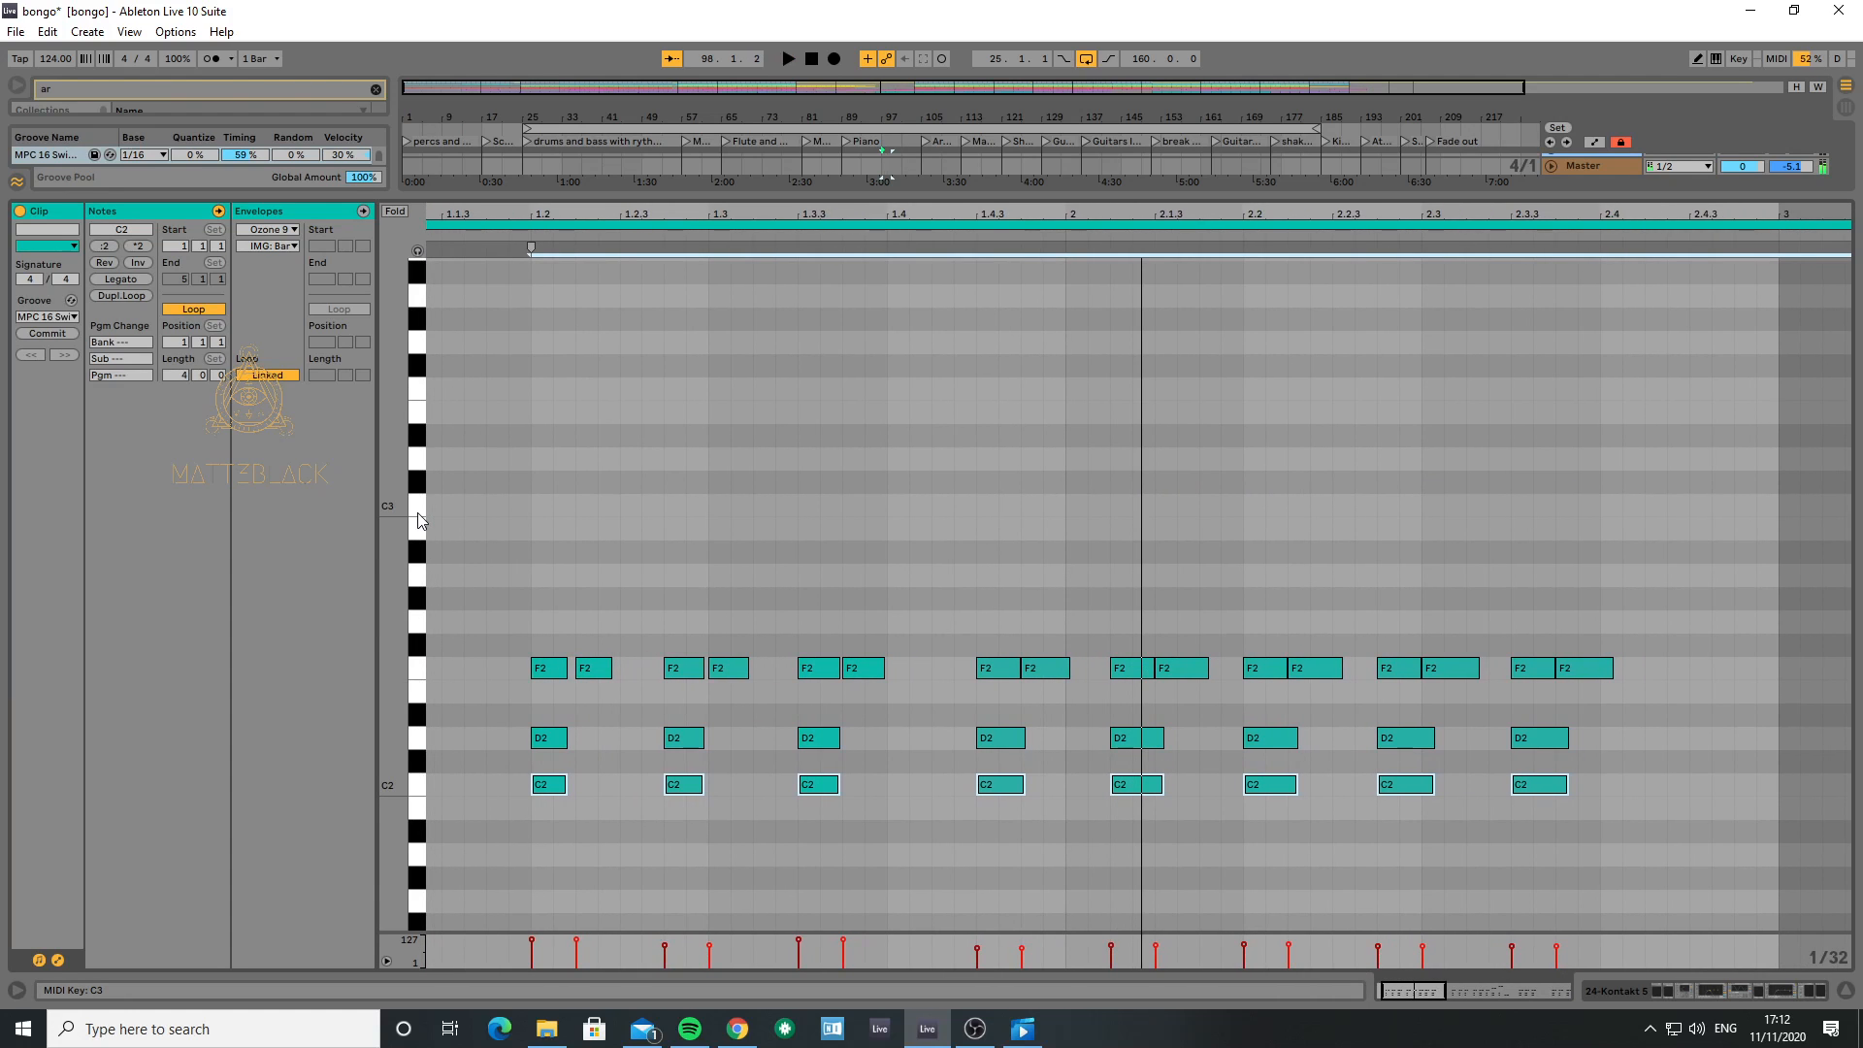
{"action": "key", "text": "shift+Up"}
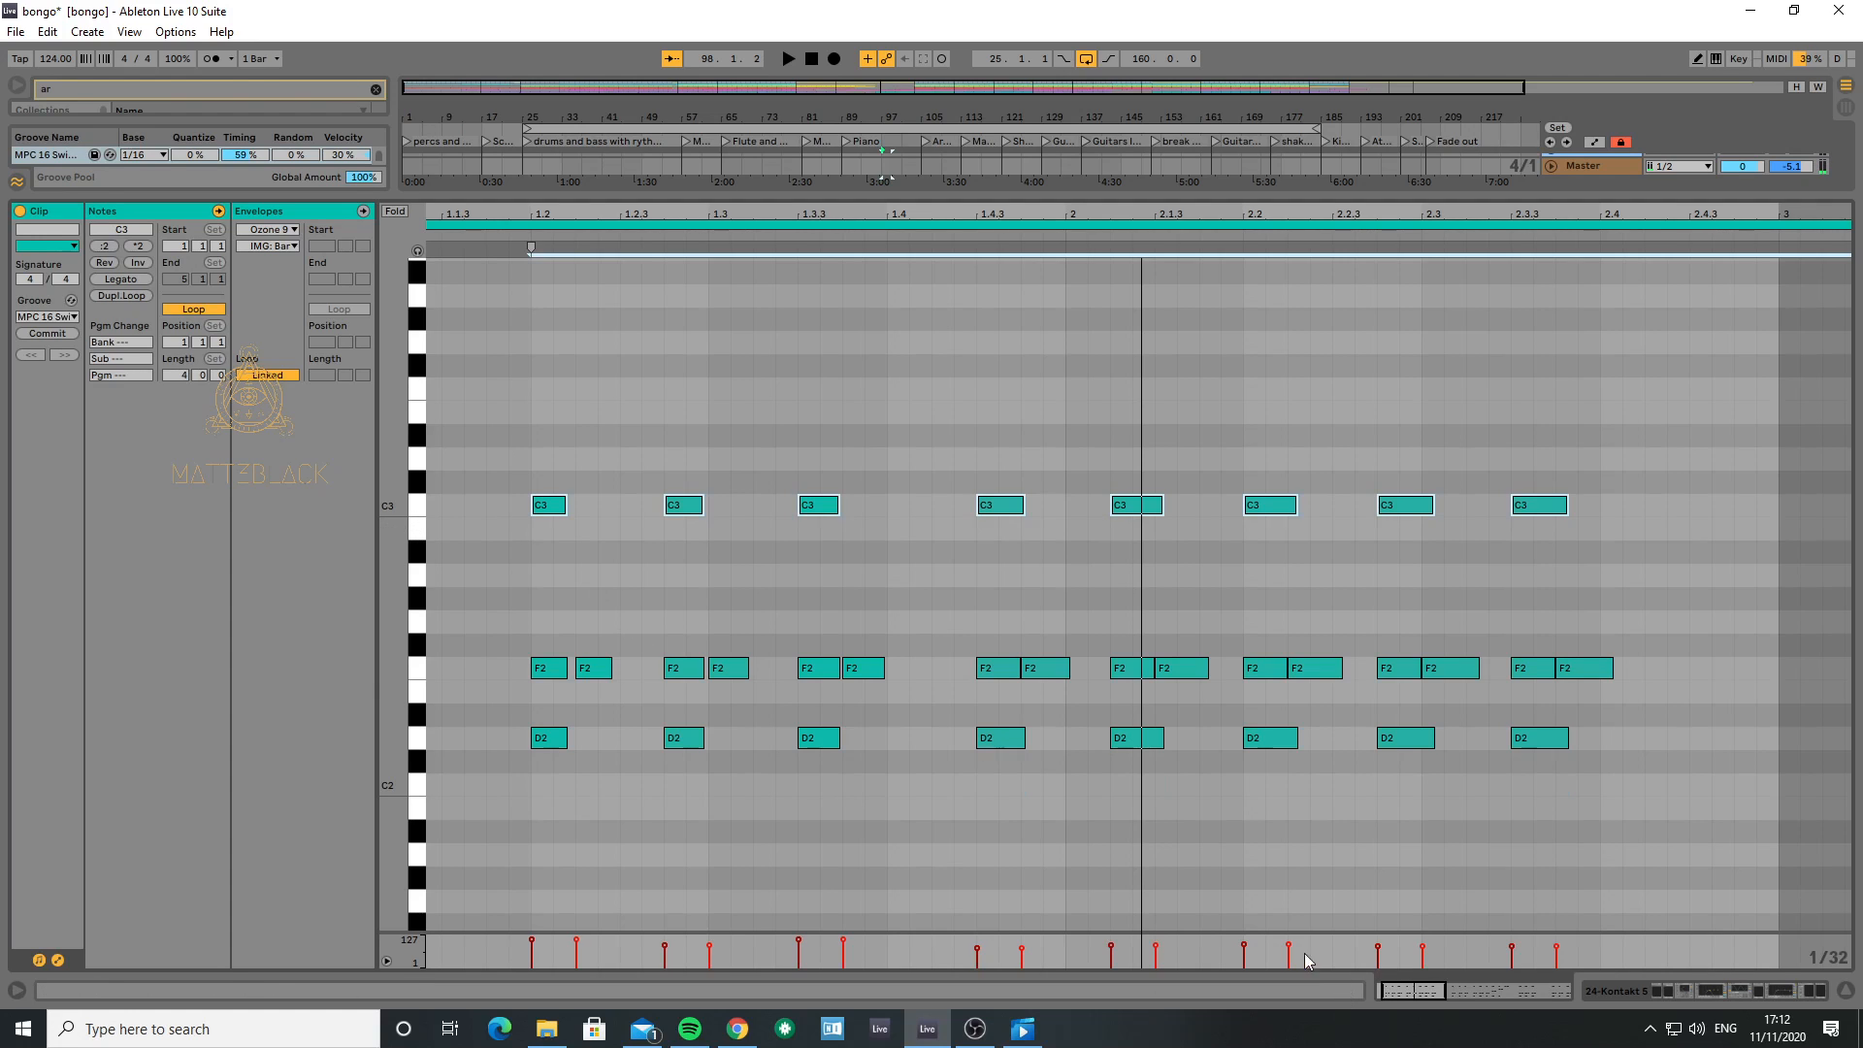
- Hide the clip's note editor and play track 24's Kontakt part from bar 104
{"action": "left_click", "coordinate": [1847, 990]}
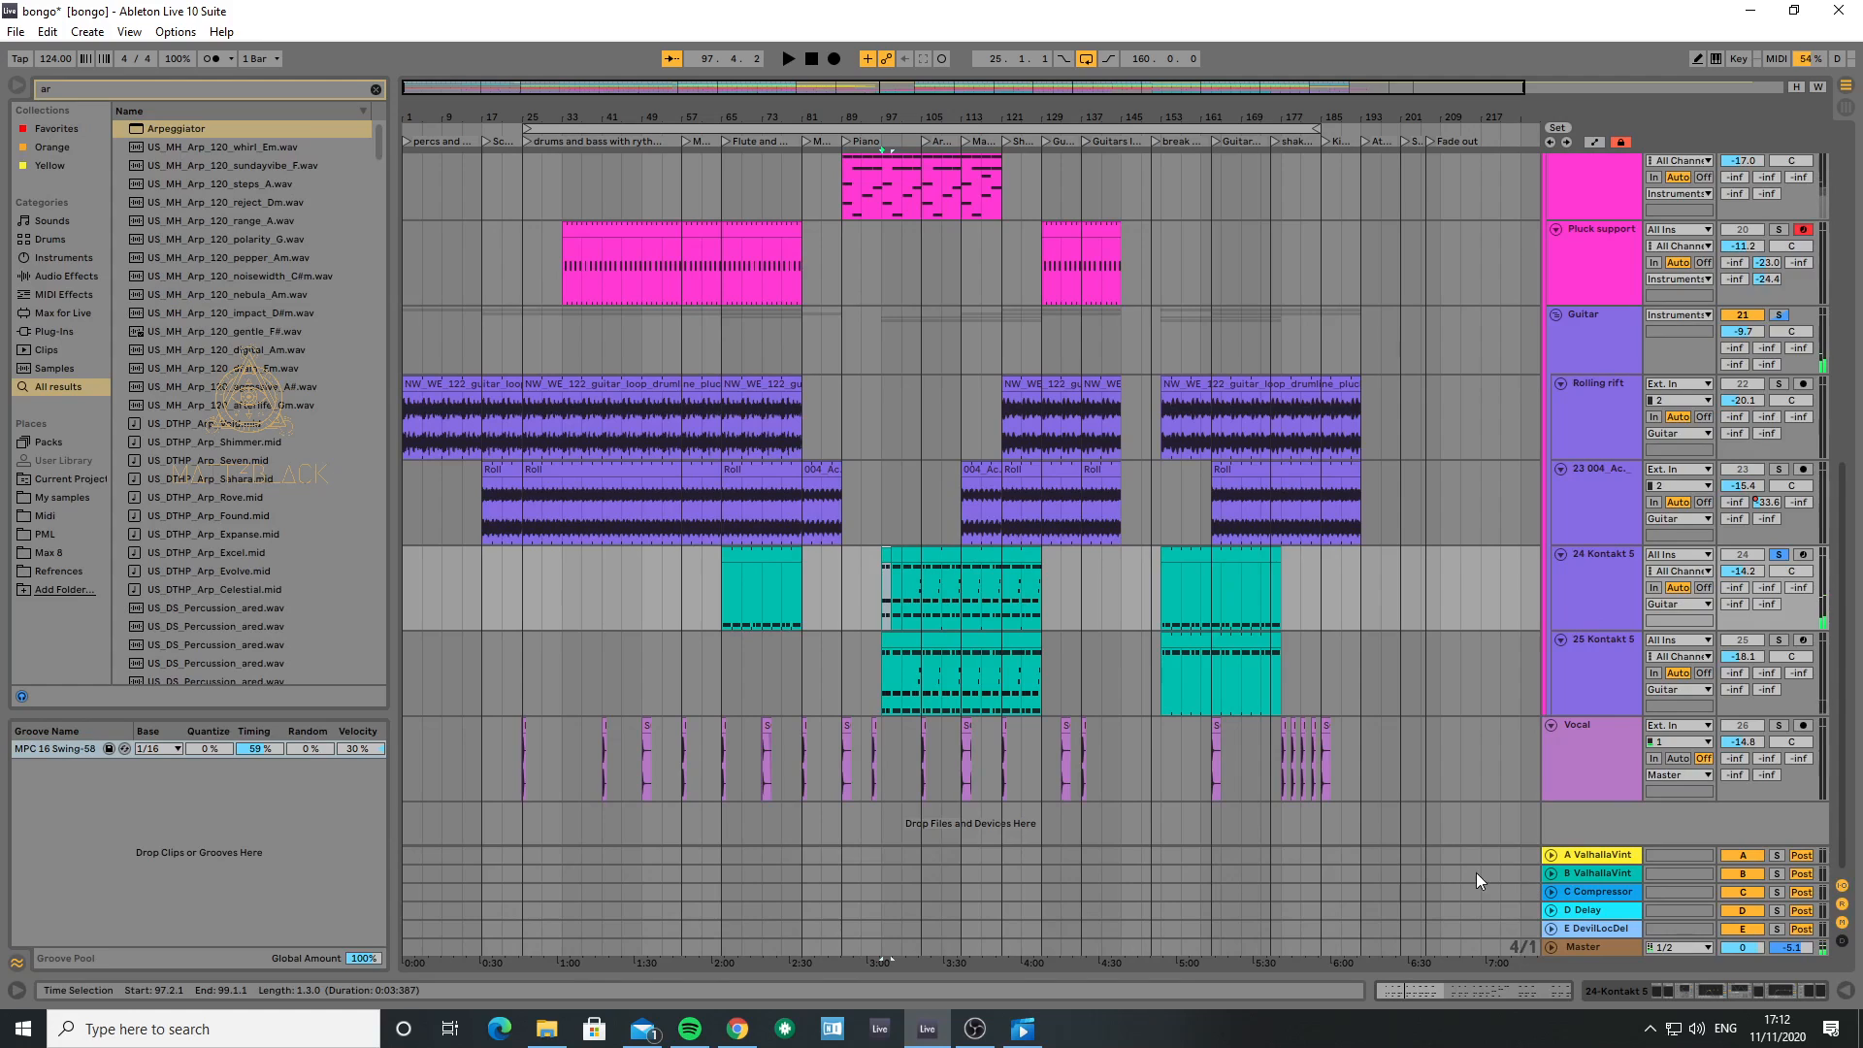
{"action": "left_click", "coordinate": [895, 587]}
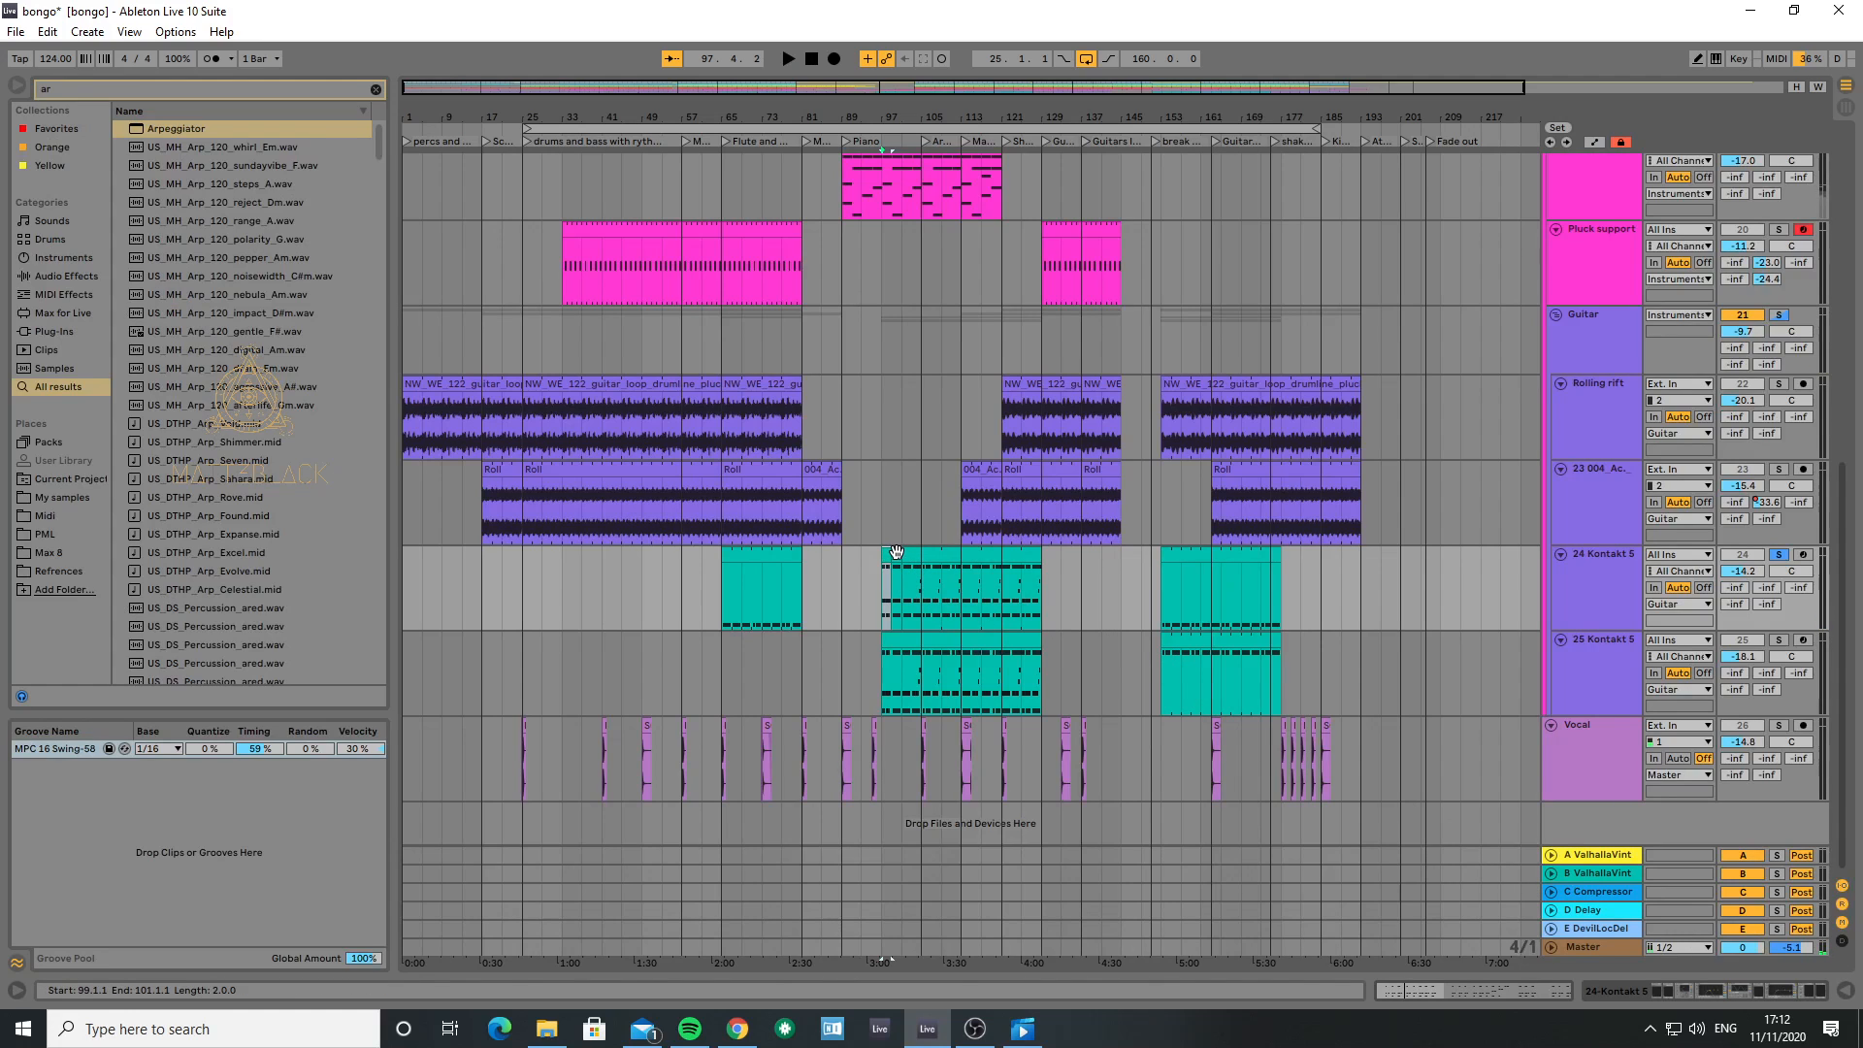
{"action": "key", "text": "plus"}
{"action": "key", "text": "plus"}
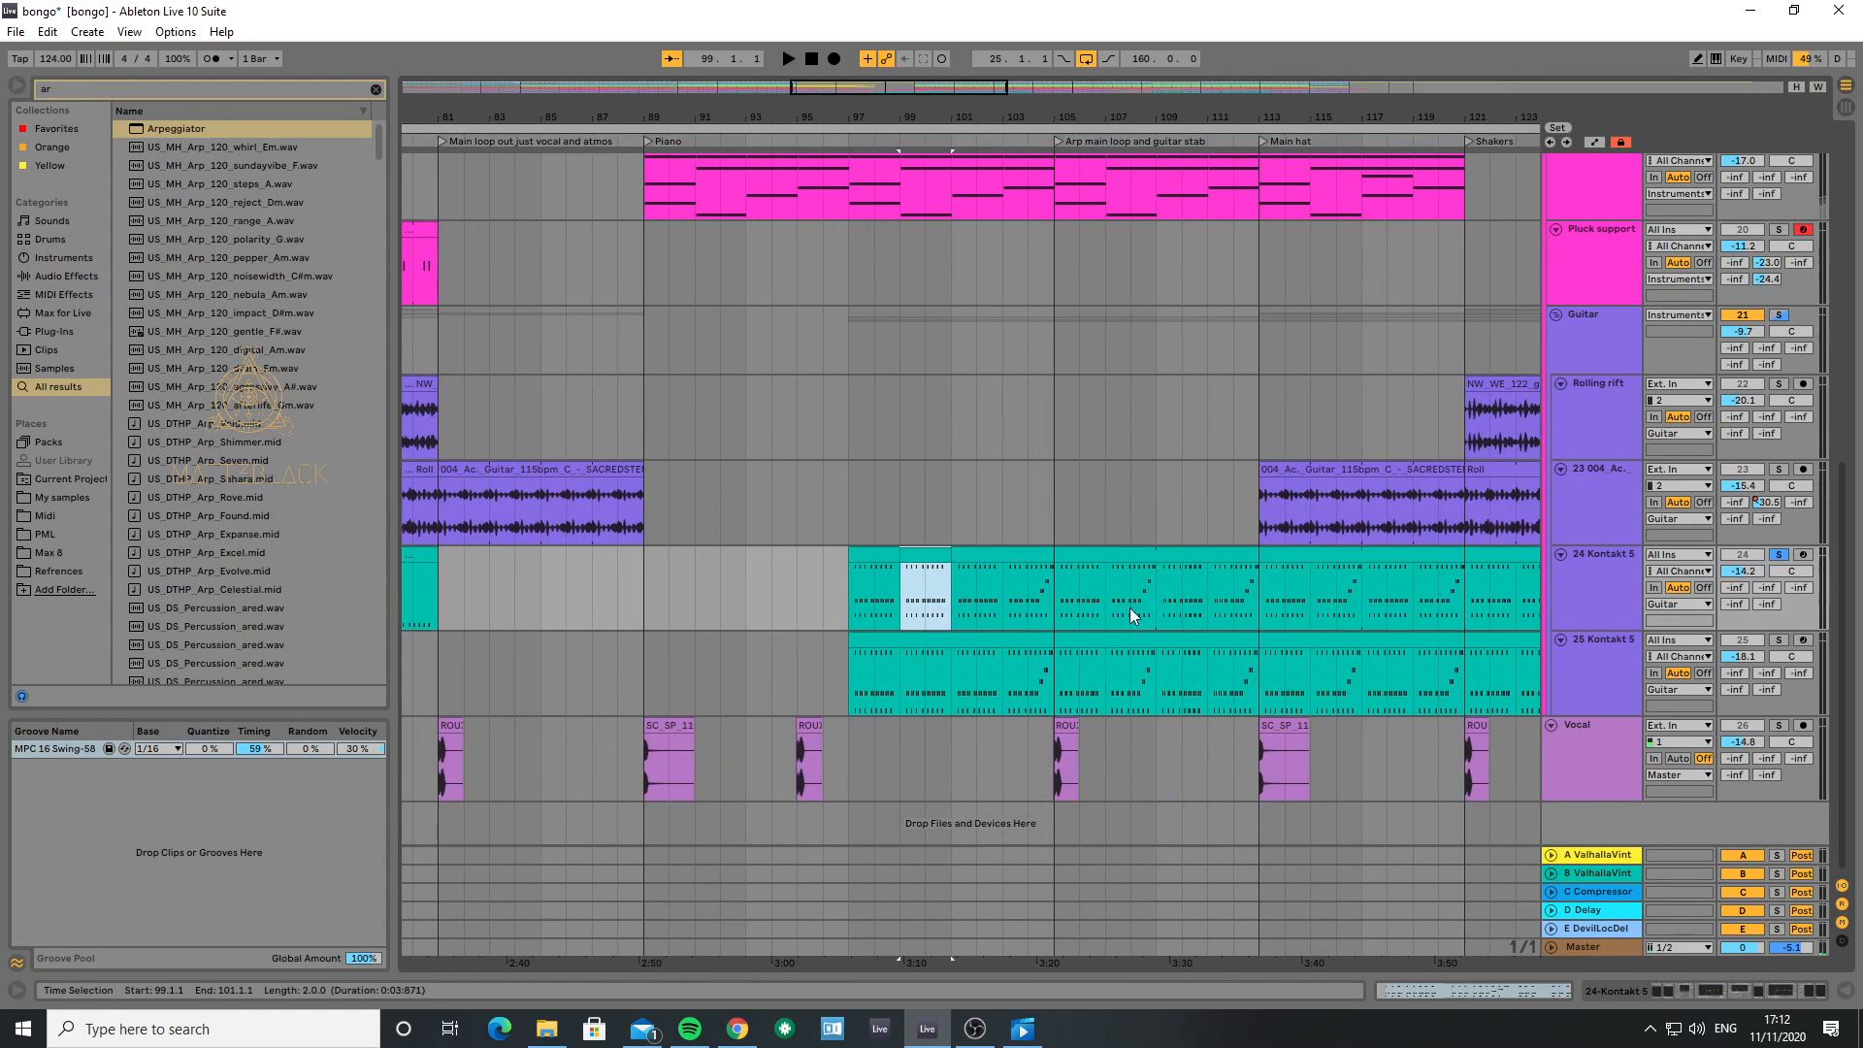
{"action": "left_click", "coordinate": [1030, 588]}
{"action": "key", "text": "space"}
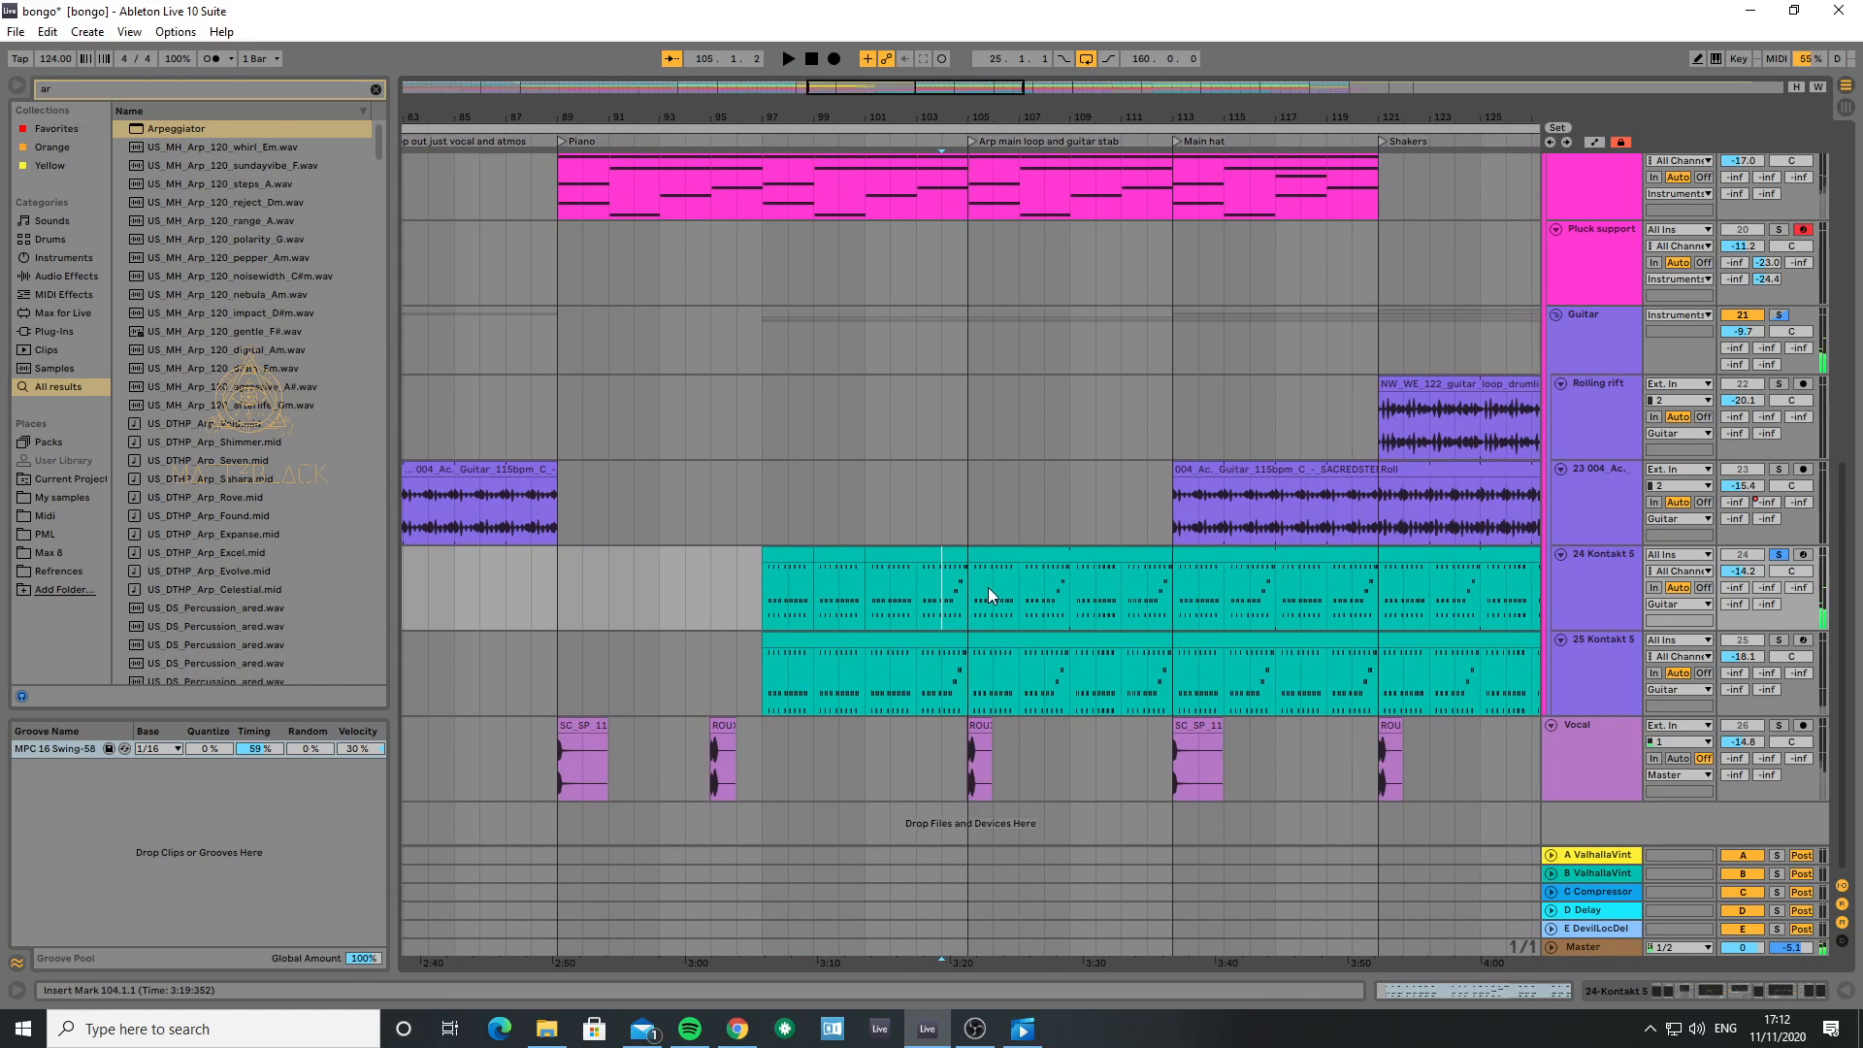
- Examine the phrase variations on track 24 around bars 105 and 109, highlight bar 104, and place the insert marker at bar 105
{"action": "left_click", "coordinate": [1017, 577]}
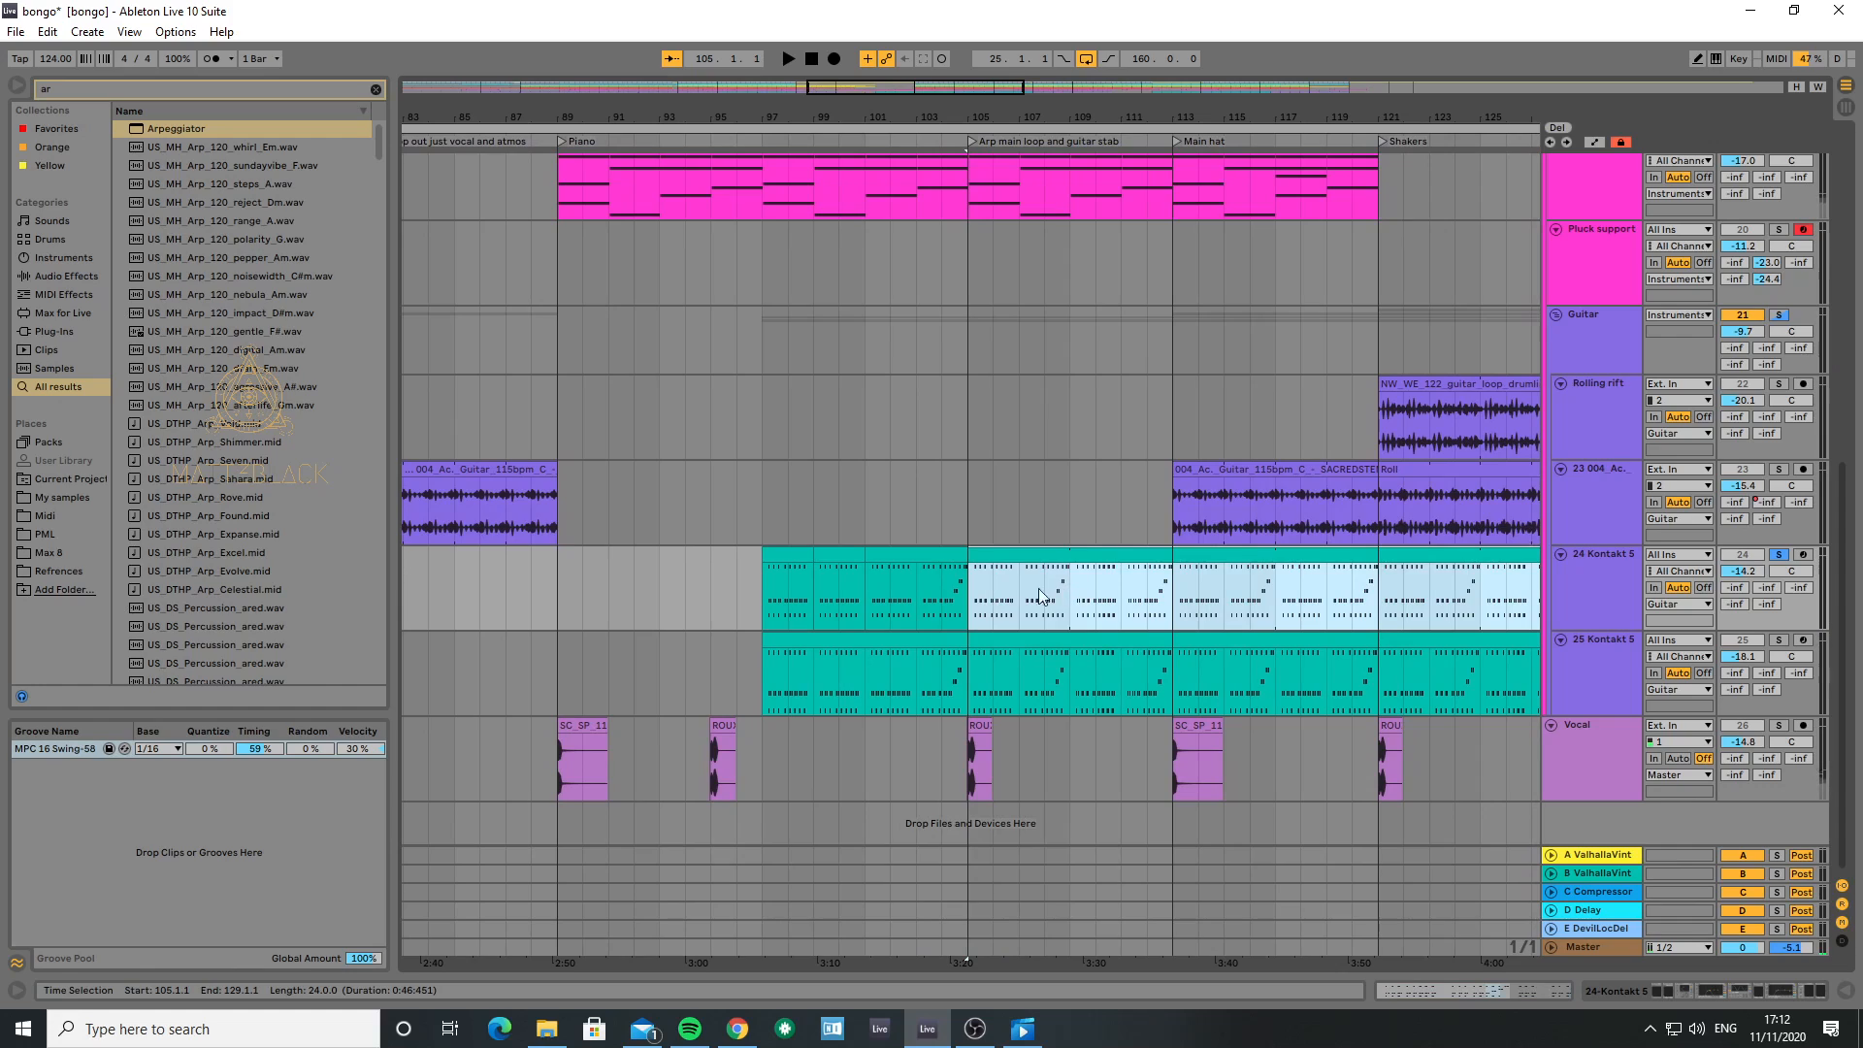
{"action": "left_click", "coordinate": [1061, 588]}
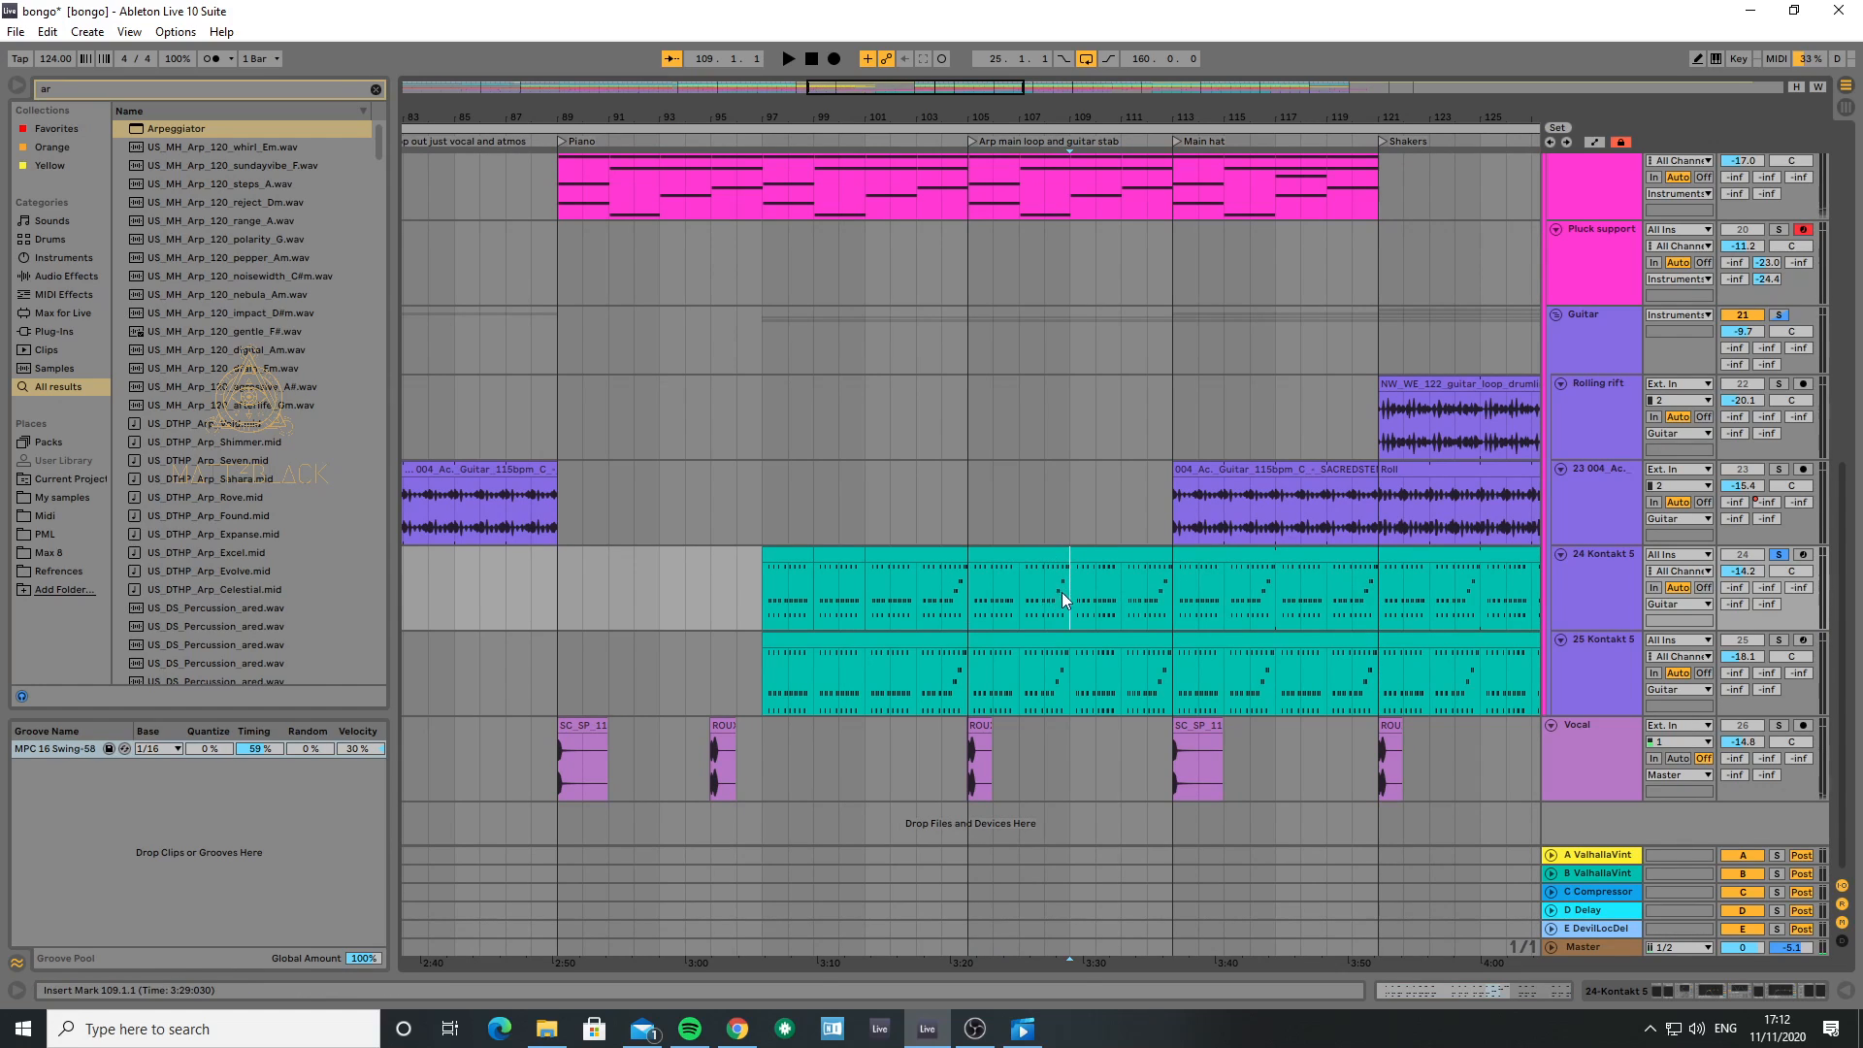
{"action": "left_click", "coordinate": [955, 588]}
{"action": "left_click_drag", "start_coordinate": [950, 596], "coordinate": [962, 592]}
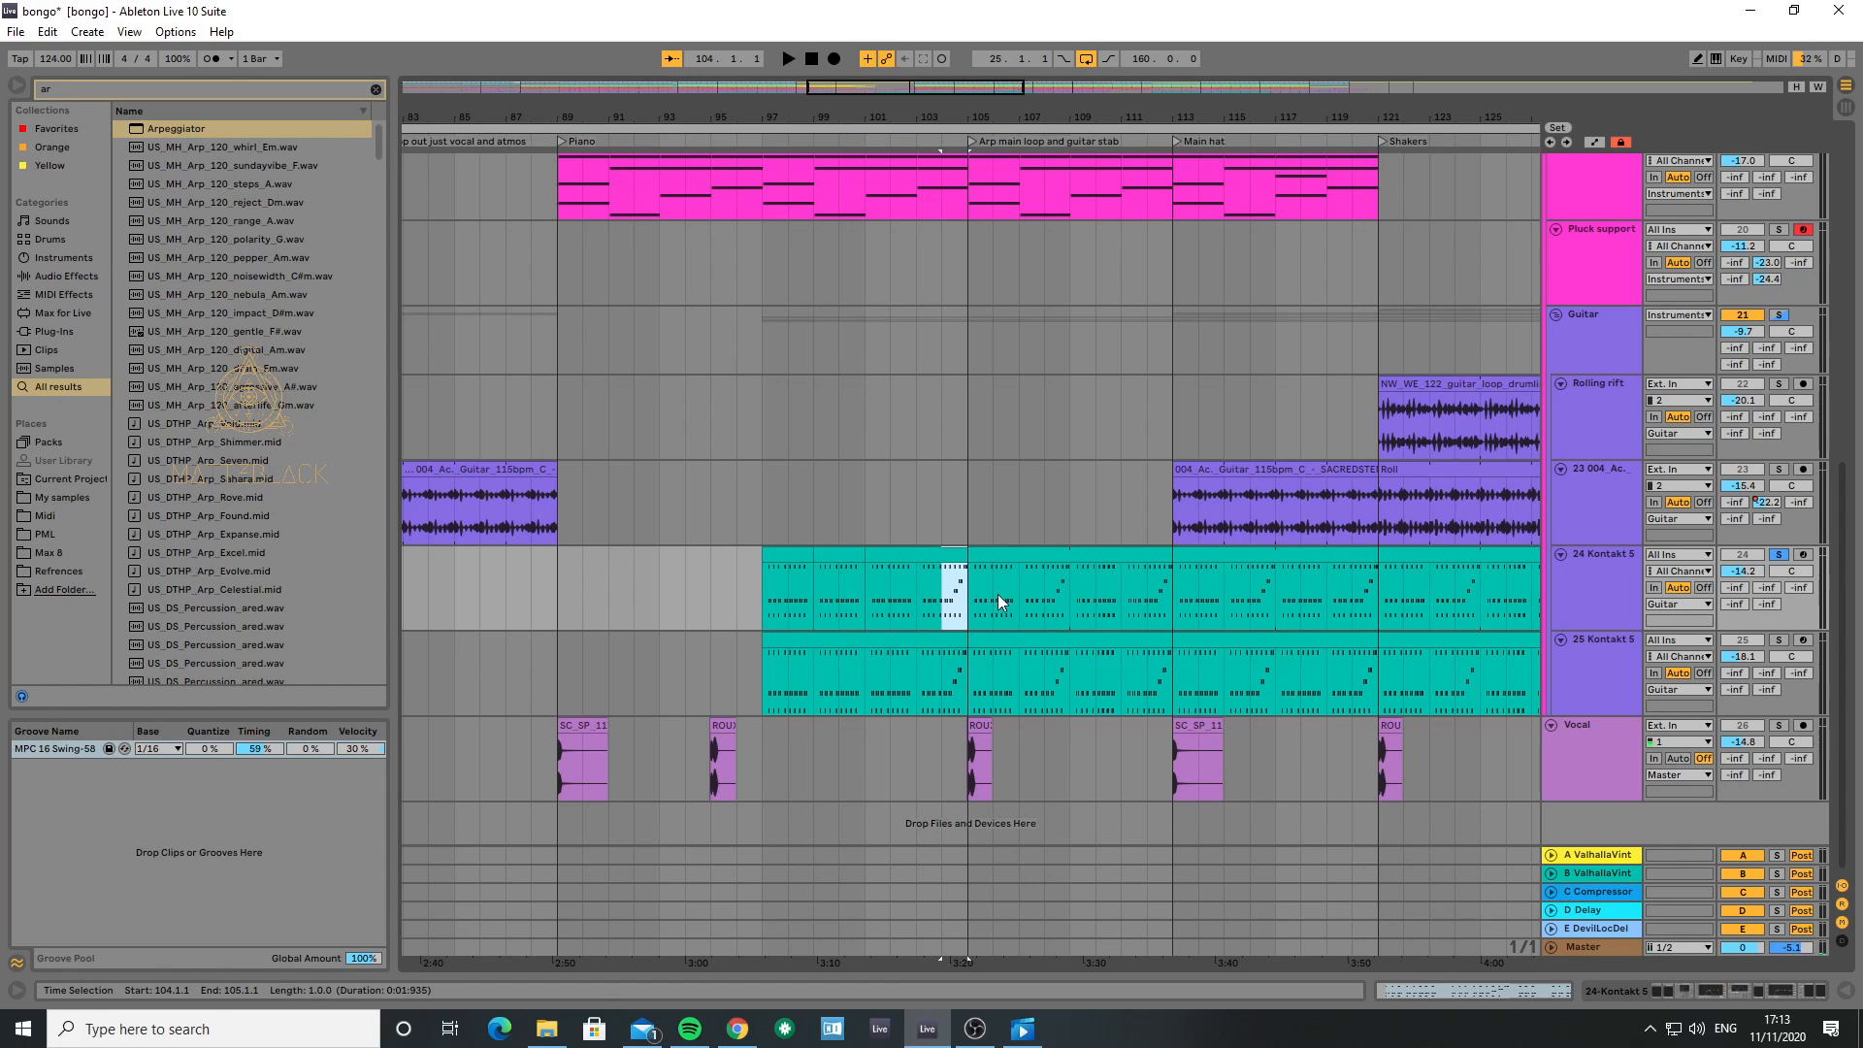
{"action": "left_click", "coordinate": [970, 582]}
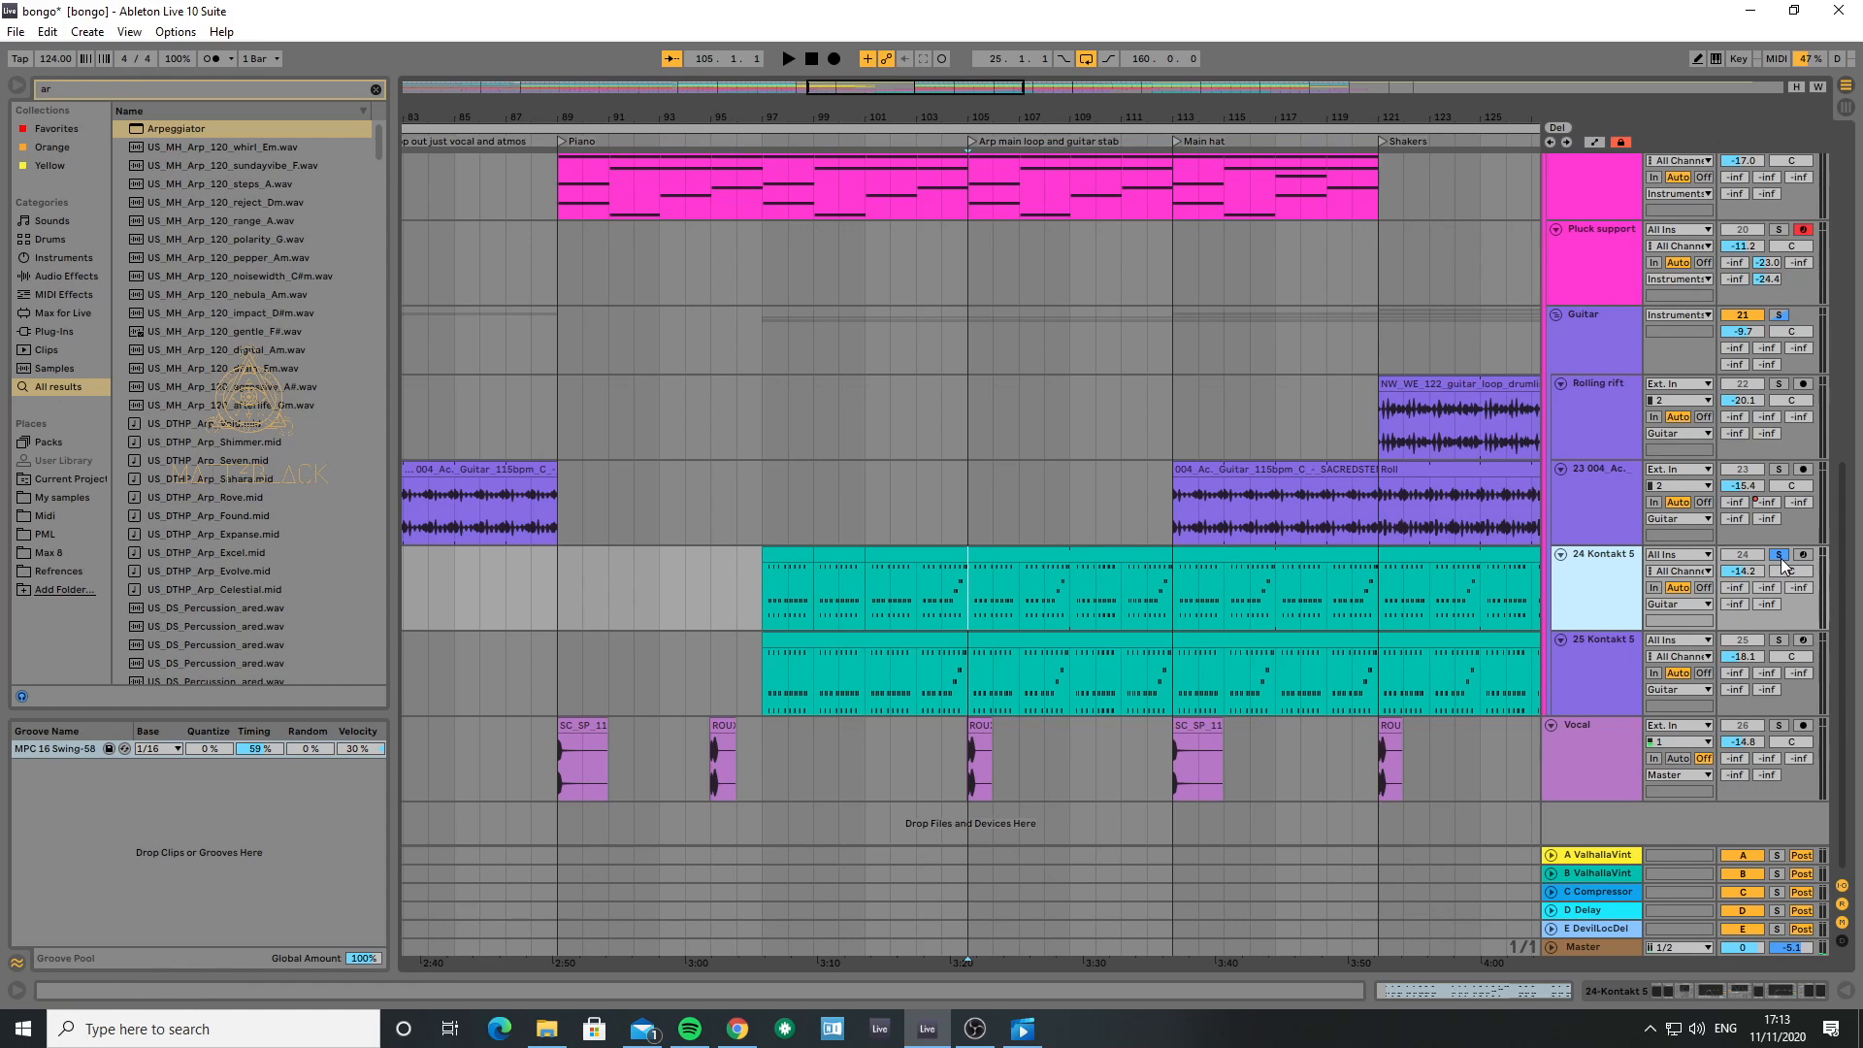
- Show the device chain of track 25 and inspect the Alicias Keys instrument in its Kontakt window, closing the window again
{"action": "left_click", "coordinate": [1715, 992]}
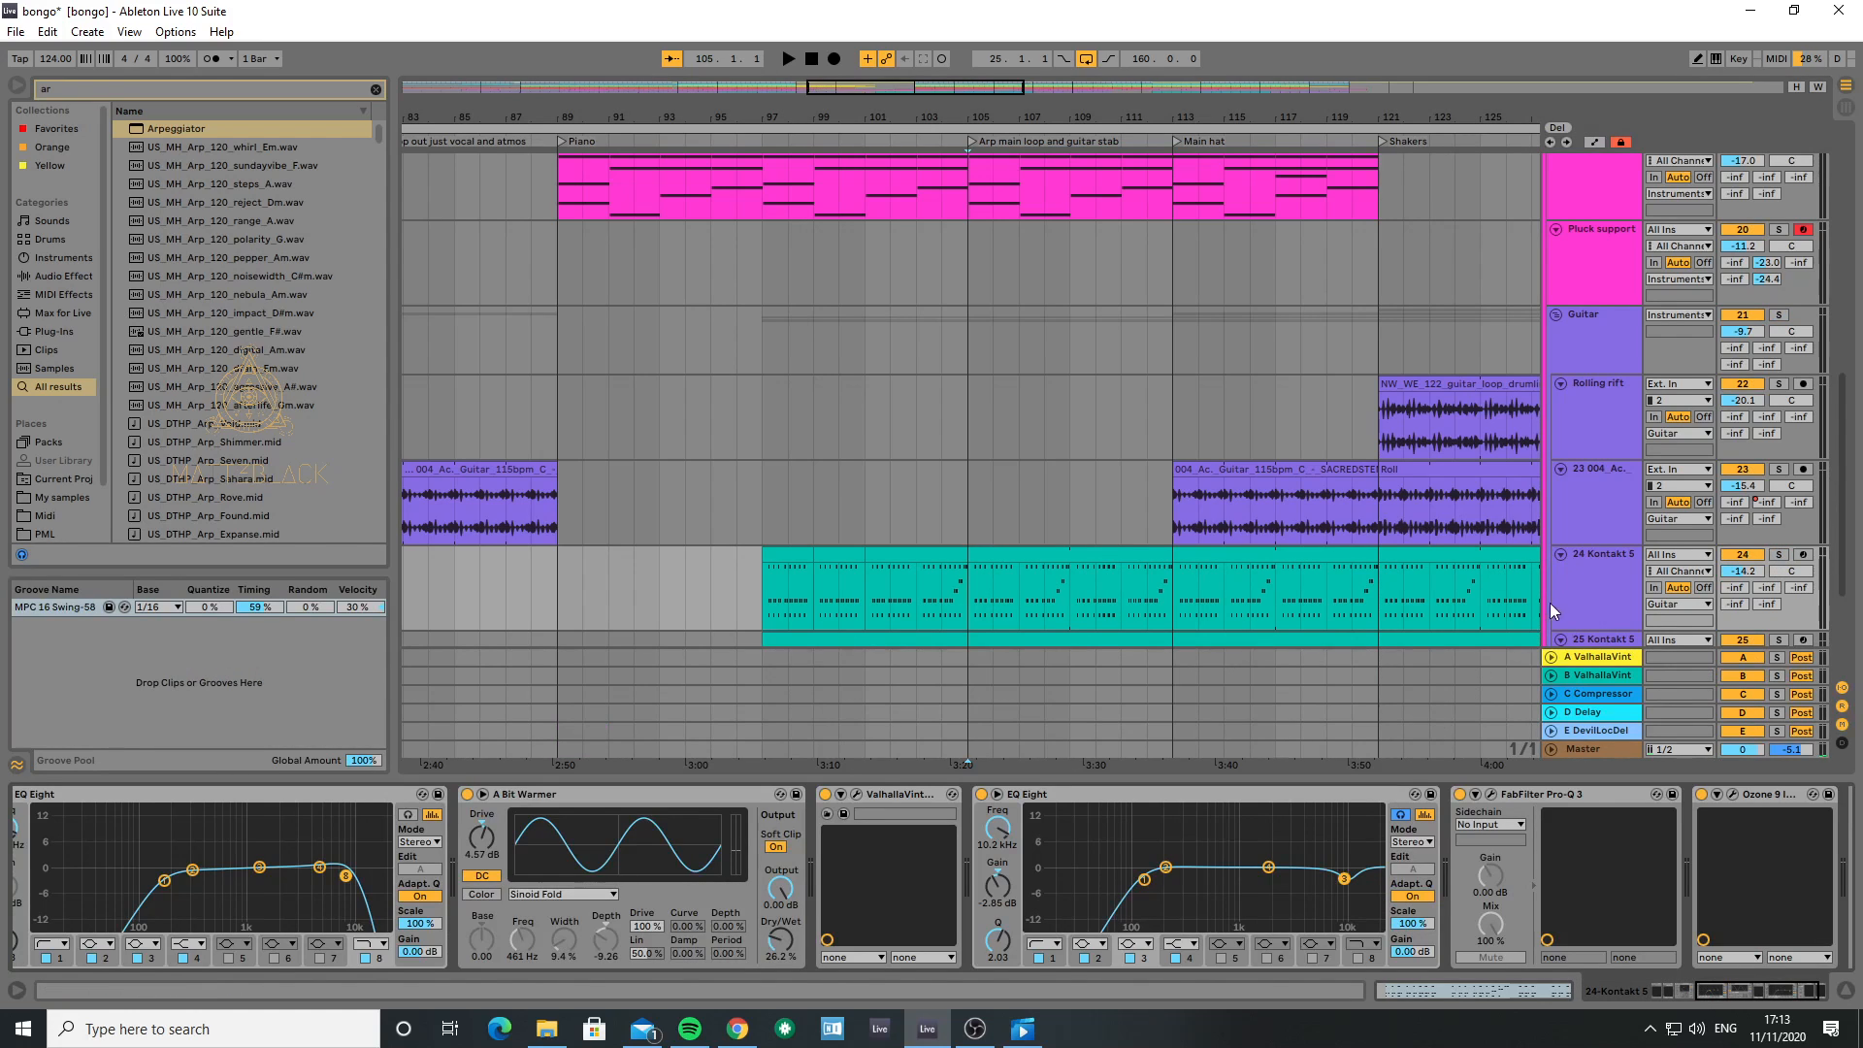
{"action": "scroll", "coordinate": [1592, 545], "scroll_direction": "down", "scroll_amount": 1}
{"action": "scroll", "coordinate": [1590, 568], "scroll_direction": "down", "scroll_amount": 1}
{"action": "left_click", "coordinate": [1588, 592]}
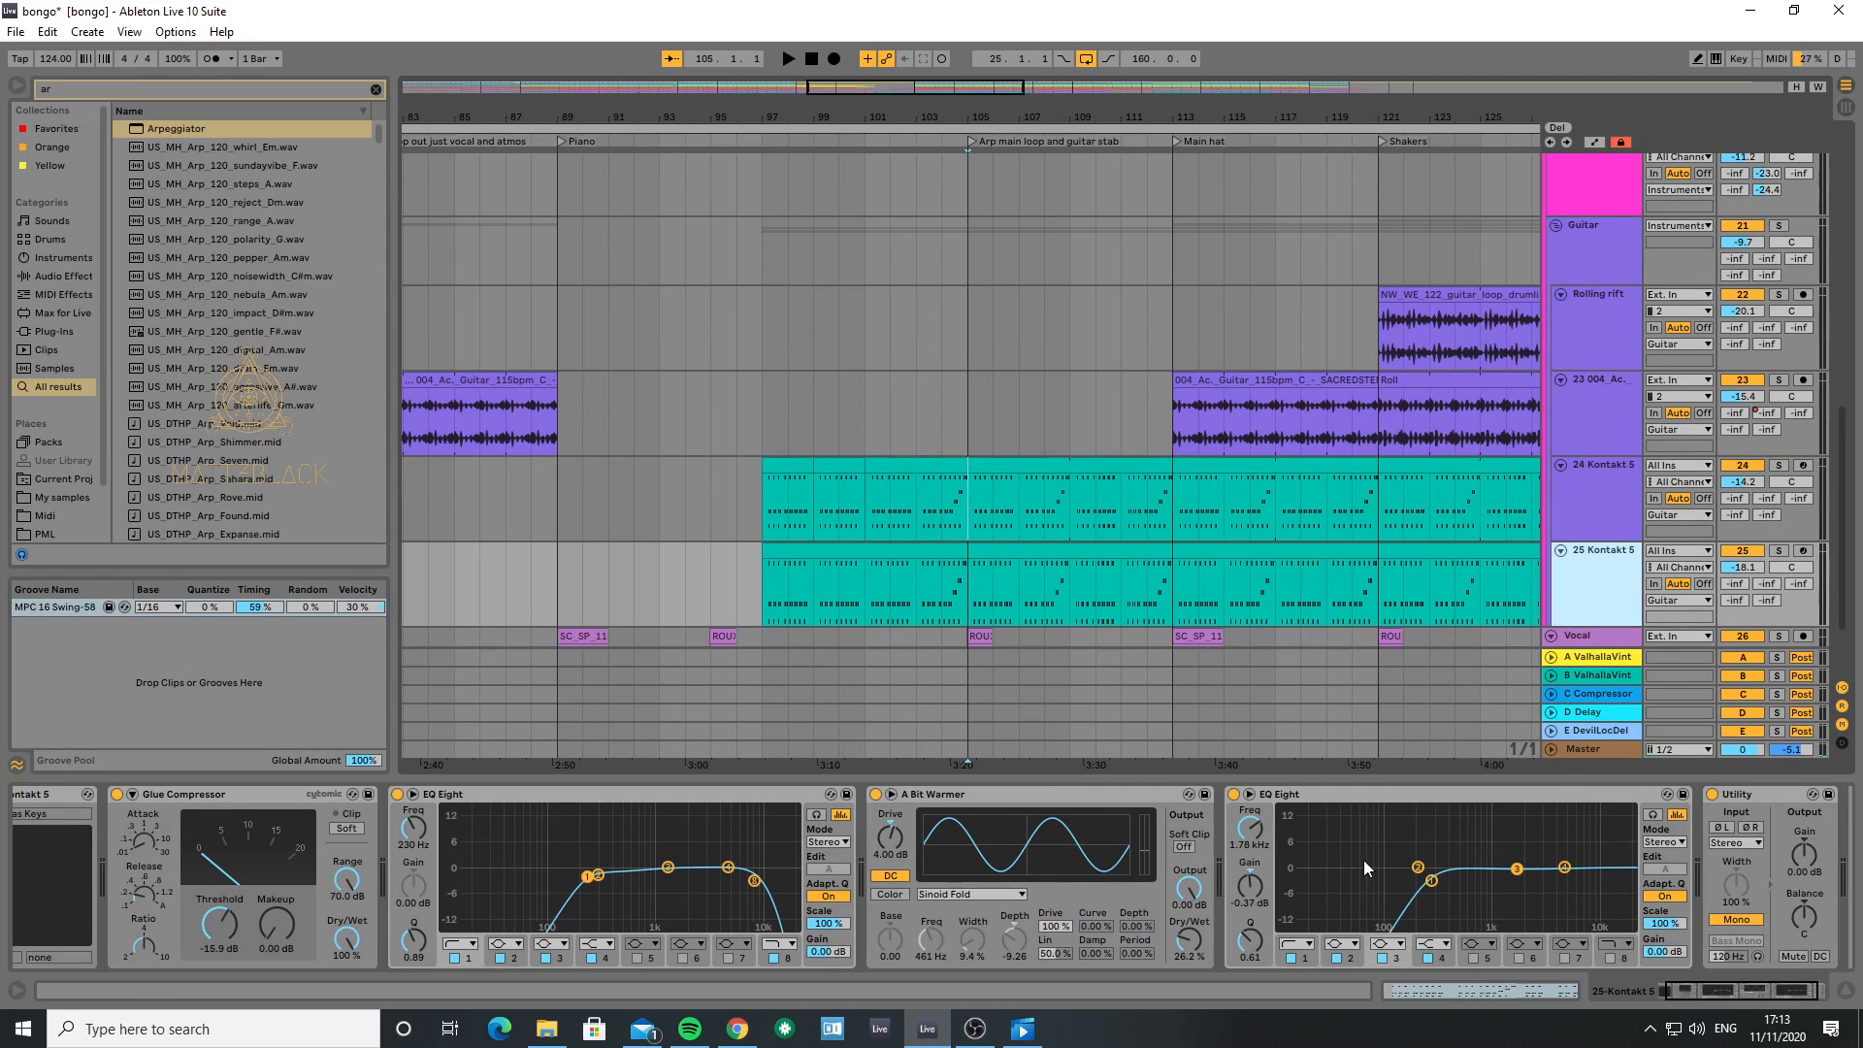
{"action": "scroll", "coordinate": [585, 793], "scroll_direction": "up", "scroll_amount": 1}
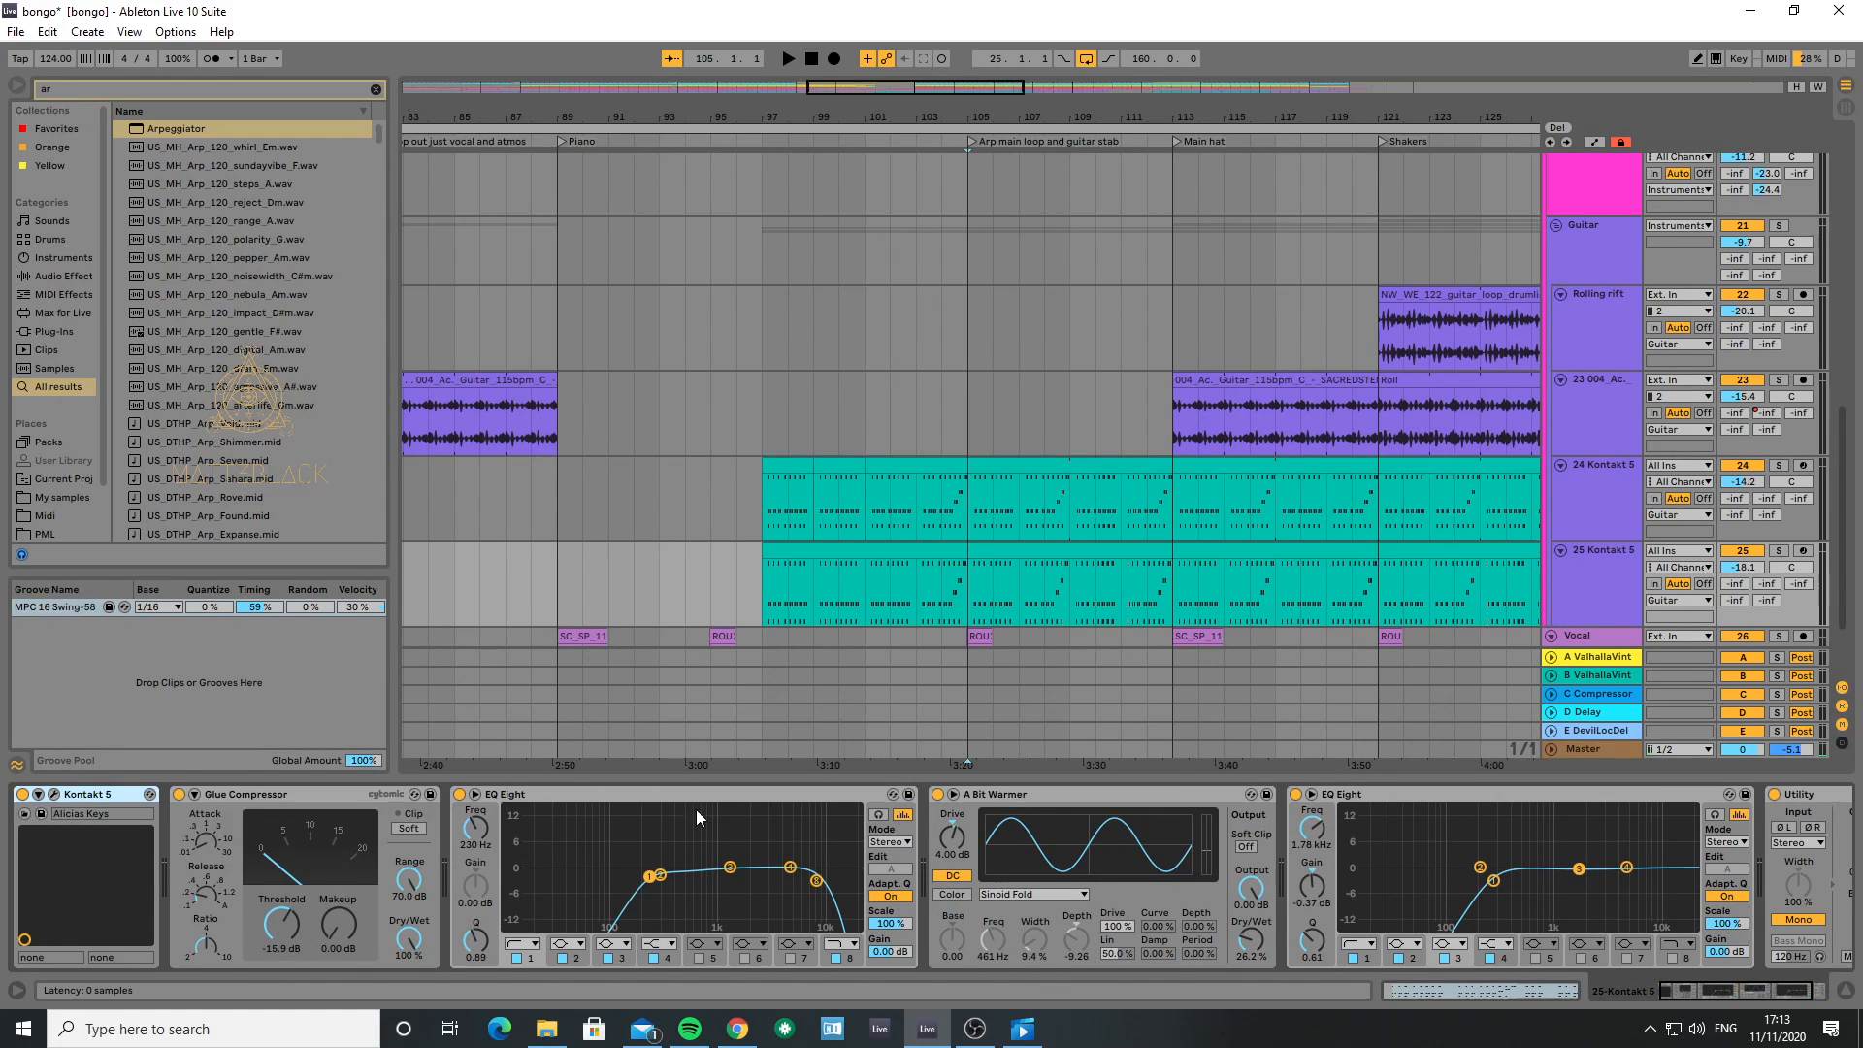
{"action": "left_click", "coordinate": [54, 794]}
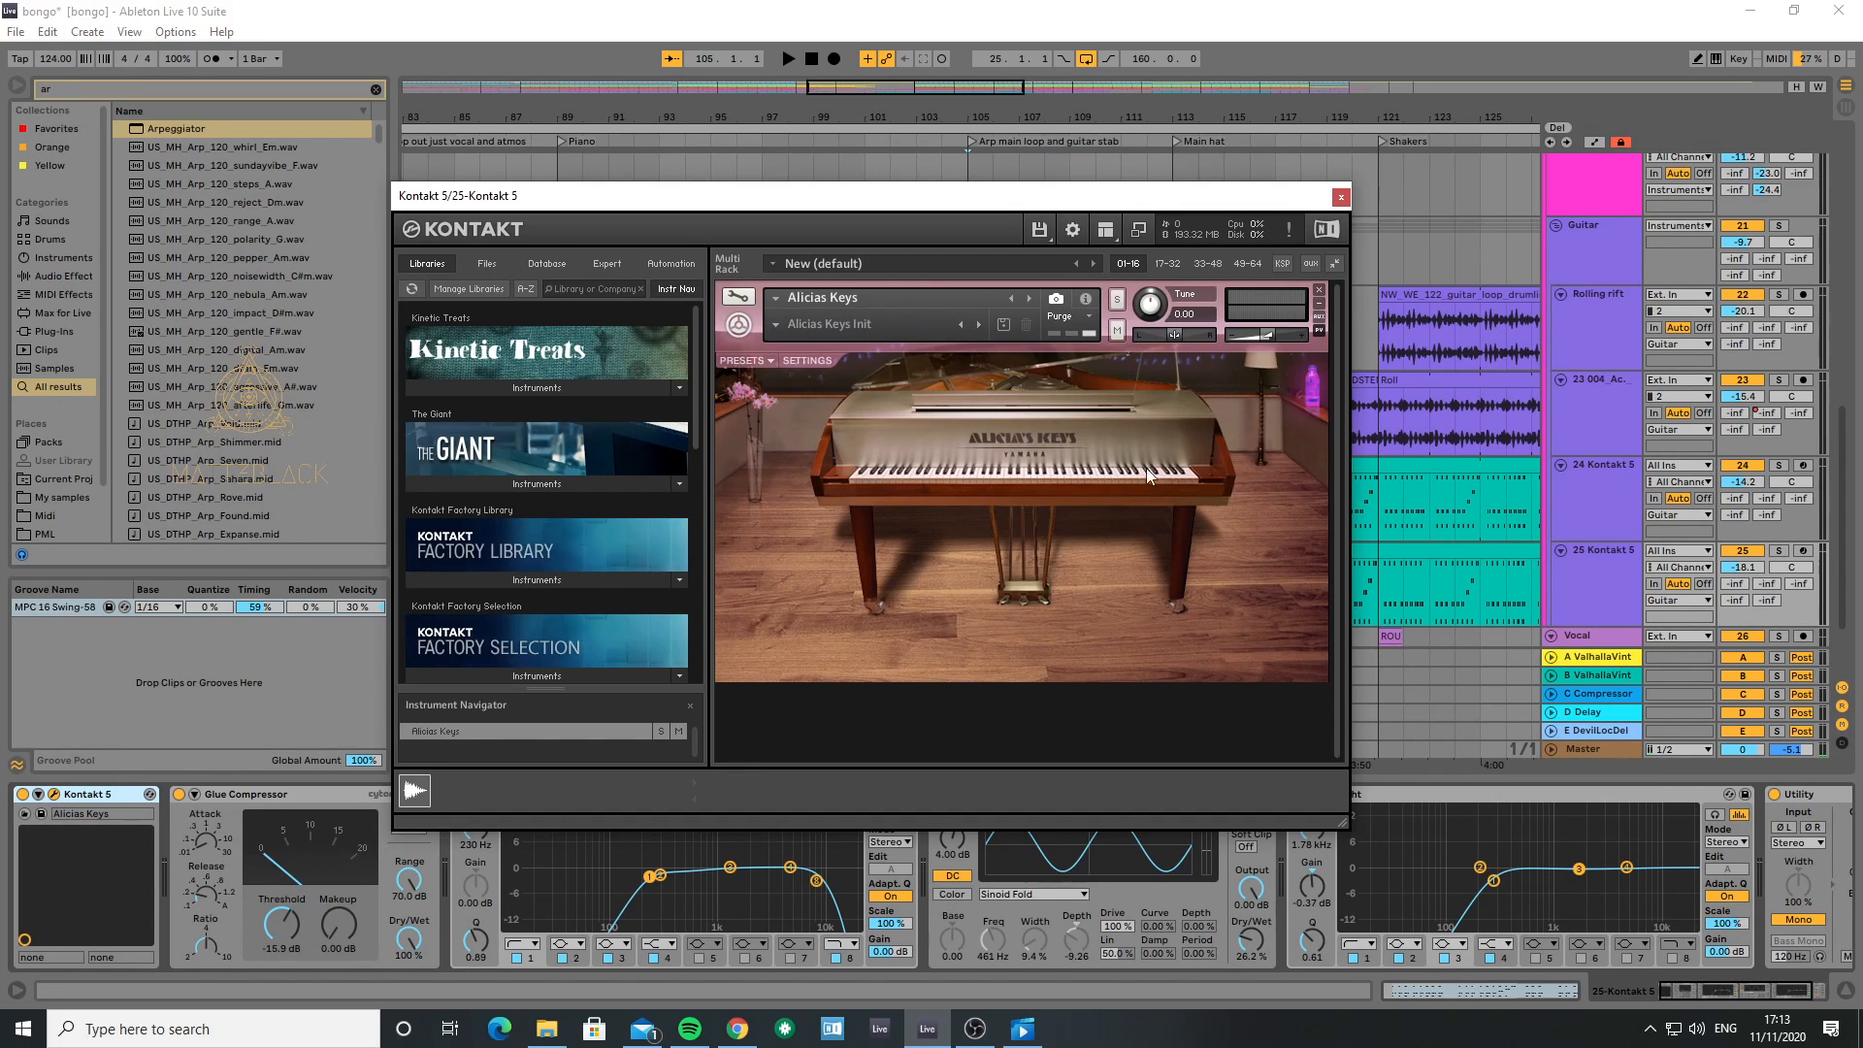
{"action": "left_click", "coordinate": [1341, 199]}
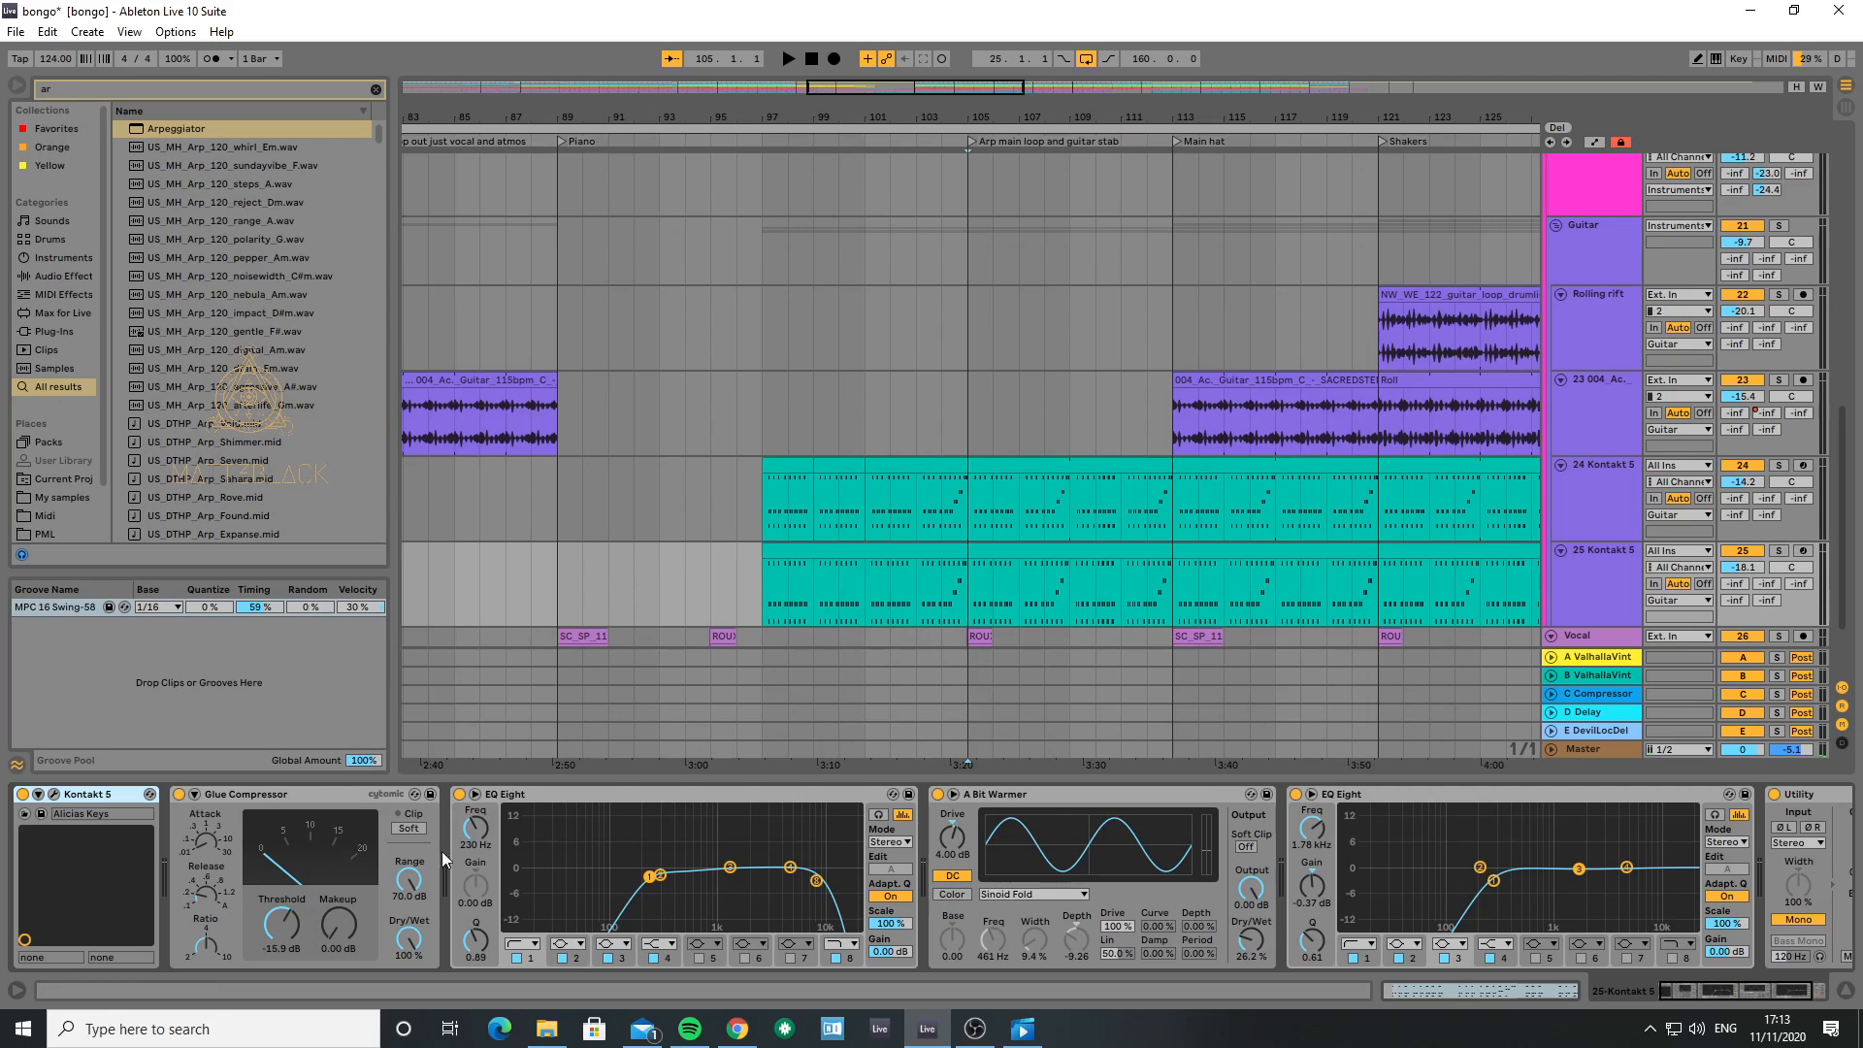
- Examine track 25's effects chain from the Glue Compressor through the EQ Eight and A Bit Warmer to the Utility
{"action": "left_click", "coordinate": [274, 795]}
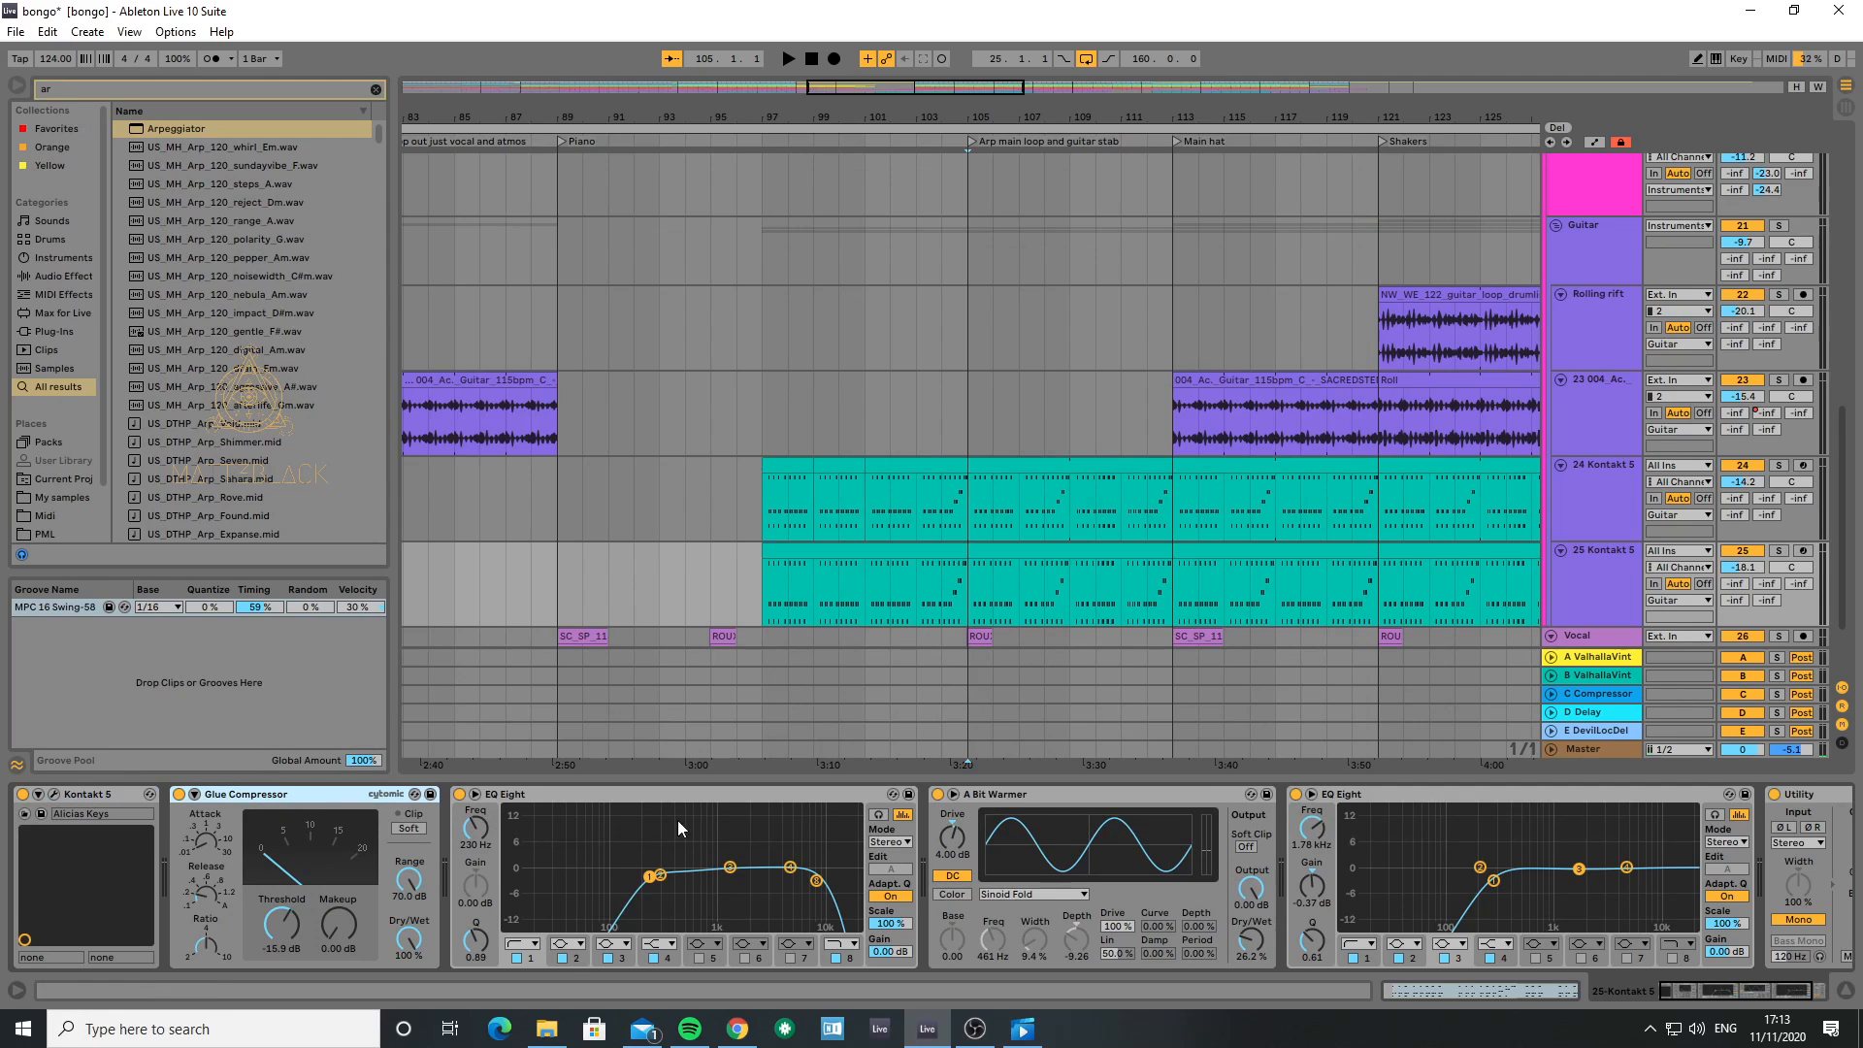
{"action": "left_click", "coordinate": [695, 796]}
{"action": "key", "text": "Right"}
{"action": "key", "text": "Right"}
{"action": "key", "text": "Right"}
{"action": "key", "text": "Right"}
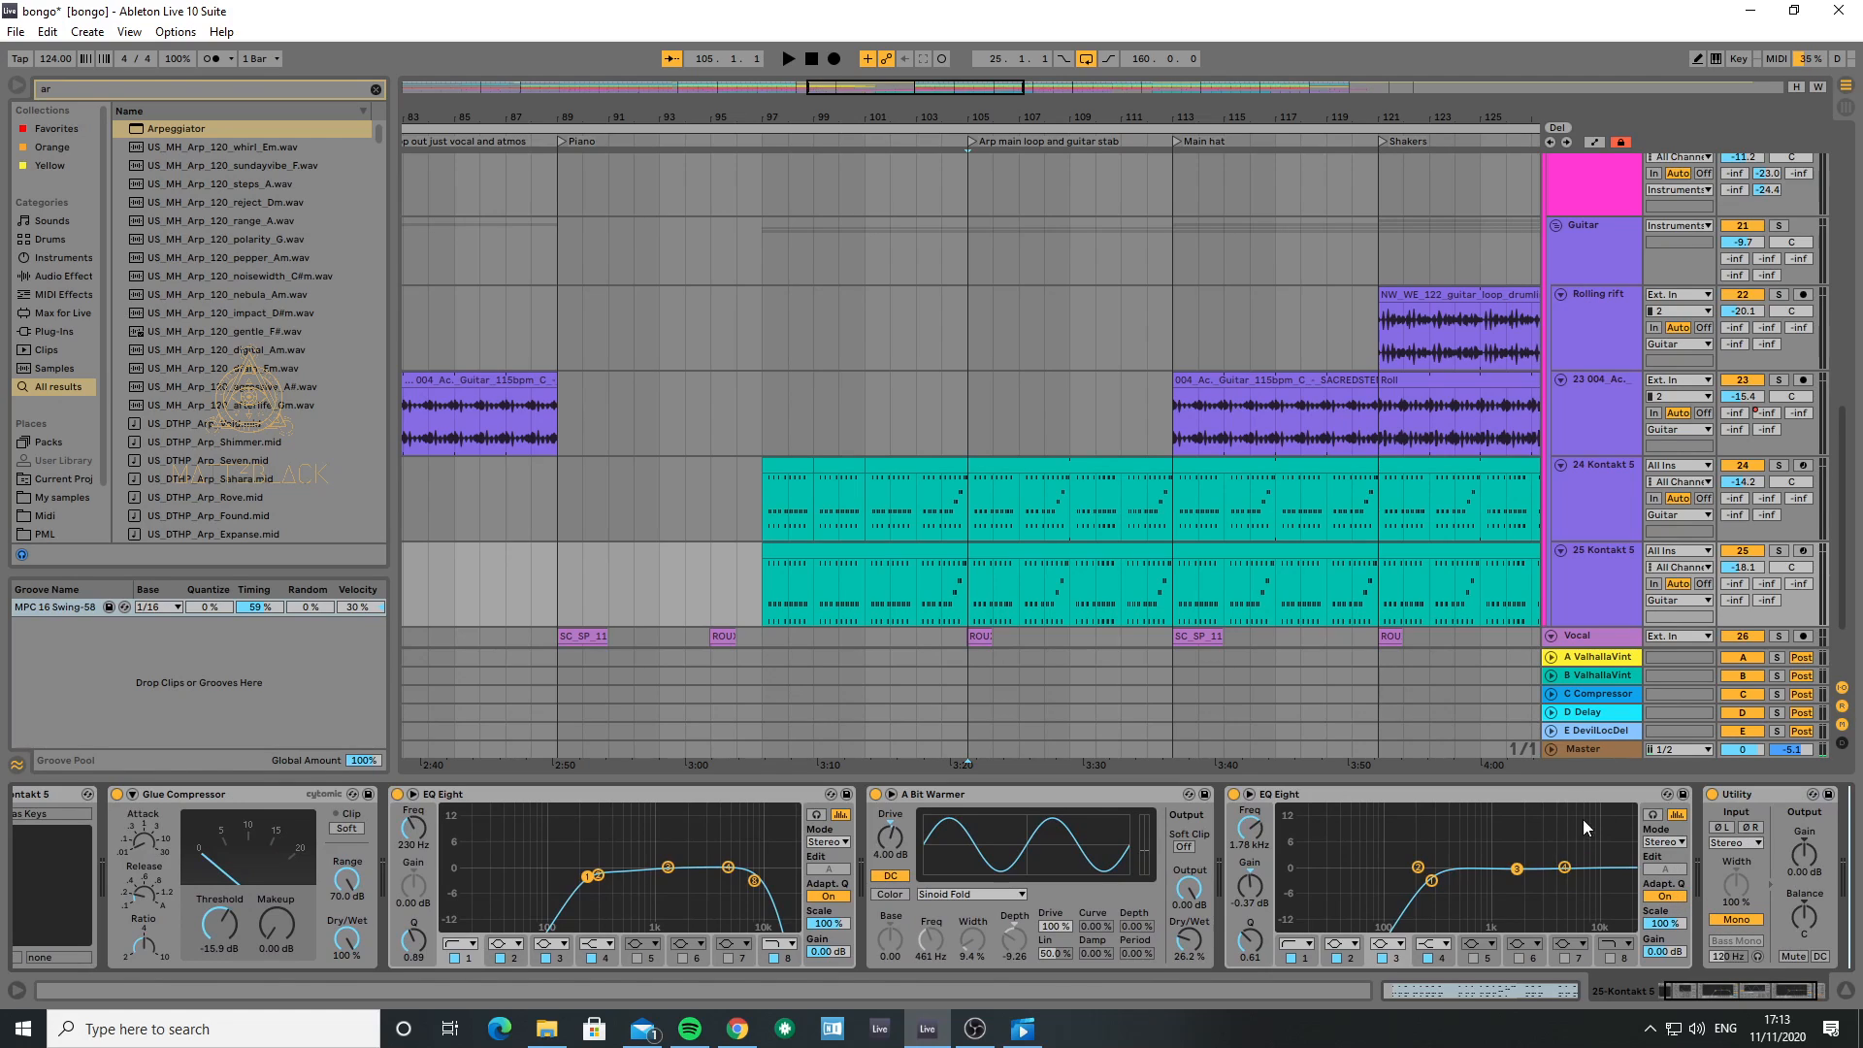
- Compare the device chains of tracks 24 and 25, and listen to the arrangement from bar 105 to about bar 113
{"action": "left_click", "coordinate": [1594, 505]}
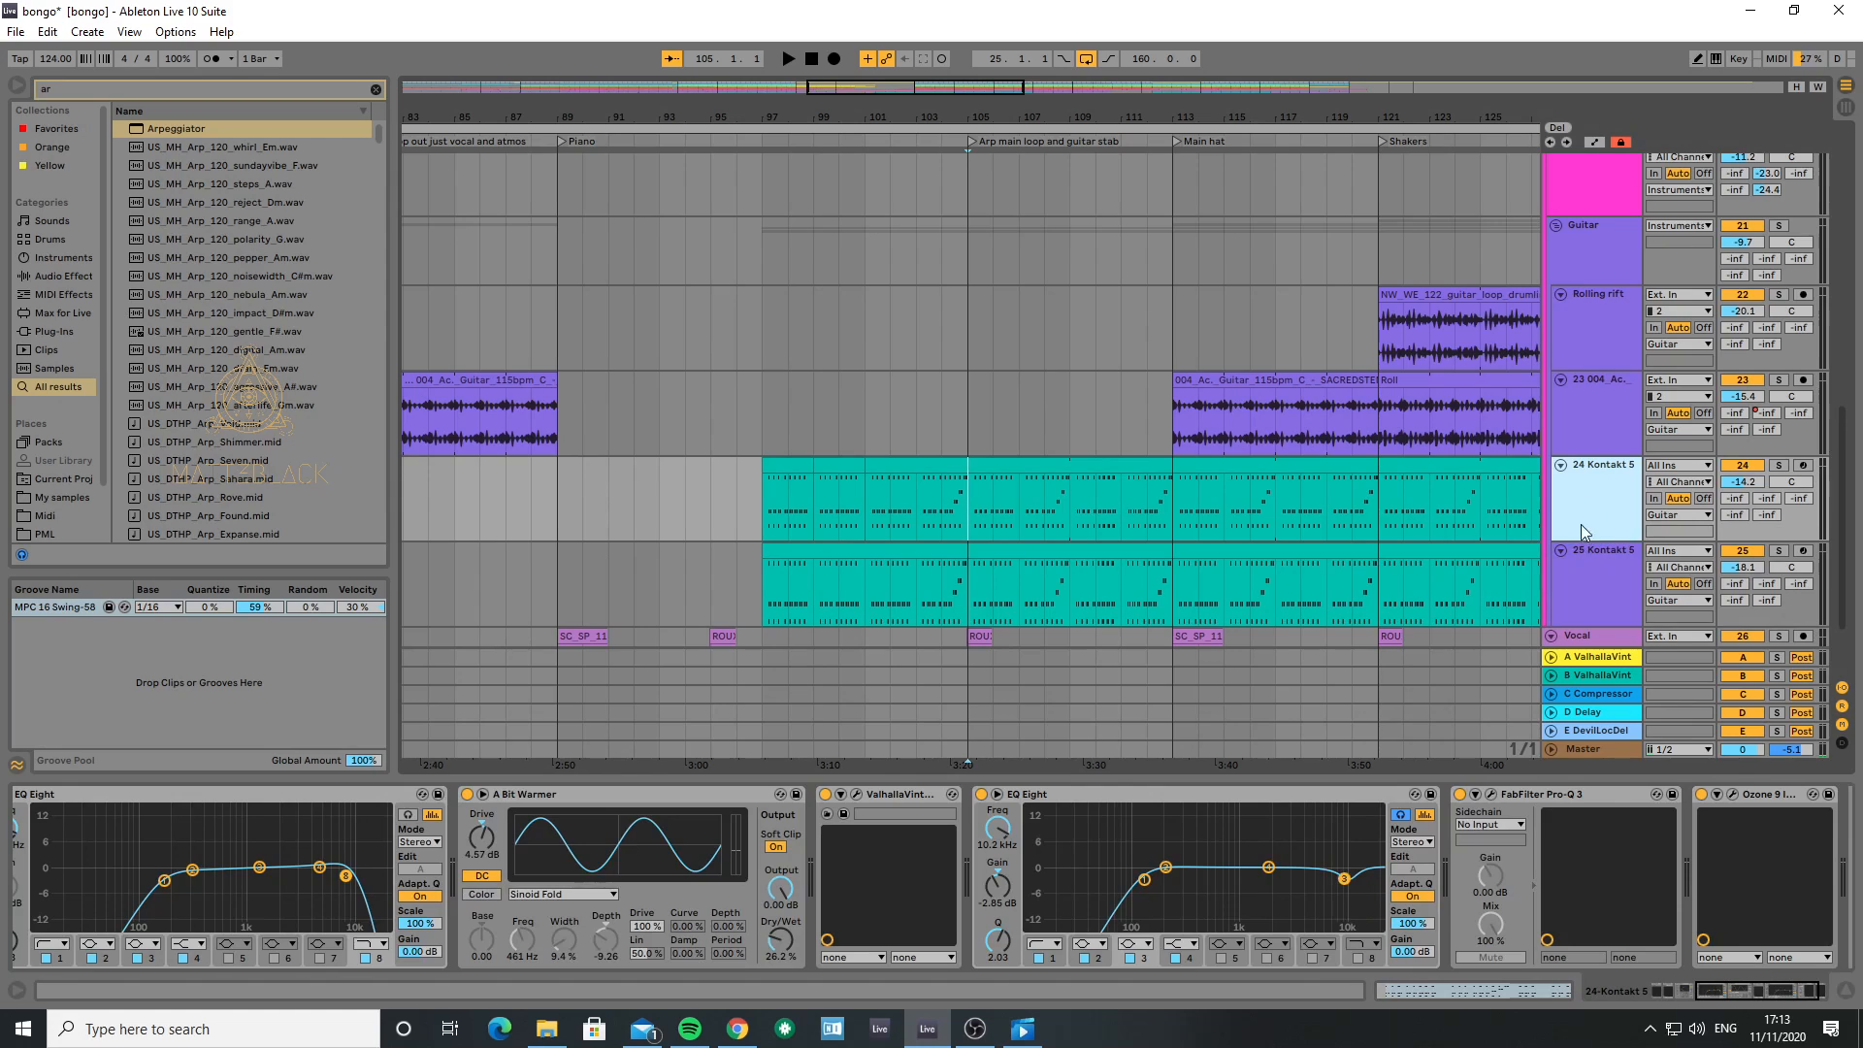
{"action": "left_click", "coordinate": [1596, 581]}
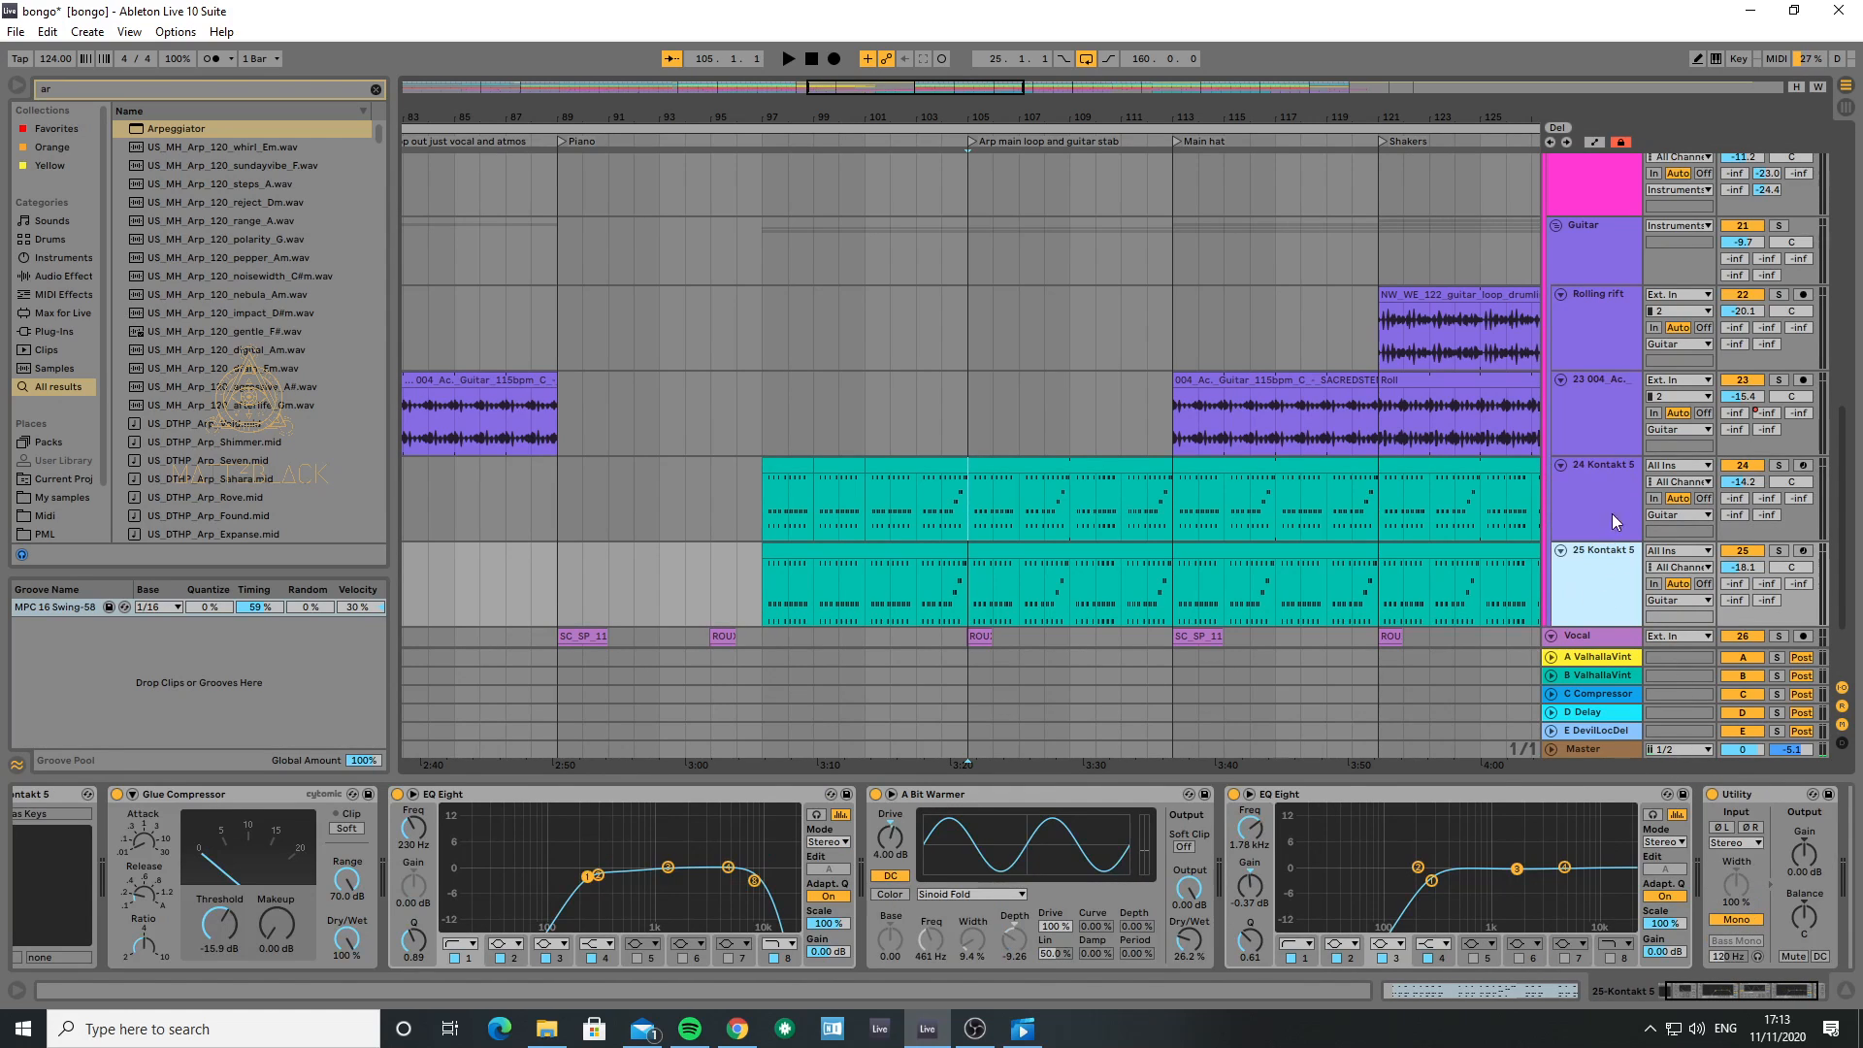
{"action": "key", "text": "s"}
{"action": "key", "text": "space"}
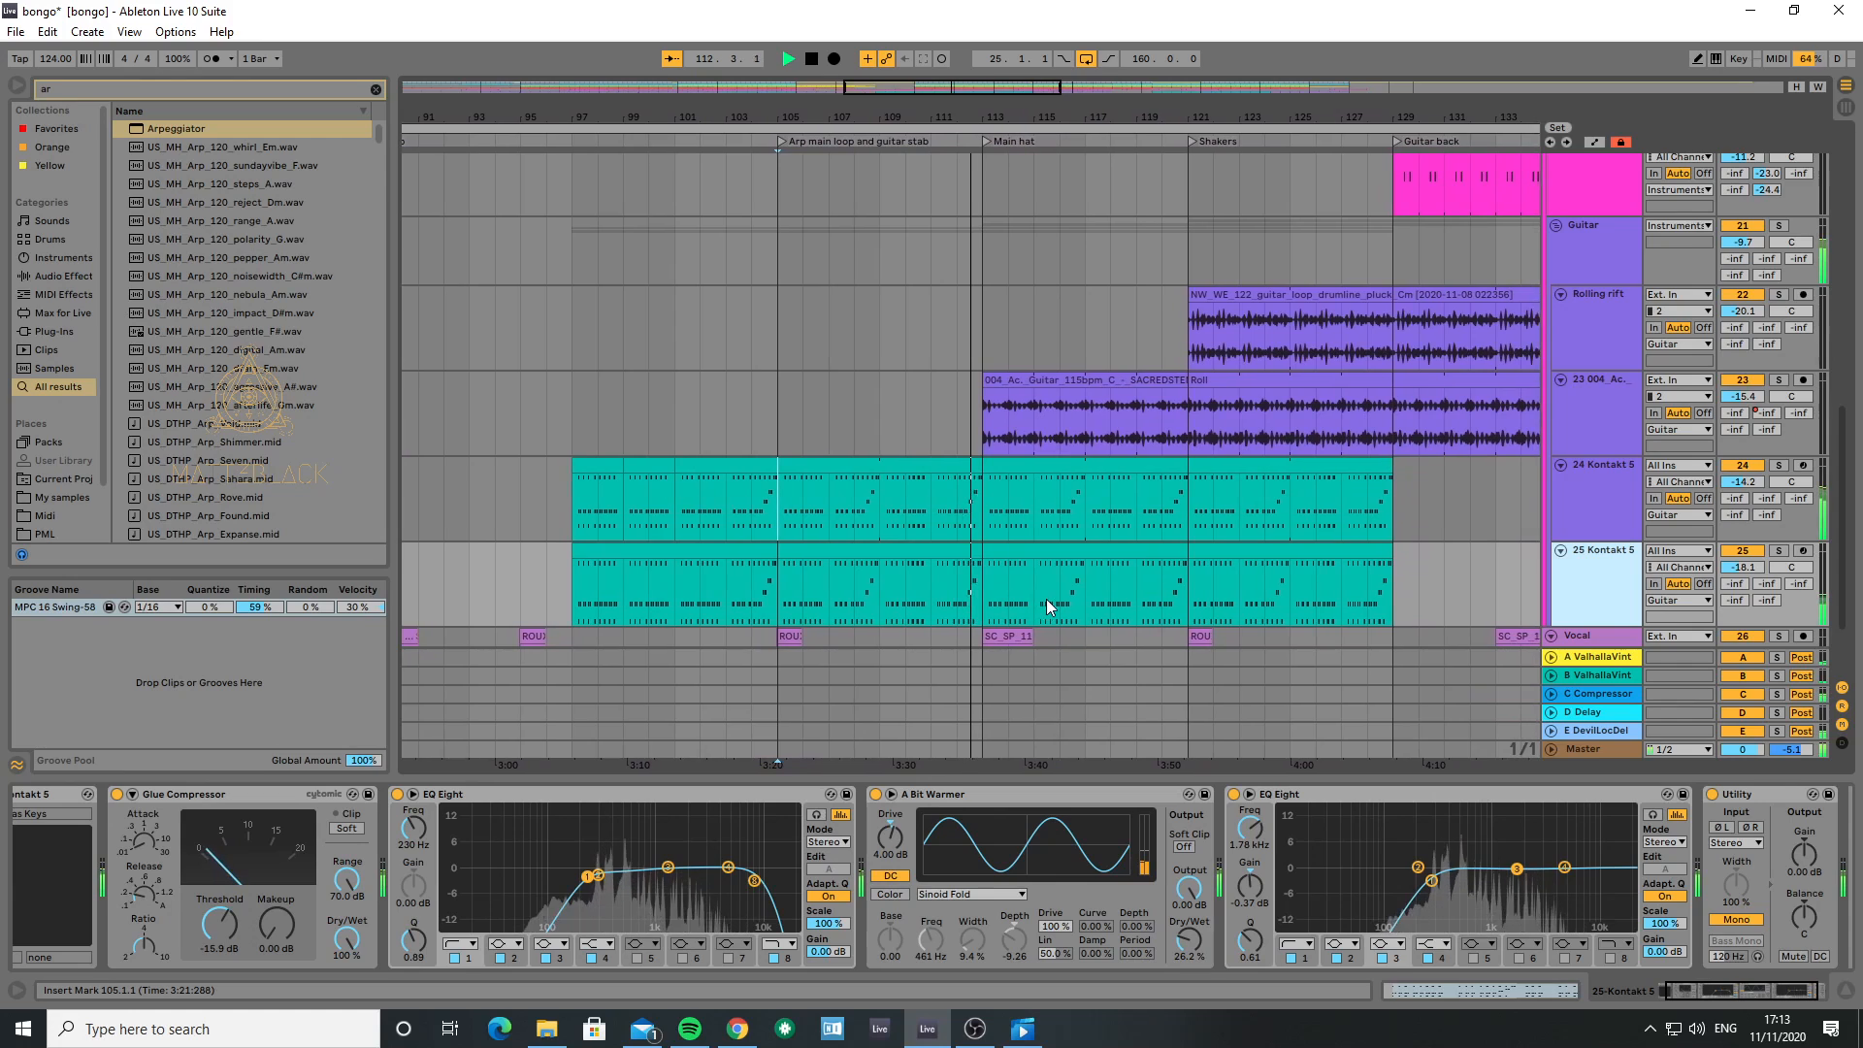
{"action": "key", "text": "space"}
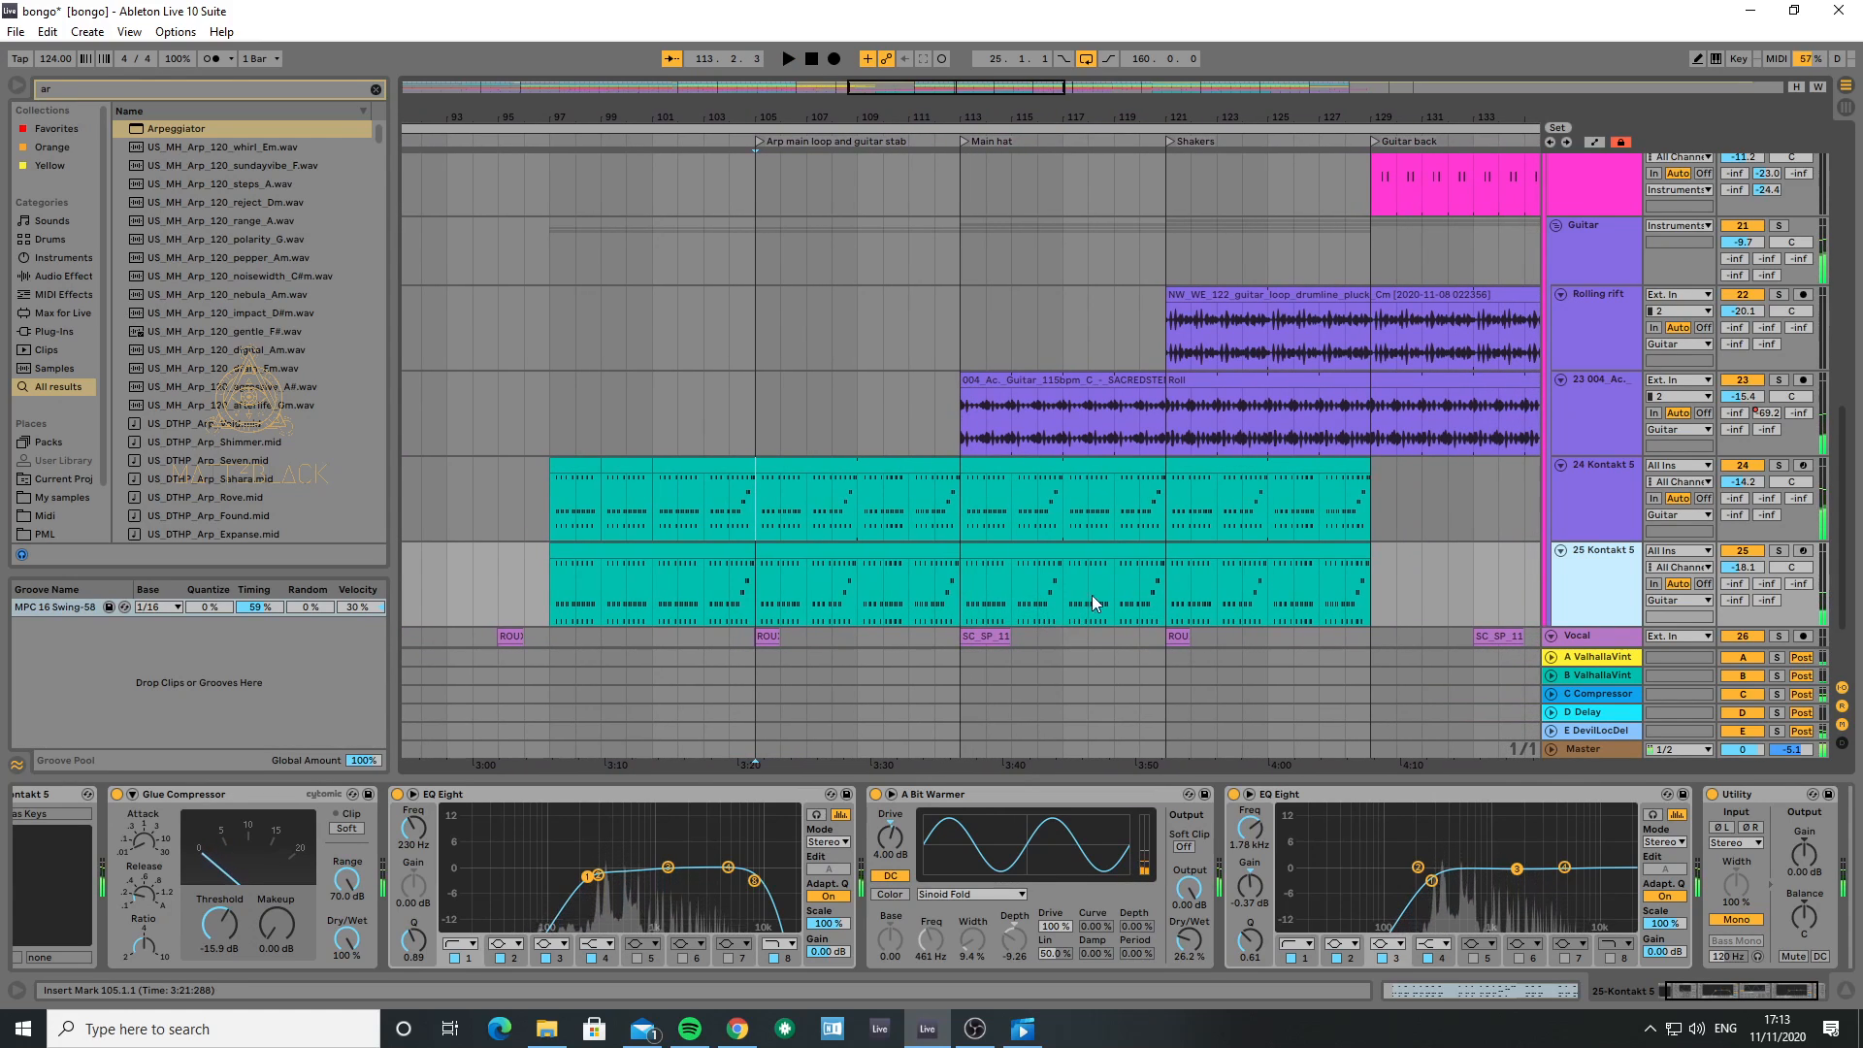
- Review the device chains of the Guitar group's Kontakt and audio guitar tracks, starting with track 25's second EQ Eight
{"action": "scroll", "coordinate": [1236, 527], "scroll_direction": "down", "scroll_amount": 2}
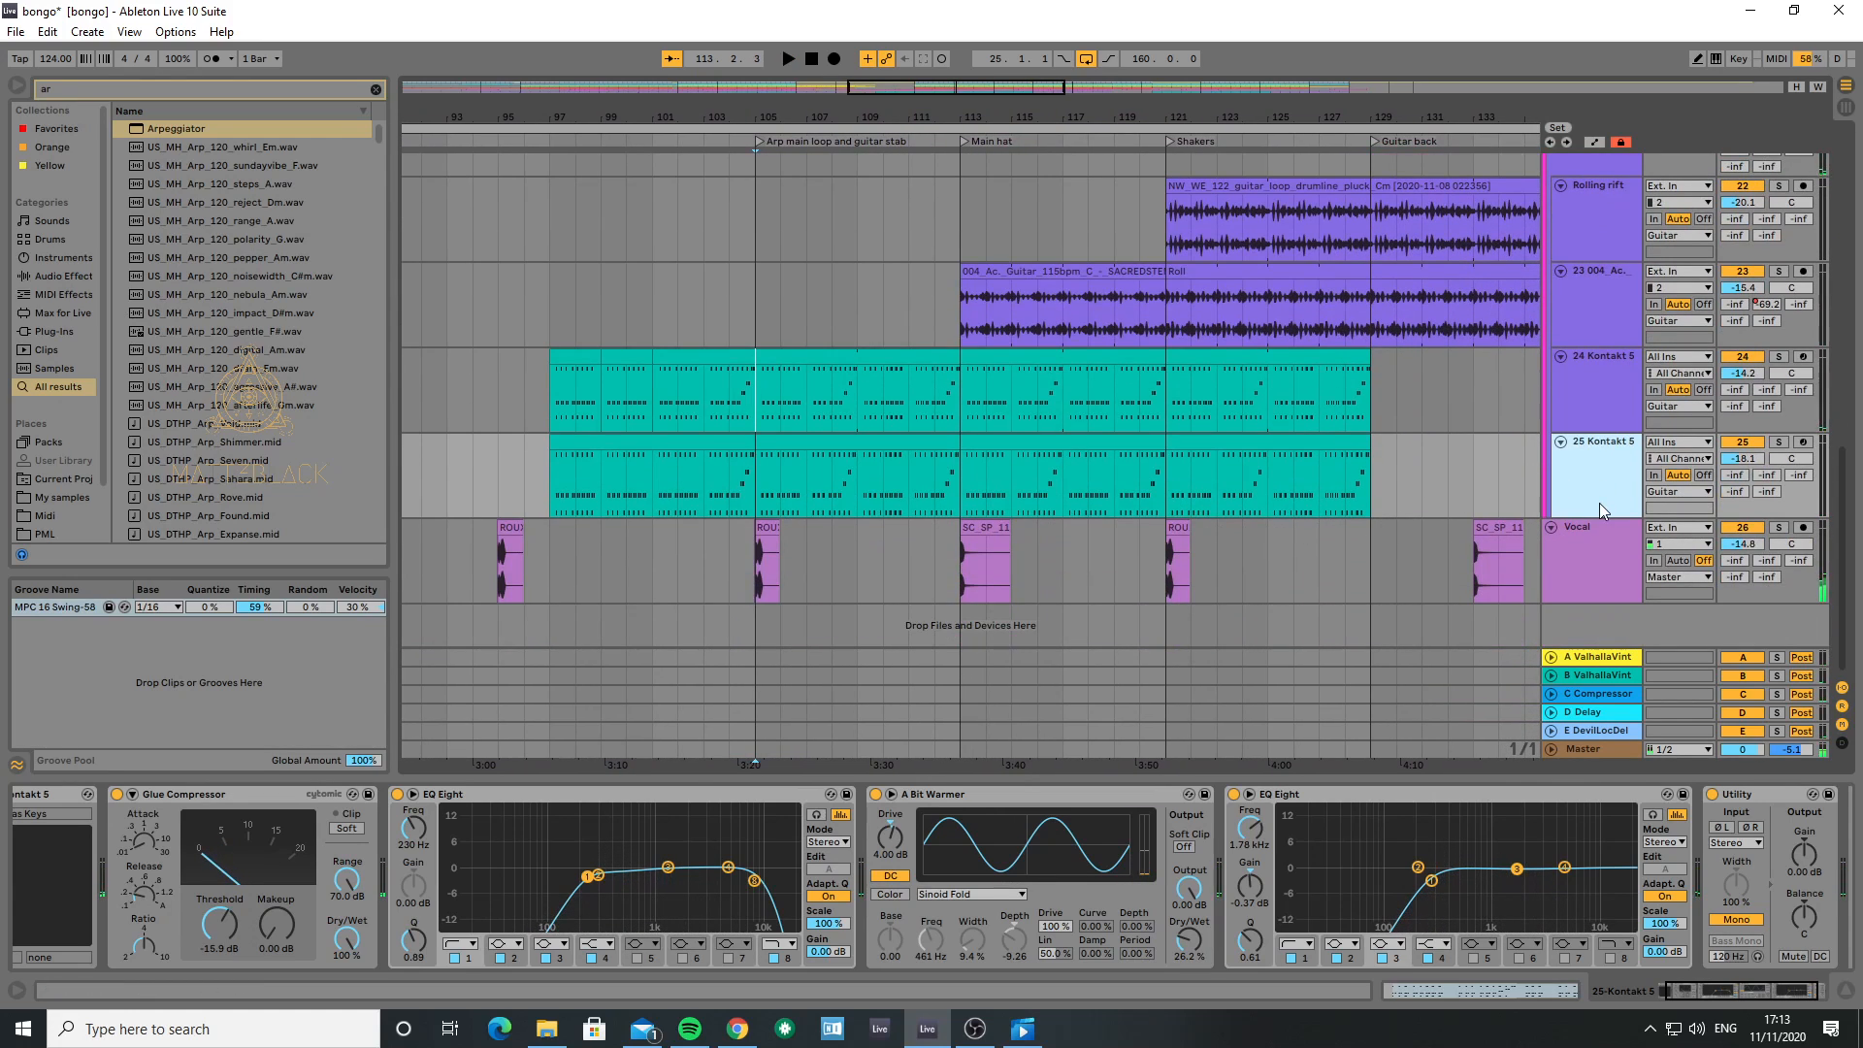
{"action": "left_click", "coordinate": [1543, 813]}
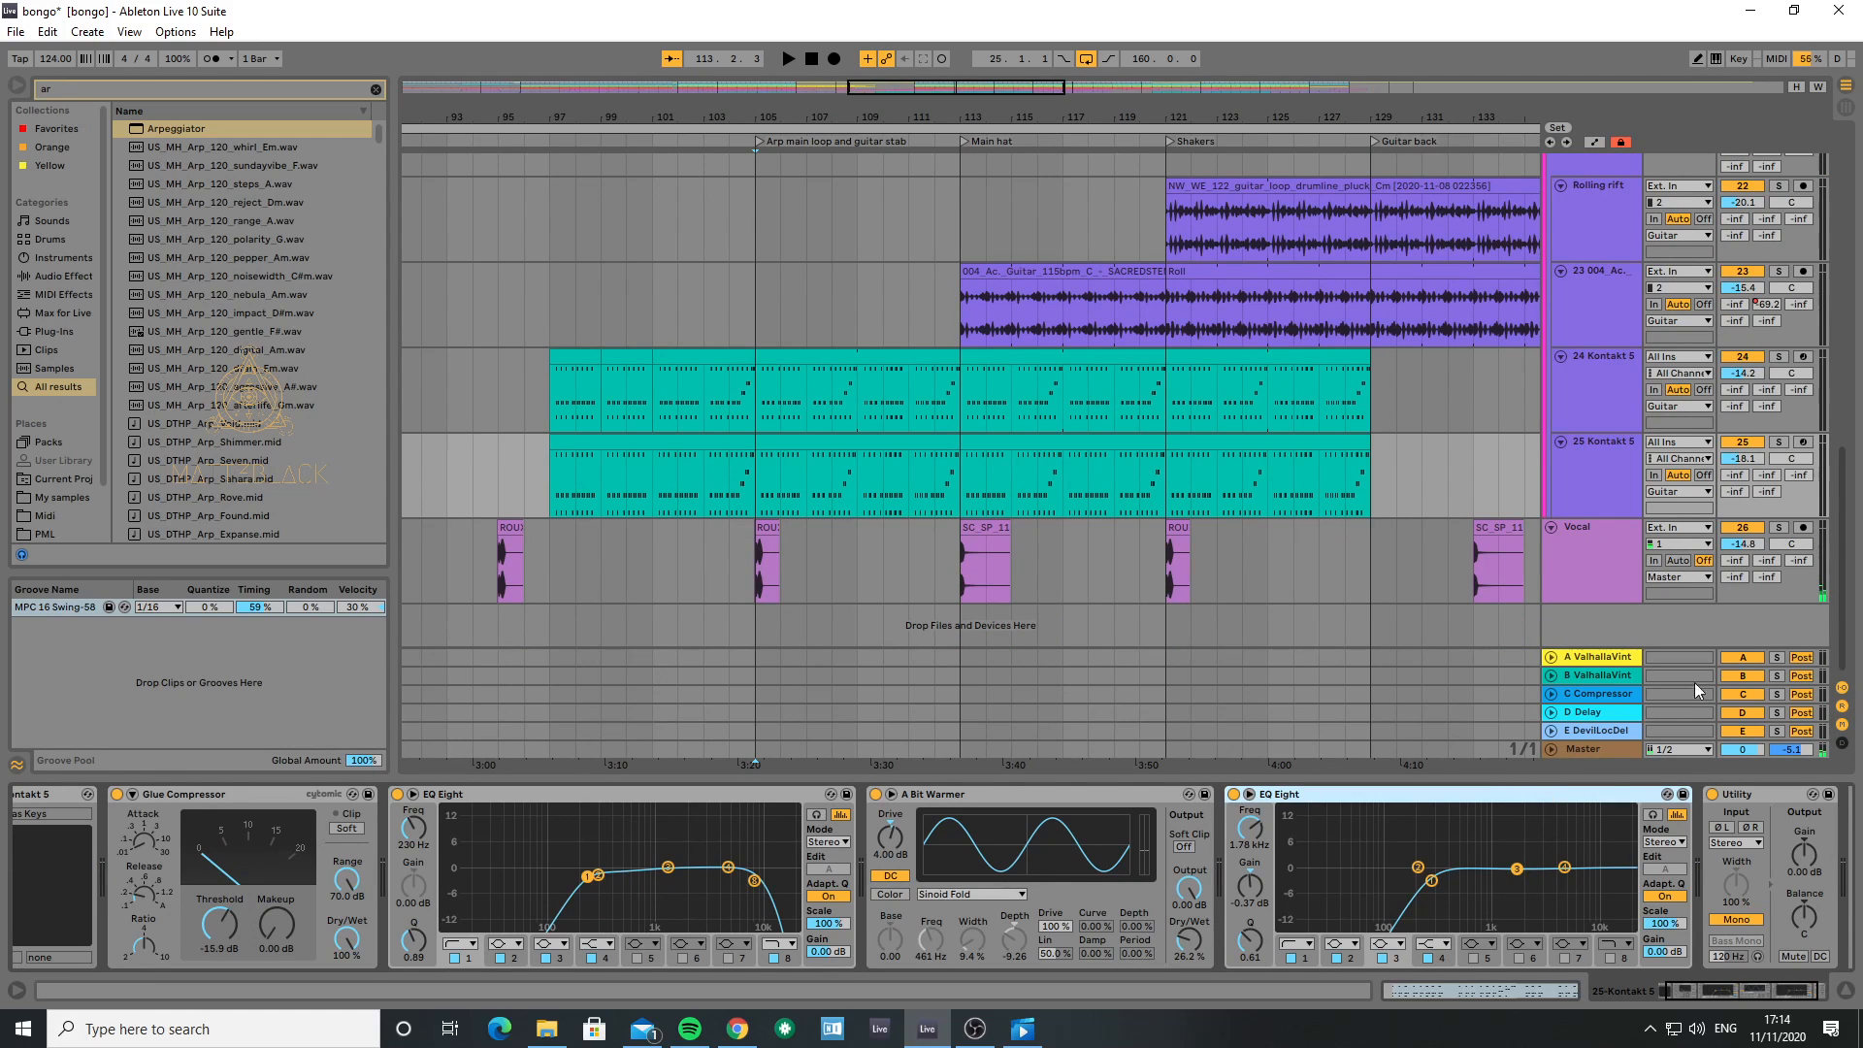
{"action": "left_click", "coordinate": [1580, 384]}
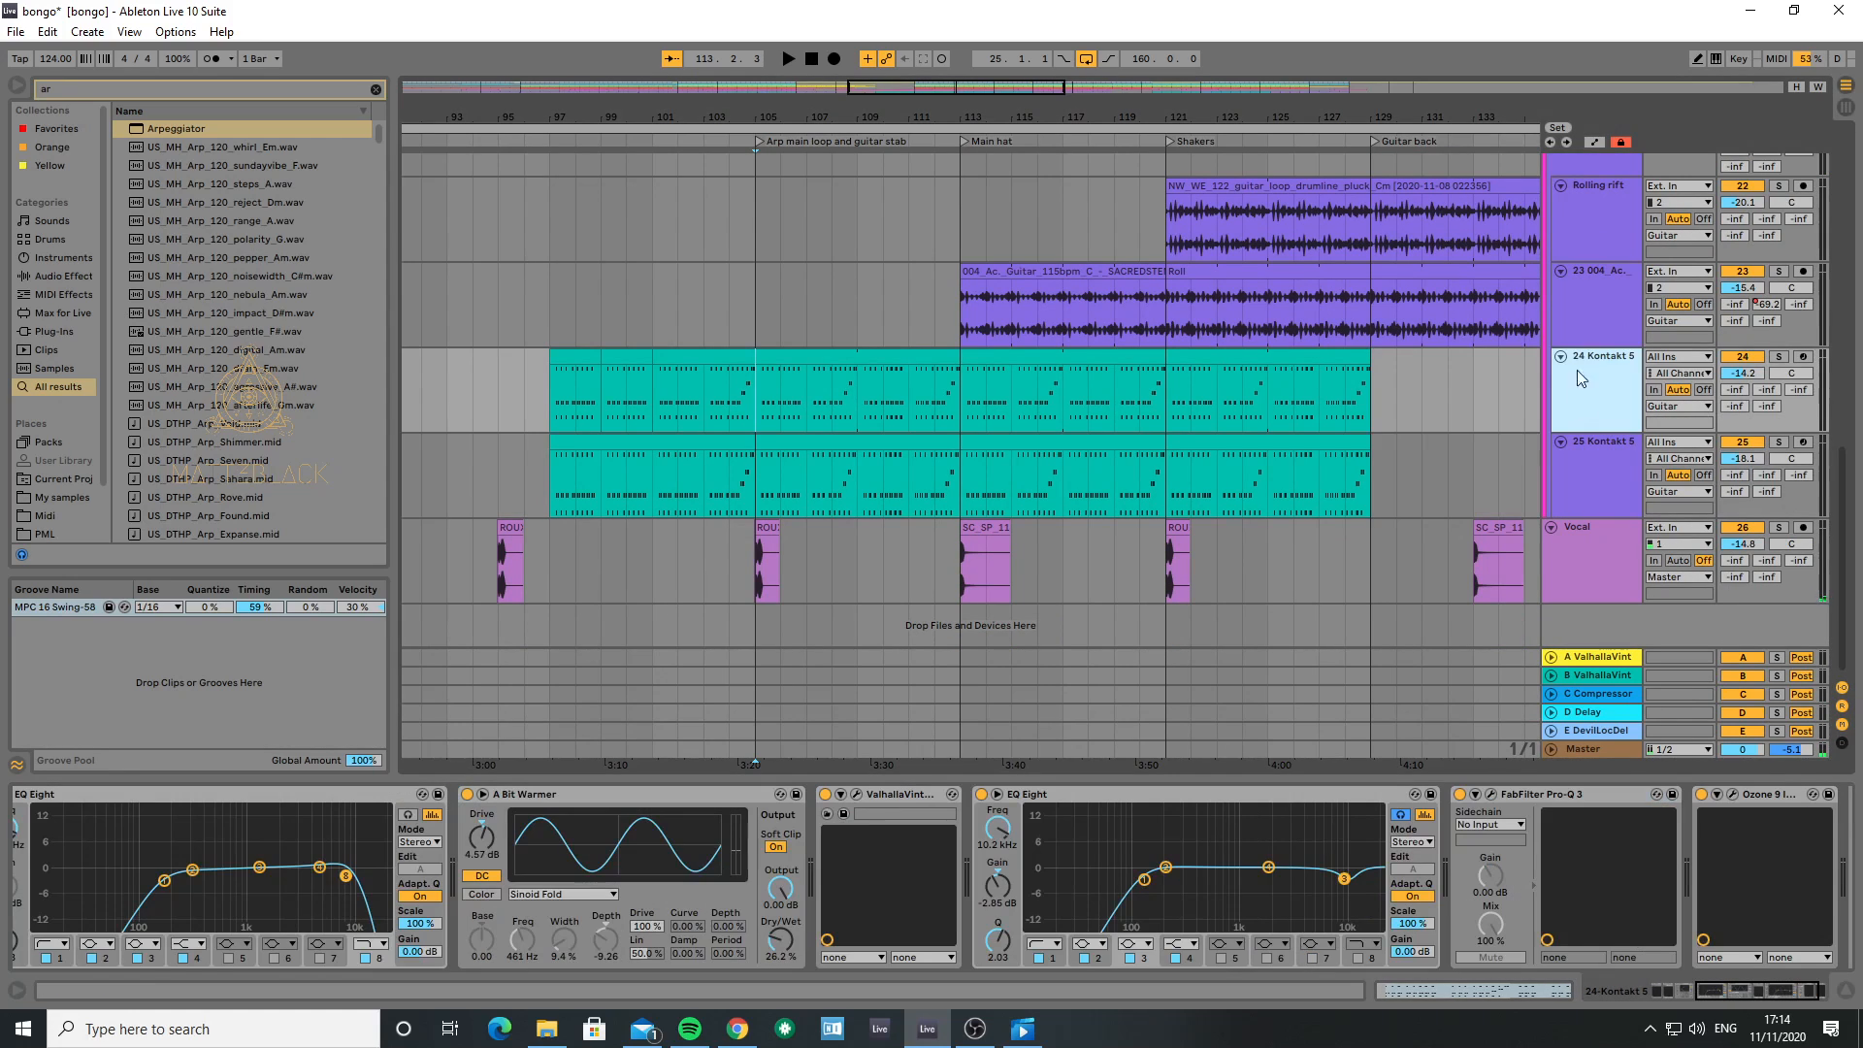
{"action": "left_click", "coordinate": [1590, 289]}
{"action": "scroll", "coordinate": [1599, 189], "scroll_direction": "up", "scroll_amount": 2}
{"action": "left_click", "coordinate": [1591, 319]}
{"action": "left_click", "coordinate": [1592, 398]}
{"action": "left_click", "coordinate": [1588, 483]}
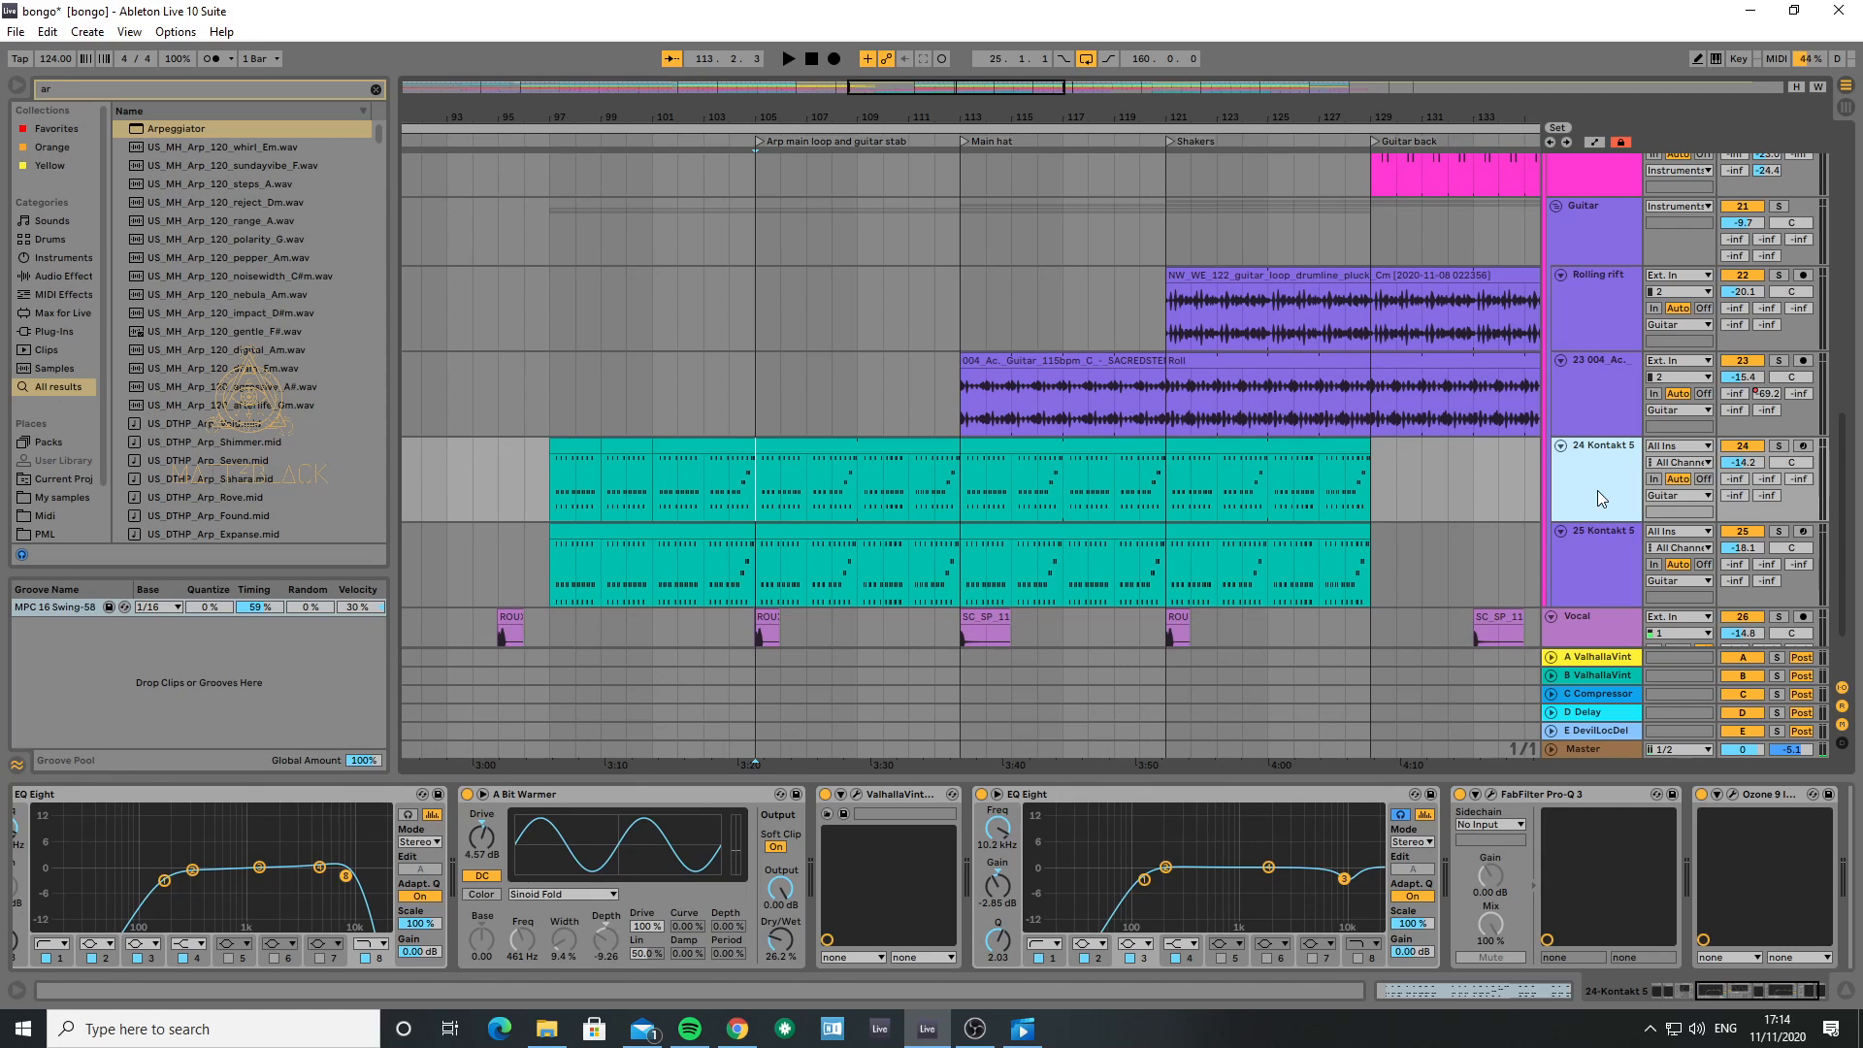
- Display the Vocal track's effects chain and audition its first vocal clip from bar 25 in solo
{"action": "scroll", "coordinate": [1596, 490], "scroll_direction": "down", "scroll_amount": 2}
{"action": "left_click", "coordinate": [1604, 575]}
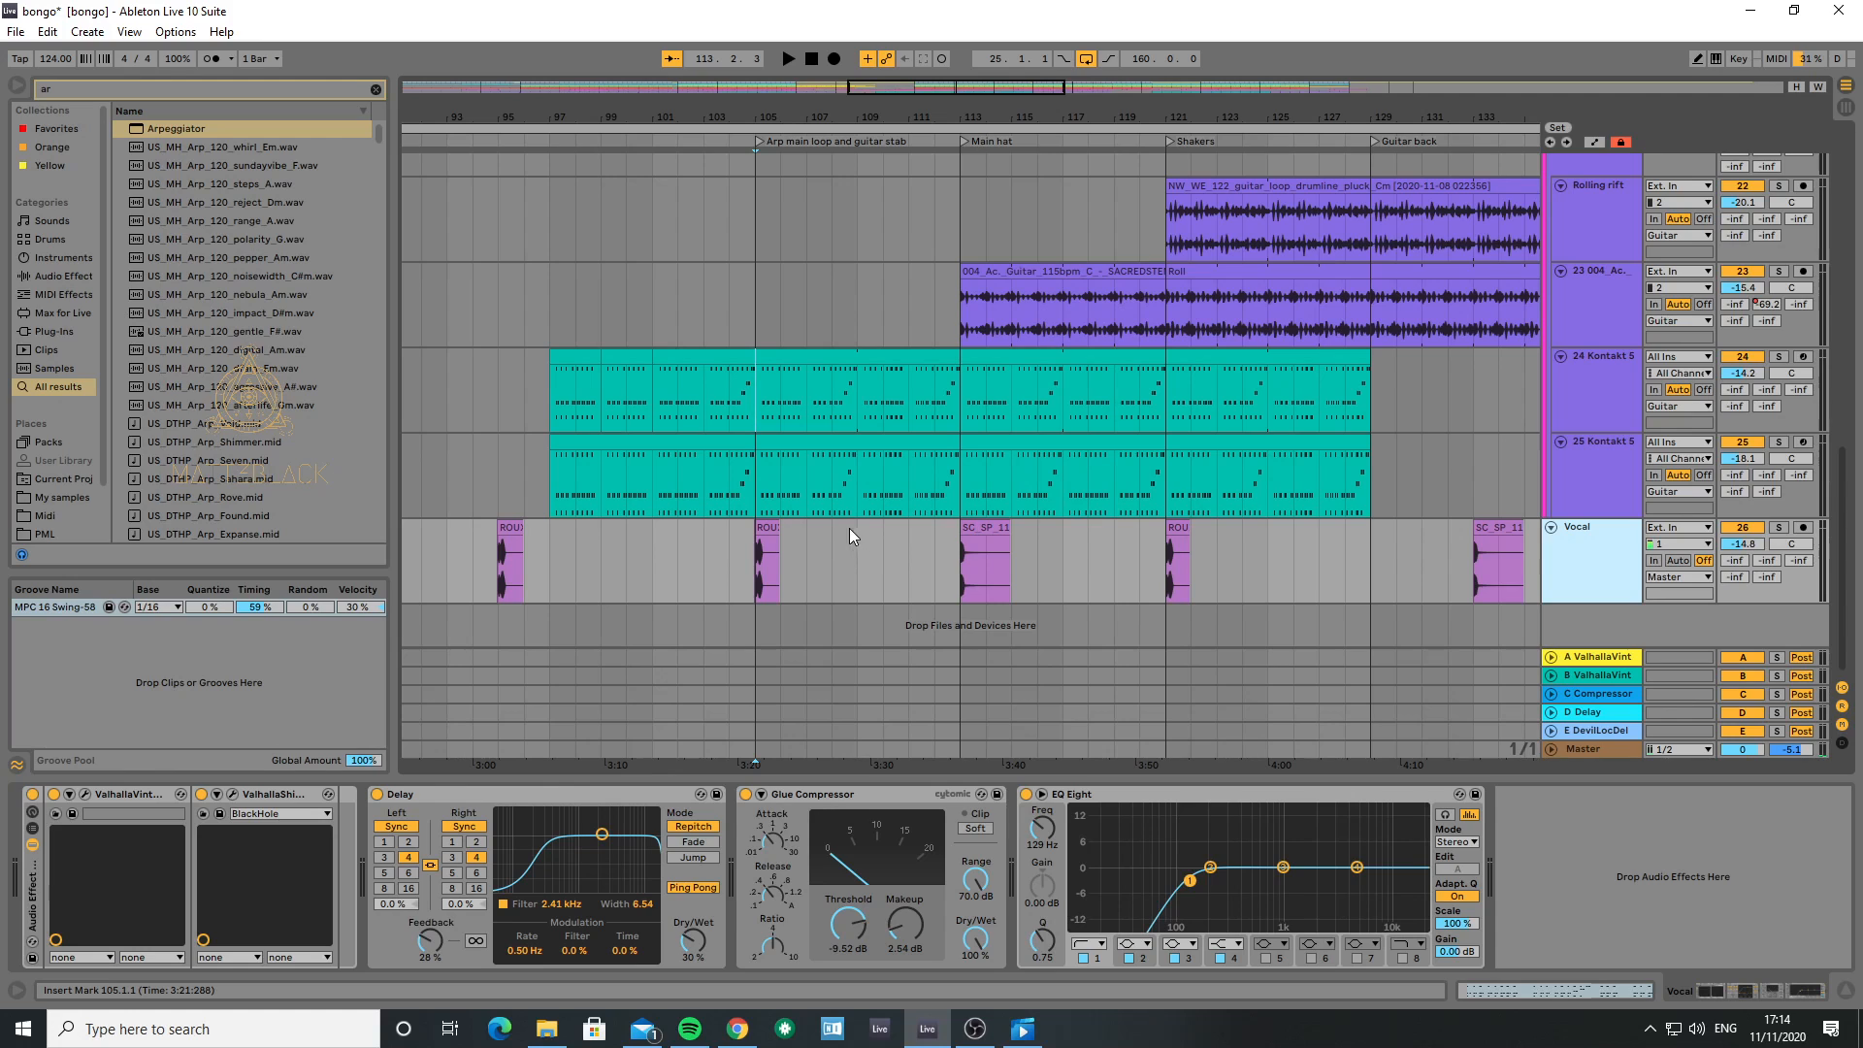
{"action": "left_click_drag", "start_coordinate": [708, 116], "coordinate": [708, 65]}
{"action": "left_click_drag", "start_coordinate": [590, 118], "coordinate": [1149, 104]}
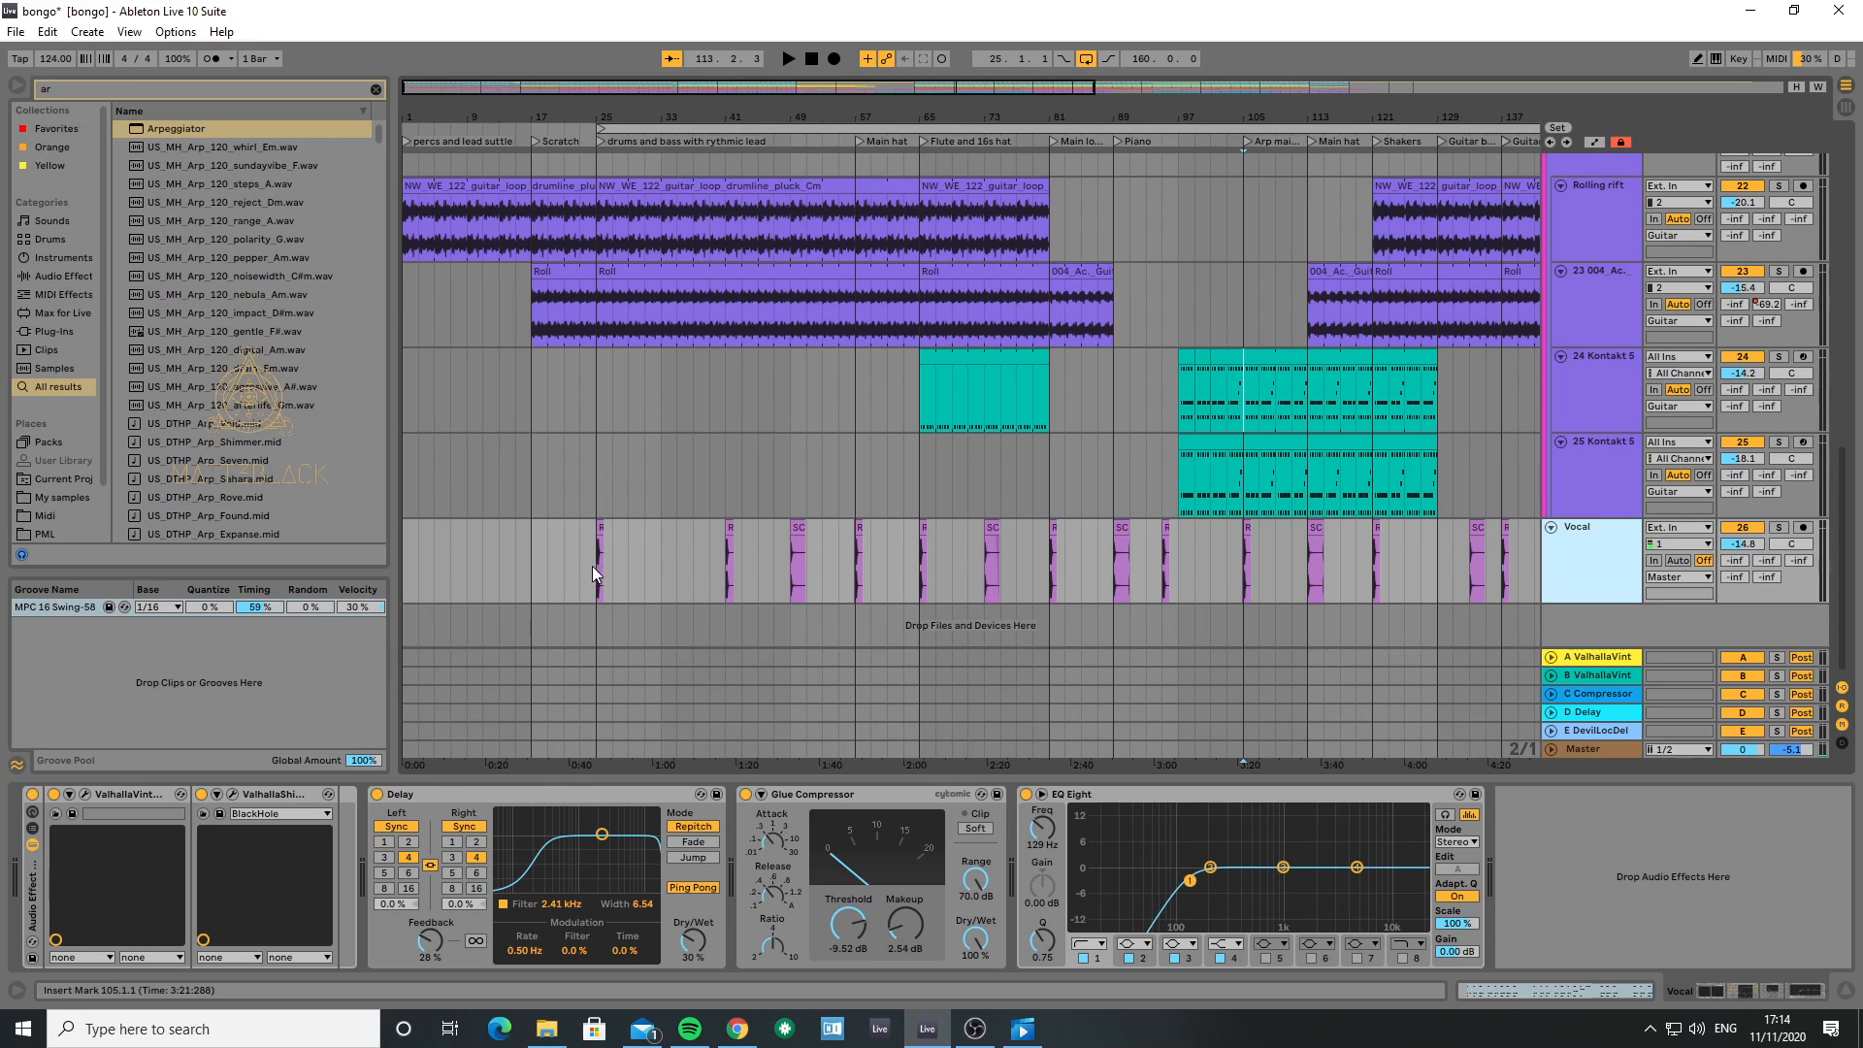
{"action": "left_click_drag", "start_coordinate": [583, 117], "coordinate": [586, 210]}
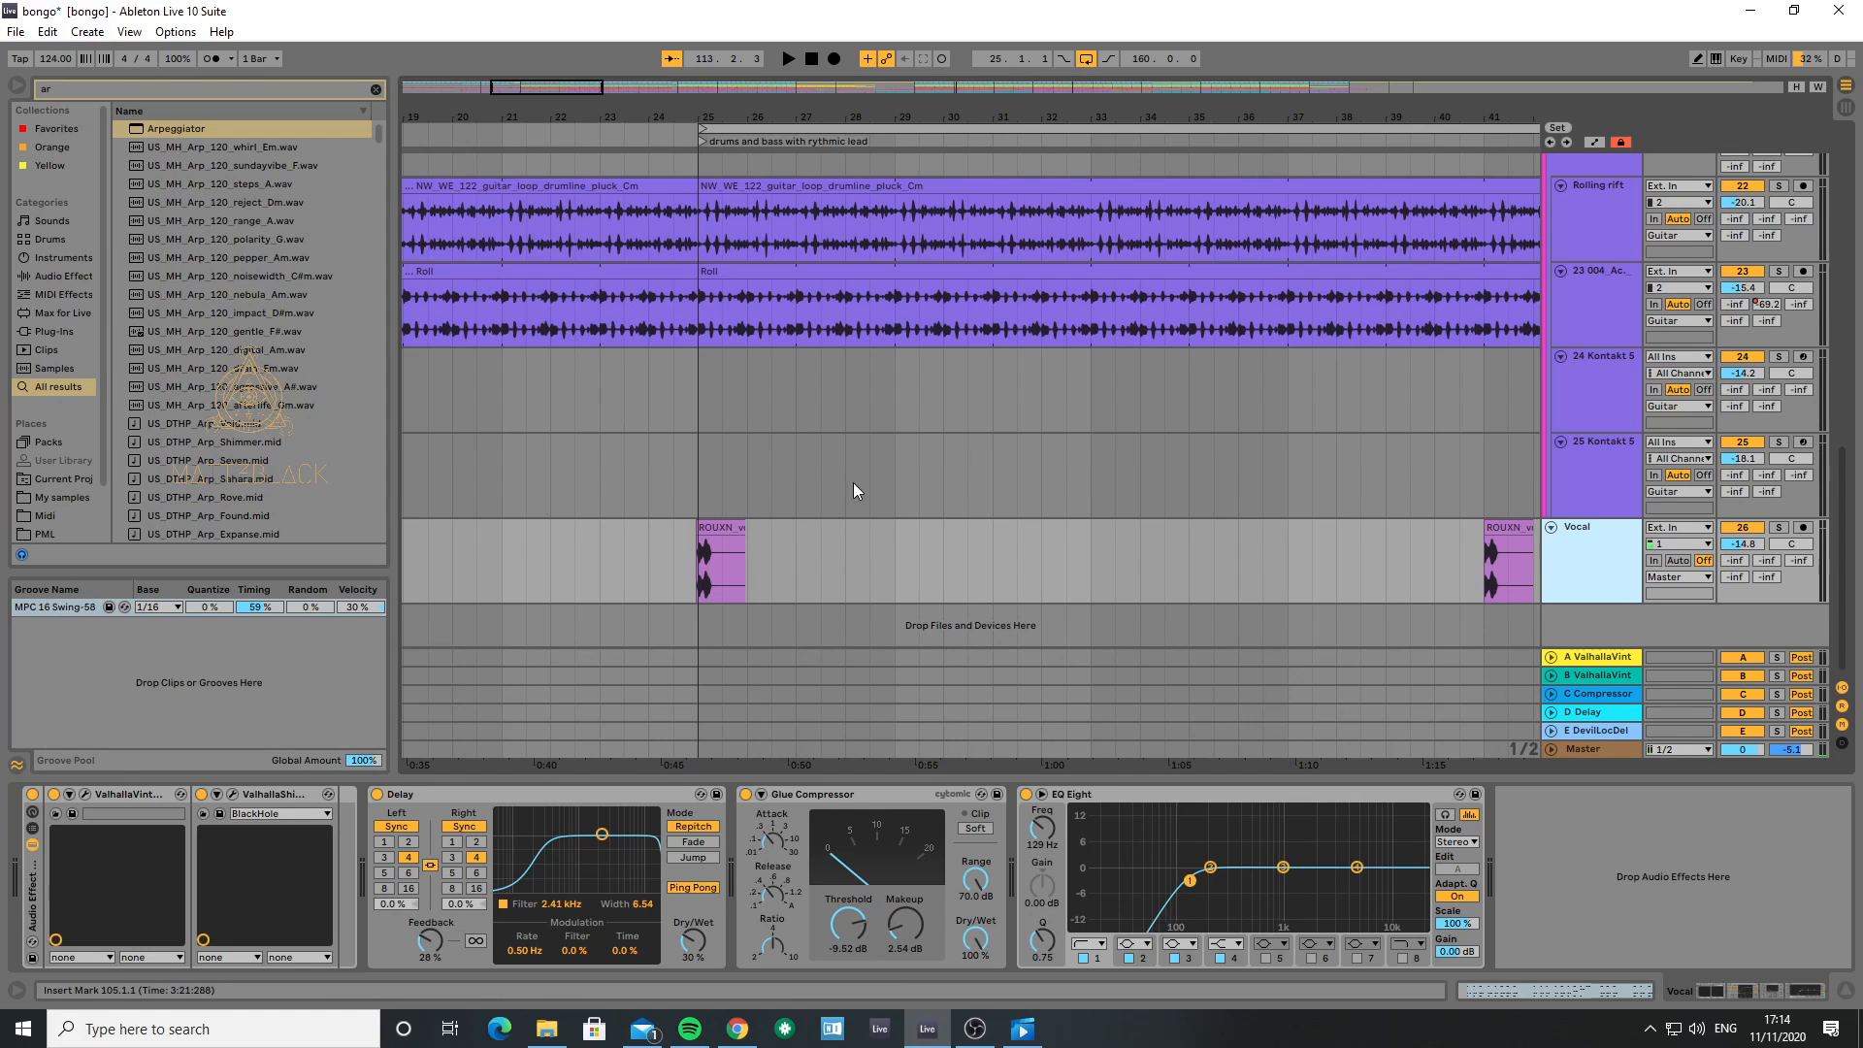
{"action": "left_click", "coordinate": [698, 576]}
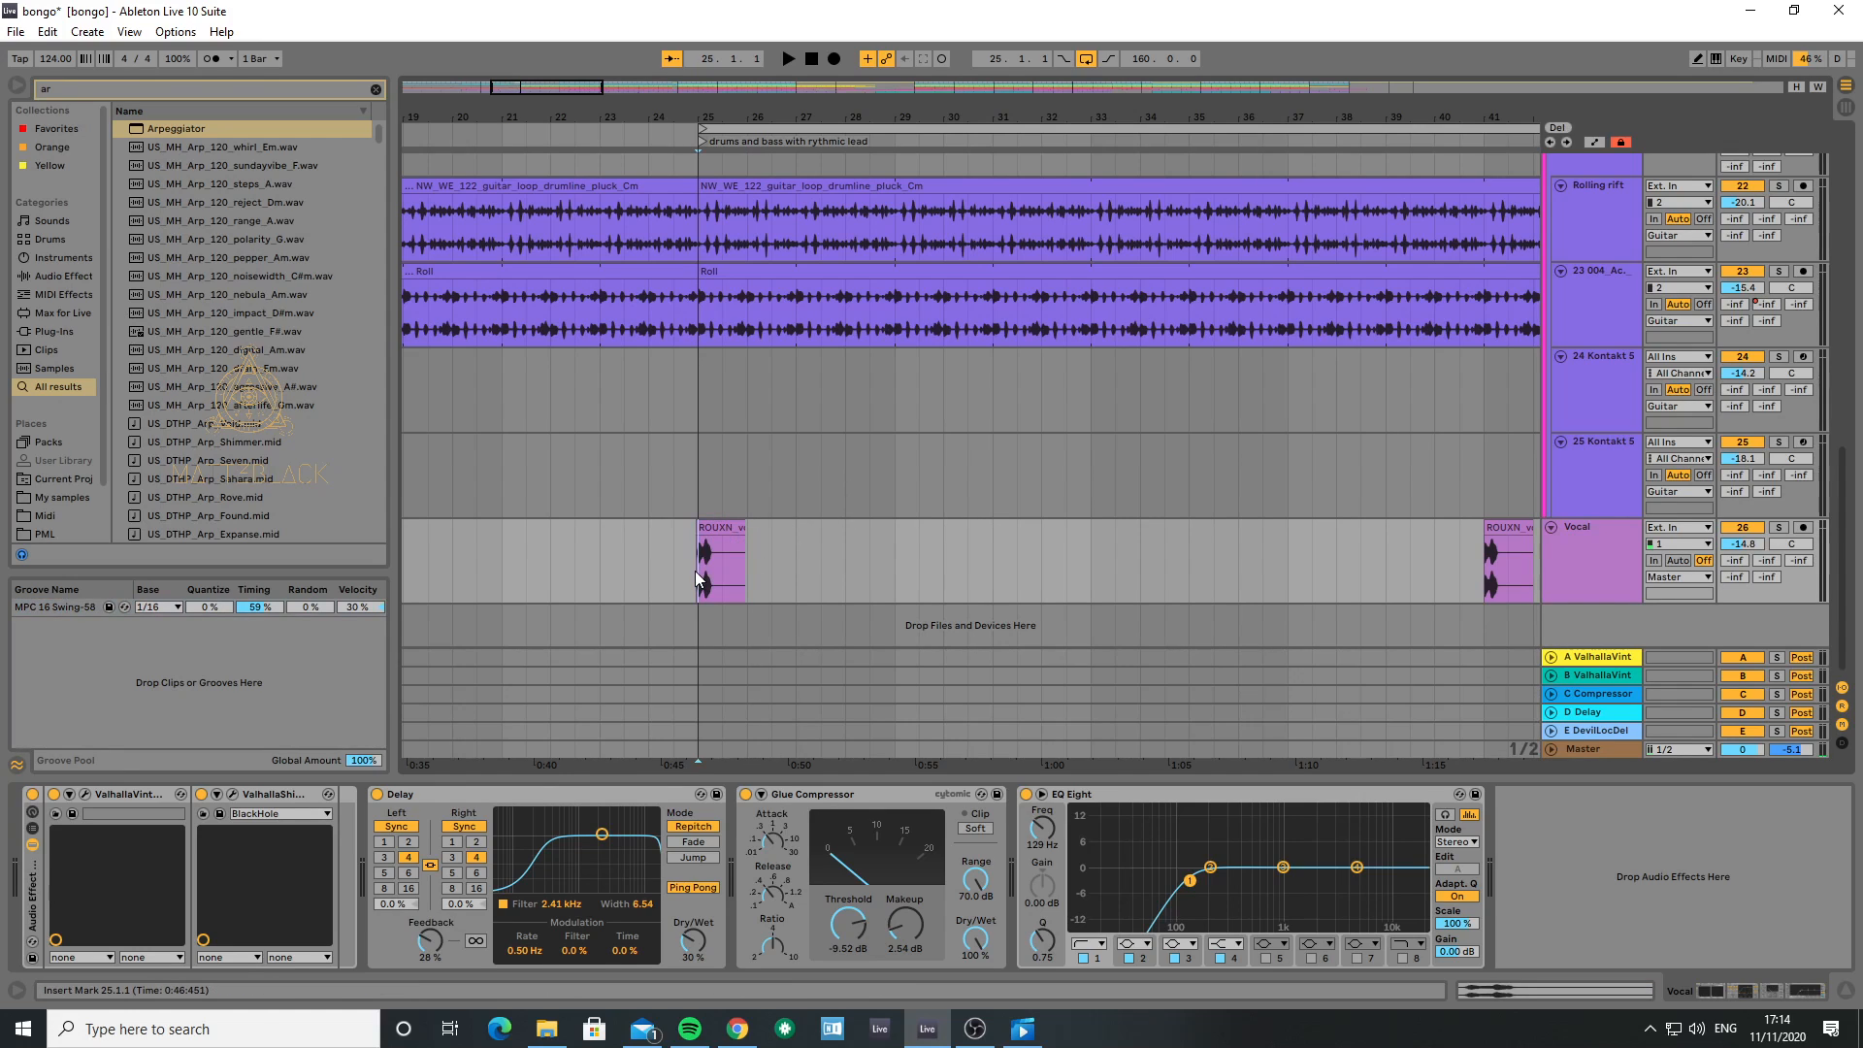
{"action": "key", "text": "space"}
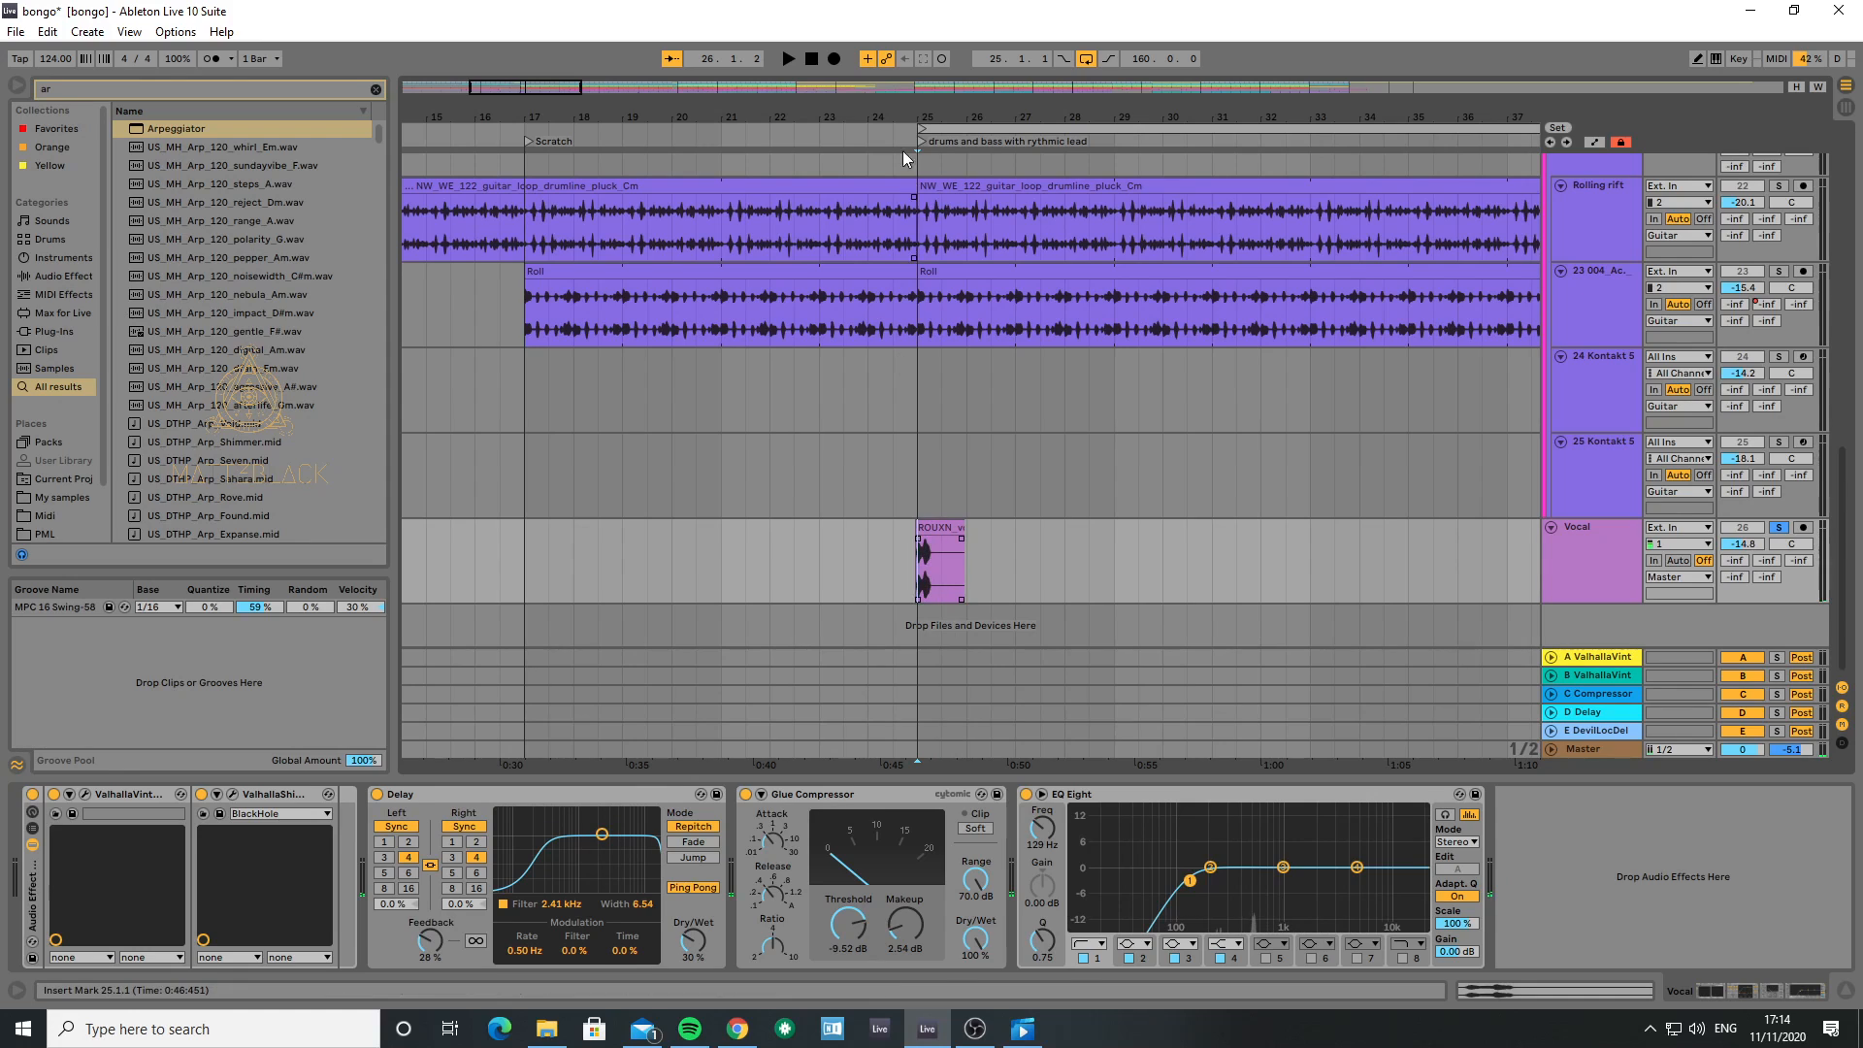
- Take the Vocal track out of solo, inspect the bar 25 clip's waveform, and hide the clip view
{"action": "left_click_drag", "start_coordinate": [831, 123], "coordinate": [831, 43]}
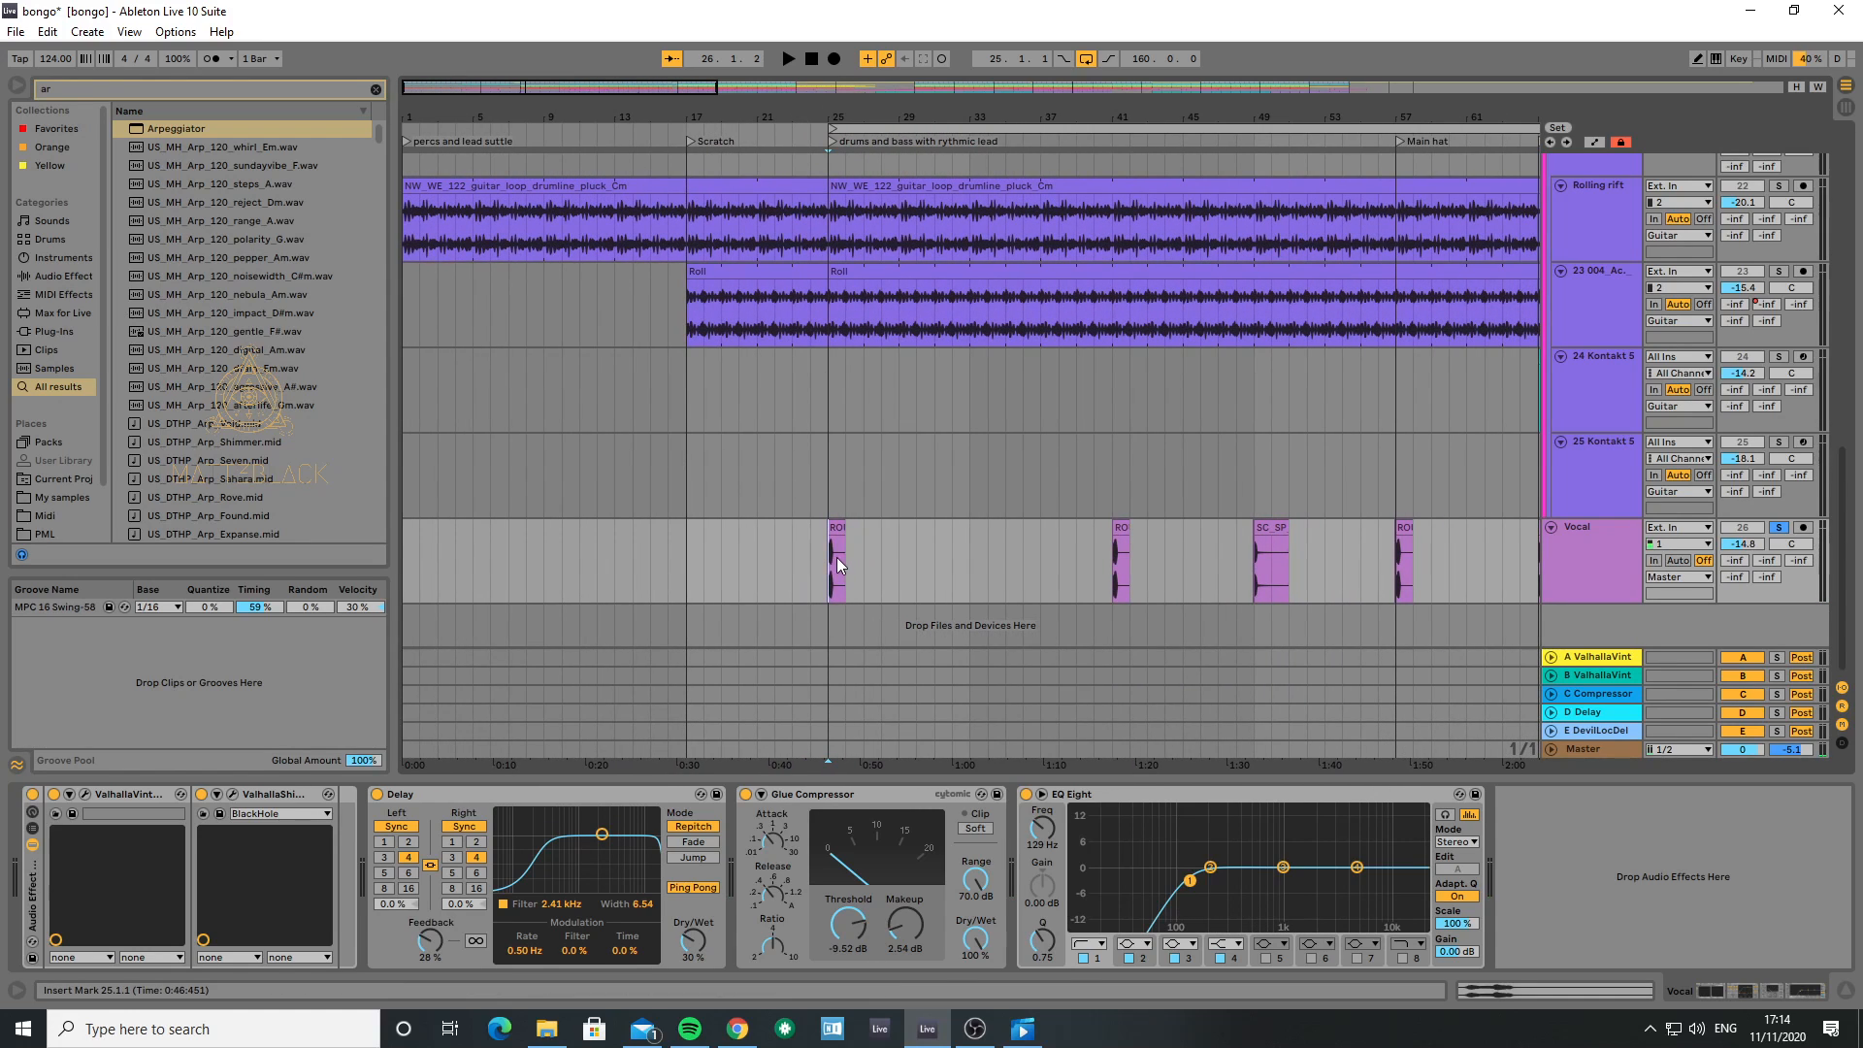
{"action": "left_click", "coordinate": [1780, 532]}
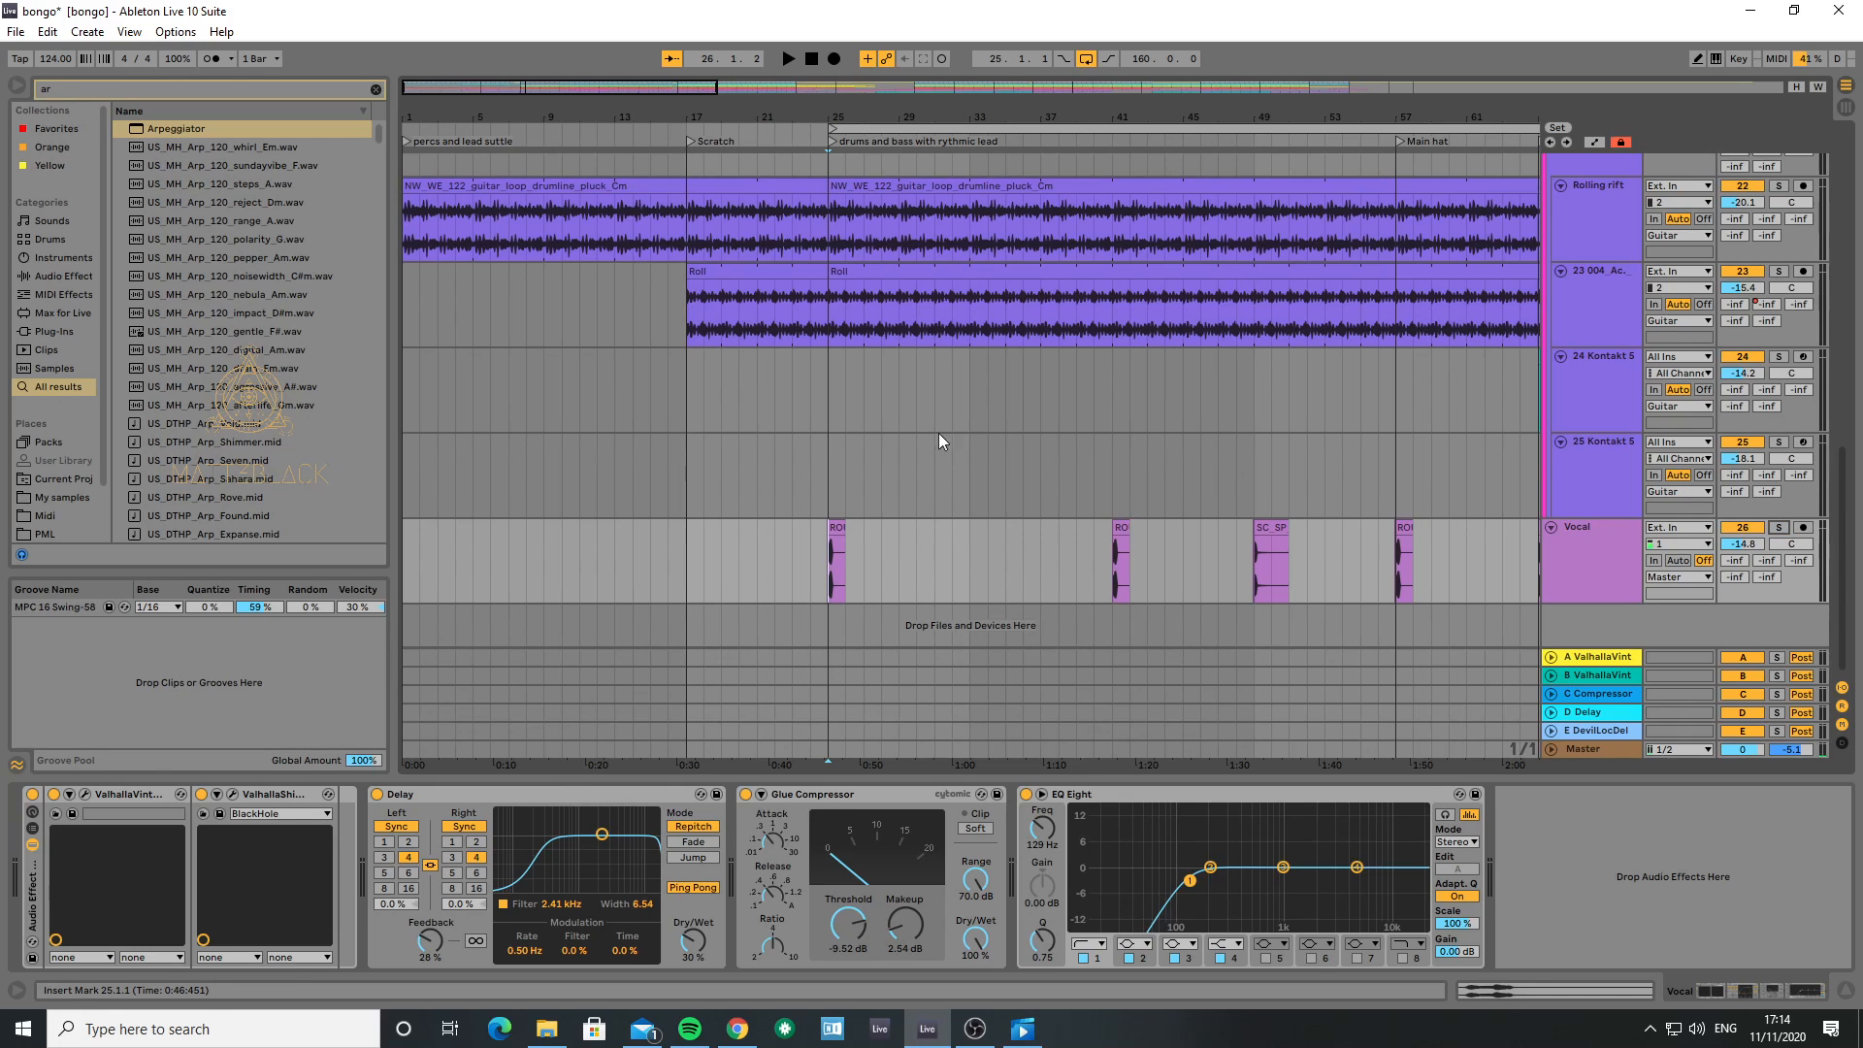
{"action": "double_click", "coordinate": [834, 544]}
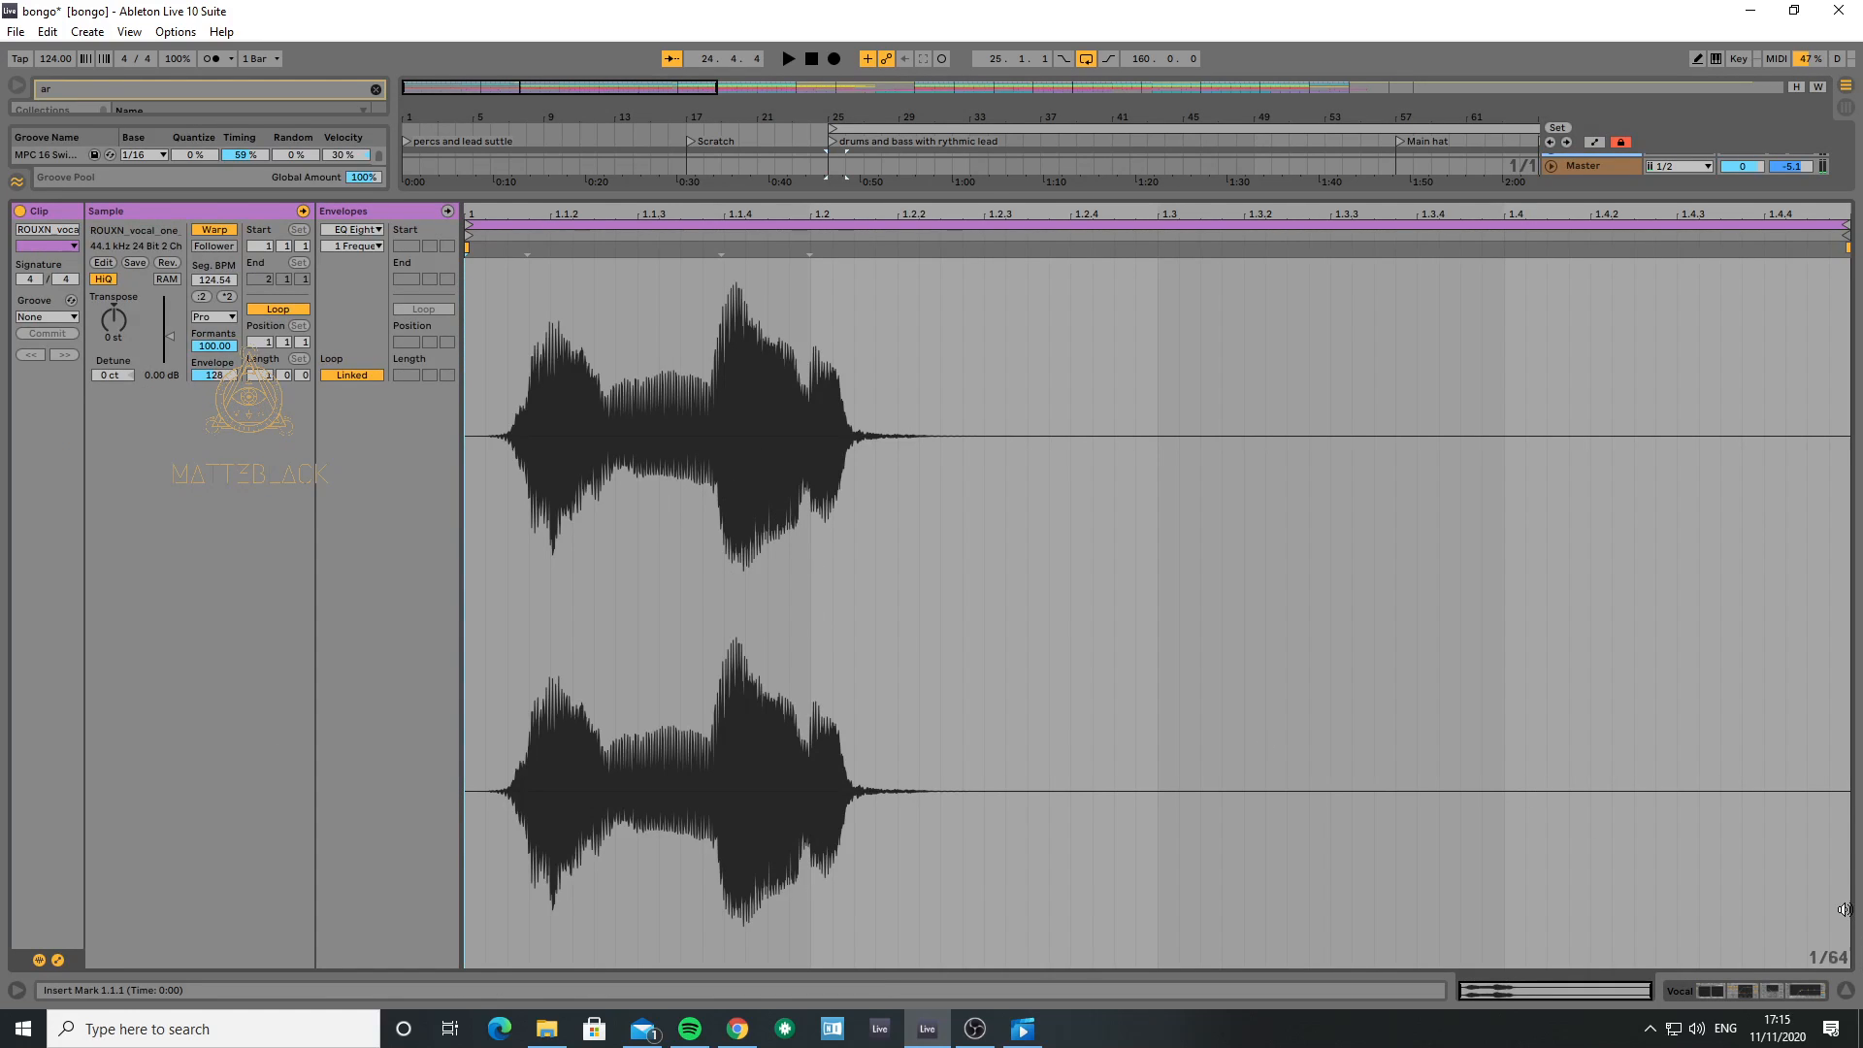
{"action": "left_click", "coordinate": [1851, 996]}
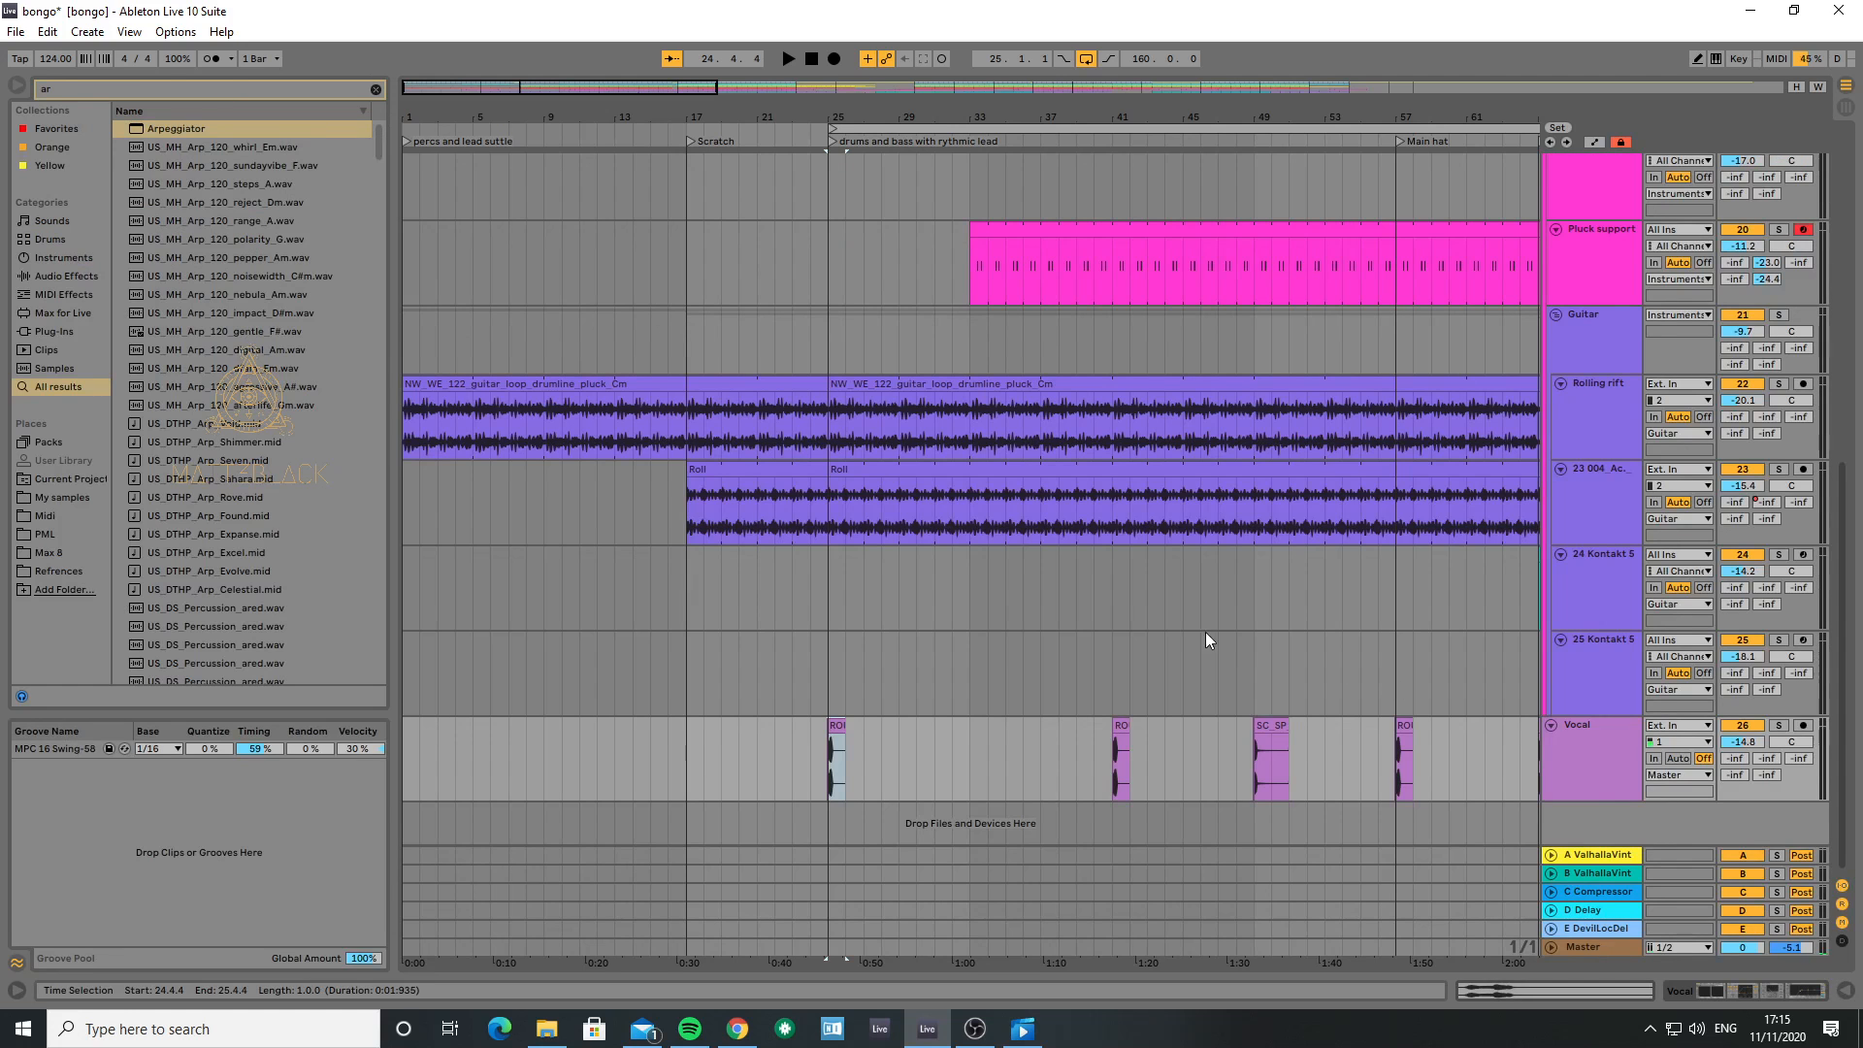
- Collapse the Guitar group and the Instruments group in the arrangement
{"action": "scroll", "coordinate": [1037, 626], "scroll_direction": "up", "scroll_amount": 3}
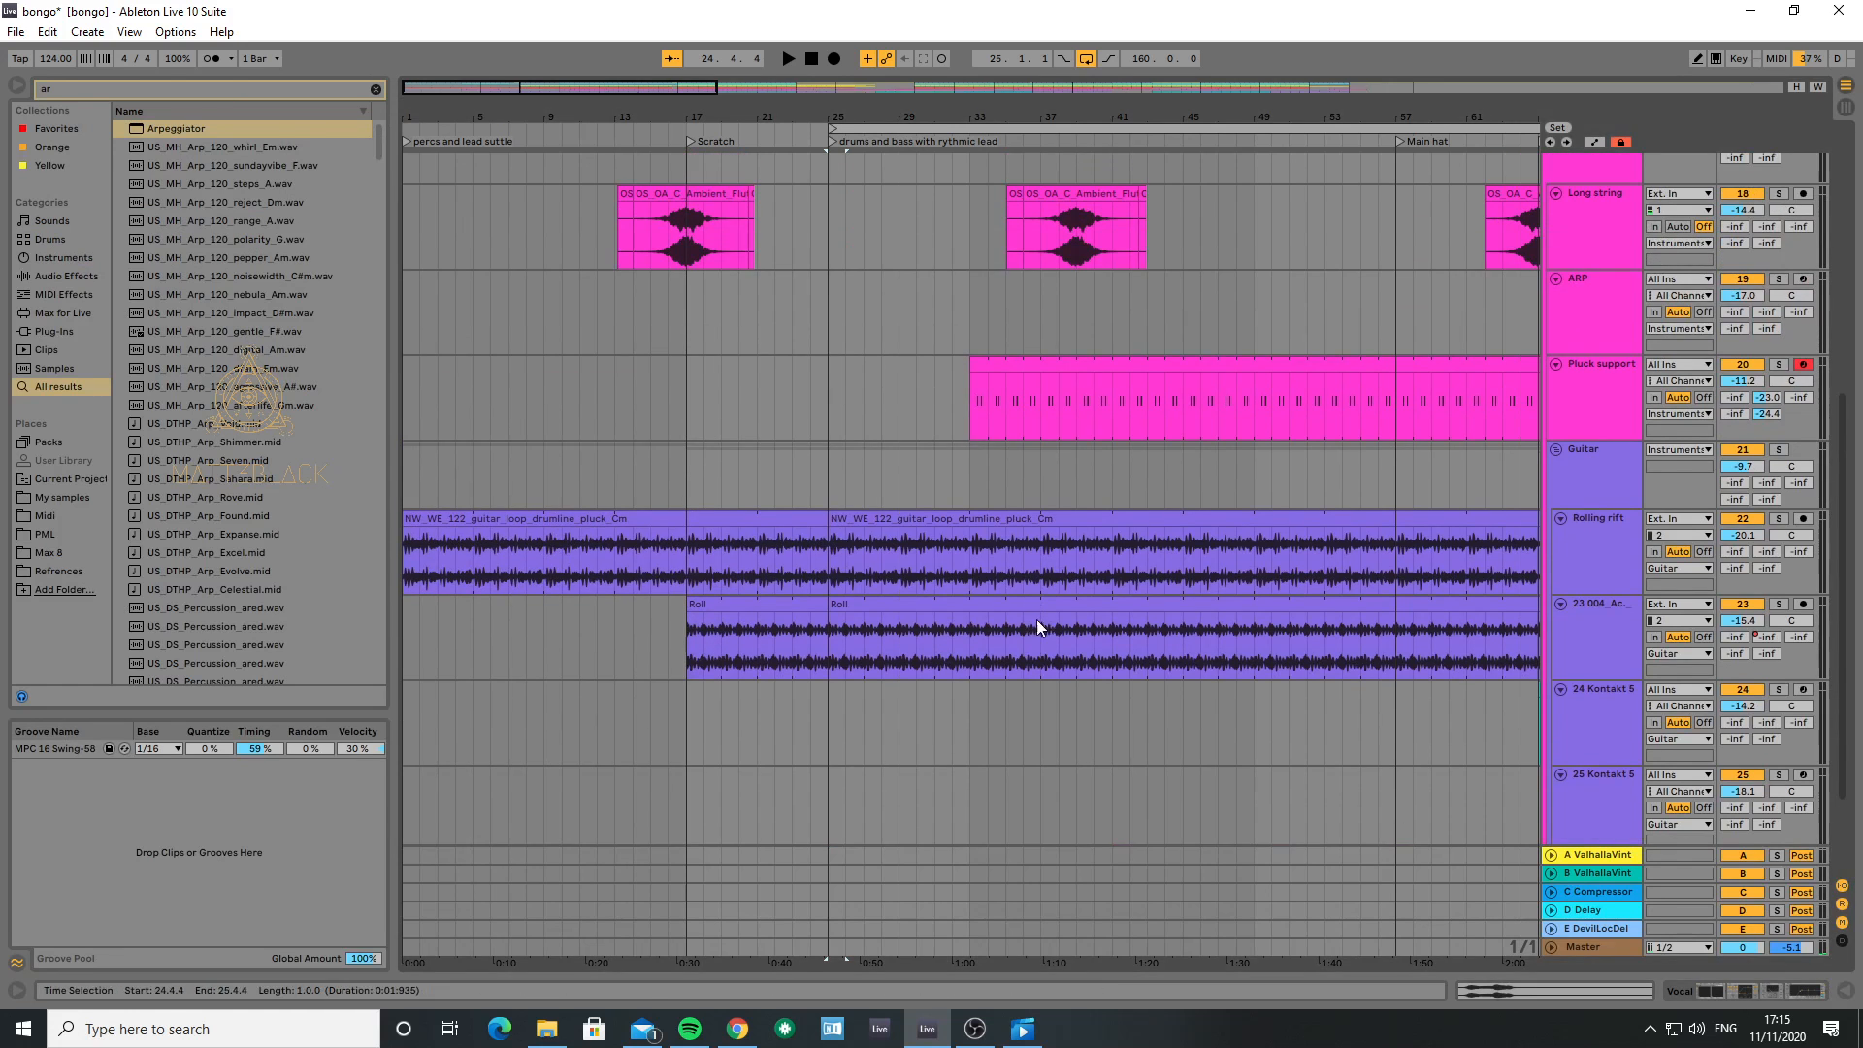
{"action": "left_click", "coordinate": [1578, 636]}
{"action": "left_click", "coordinate": [1557, 450]}
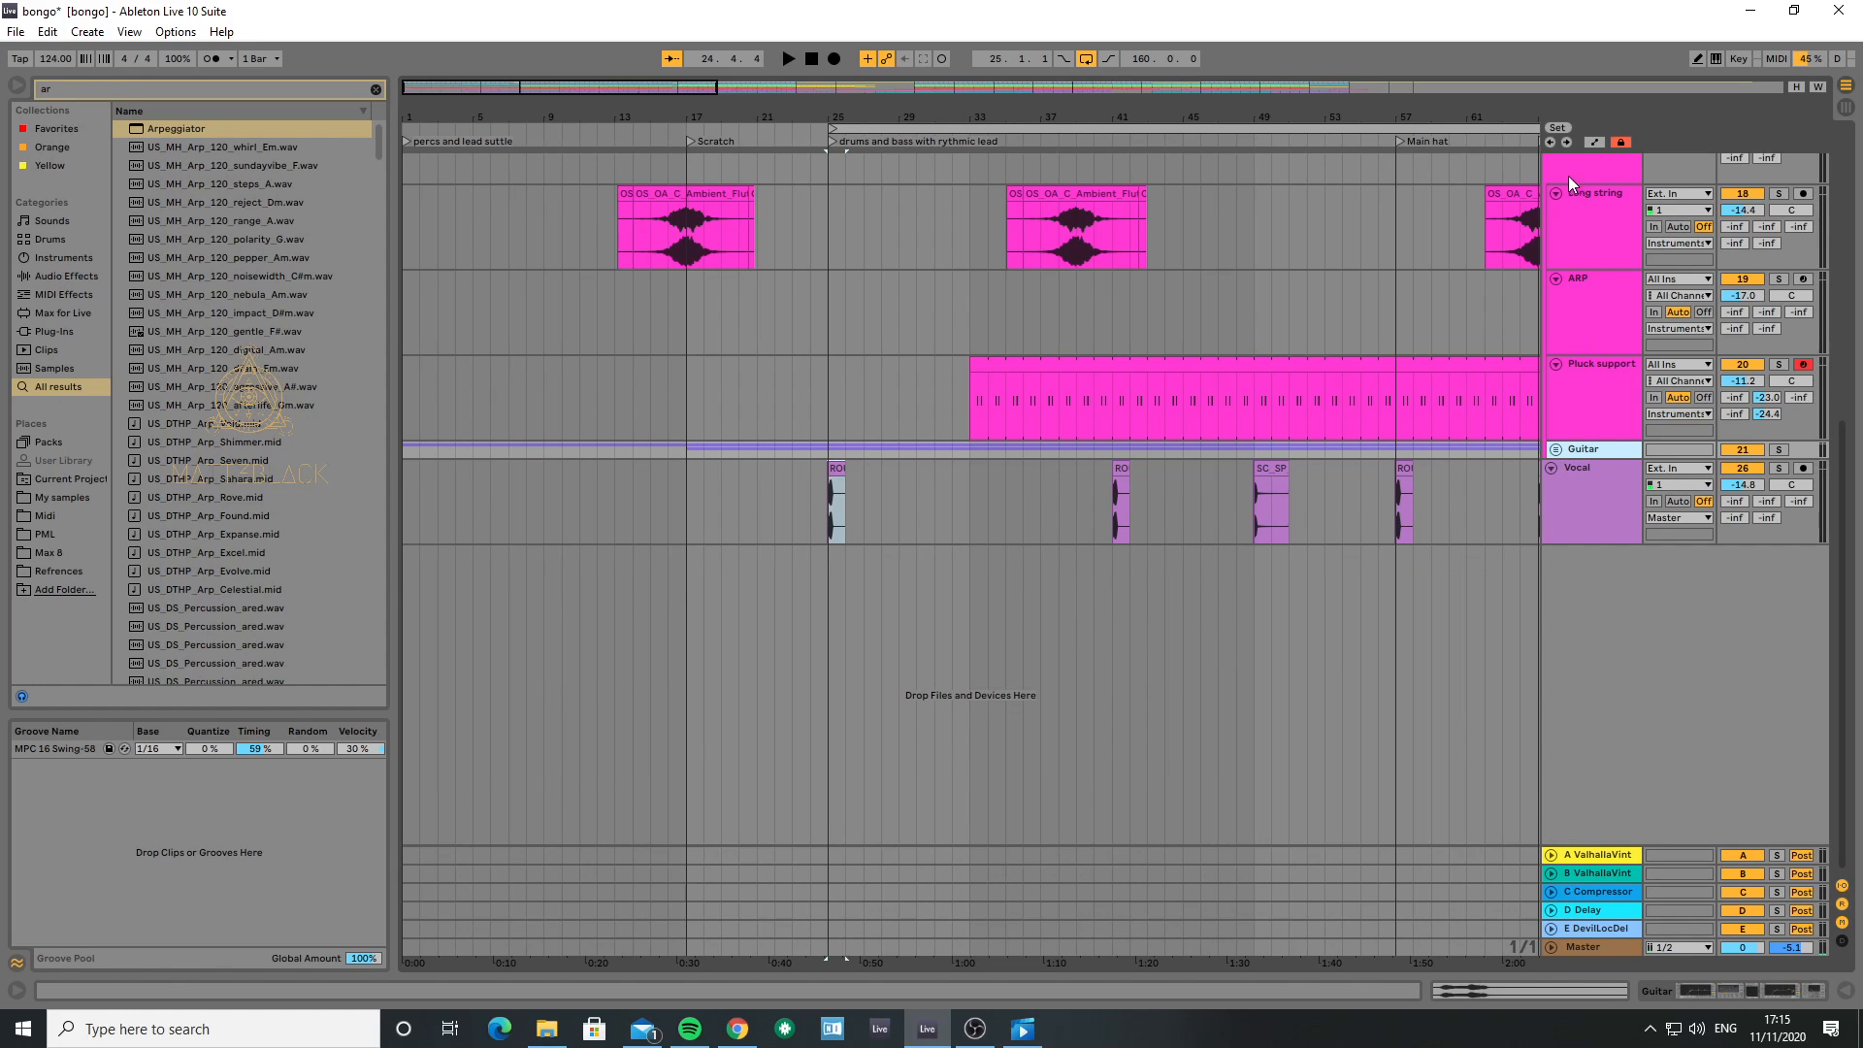
{"action": "scroll", "coordinate": [1566, 180], "scroll_direction": "up", "scroll_amount": 1}
{"action": "left_click", "coordinate": [1549, 155]}
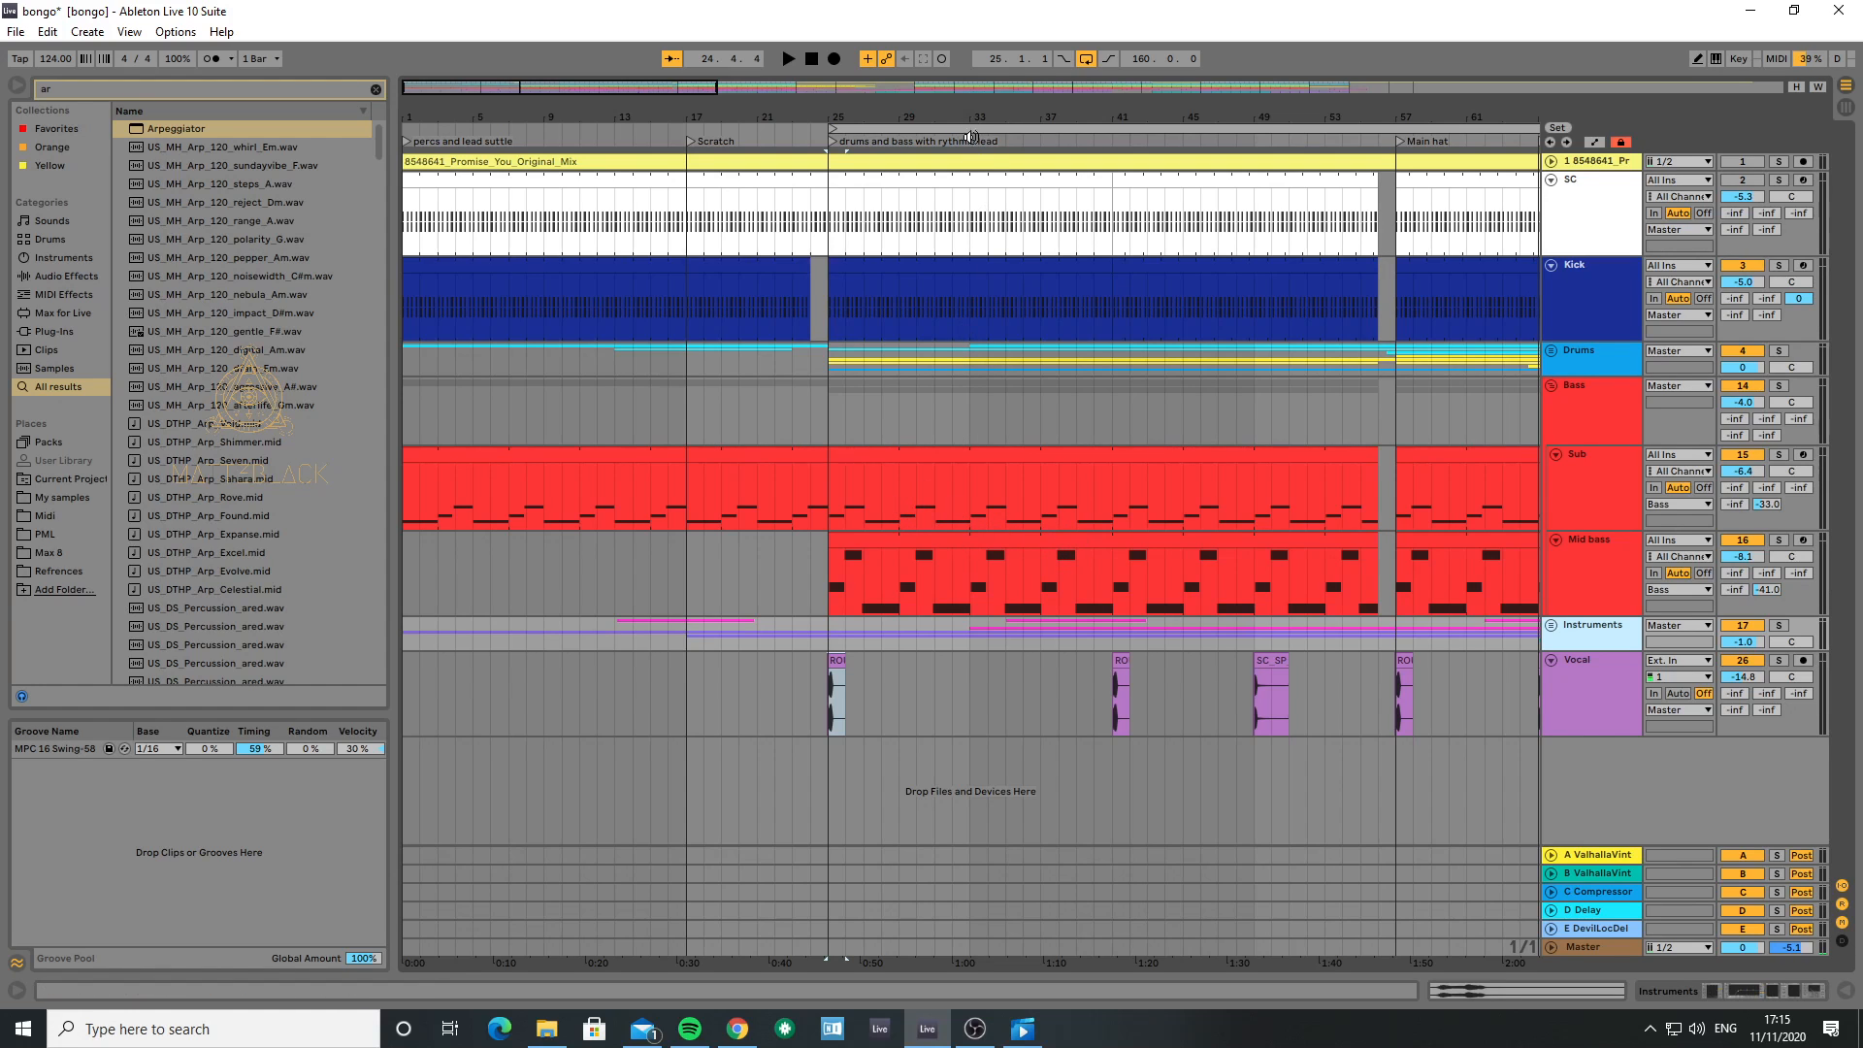
- Unfold the Instruments group and place the insert marker at bar 89, where the ARP track's Atmos 1 clip starts
{"action": "left_click_drag", "start_coordinate": [965, 117], "coordinate": [956, 33]}
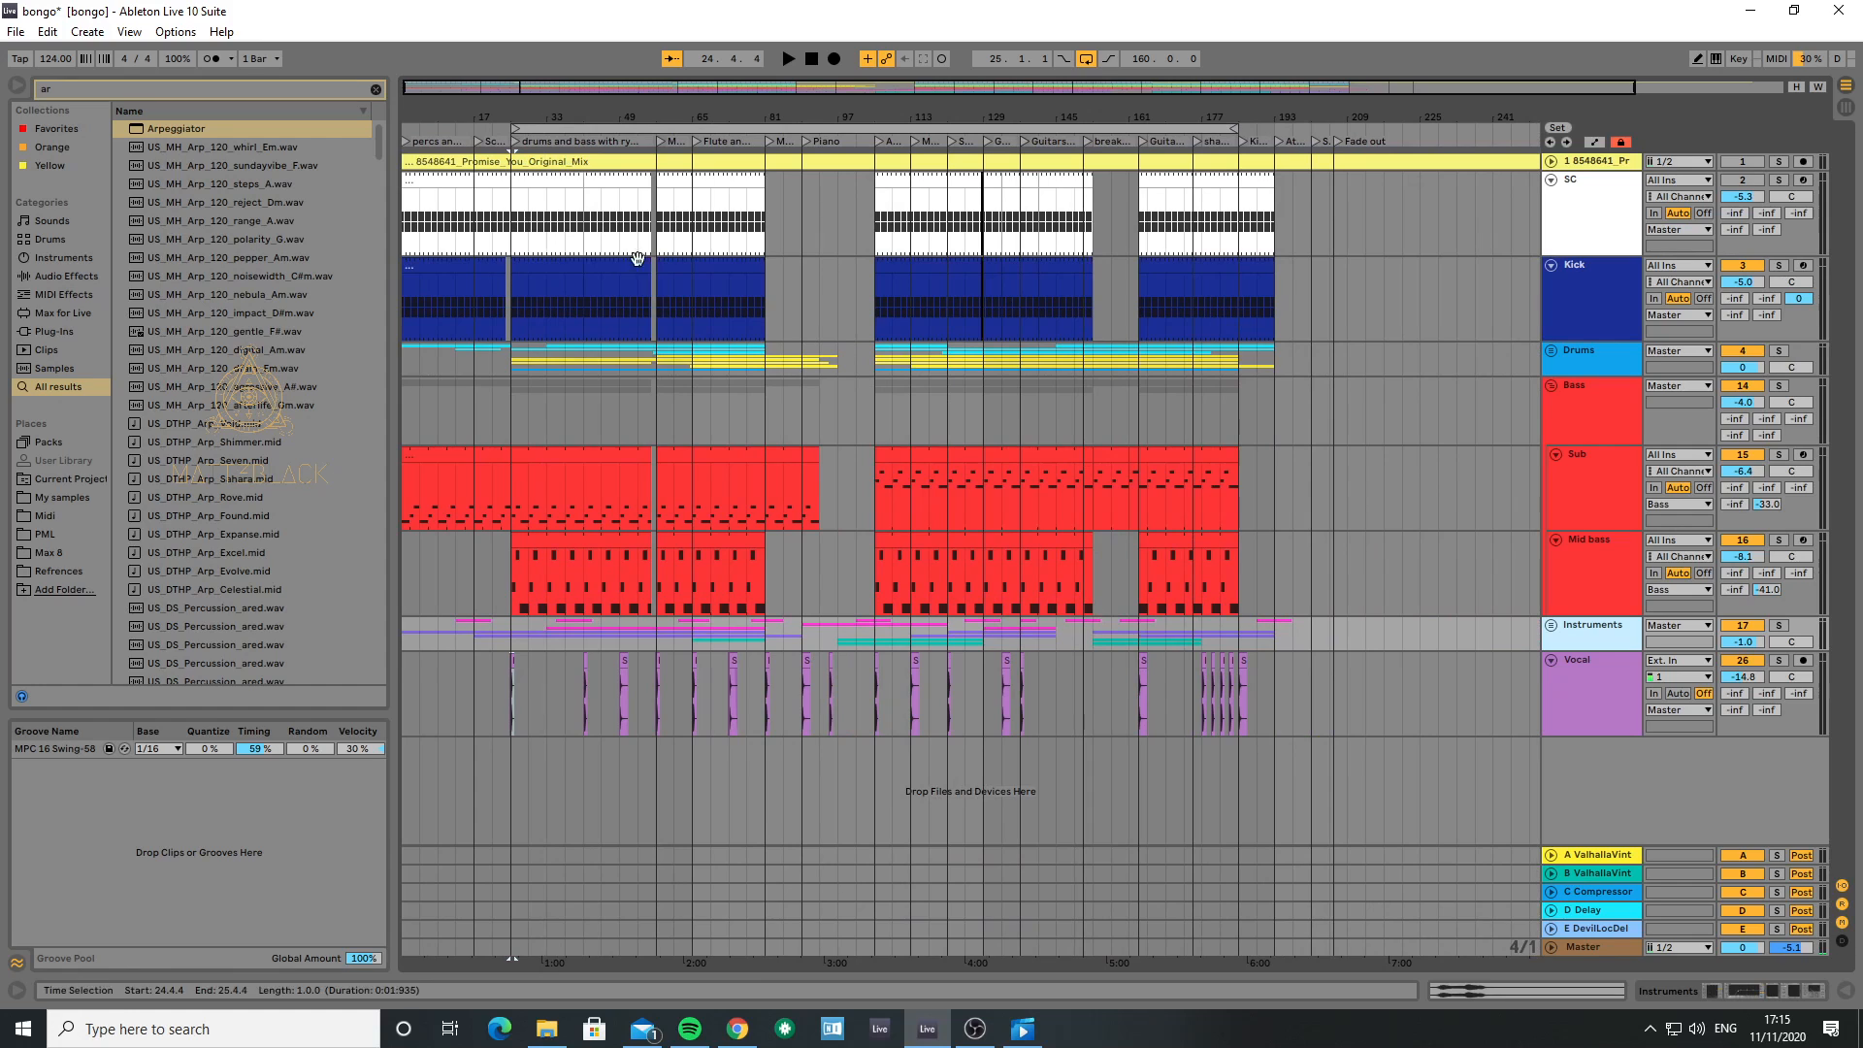
{"action": "scroll", "coordinate": [826, 641], "scroll_direction": "up", "scroll_amount": 3}
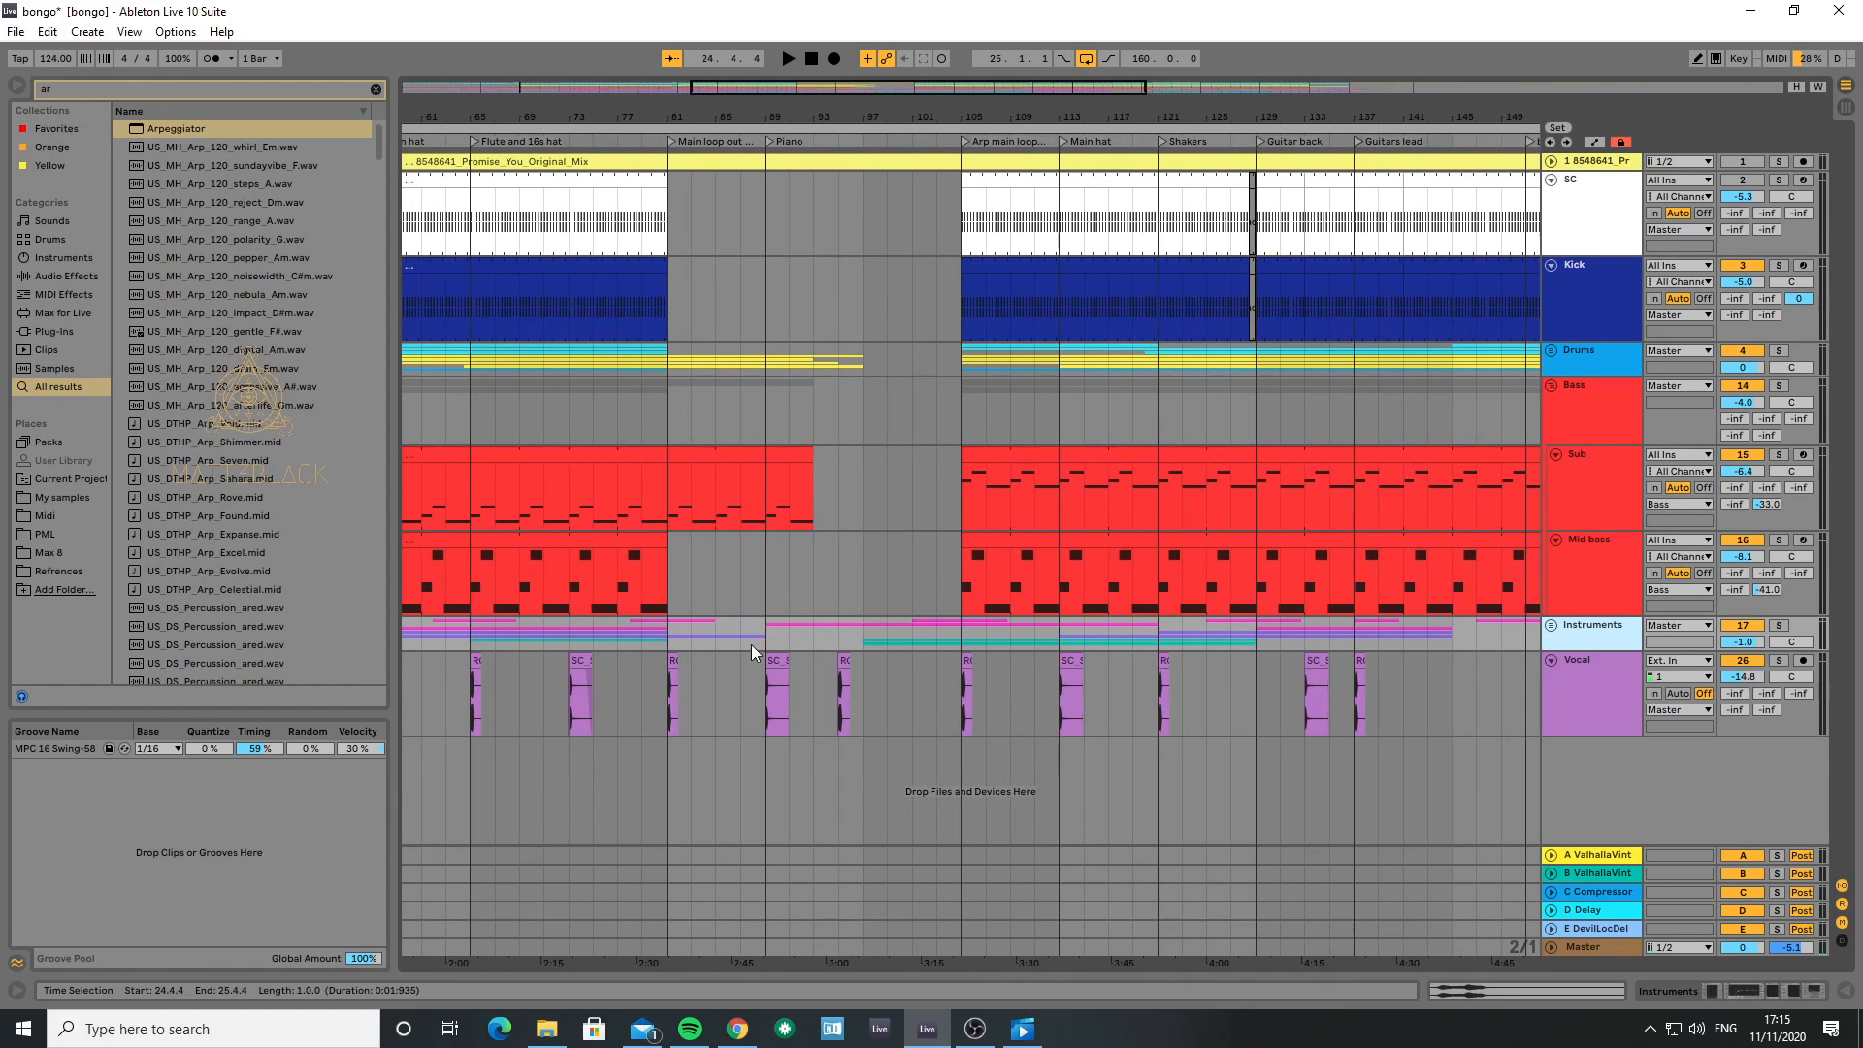
{"action": "left_click", "coordinate": [1552, 625]}
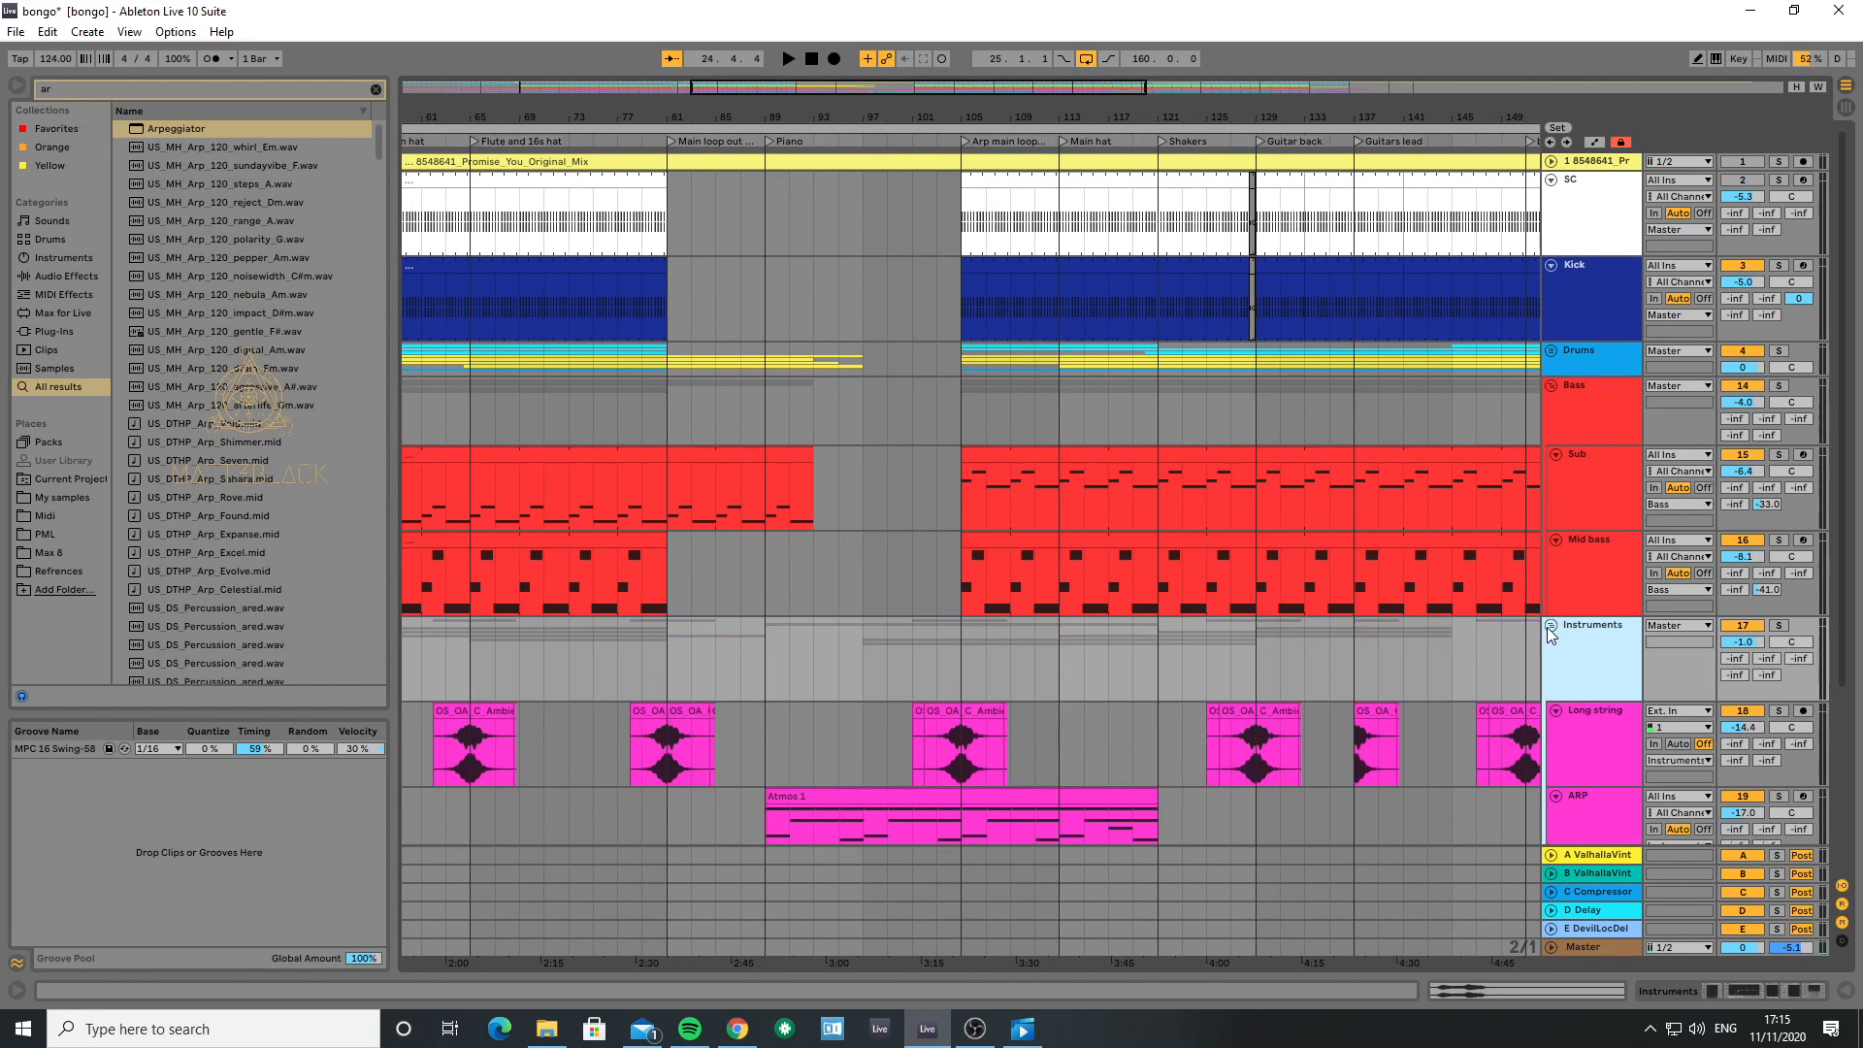
{"action": "scroll", "coordinate": [1203, 660], "scroll_direction": "down", "scroll_amount": 3}
{"action": "scroll", "coordinate": [874, 630], "scroll_direction": "down", "scroll_amount": 1}
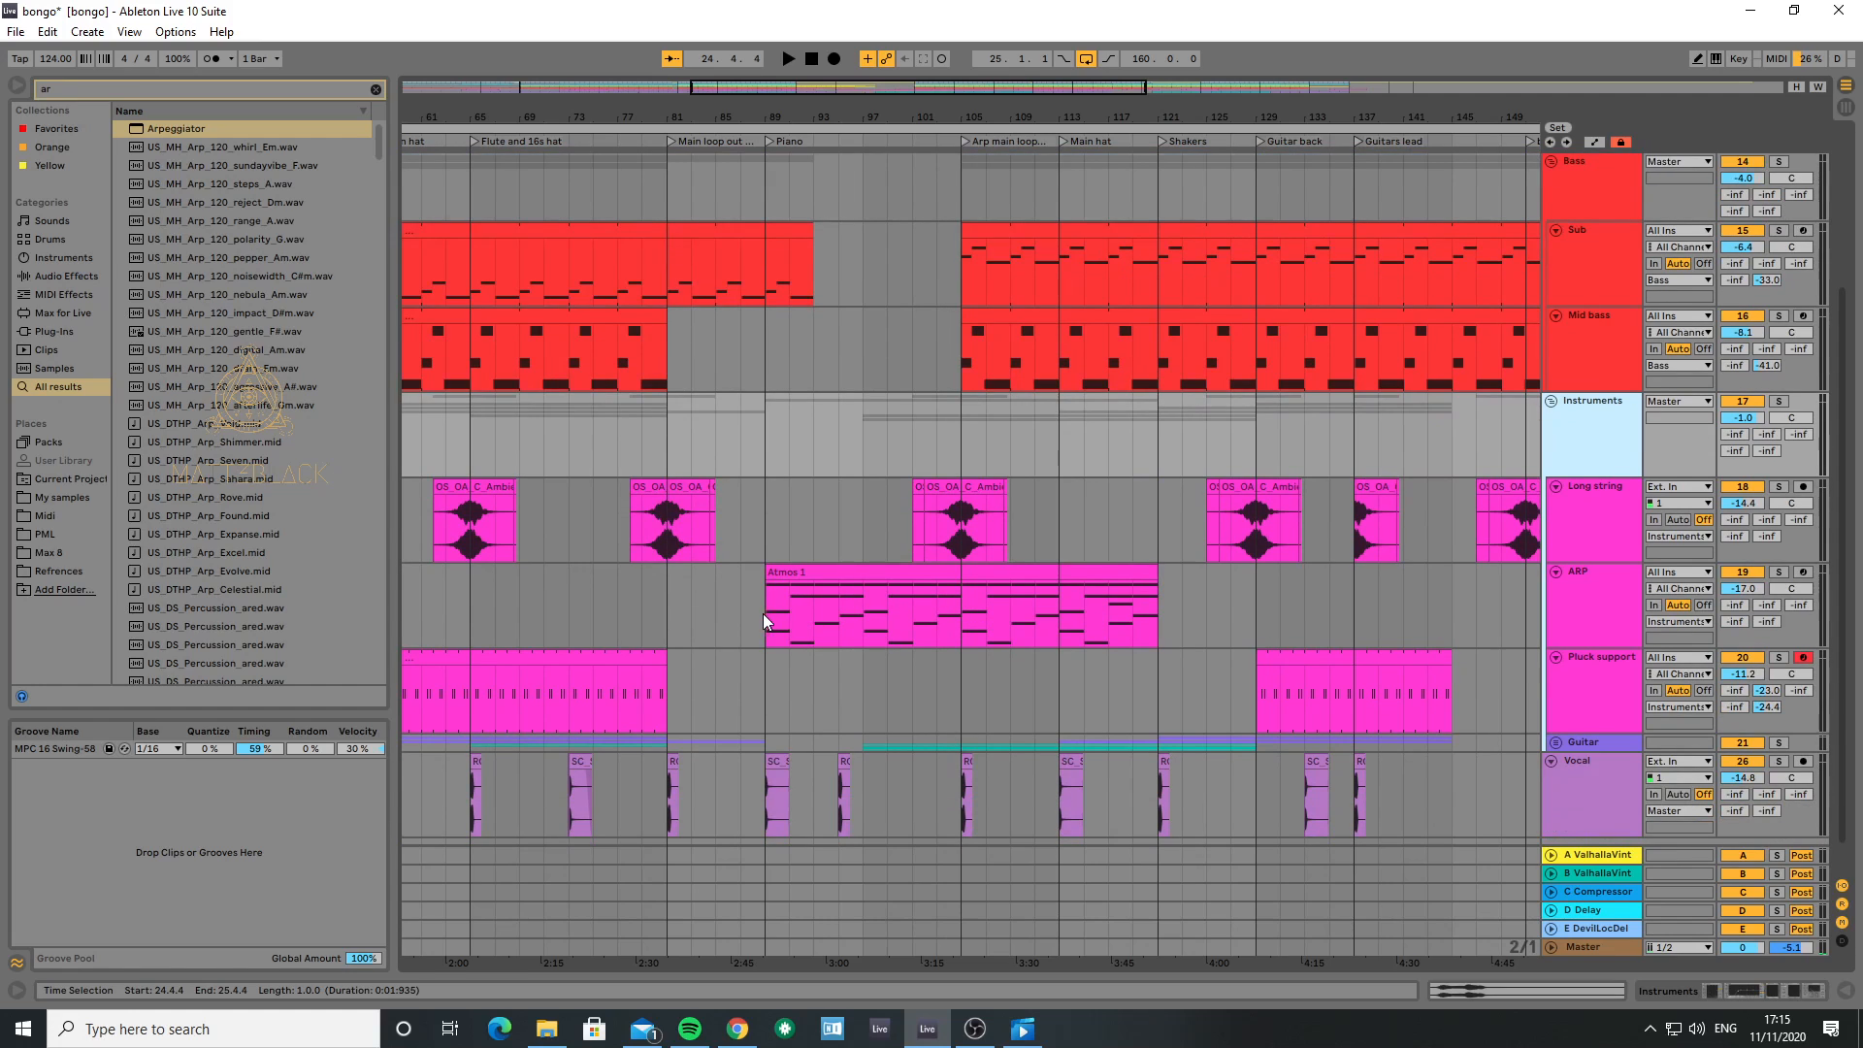
{"action": "left_click", "coordinate": [760, 614]}
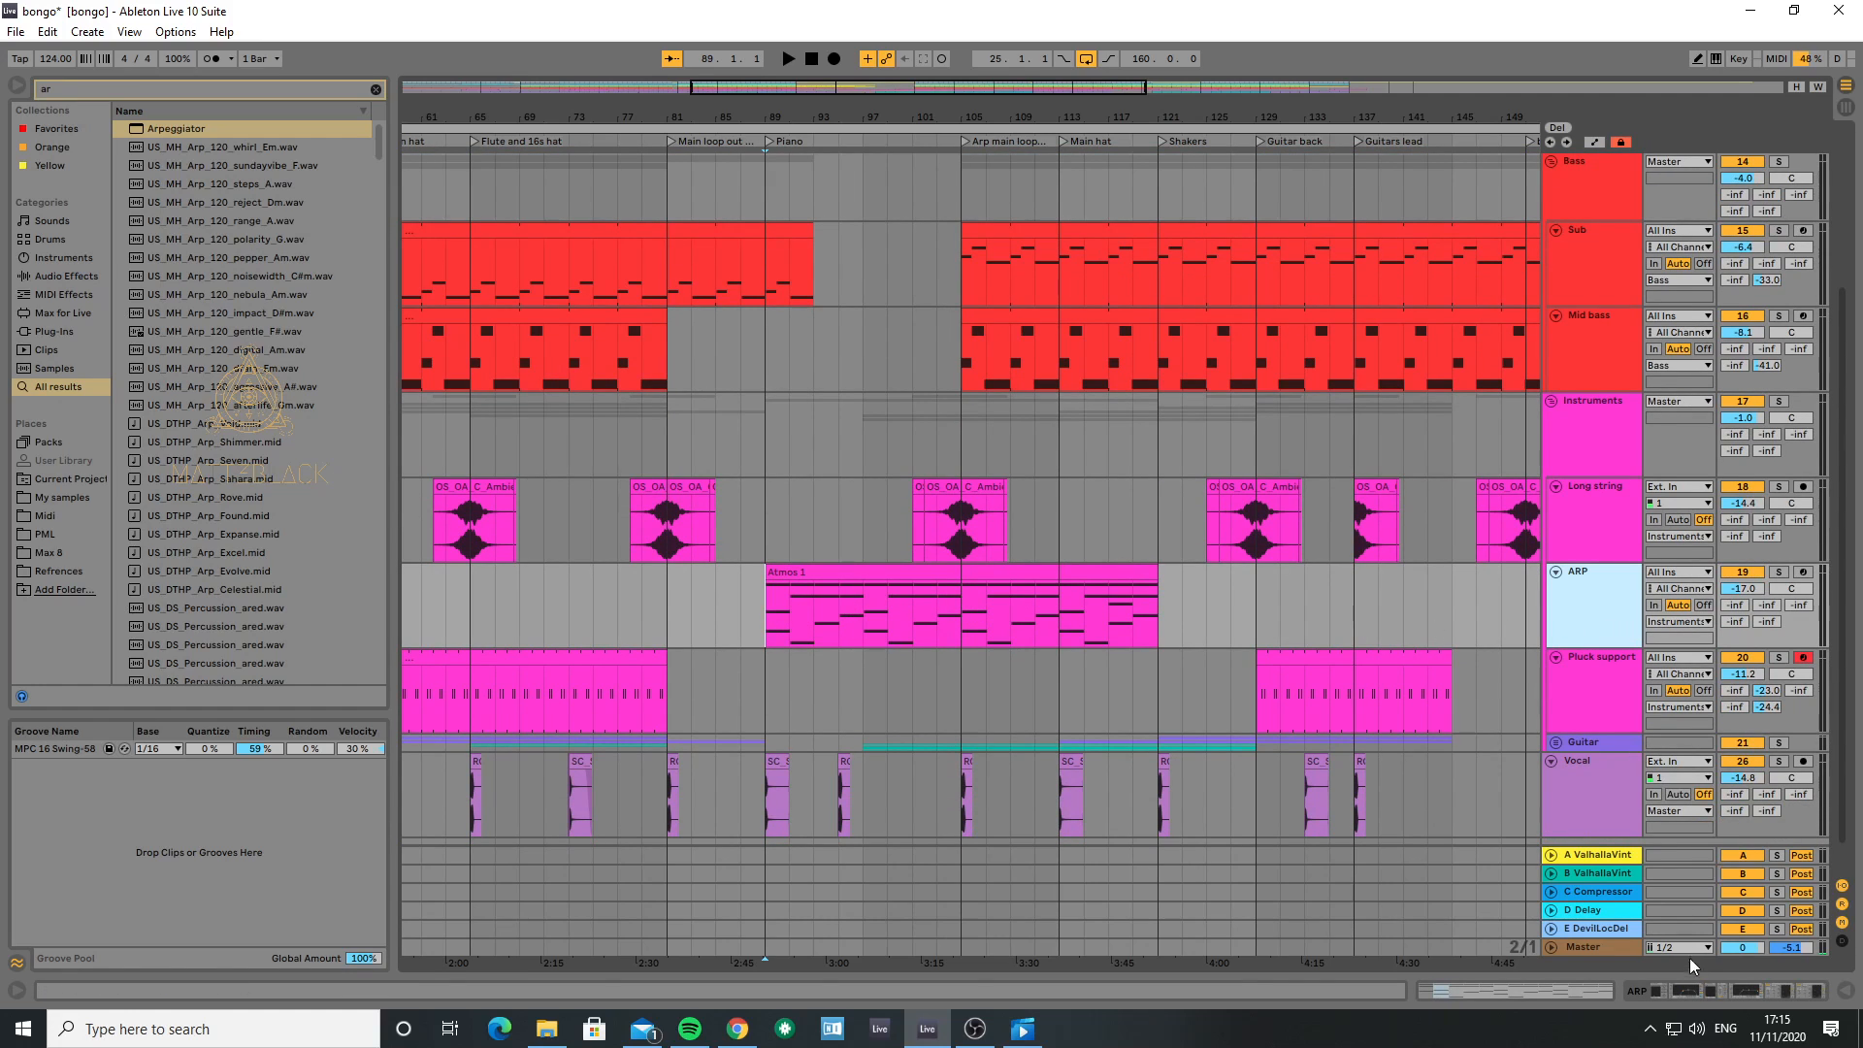
- Show the ARP track's device chain and trace it back from the Utility to the Diva instrument
{"action": "left_click", "coordinate": [1677, 989]}
{"action": "scroll", "coordinate": [786, 562], "scroll_direction": "down", "scroll_amount": 1}
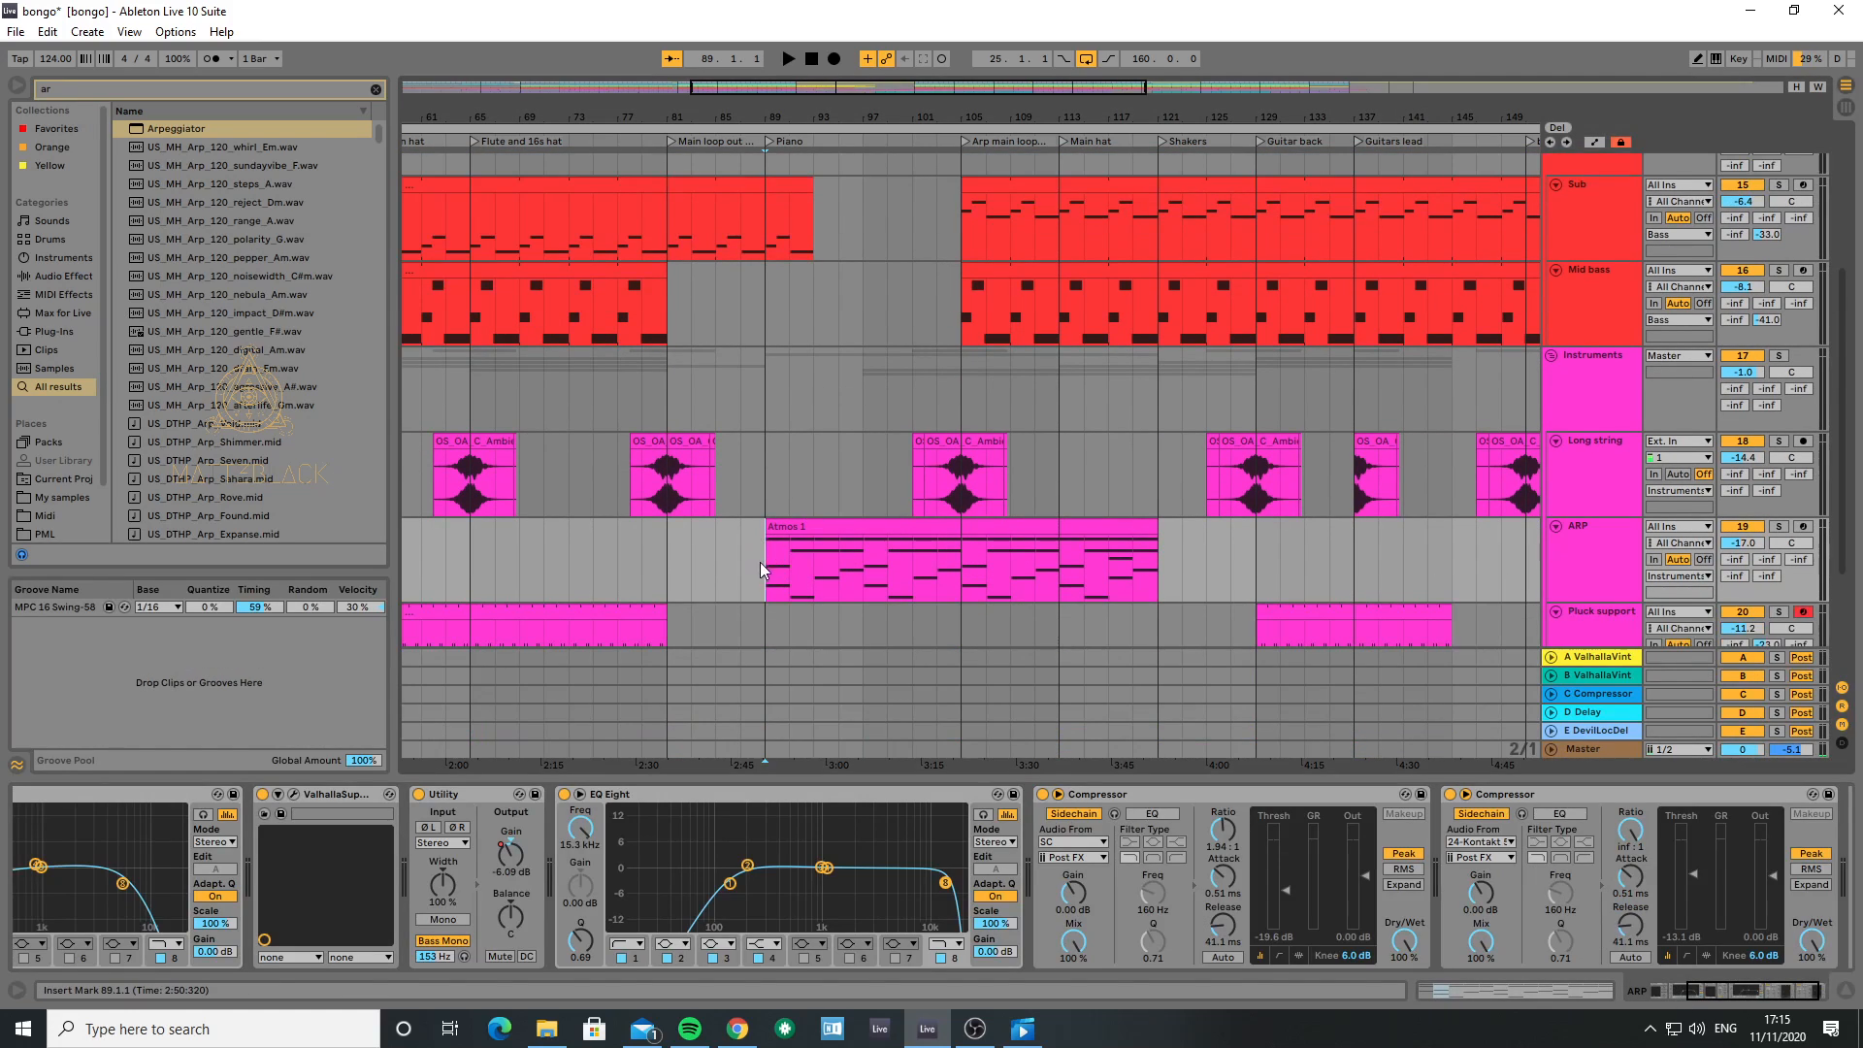
{"action": "left_click", "coordinate": [470, 797]}
{"action": "key", "text": "Left"}
{"action": "key", "text": "Left"}
{"action": "key", "text": "Left"}
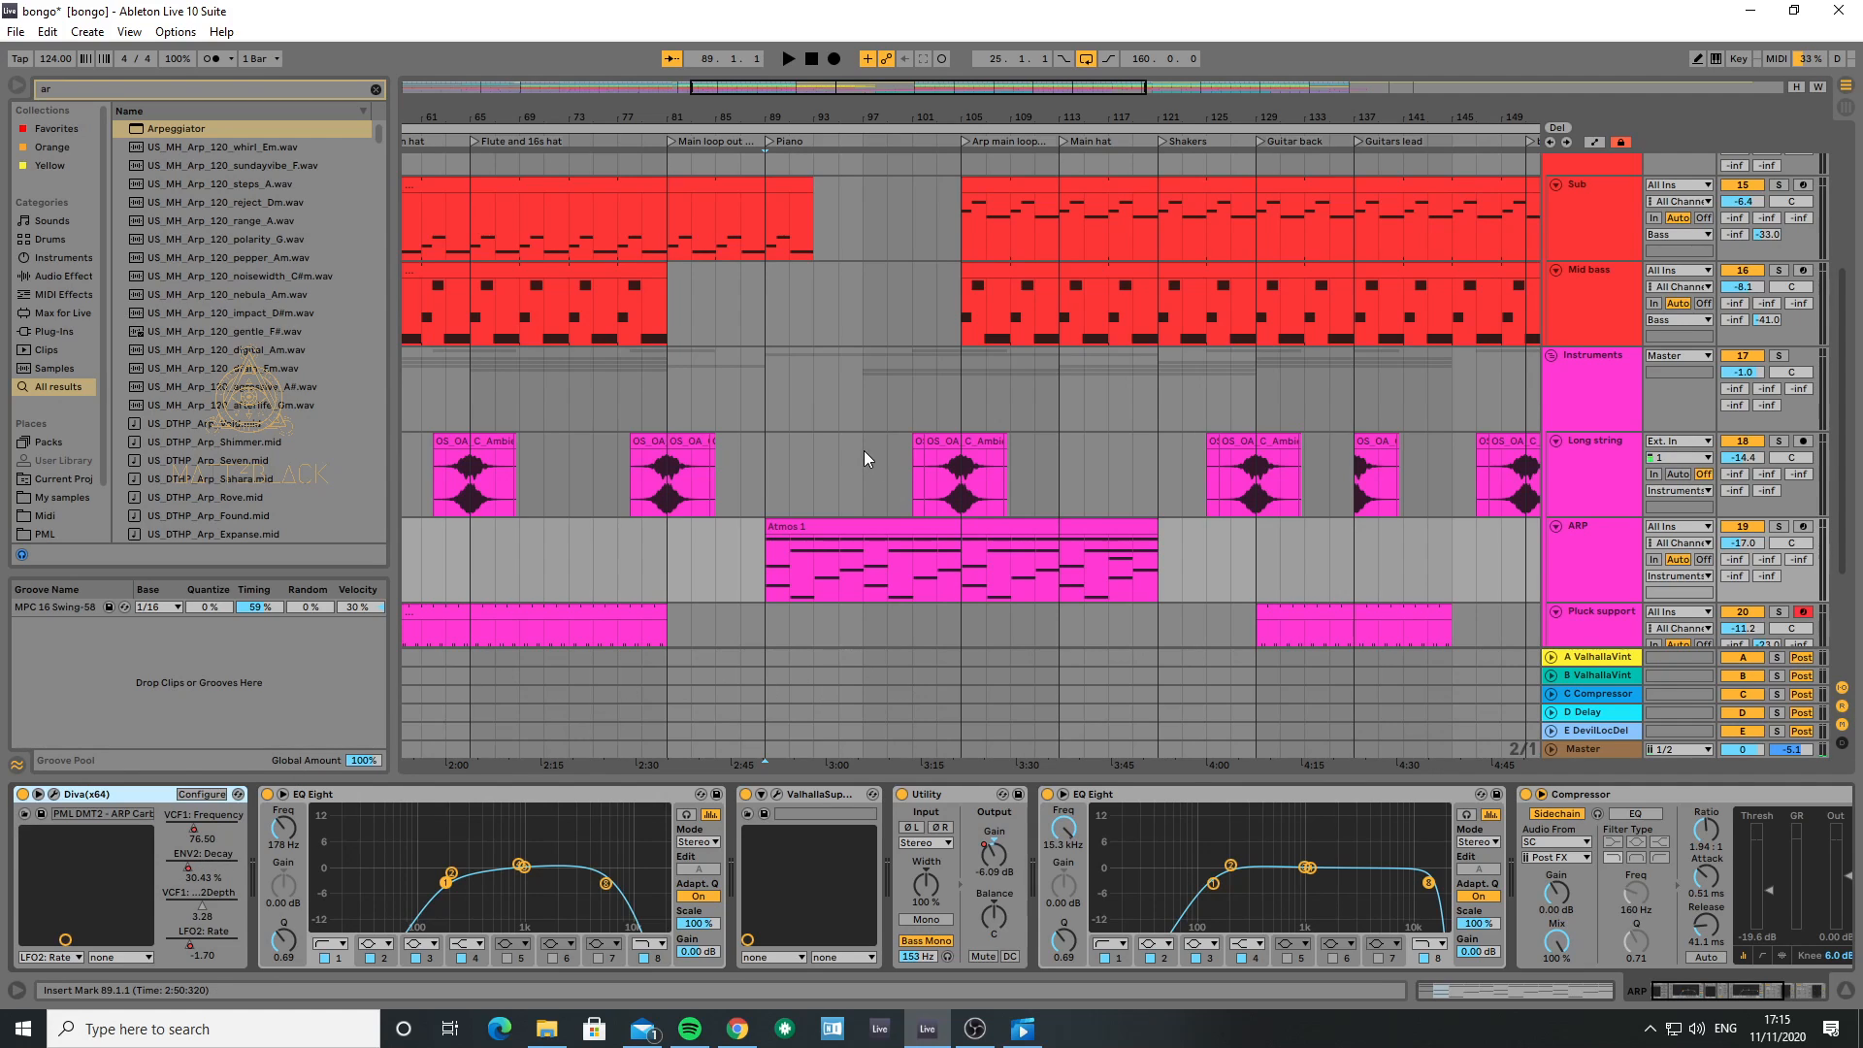
- Unfold the Guitar group and place the insert marker on track 24 at bar 97, followed by bar 129
{"action": "scroll", "coordinate": [859, 451], "scroll_direction": "down", "scroll_amount": 4}
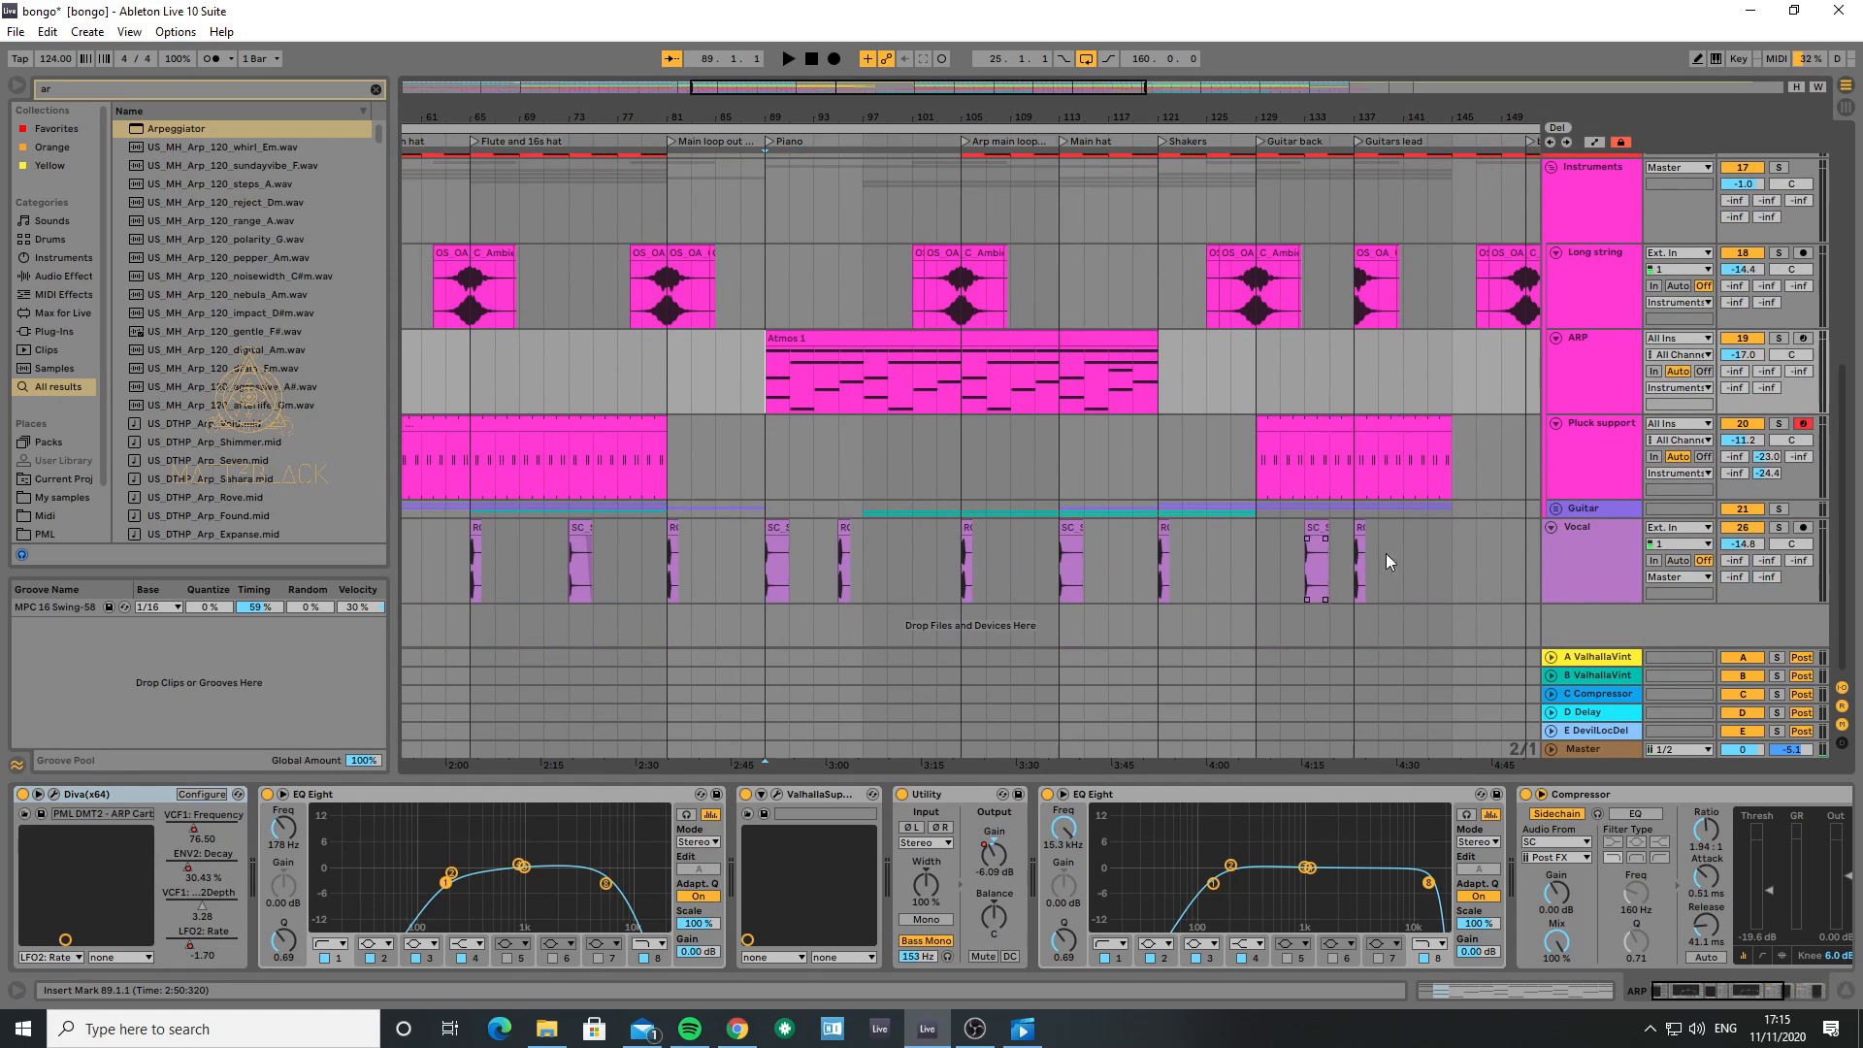
{"action": "left_click", "coordinate": [1555, 509]}
{"action": "scroll", "coordinate": [1226, 545], "scroll_direction": "down", "scroll_amount": 7}
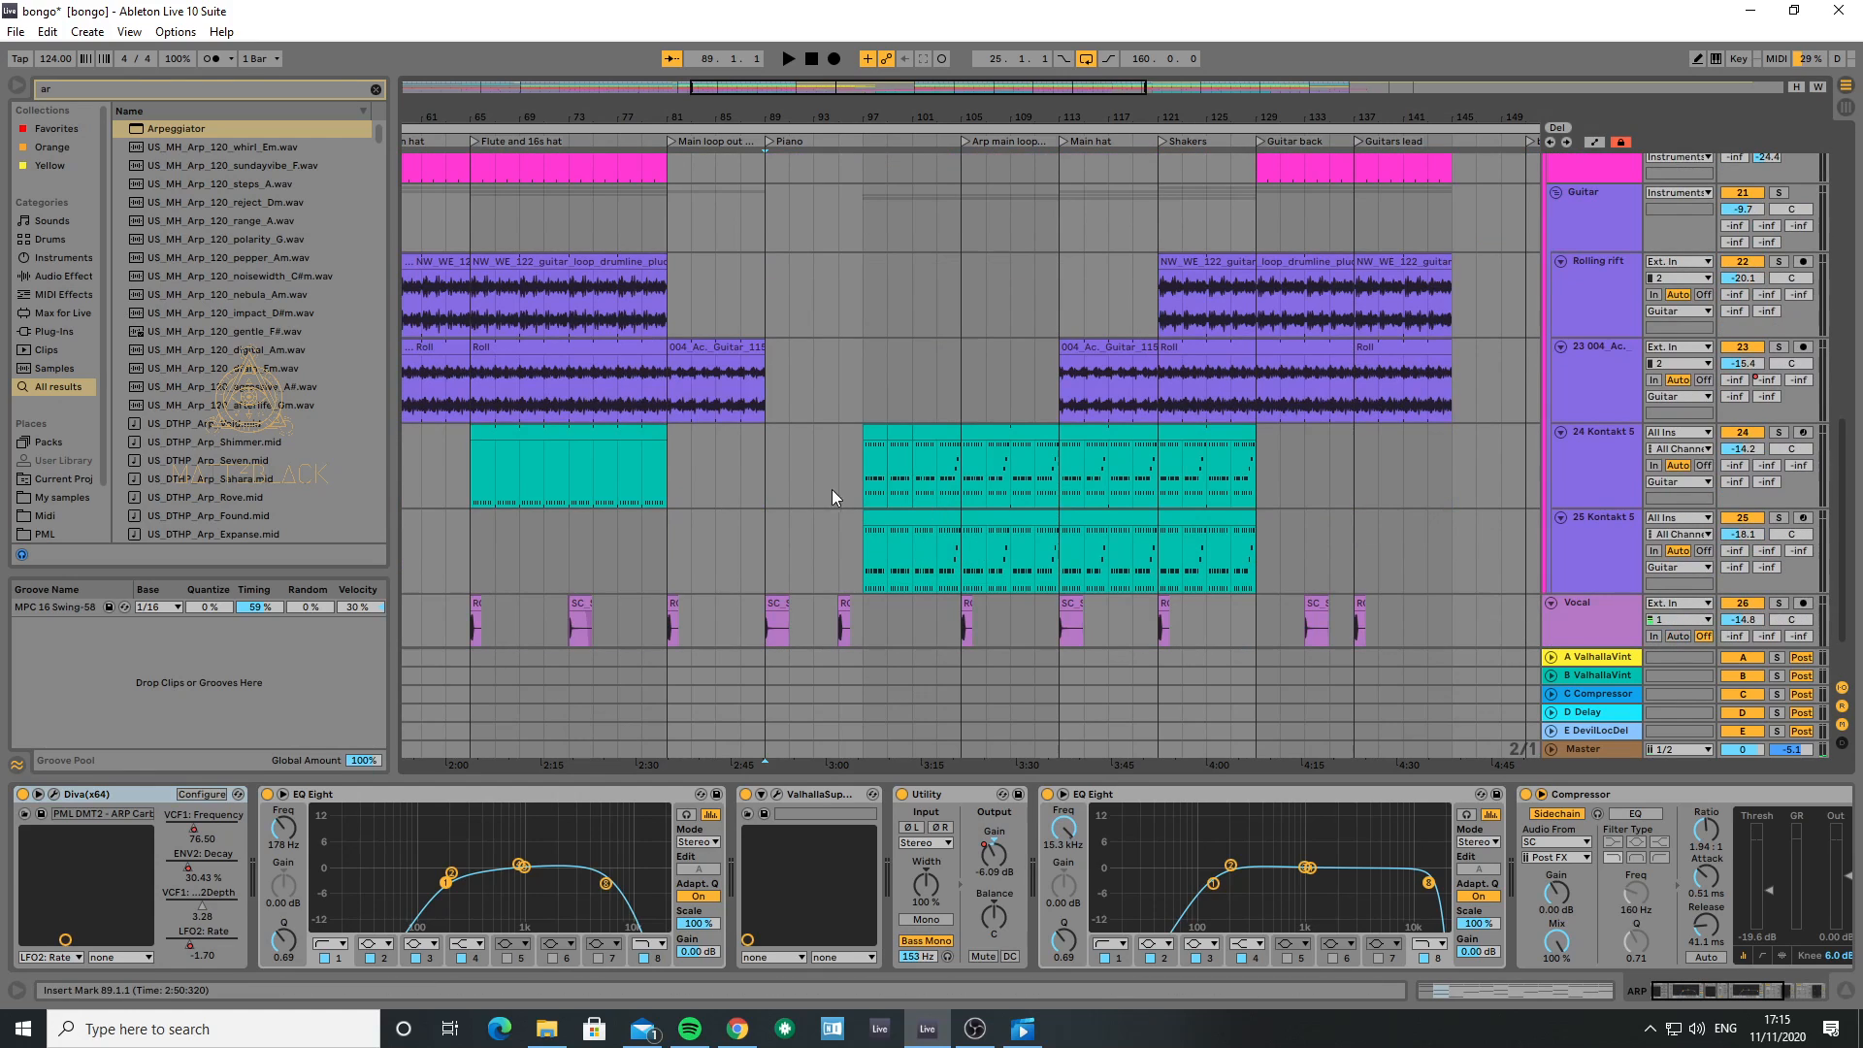
{"action": "left_click", "coordinate": [860, 464]}
{"action": "scroll", "coordinate": [916, 465], "scroll_direction": "down", "scroll_amount": 5}
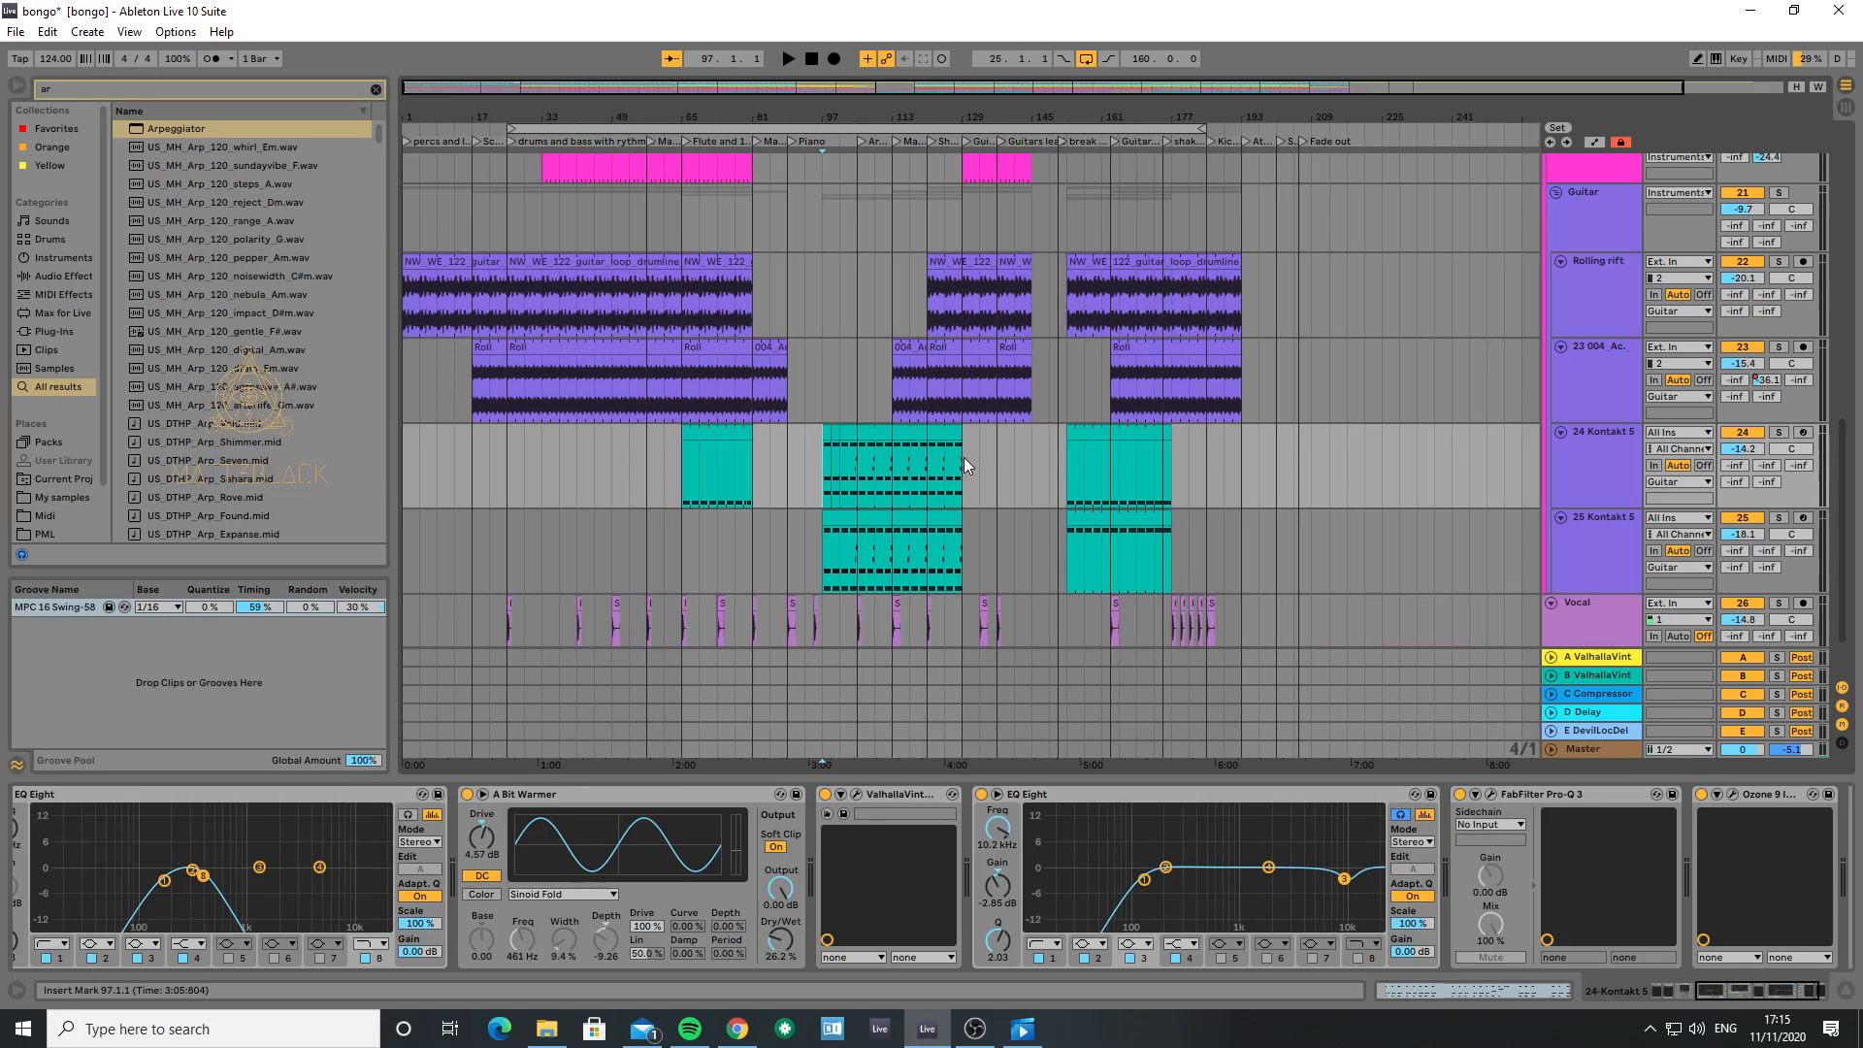
{"action": "left_click", "coordinate": [963, 457]}
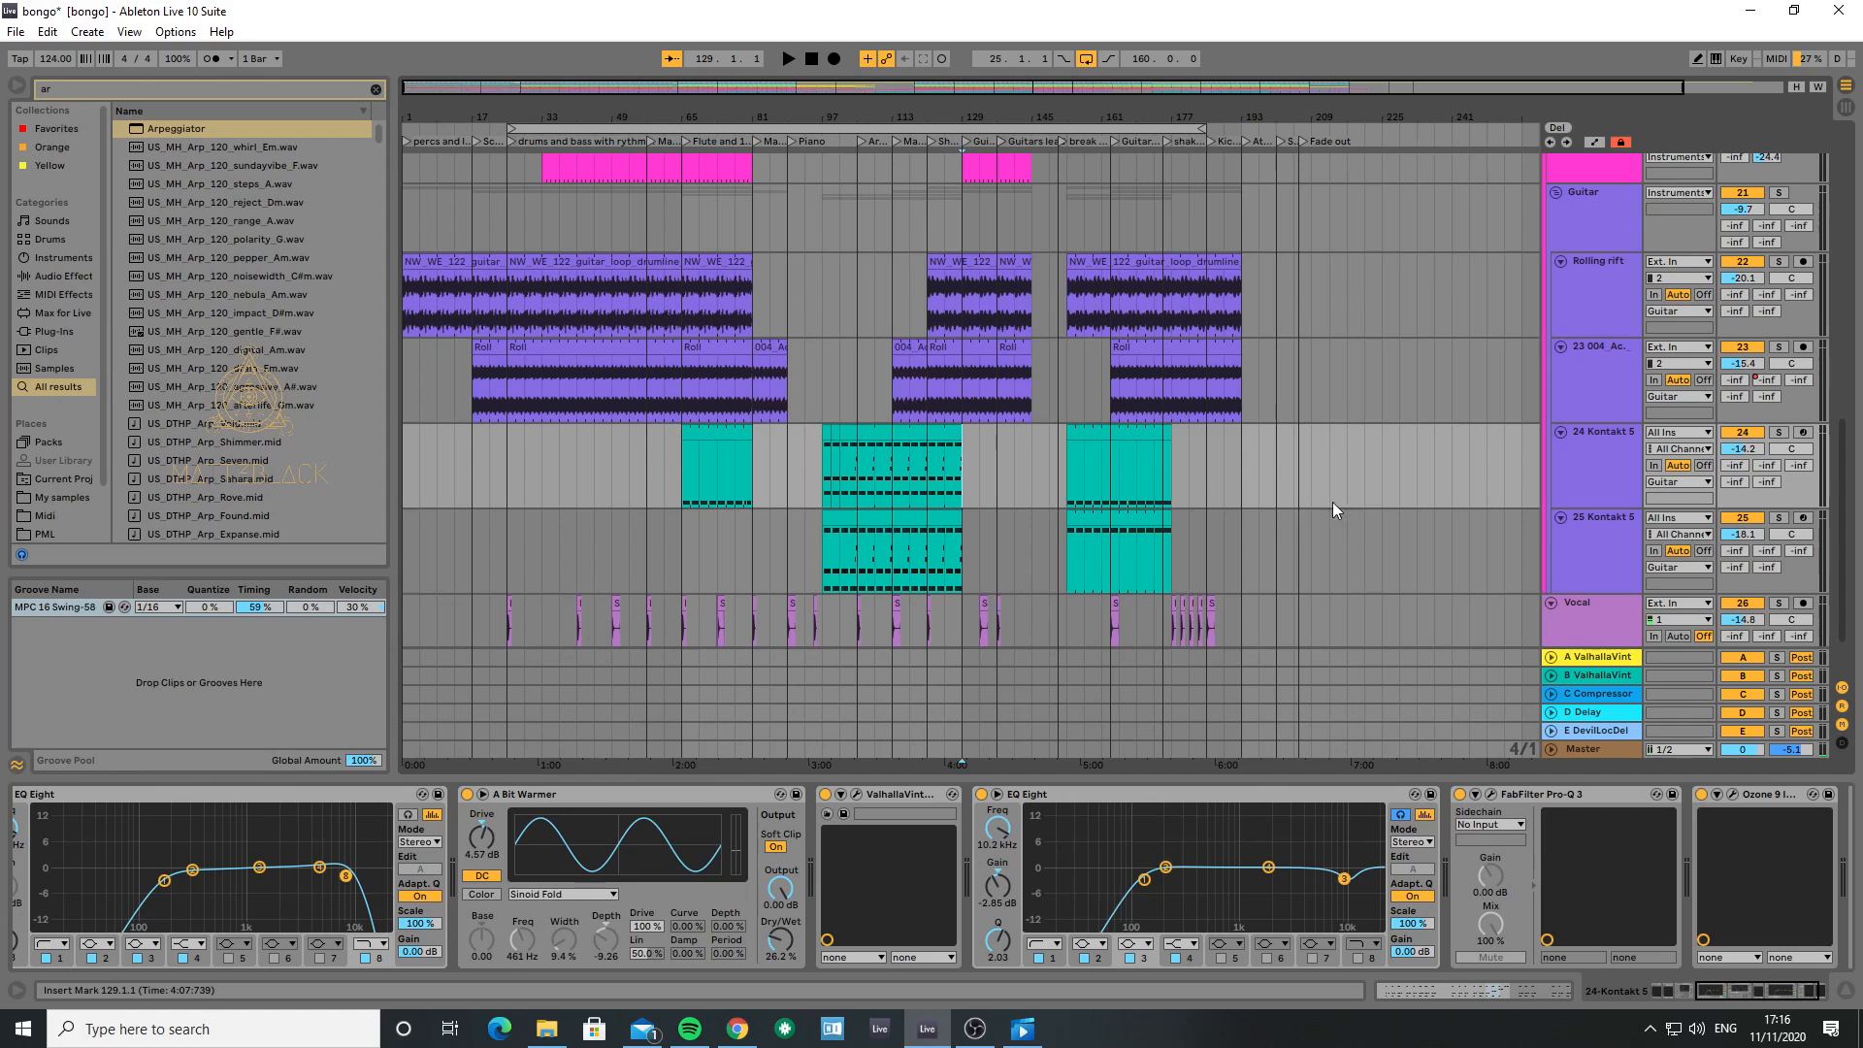
{"action": "mouse_move", "coordinate": [976, 1033]}
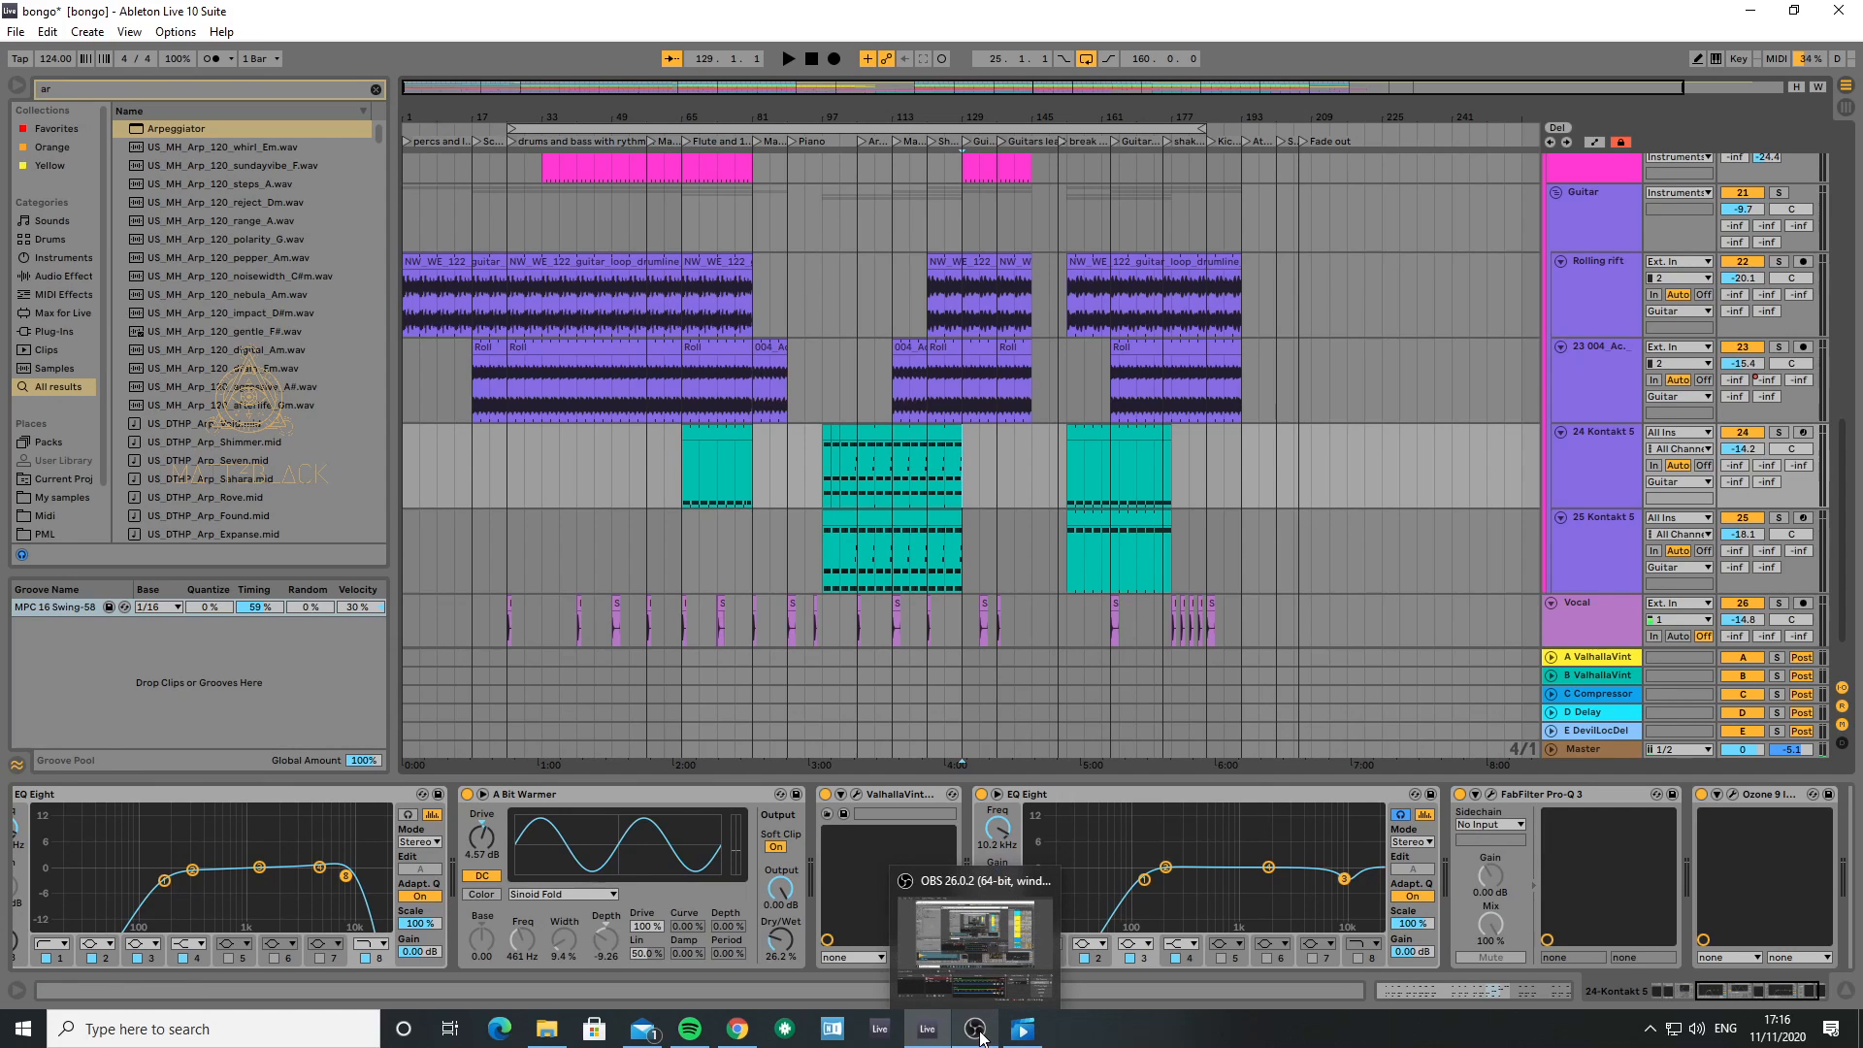